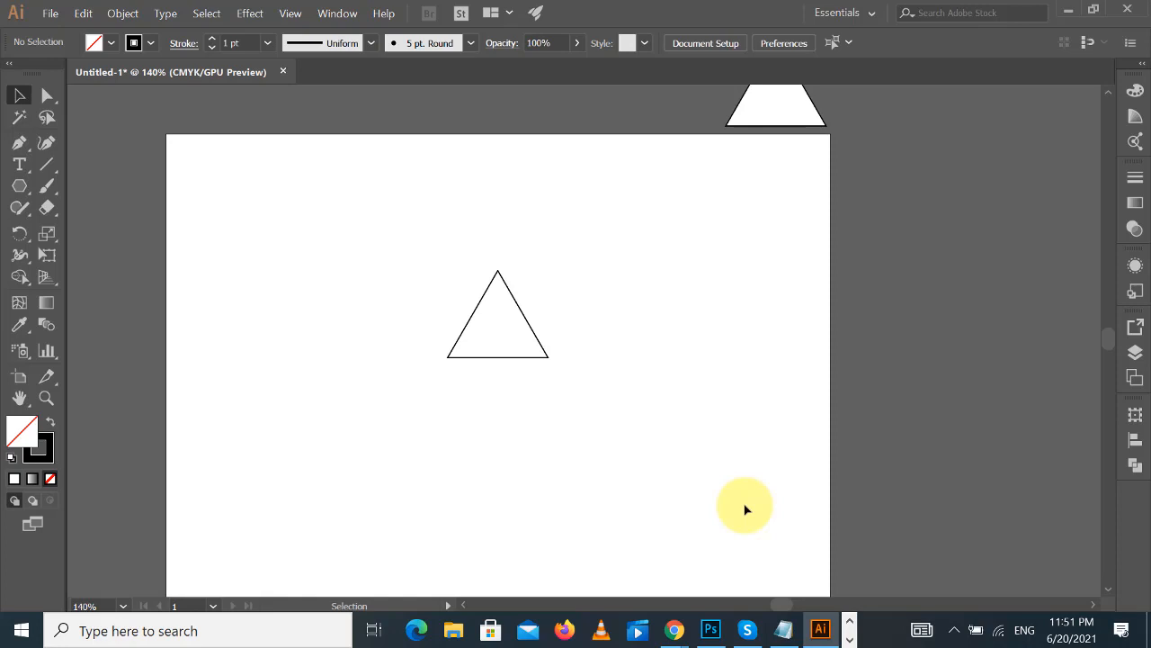
scroll(617, 288, "down", 3)
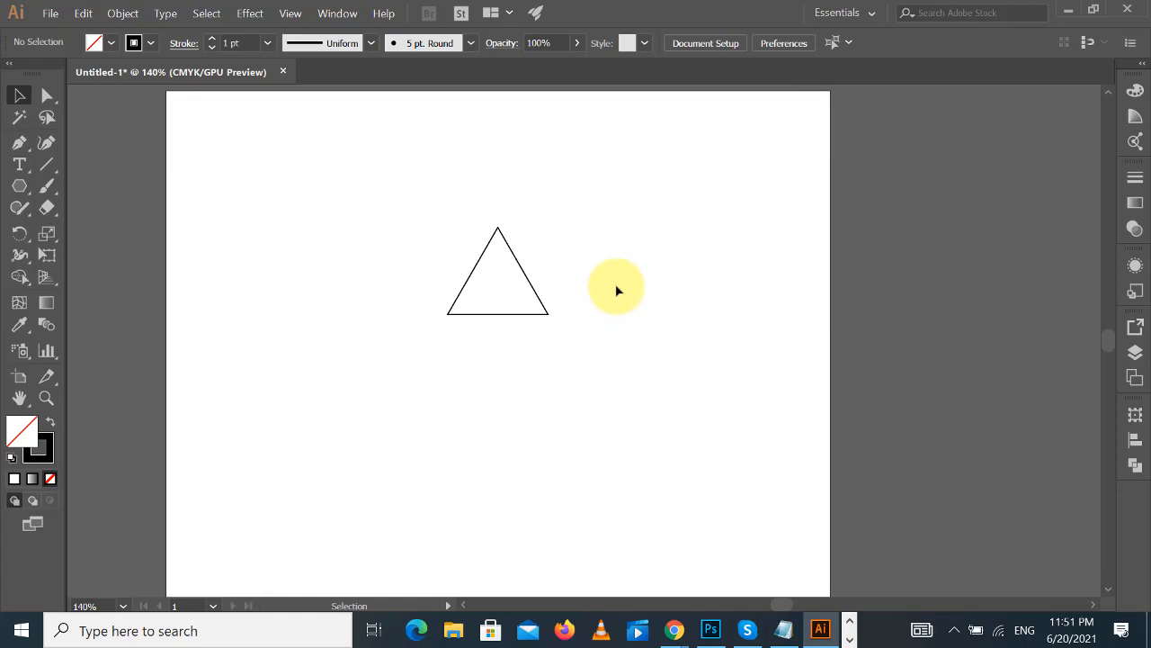
scroll(654, 318, "up", 5)
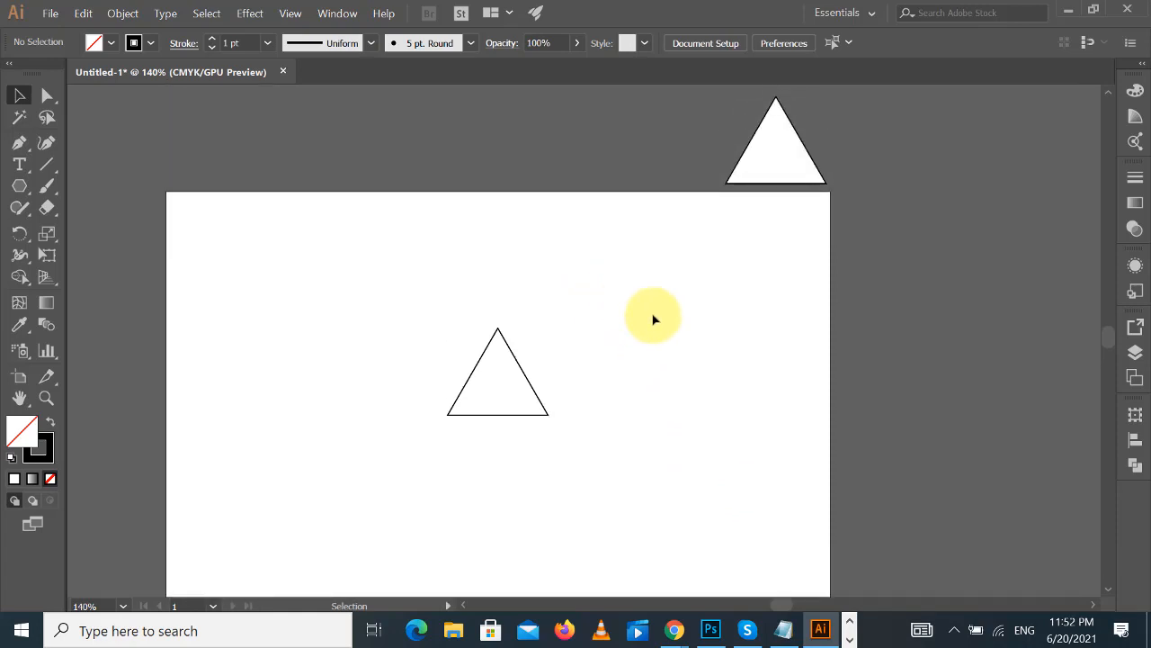
scroll(654, 319, "down", 2)
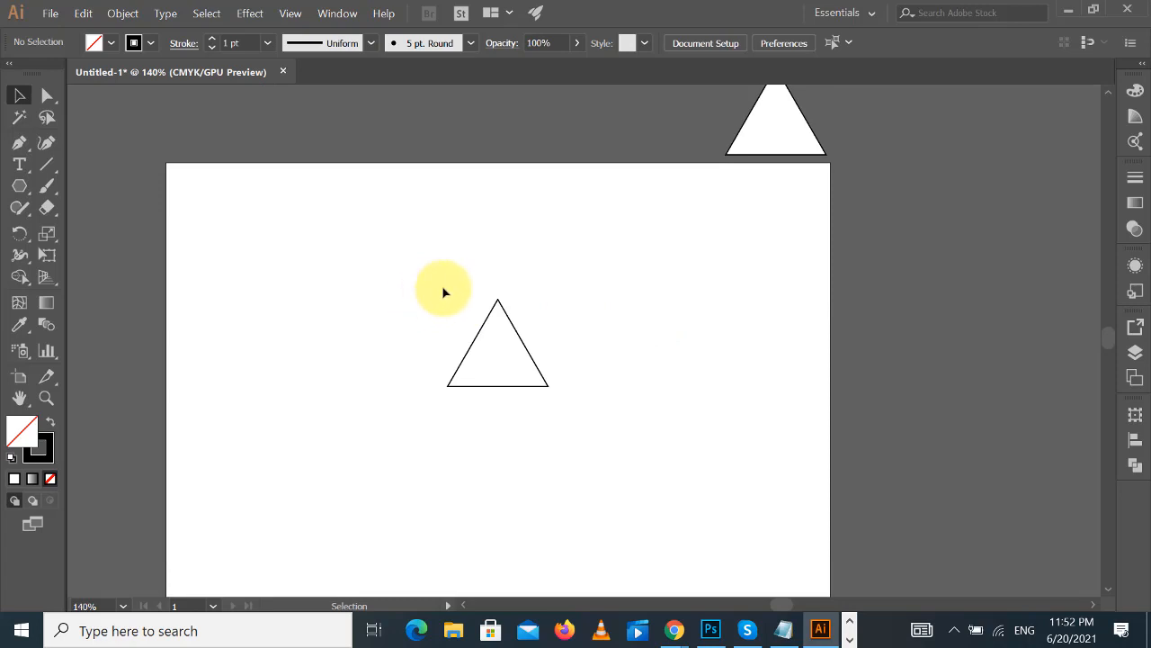
left_click_drag(411, 314, 676, 345)
left_click_drag(345, 228, 717, 381)
left_click_drag(361, 225, 667, 381)
left_click(668, 382)
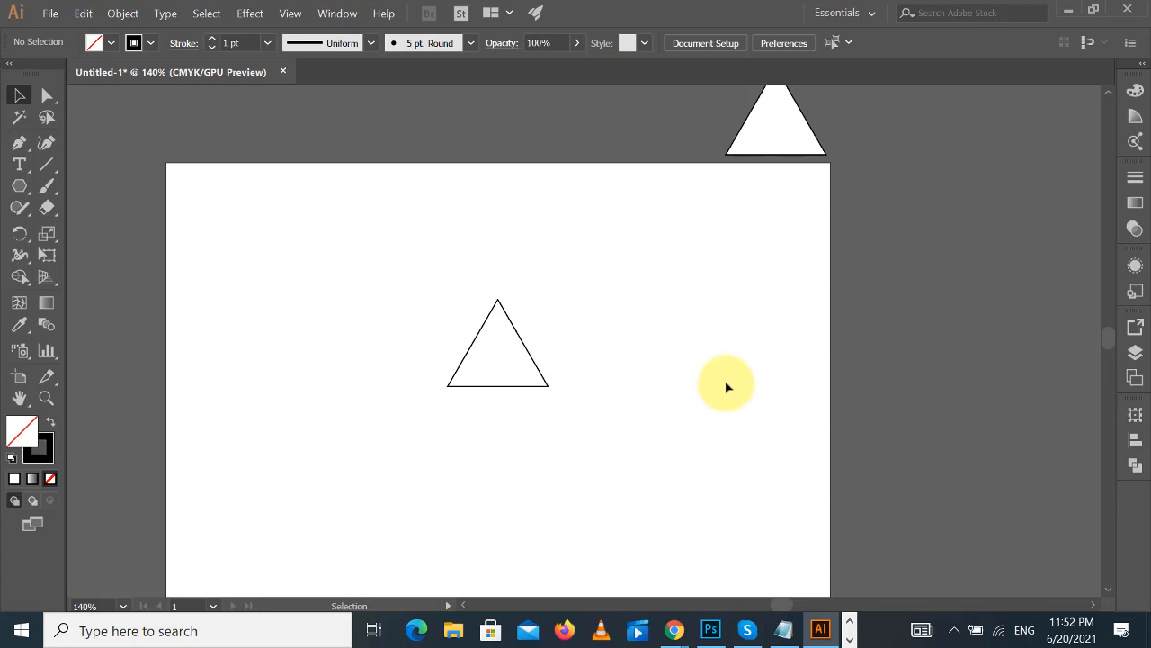
scroll(727, 382, "down", 1)
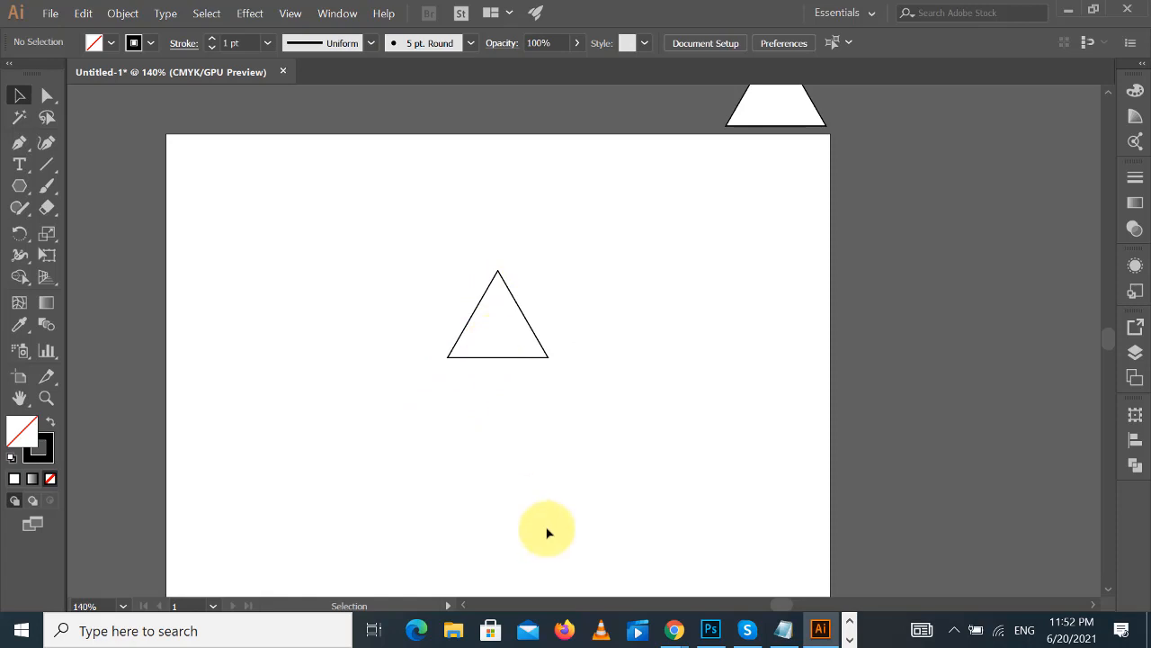
left_click_drag(409, 224, 518, 324)
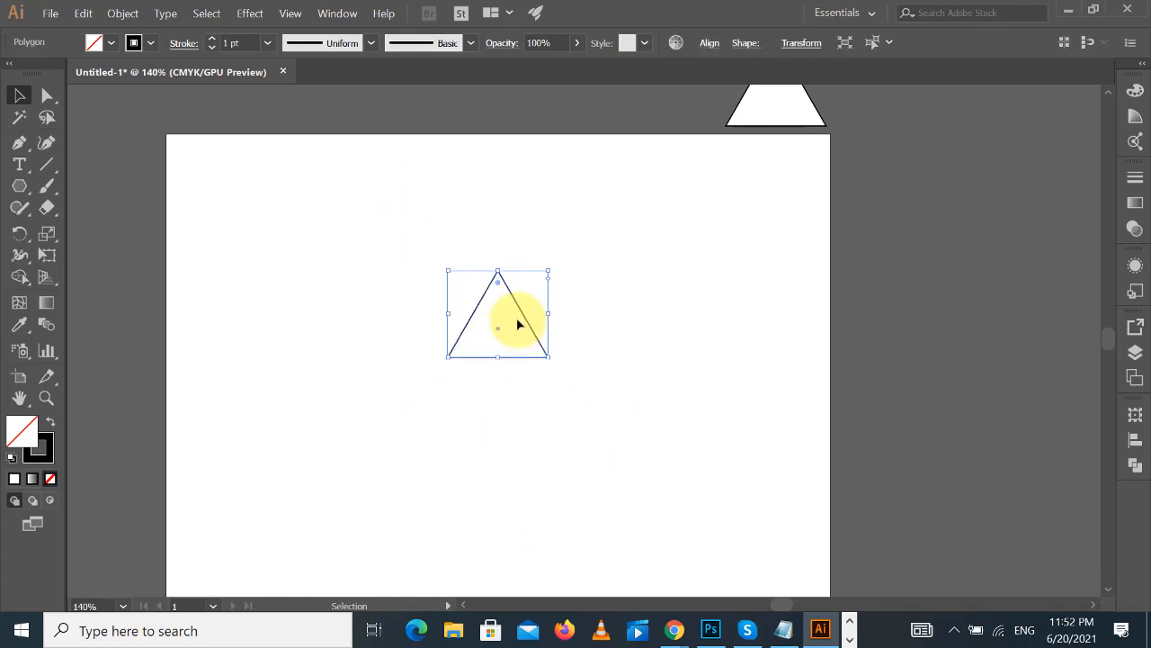
left_click(689, 334)
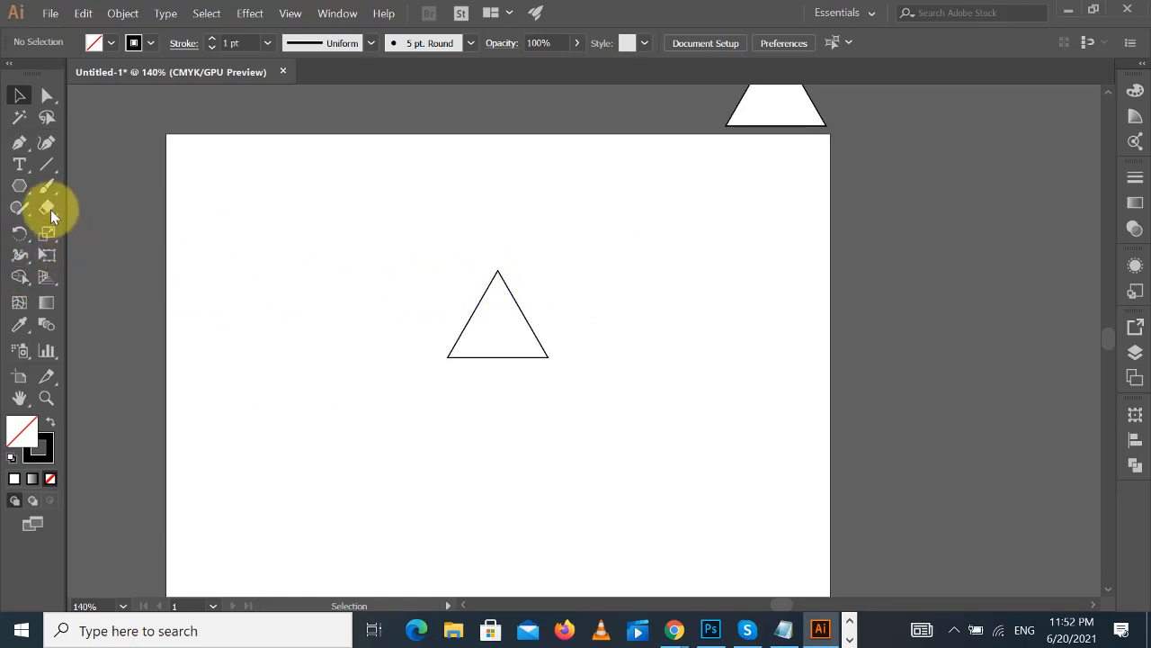
- Draw a circle with the Ellipse tool beside the triangle's upper-left side and move it farther left, clear of the triangle
left_click(20, 186)
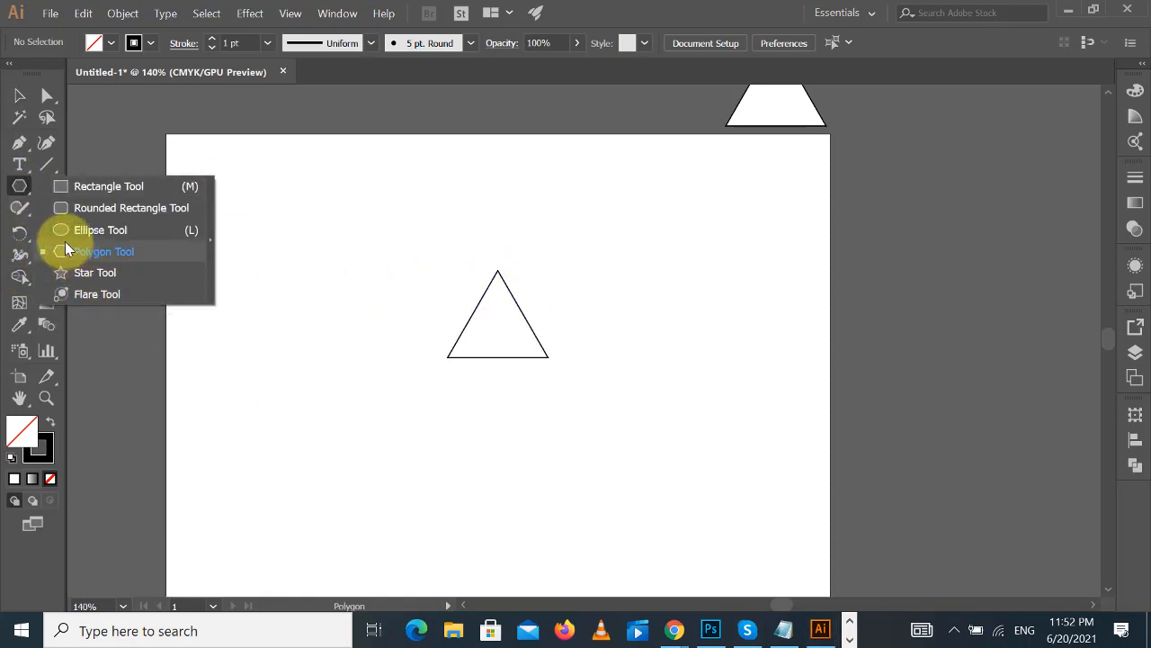
left_click(94, 229)
left_click_drag(333, 221, 452, 341)
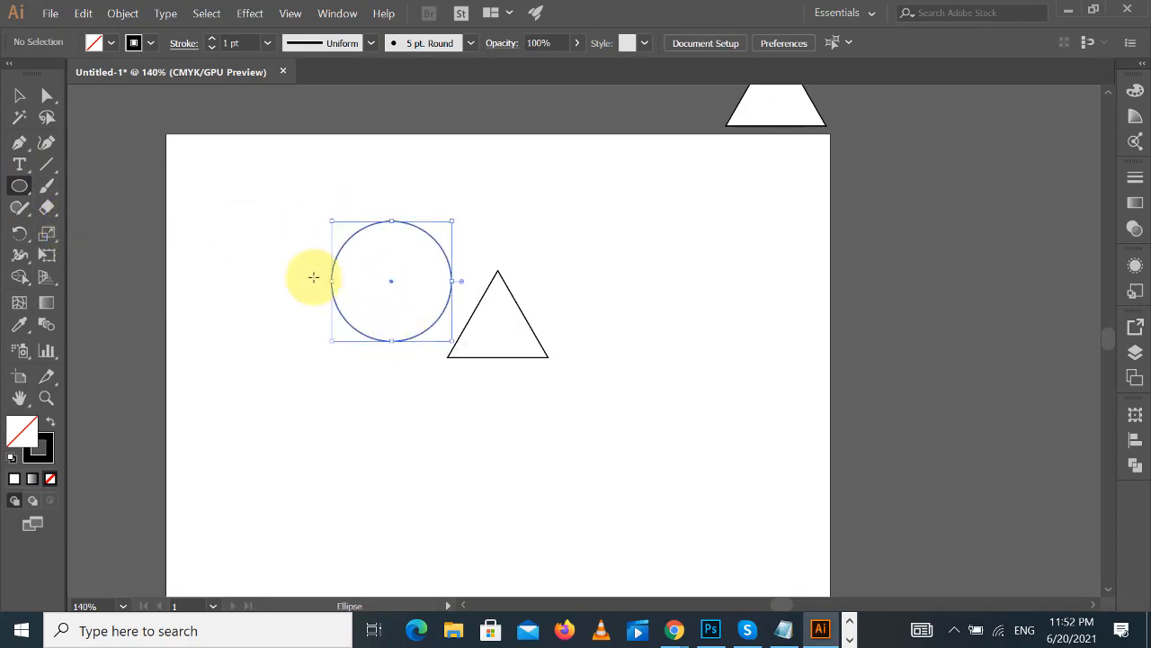
left_click(19, 95)
left_click(589, 233)
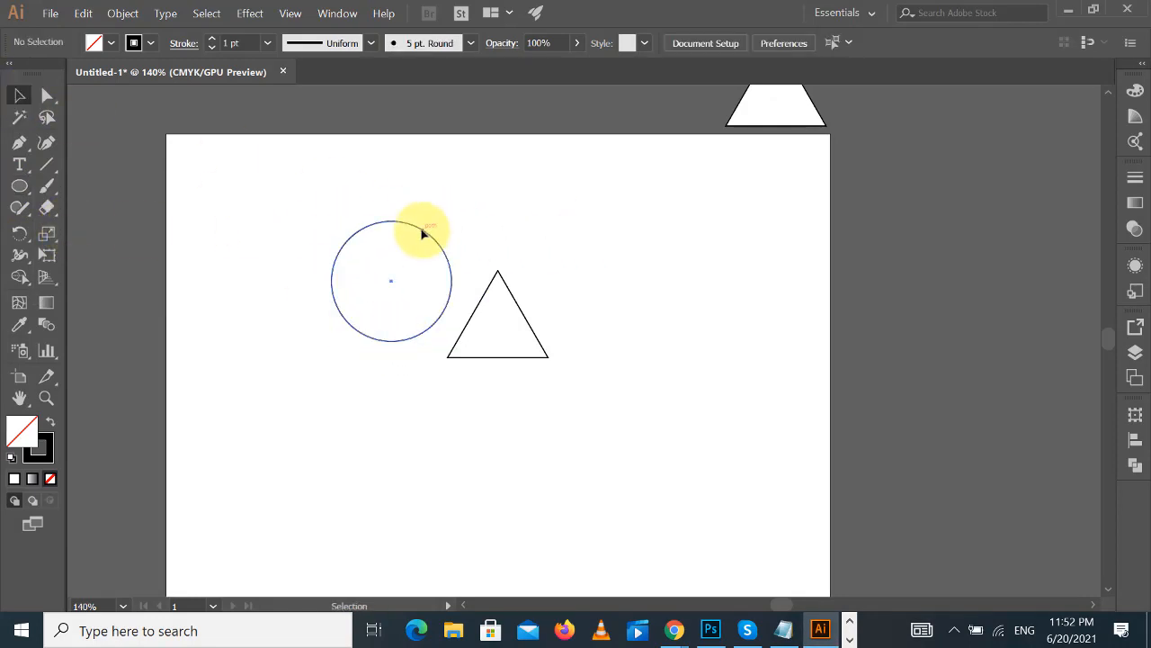
left_click_drag(424, 231, 344, 231)
left_click(478, 219)
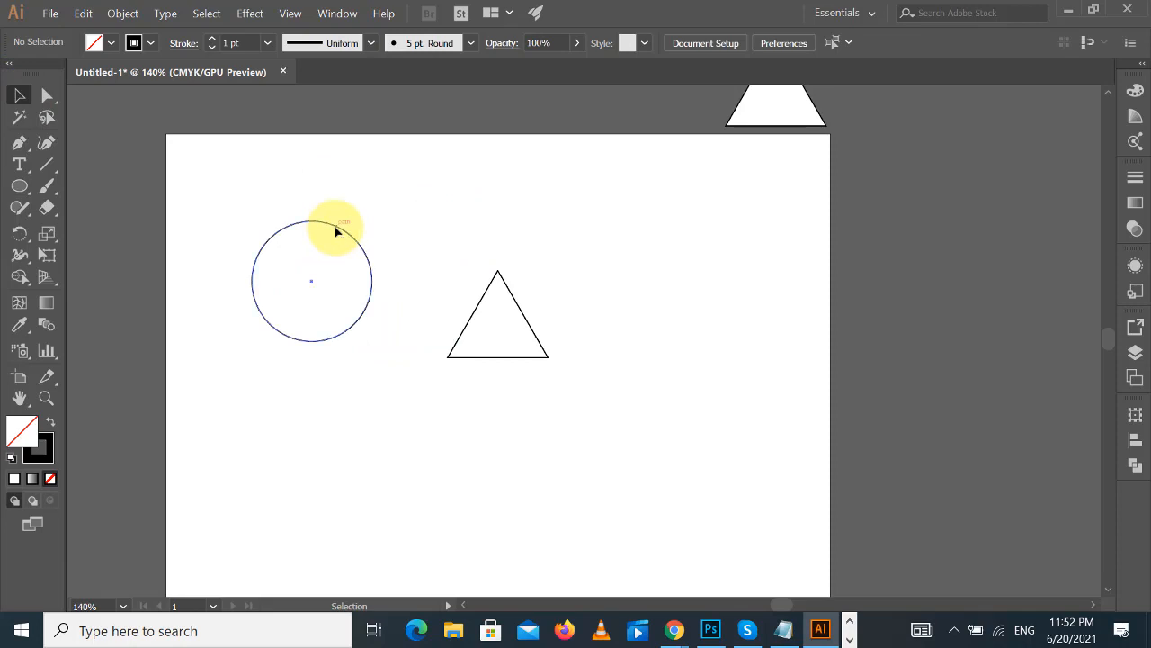
- Delete the circle beside the triangle
left_click(333, 228)
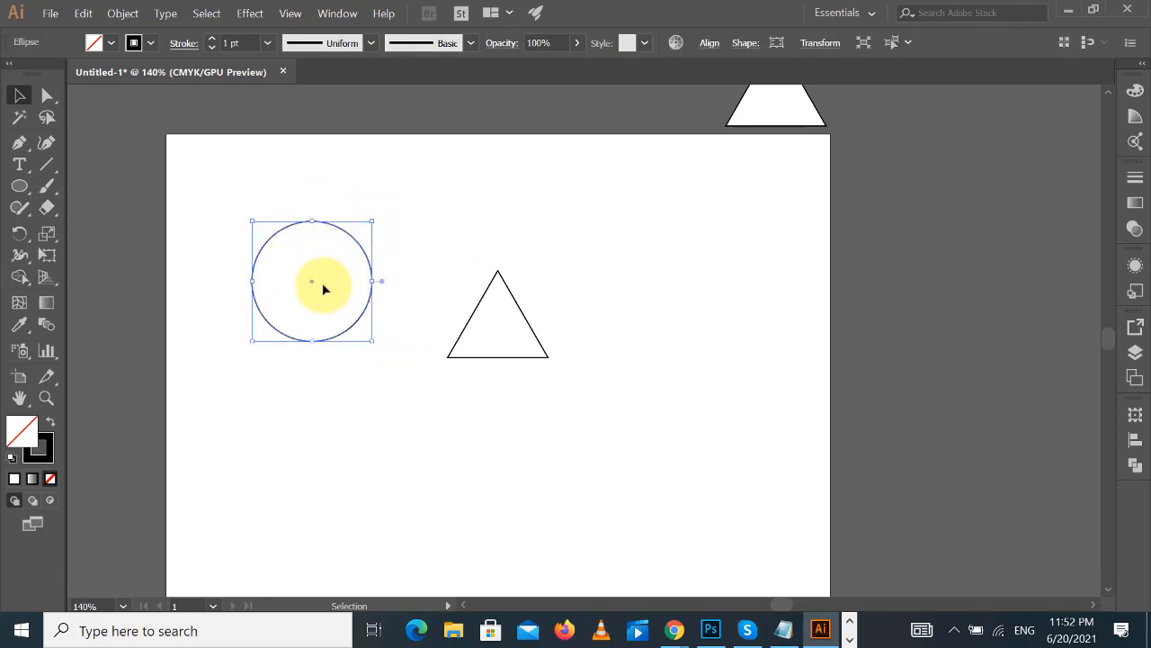
key("Delete")
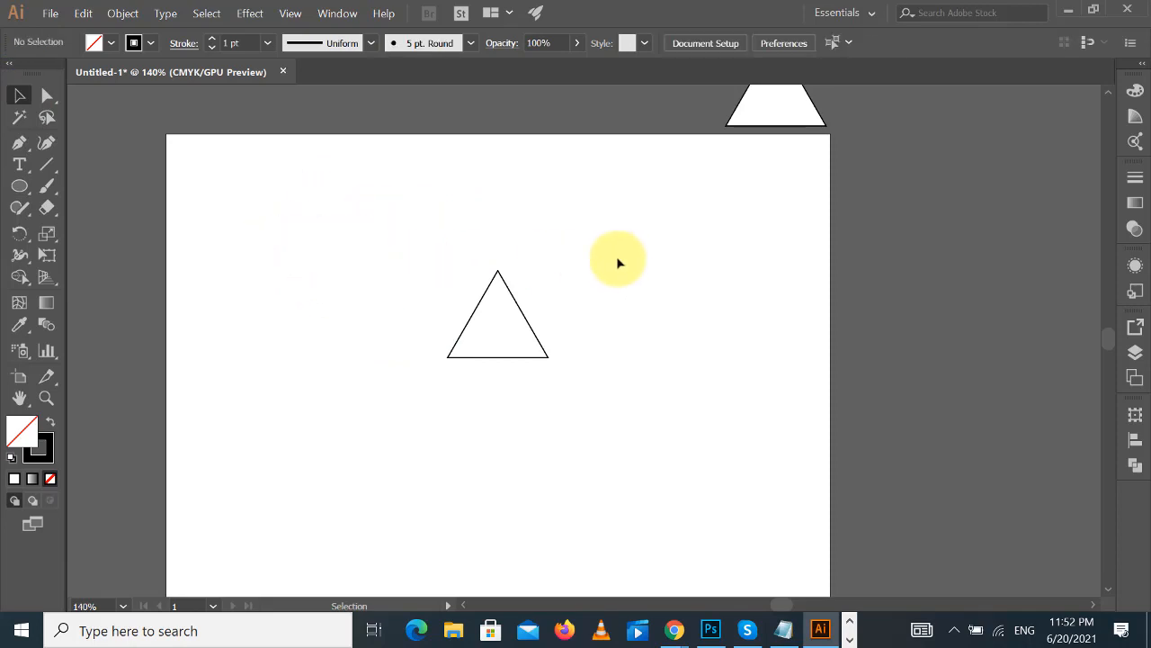
- Rotate the triangle on the artboard by 180° so that it points downward
left_click(495, 272)
left_click(708, 331)
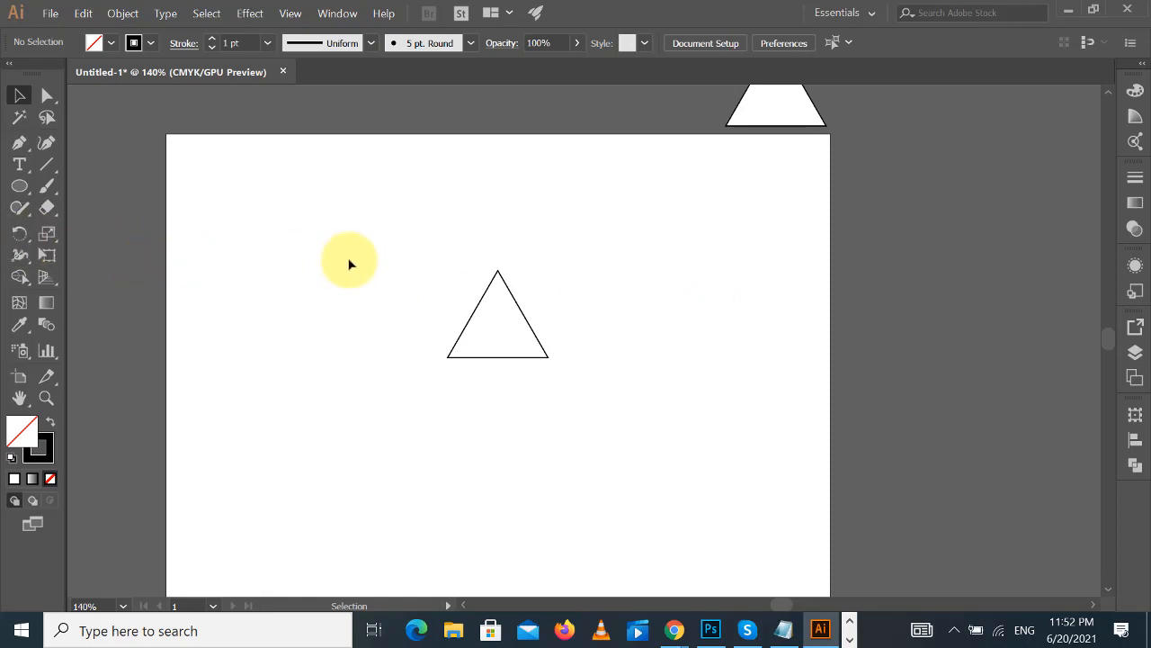
left_click(501, 275)
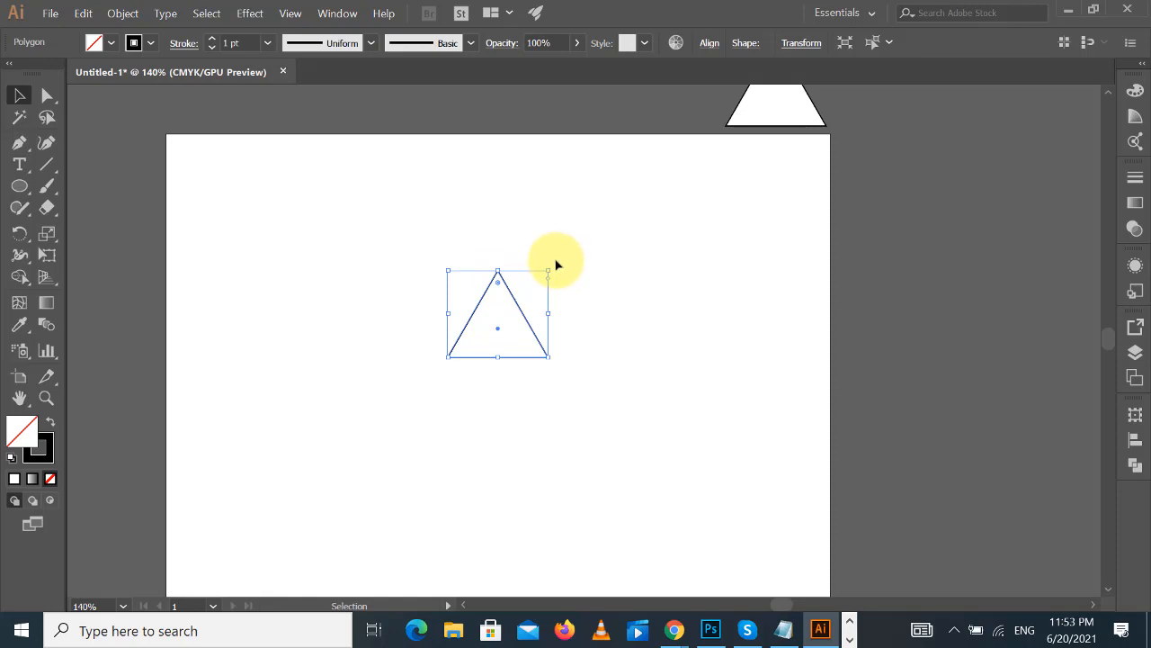
left_click_drag(556, 262, 427, 428)
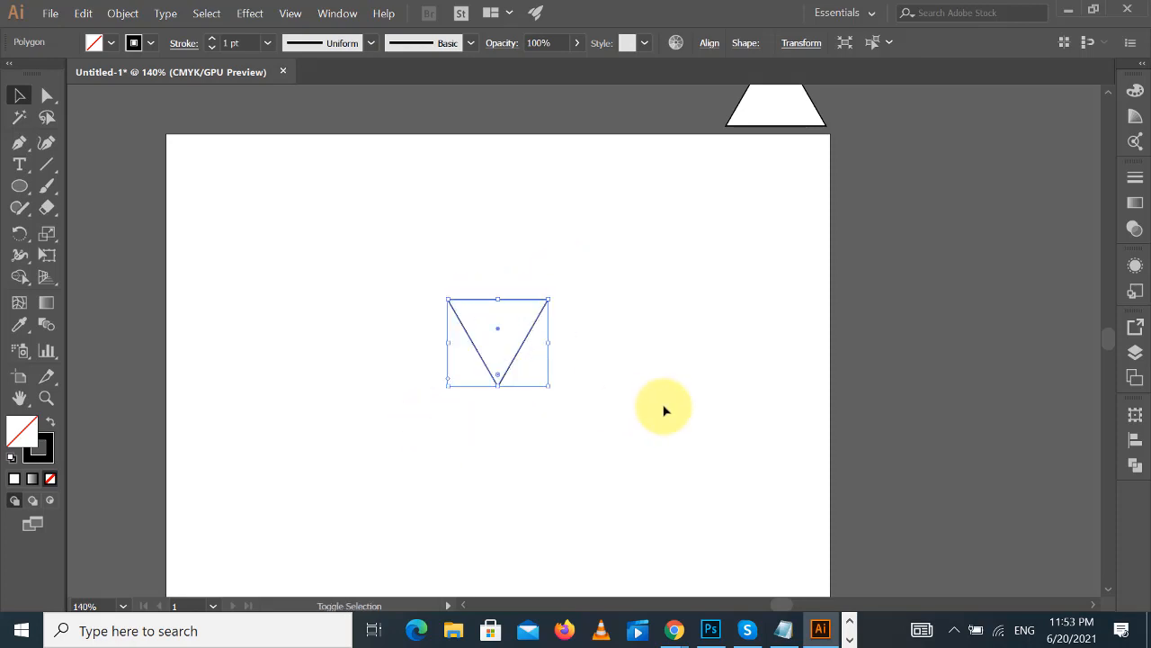
left_click(665, 408)
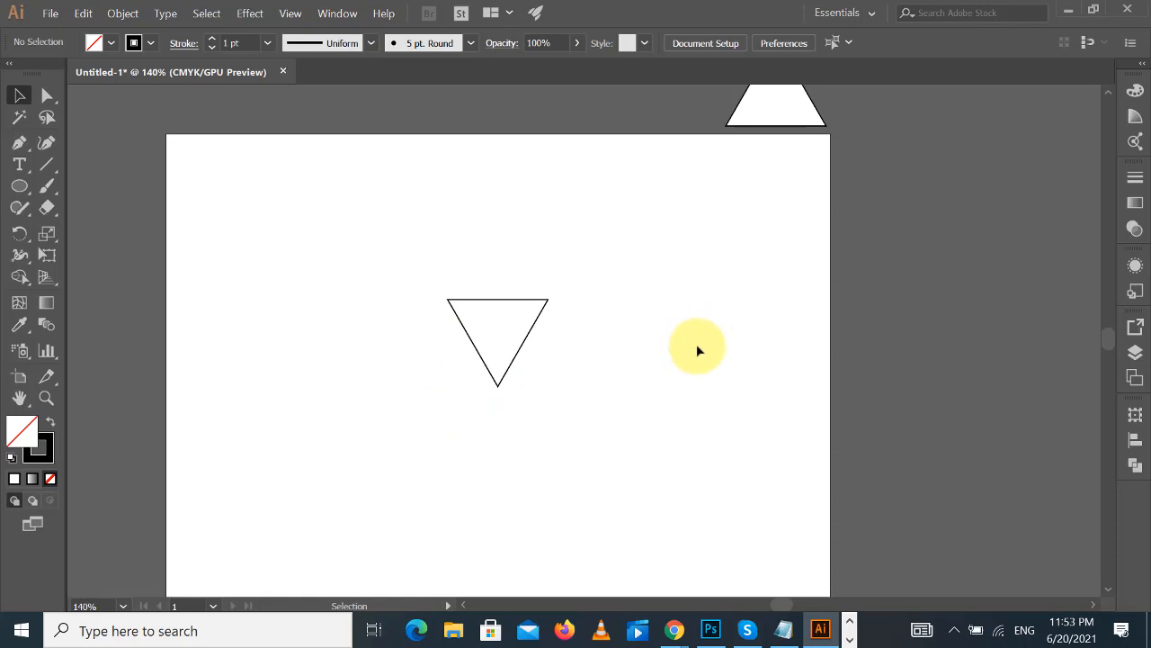
- Place a copy of the inverted triangle outside the artboard, just above its upper-left corner
left_click(526, 341)
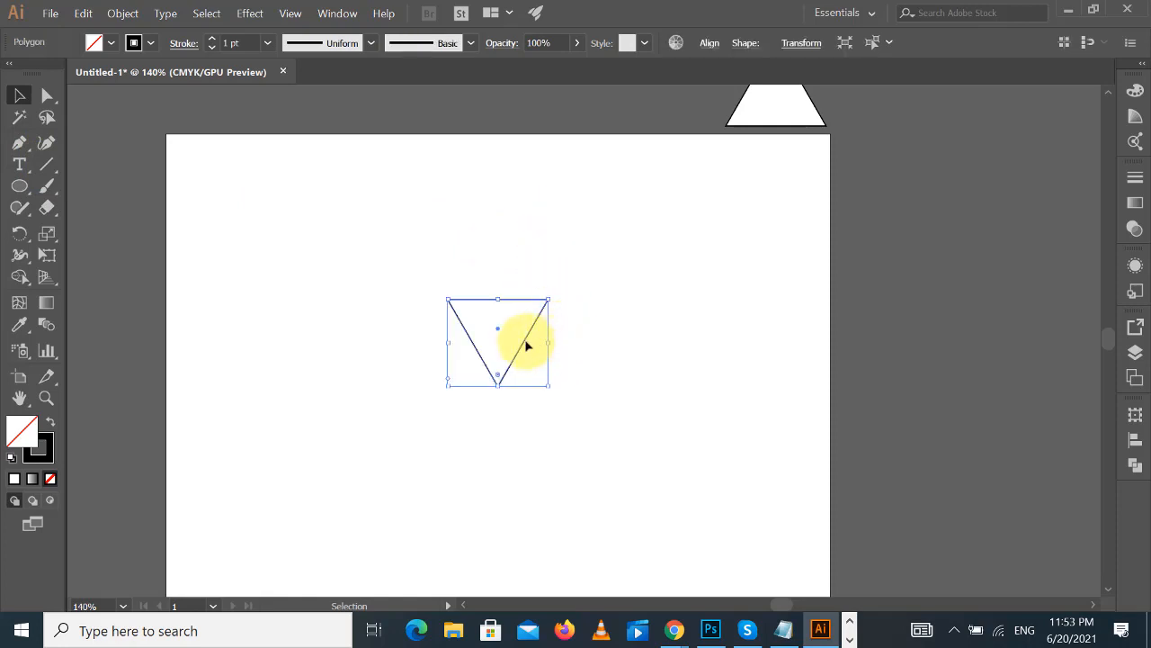
scroll(526, 384, "up", 1)
left_click_drag(526, 384, 266, 126)
left_click(687, 325)
left_click_drag(685, 331, 660, 236)
- Align the inverted triangle on the artboard to the artboard's horizontal center
left_click_drag(300, 180, 578, 406)
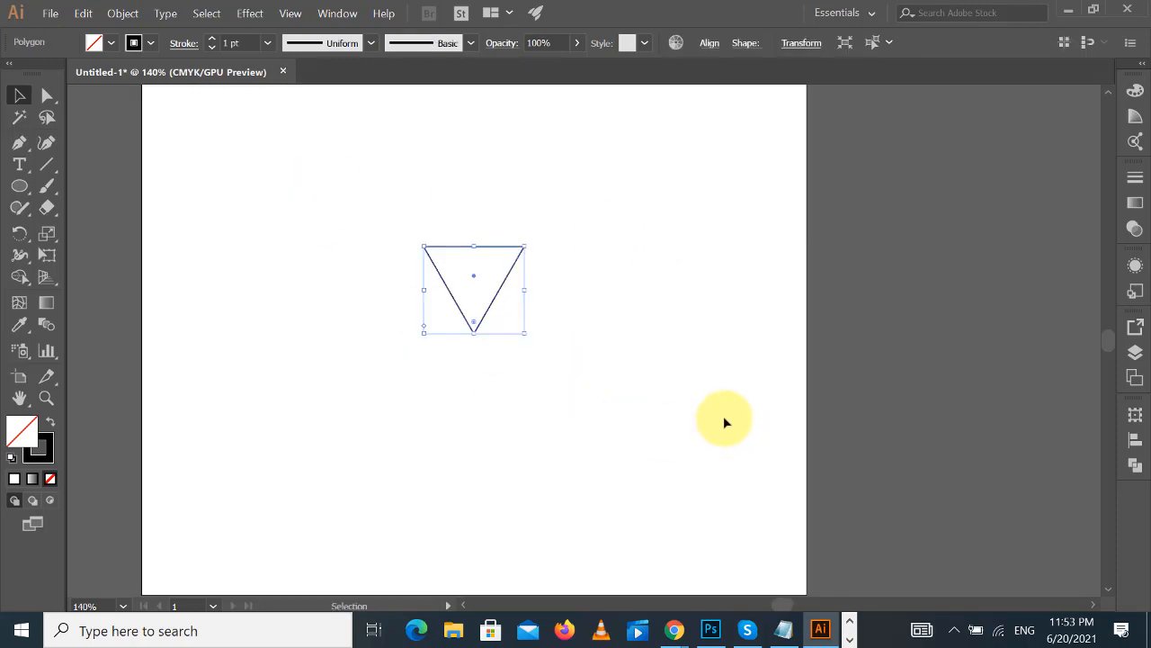
left_click(709, 43)
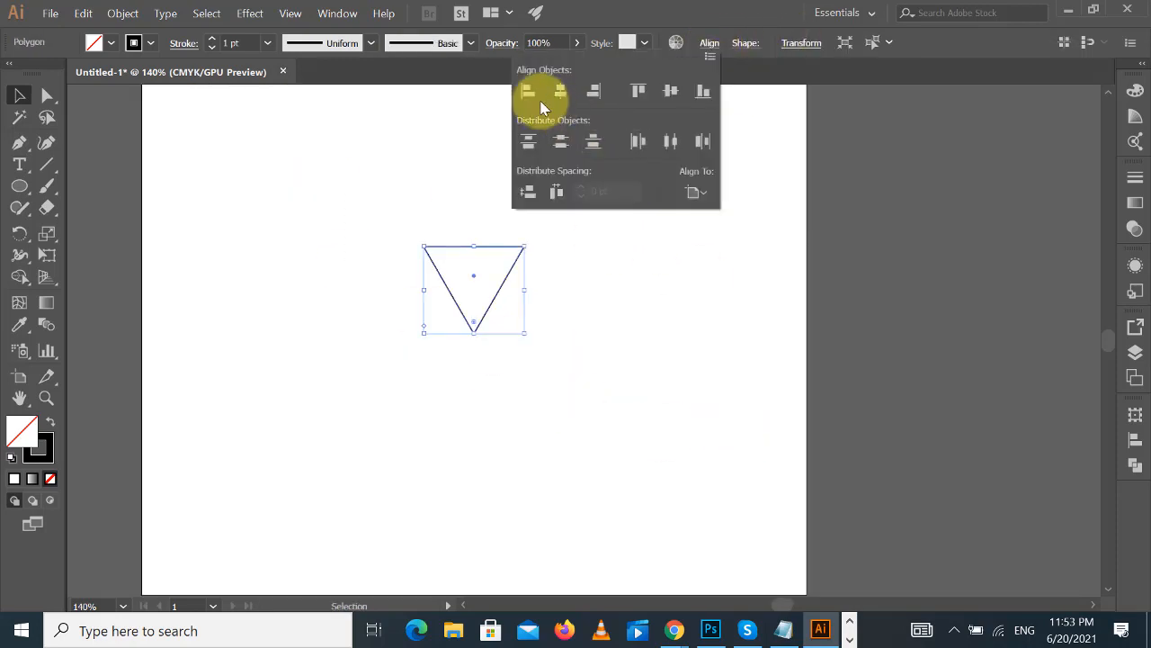
left_click(551, 90)
left_click(683, 380)
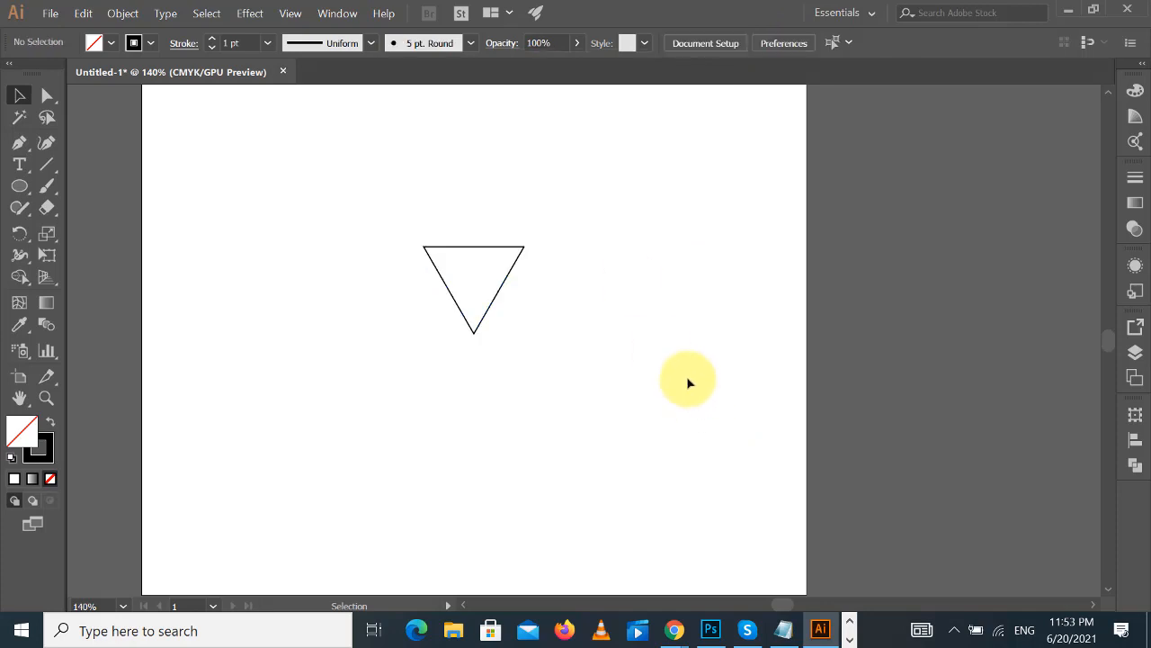
left_click(493, 303)
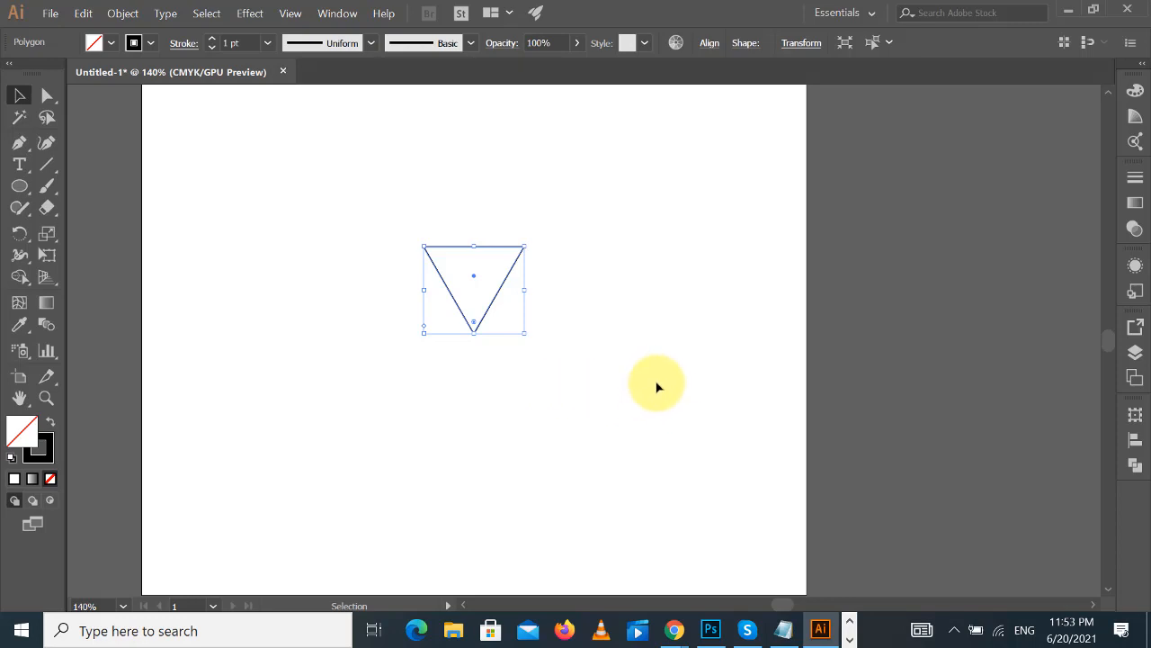
left_click(615, 351)
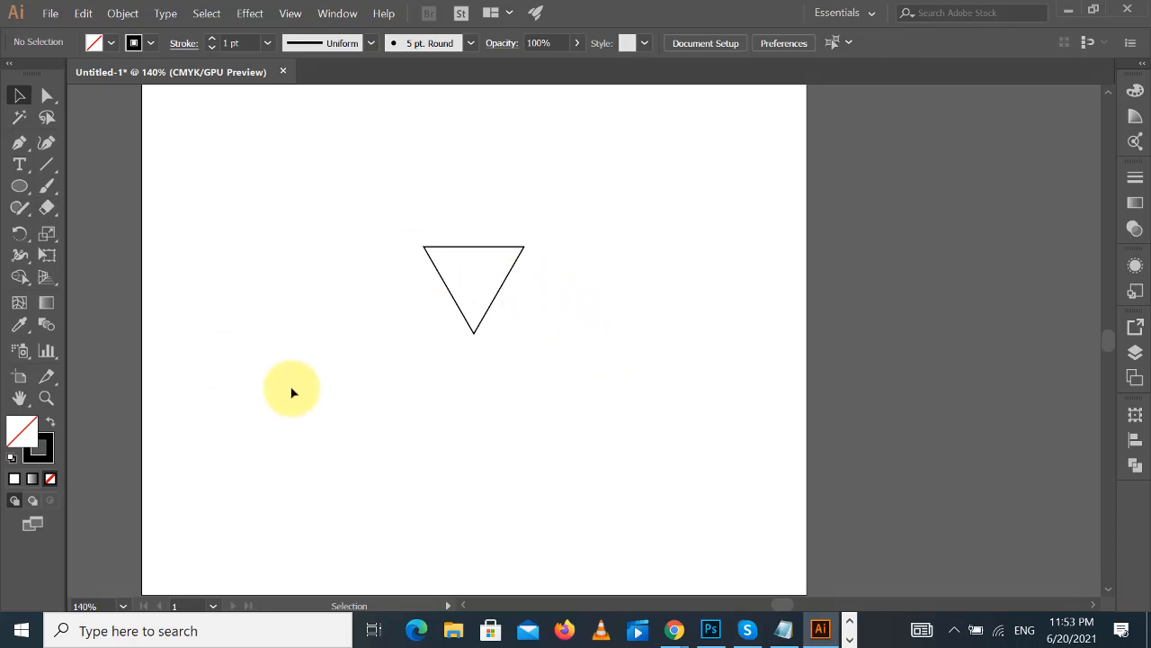
scroll(115, 213, "up", 2)
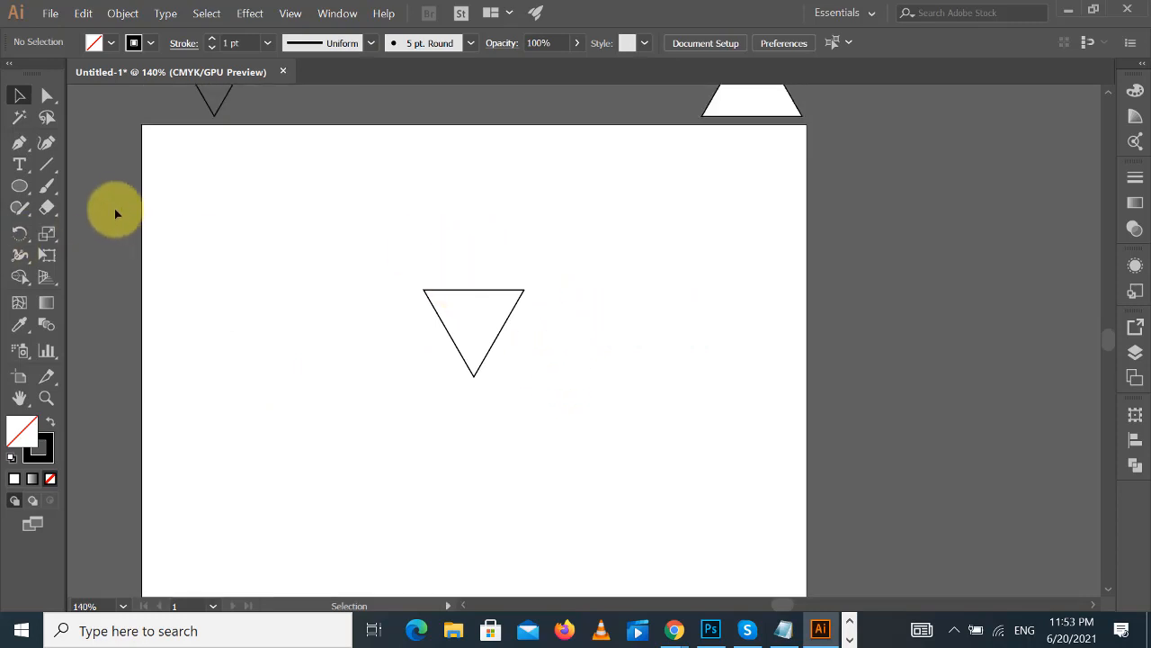
scroll(123, 210, "down", 1)
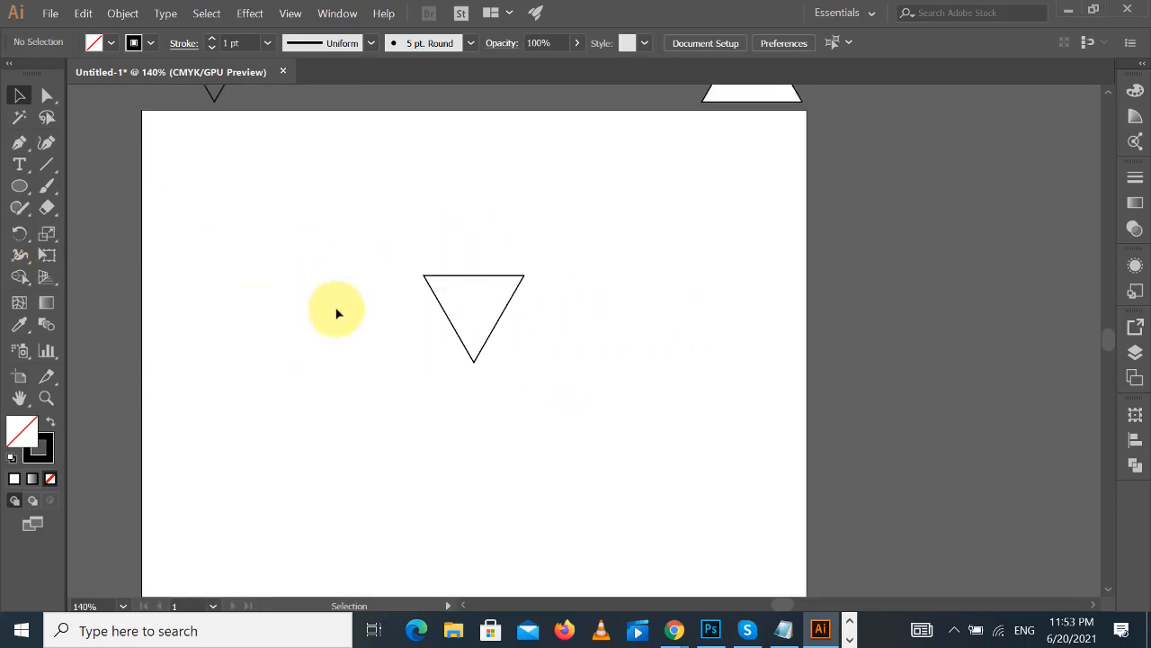
left_click(45, 170)
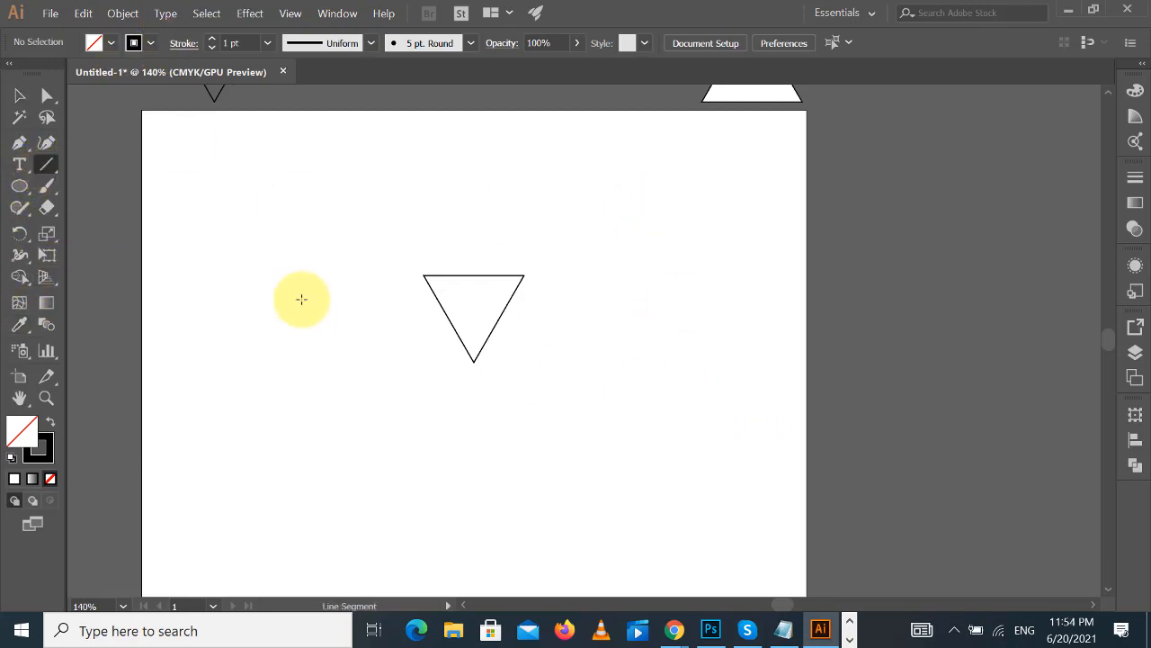
left_click(20, 95)
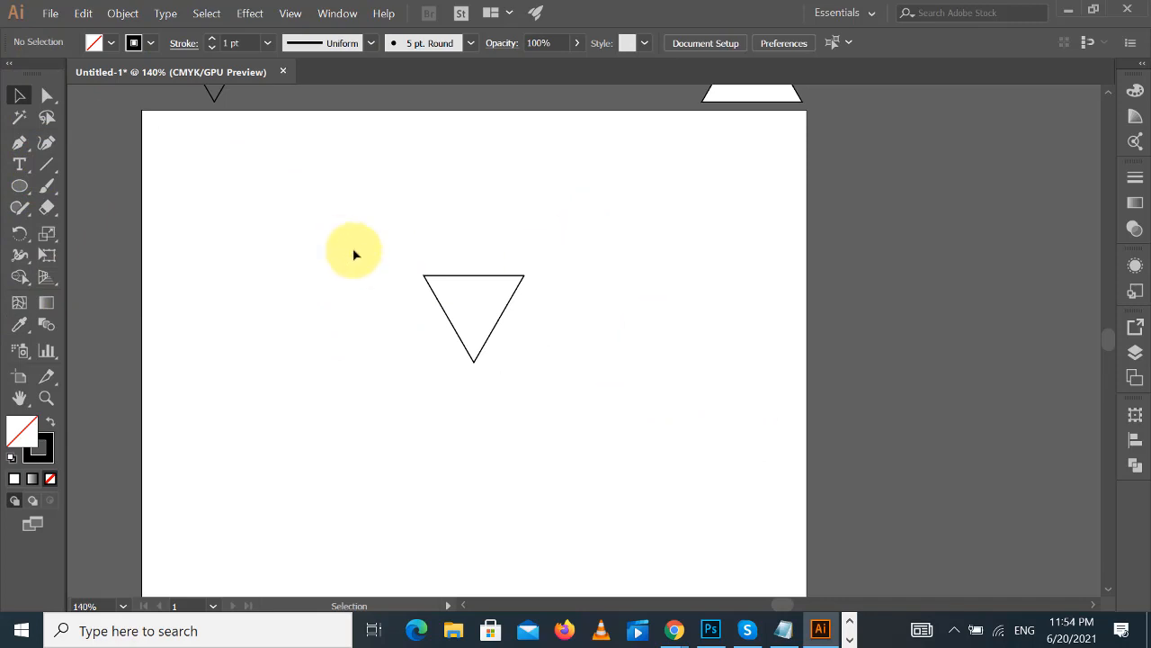
left_click_drag(354, 250, 631, 387)
left_click_drag(408, 236, 658, 370)
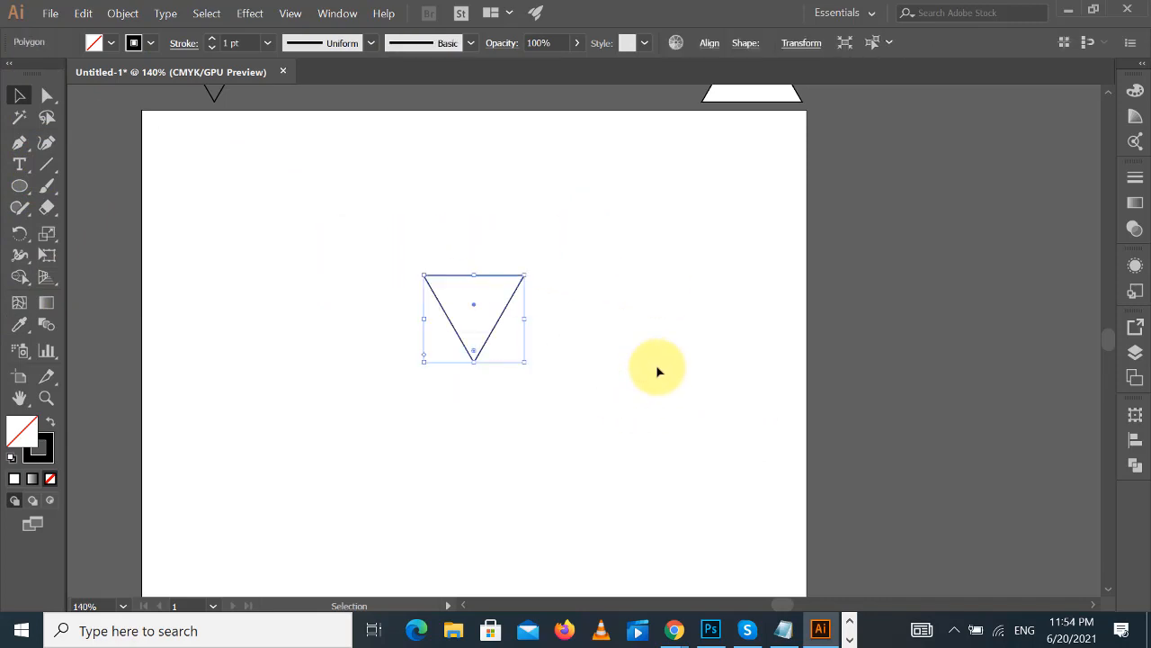
left_click(655, 353)
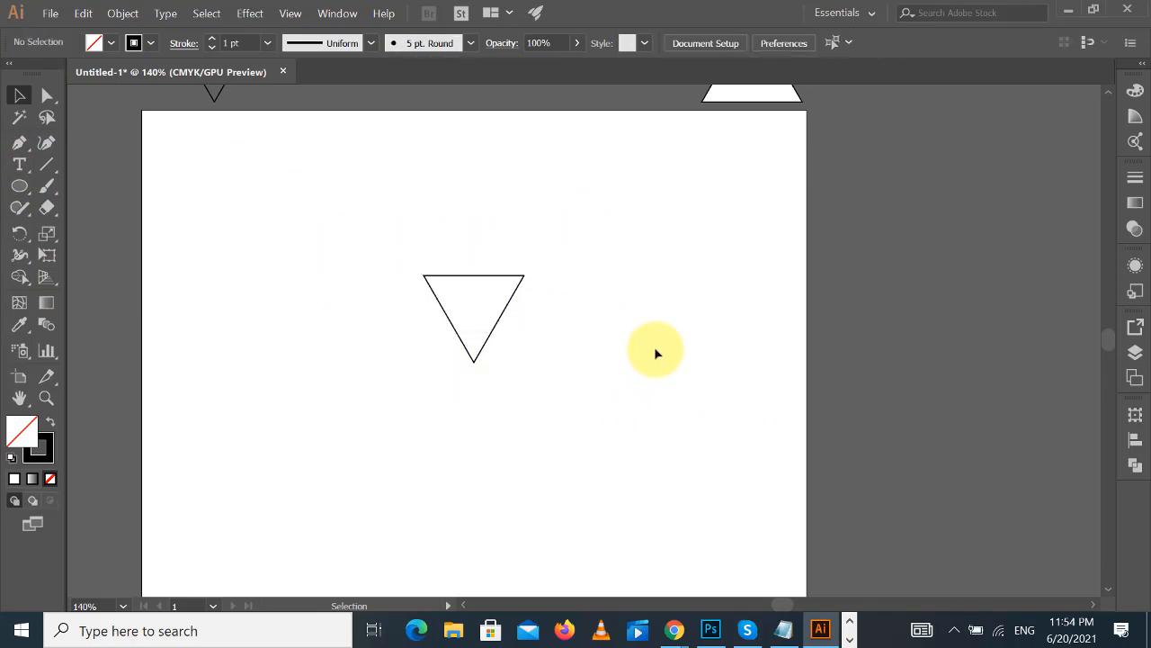
scroll(656, 354, "up", 2)
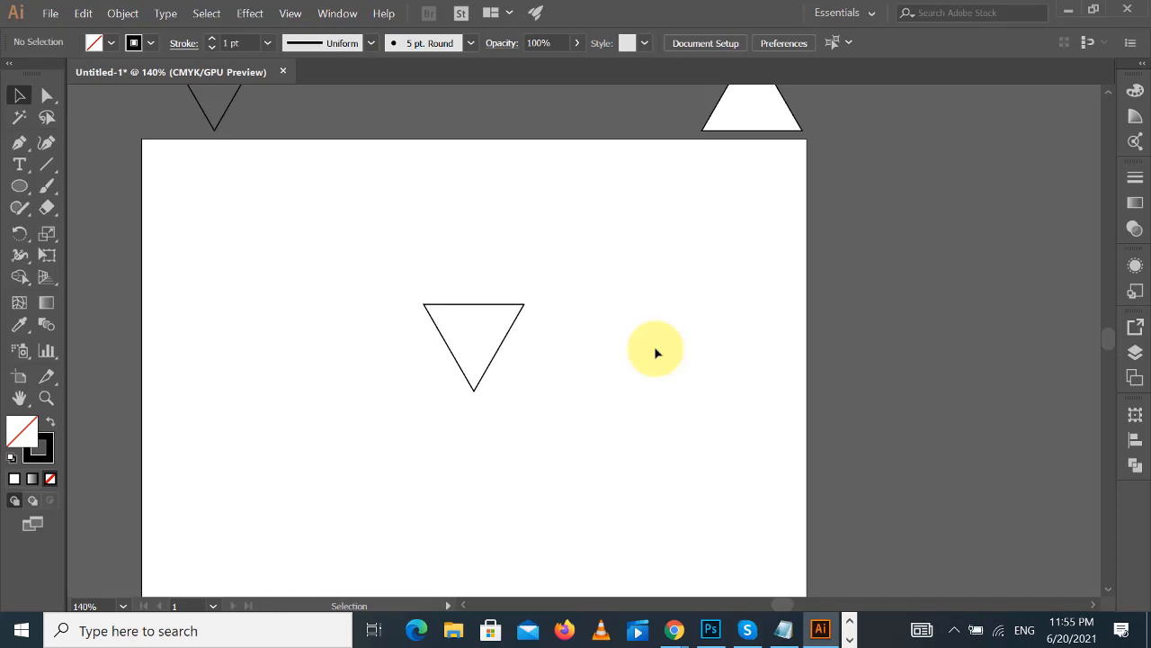
- Draw a small polygon to the right of the inverted triangle with the Polygon tool, and delete it
left_click(15, 187)
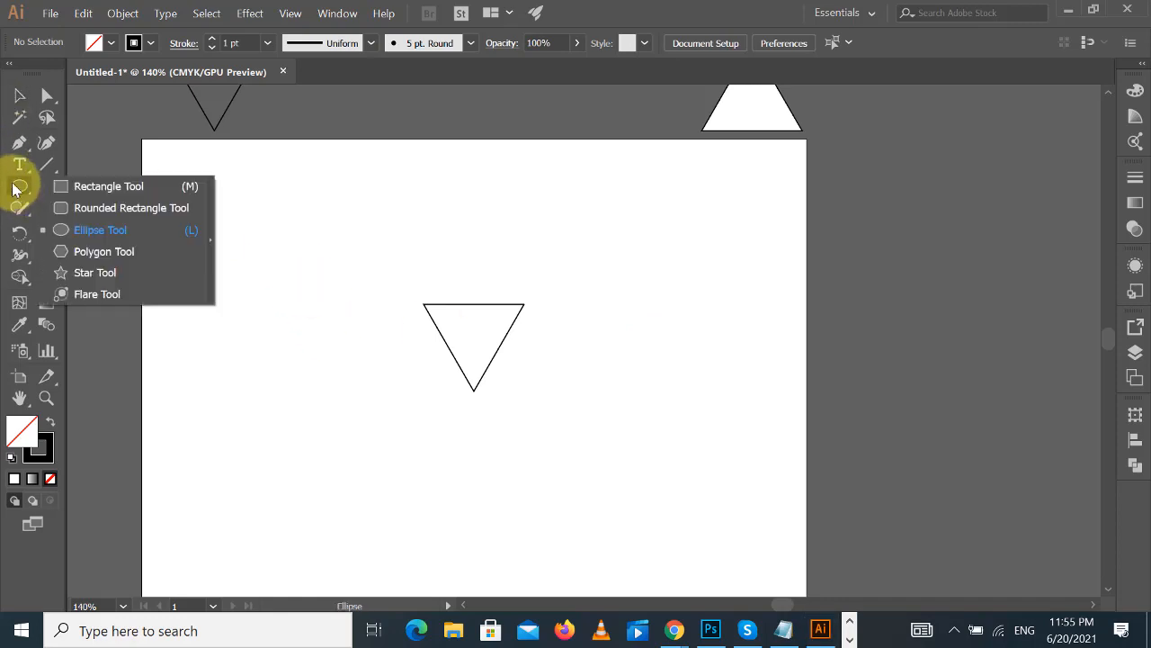
left_click(64, 253)
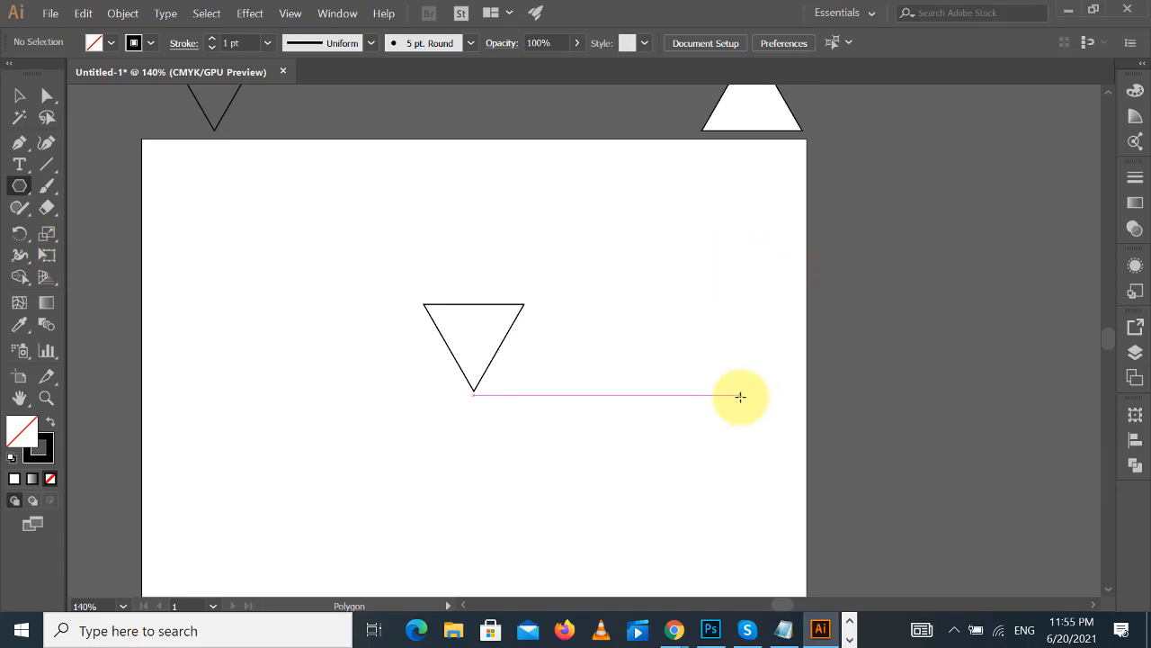
left_click_drag(577, 366, 613, 433)
left_click(18, 96)
key("Delete")
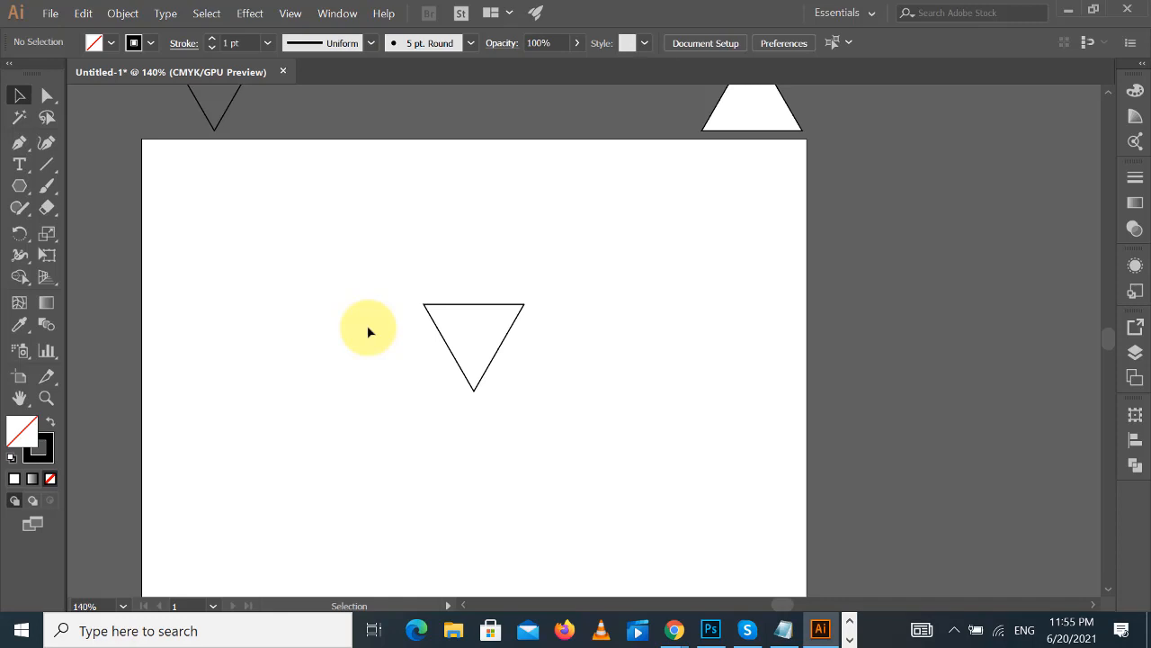
- Delete the inverted triangle from the artboard, keeping the two triangles placed above it
left_click_drag(340, 263, 634, 403)
key("Delete")
scroll(634, 403, "up", 3)
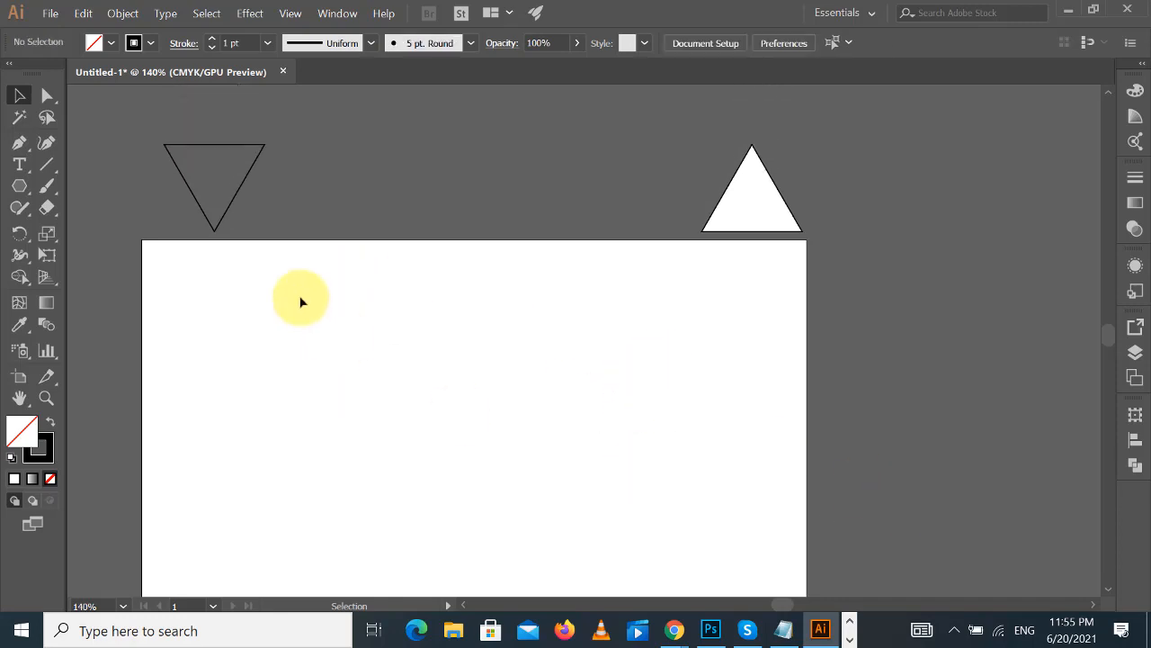
- Draw a circle on the artboard, slightly left of center, with the Ellipse tool
left_click(20, 188)
left_click_drag(23, 193, 63, 228)
scroll(480, 345, "down", 2)
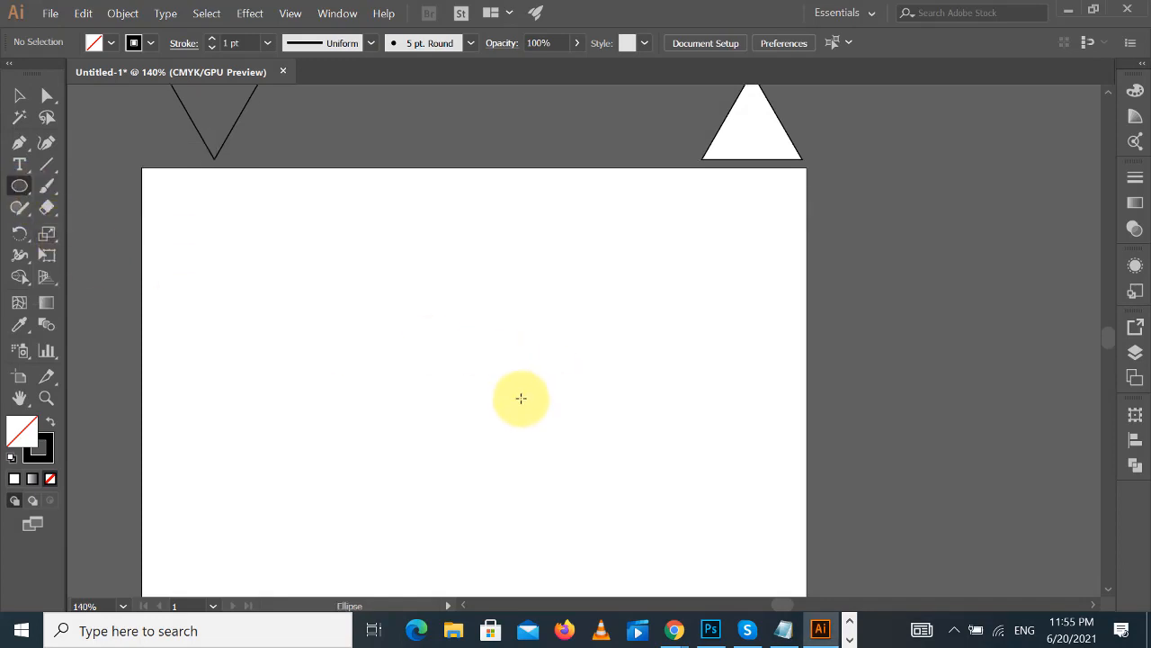
left_click_drag(444, 333, 474, 404)
left_click(19, 95)
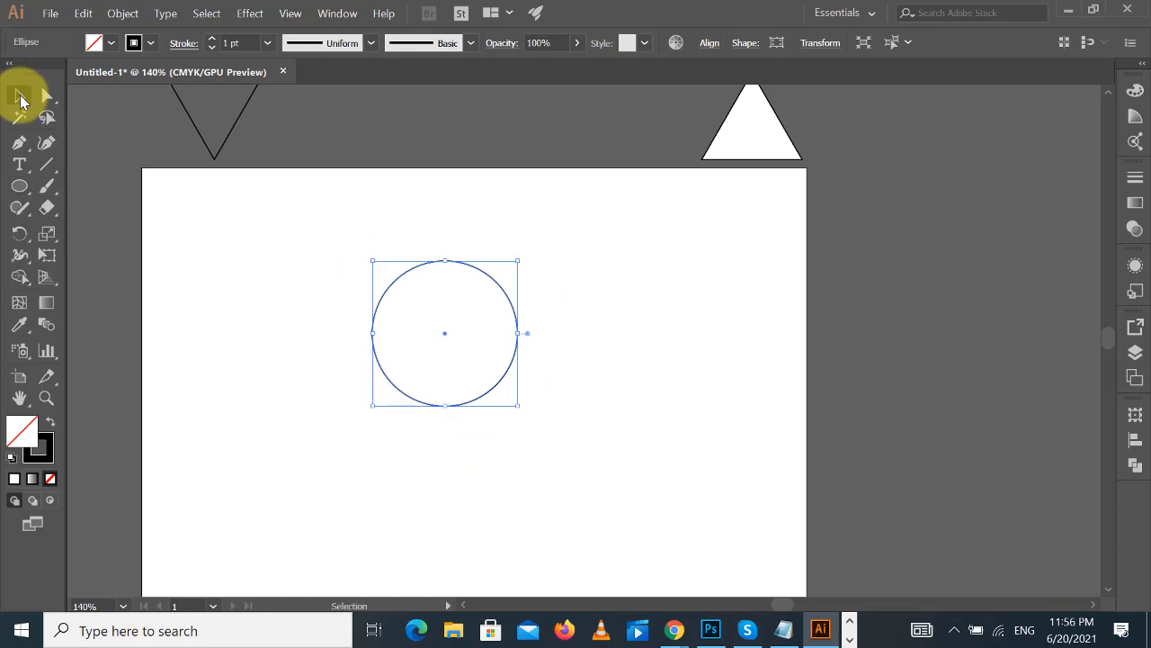
left_click(709, 42)
left_click(762, 372)
left_click_drag(772, 371, 735, 292)
left_click_drag(220, 148, 525, 329)
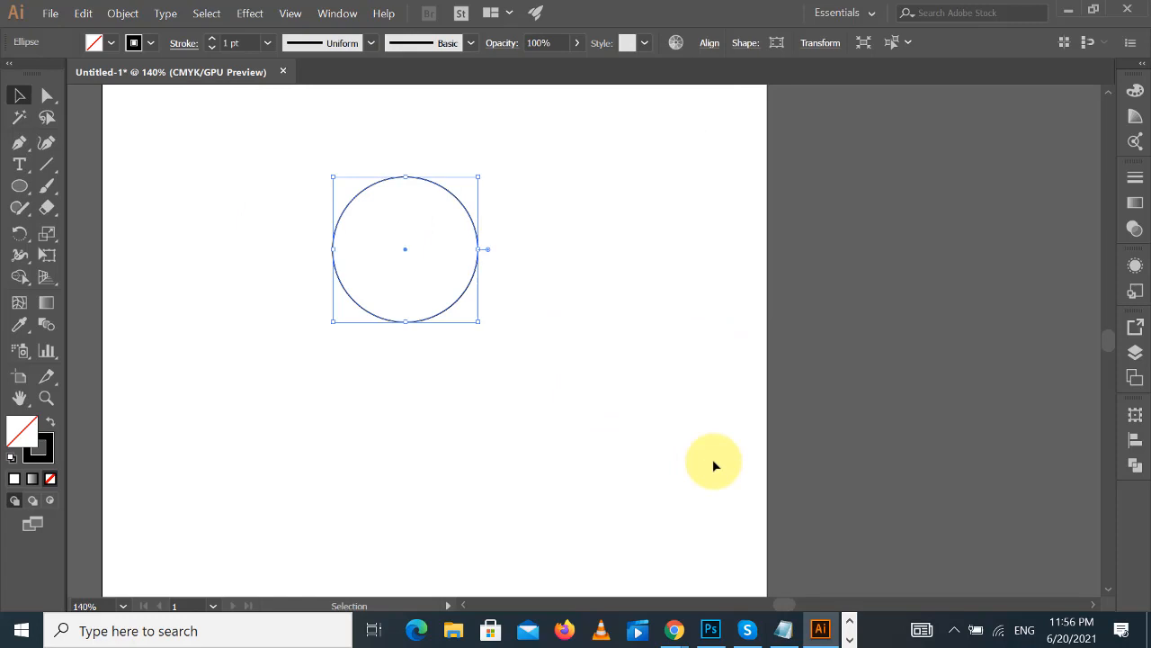
left_click(710, 460)
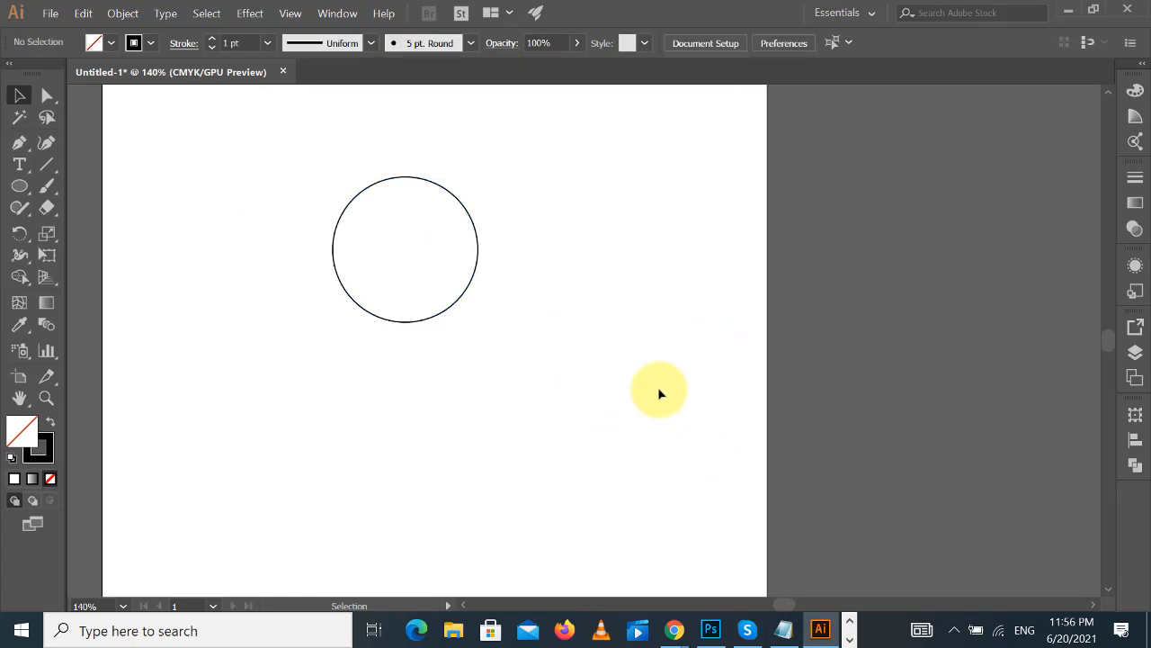
- Move the circle down and slightly to the right on the artboard
left_click(455, 300)
left_click_drag(455, 301, 472, 391)
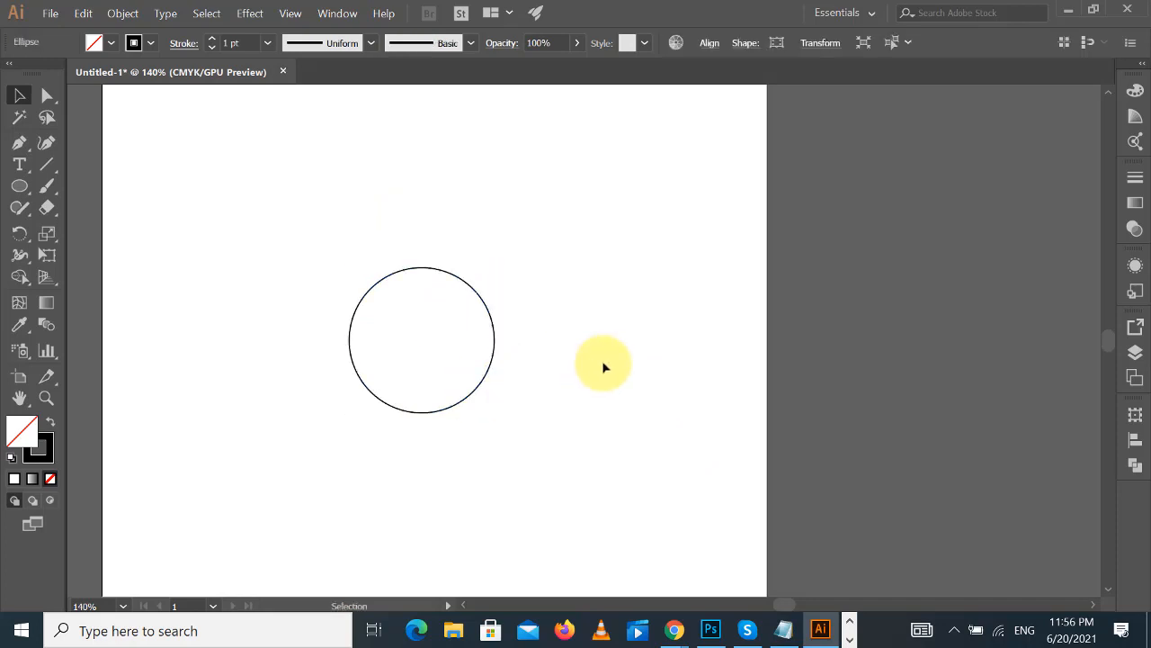
left_click(606, 370)
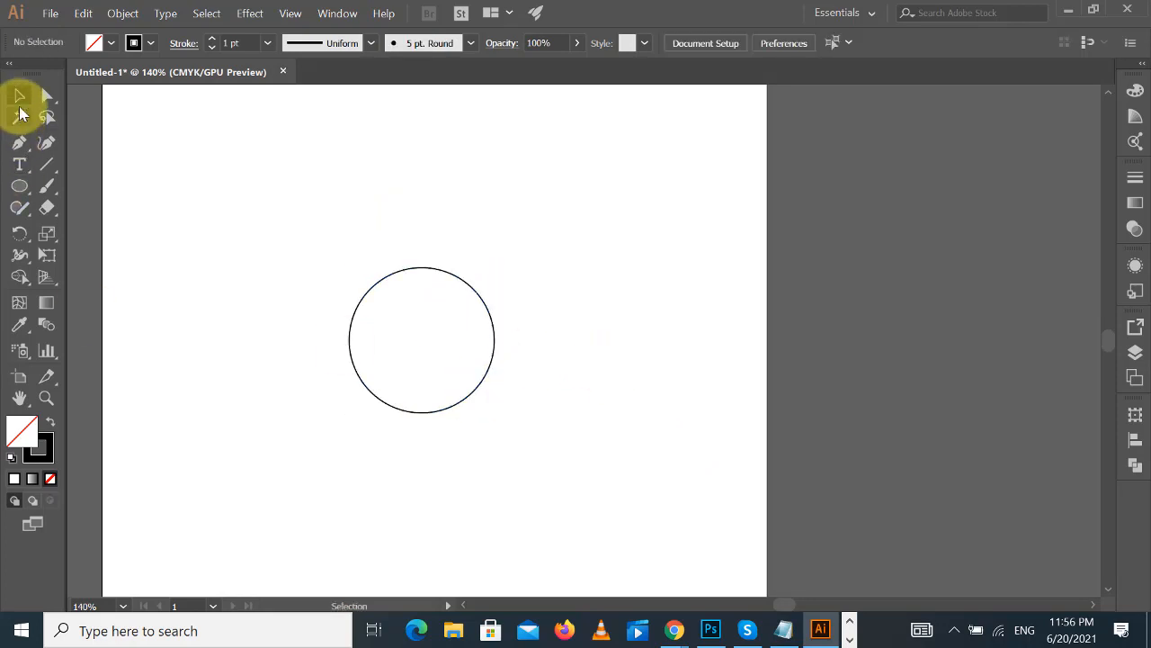
- Draw a vertical line touching the circle's left edge and extending above and below it, and nudge the line slightly down
left_click(45, 164)
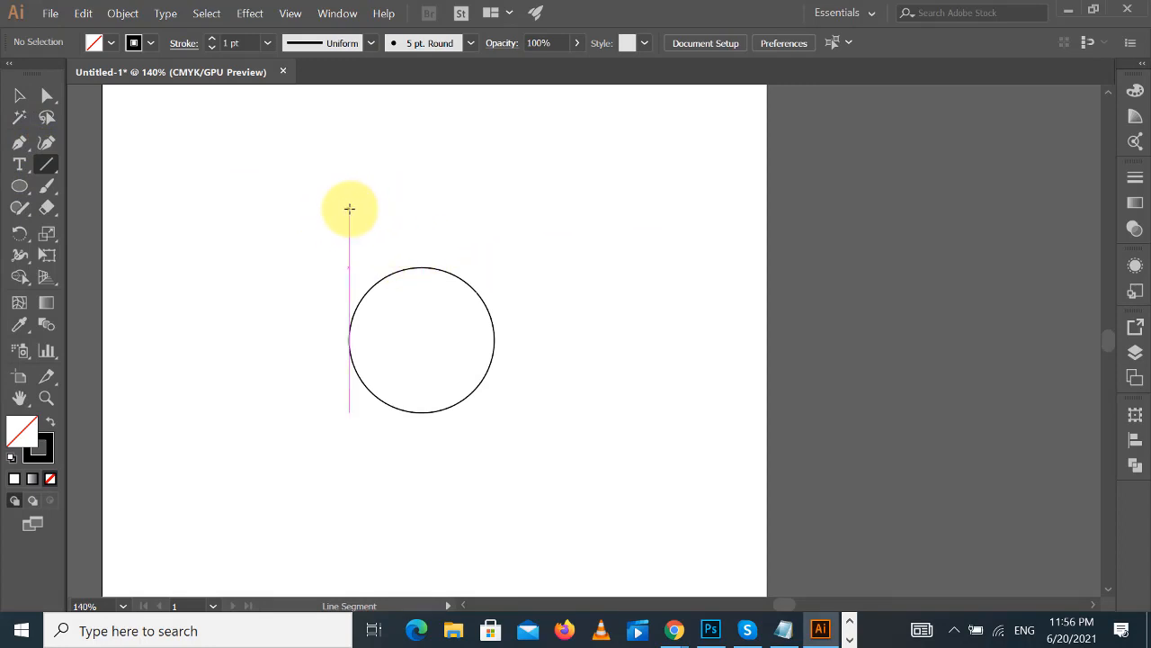
left_click_drag(349, 209, 349, 527)
left_click(19, 95)
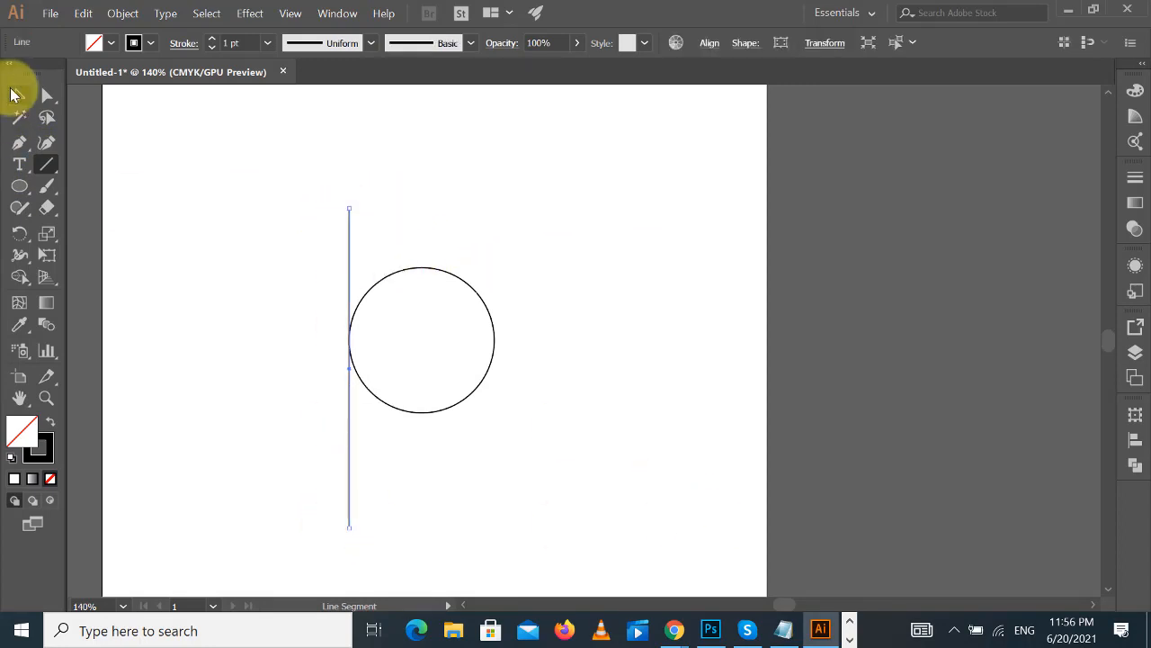
left_click(723, 257)
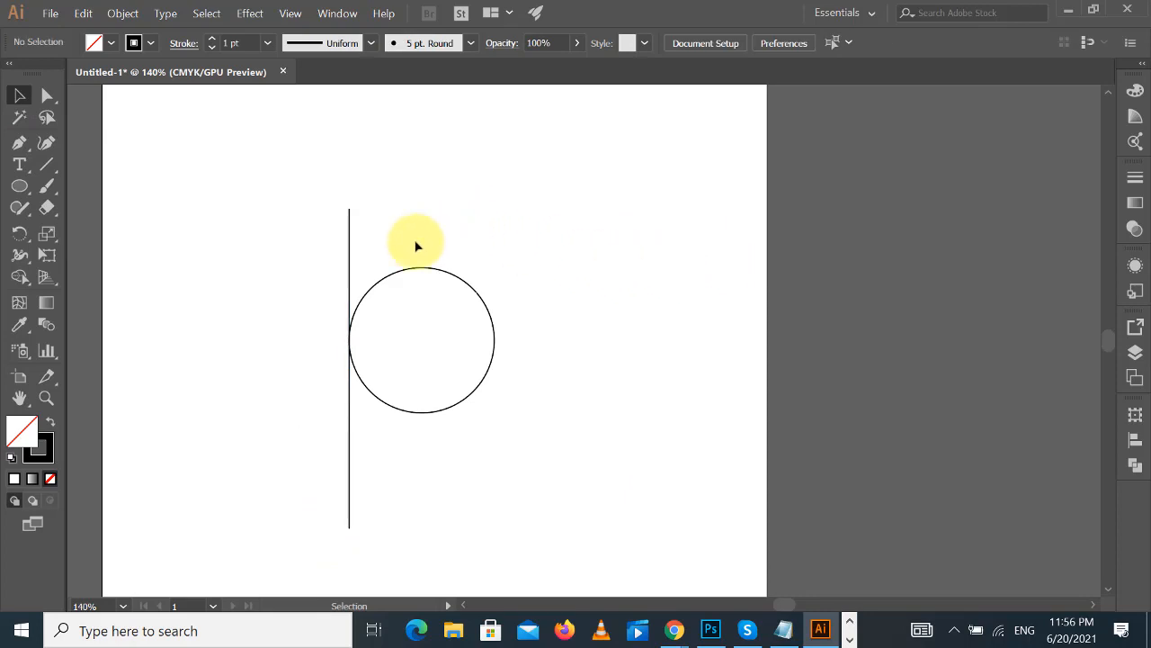
mouse_move(354, 237)
left_mouse_down()
mouse_move(368, 232)
mouse_move(350, 239)
left_mouse_up()
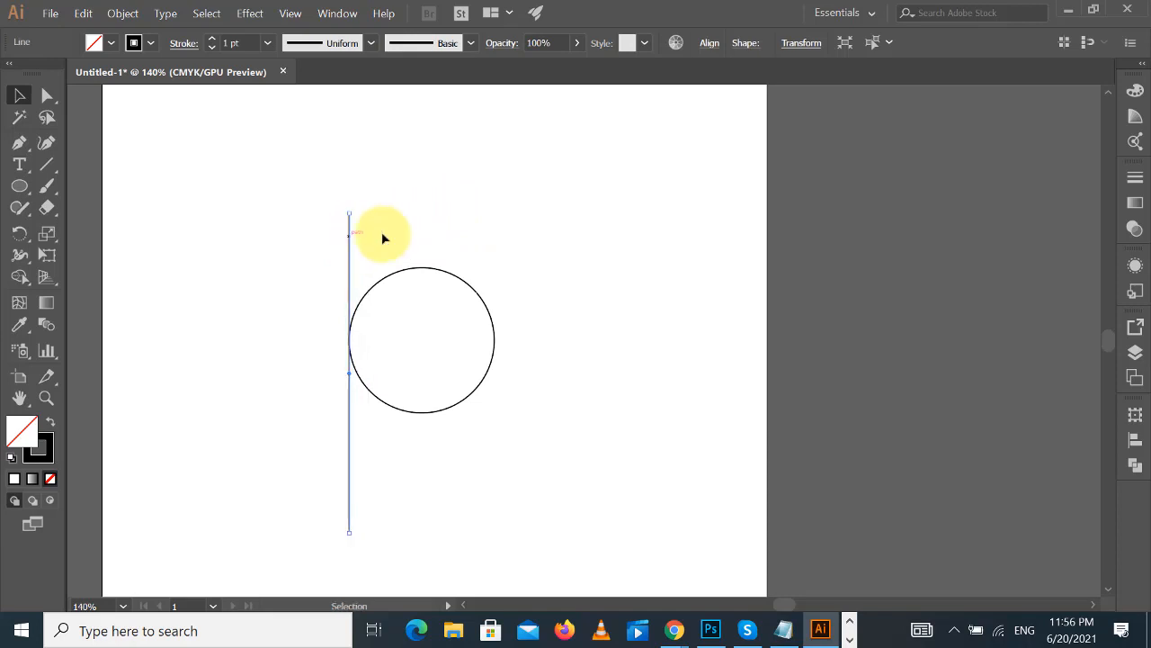
left_click(551, 242)
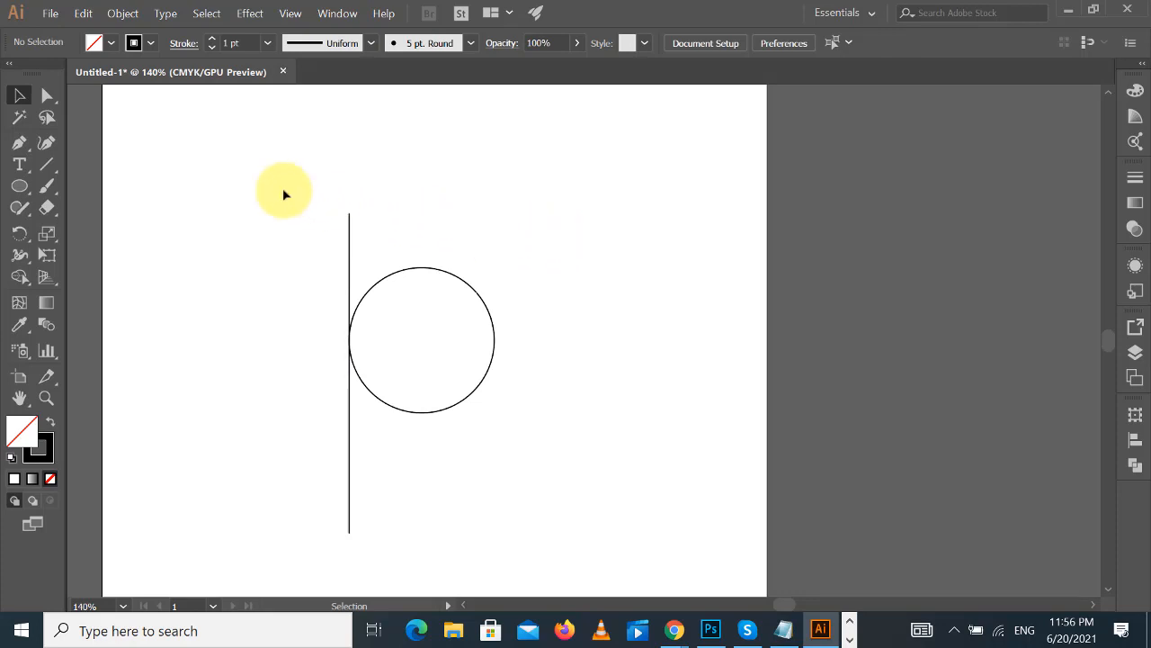
left_click_drag(281, 188, 395, 236)
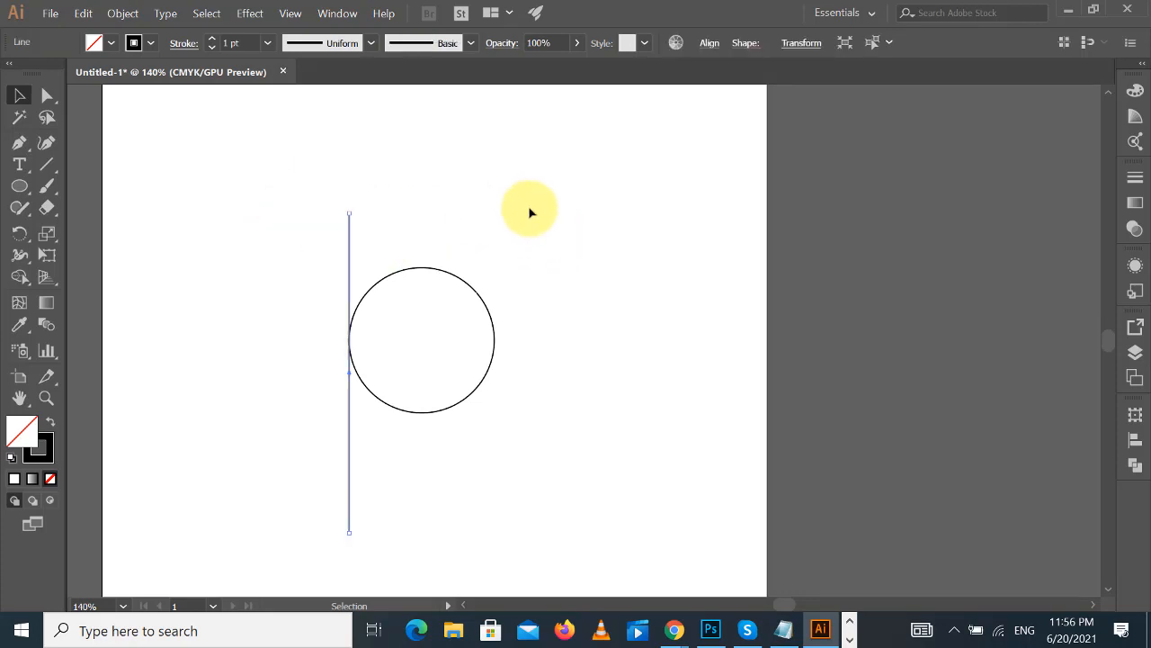
left_click(531, 213)
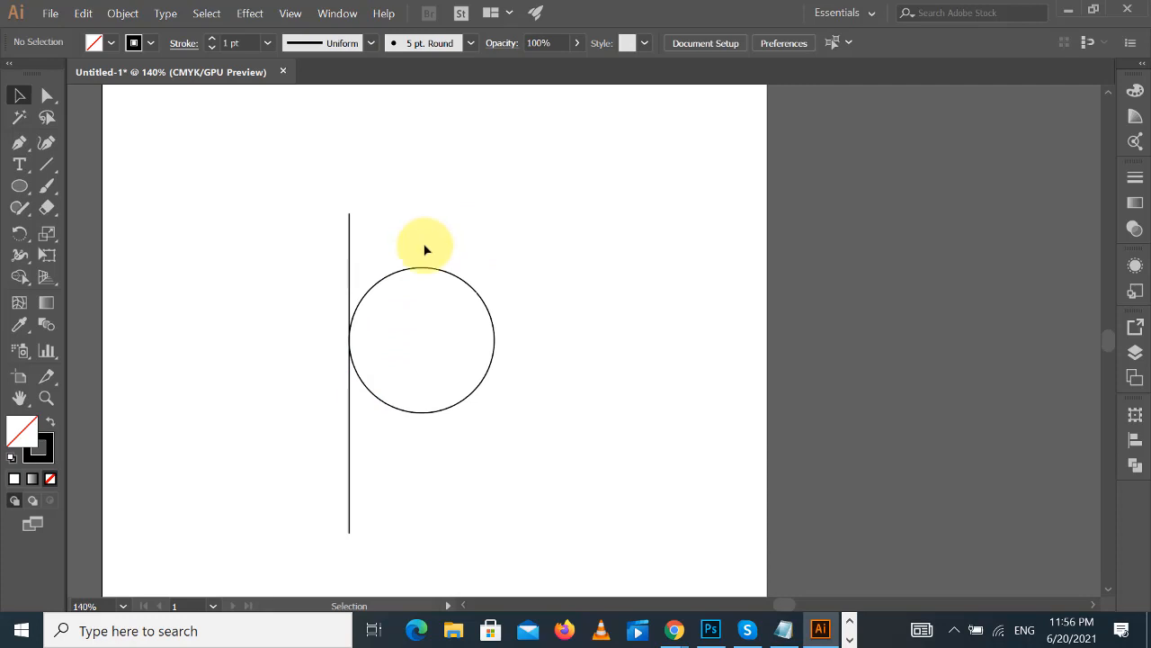
left_click(438, 268)
left_click(579, 289)
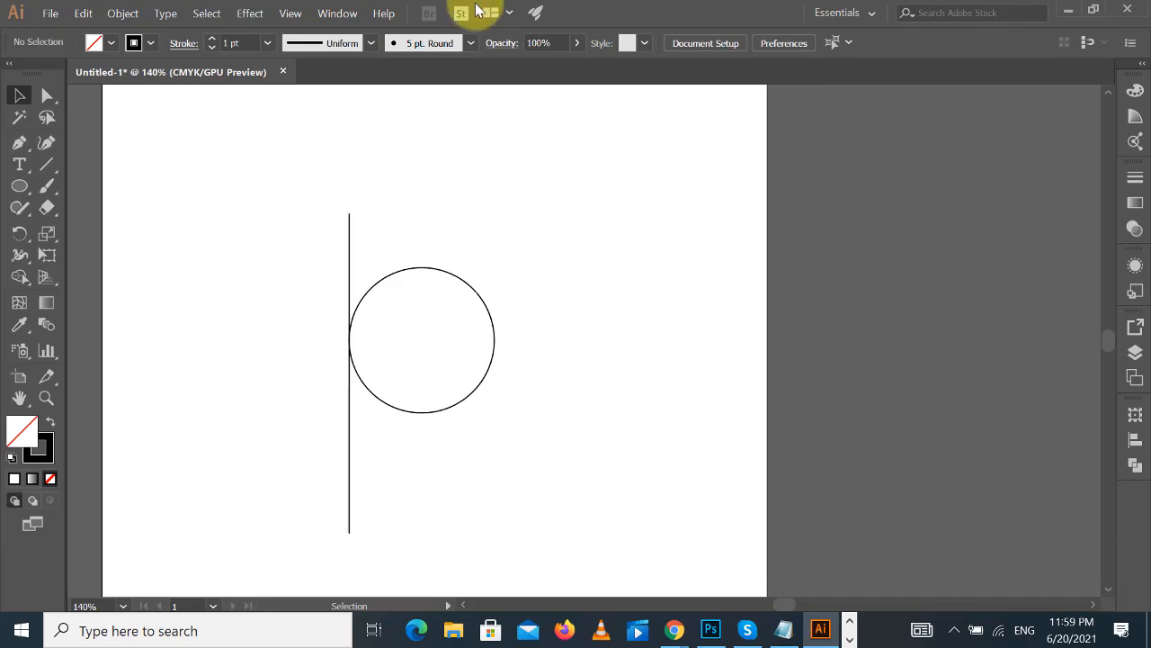
left_click_drag(226, 216, 604, 382)
left_click(655, 308)
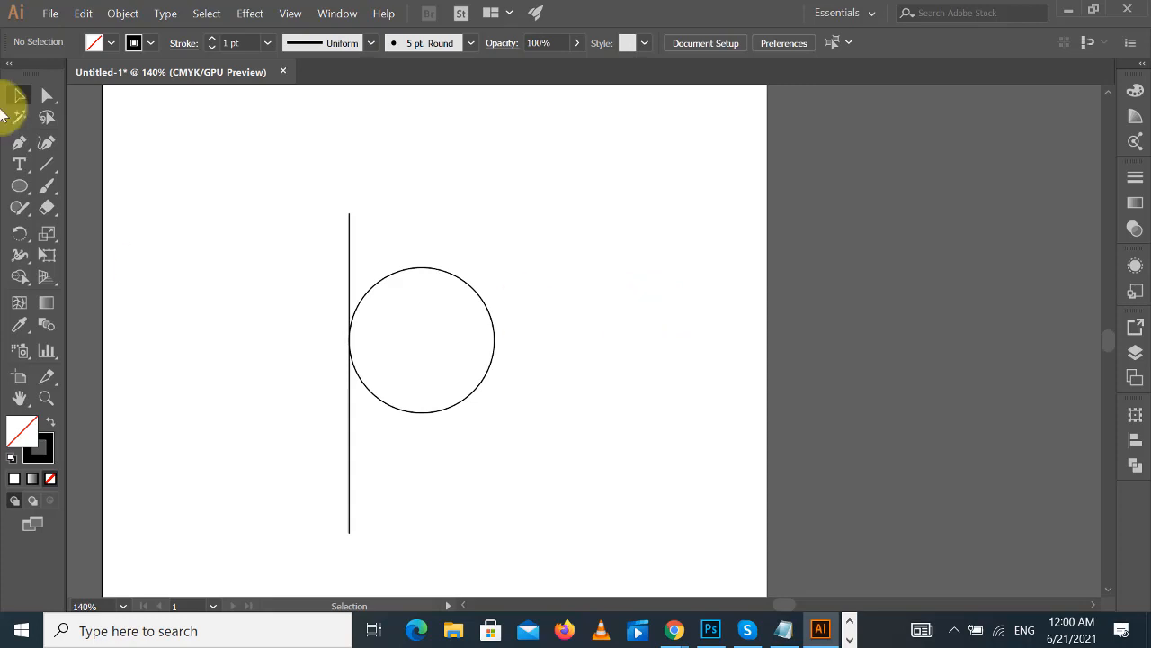
left_click(19, 186)
left_click(19, 187)
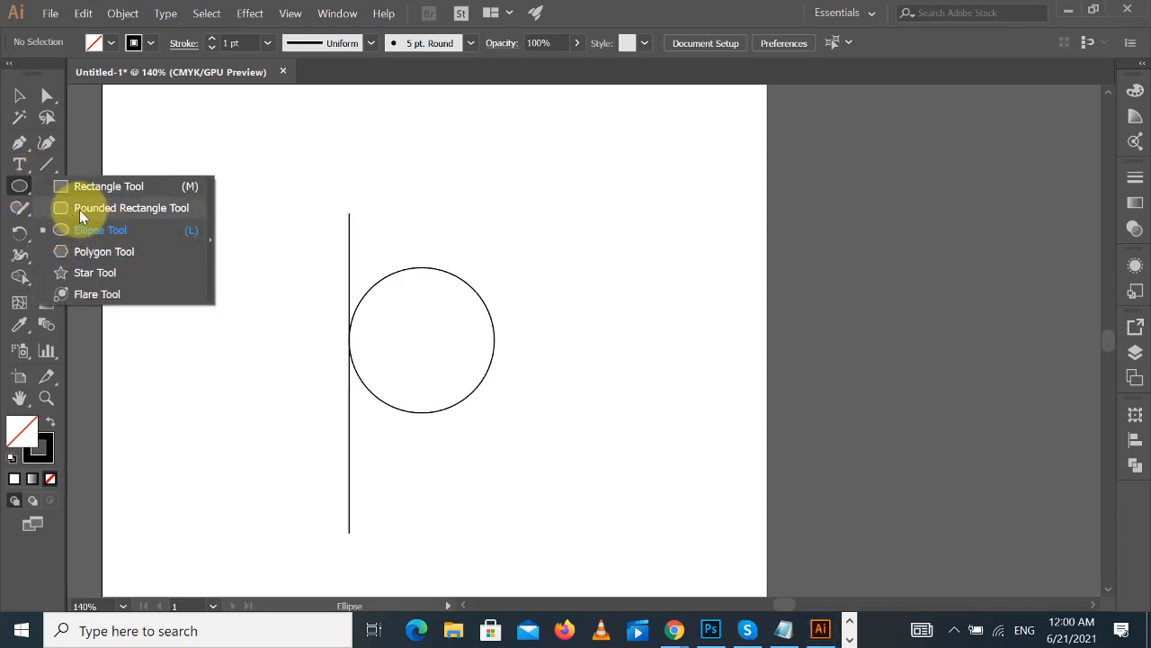
left_click(20, 96)
- Place a copy of the white triangle on the artboard's upper right area and give it a black fill with no stroke
scroll(669, 254, "up", 3)
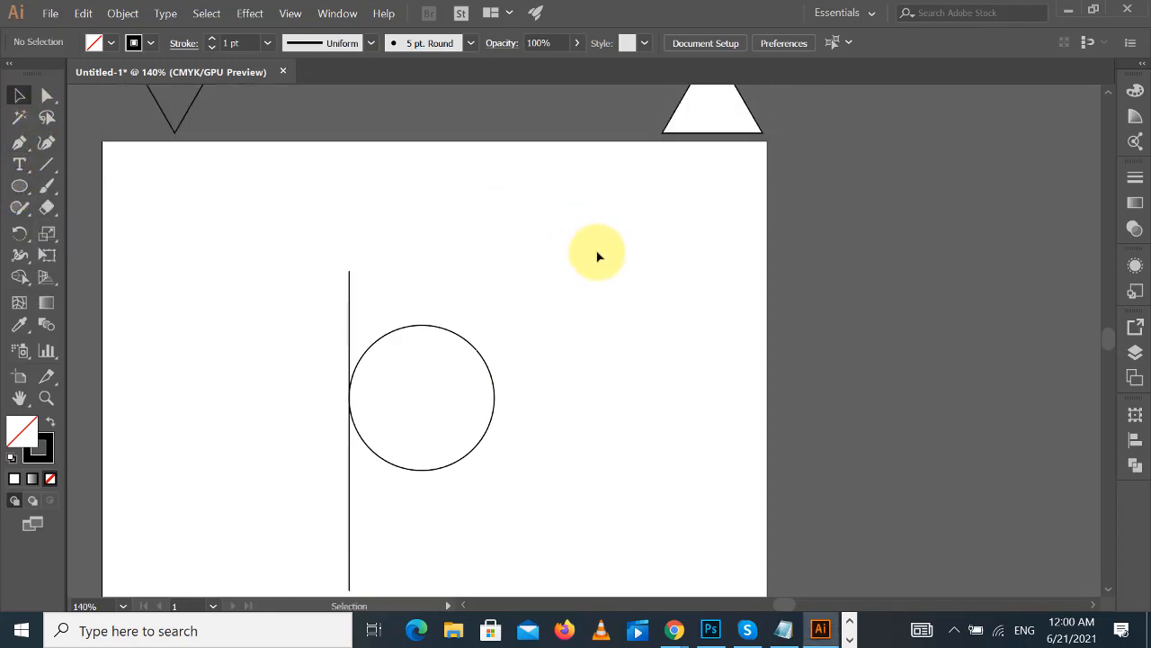
mouse_move(712, 172)
left_mouse_down()
mouse_move(658, 345)
mouse_move(638, 346)
left_mouse_up()
left_click(52, 421)
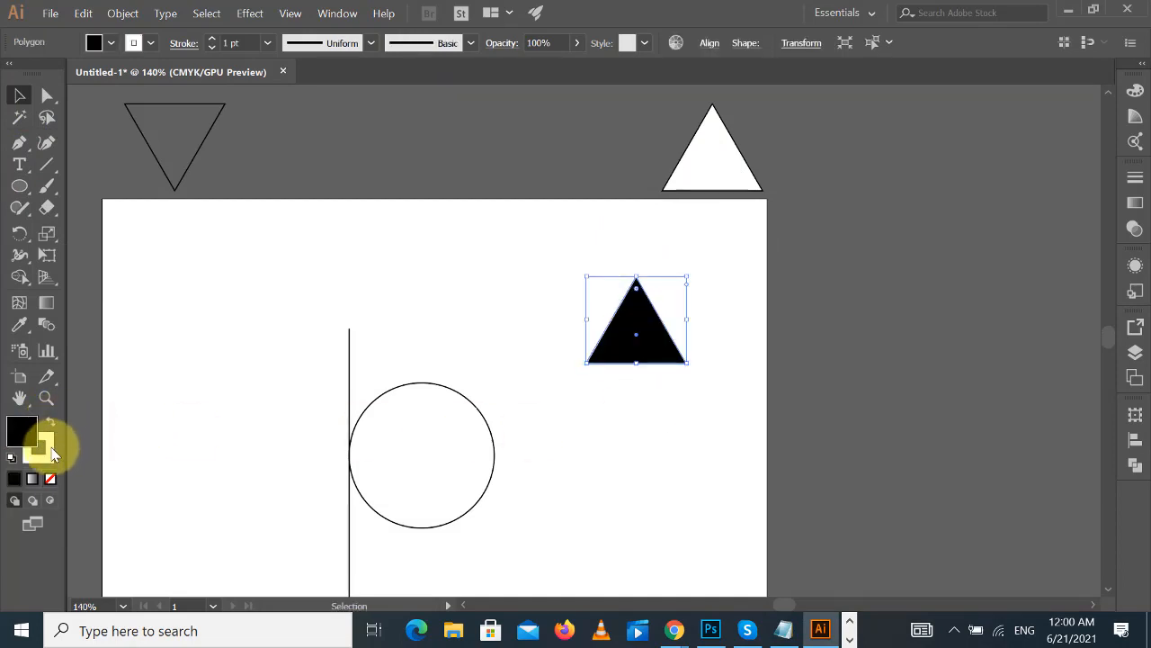
left_click(50, 479)
left_click(673, 378)
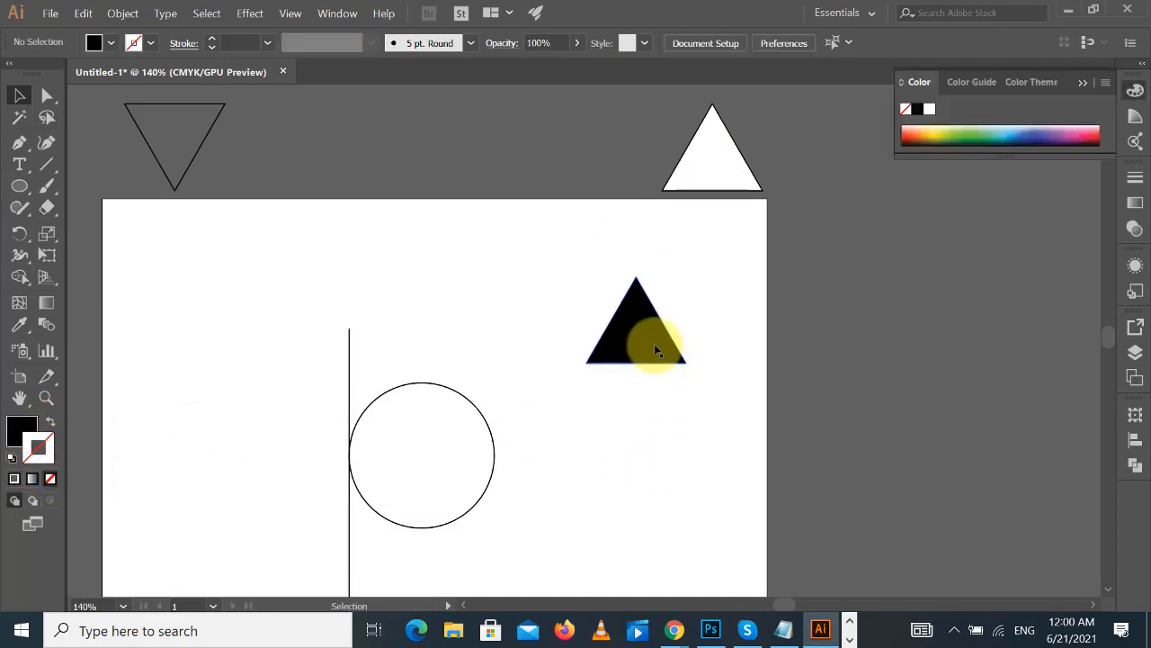
- Duplicate the black triangle slightly lower and subtract the copy from the original with Minus Front to form a chevron
left_click_drag(656, 347, 658, 388)
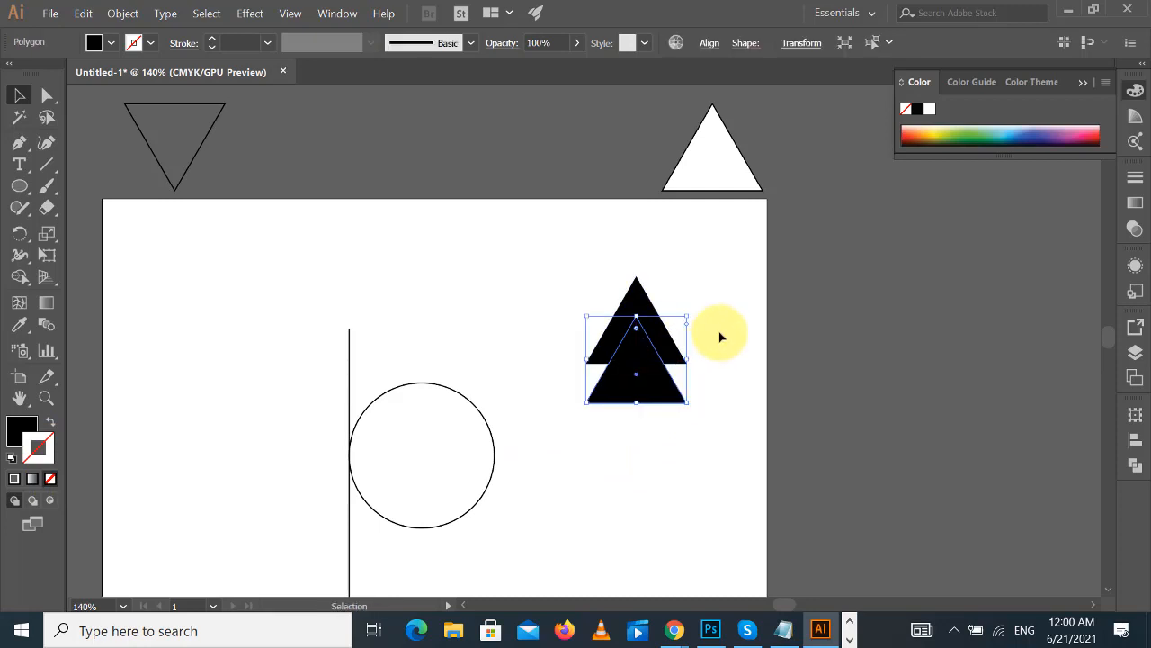
left_click_drag(551, 199, 709, 406)
left_click(1137, 466)
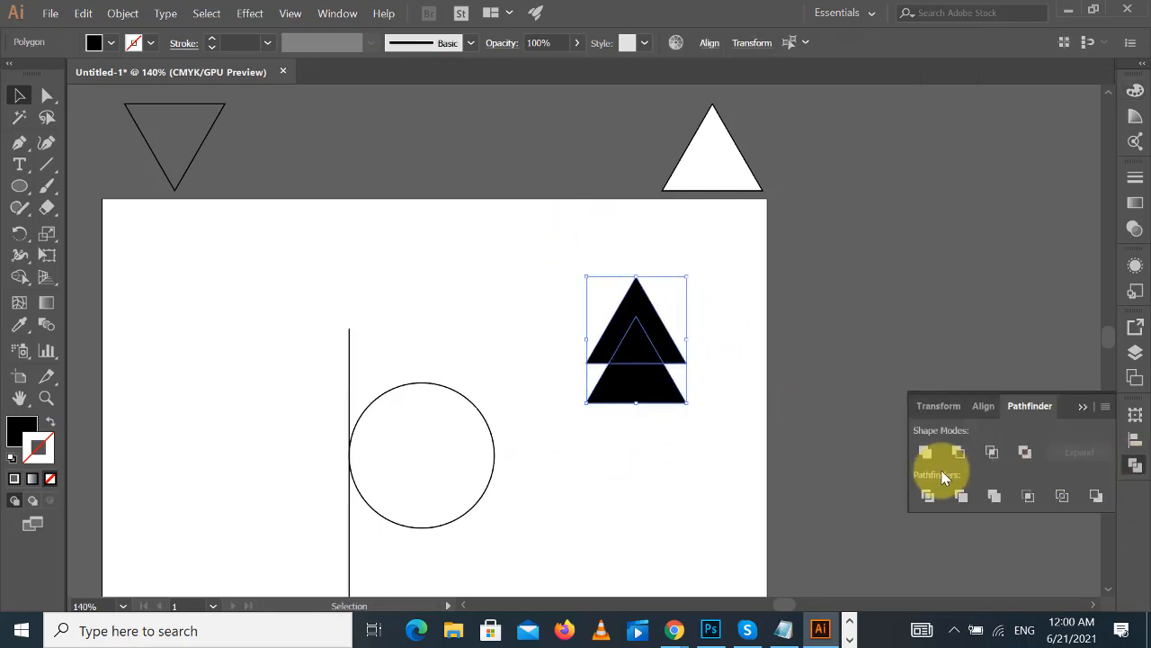
left_click(961, 452)
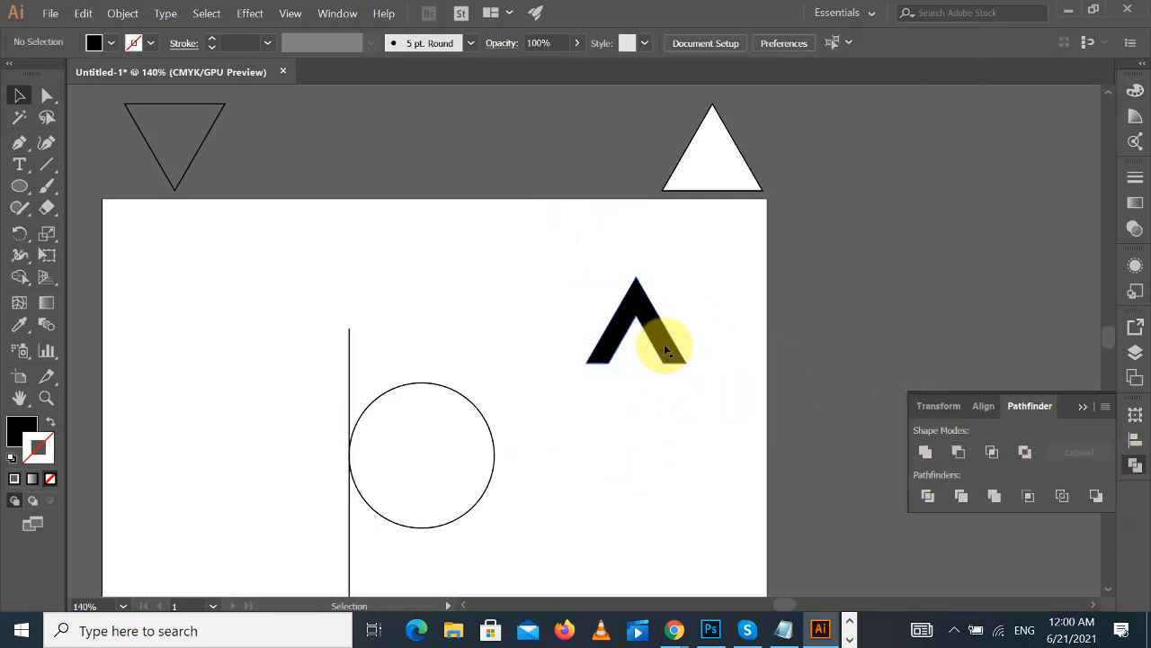
- Place a copy of the black chevron above the artboard between the two triangles, and shift the artboard's chevron slightly left
left_click_drag(663, 344, 460, 135)
left_click(585, 278)
left_click_drag(653, 324, 605, 325)
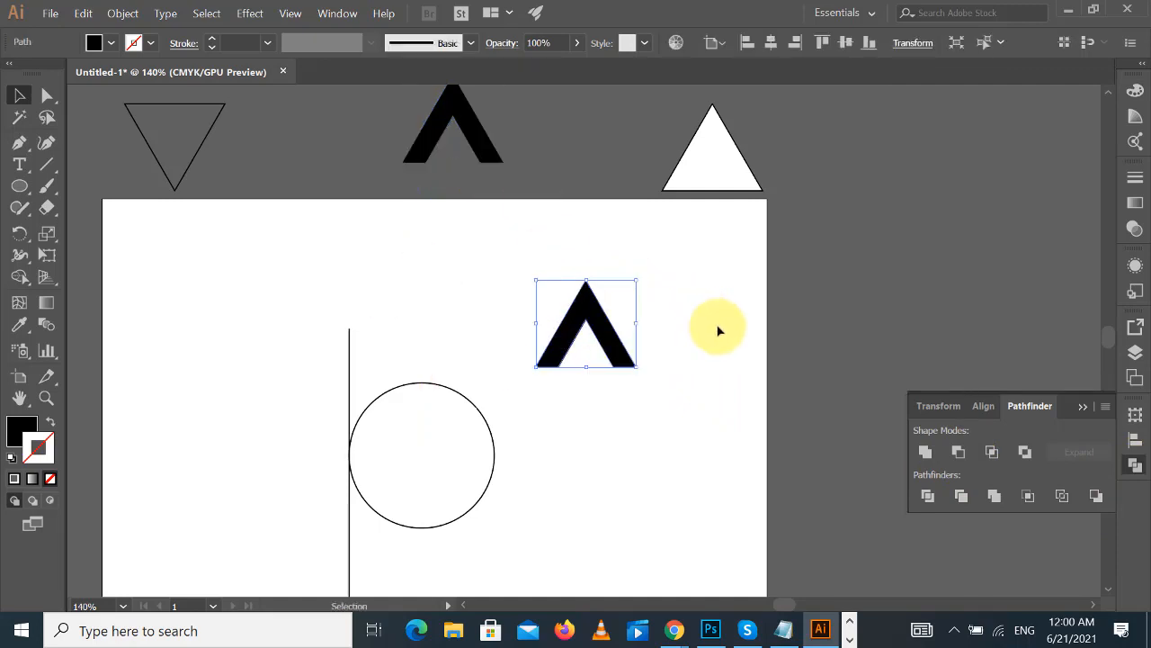
left_click(717, 324)
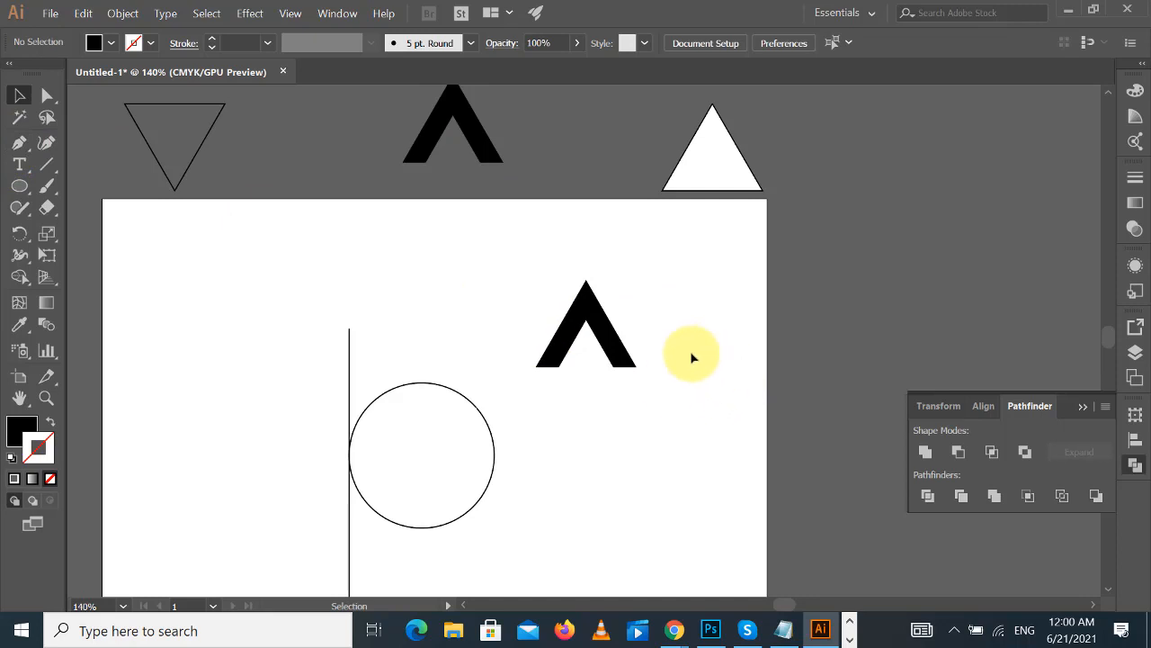
- Move the chevron off the artboard to the pasteboard on its right, beside the white triangle
left_click_drag(599, 327, 542, 321)
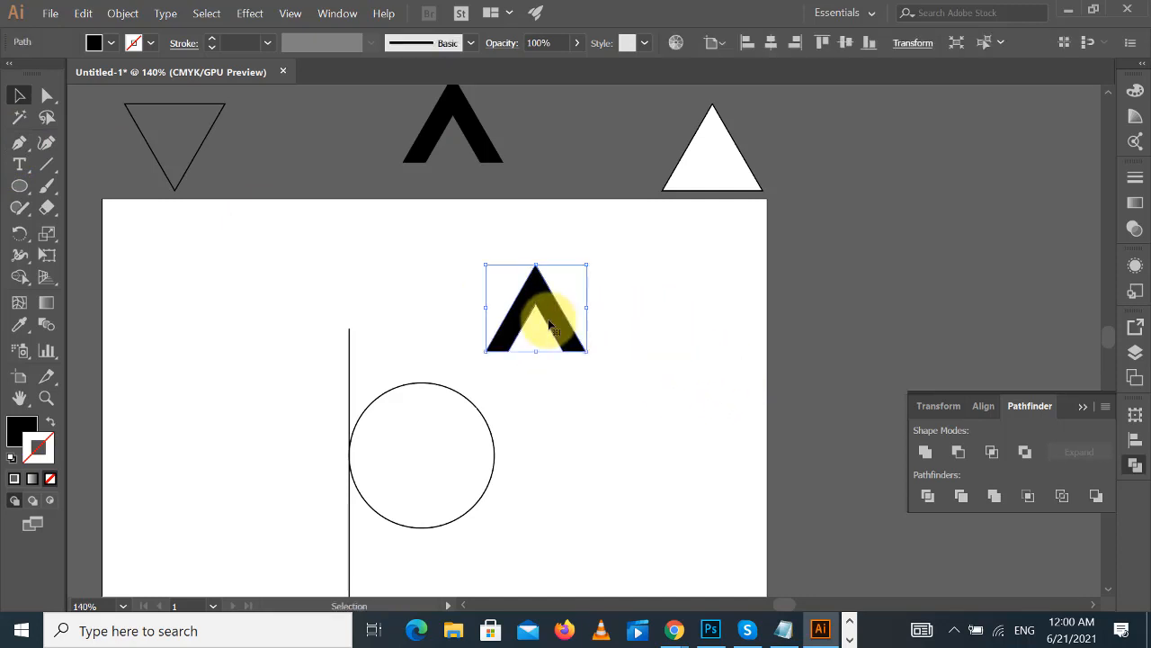
left_click(777, 35)
left_click(693, 390)
left_click_drag(441, 333, 493, 333)
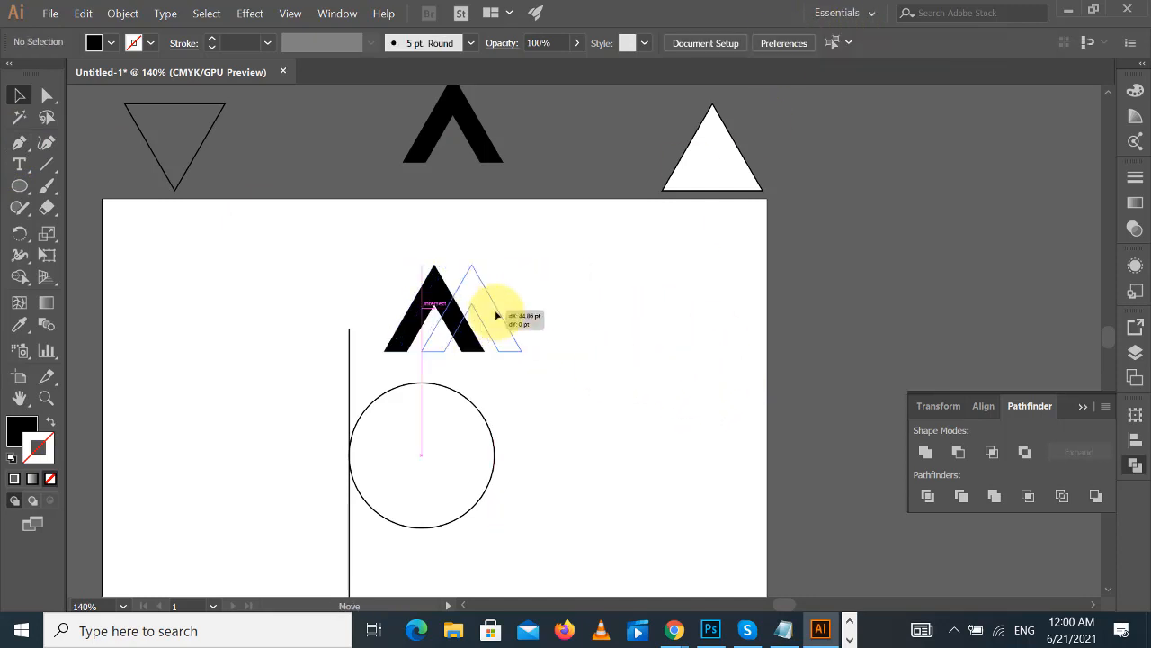
left_click(654, 314)
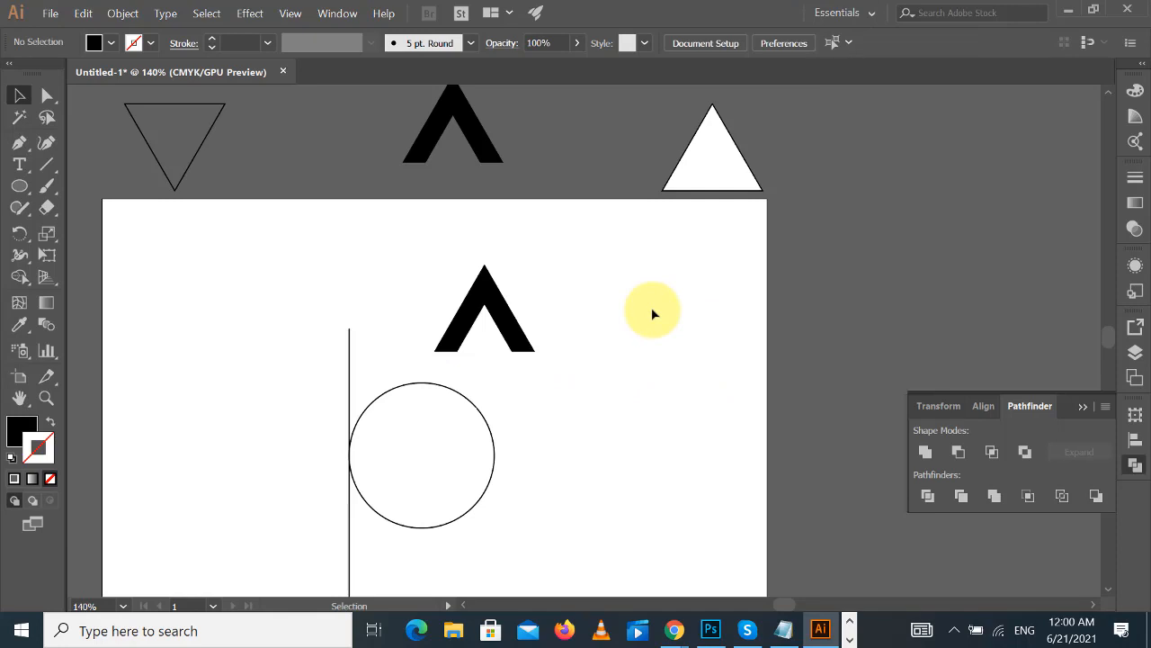
left_click_drag(480, 307, 917, 200)
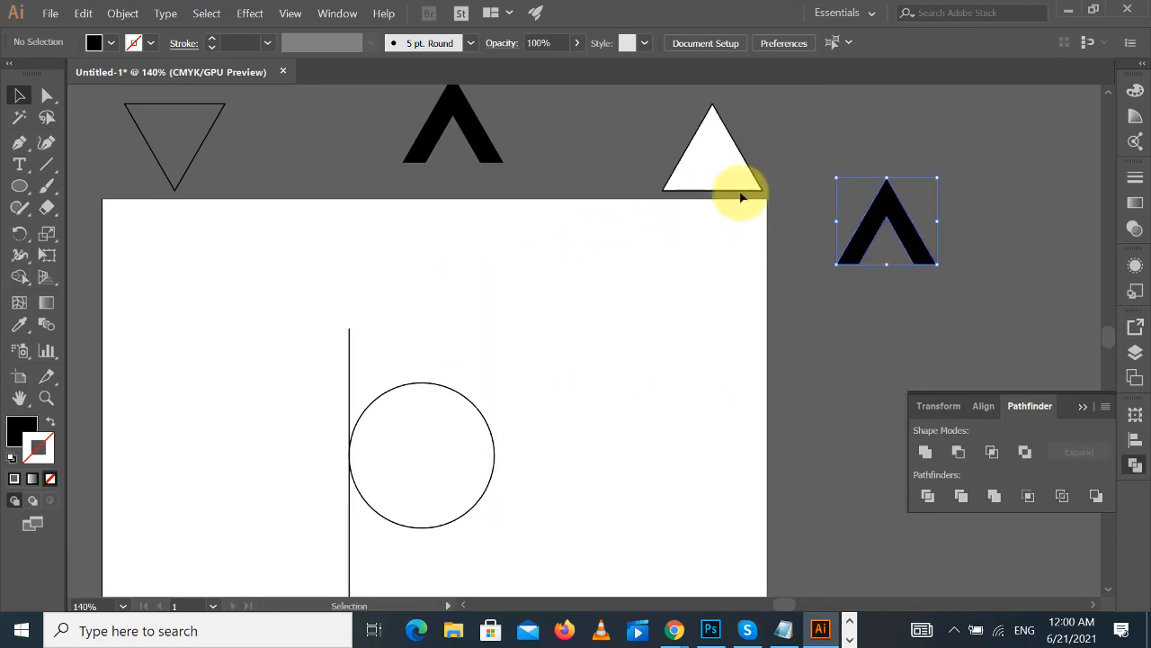
- Place another copy of the white triangle on the artboard and swap its fill and stroke colors
mouse_move(717, 157)
left_mouse_down()
mouse_move(678, 254)
mouse_move(488, 382)
left_mouse_up()
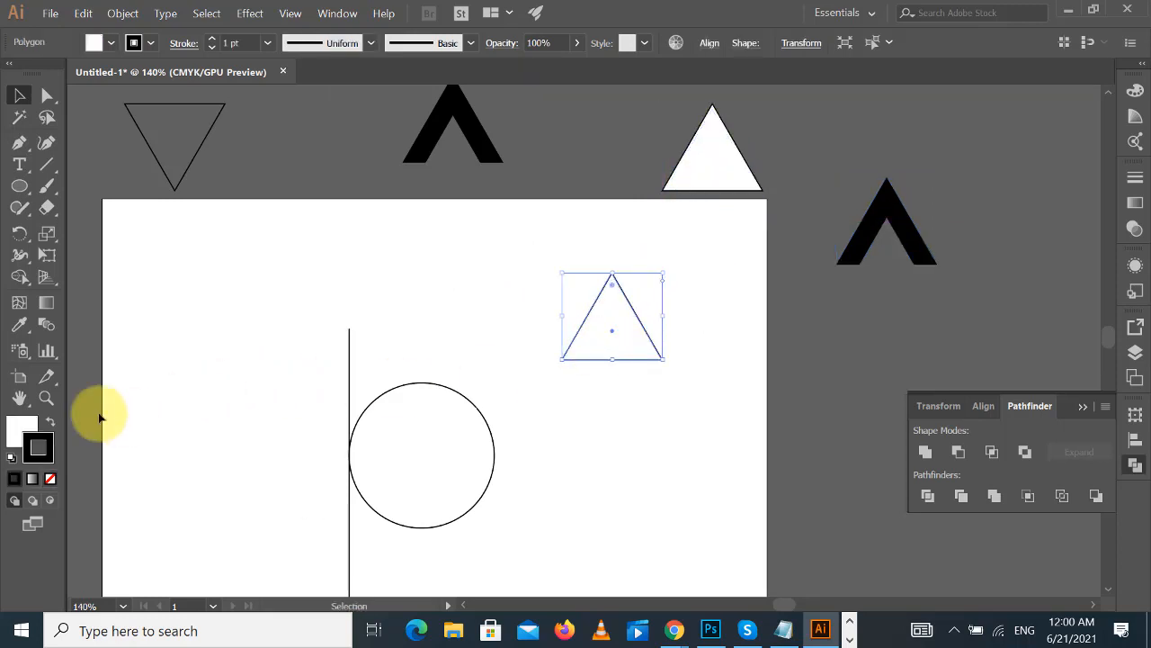
left_click(47, 423)
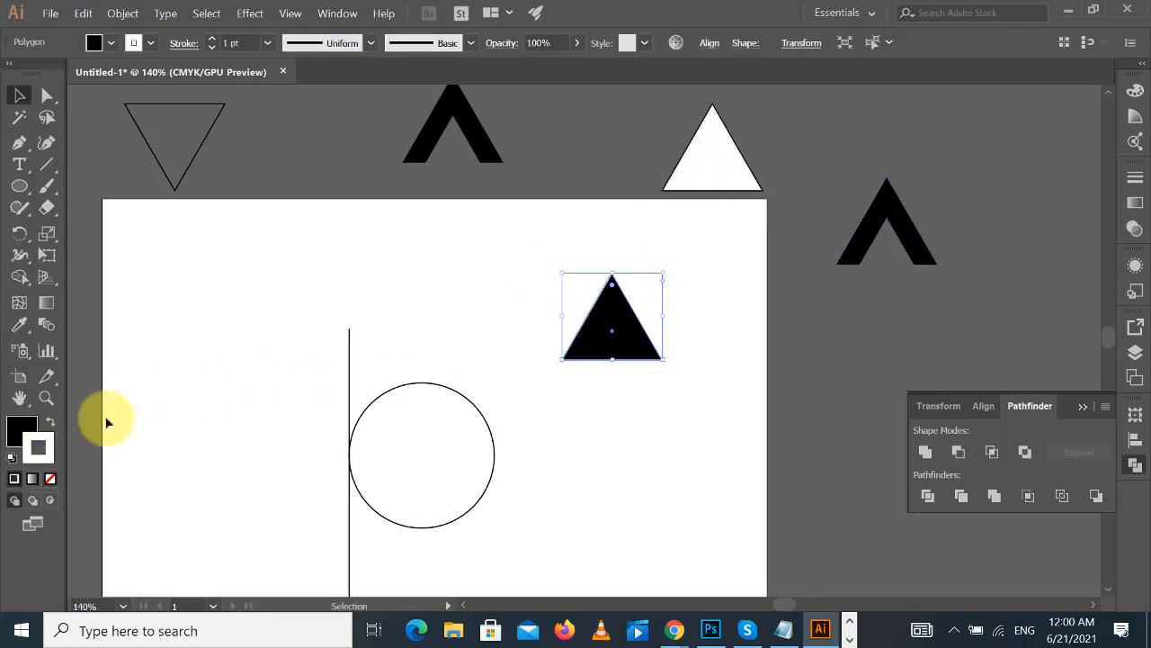
left_click(299, 347)
- Move the circle and the vertical line together to the artboard's left side
left_click(486, 467)
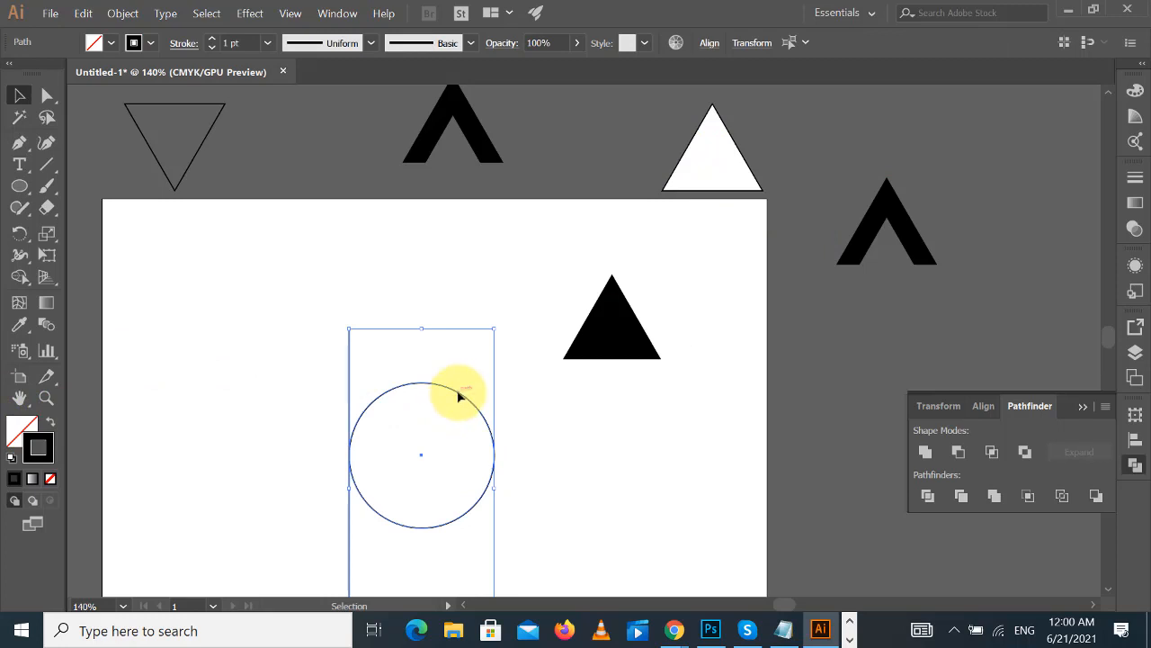
left_click_drag(458, 396, 245, 417)
left_click(646, 412)
- Rotate the black triangle on the artboard 180° so it points down
left_click(618, 343)
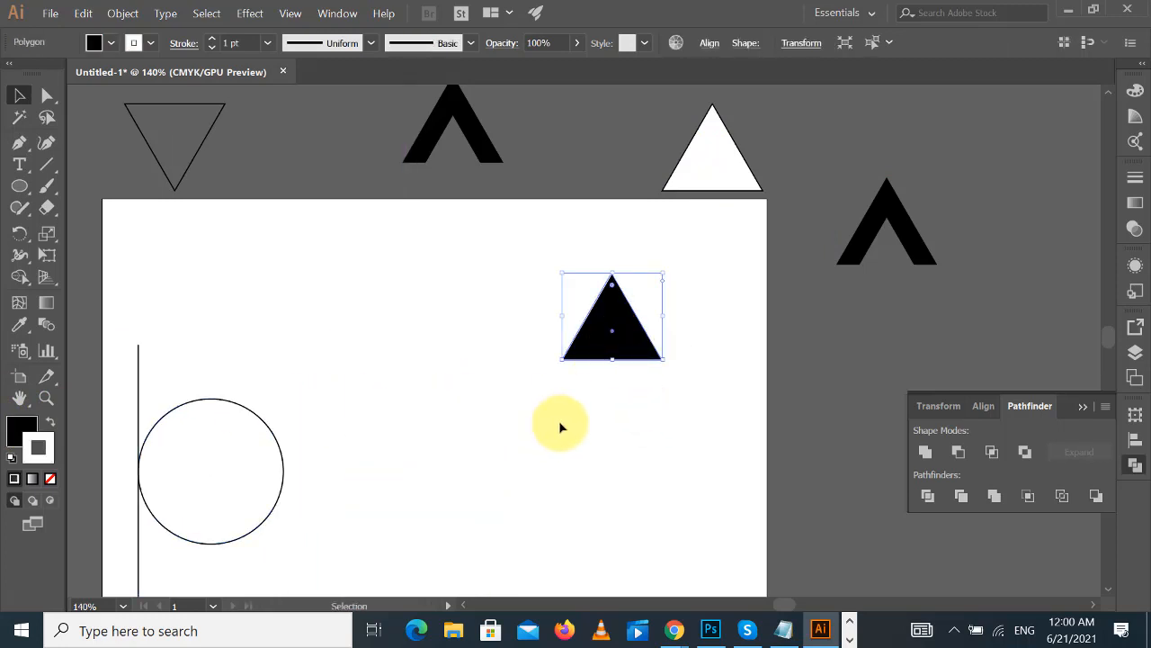
left_click(561, 419)
left_click(615, 332)
left_click_drag(670, 270, 527, 390)
left_click(736, 376)
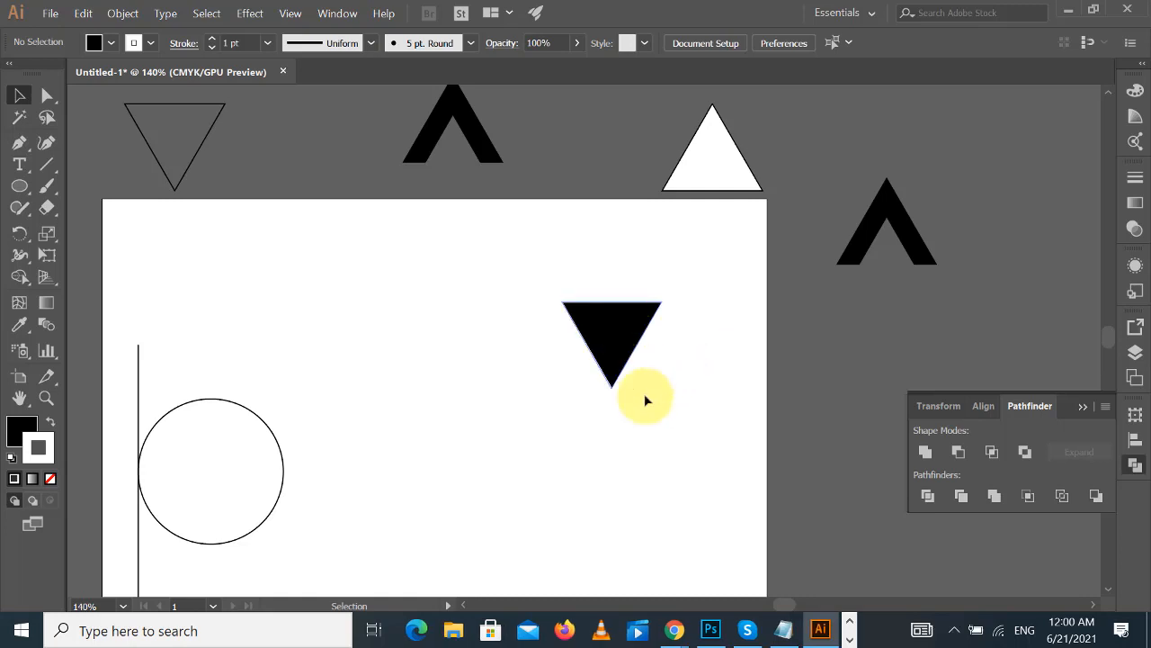
- Give the inverted triangle on the artboard a black stroke with no fill
left_click(622, 337)
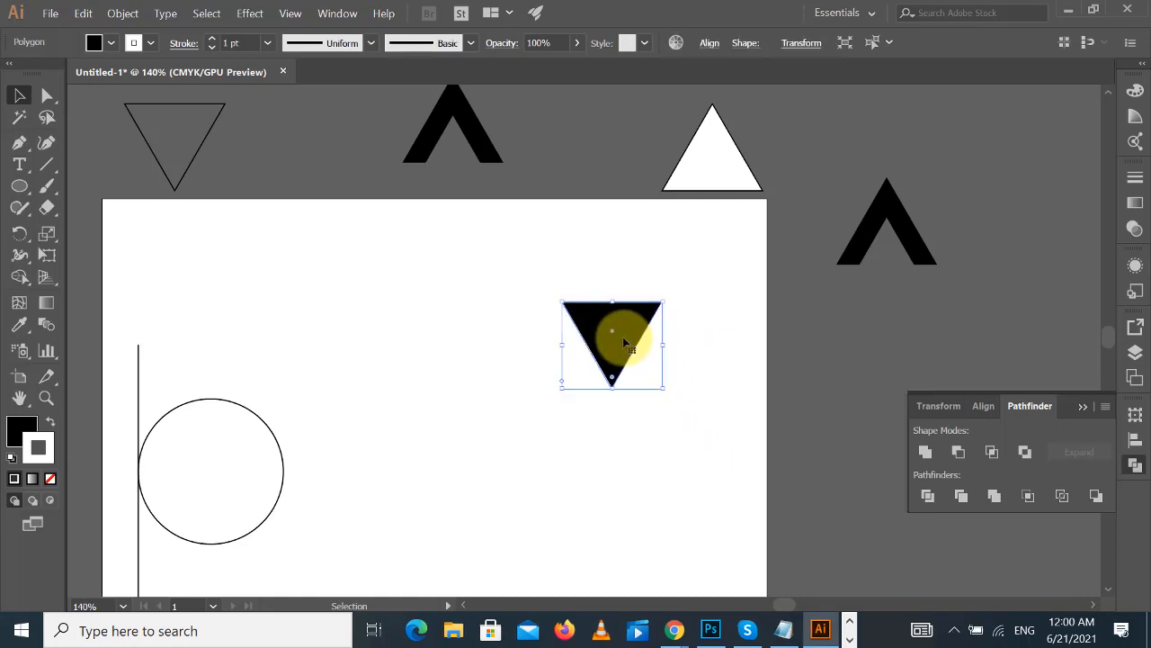
left_click(45, 455)
left_click(51, 478)
left_click(50, 421)
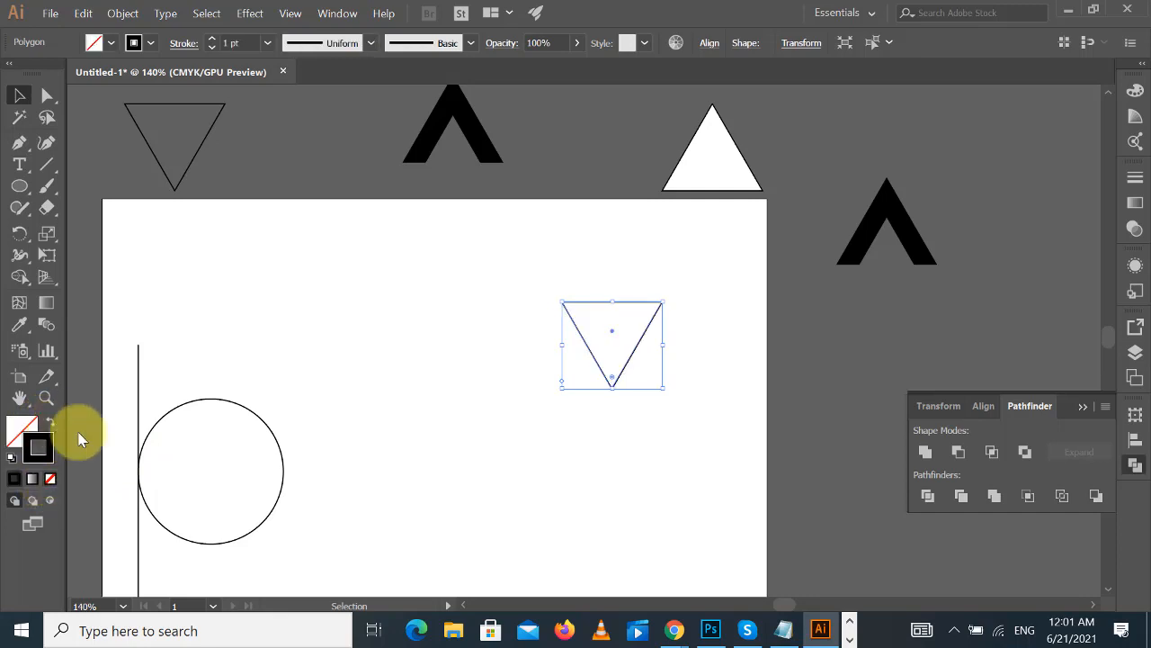
- Center the inverted outlined triangle horizontally on the artboard
left_click(629, 301)
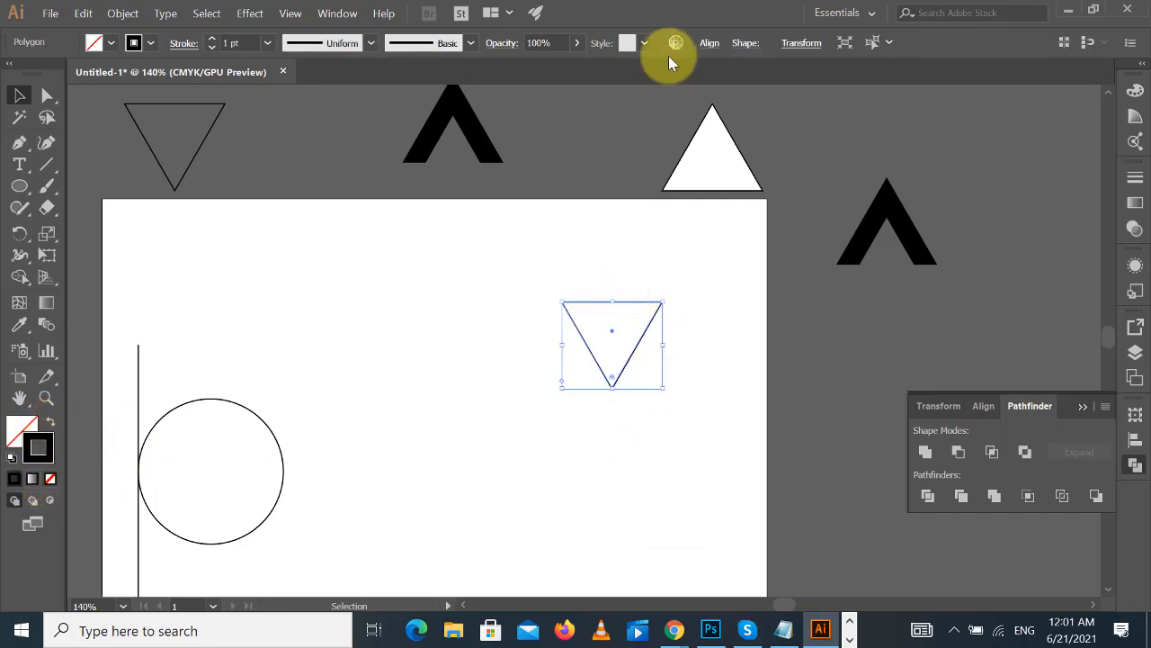
left_click(708, 45)
left_click(558, 95)
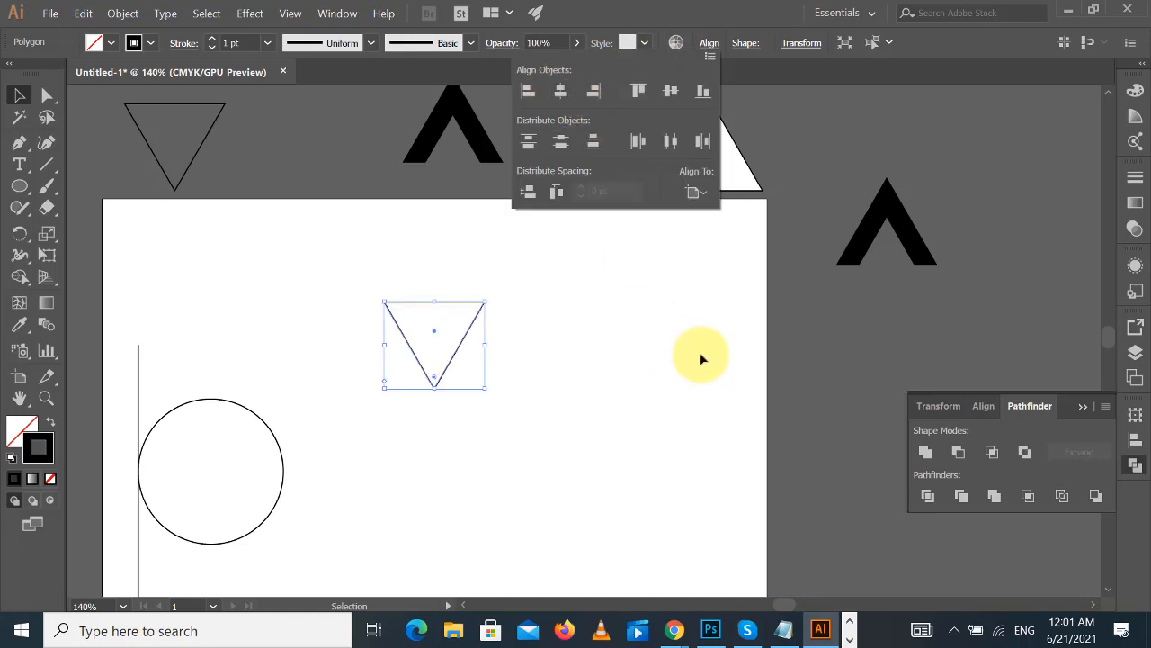
left_click(692, 360)
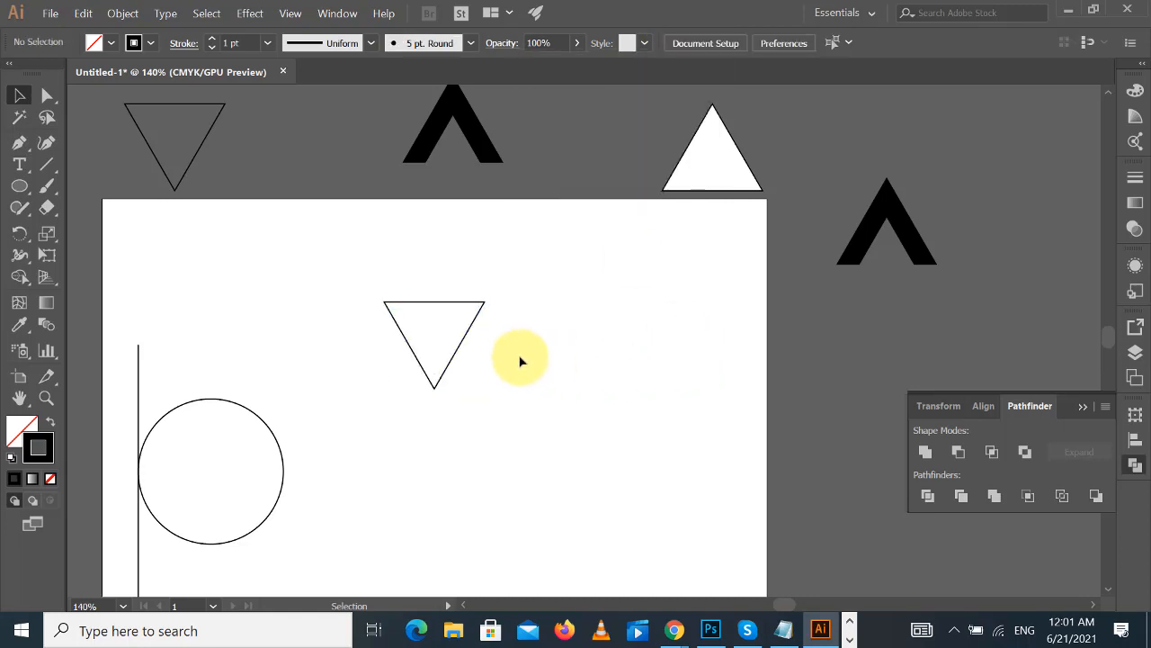
- Draw a thin vertical rectangle about 349 pt tall through the middle of the centered triangle
left_click(19, 189)
left_click(61, 186)
left_click_drag(436, 268, 439, 559)
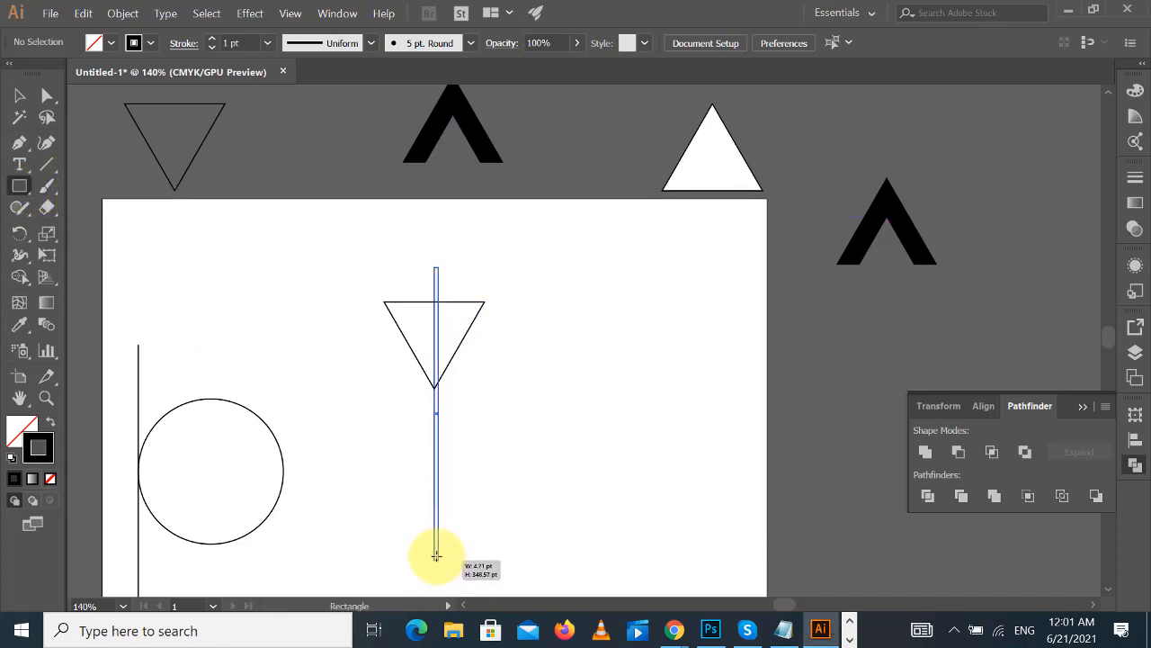
left_click(19, 95)
left_click(609, 366)
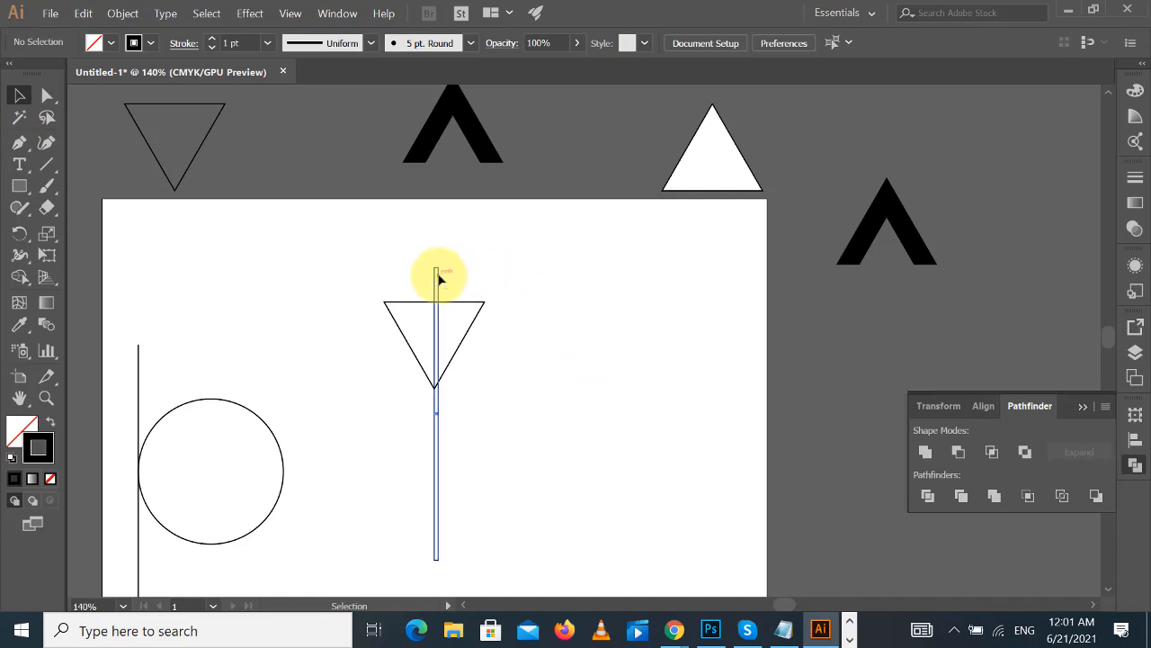
- Rotate the thin rectangle parallel to the triangle's right edge and position it diagonally across the triangle
left_click(440, 276)
left_click_drag(444, 261, 513, 272)
left_click_drag(600, 293, 600, 293)
left_click(584, 325)
left_click_drag(492, 326, 466, 289)
left_click(603, 300)
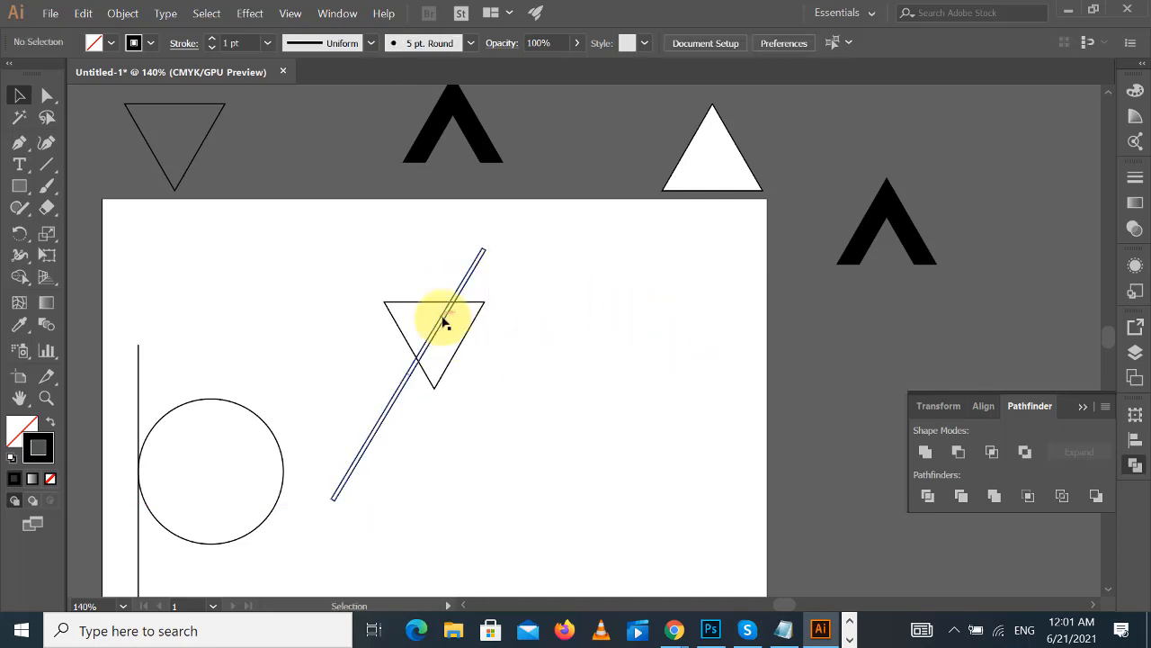
- Subtract the diagonal rectangle from the triangle with Minus Front to split it into two pieces
left_click_drag(375, 261, 551, 372)
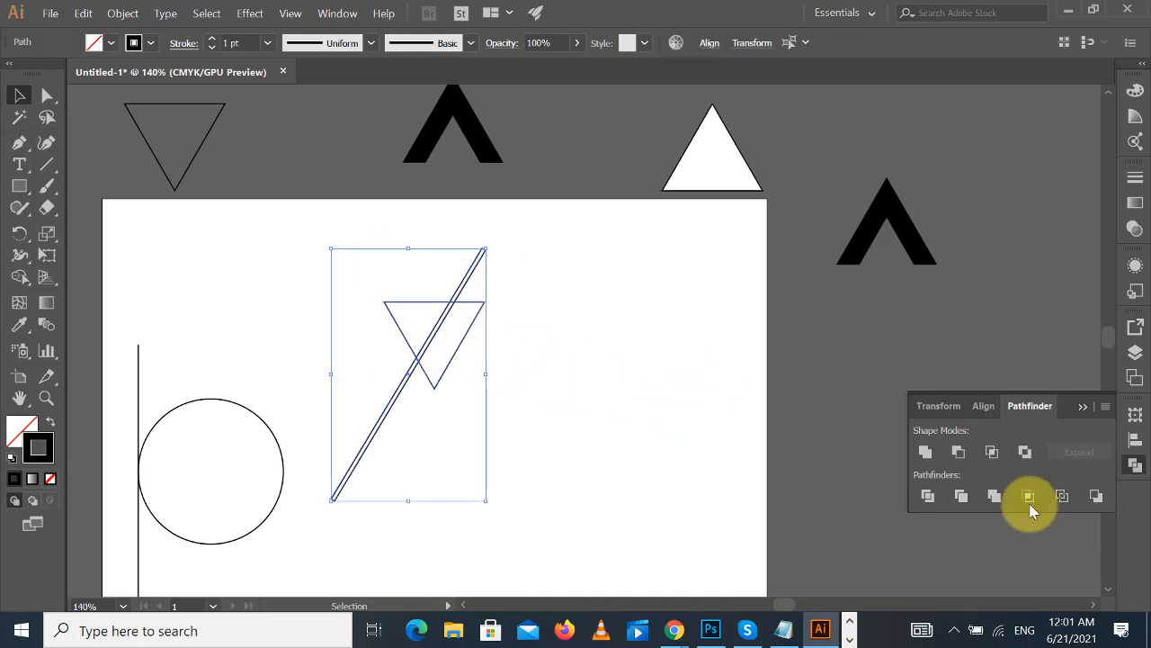
left_click(959, 451)
left_click(635, 416)
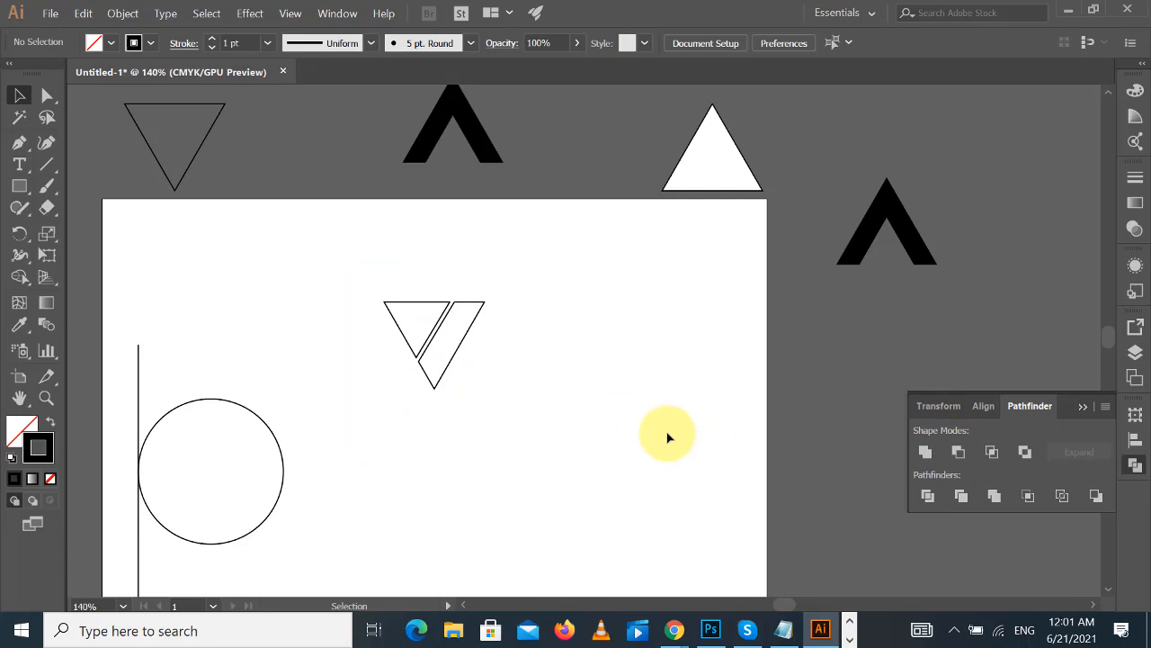
- Align the split triangle's stroke to the inside and ungroup its two pieces
left_click(467, 334)
left_click(184, 42)
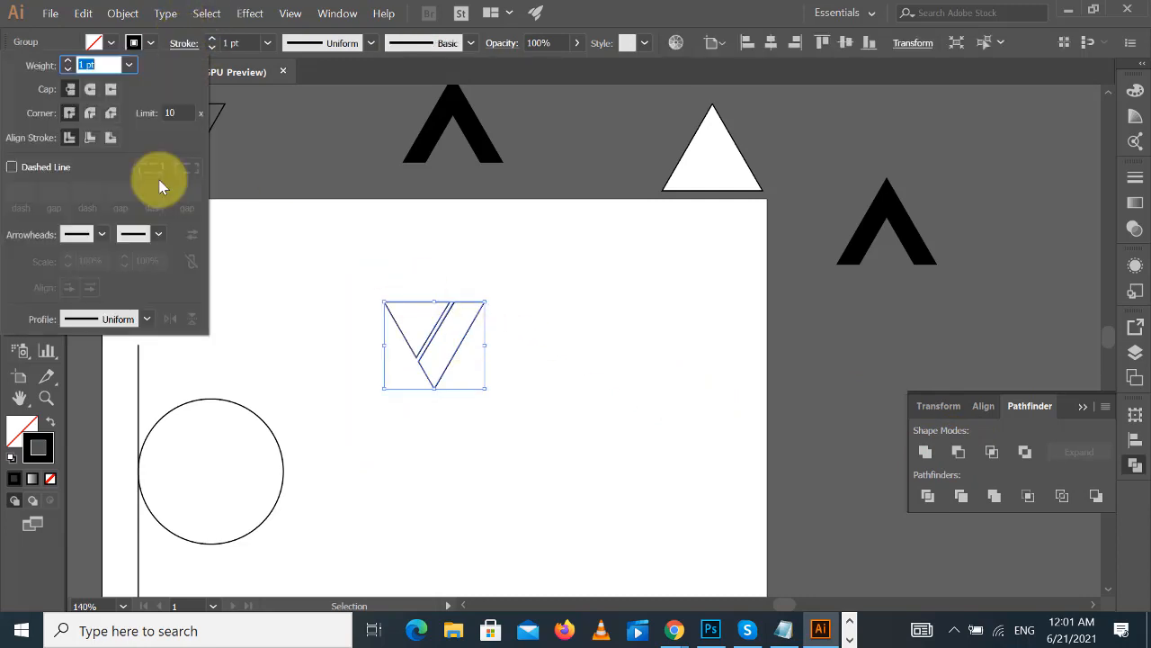
left_click(90, 138)
left_click(594, 329)
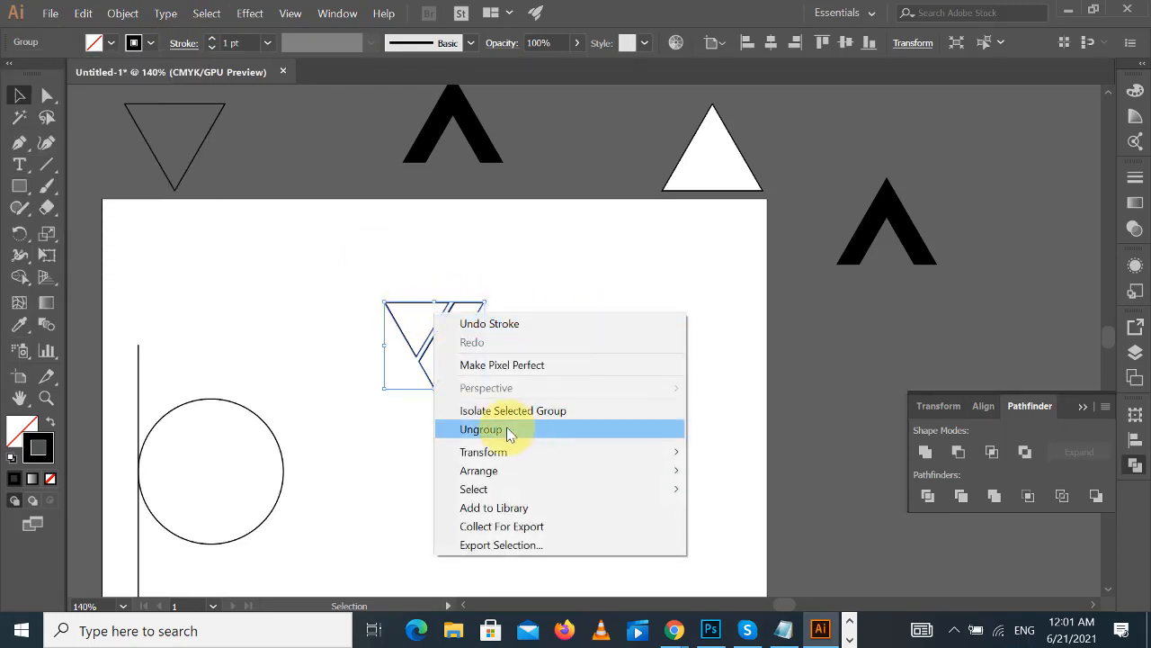
left_click(506, 429)
left_click(625, 373)
- Place a copy of the small left triangle straight above it, overlapping its upper part
scroll(627, 374, "up", 1)
scroll(630, 373, "up", 1)
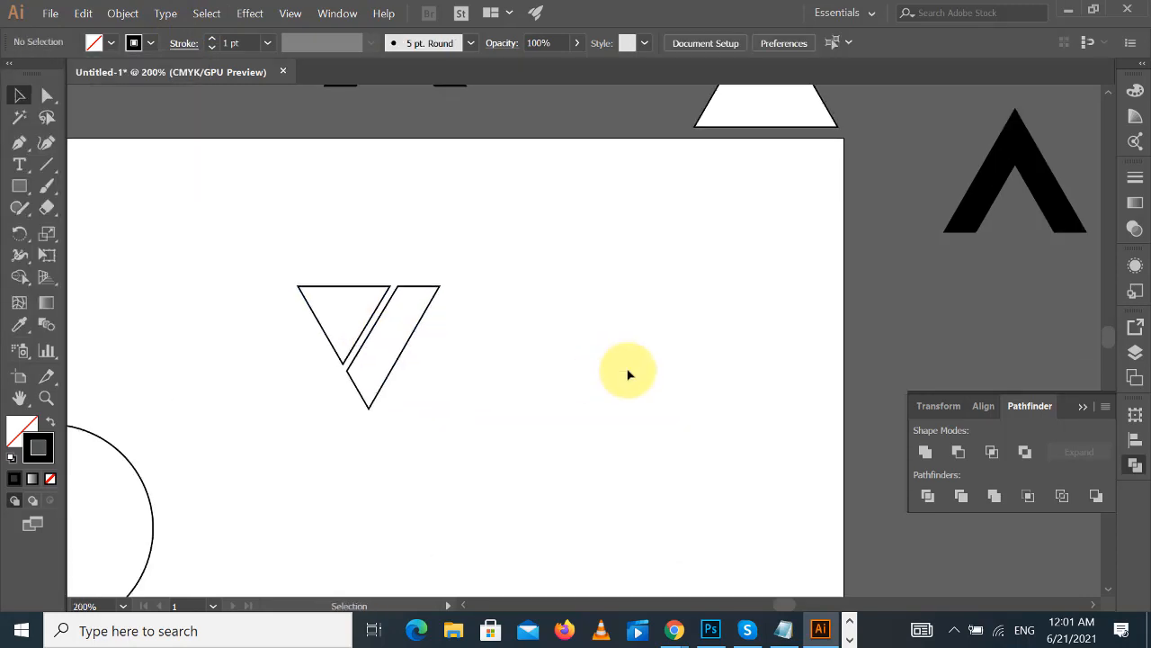
left_click_drag(599, 355, 732, 370)
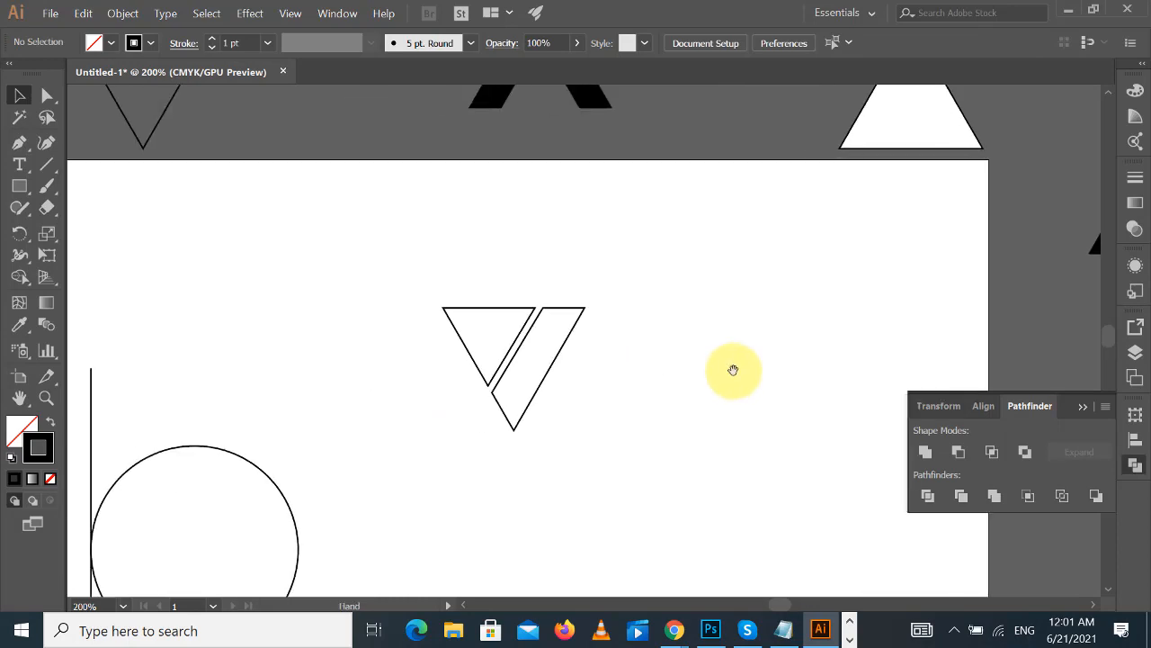
left_click(499, 312)
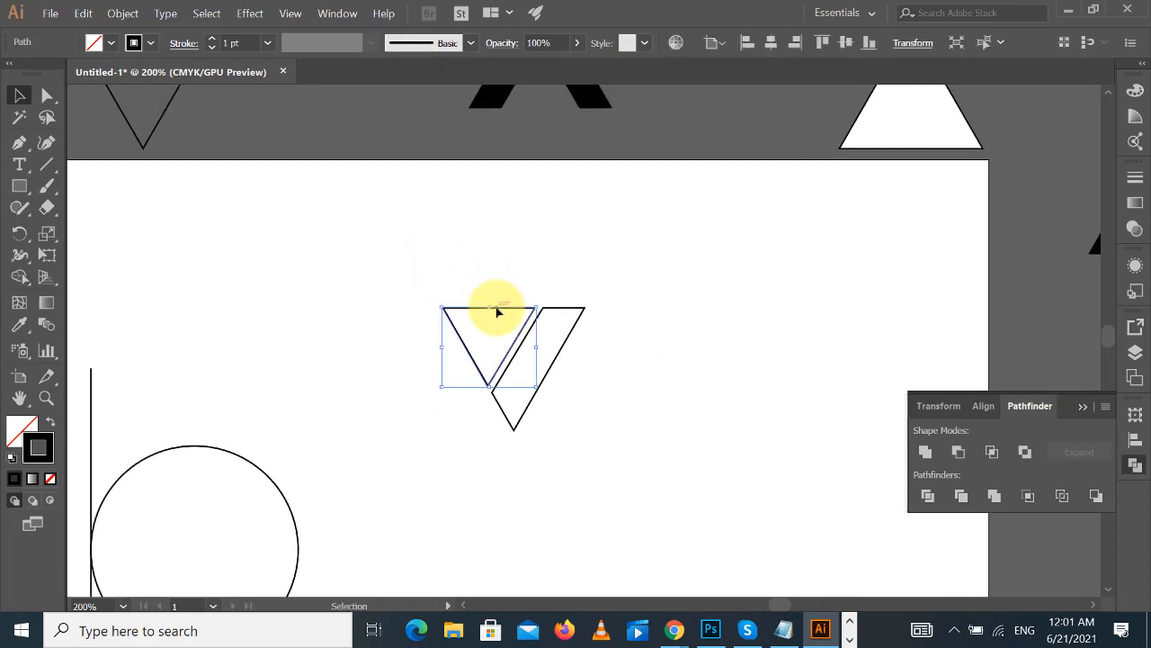
left_click(524, 252)
left_click_drag(424, 295, 496, 334)
left_click(511, 255)
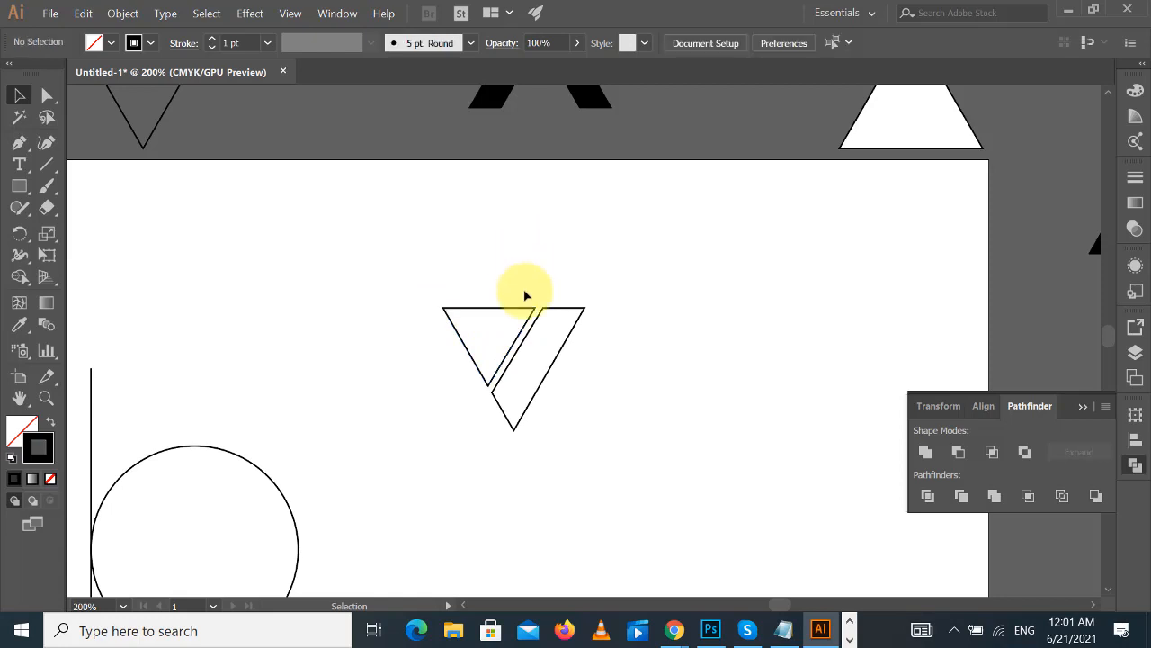
left_click(506, 309)
left_click(498, 321)
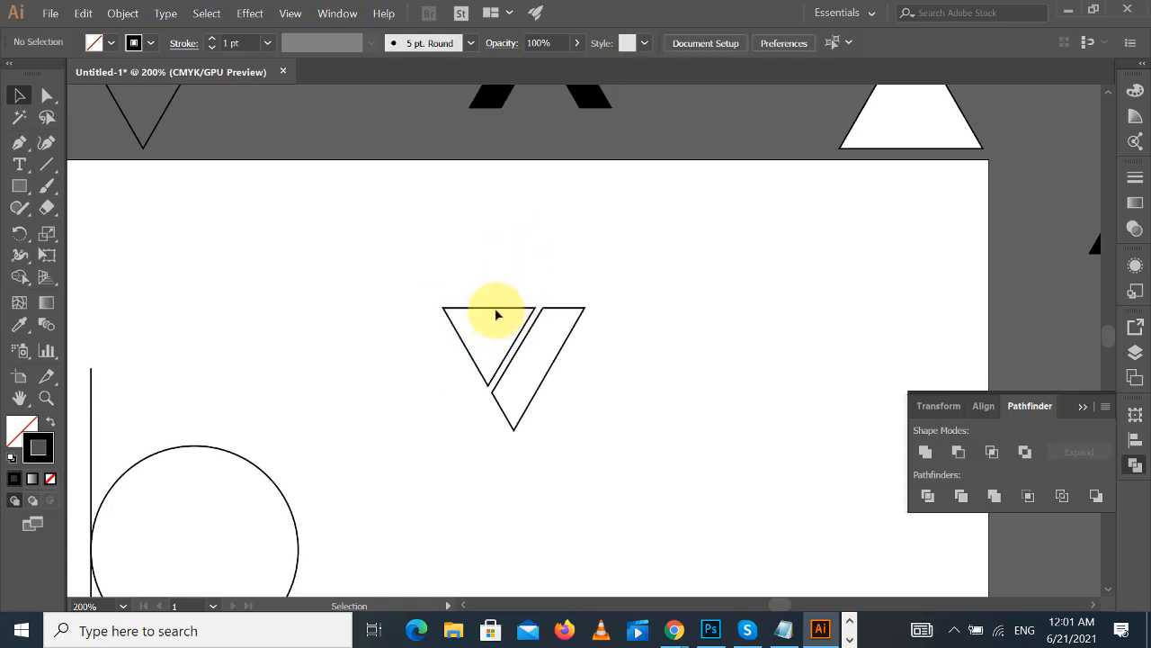
left_click(527, 257)
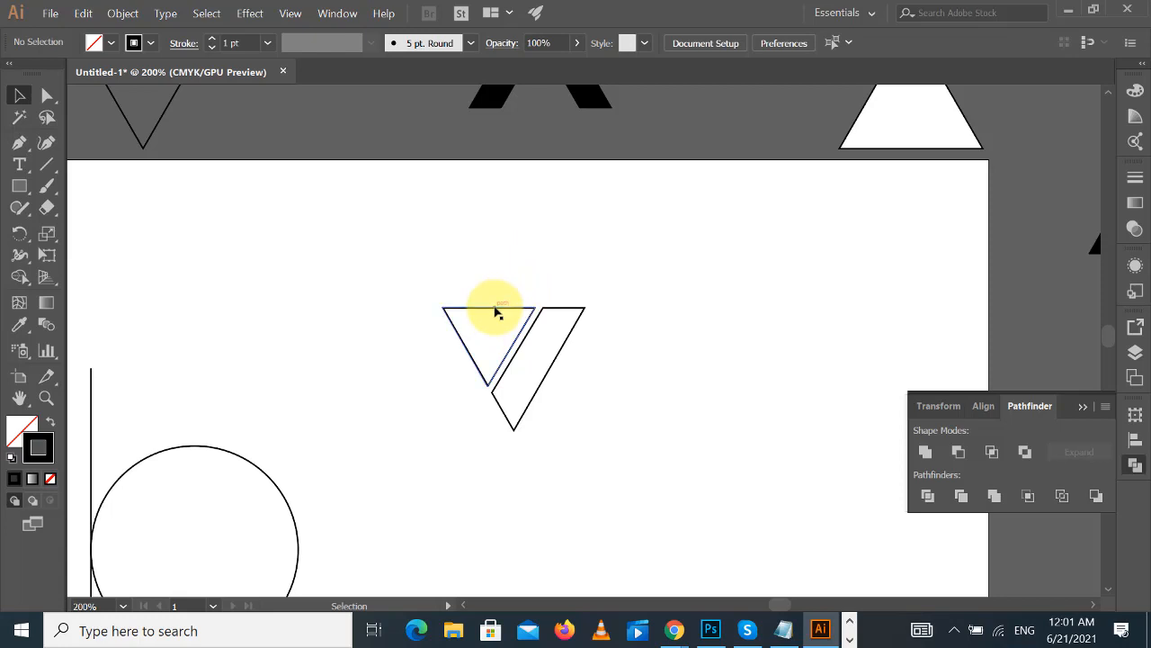
left_click(495, 307)
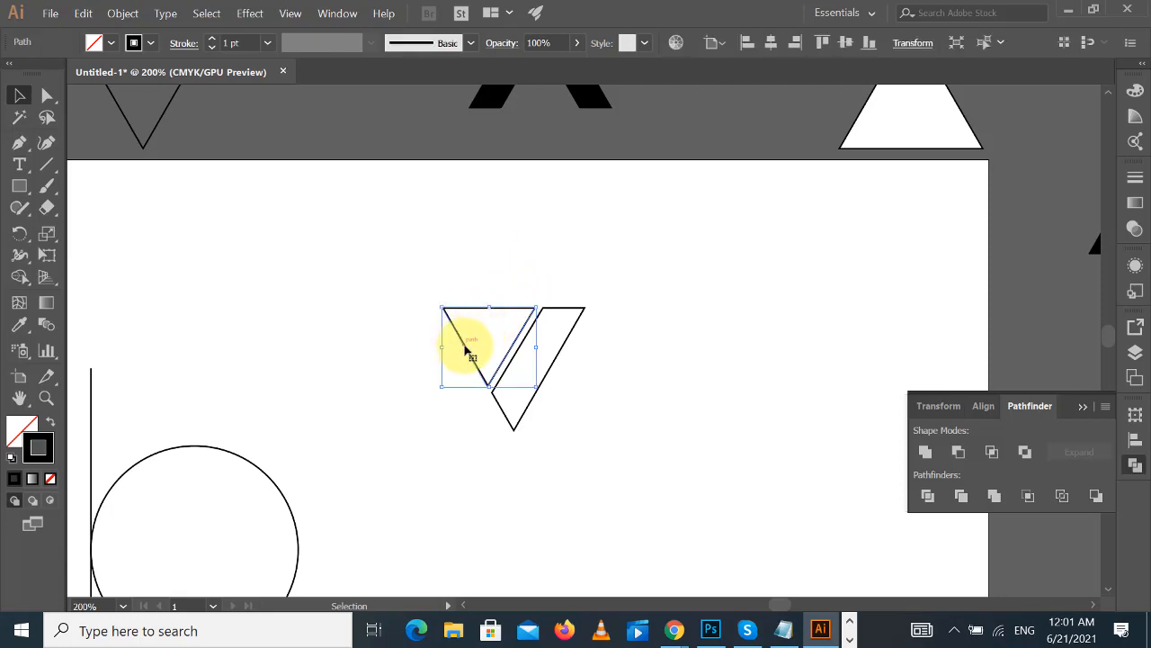
left_click_drag(466, 335, 511, 322)
left_click(596, 262)
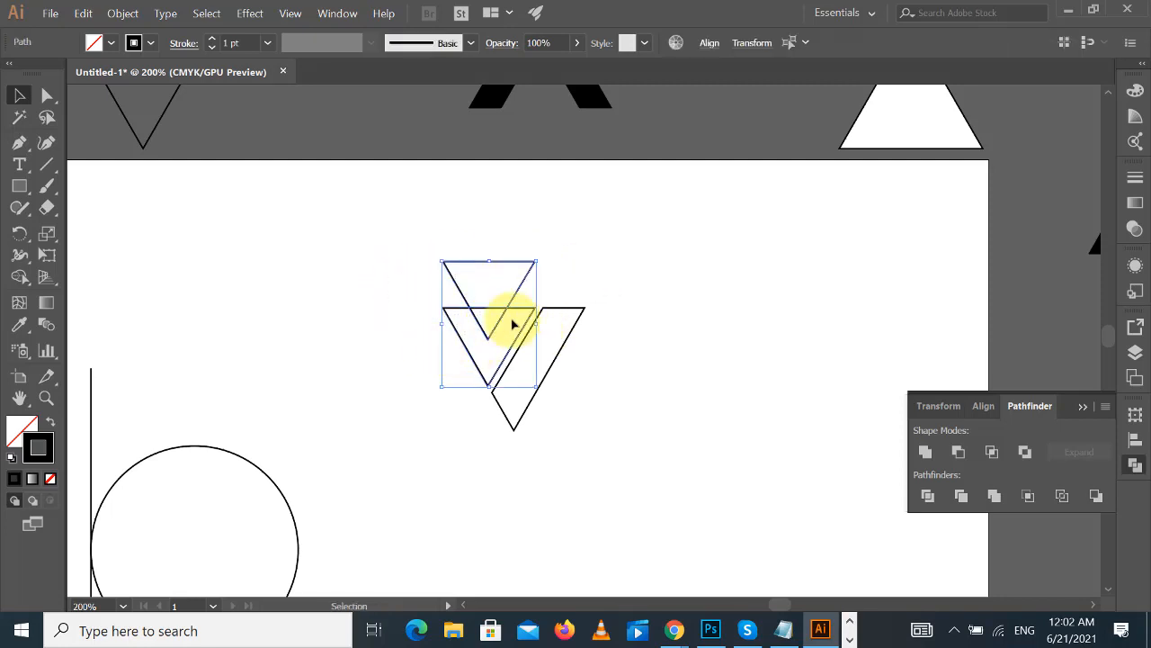
left_click(612, 240)
- Cut the raised triangle copy out of the small left triangle with Minus Front to form a V
left_click_drag(357, 258, 476, 340)
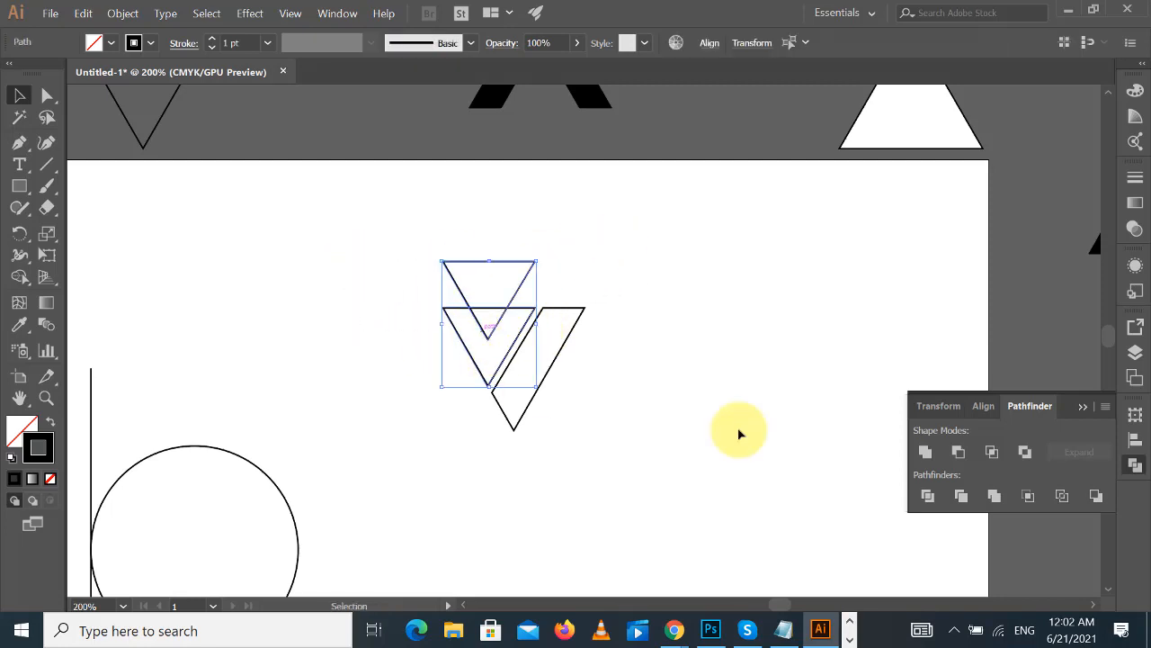
left_click(959, 452)
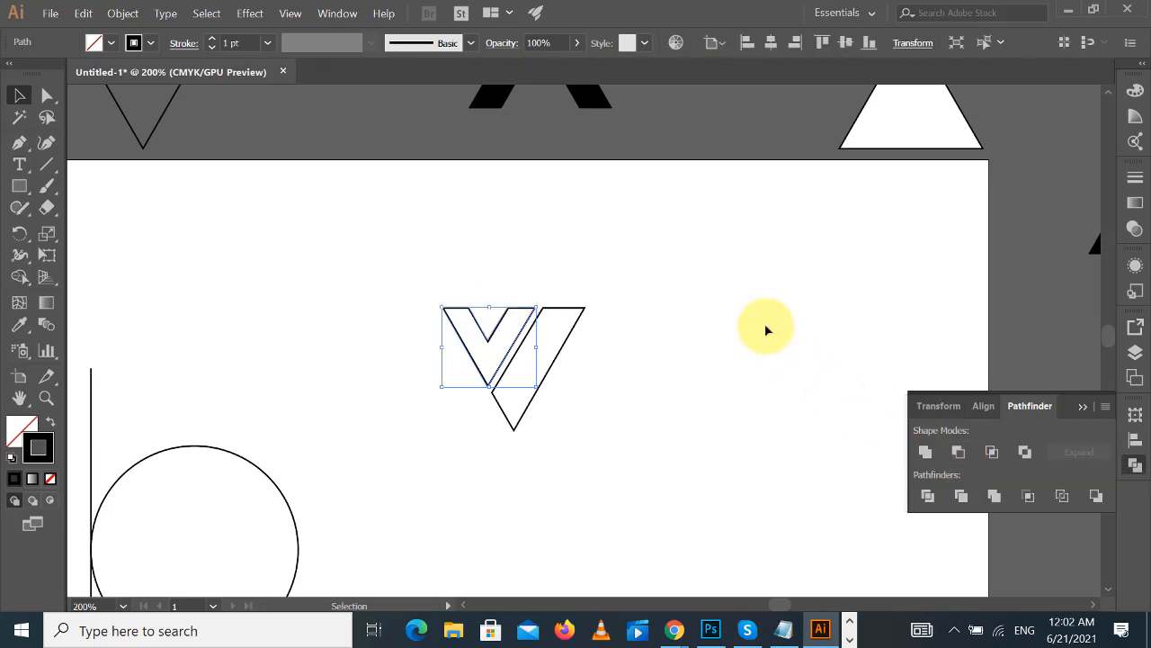
left_click(766, 329)
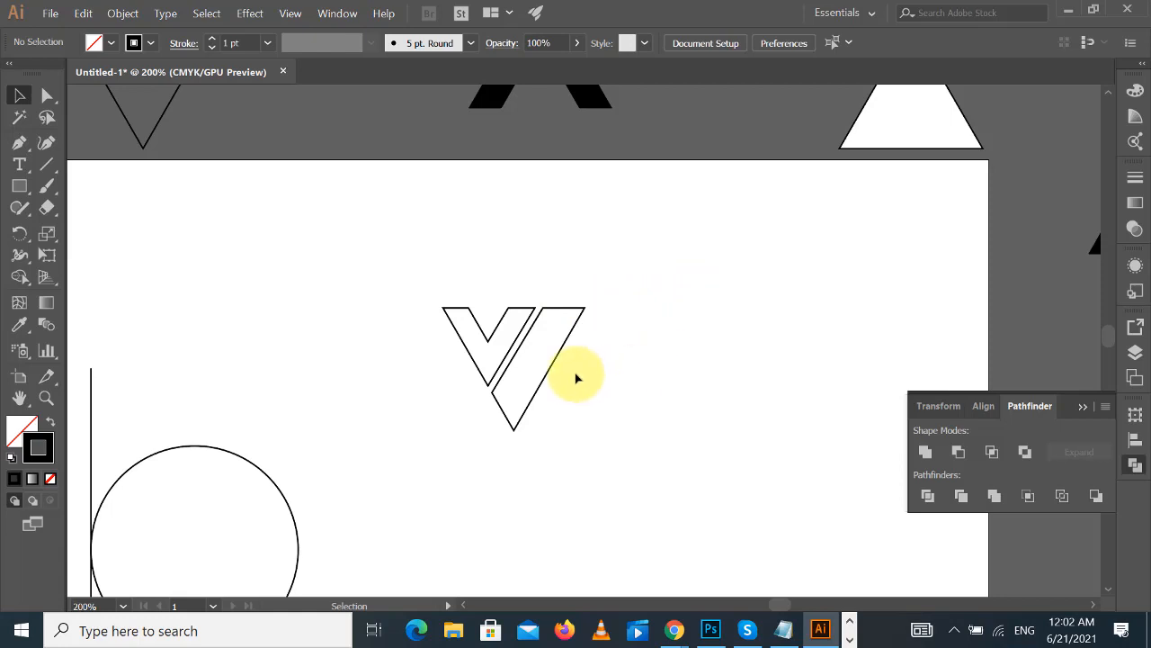
- Set the stroke weight of the small V and the slanted piece to 8 pt
left_click_drag(411, 278, 696, 350)
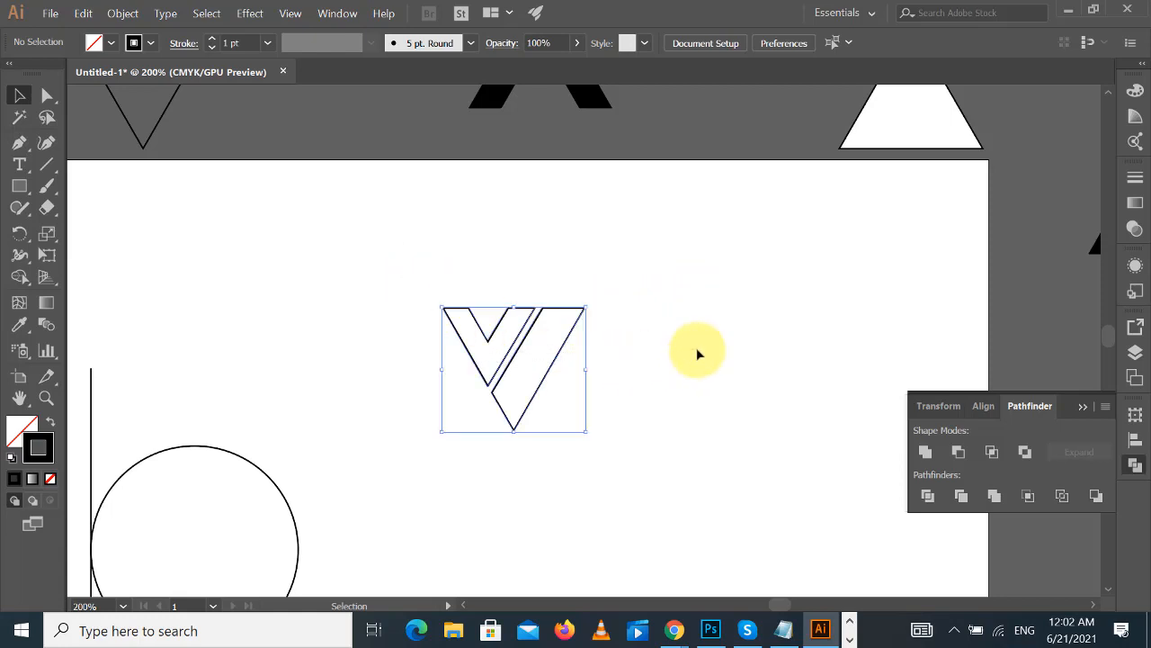
left_click(247, 45)
type("10")
key("Return")
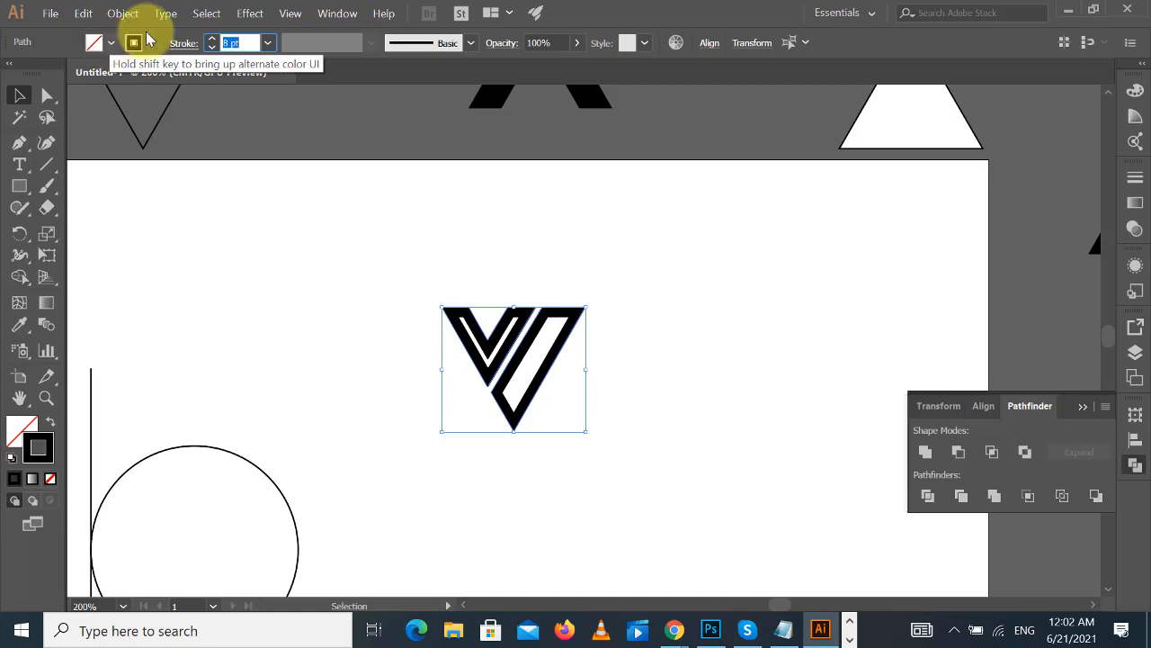
left_click(759, 231)
left_click(49, 166)
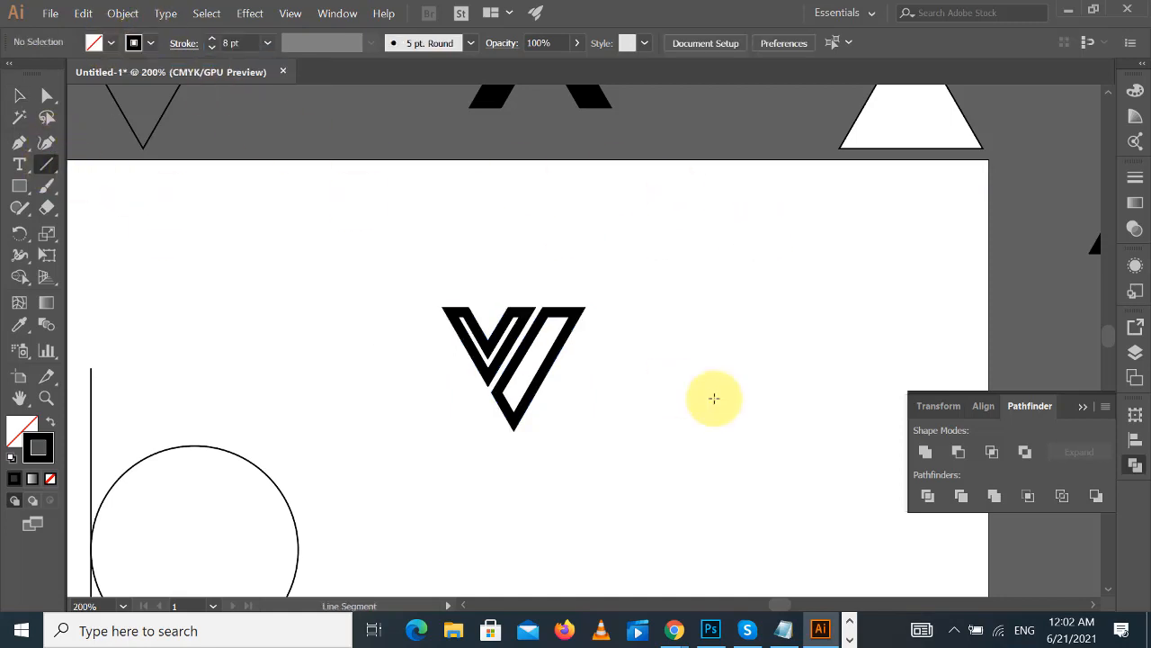
left_click_drag(584, 307, 476, 495)
left_click(20, 96)
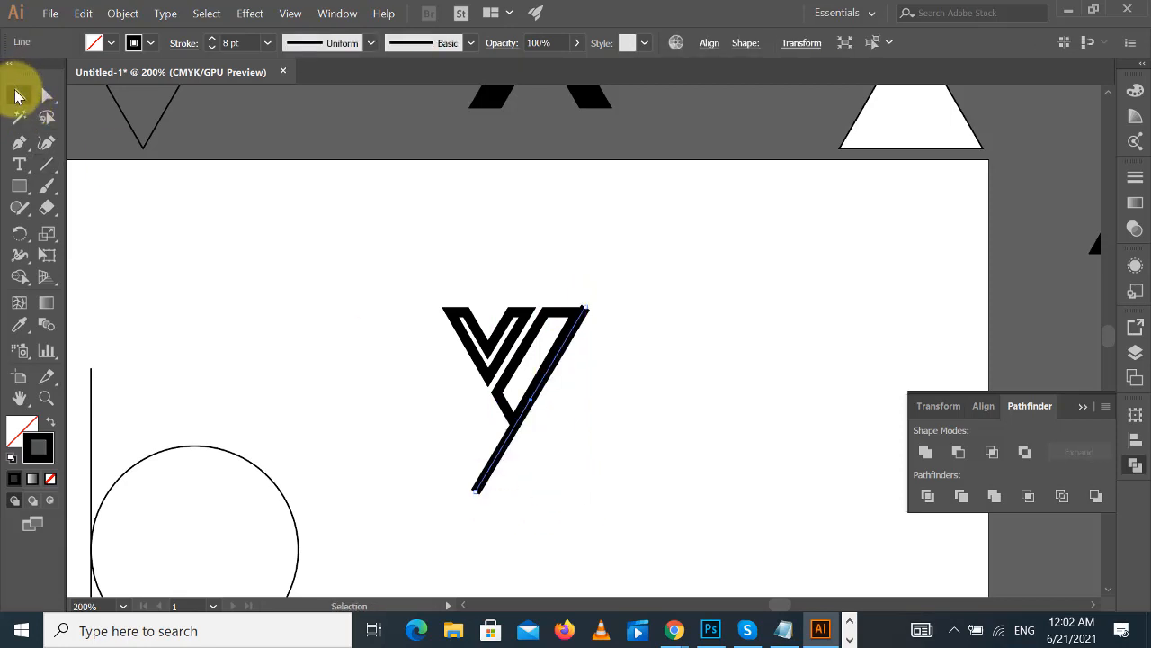
left_click(828, 384)
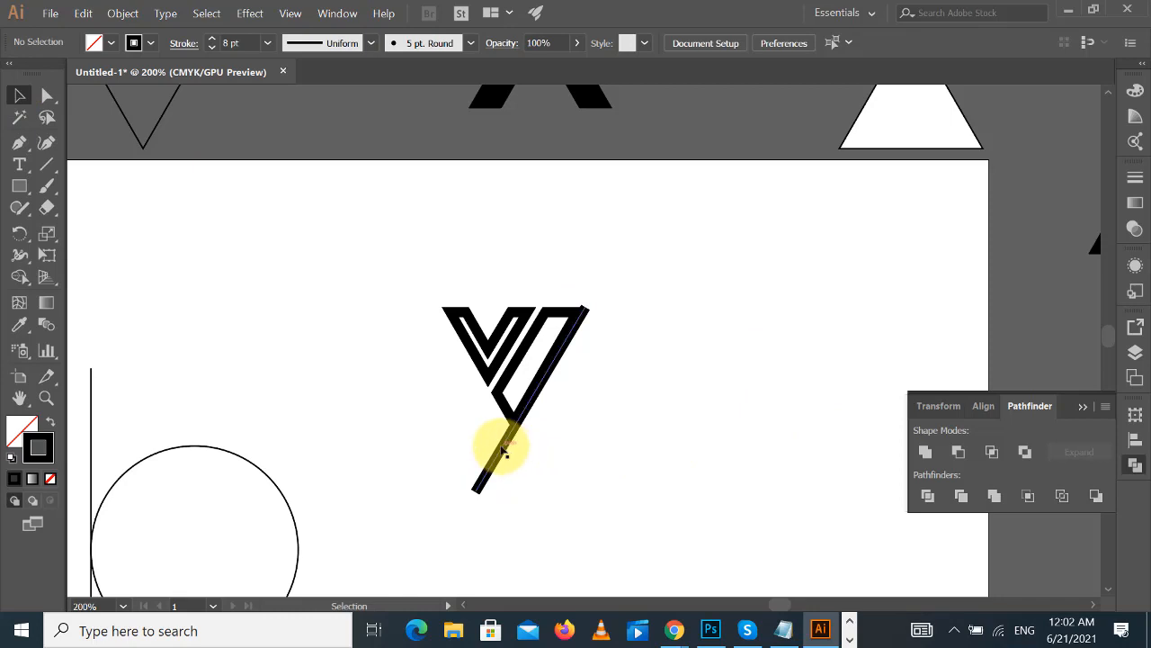
left_click_drag(504, 451, 498, 435)
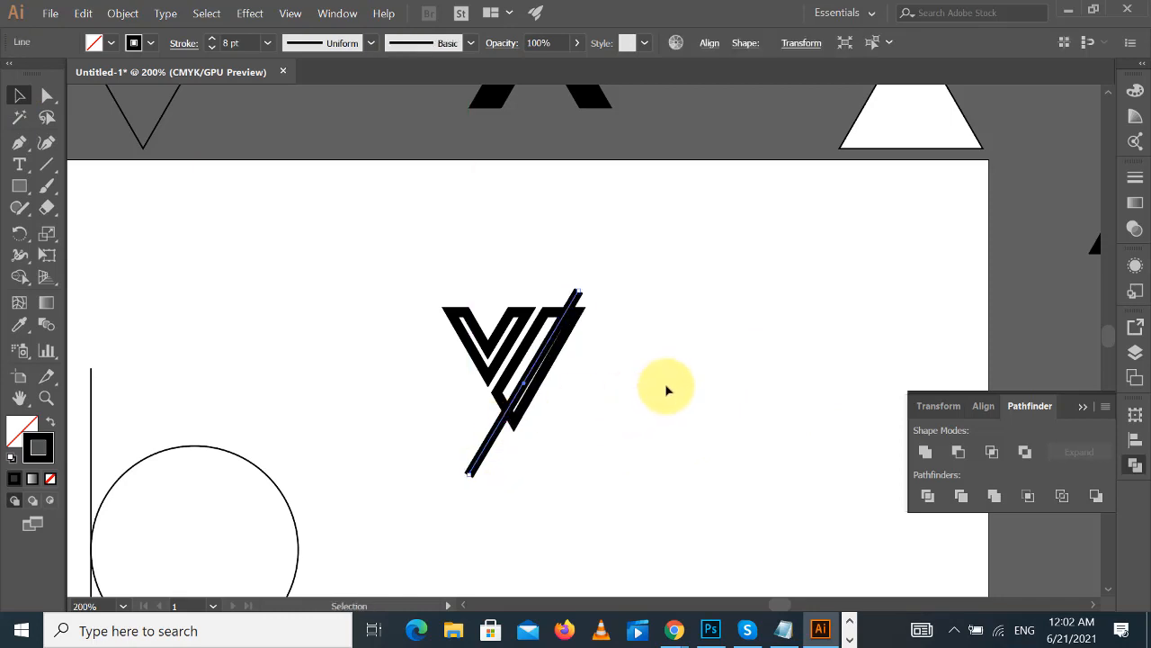
key("Left")
key("Left")
key("Left")
key("Left")
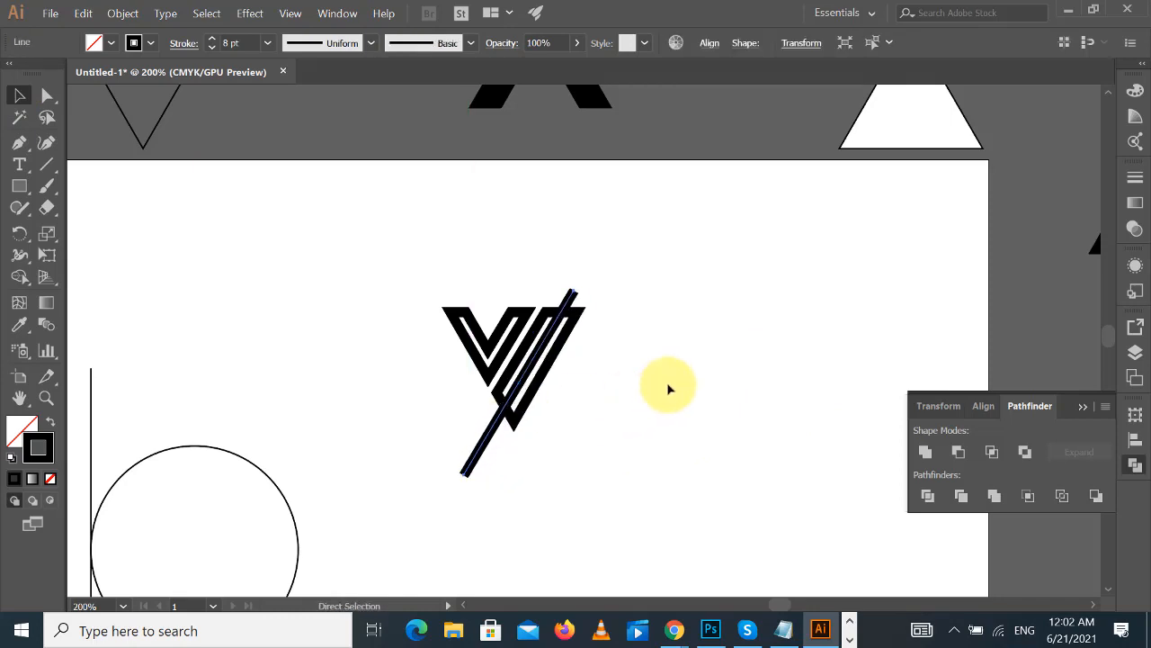
key("ctrl+plus")
left_click(751, 355)
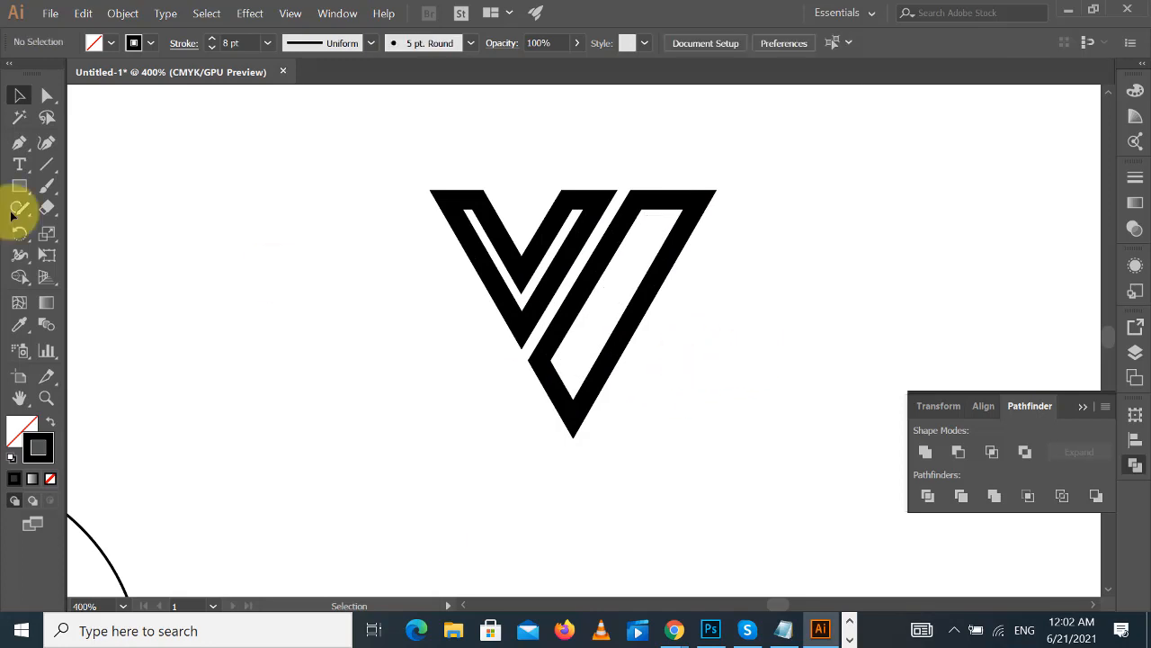
- Draw an 8 pt line along the slanted piece's right edge, from its top corner to beyond its bottom tip
left_click(46, 163)
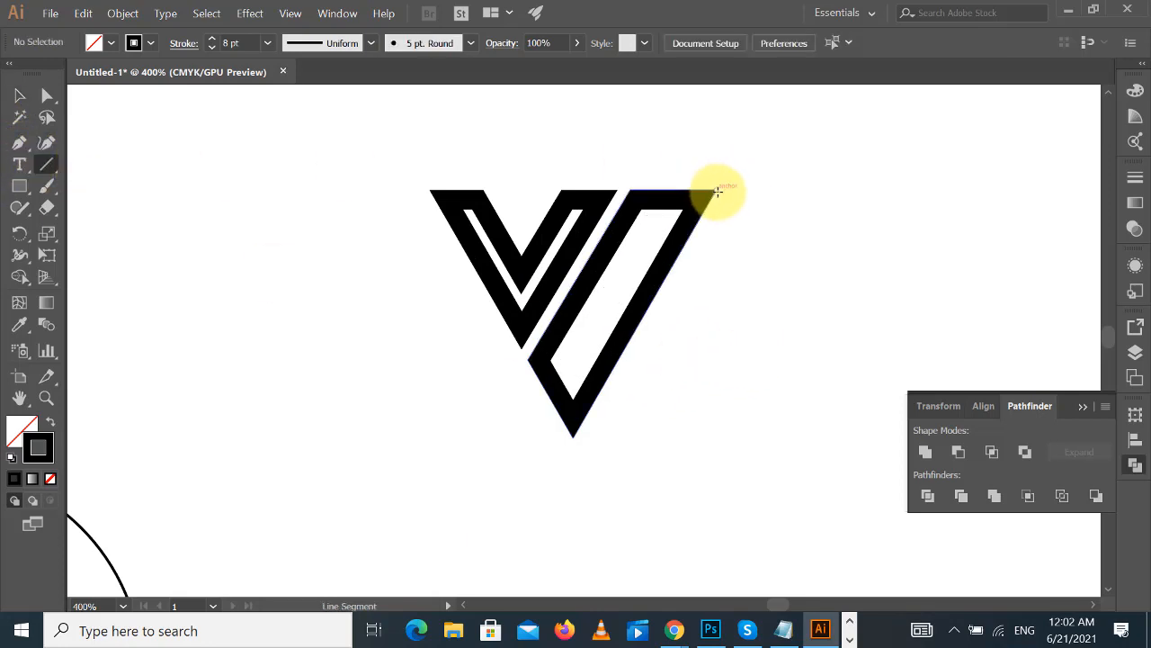
left_click_drag(717, 189, 530, 511)
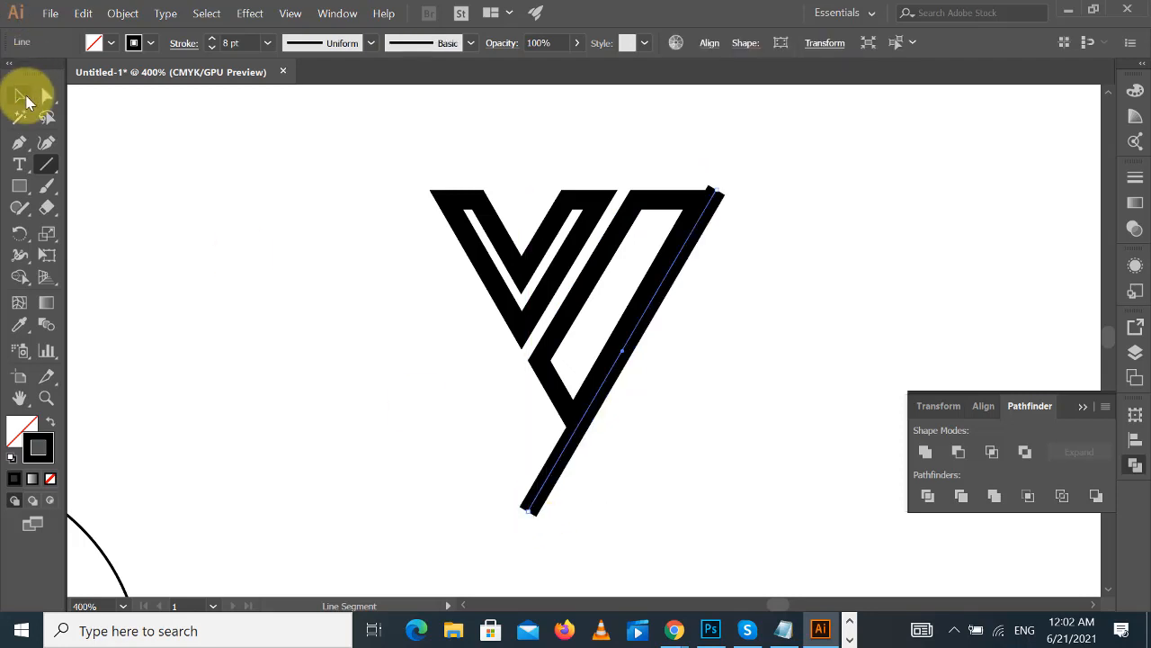
left_click(20, 95)
left_click(859, 223)
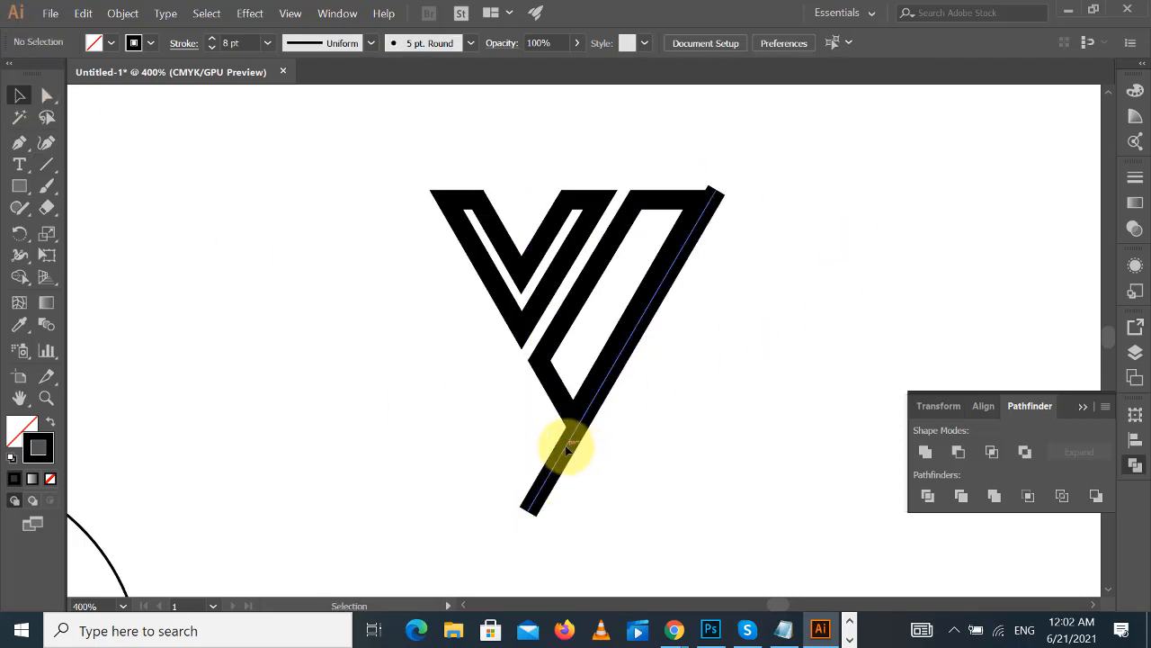
- Move the diagonal line into the middle of the slanted piece, leaving a narrow gap on each side
left_click_drag(568, 450, 549, 418)
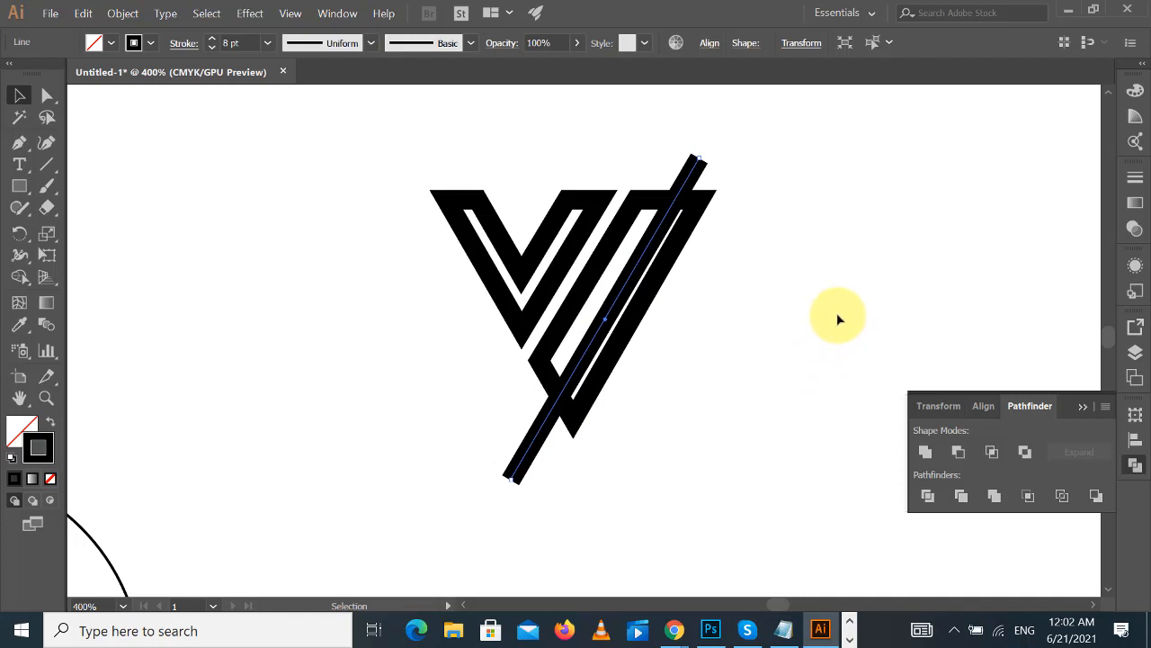
key("Left")
key("Left")
left_click(839, 317)
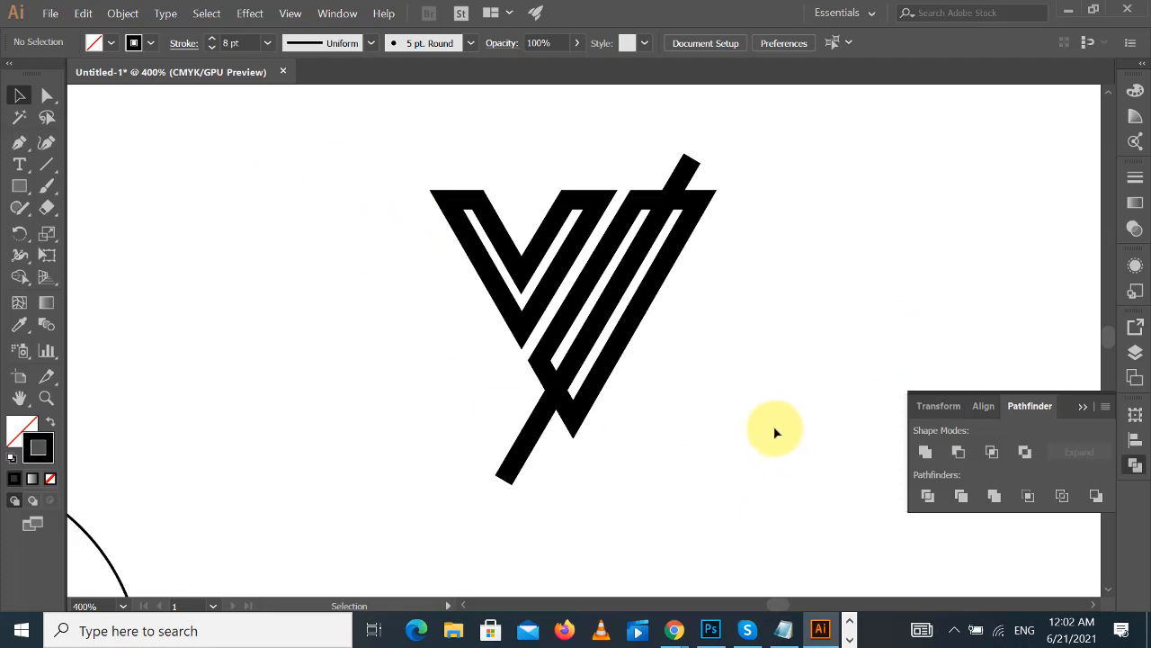
- Expand the appearance, fill and stroke of the small V, the slanted piece and the diagonal line into filled shapes
left_click_drag(349, 136, 788, 414)
left_click(122, 12)
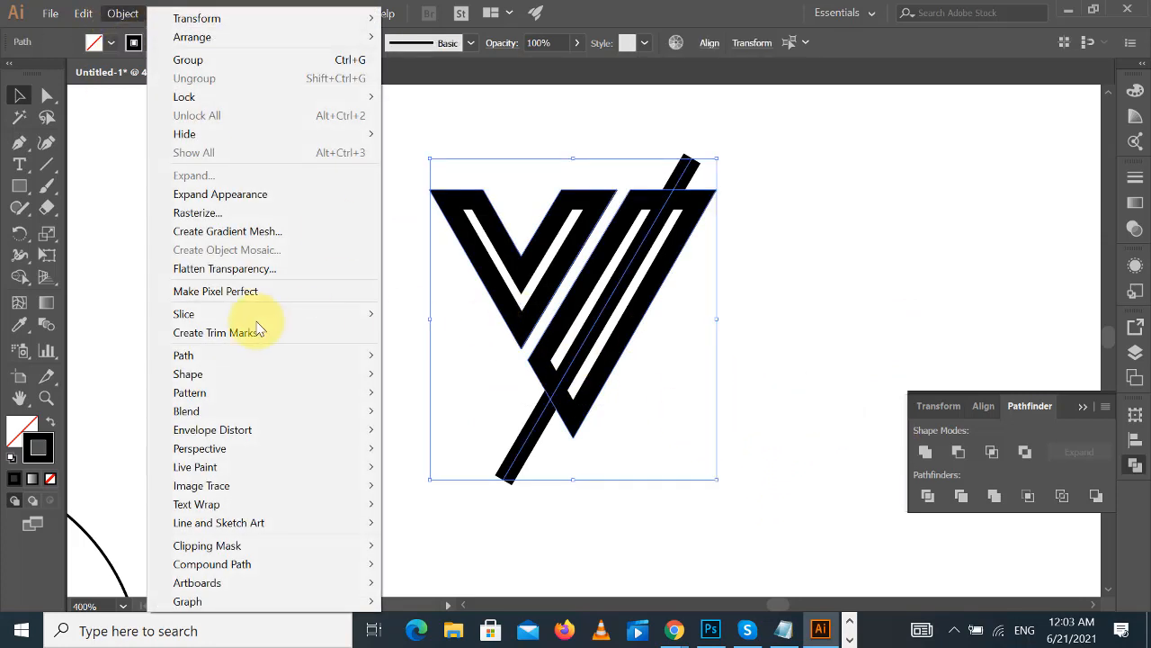
left_click(221, 194)
left_click(122, 12)
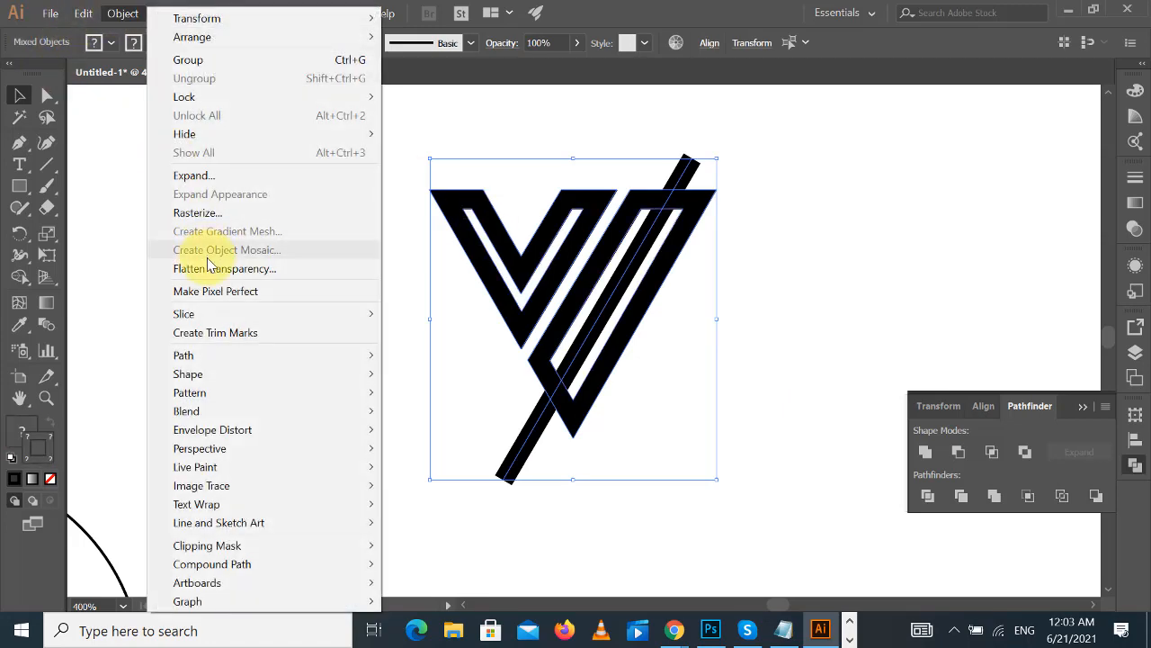
left_click(193, 174)
left_click(534, 411)
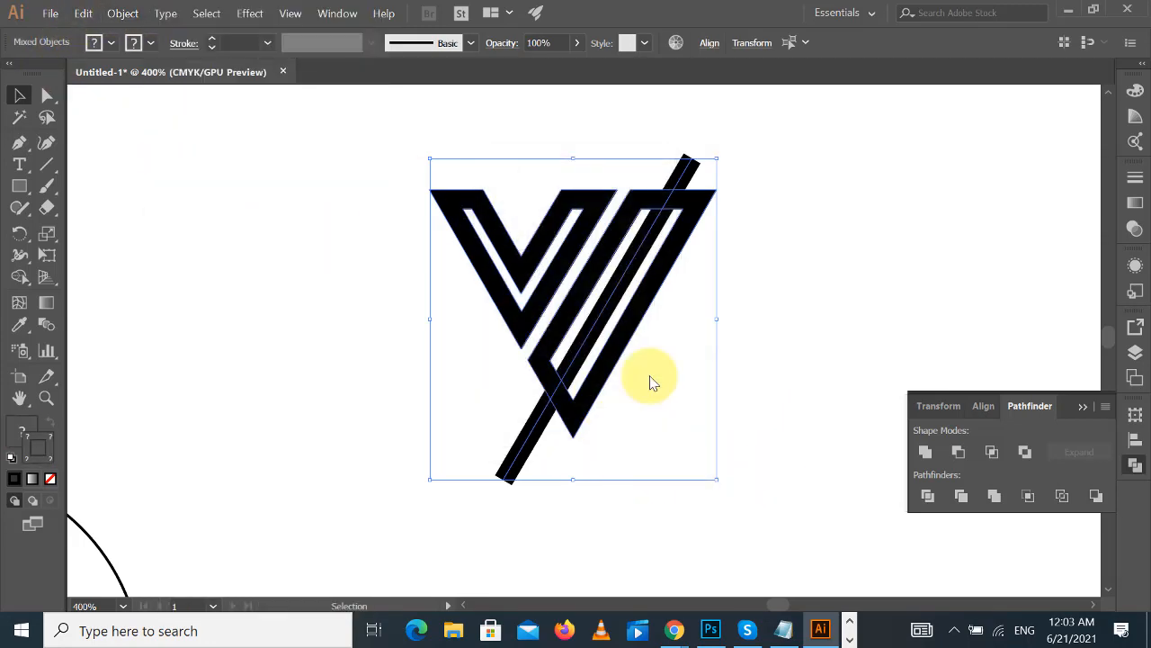
left_click(803, 340)
- Trim off both ends of the diagonal bar that stick out beyond the slanted piece, using the Shape Builder tool
key("ctrl+equal")
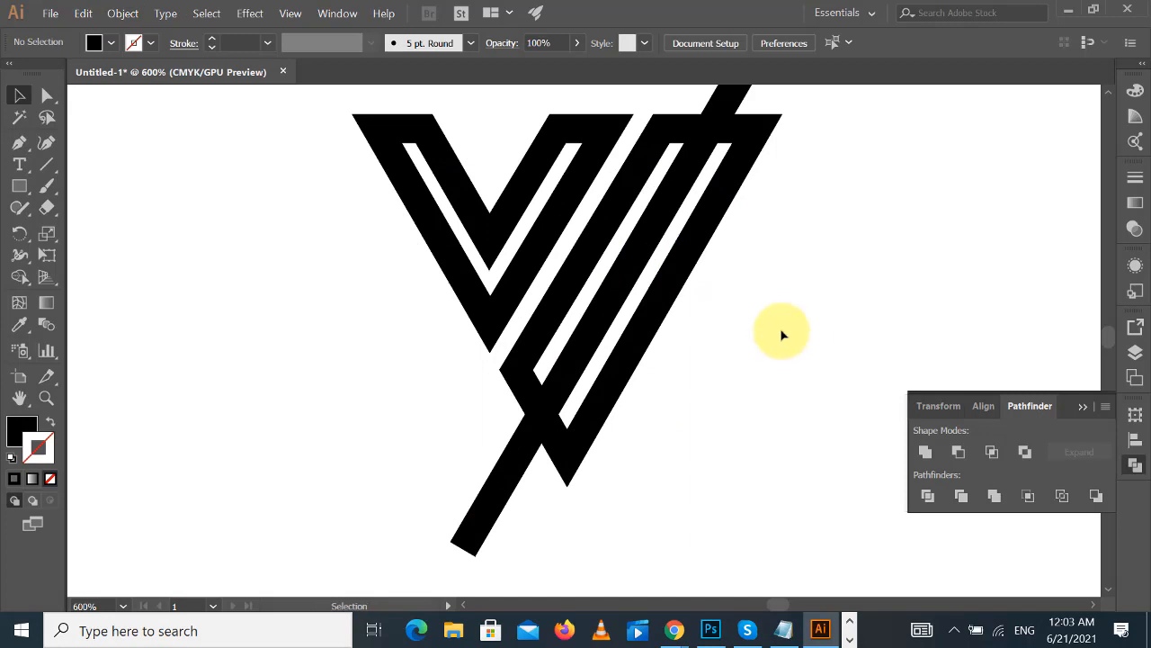
scroll(792, 333, "up", 1)
left_click_drag(842, 368, 425, 216)
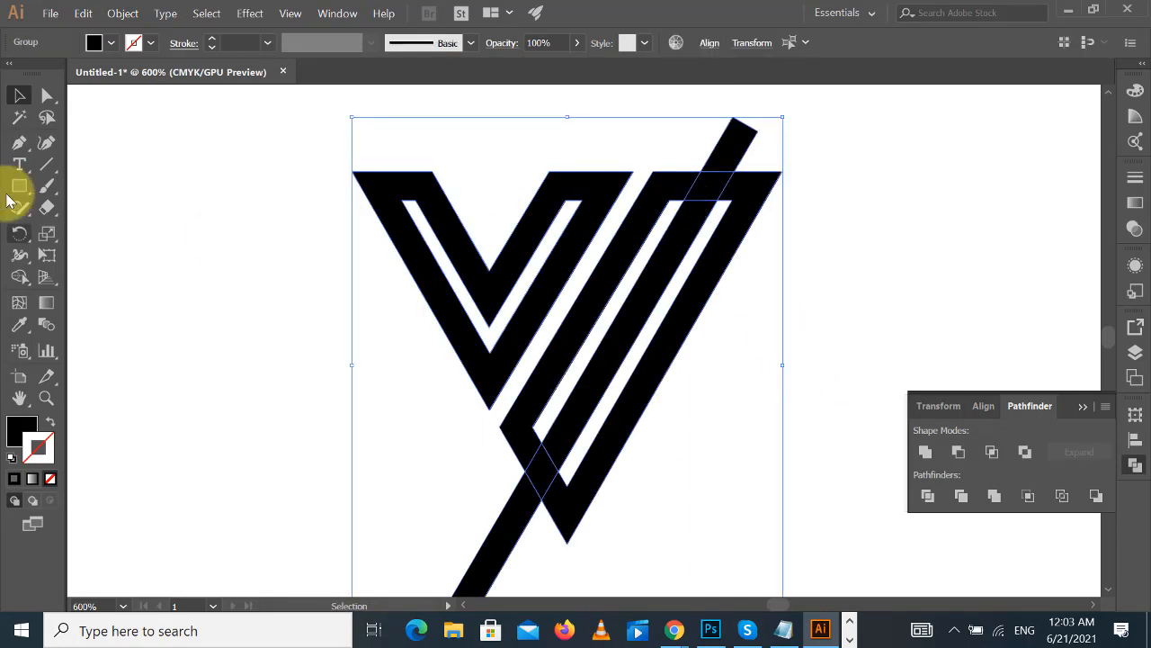
left_click(20, 277)
left_click(755, 140, "alt")
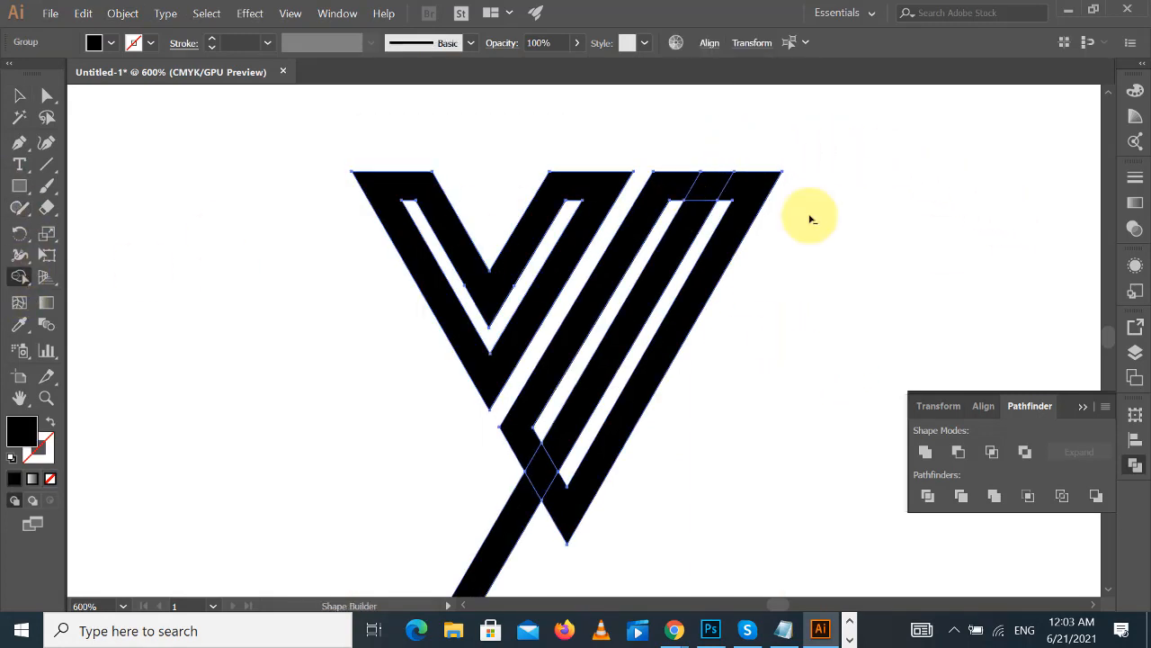
left_click(507, 514, "alt")
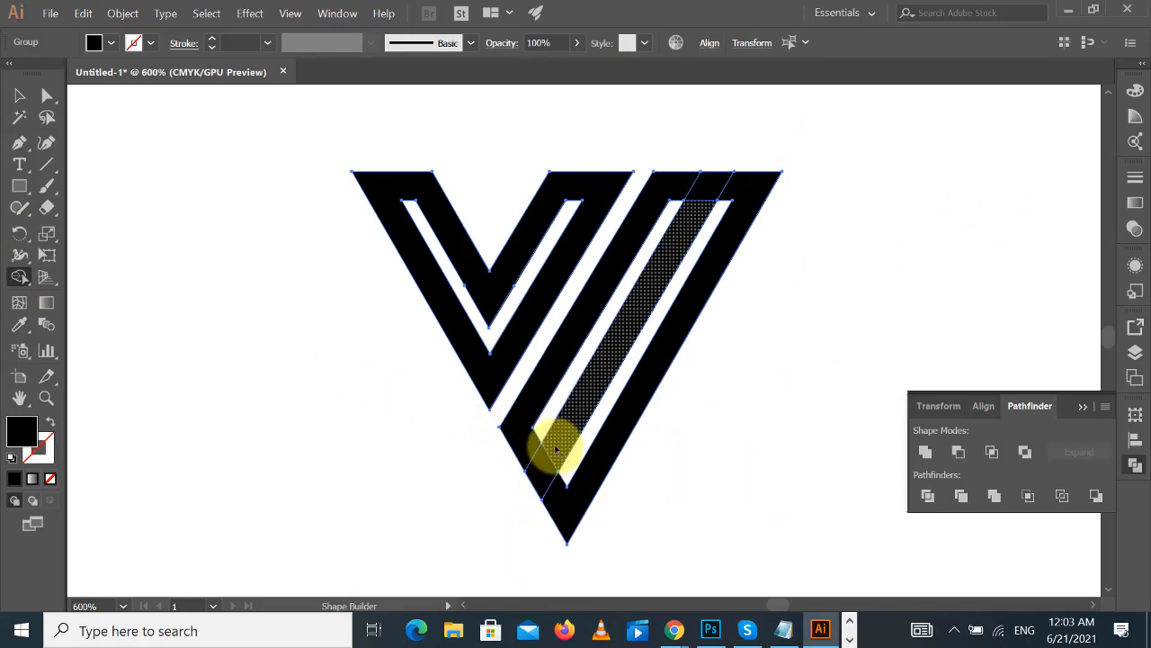
left_click(21, 96)
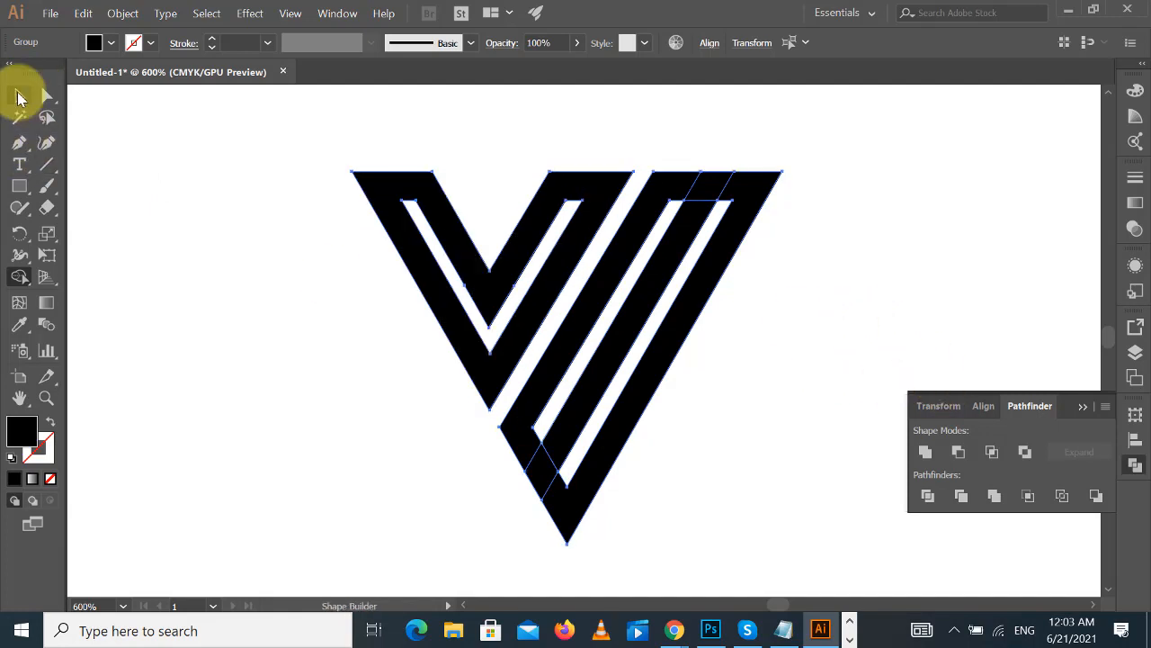
left_click(21, 95)
left_click(140, 149)
- Draw a straight line along the slanted piece's lower-left edge, extending it beyond the bottom tip
left_click(52, 165)
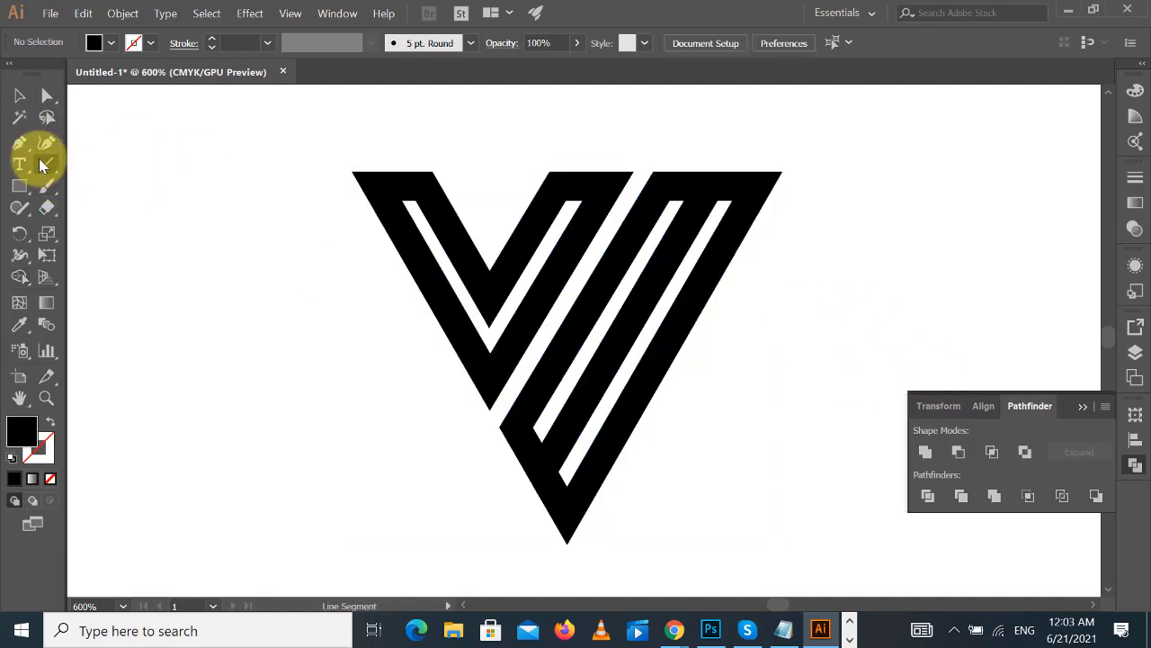
left_click_drag(500, 428, 609, 501)
left_click(20, 95)
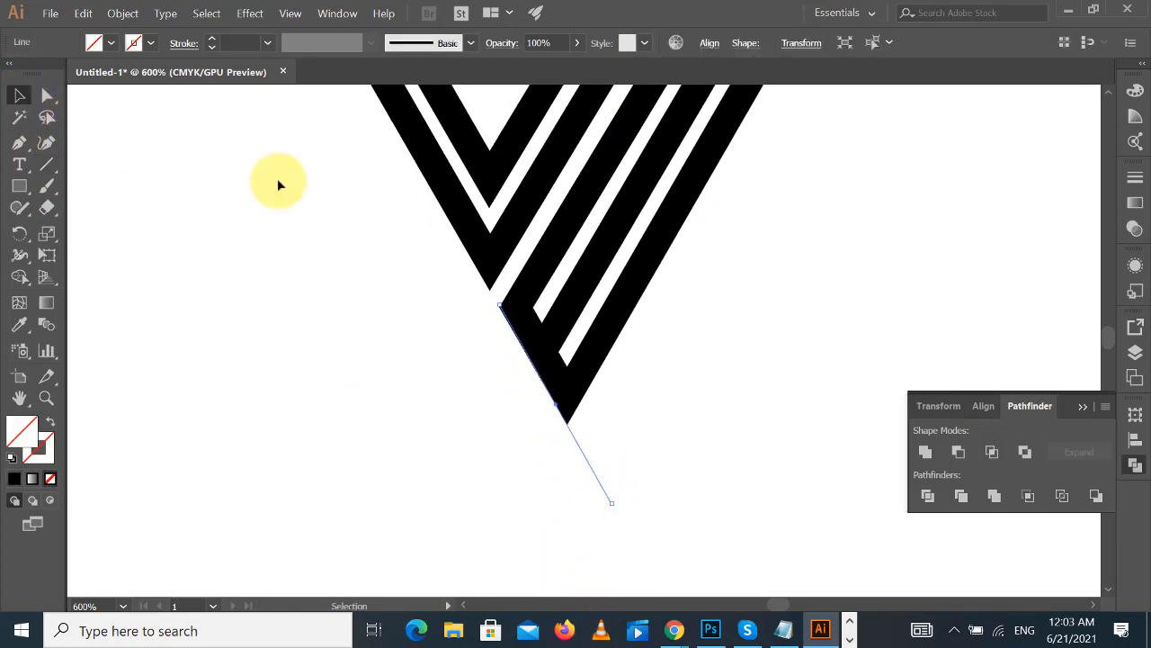
left_click(861, 311)
scroll(810, 360, "up", 1)
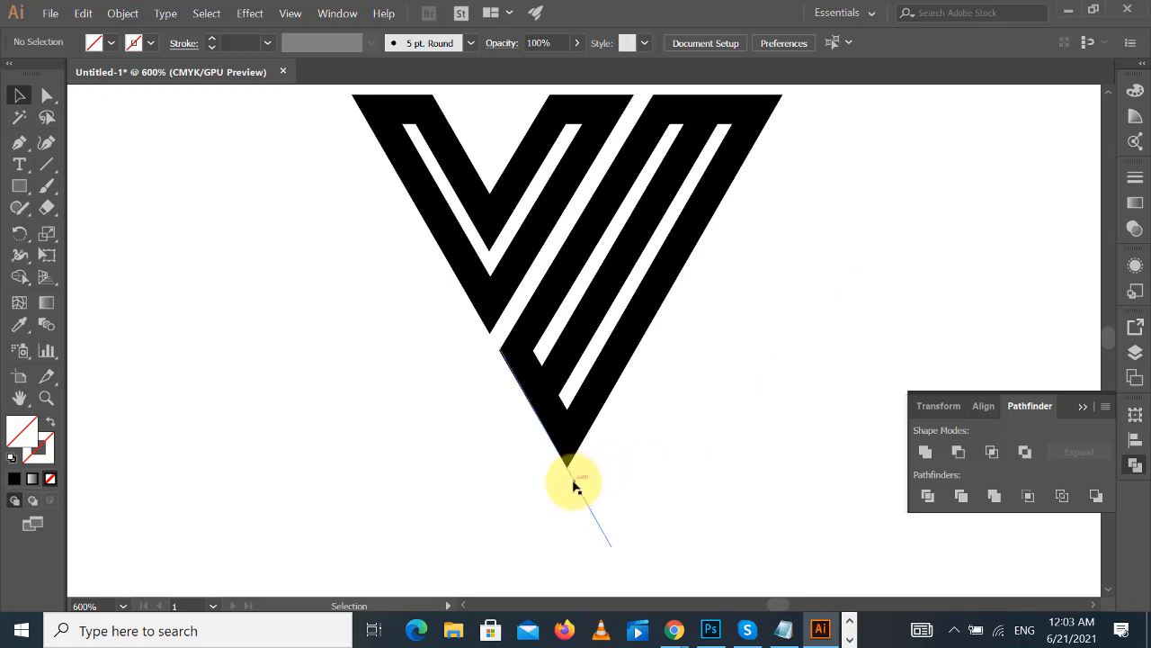
- Move the line up across the slanted piece and copy it to get two close parallel lines plus one lower across the middle bar
left_click_drag(576, 486, 642, 367)
left_click(753, 381)
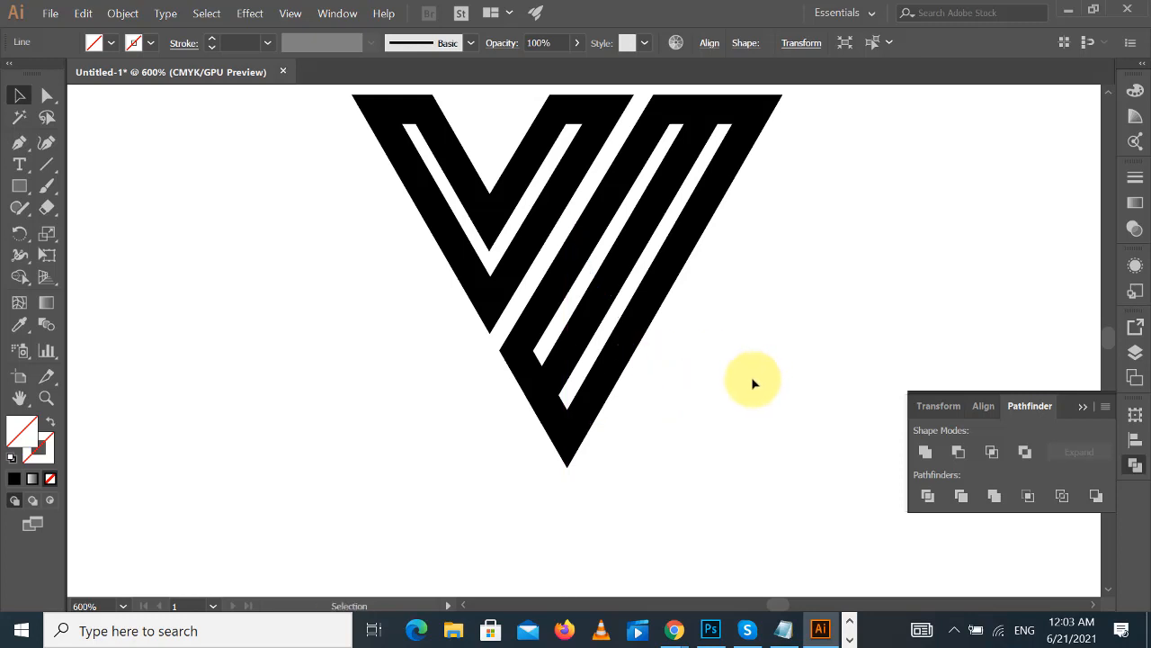
left_click(654, 382)
key("Delete")
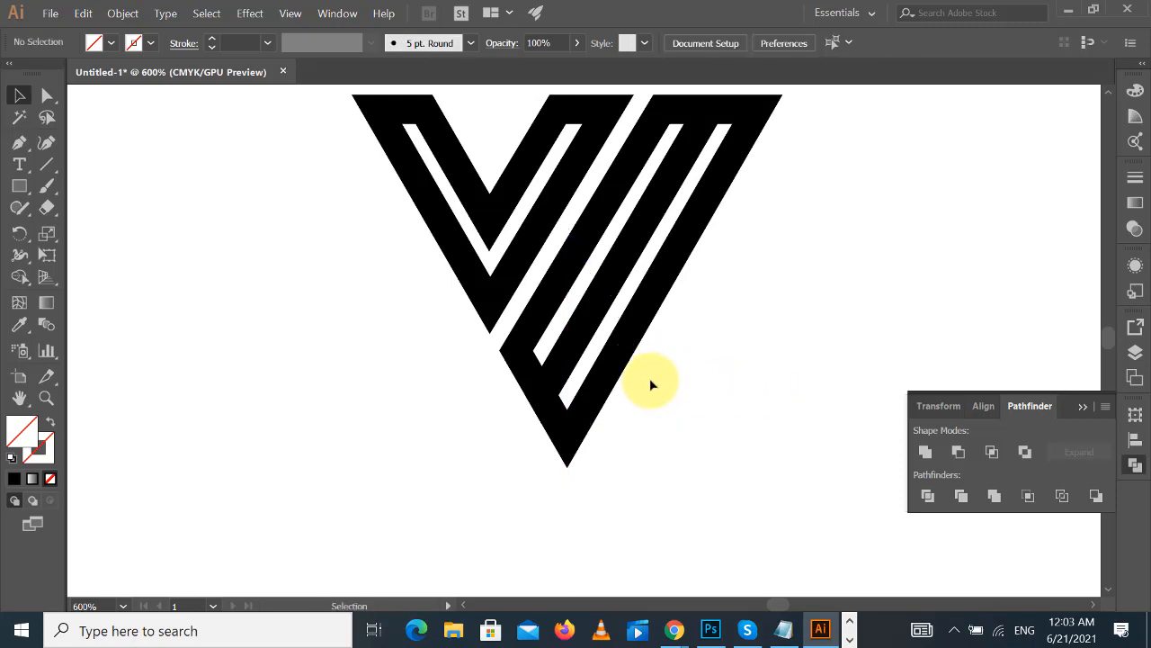
left_click_drag(654, 382, 596, 420)
- Cut the outer bars between the two upper lines and the middle bar's lower end out of the slanted piece with Shape Builder
left_click_drag(745, 453, 628, 259)
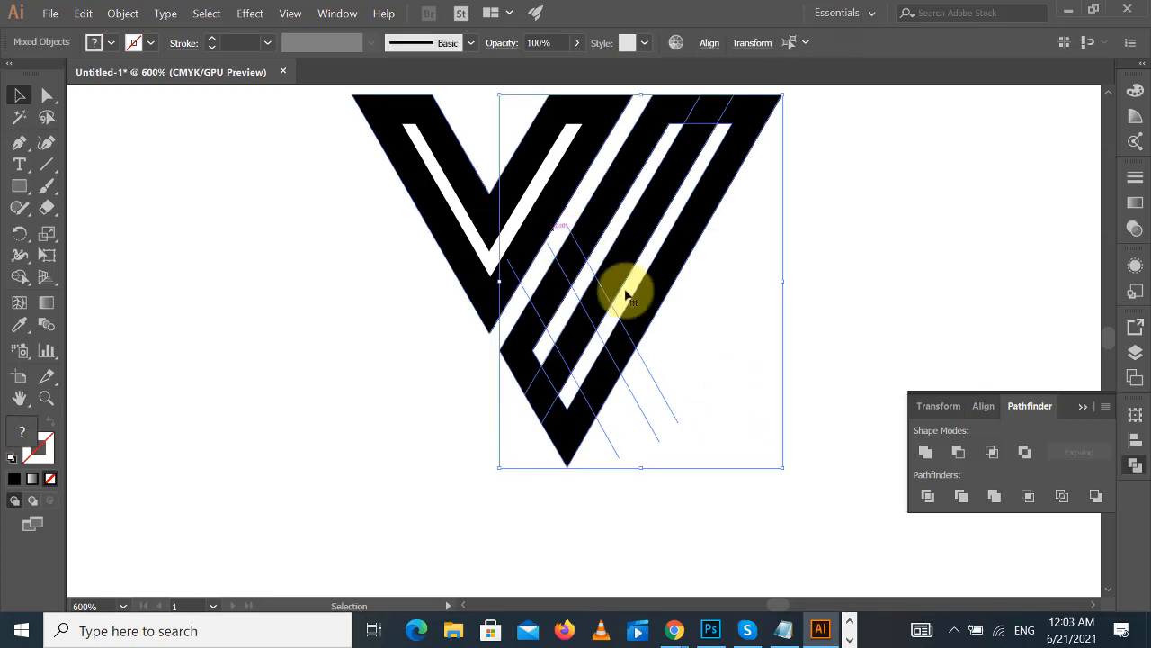
left_click(20, 278)
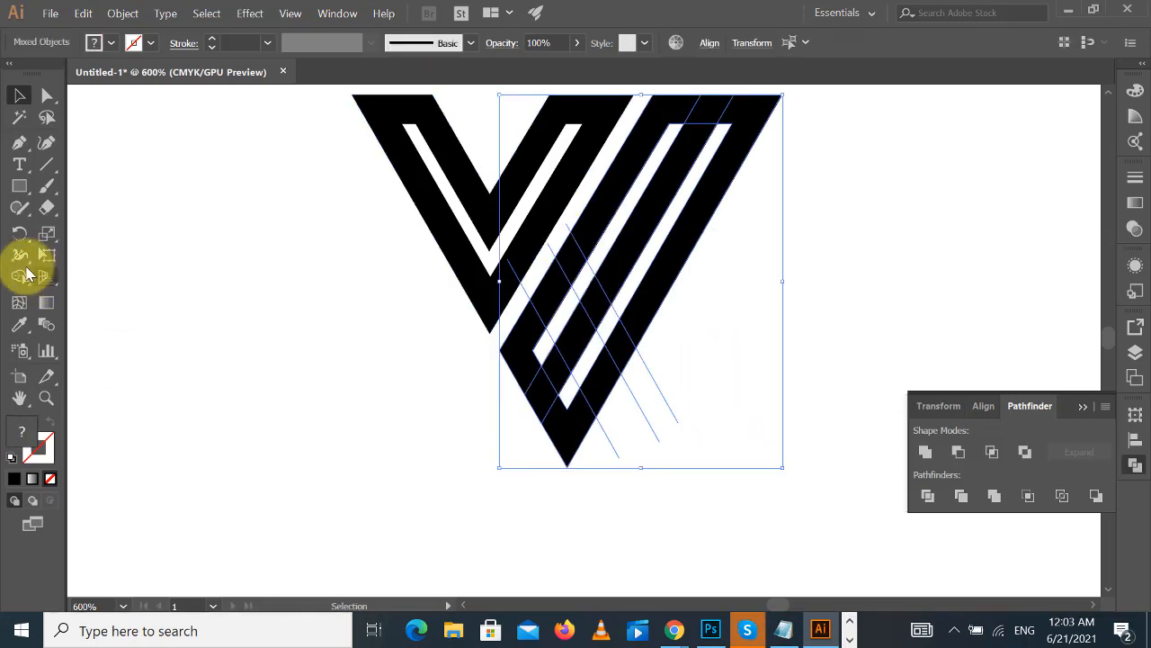
left_click(576, 267, "alt")
left_click(626, 349, "alt")
left_click(559, 375, "alt")
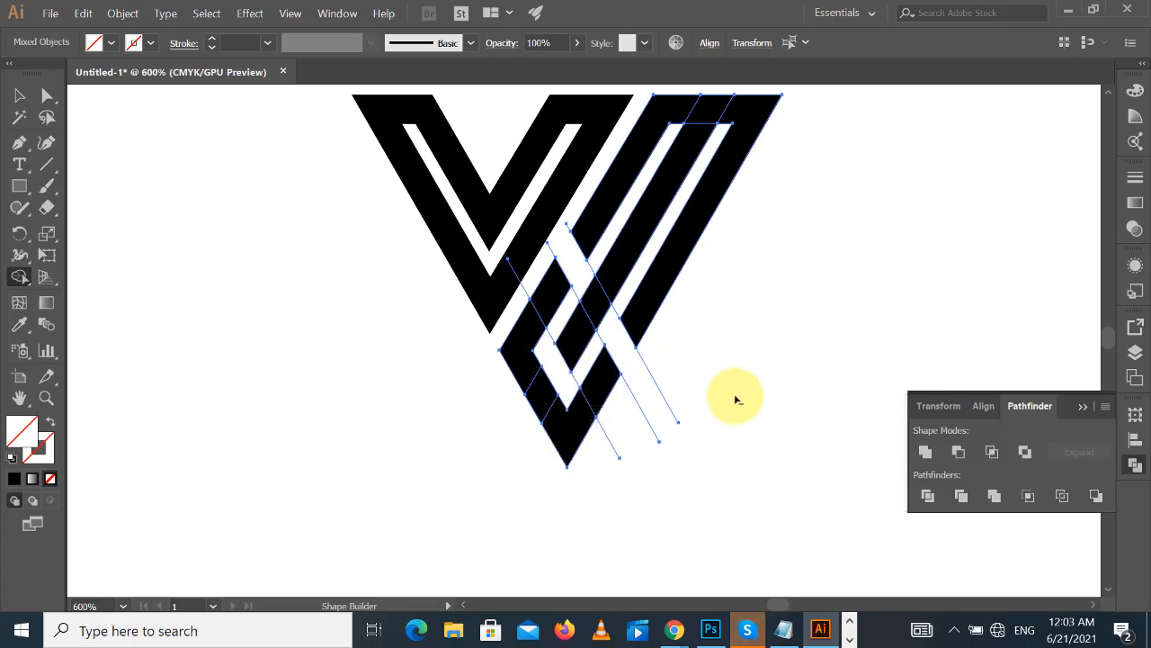
- Delete the leftover cutting lines from the slanted piece
left_click(19, 95)
left_click_drag(711, 376, 616, 416)
key("Delete")
key("Delete")
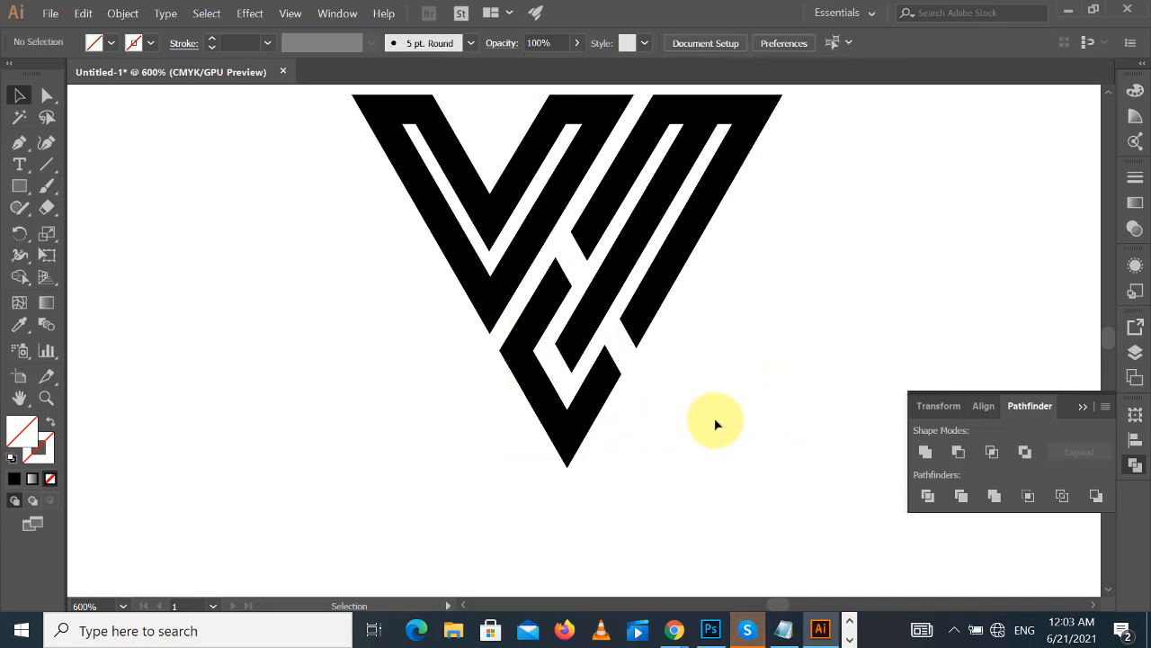
scroll(716, 421, "up", 2)
key("ctrl+minus")
key("ctrl+minus")
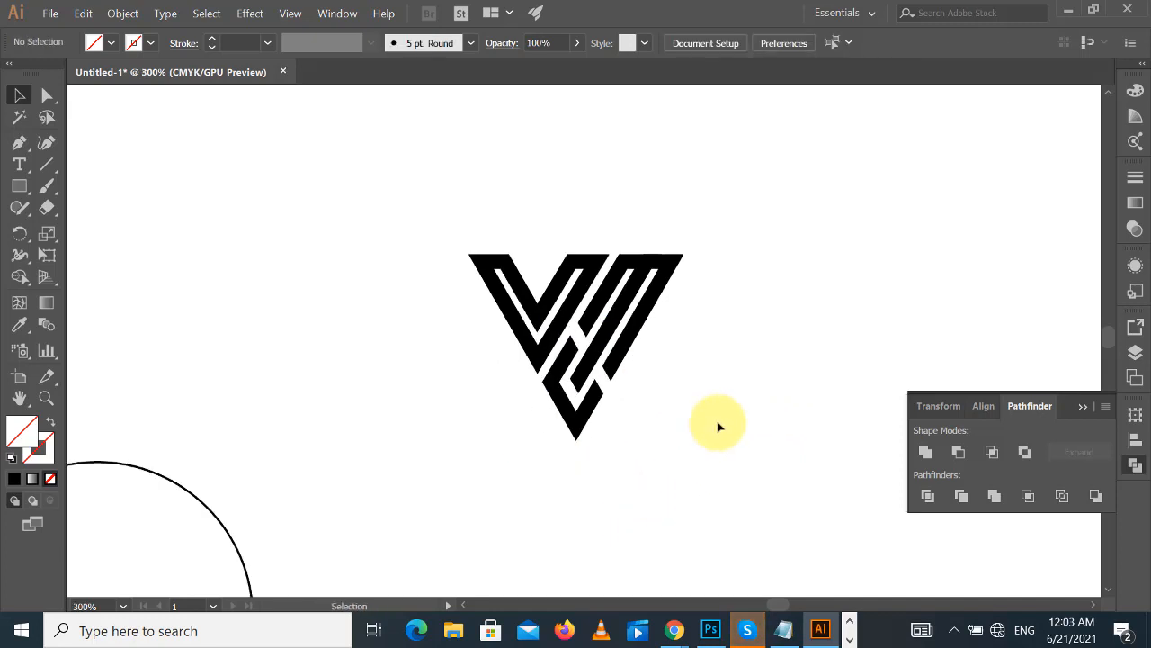
left_click_drag(429, 213, 737, 437)
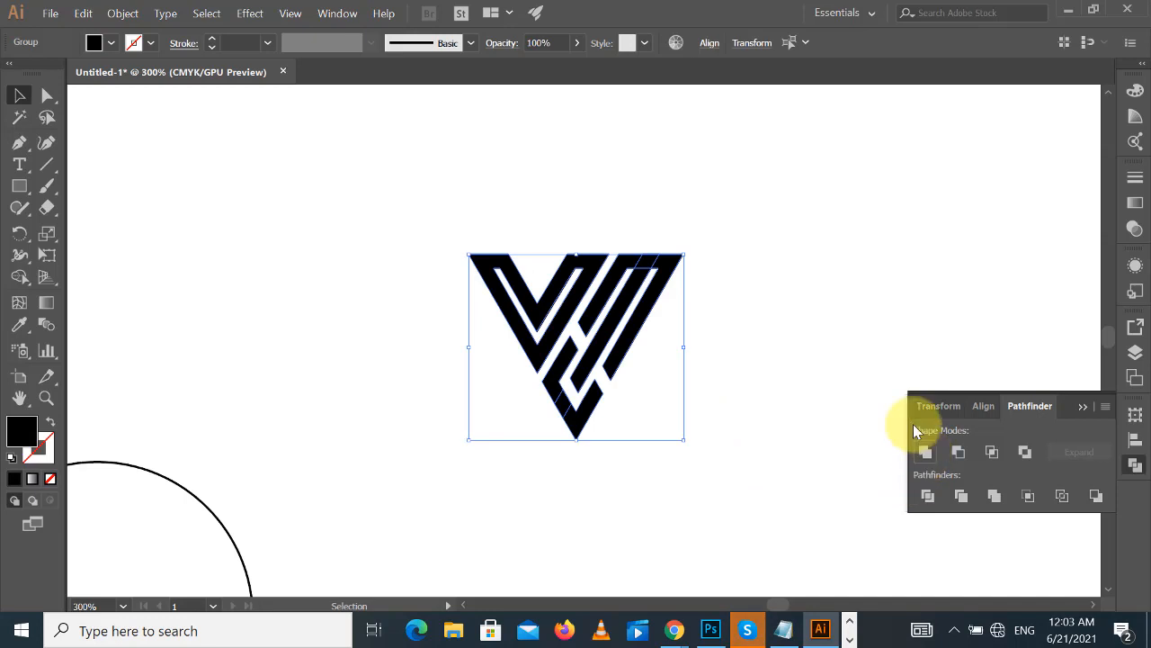
left_click(829, 238)
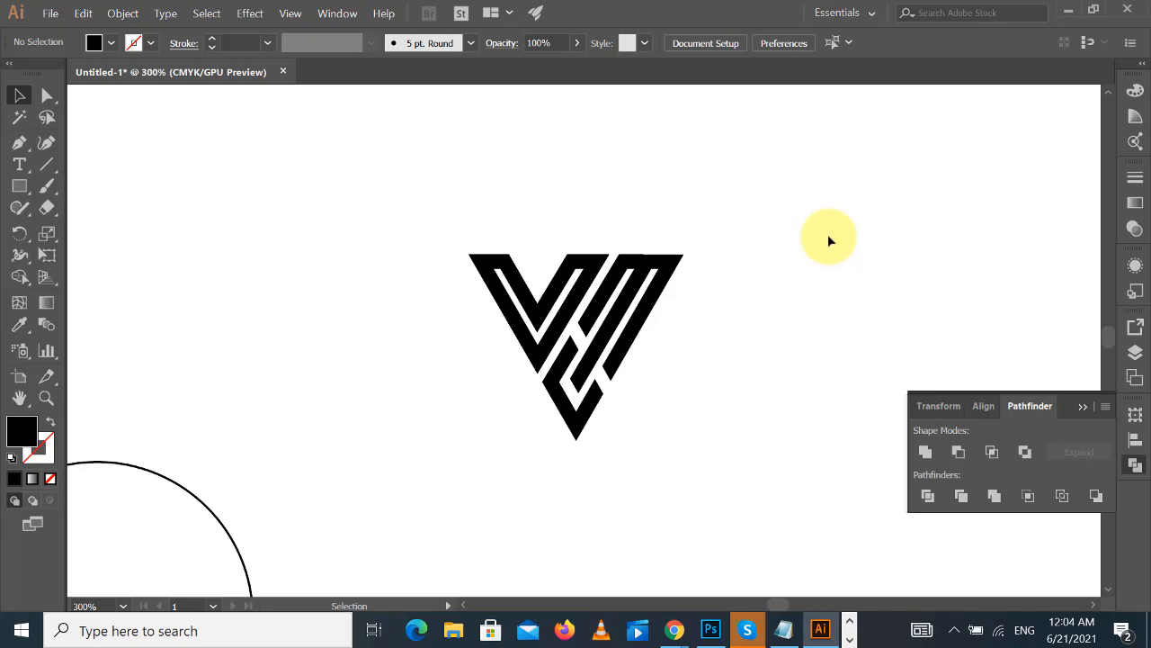
- Switch to Skype to check the Graphic Design group chat, return to Illustrator and dismiss the floating call window
left_click(746, 630)
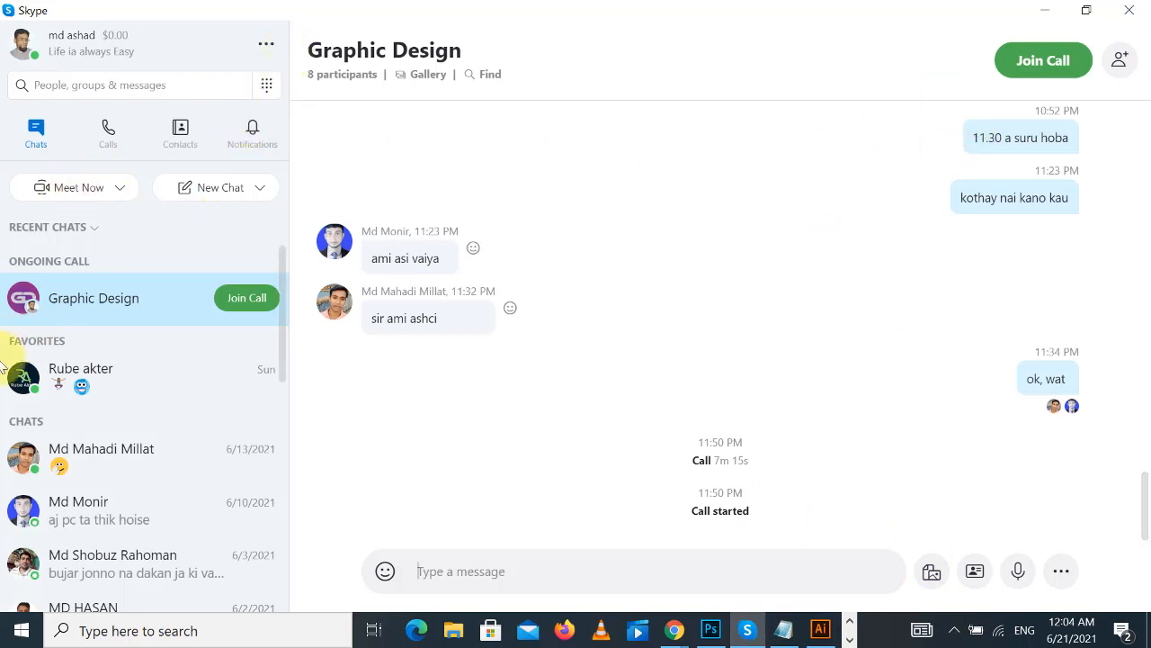
left_click(216, 378)
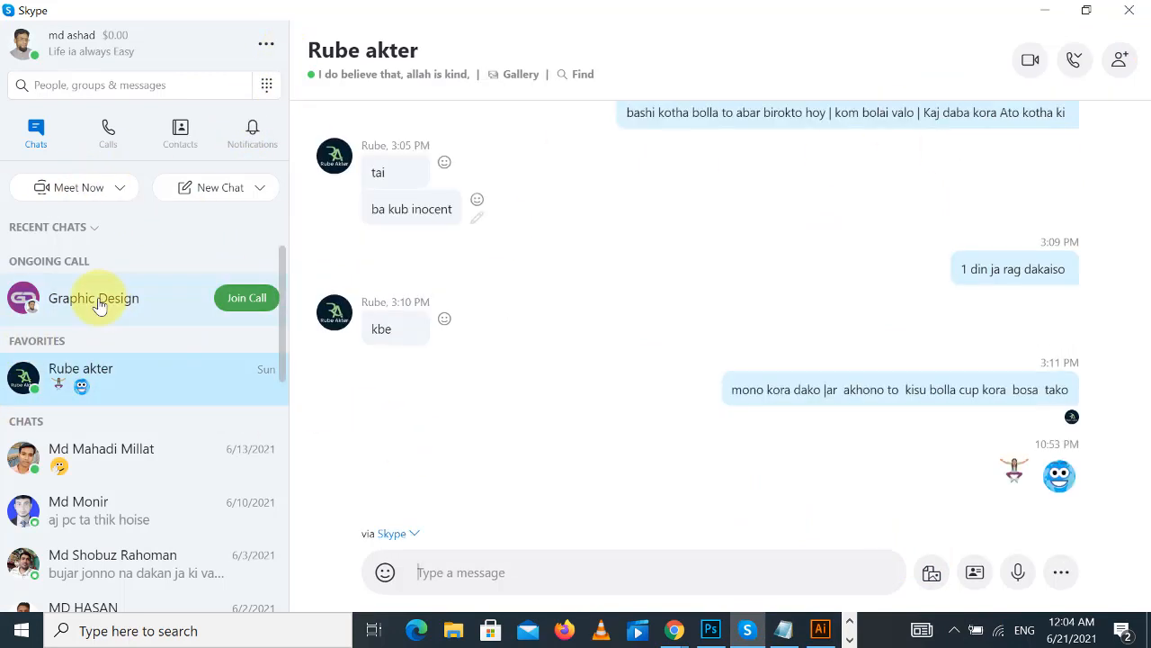
left_click(121, 304)
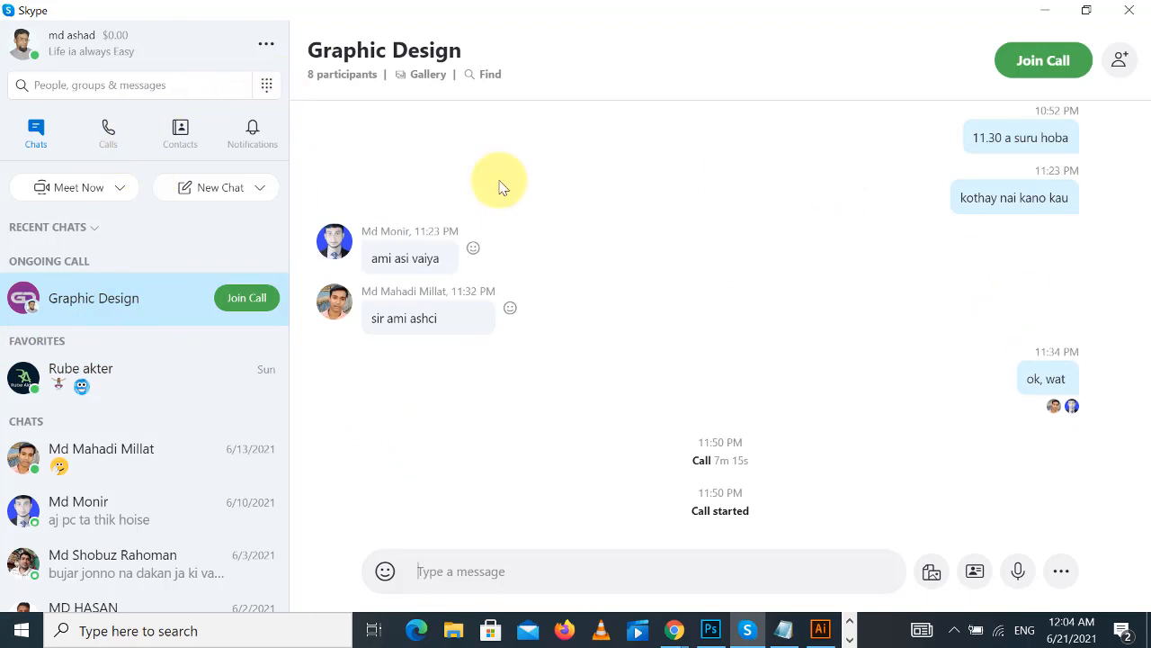
left_click(849, 637)
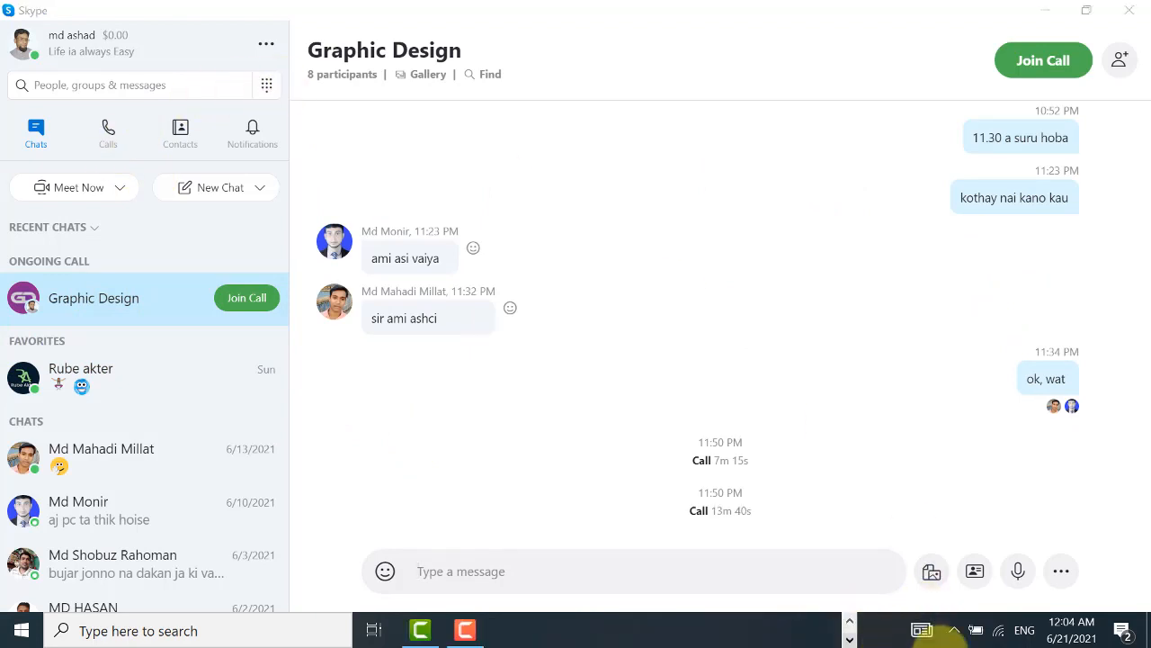
left_click(466, 623)
left_click(776, 479)
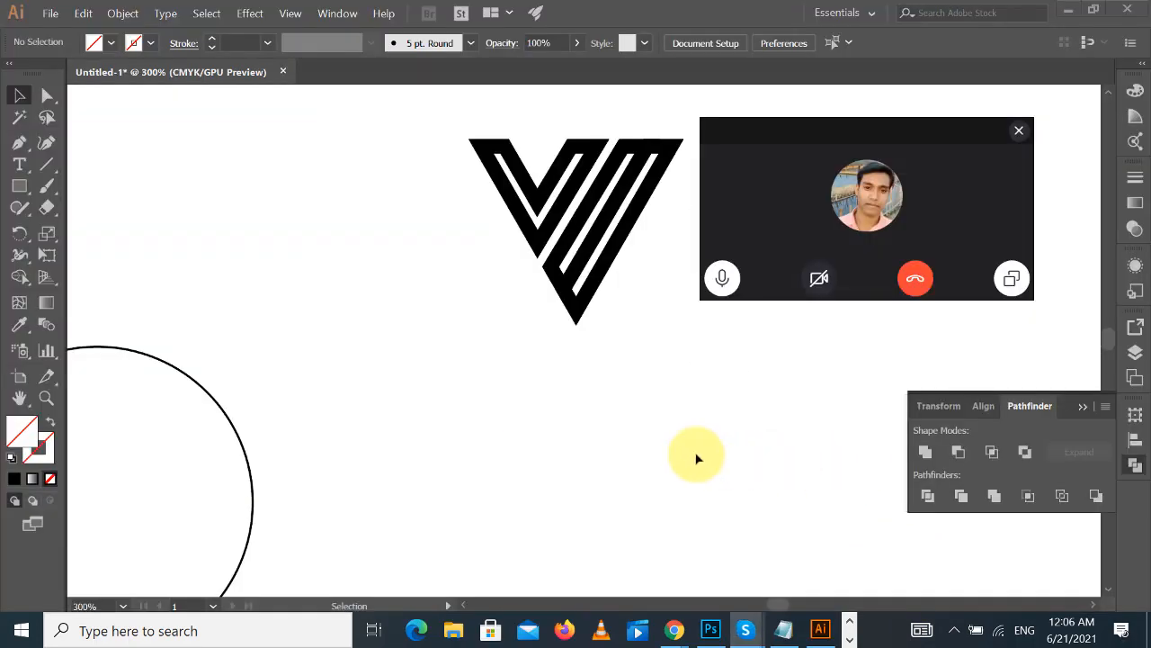
left_click(1019, 134)
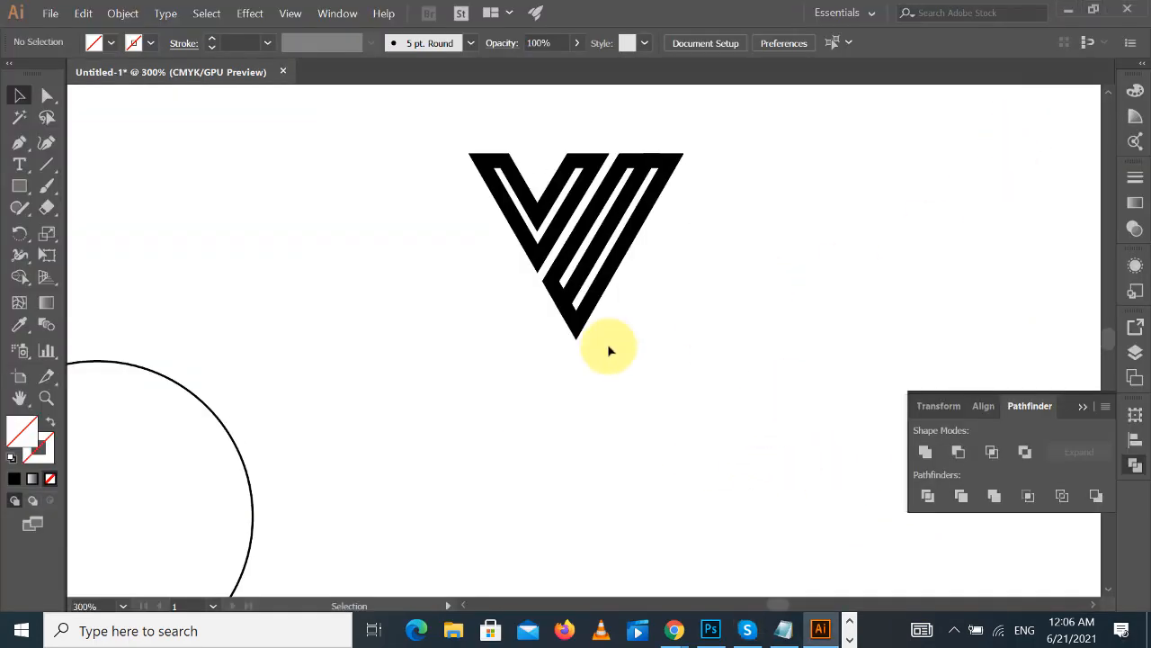
- Duplicate the complete uncut logo and place the copy to the left of the original
left_click(553, 291)
left_click(781, 290)
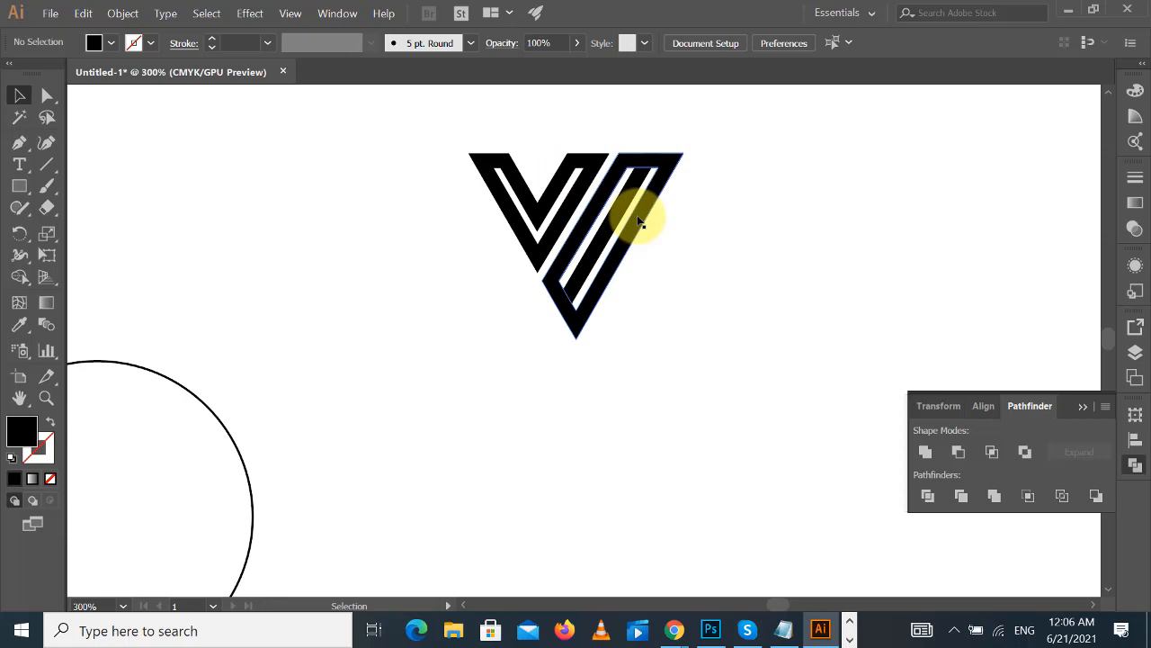
left_click_drag(444, 120, 687, 381)
left_click_drag(596, 272, 329, 271)
left_click(478, 337)
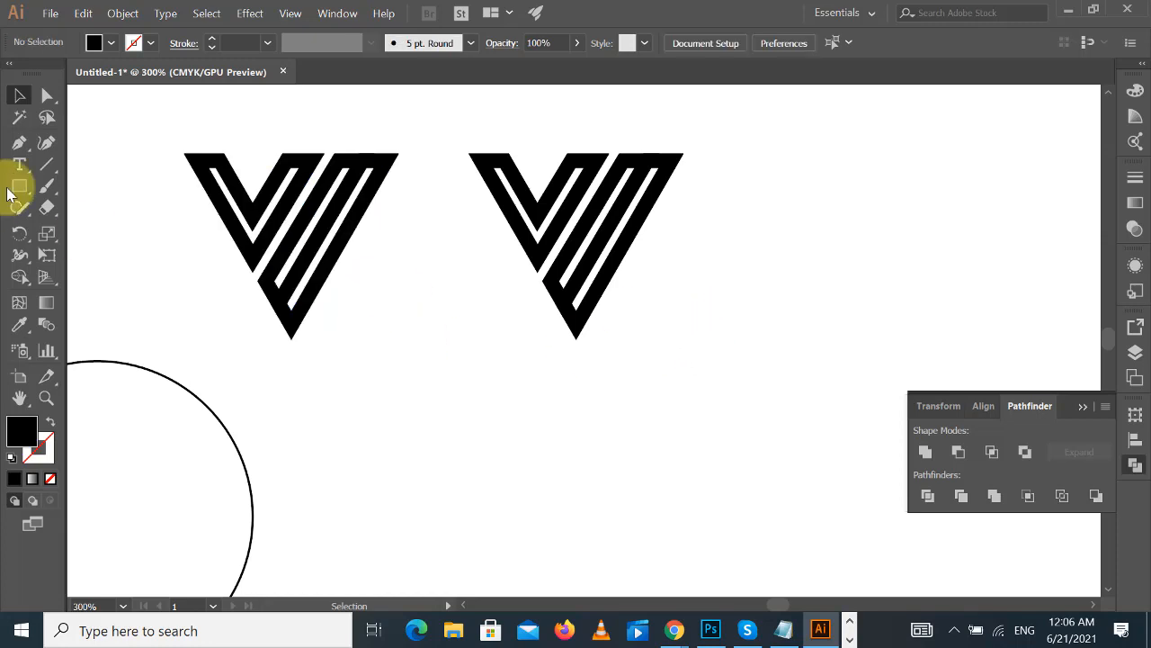
- Draw a line parallel to the right-hand logo's lower-left edge and copy it into three cutting lines crossing the slanted piece's bars
left_click(46, 166)
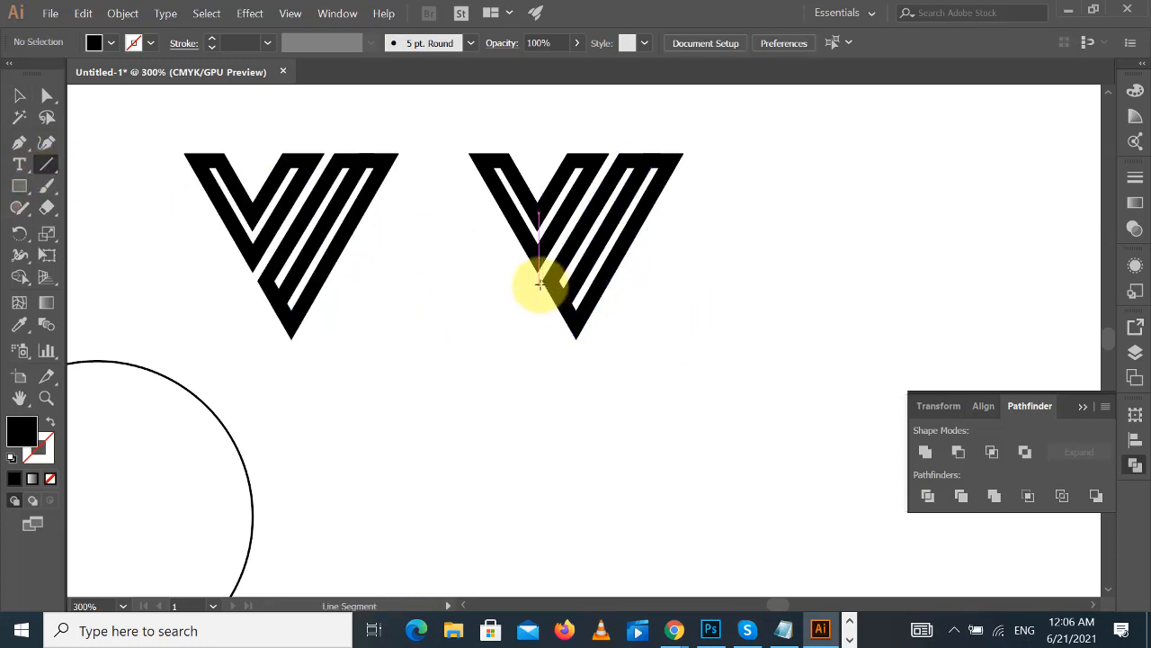
mouse_move(542, 284)
left_mouse_down()
mouse_move(628, 426)
mouse_move(617, 349)
left_mouse_up()
left_click(20, 96)
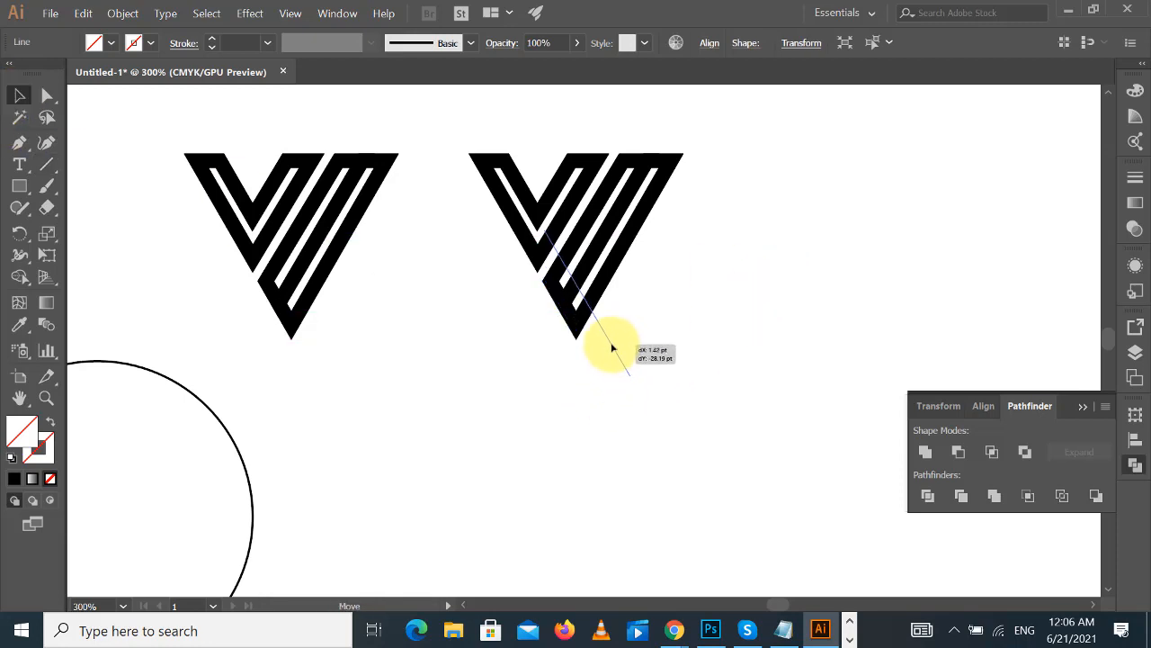
mouse_move(619, 334)
left_mouse_down()
mouse_move(629, 298)
mouse_move(670, 282)
mouse_move(618, 329)
left_mouse_up()
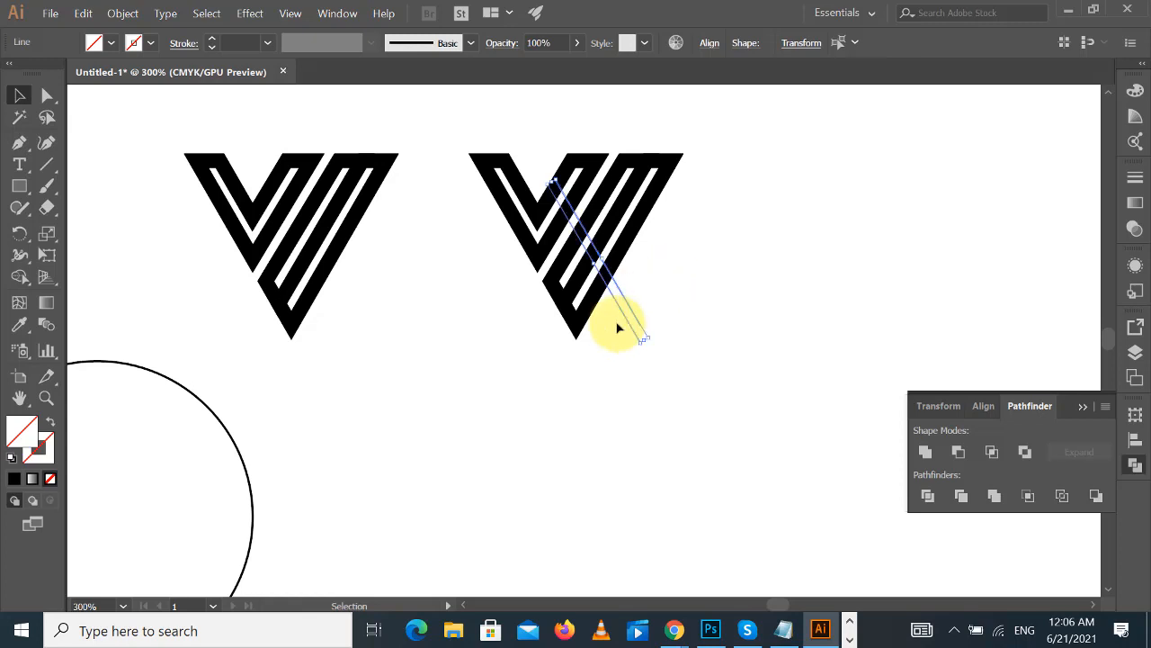
left_click(727, 278)
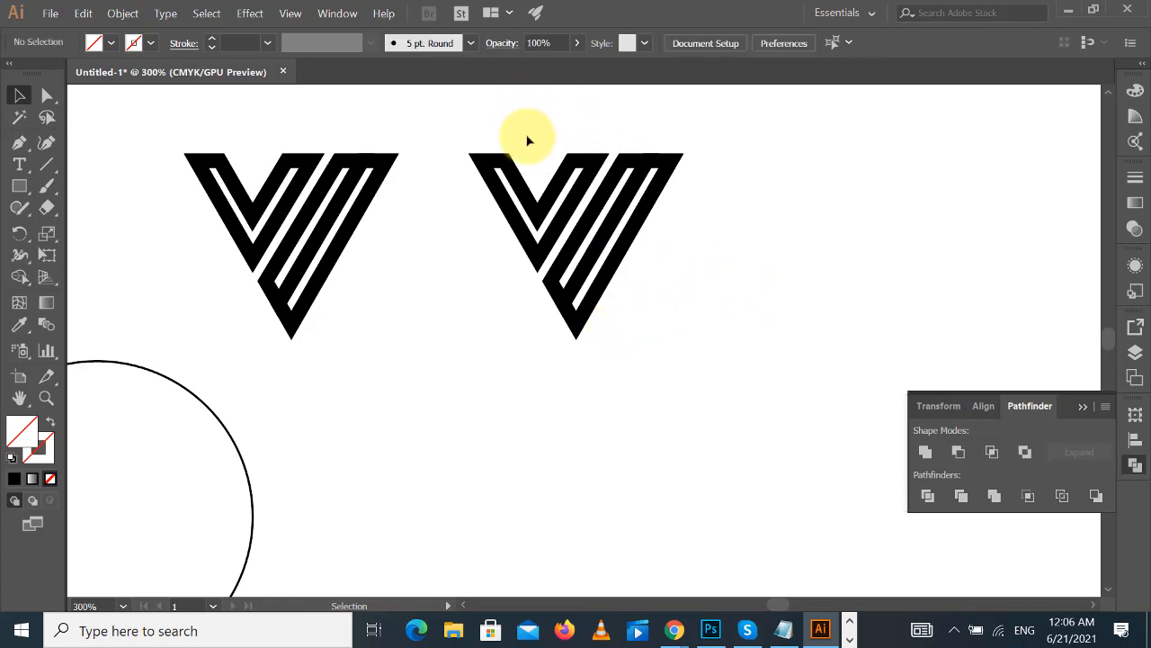
- Use Shape Builder on the right-hand logo to remove the outer bars' sections between the upper two lines and the middle bar's lower end
left_click_drag(527, 136, 678, 391)
key("ctrl+equal")
key("ctrl+equal")
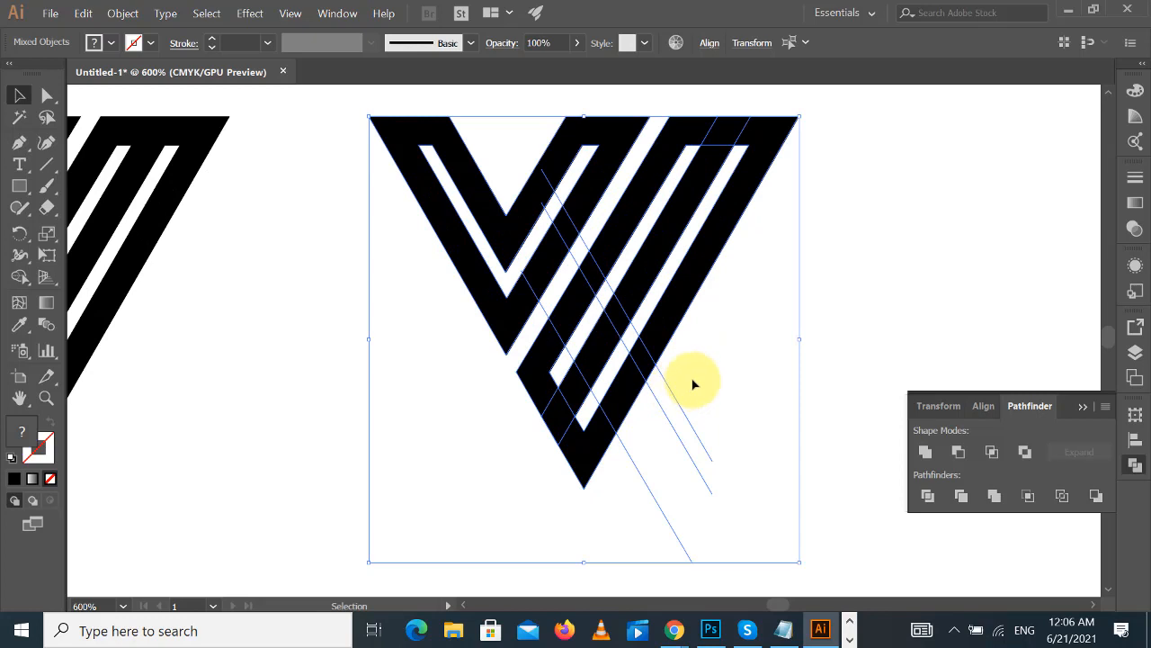
left_click(19, 277)
left_click(642, 358, "alt")
left_click(593, 274, "alt")
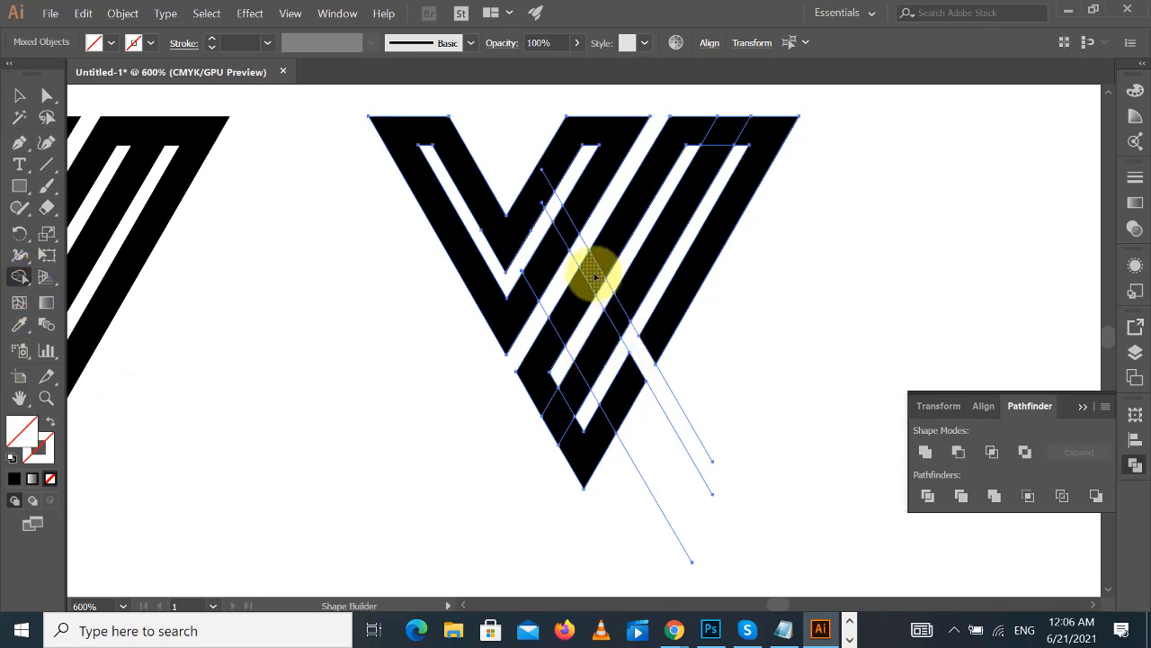
left_click(582, 395, "alt")
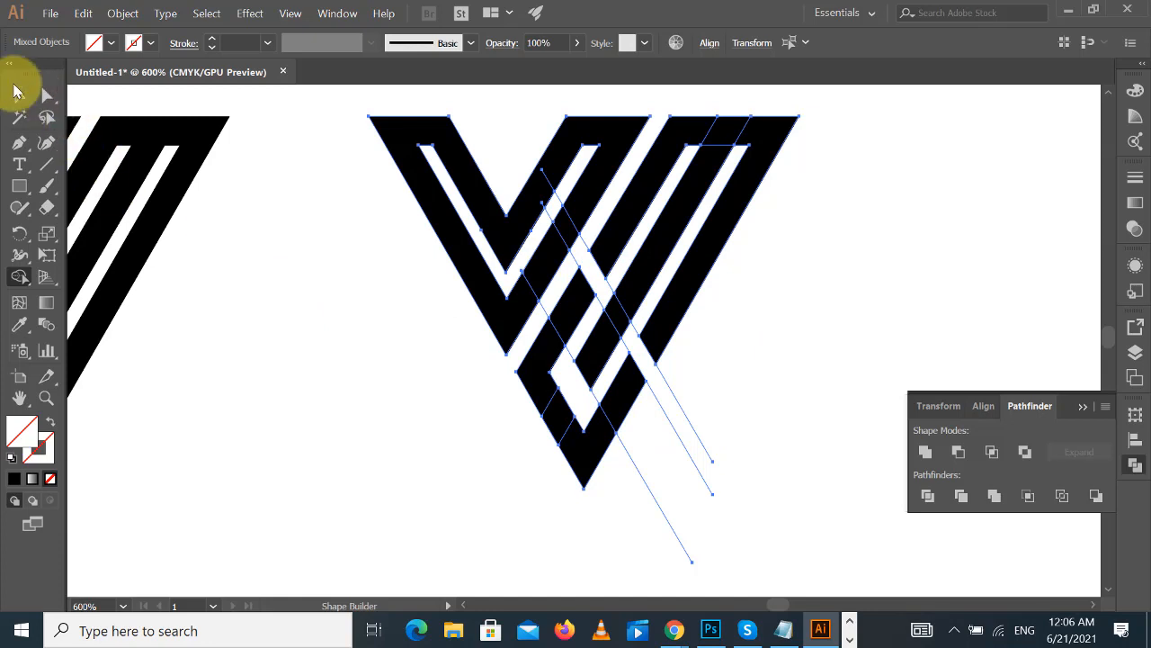
- Delete the three diagonal cutting lines lying across the right-hand logo
left_click(19, 95)
left_click_drag(725, 394, 651, 549)
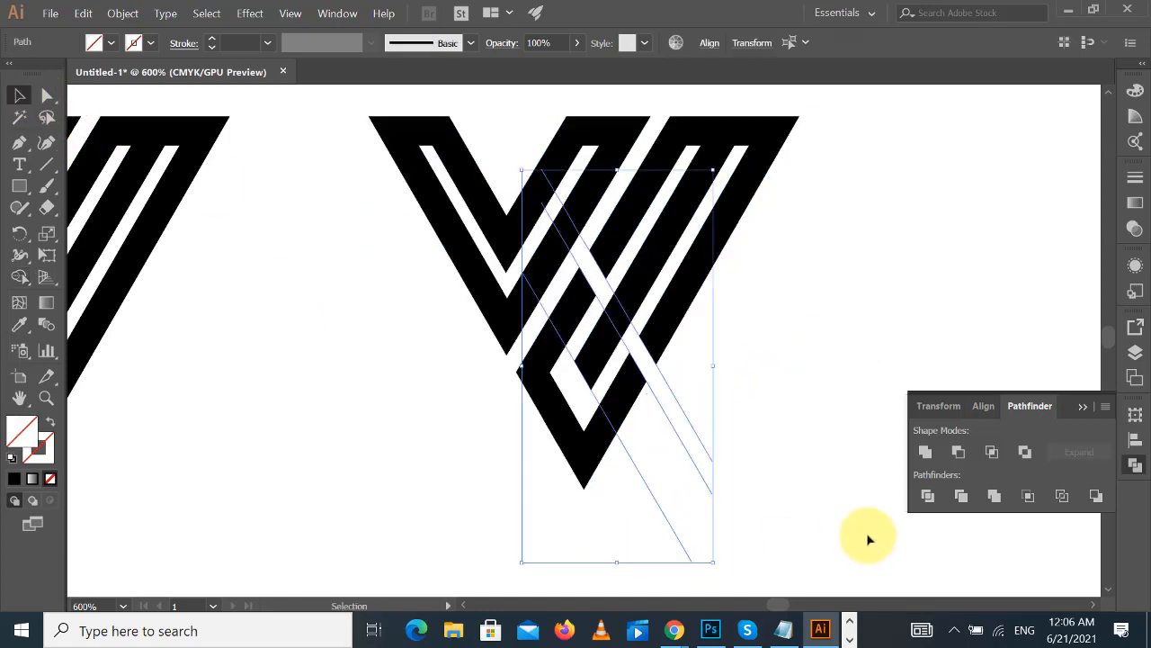
key("Delete")
key("ctrl+minus")
key("ctrl+minus")
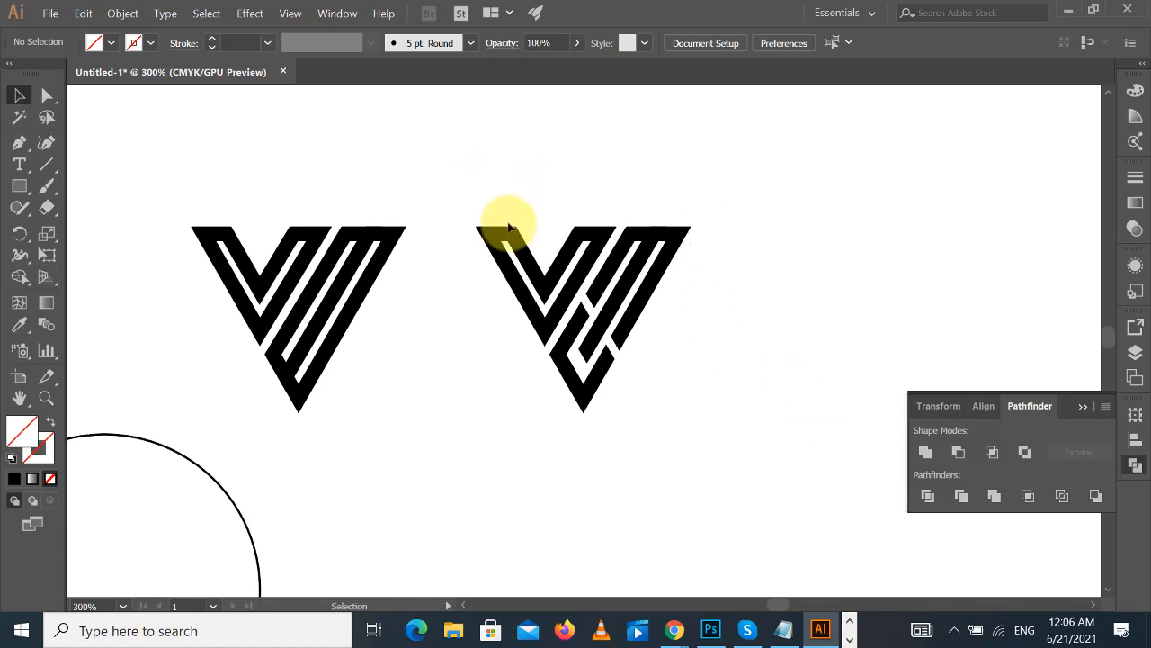
- Compare the cut right-hand logo with the uncut copy beside it
left_click_drag(502, 221, 720, 441)
left_click(779, 216)
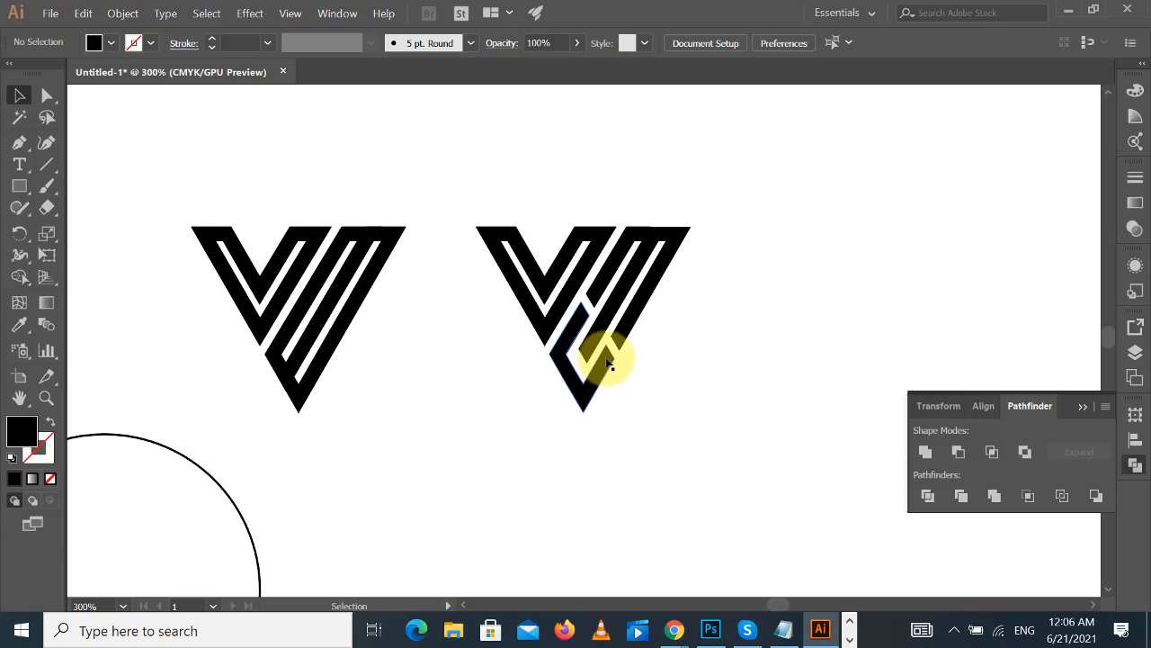
key("ctrl+minus")
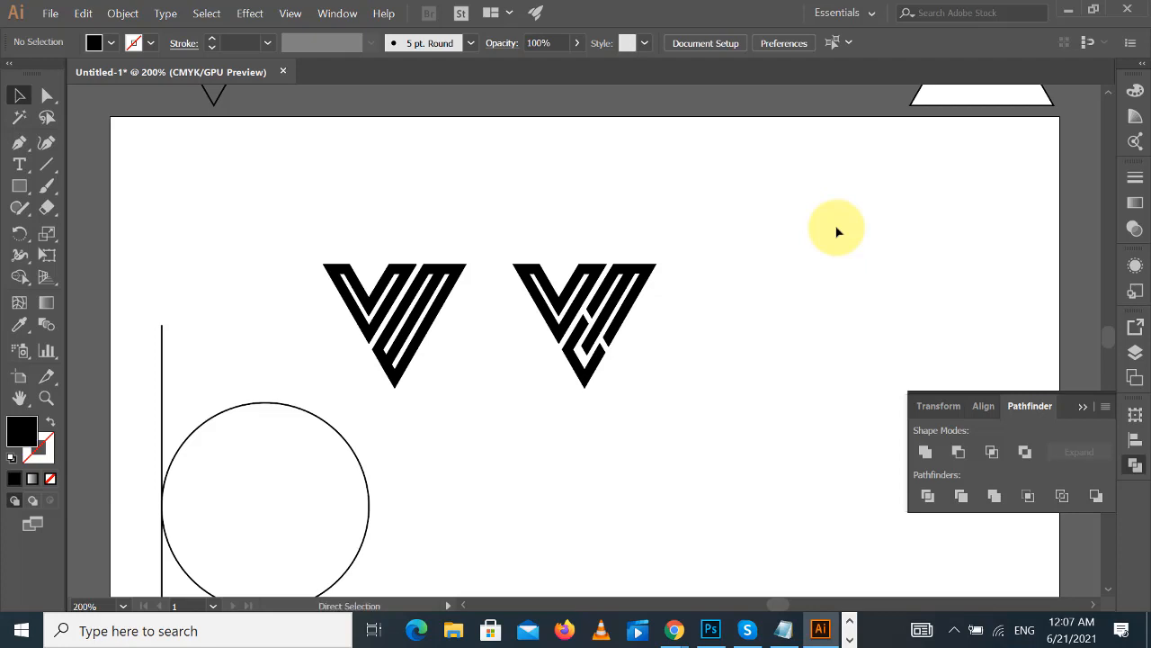
key("ctrl+equal")
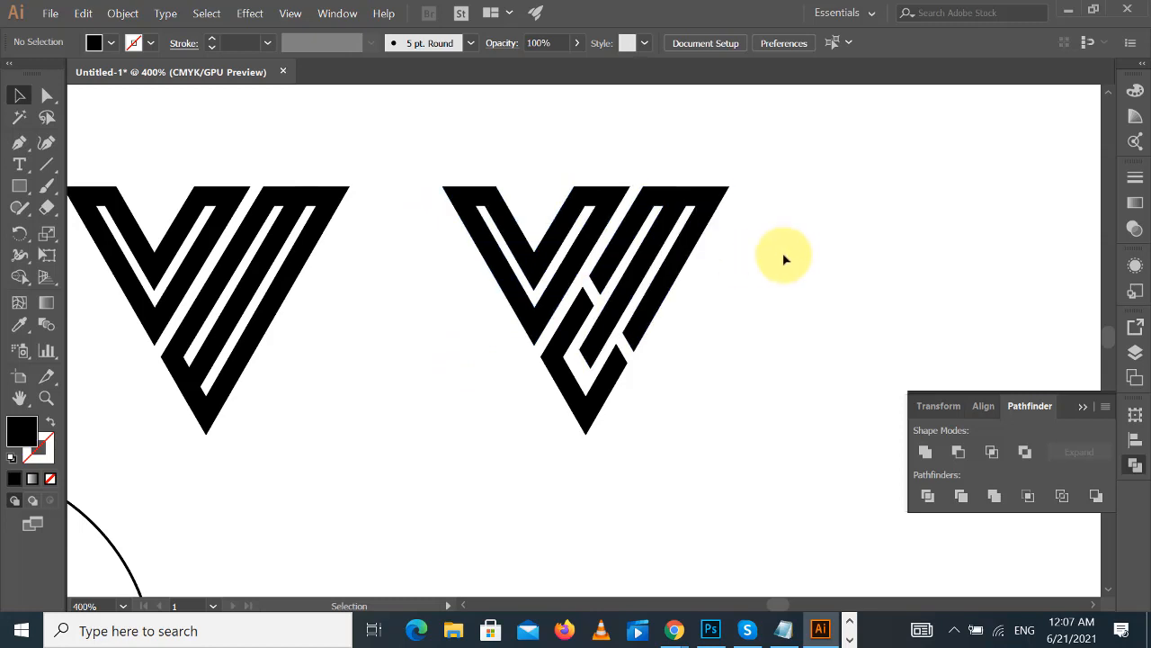
scroll(803, 220, "down", 1)
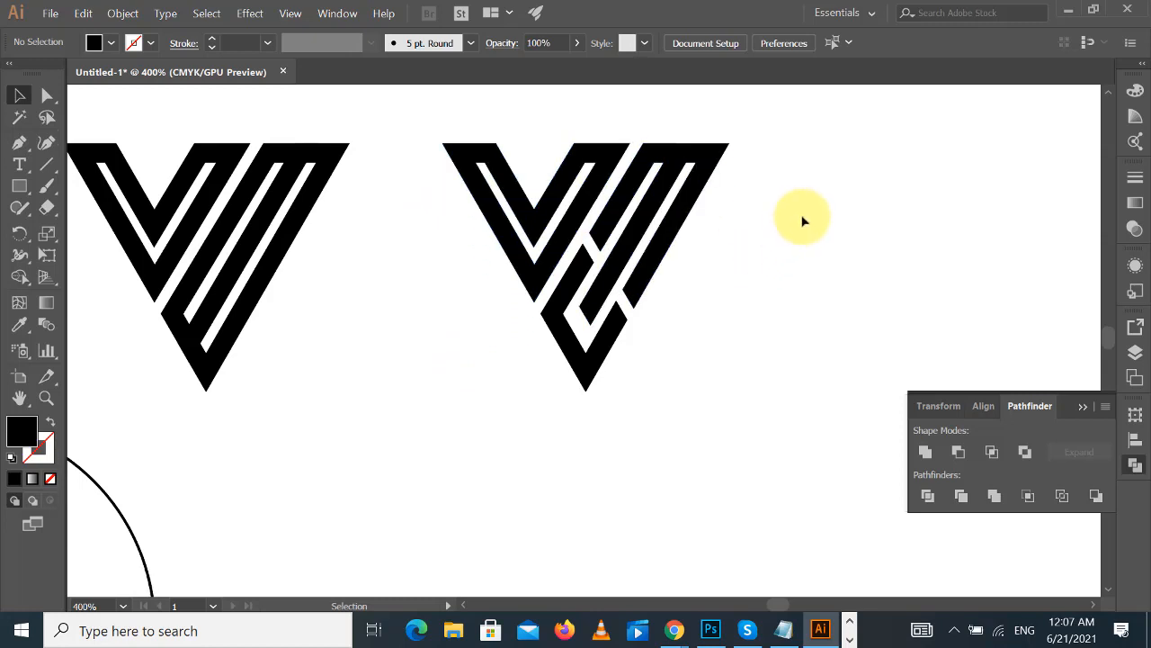
key("ctrl+minus")
key("ctrl+minus")
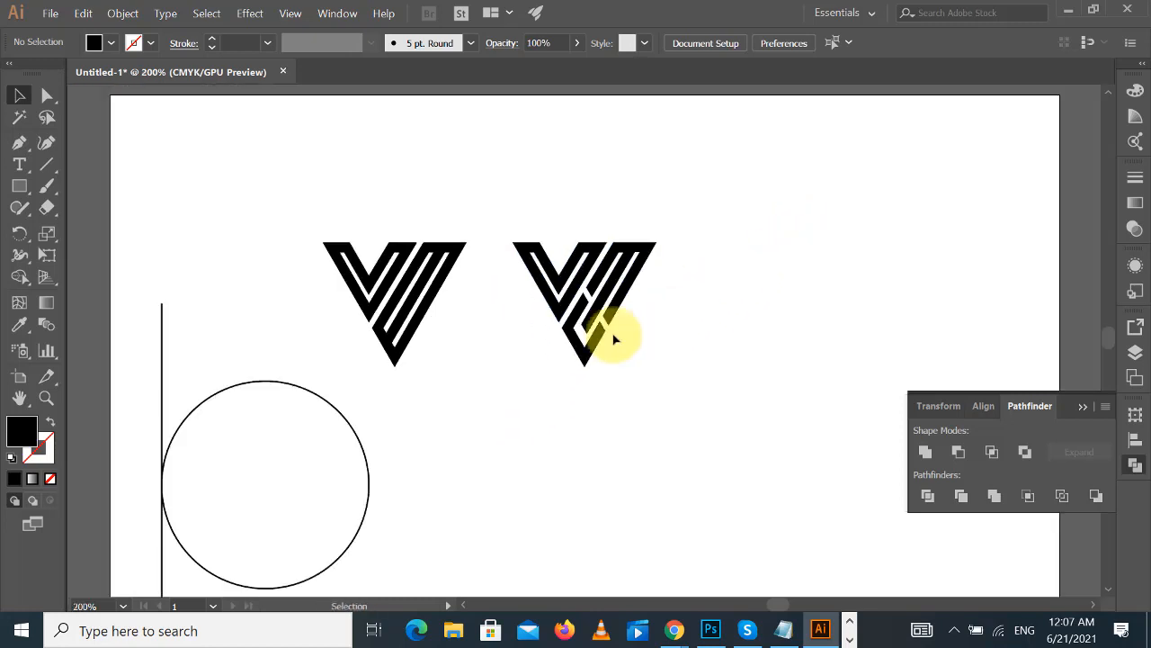
left_click(410, 311)
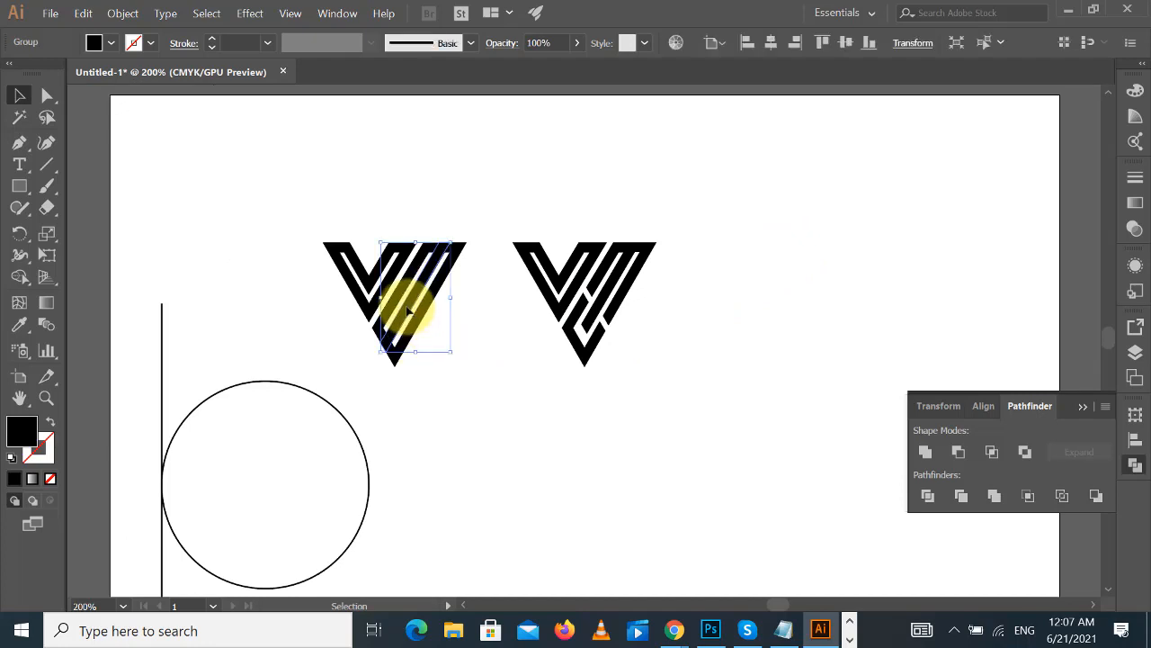
left_click(509, 316)
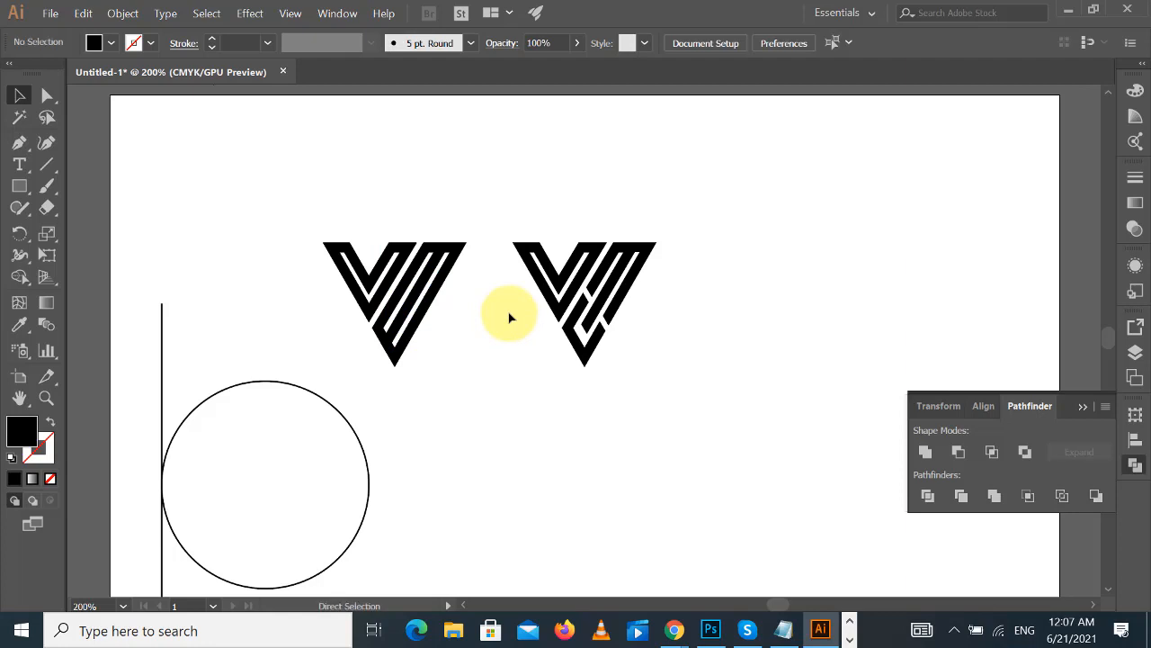
key("ctrl+plus")
left_click_drag(401, 311, 649, 354)
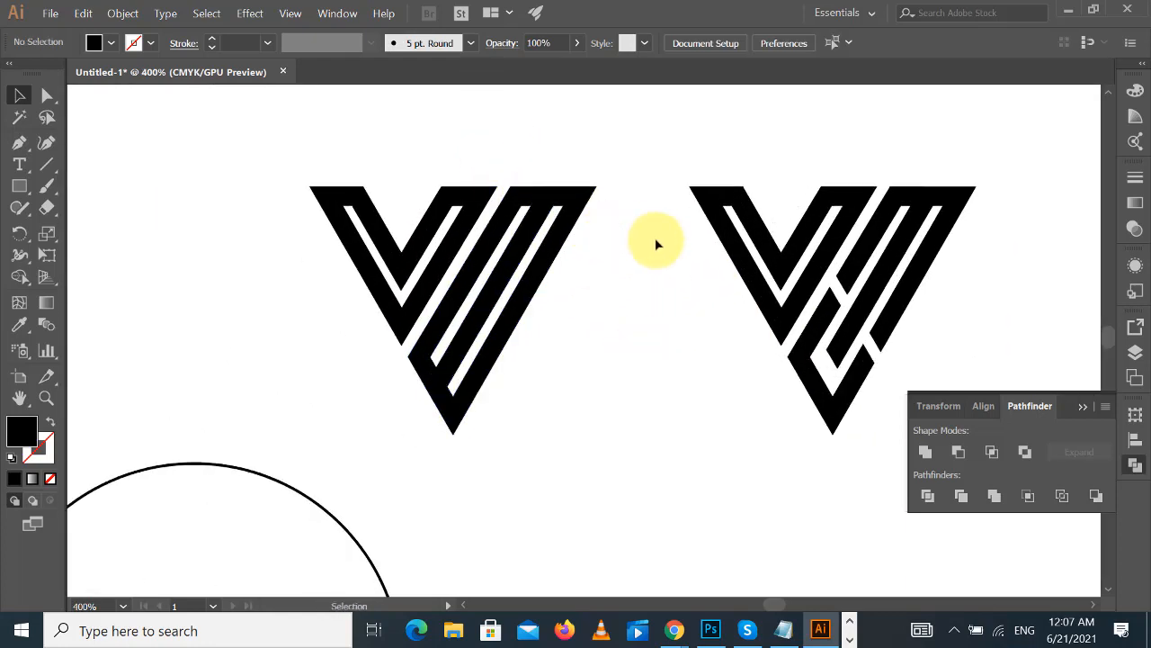
- Extend the upper ends of both narrow gaps in the left logo's slanted piece diagonally past its top edge
left_click(49, 165)
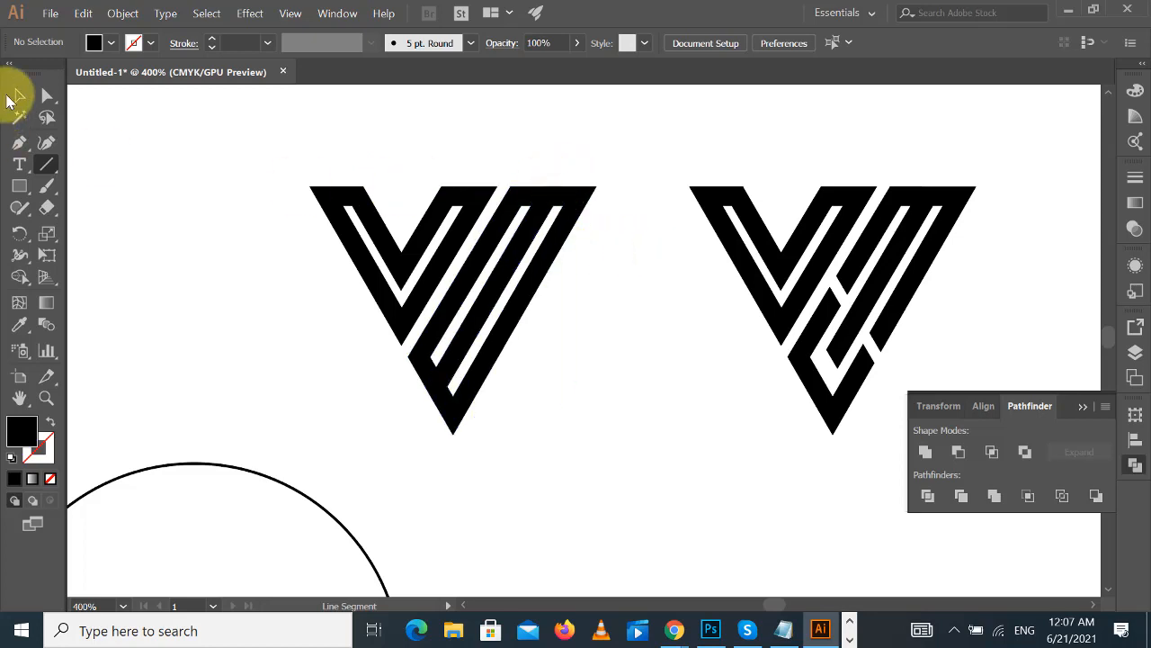
left_click(16, 96)
left_click_drag(346, 140, 587, 324)
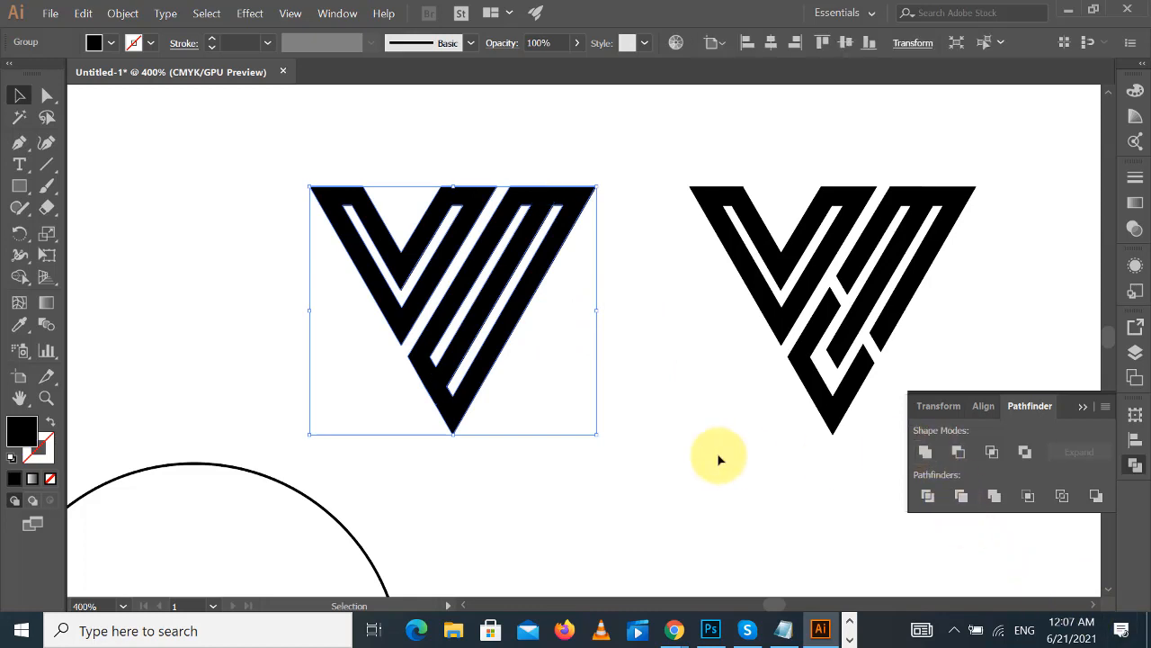
left_click(47, 96)
left_click(657, 256)
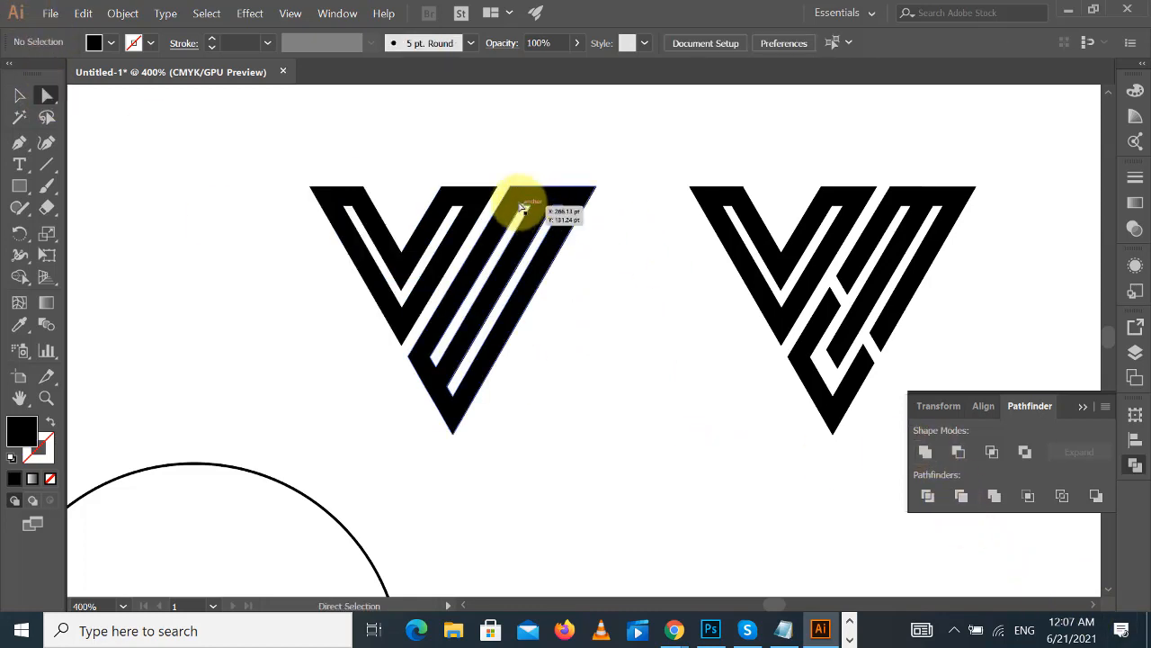
left_click(527, 208)
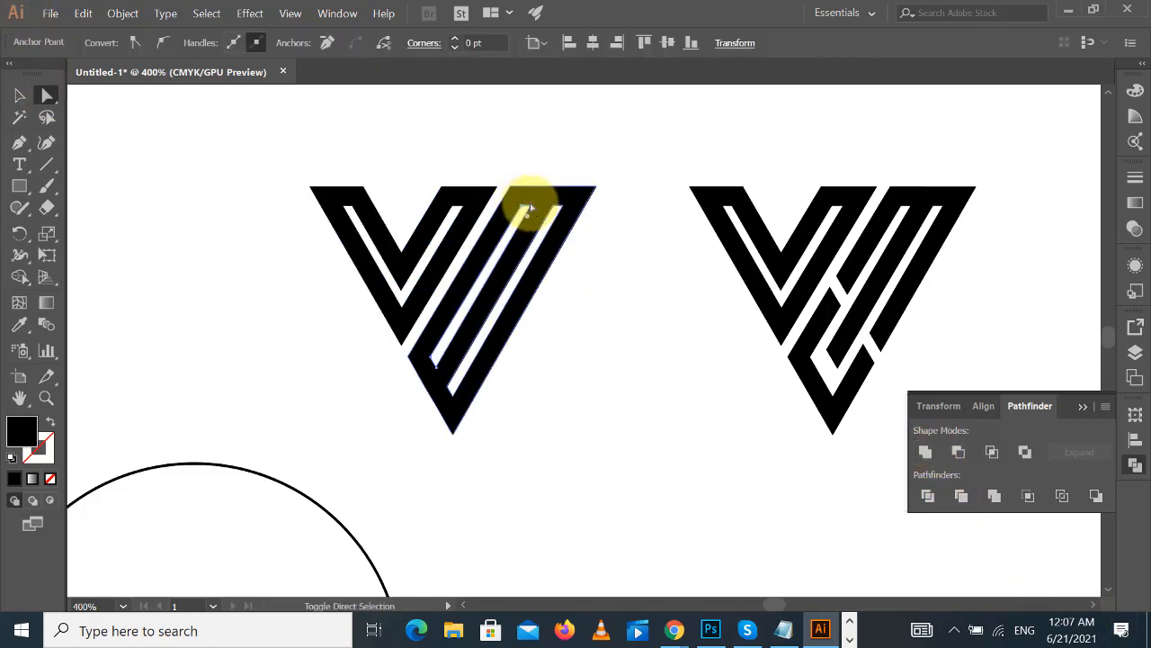
left_click(531, 207, "shift")
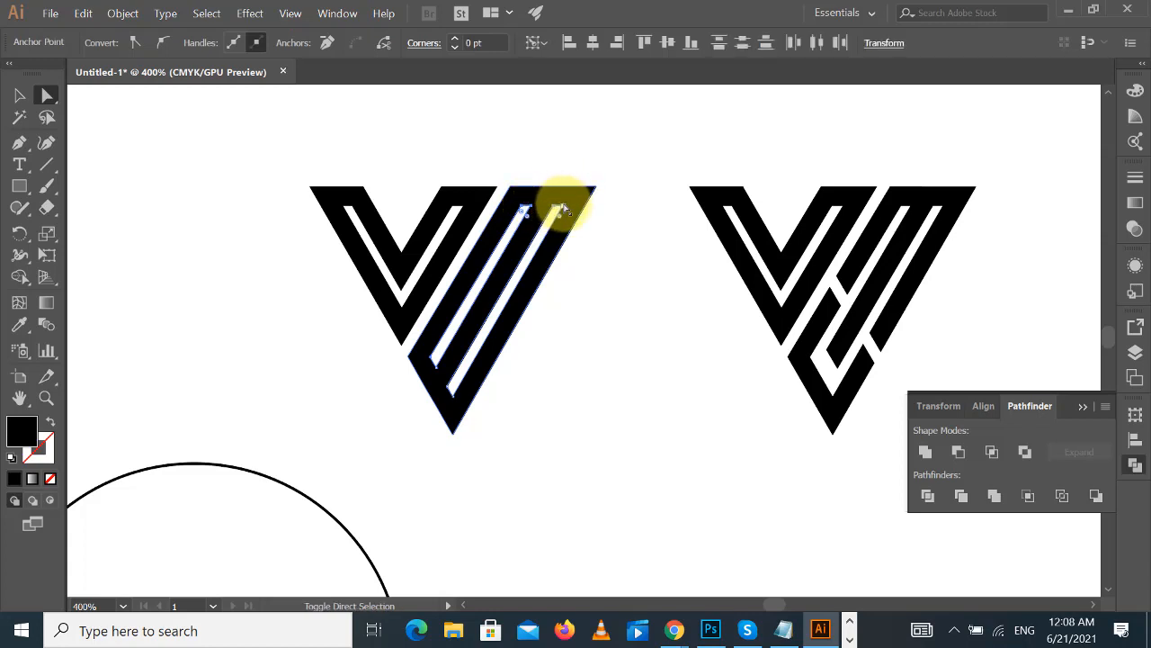
left_click_drag(561, 208, 609, 130)
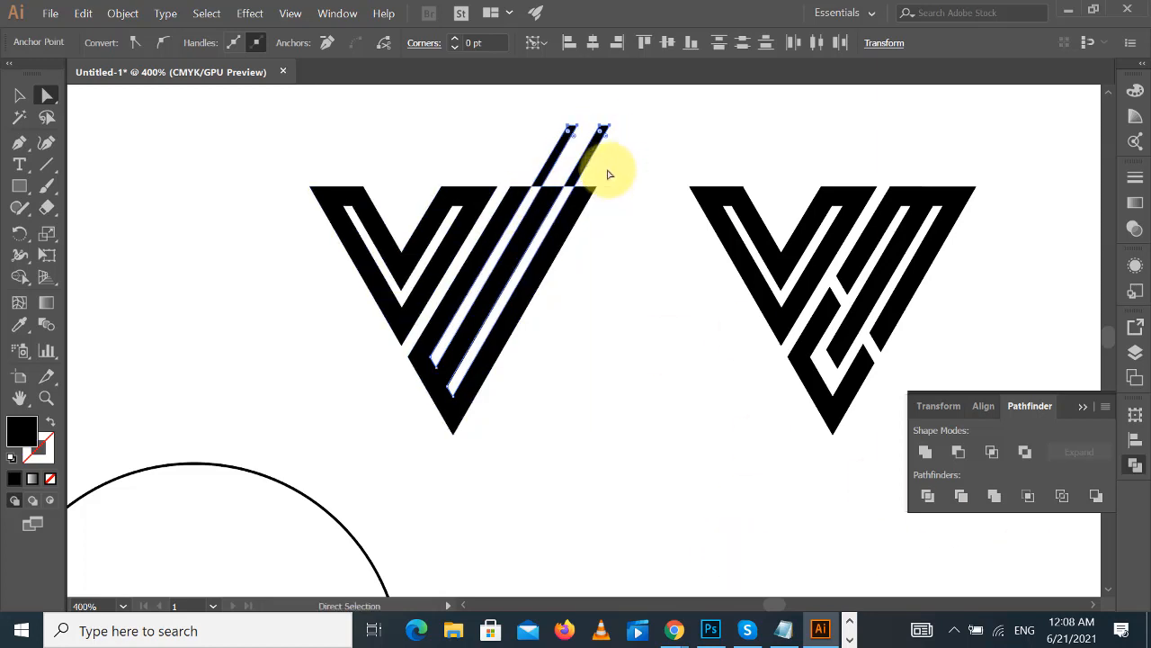
- Divide the left logo's slanted piece with Pathfinder and delete the two slivers protruding above its top edge
left_click(936, 494)
left_click(615, 384)
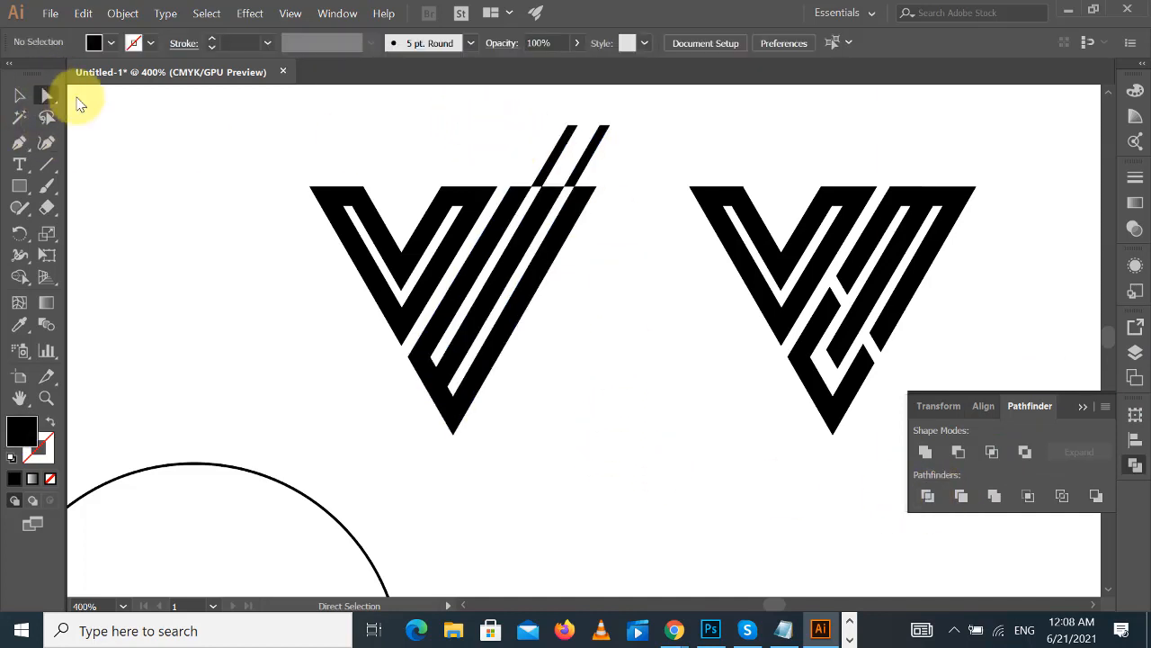
left_click_drag(483, 136, 630, 189)
key("Delete")
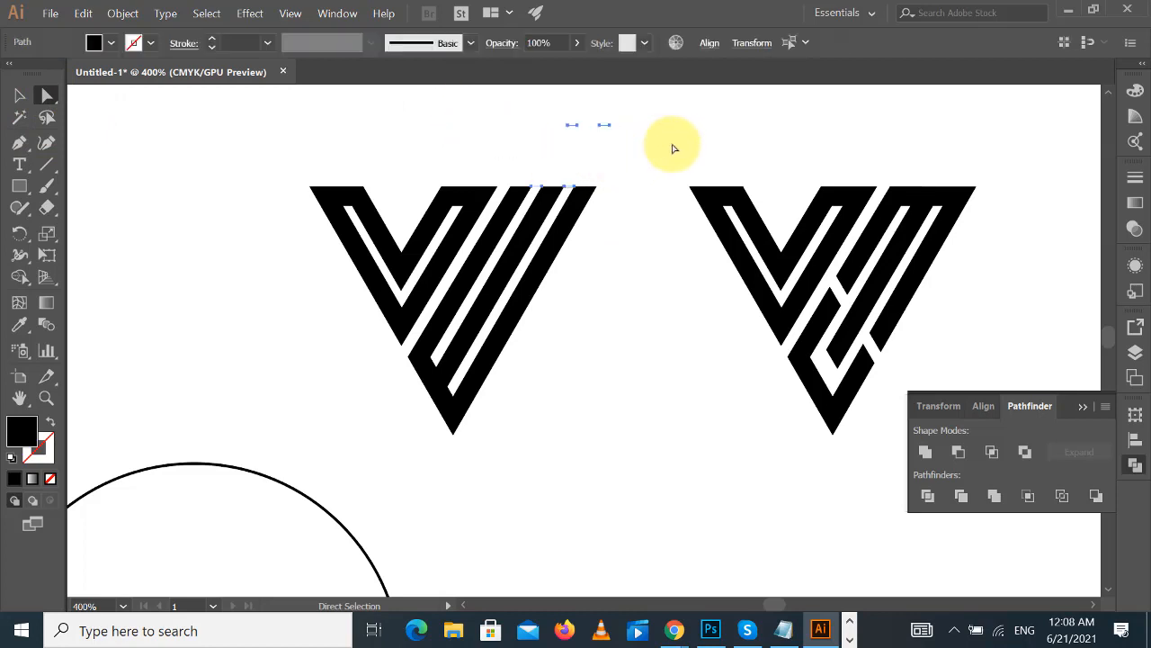
left_click(673, 148)
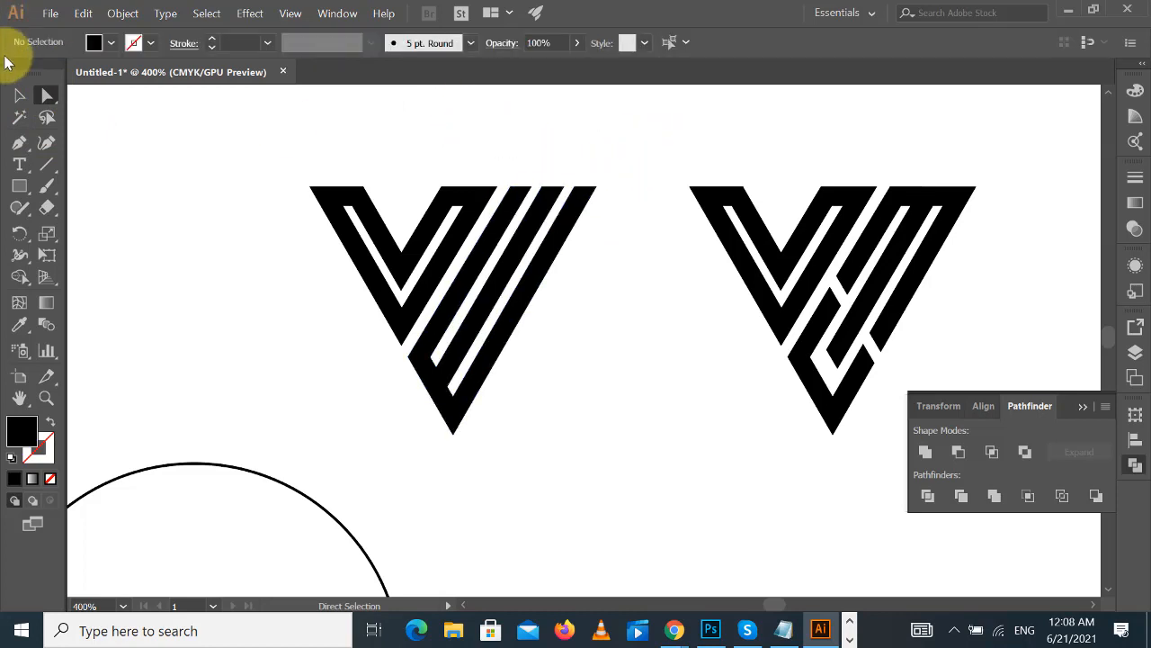
- Try filling the whole left logo with green, and undo the fill
left_click(19, 95)
left_click_drag(292, 218, 625, 409)
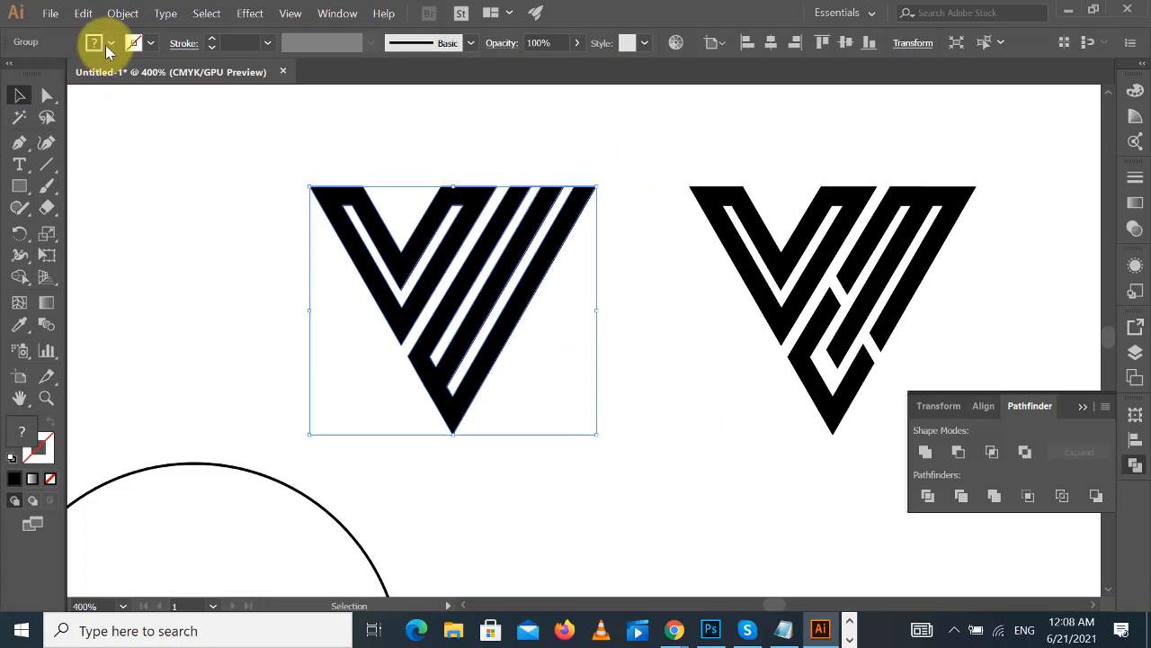
left_click(110, 44)
left_click(87, 76)
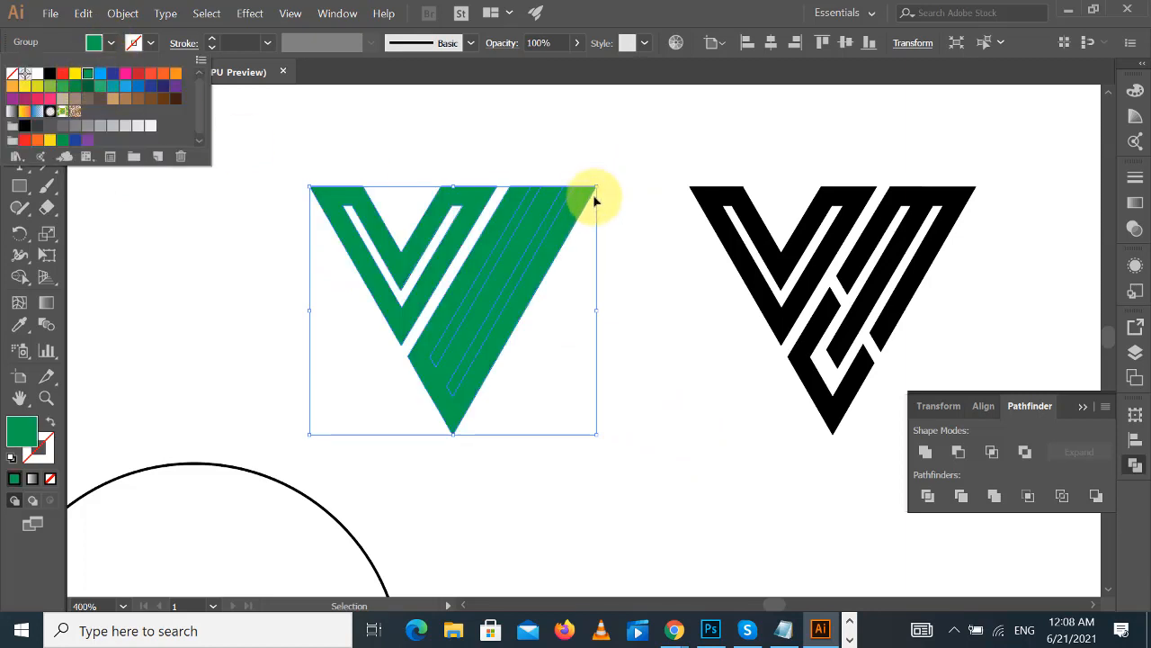
left_click(576, 135)
left_click(652, 317)
key("ctrl+z")
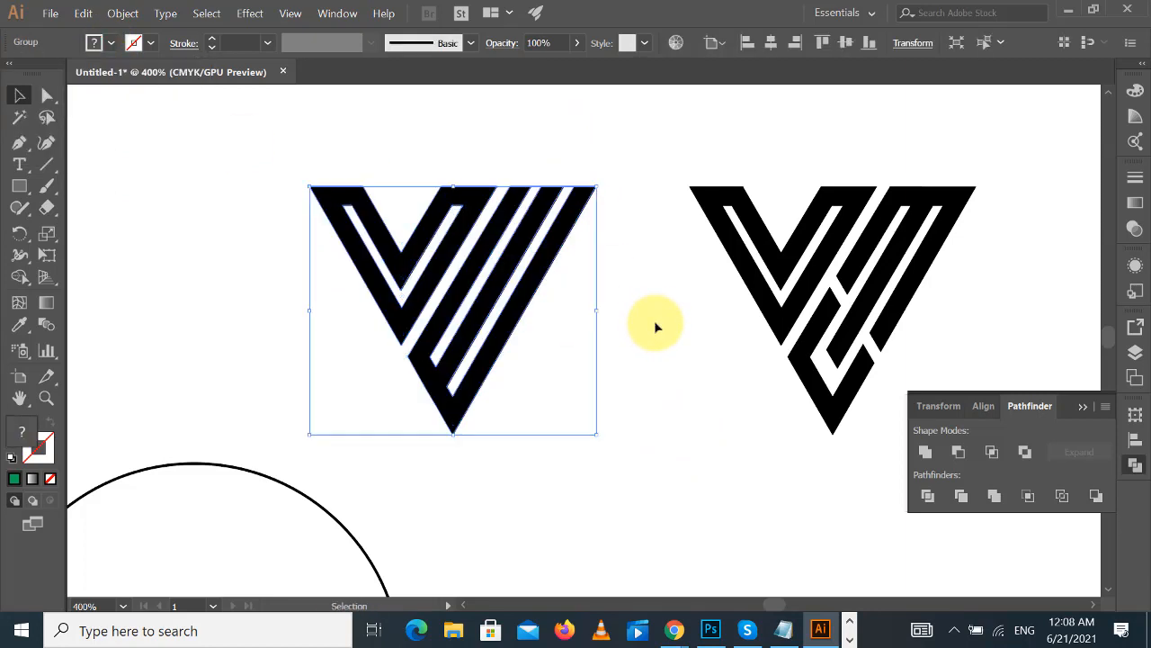
left_click(654, 320)
- Draw a short unfilled diagonal line beside the left logo and use Magic Wand on it to select all unfilled objects
left_click(48, 169)
left_click_drag(155, 165, 248, 255)
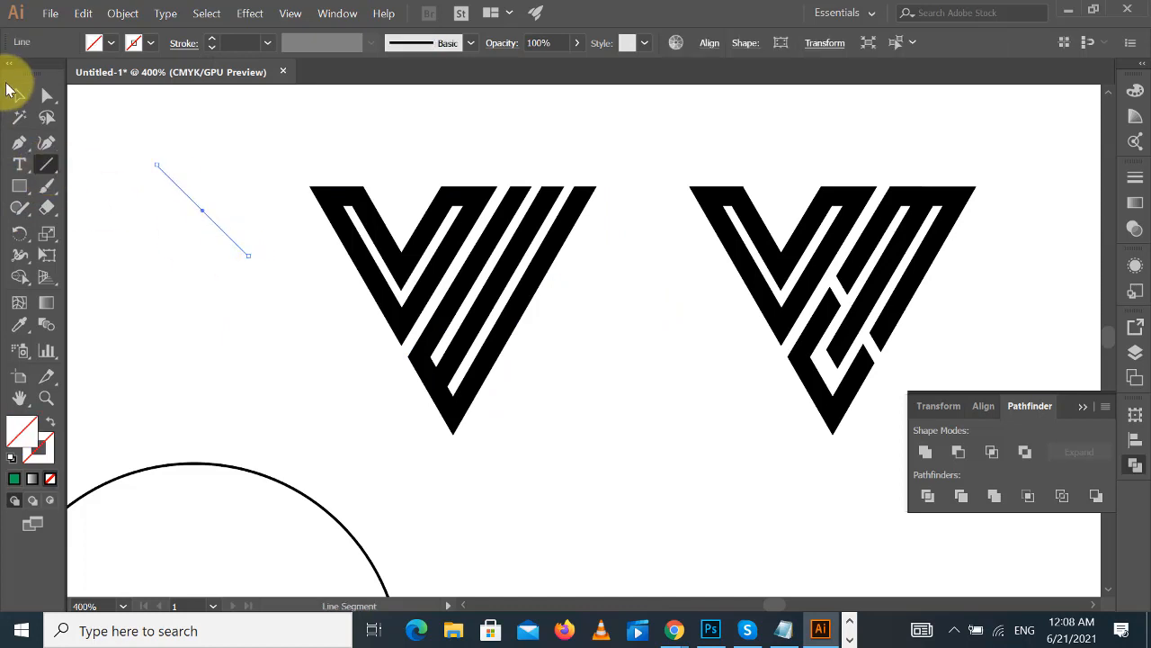
left_click(21, 116)
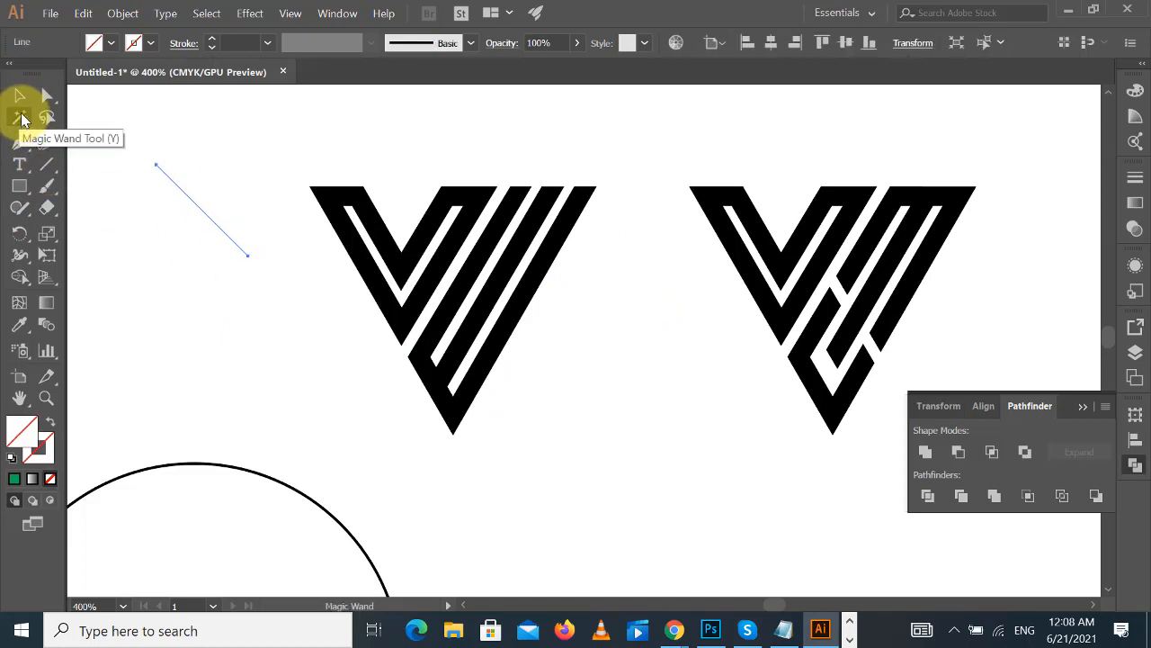
left_click(206, 212)
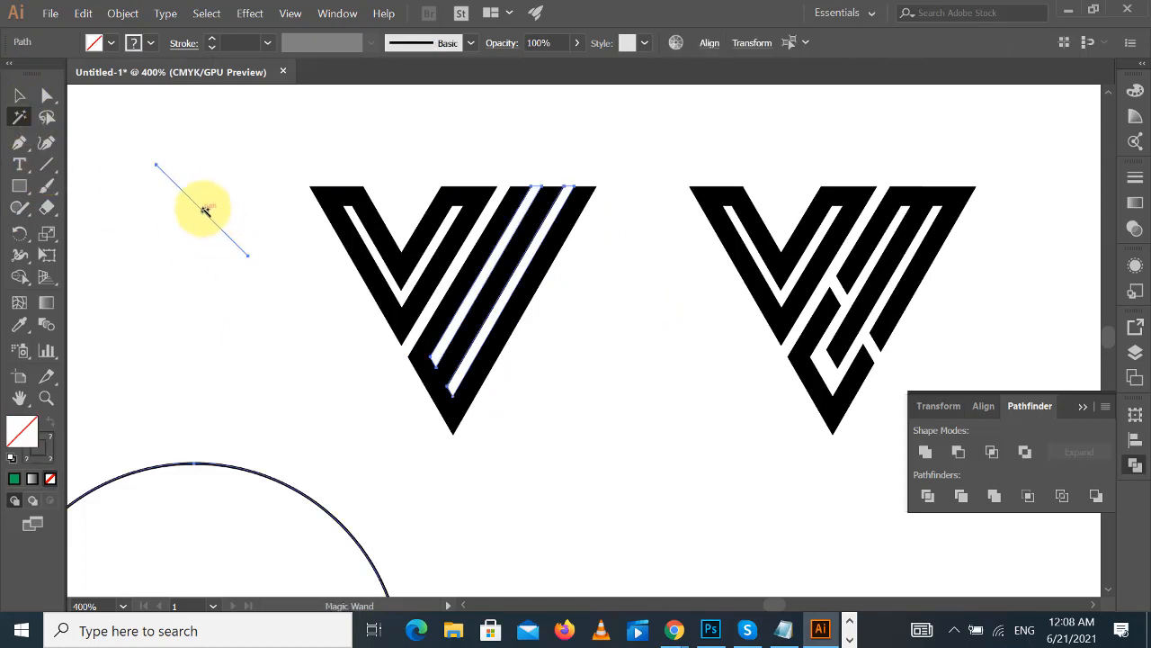
left_click(22, 97)
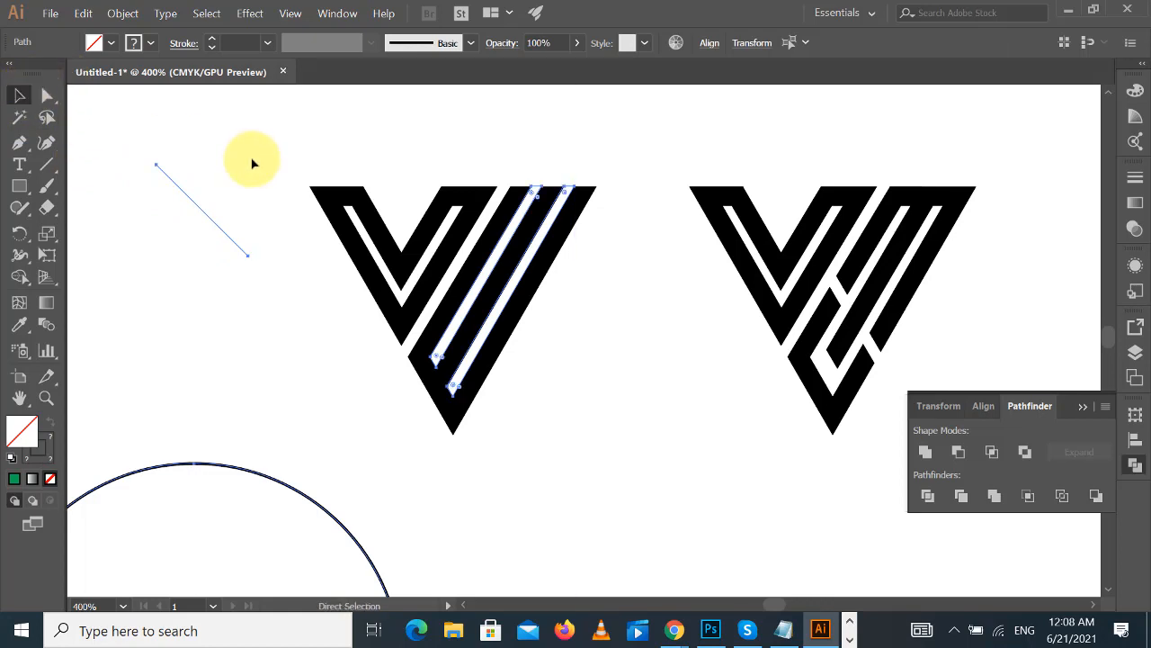
- Exclude the circle, vertical line and outlined triangle from the selection and delete the helper line and unfilled gap pieces
key("ctrl+minus")
key("ctrl+minus")
key("ctrl+minus")
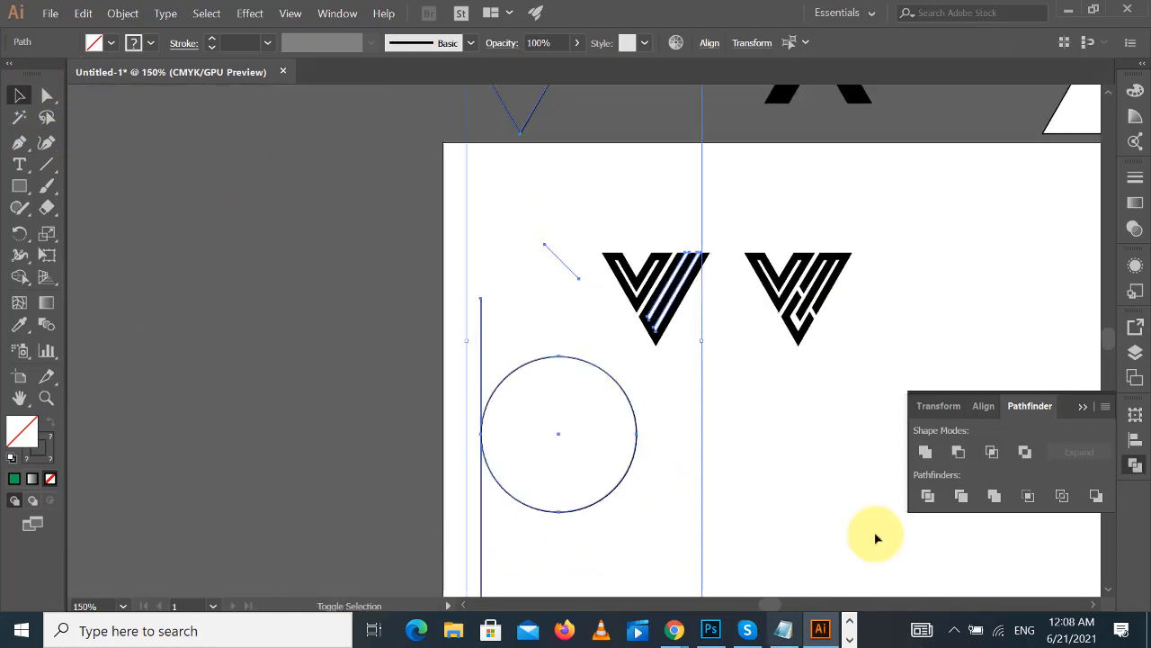
left_click(632, 460, "shift")
scroll(701, 390, "up", 3)
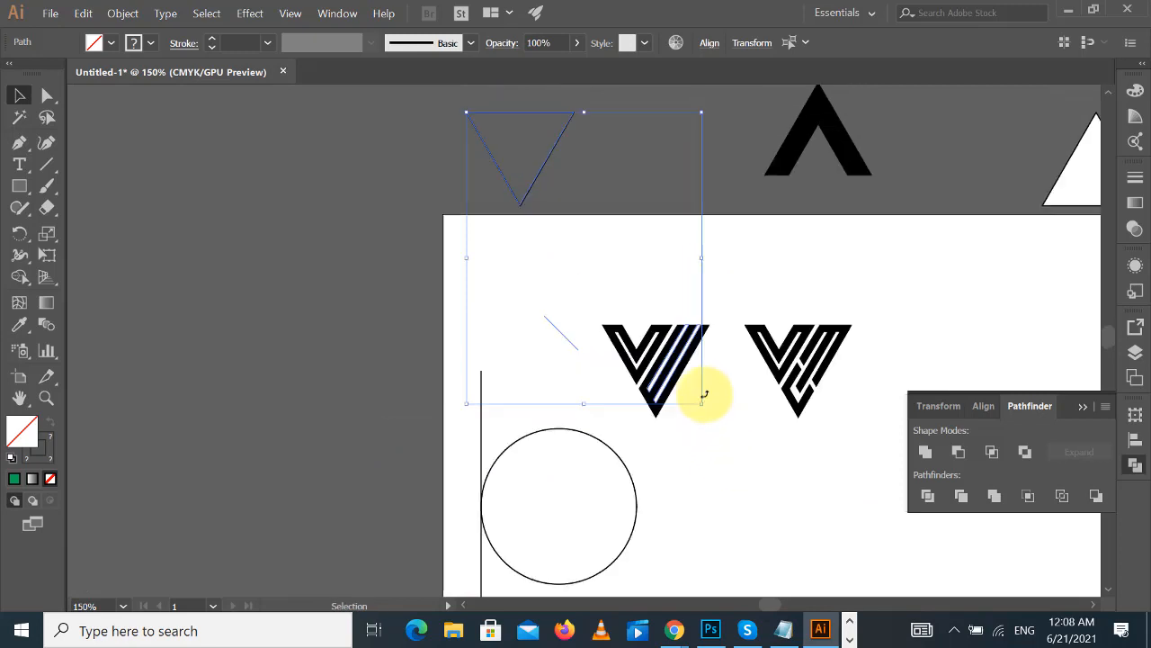
left_click(479, 201, "shift")
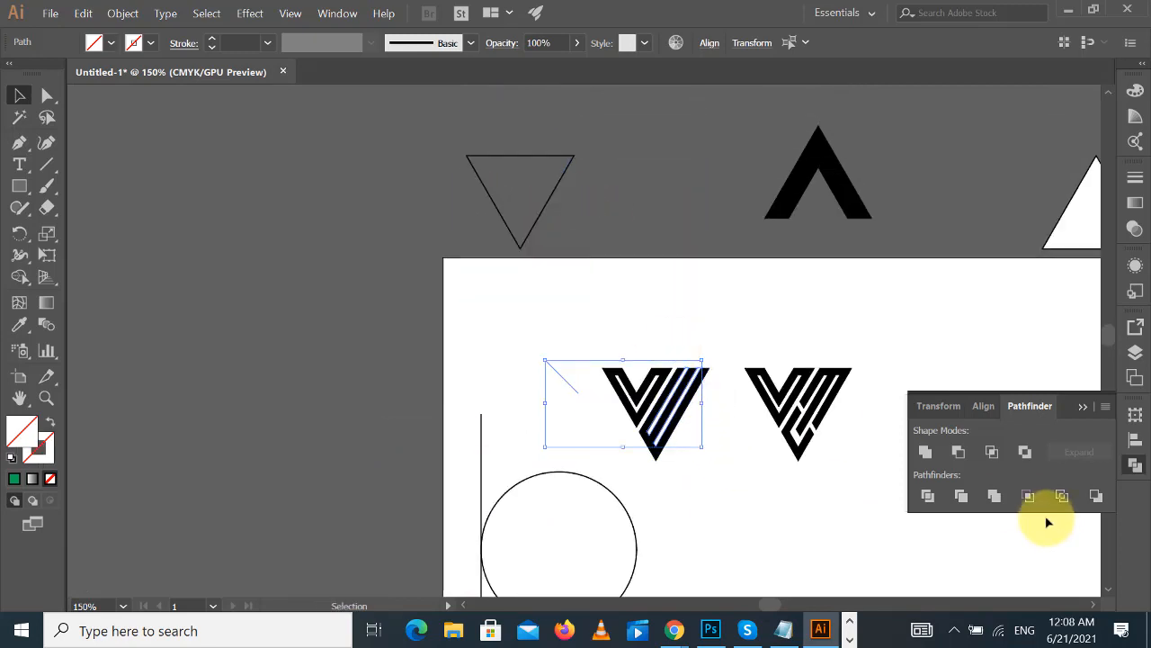
left_click(1048, 521)
key("ctrl+plus")
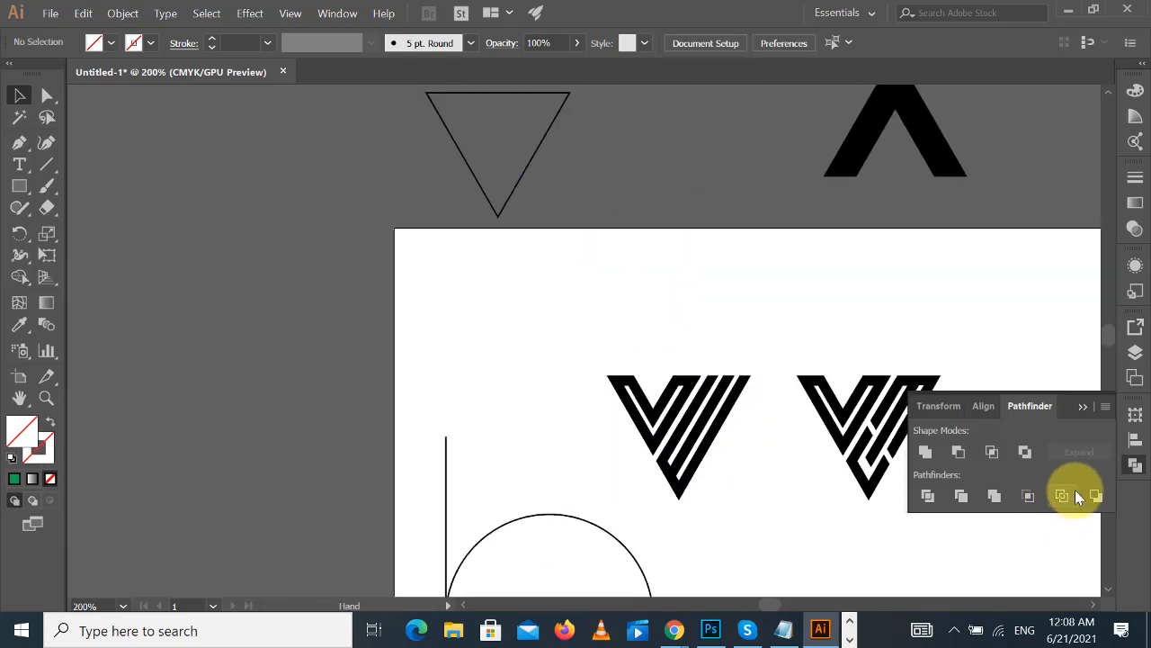
- Select the complete left logo and merge its touching pieces with Pathfinder Unite
left_click_drag(901, 339, 743, 234)
left_click_drag(430, 230, 605, 405)
left_click(926, 453)
left_click(914, 333)
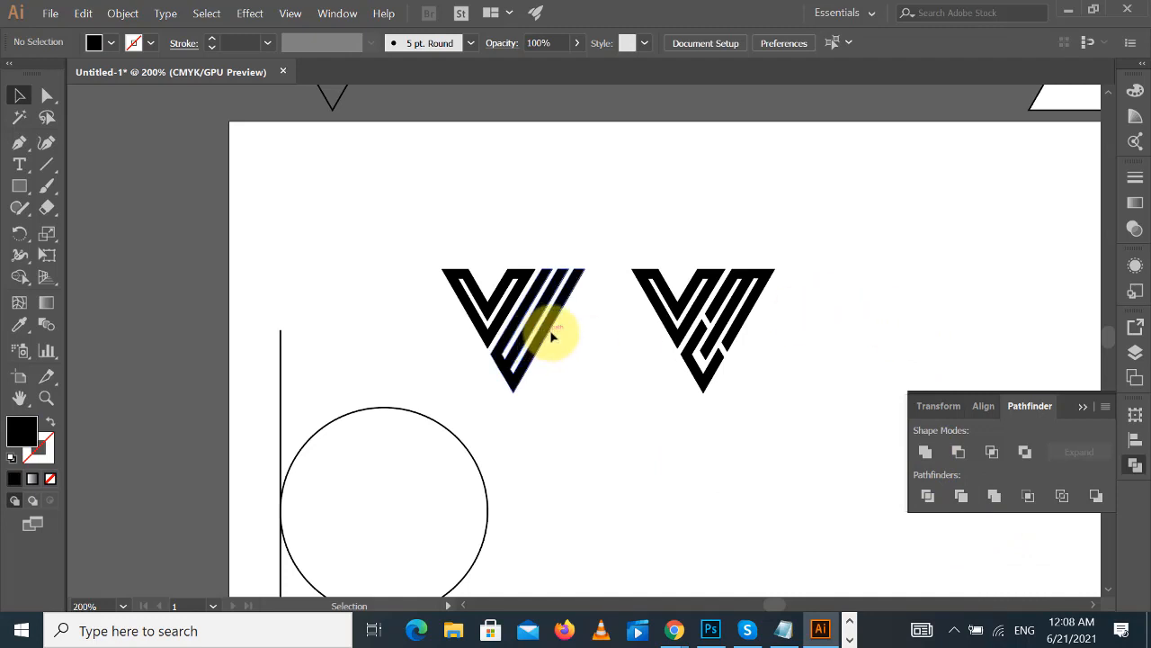
- Draw a horizontal line from the upper inner corner of the left logo's V gap across to the neighbouring slanted bar
key("ctrl+plus")
key("ctrl+plus")
key("ctrl+plus")
left_click_drag(560, 335, 581, 311)
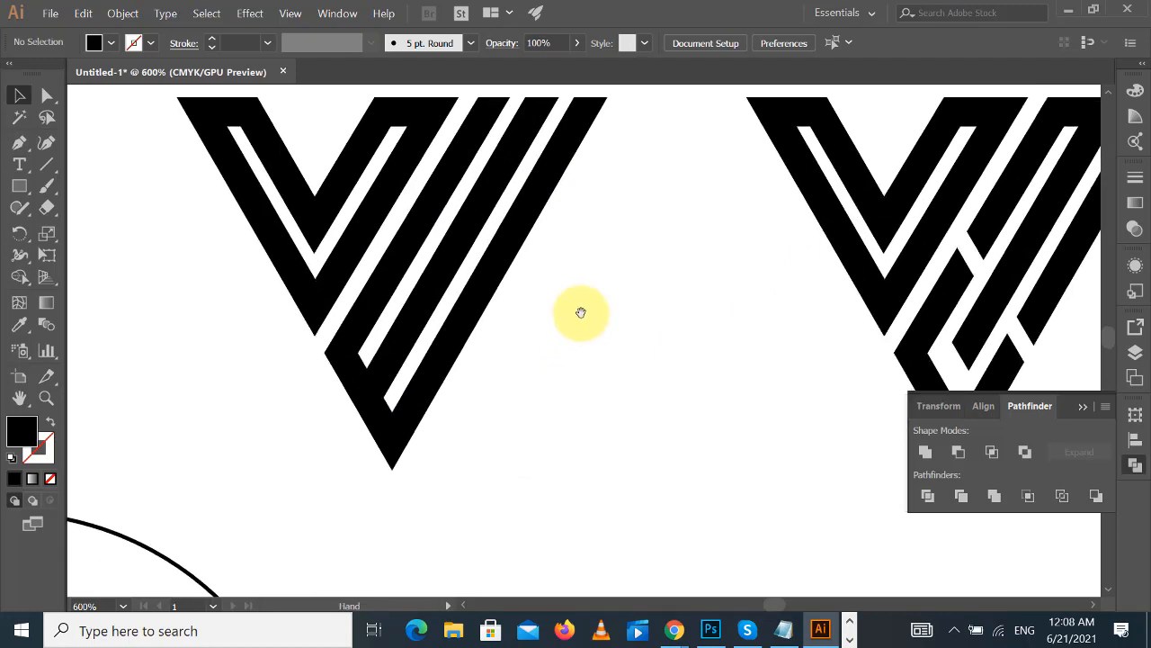
left_click_drag(685, 301, 725, 372)
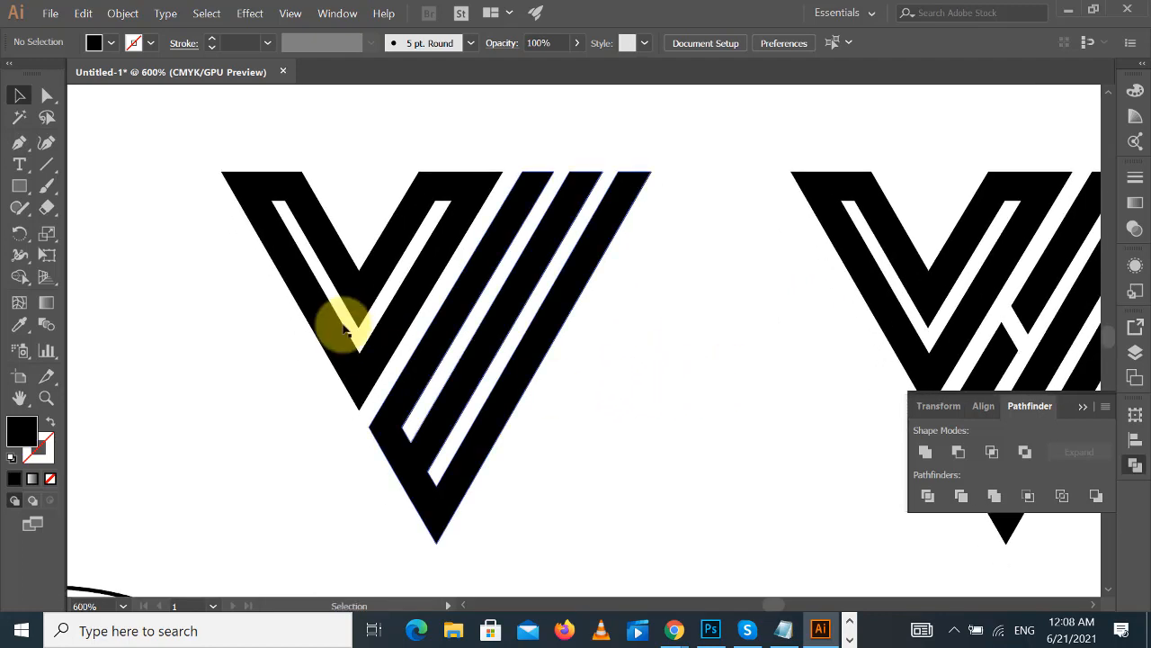
left_click(37, 170)
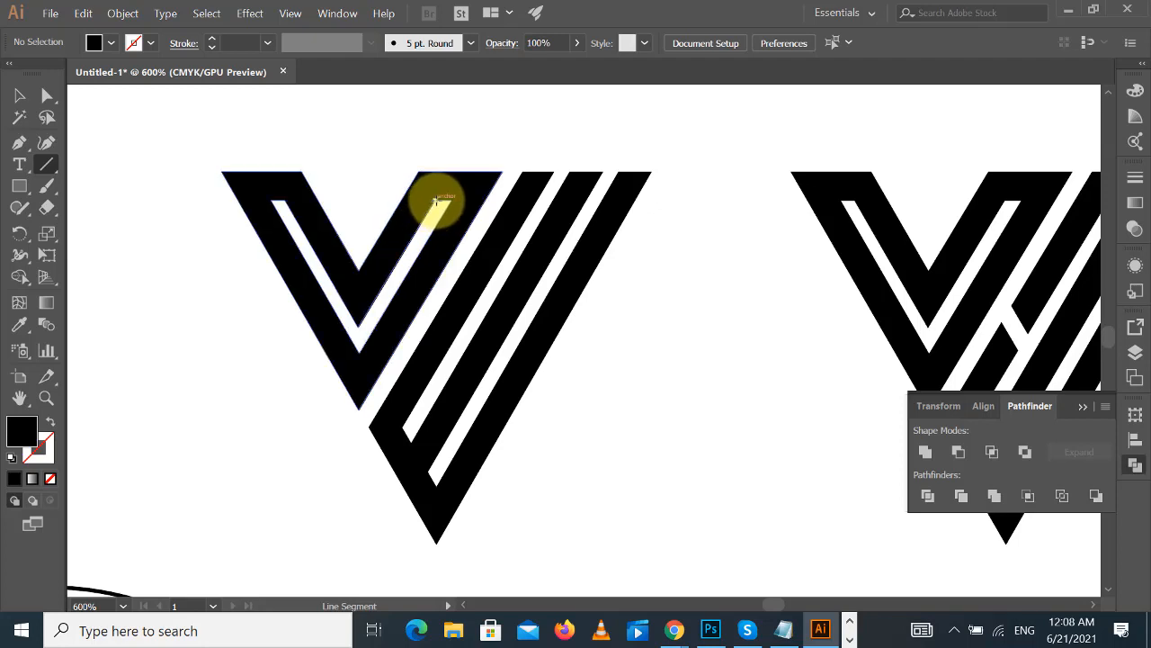
left_click_drag(437, 199, 517, 200)
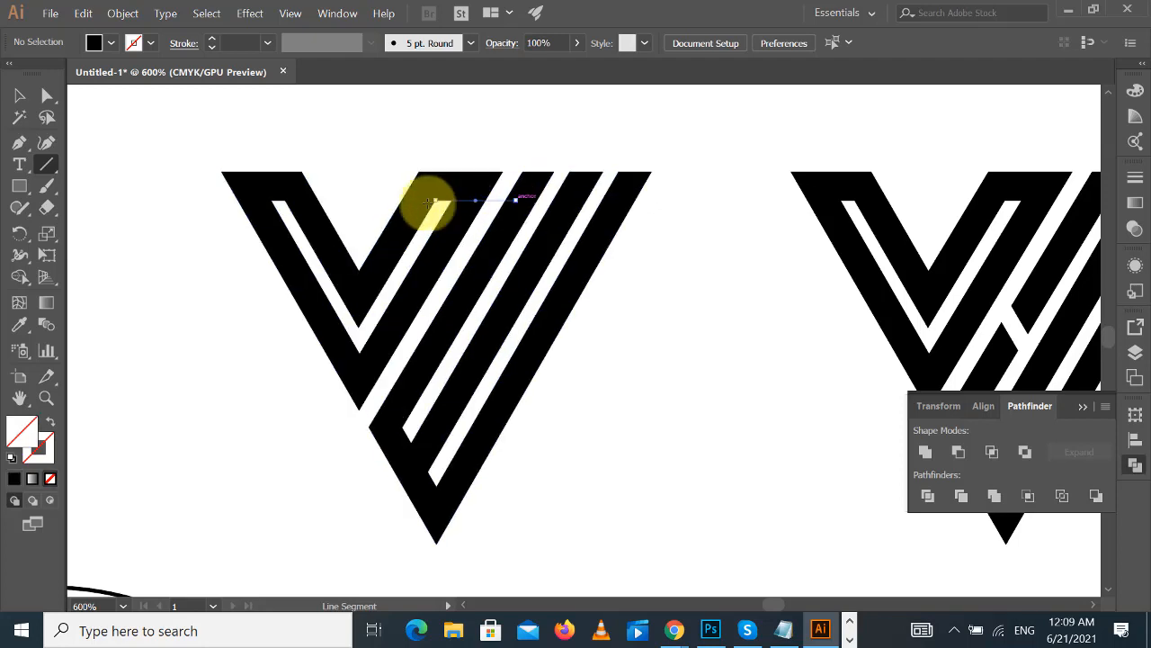
- Copy the horizontal line one gap width lower, and duplicate the line pair across the left arm of the left logo's V
left_click(20, 96)
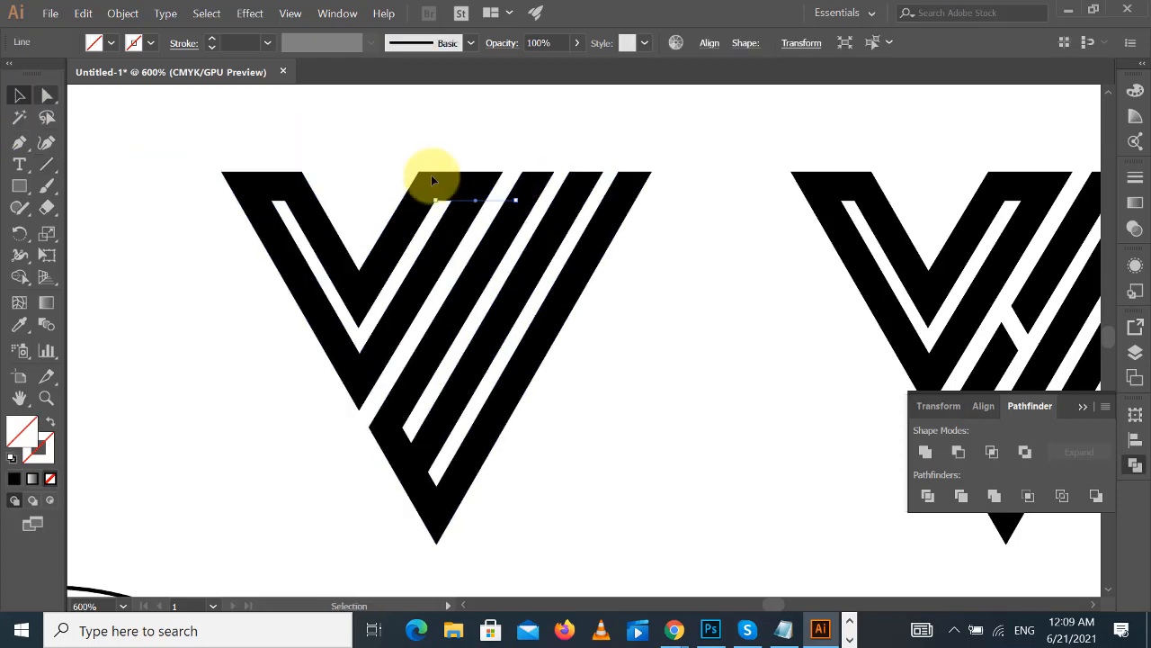
left_click_drag(501, 200, 332, 202)
left_click(492, 202, "shift")
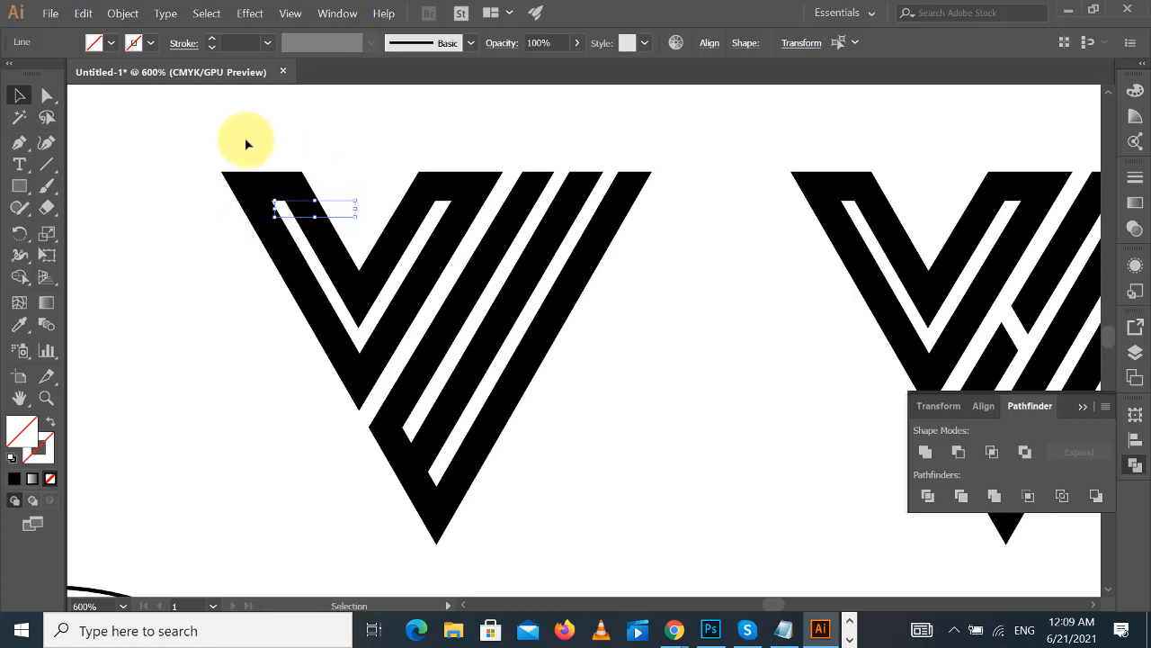
- Select the left logo with the helper lines and use Shape Builder to extend the V gap through the strips between the lines
left_click_drag(247, 144, 576, 288)
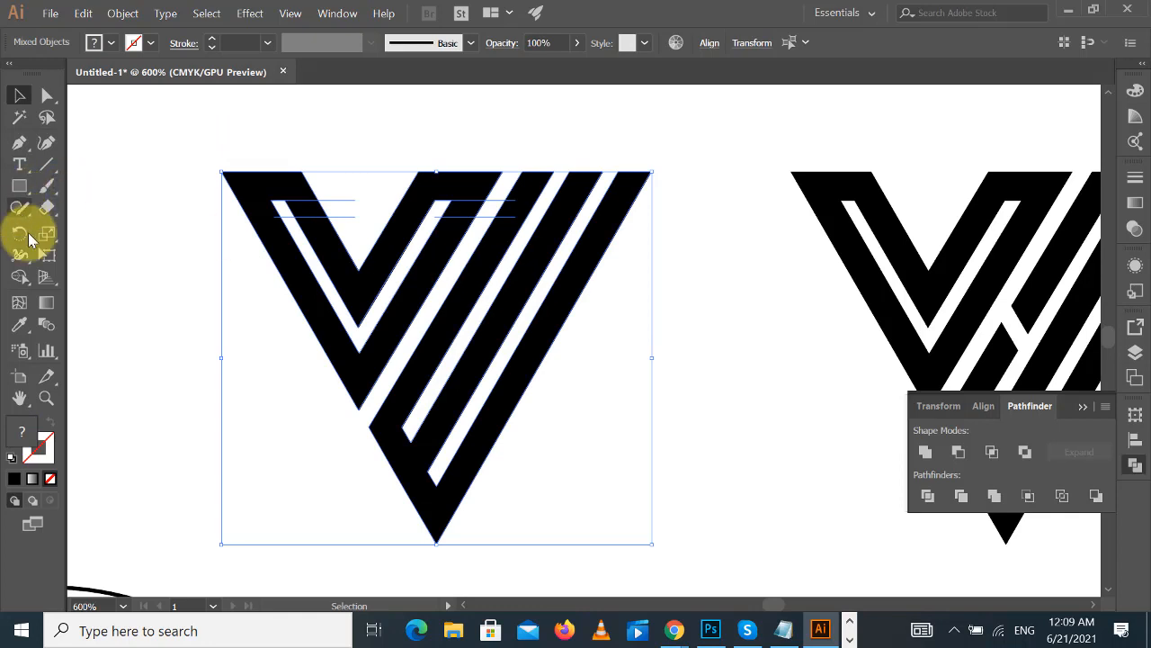
left_click(19, 276)
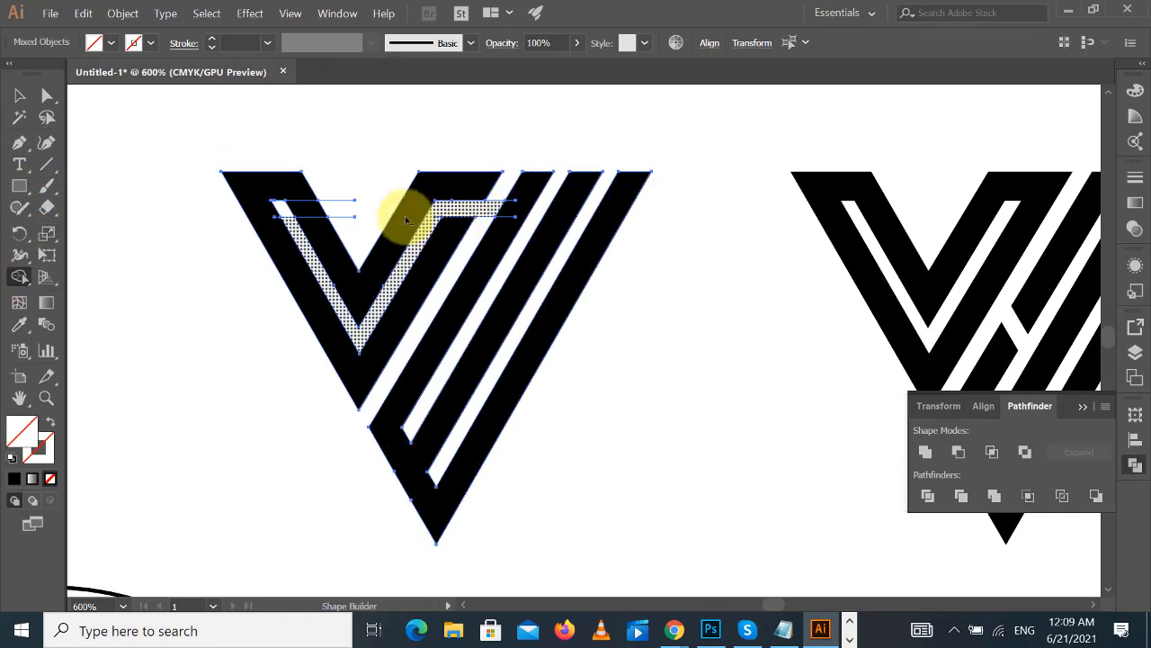
left_click(19, 96)
left_click(334, 129)
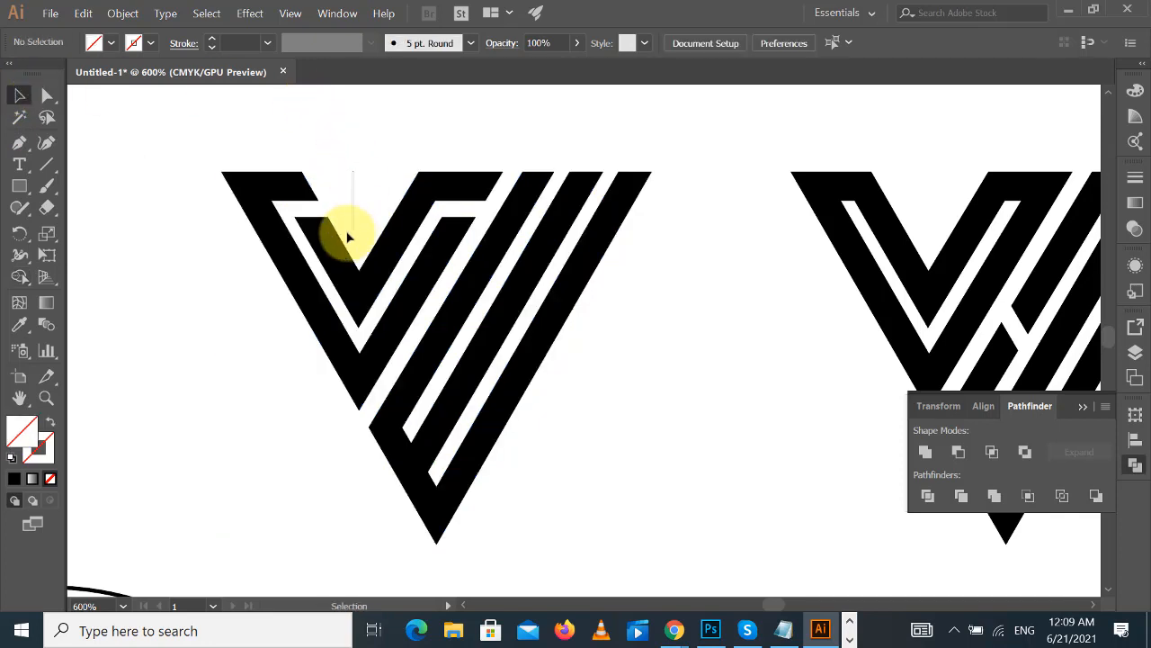
- Delete the leftover helper lines and unfilled pieces around both horizontal cuts in the left logo
left_click_drag(347, 232, 345, 236)
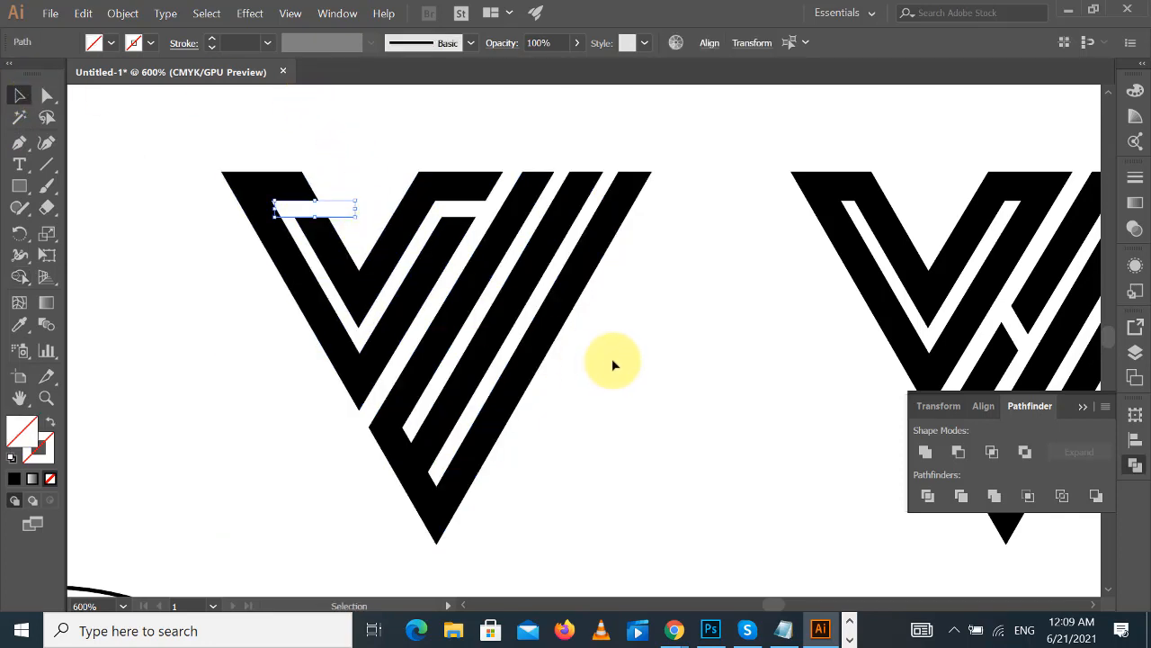
key("Delete")
left_click(493, 205)
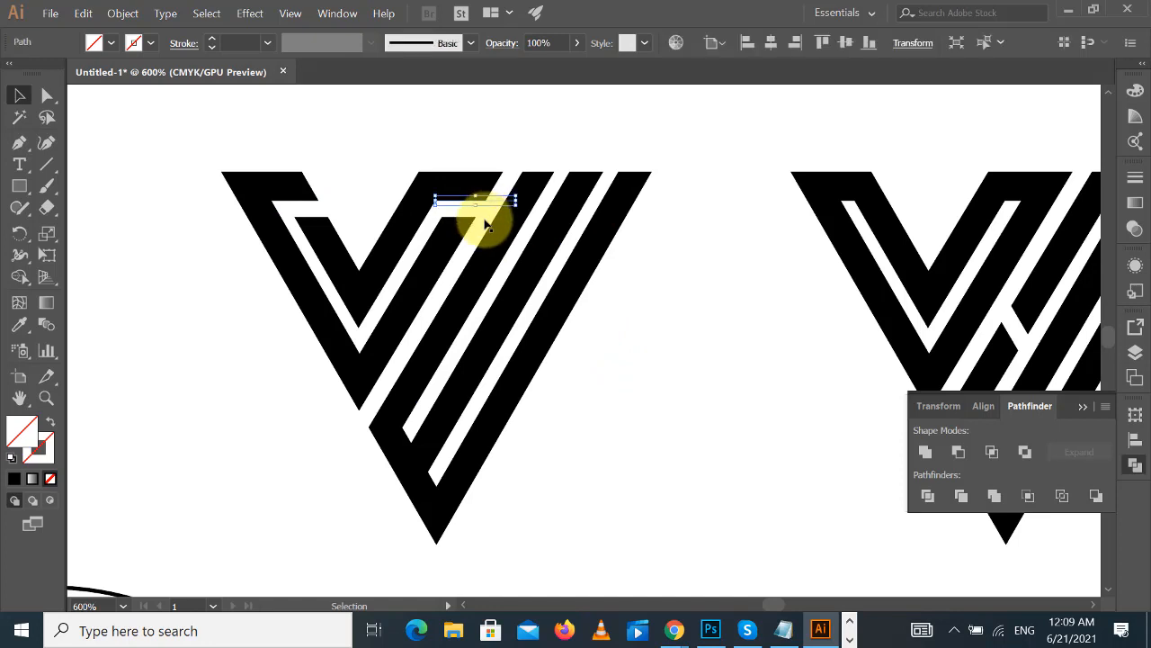
key("Delete")
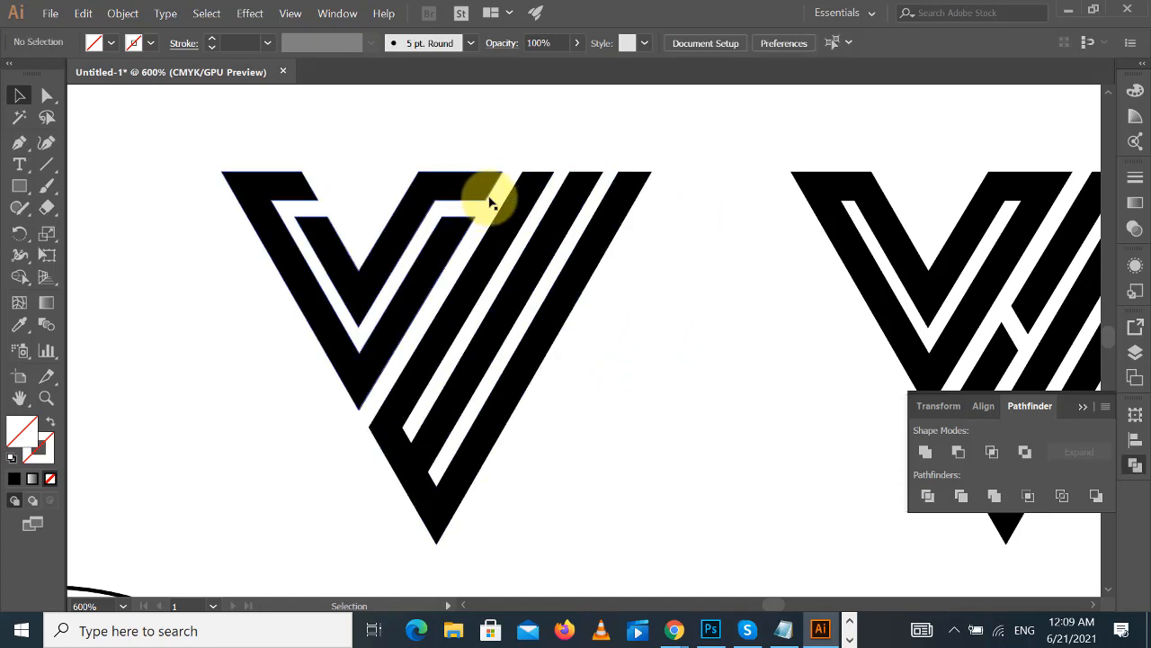
- Select the complete left logo and unite its pieces with Pathfinder Unite
key("ctrl+minus")
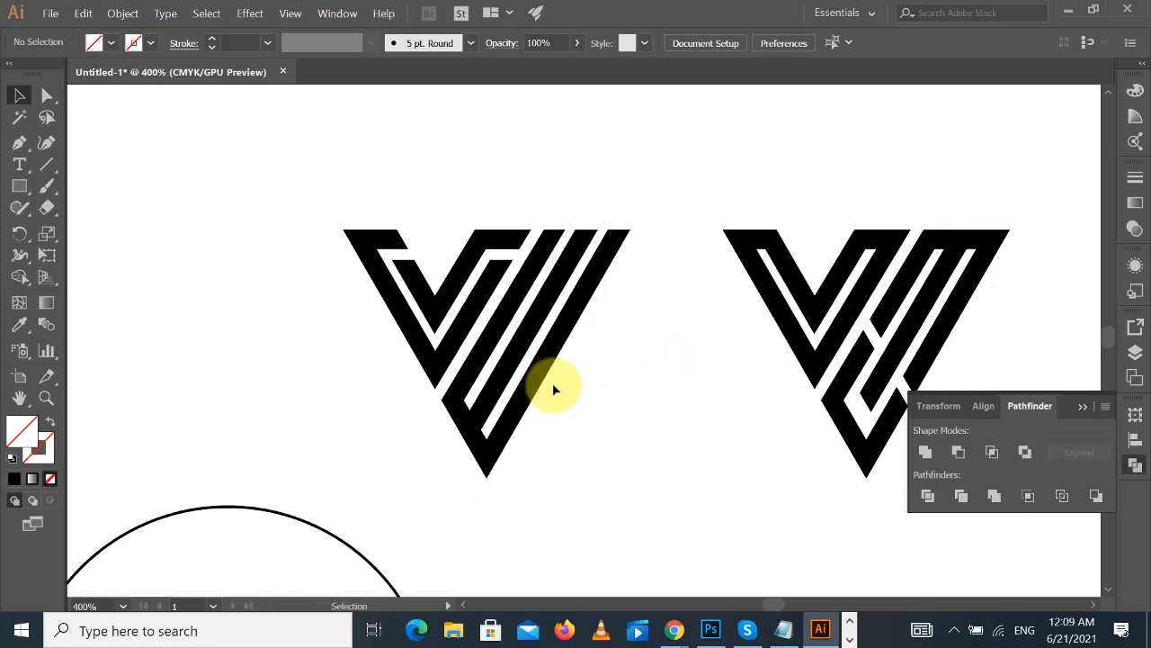
left_click_drag(308, 175, 634, 436)
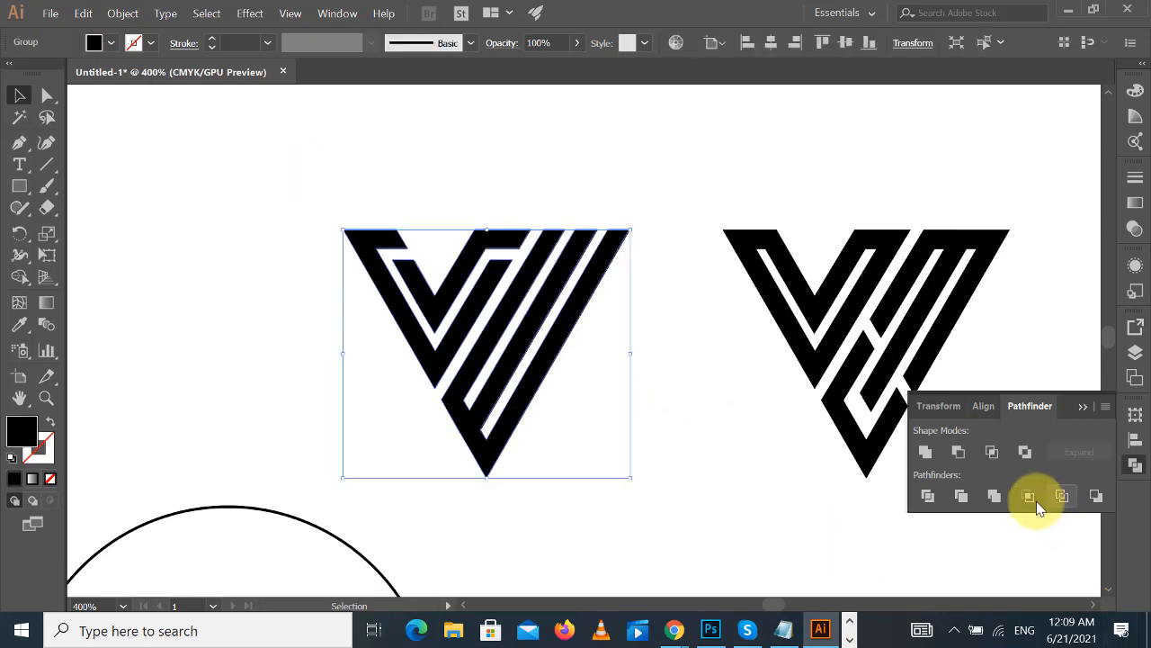
left_click(930, 454)
left_click(675, 483)
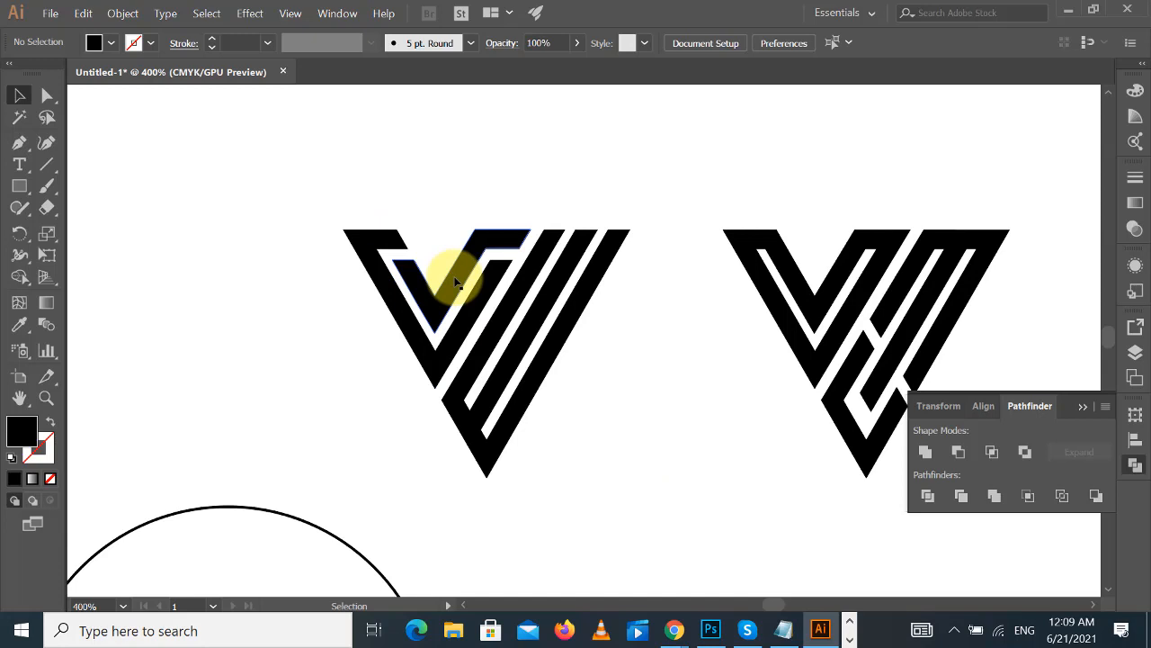
left_click(478, 306)
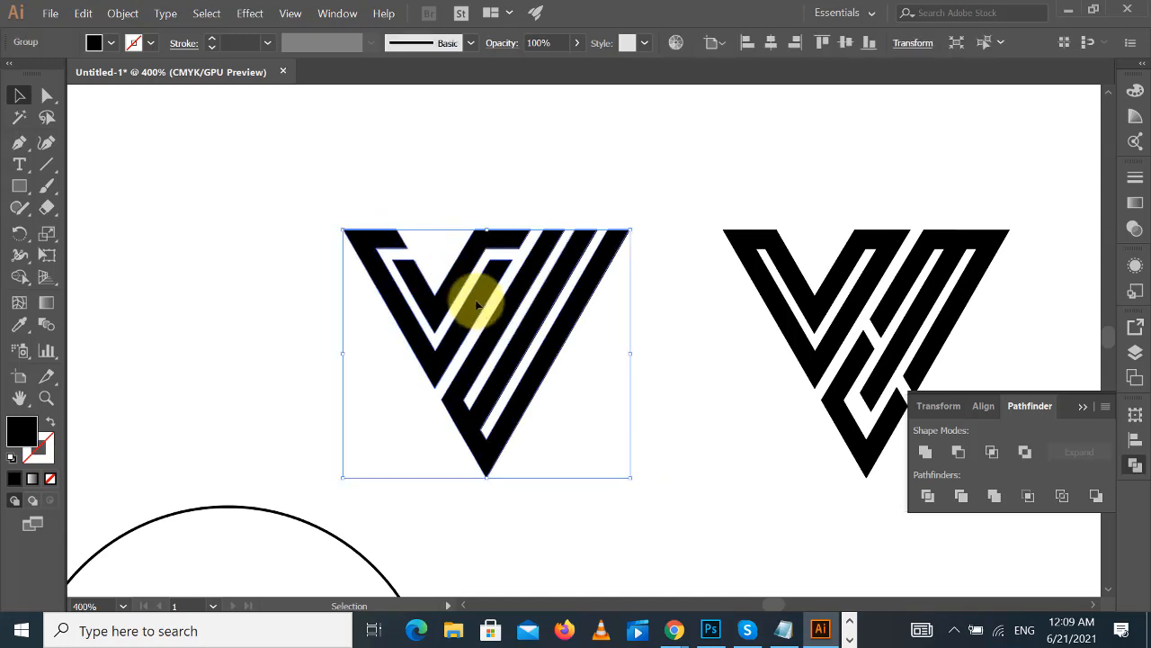
left_click(672, 351)
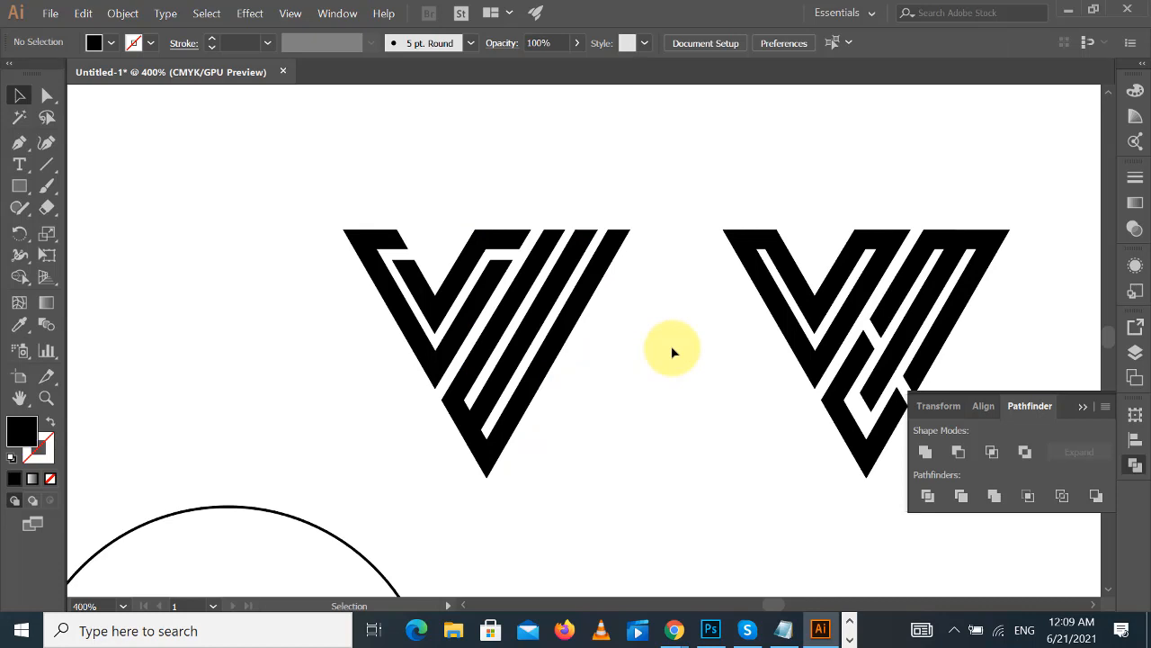
left_click(46, 96)
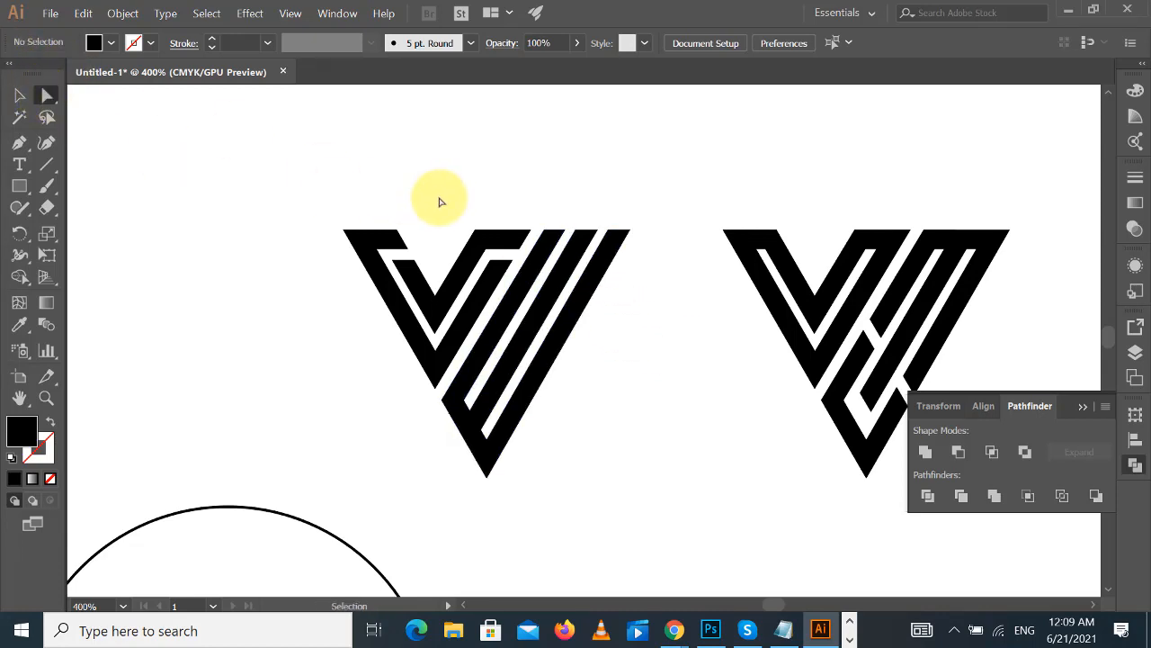
key("ctrl+minus")
key("ctrl+minus")
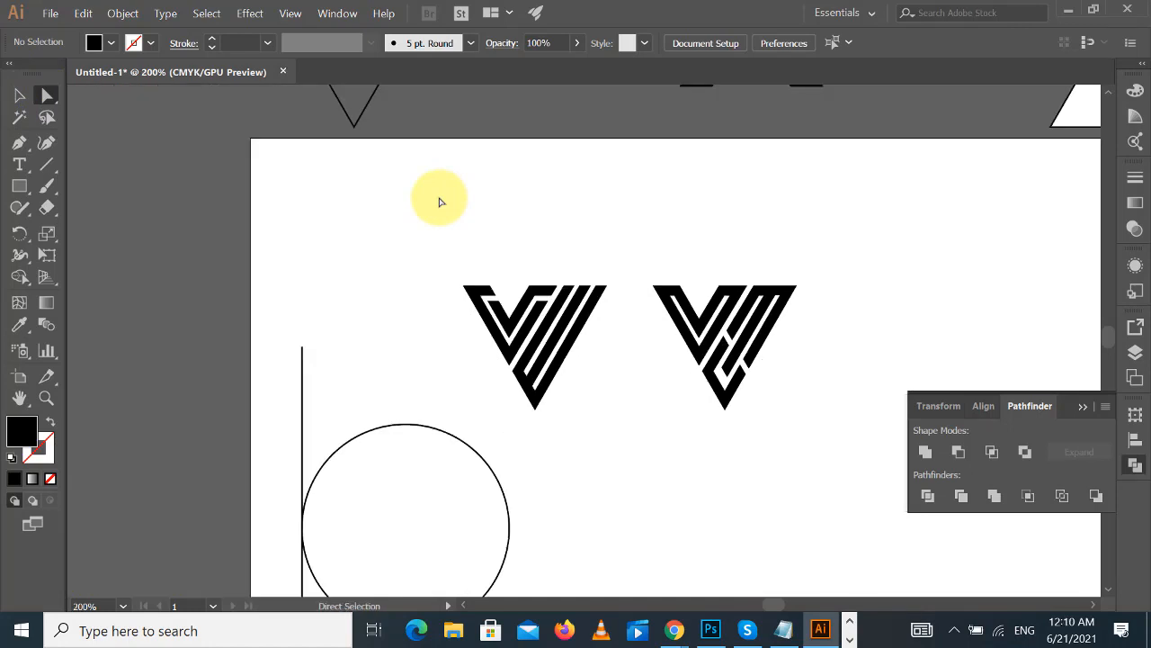
left_click(20, 96)
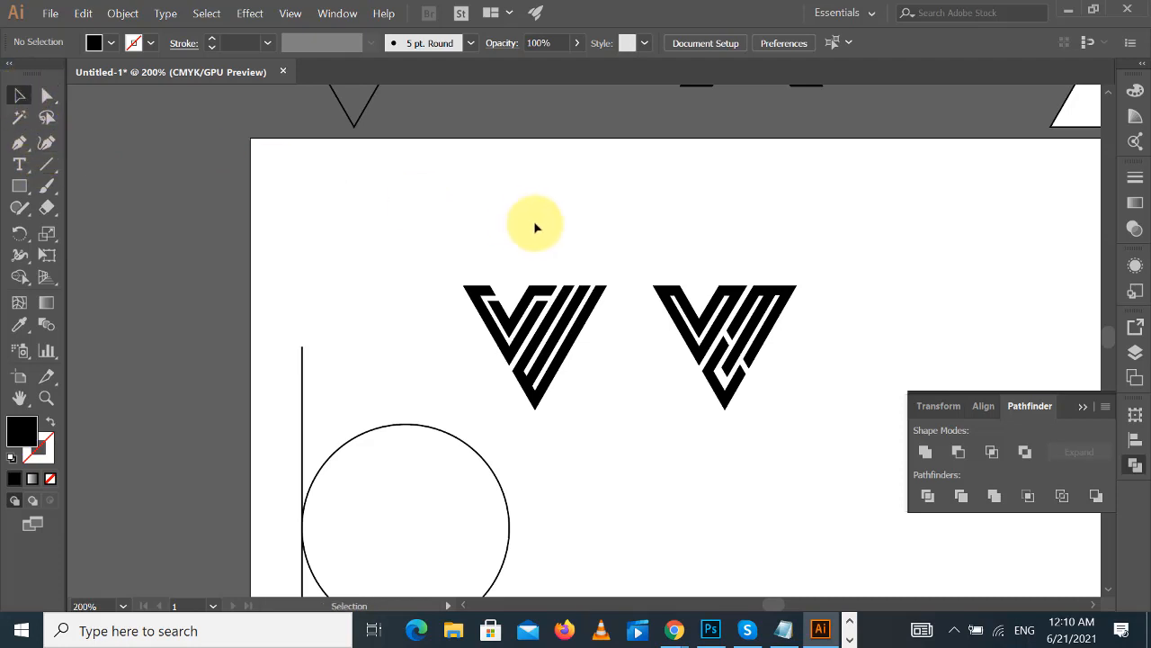
scroll(535, 270, "down", 2)
left_click(534, 306)
left_click(565, 334)
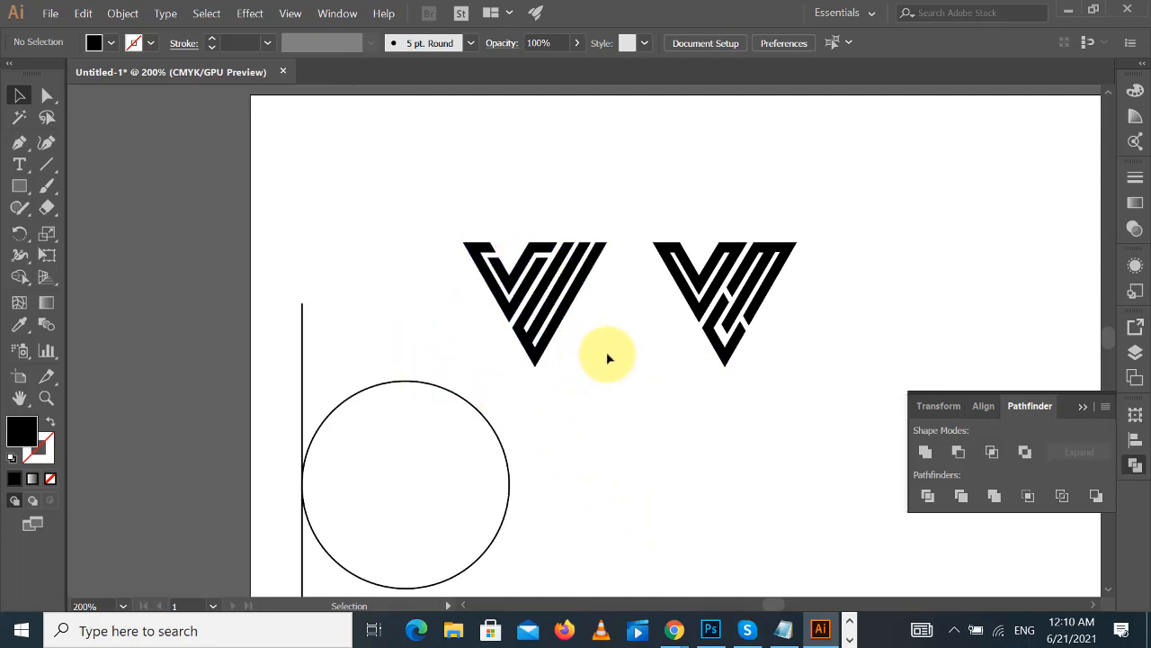
- Reselect the left logo and apply Pathfinder Unite to it once more
left_click_drag(442, 226, 609, 341)
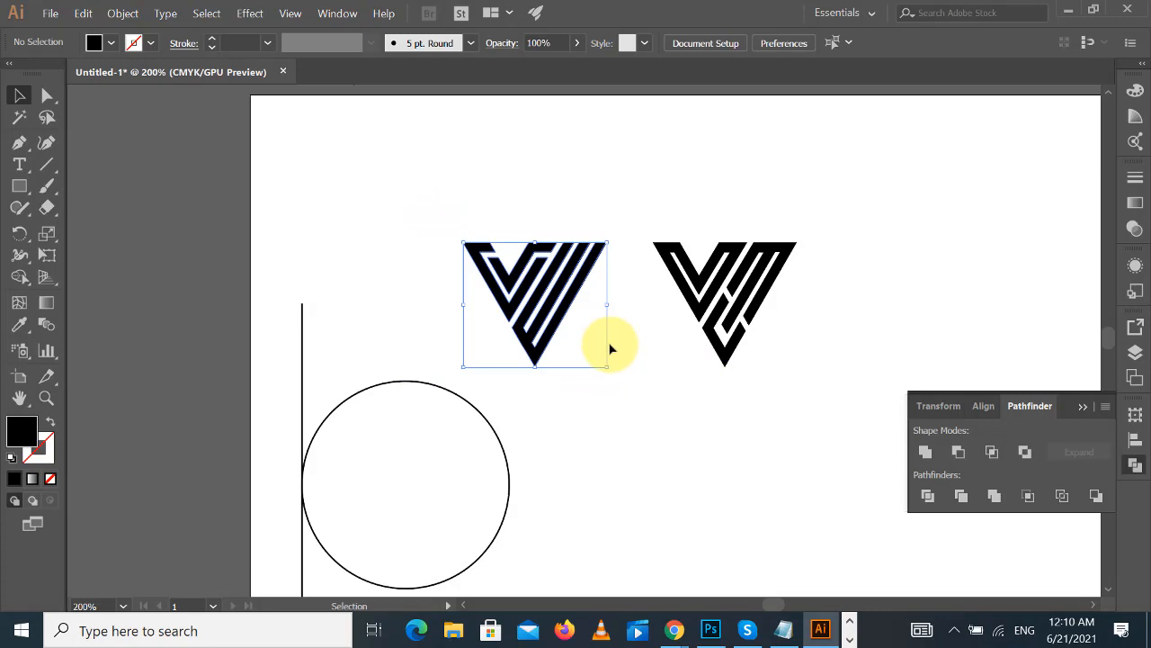
left_click(922, 453)
left_click(825, 437)
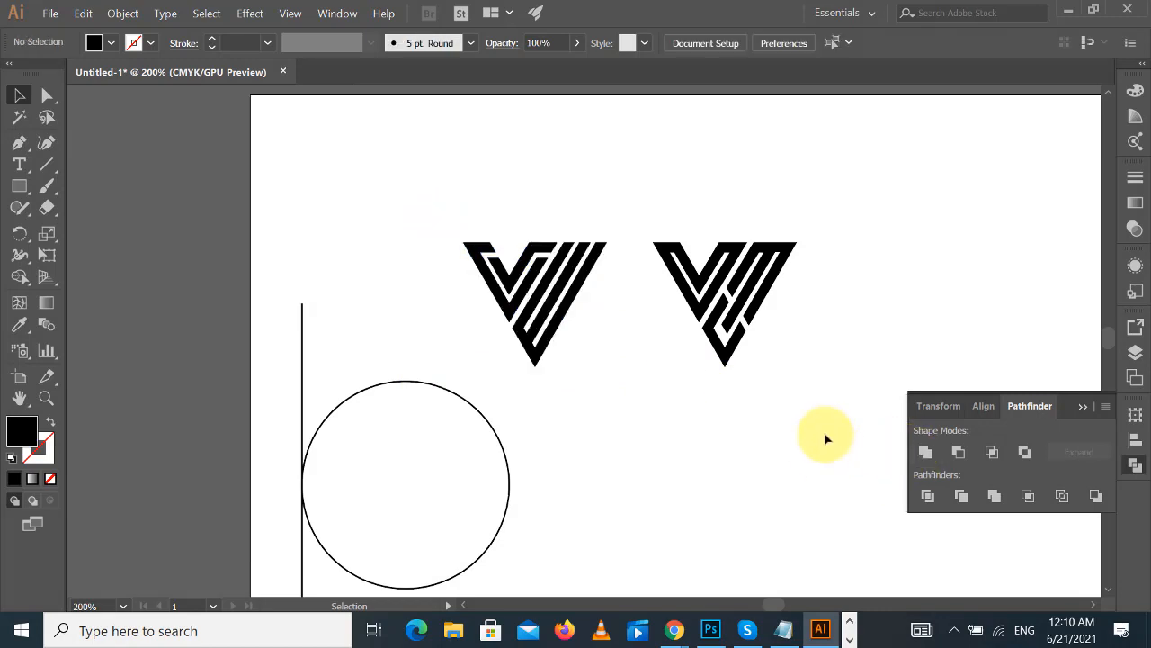
- Change the whole left logo's fill to the dark blue swatch and deselect it
left_click(567, 266)
left_click(112, 47)
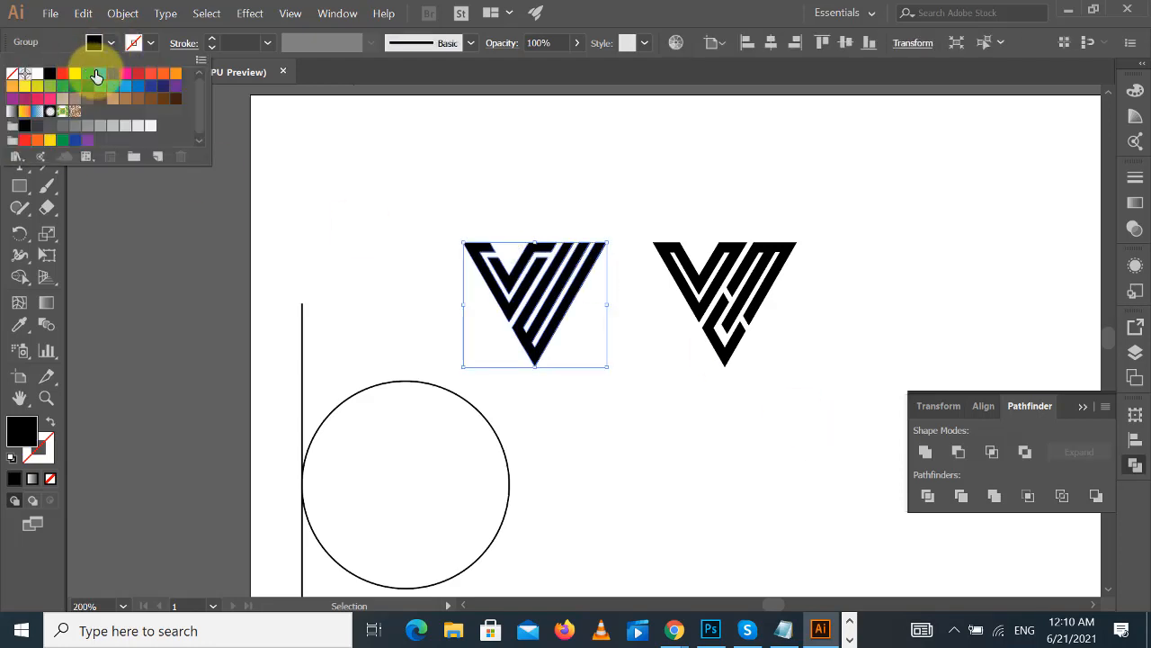
left_click(125, 85)
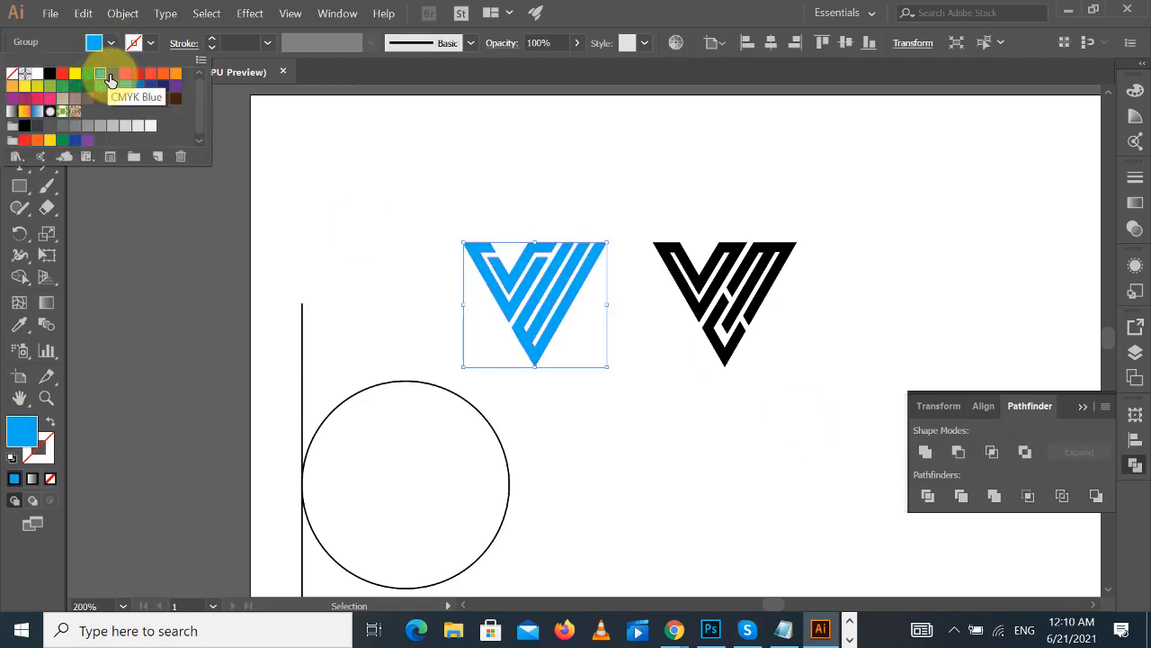
left_click(150, 85)
left_click(556, 193)
- Select only the outer V stripe of the left logo and recolour its fill to a neutral mid grey with the Color Picker
left_click(47, 96)
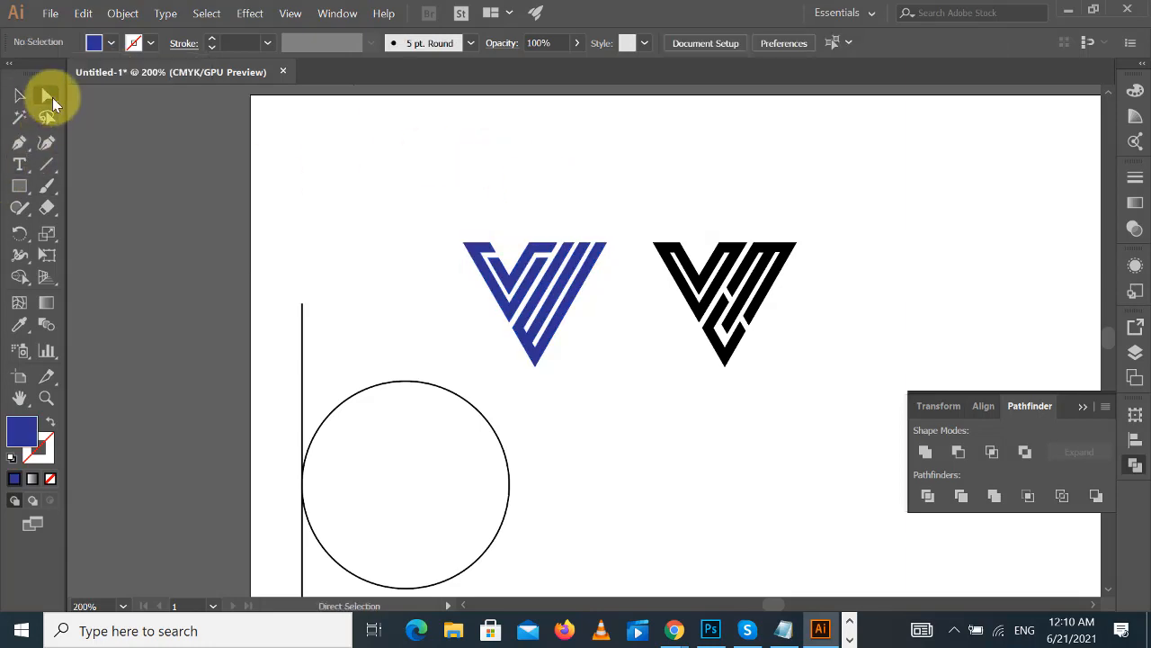
left_click(503, 300)
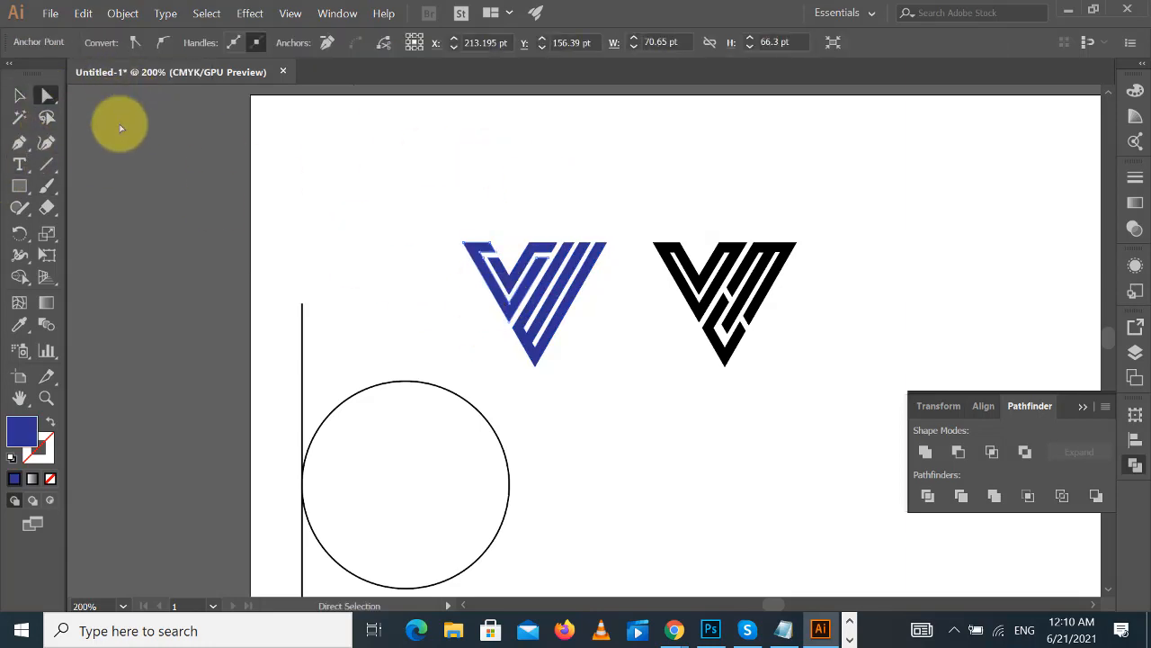
double_click(19, 432)
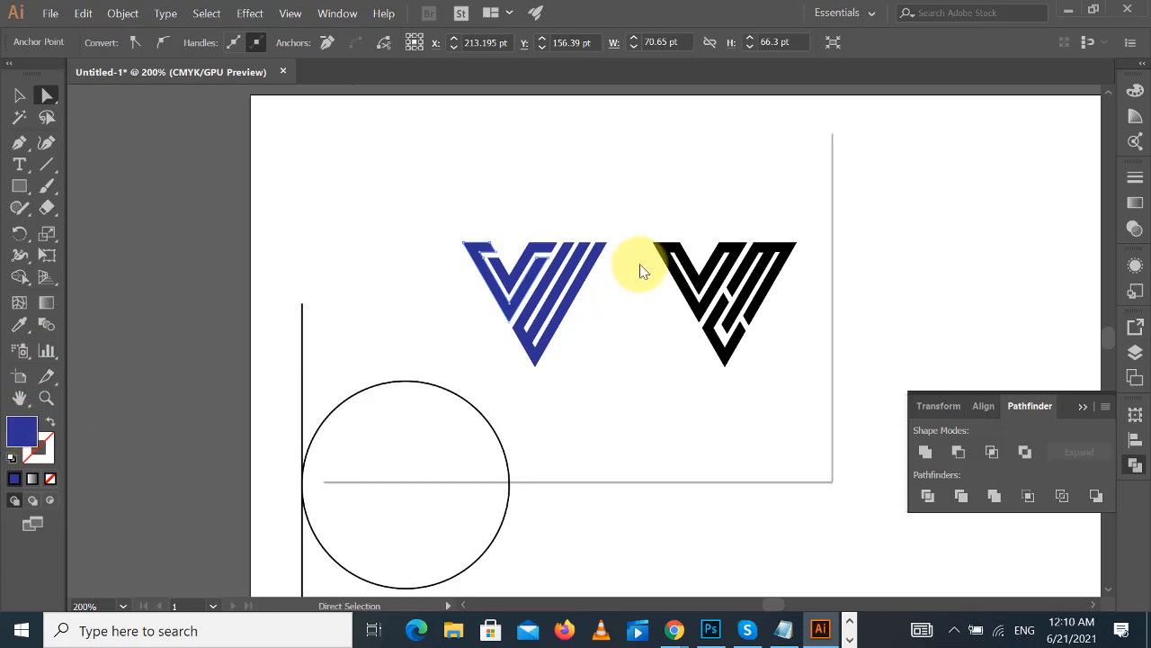
left_click(595, 240)
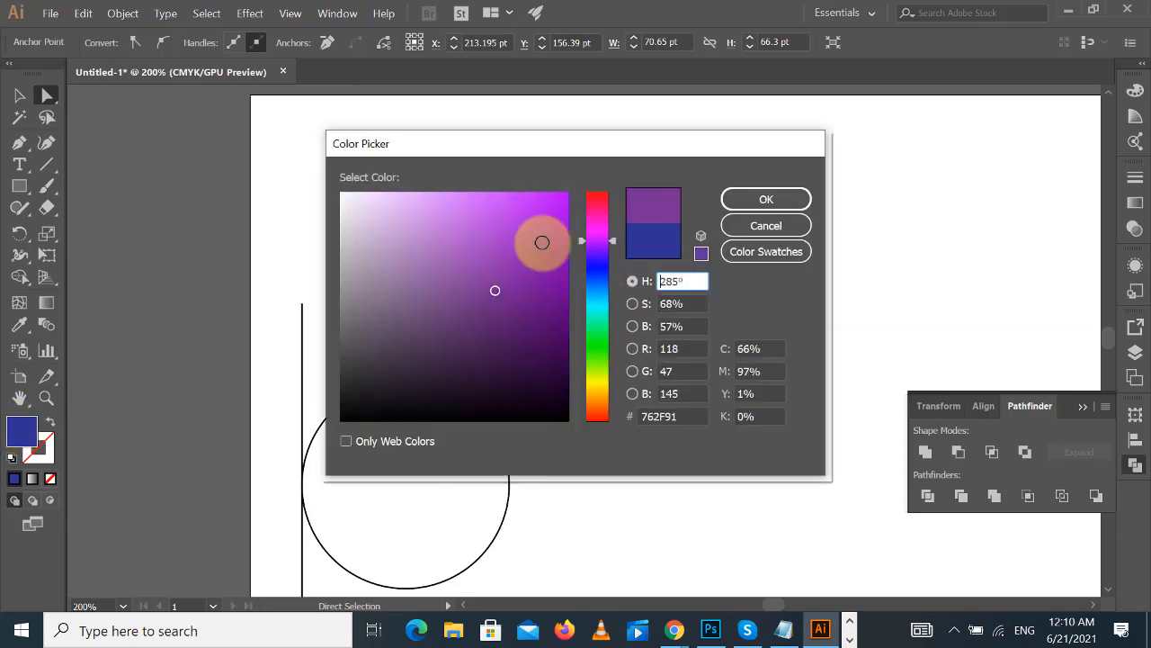
left_click(517, 242)
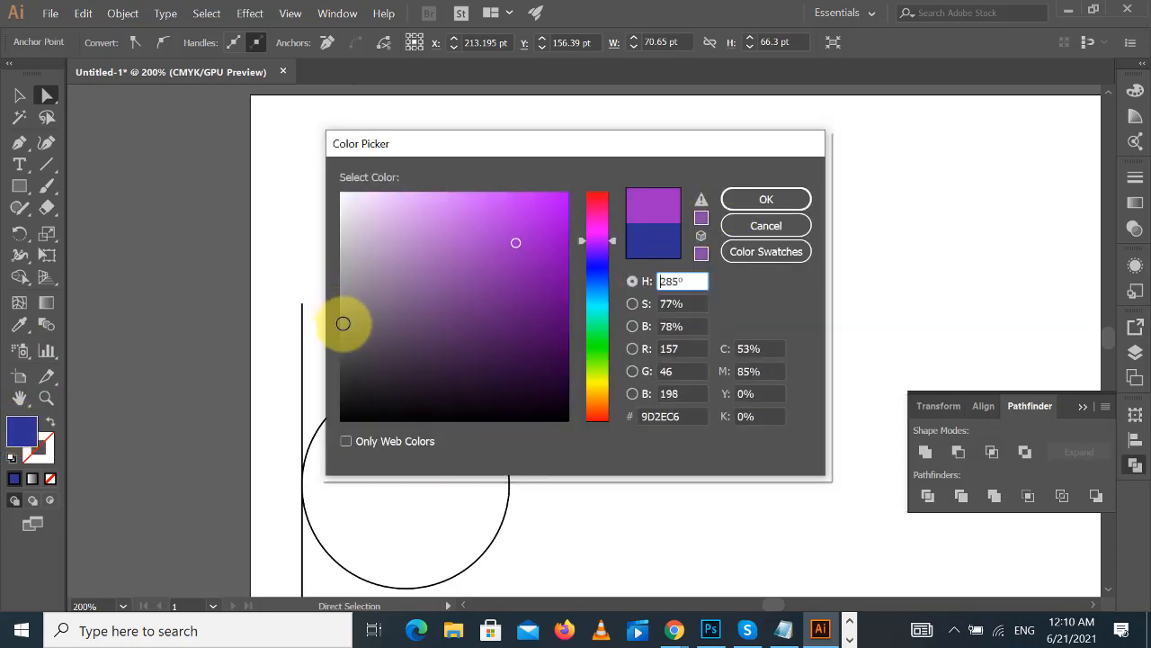
left_click(342, 326)
left_click(763, 207)
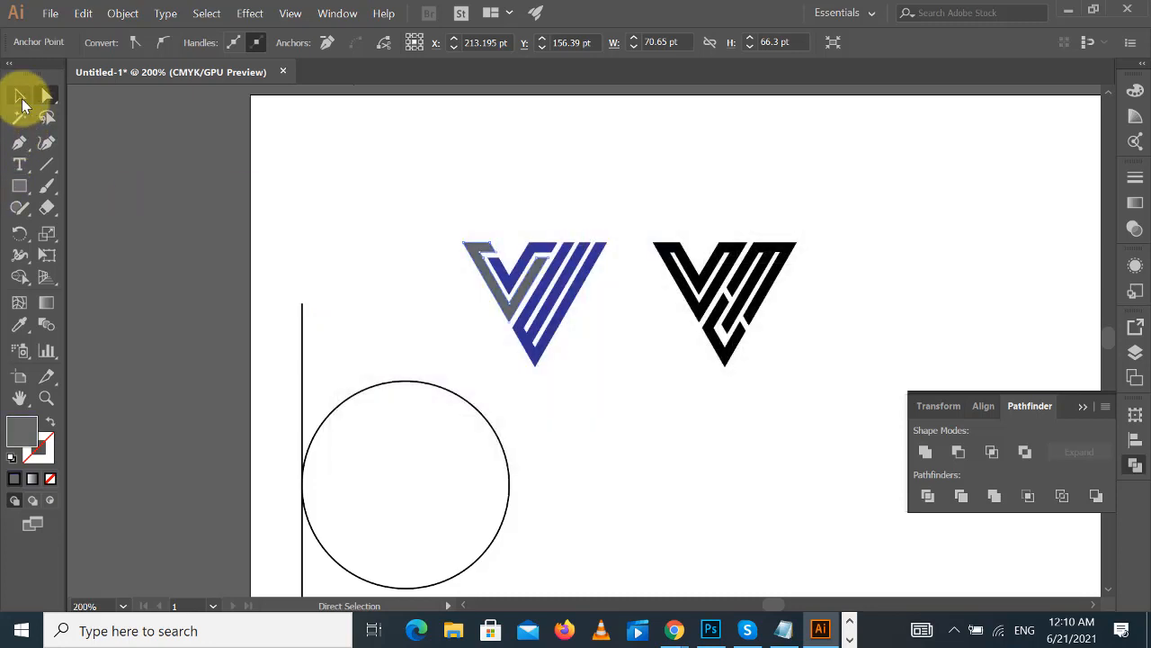
left_click(20, 95)
left_click(454, 164)
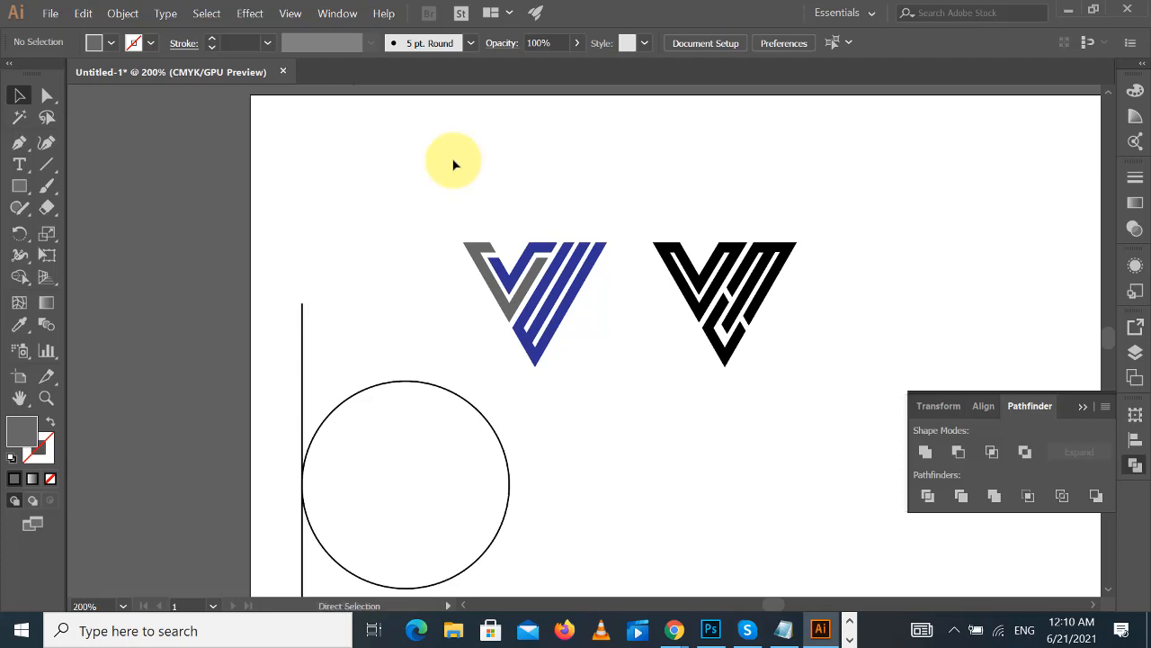
- Select the black right logo and apply the left logo's dark blue fill to it with the Eyedropper
key("ctrl+minus")
left_click_drag(768, 226, 611, 196)
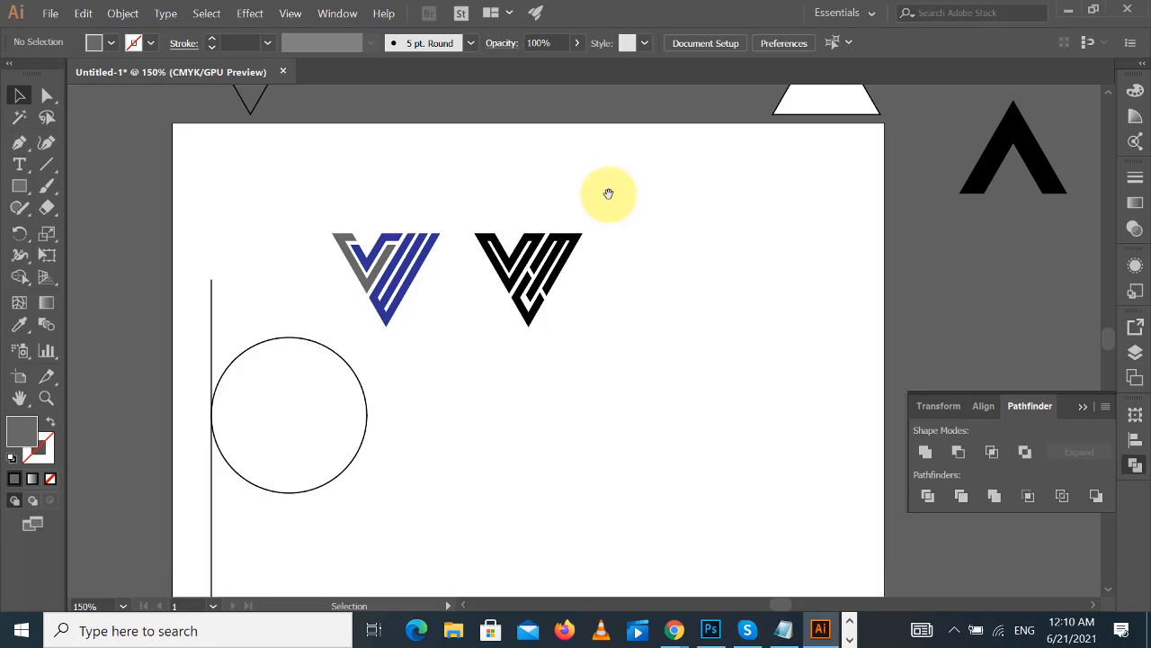
key("ctrl+plus")
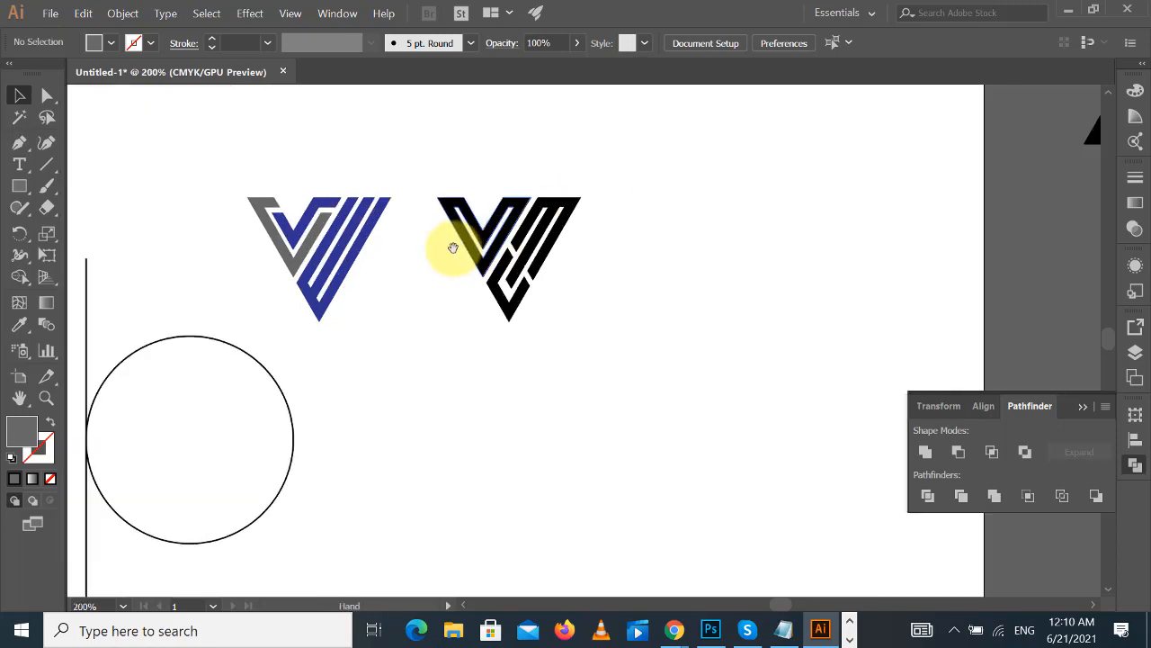
left_click_drag(450, 244, 553, 249)
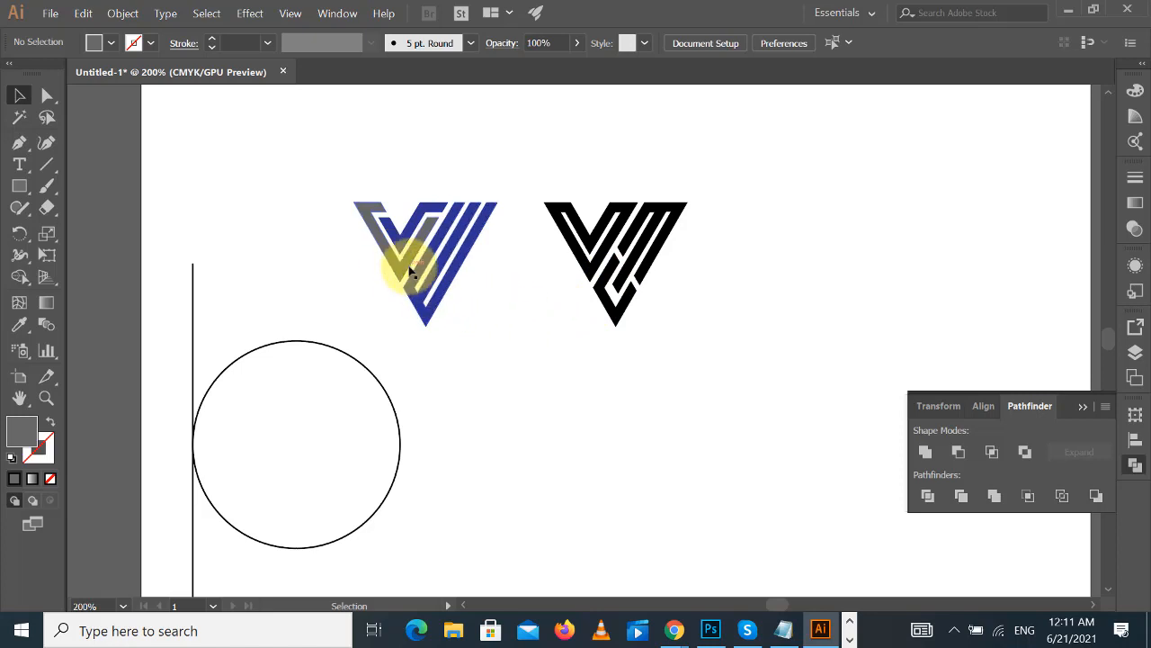
left_click(604, 261)
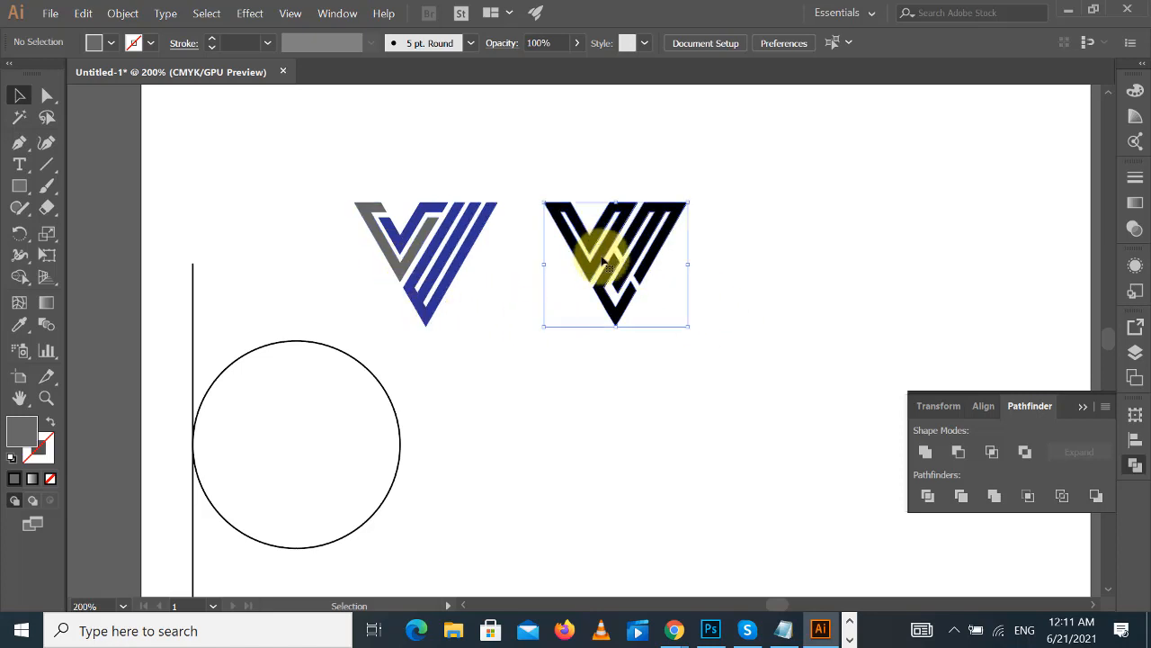
left_click(19, 325)
left_click(477, 263)
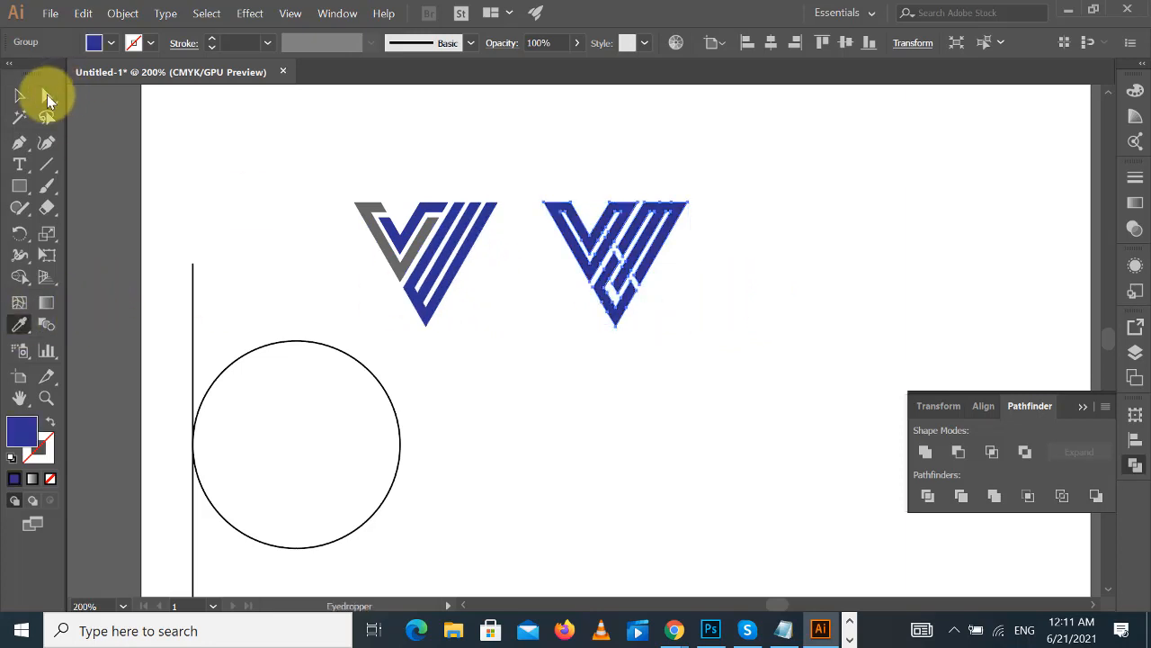
- Select only the lower hook-shaped piece of the right logo and sample the grey of the left logo's V stripe onto it
left_click(48, 99)
left_click(684, 128)
left_click(617, 319)
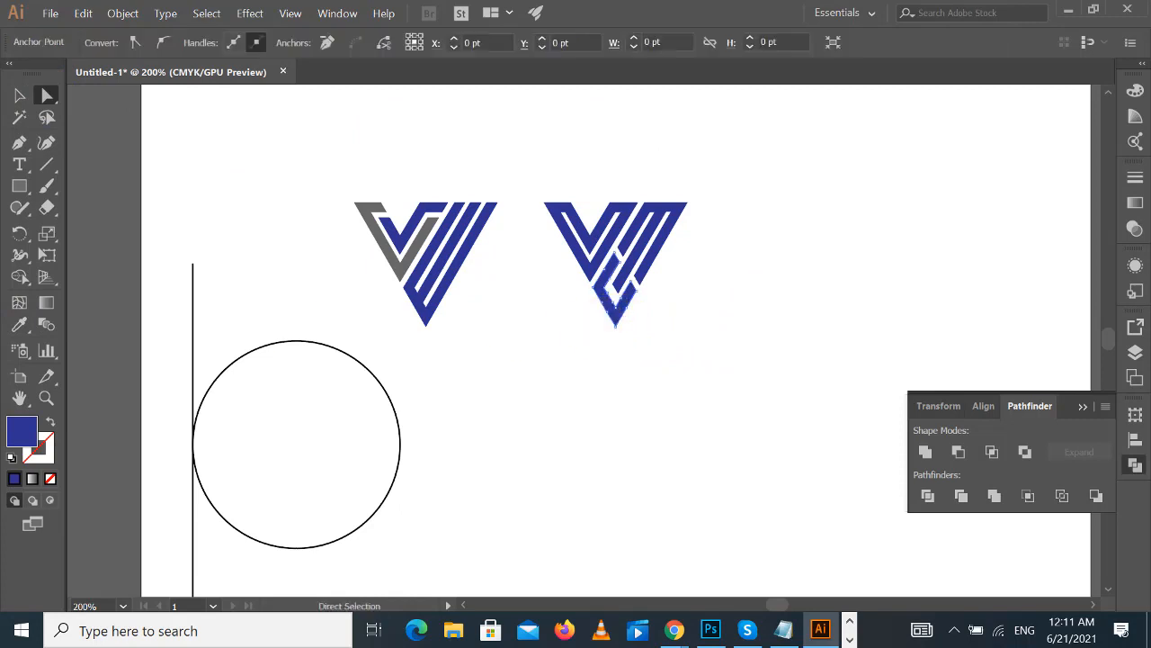
left_click(19, 325)
left_click(405, 225)
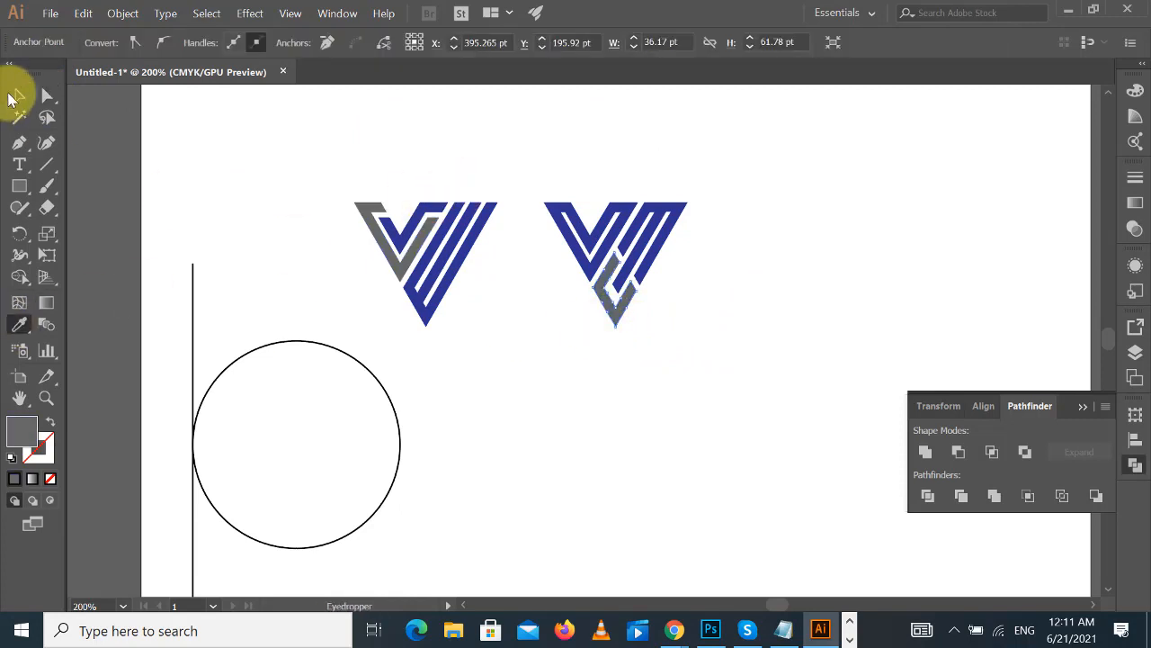
- Deselect the recoloured logo and duplicate the first logo, placing the copy beyond the second one in the same row
left_click(16, 96)
left_click(890, 206)
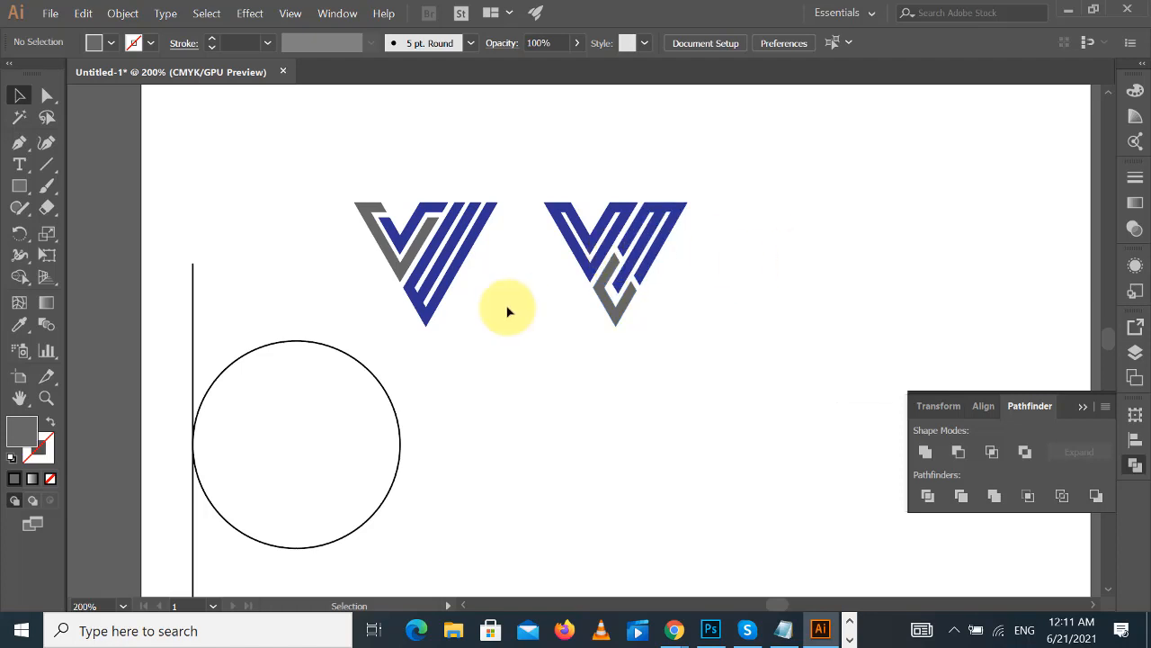
left_click_drag(442, 278, 380, 458)
key("ctrl+plus")
key("ctrl+plus")
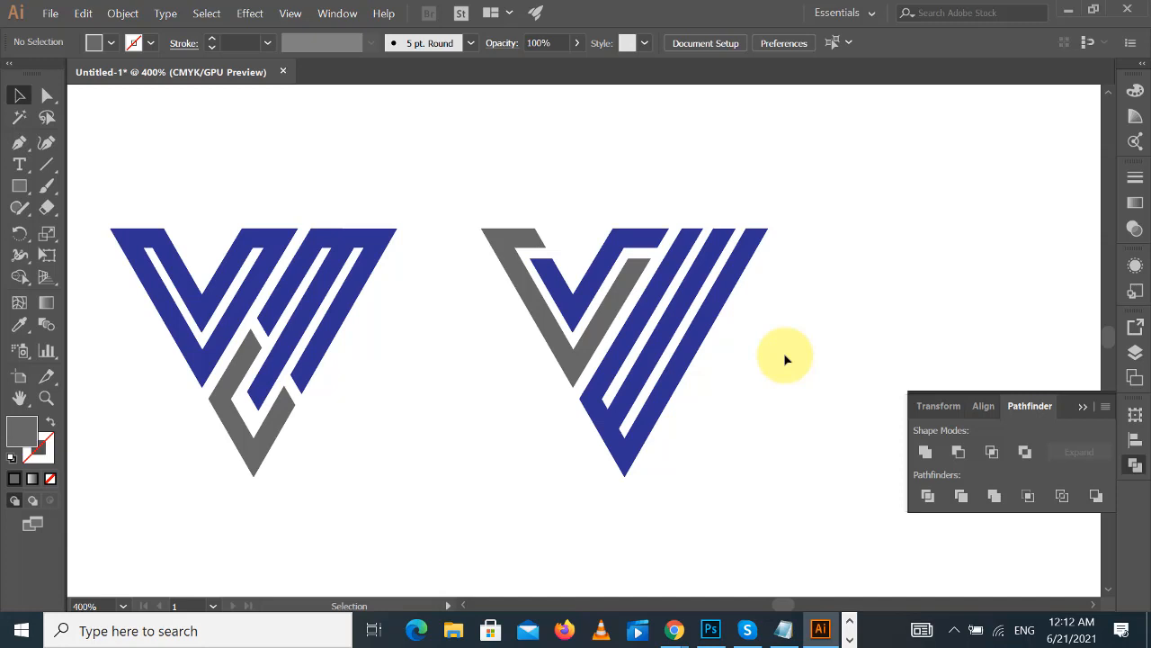
key("ctrl+minus")
key("ctrl+minus")
key("ctrl+minus")
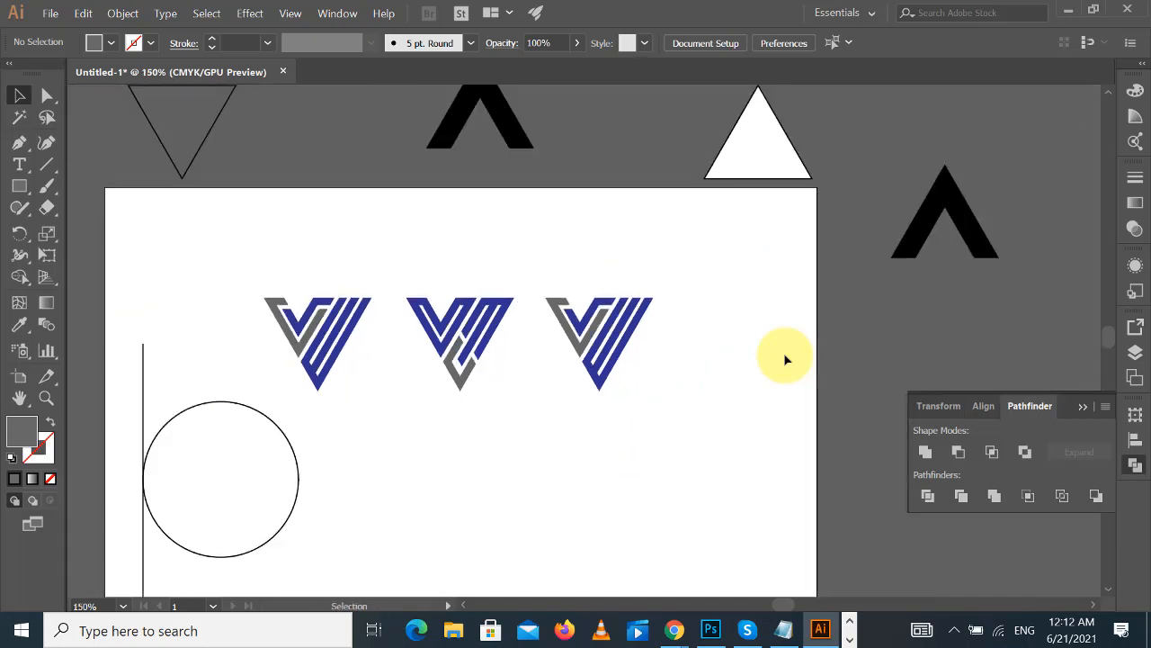
left_click_drag(750, 354, 738, 306)
key("ctrl+plus")
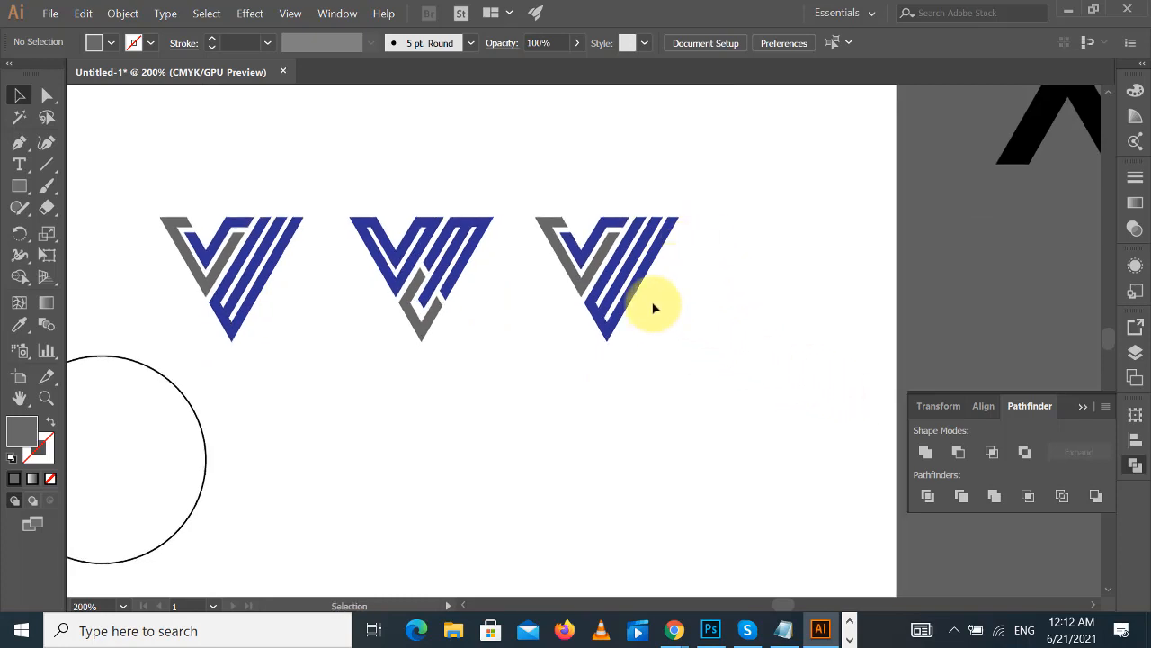
- Duplicate the second logo to the end of the row as a fourth logo and deselect it
left_click(447, 264)
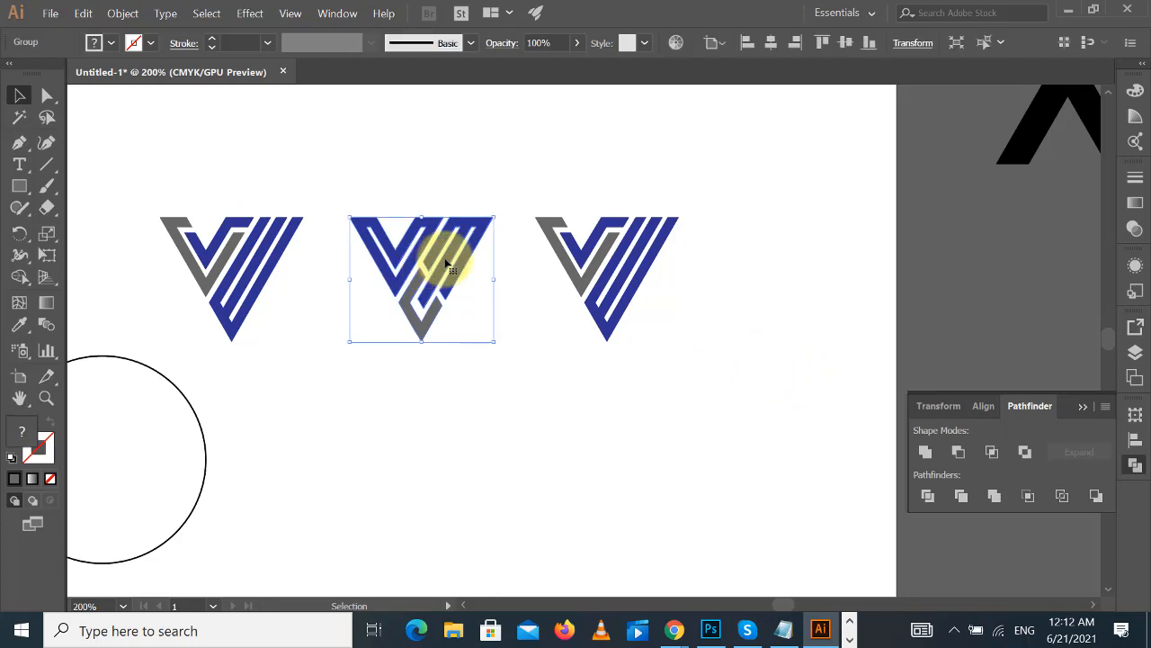
left_click_drag(447, 264, 800, 274)
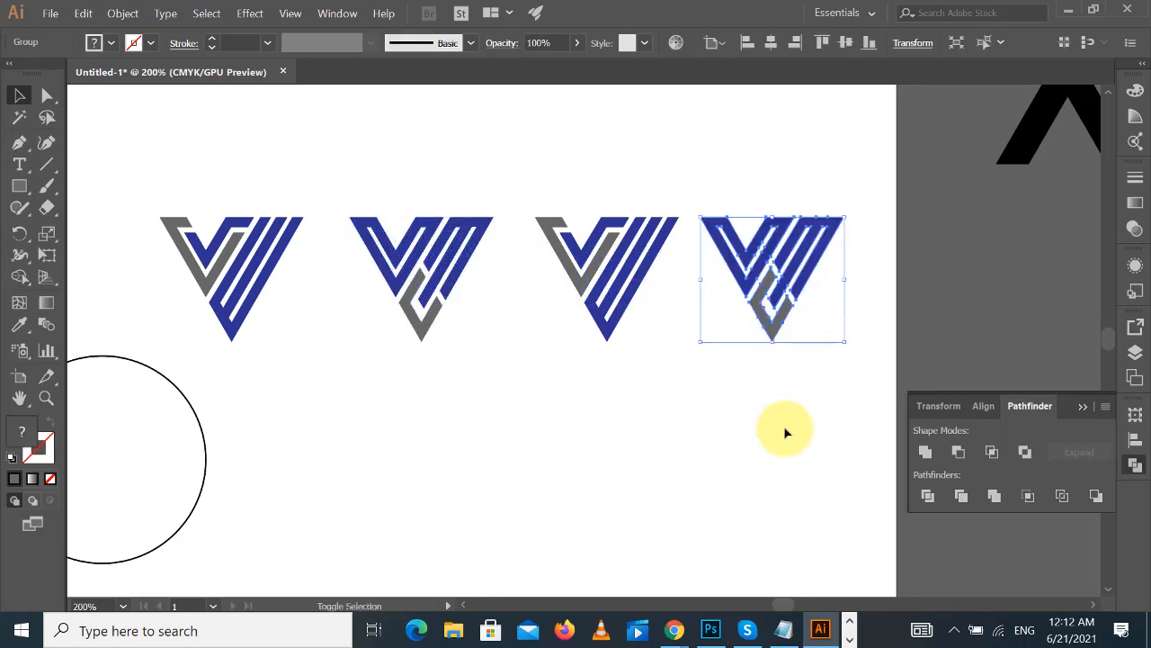
left_click(785, 433)
- Draw a diagonal line along the fourth logo's second bar and copy it into four parallel cutting lines across the left V arm
key("ctrl+plus")
key("ctrl+plus")
left_click_drag(669, 449, 534, 465)
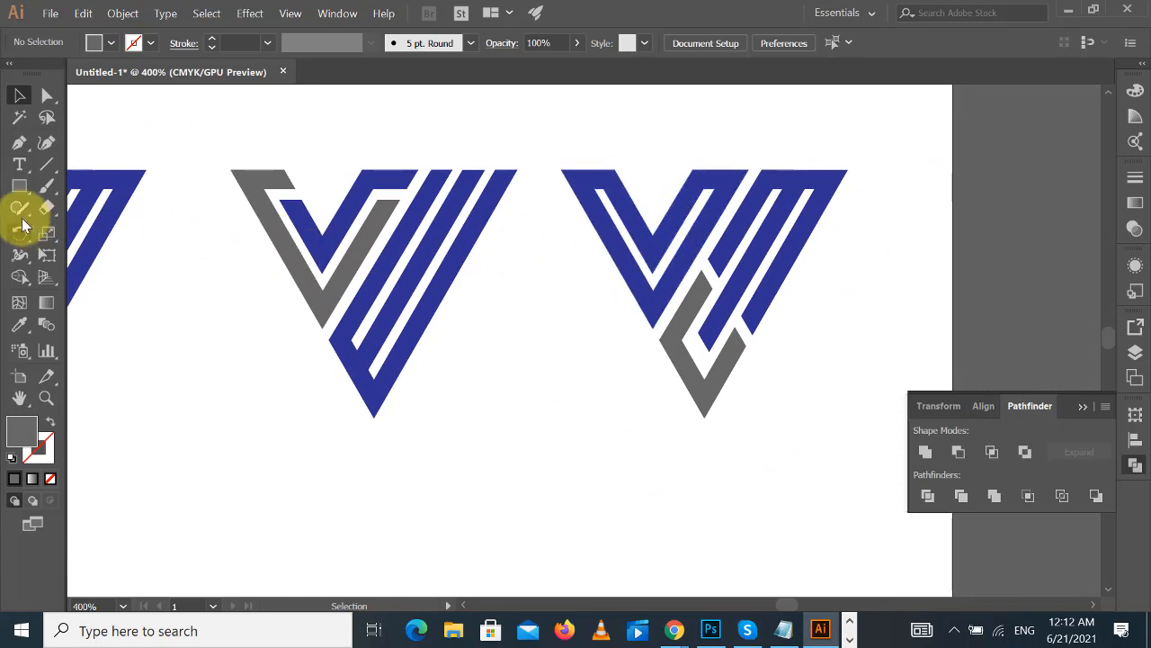
left_click(47, 164)
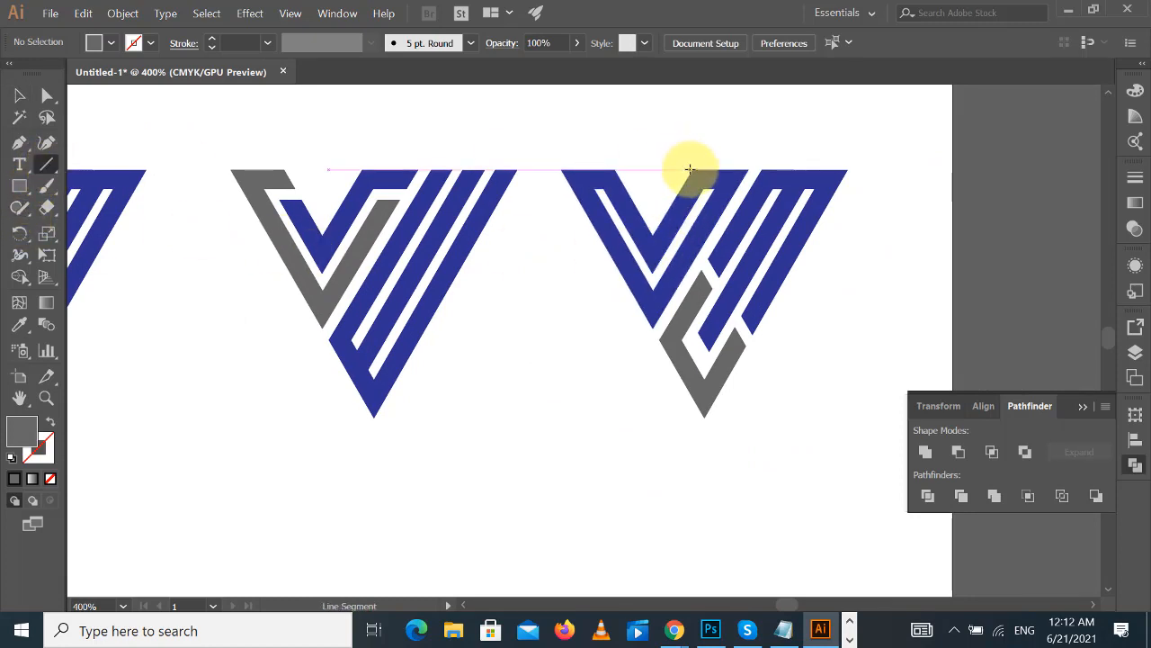
left_click_drag(689, 169, 572, 370)
left_click(20, 95)
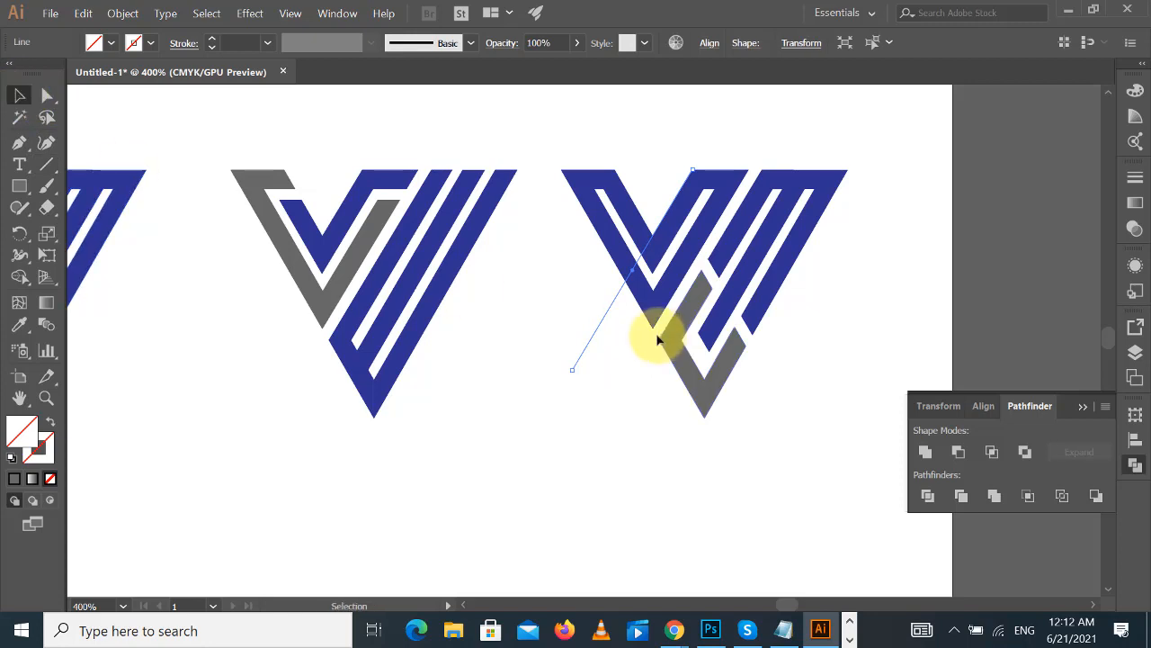
left_click_drag(600, 322, 590, 323)
left_click(619, 375)
mouse_move(617, 373)
left_mouse_down()
mouse_move(545, 303)
mouse_move(632, 339)
left_mouse_up()
- Cut diagonal gaps through the fourth logo's left V arm with Shape Builder along the lines, and delete the leftover lines
left_click_drag(622, 112, 681, 381)
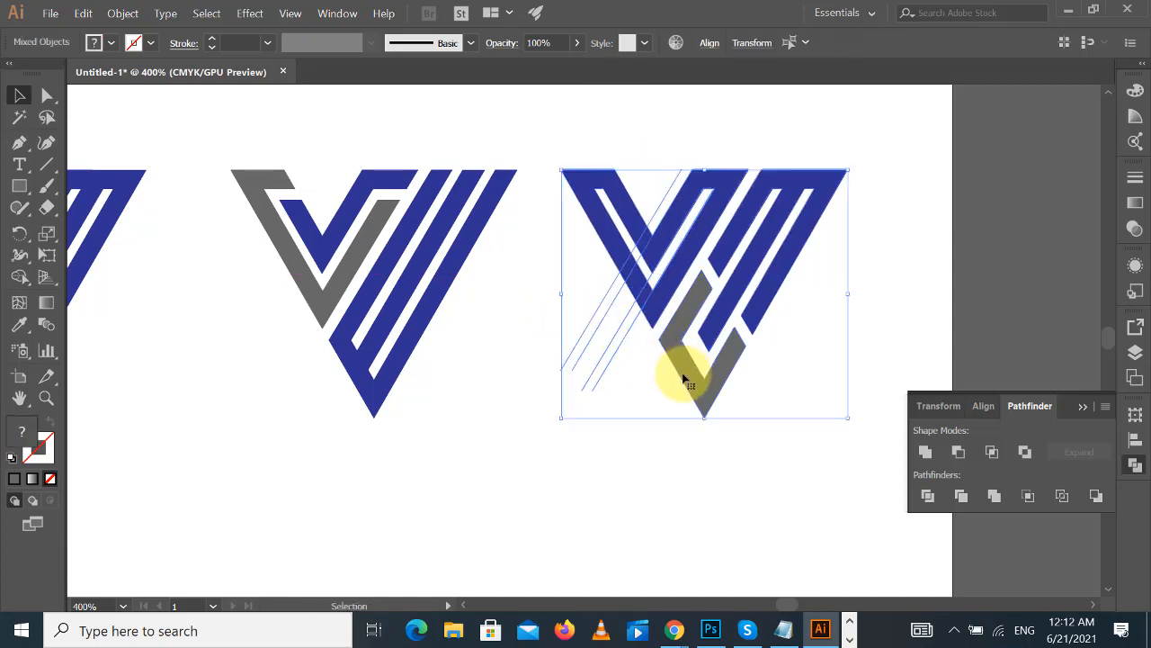
left_click(19, 277)
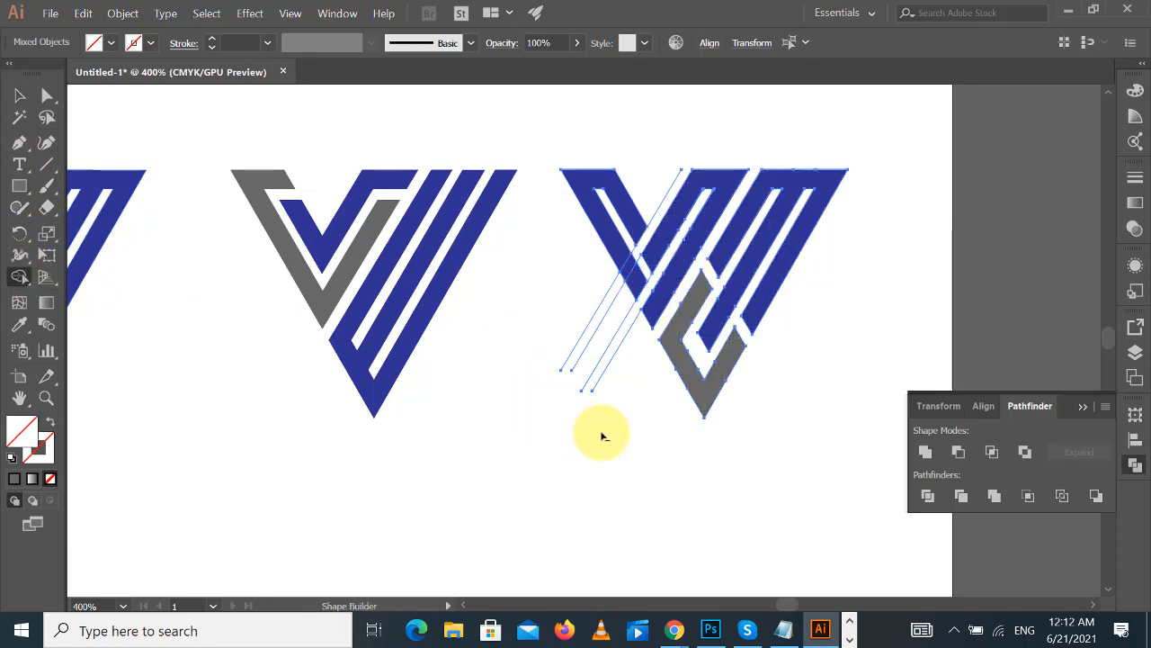
left_click(19, 95)
left_click(609, 435)
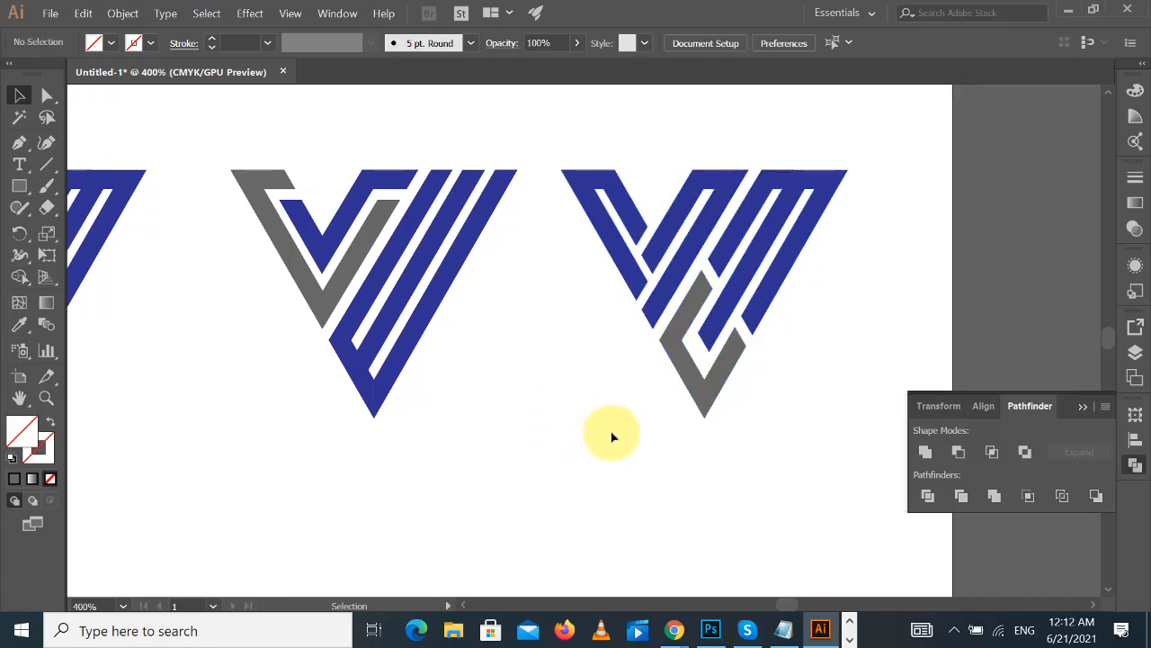
left_click_drag(616, 411, 545, 341)
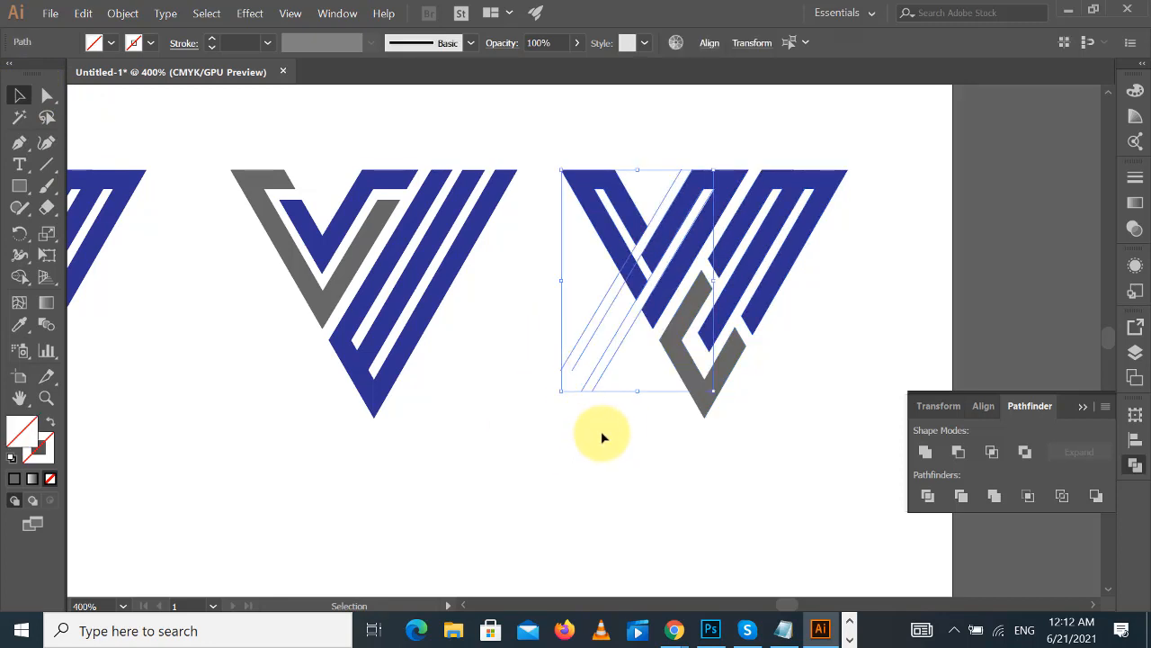
key("Delete")
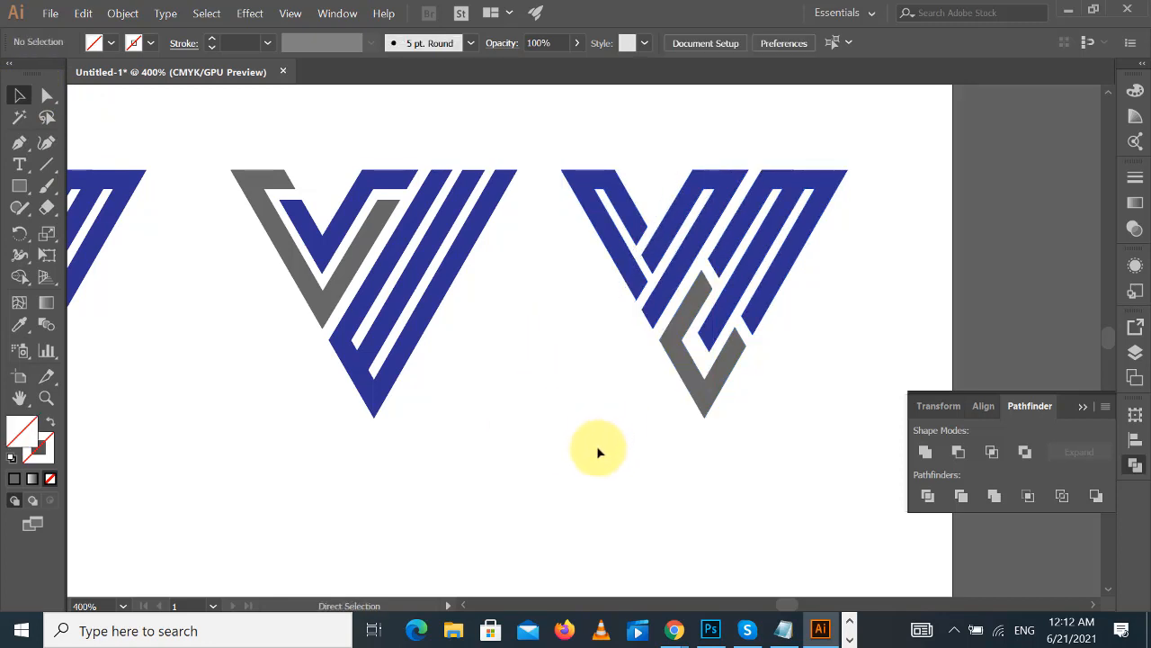
- Draw a small rectangle bridging the slot between the fourth logo's two middle bars and sample the logo's dark blue onto it
scroll(600, 453, "up", 1)
scroll(639, 416, "up", 2)
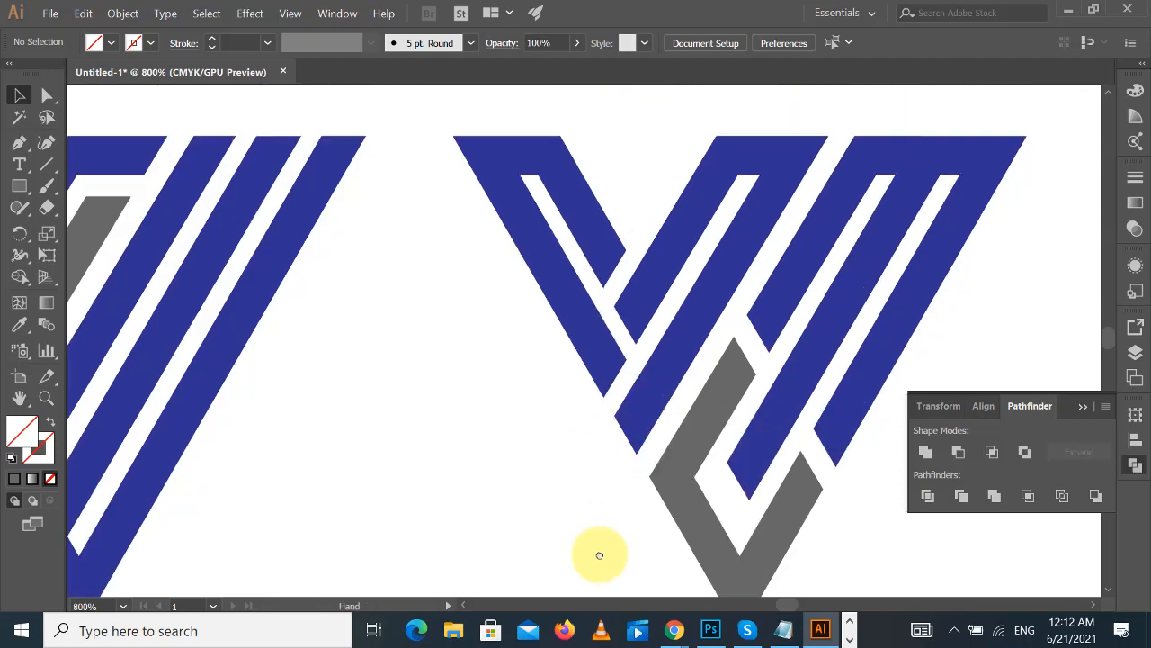
left_click(19, 187)
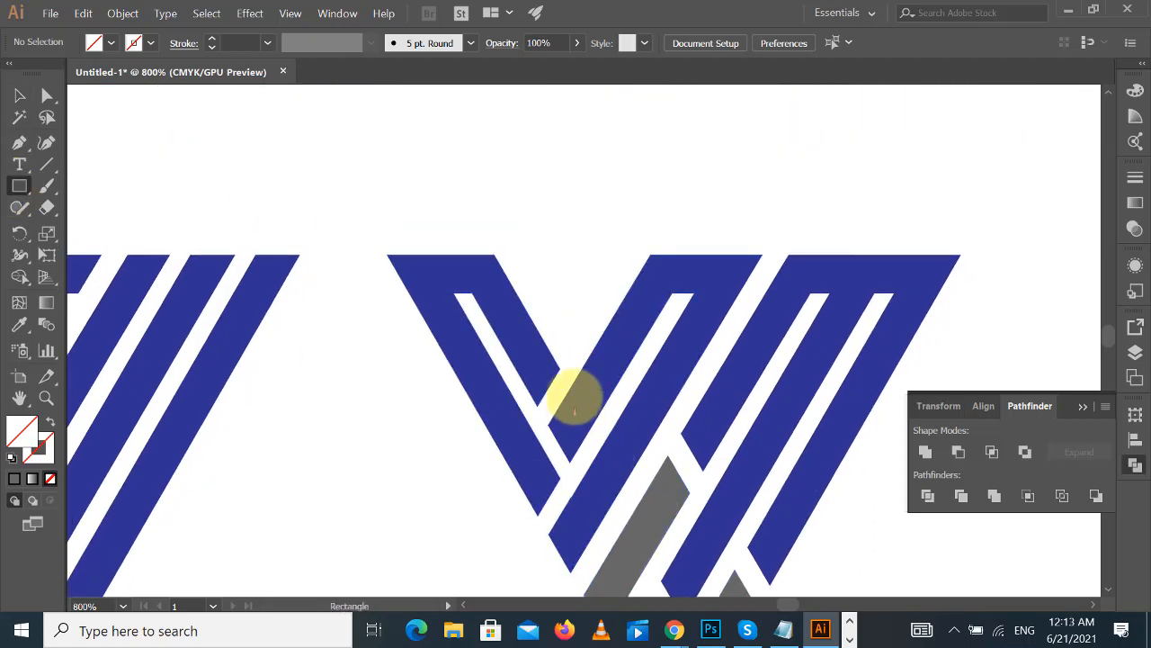
left_click_drag(574, 389, 663, 414)
left_click(19, 95)
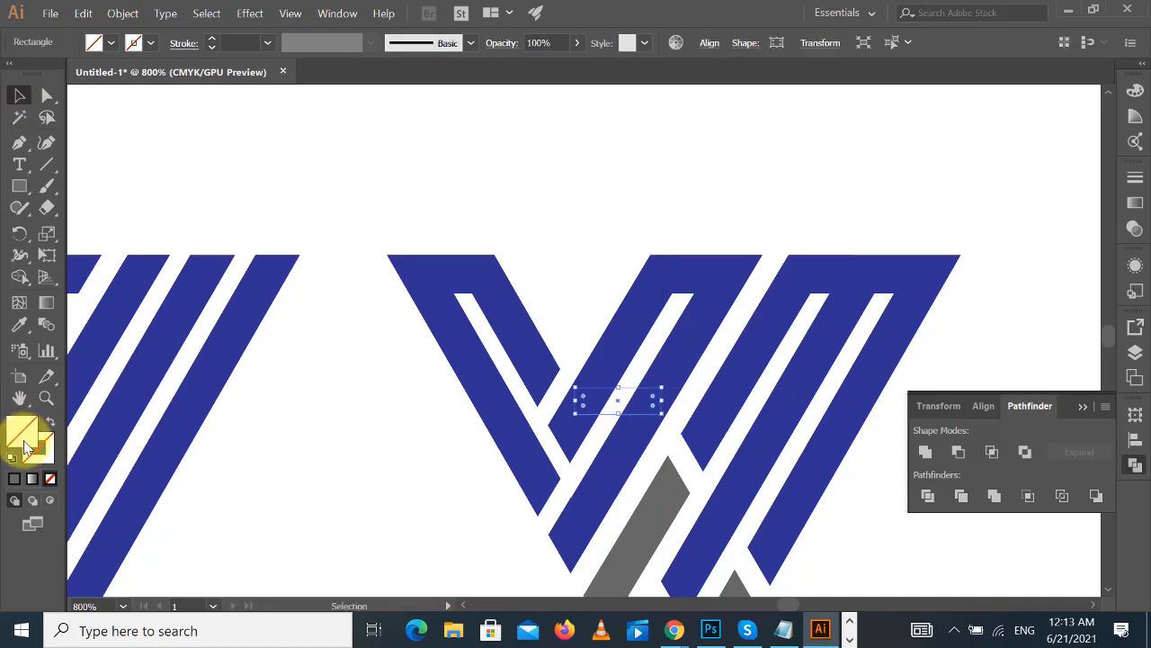
left_click(20, 329)
left_click(476, 267)
left_click(19, 95)
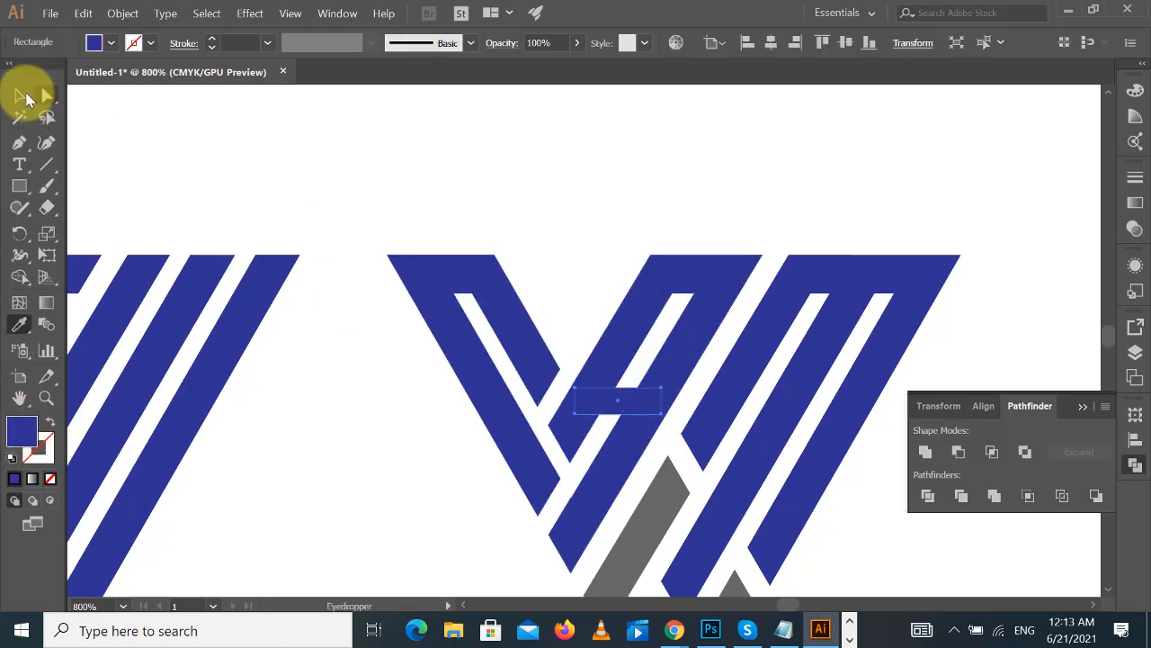
- Make the crossbar rectangle slightly taller and unite it with the fourth logo to form an A shape
left_click(599, 164)
mouse_move(716, 271)
left_mouse_down()
mouse_move(698, 260)
mouse_move(616, 453)
mouse_move(620, 415)
mouse_move(653, 392)
left_mouse_up()
left_click(568, 196)
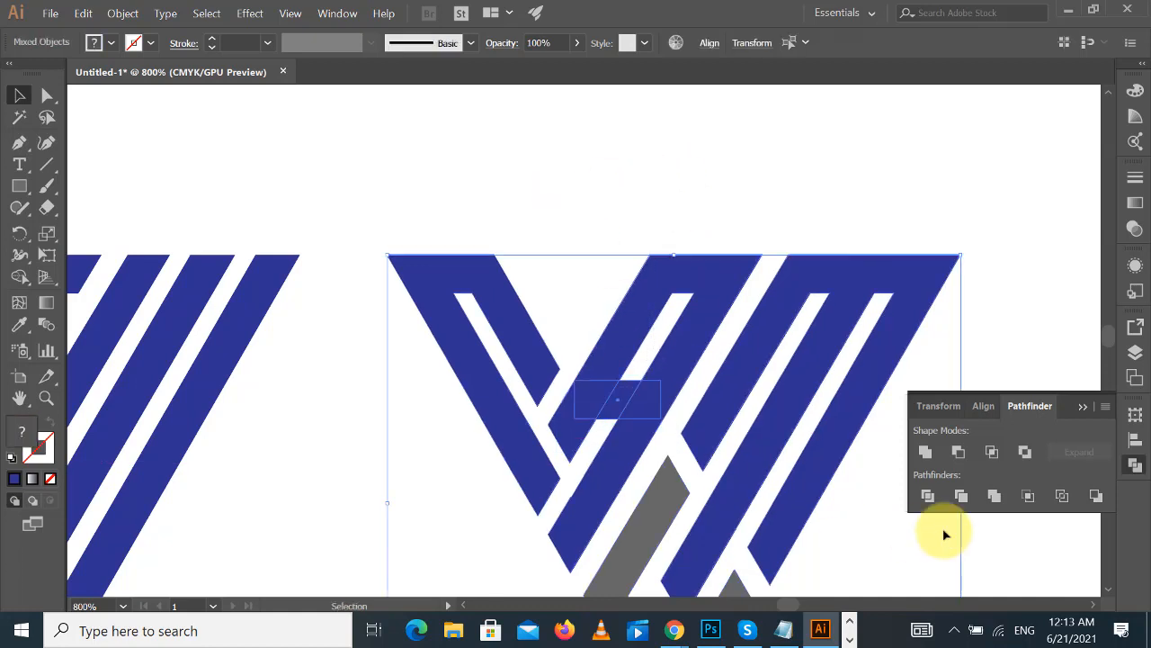
left_click(926, 451)
left_click(1016, 263)
- Select only the lower hook-shaped piece of the fourth logo and sample the neighbouring logo's grey onto it with the Eyedropper
key("ctrl+minus")
key("ctrl+minus")
key("ctrl+minus")
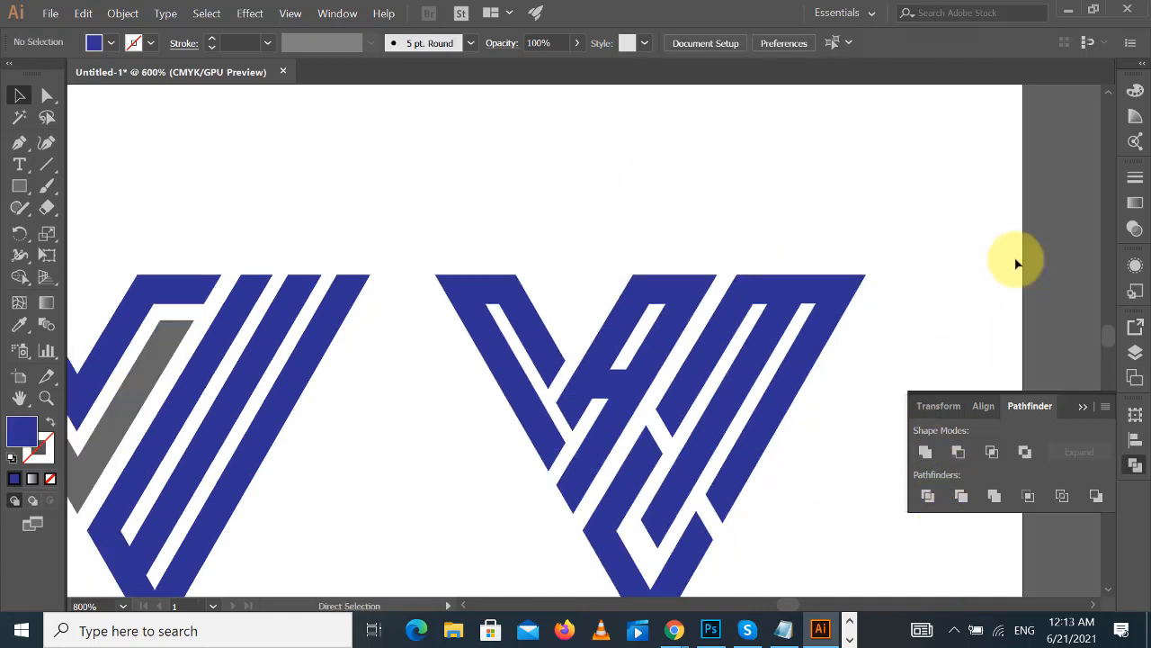
left_click(47, 94)
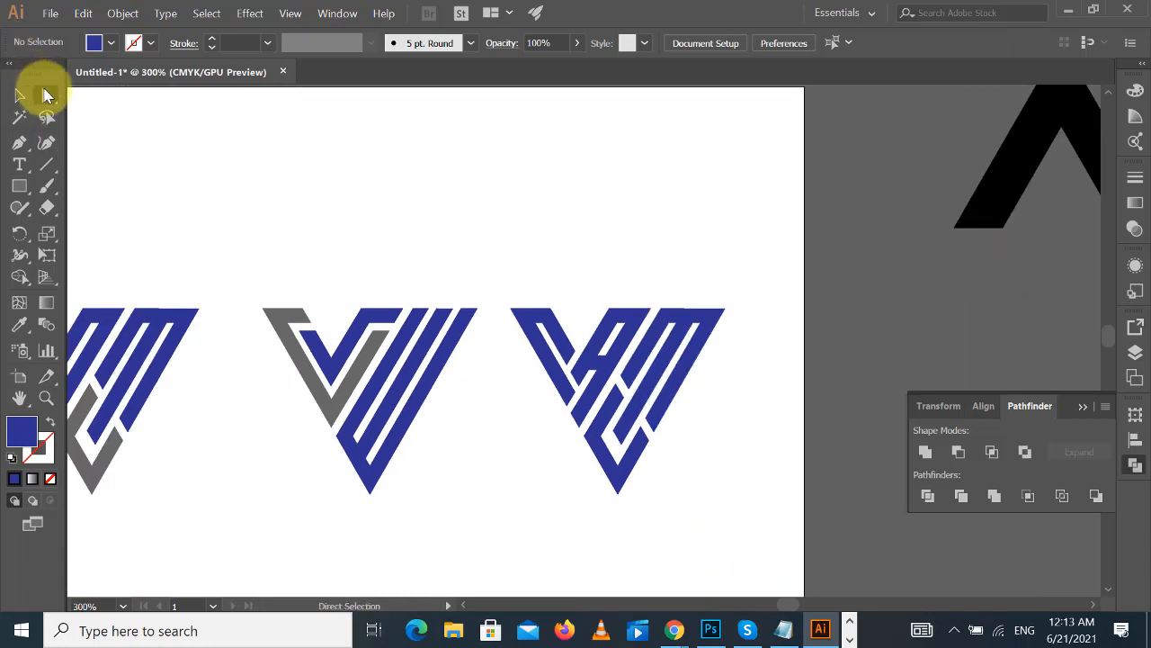
left_click(634, 452)
left_click(19, 325)
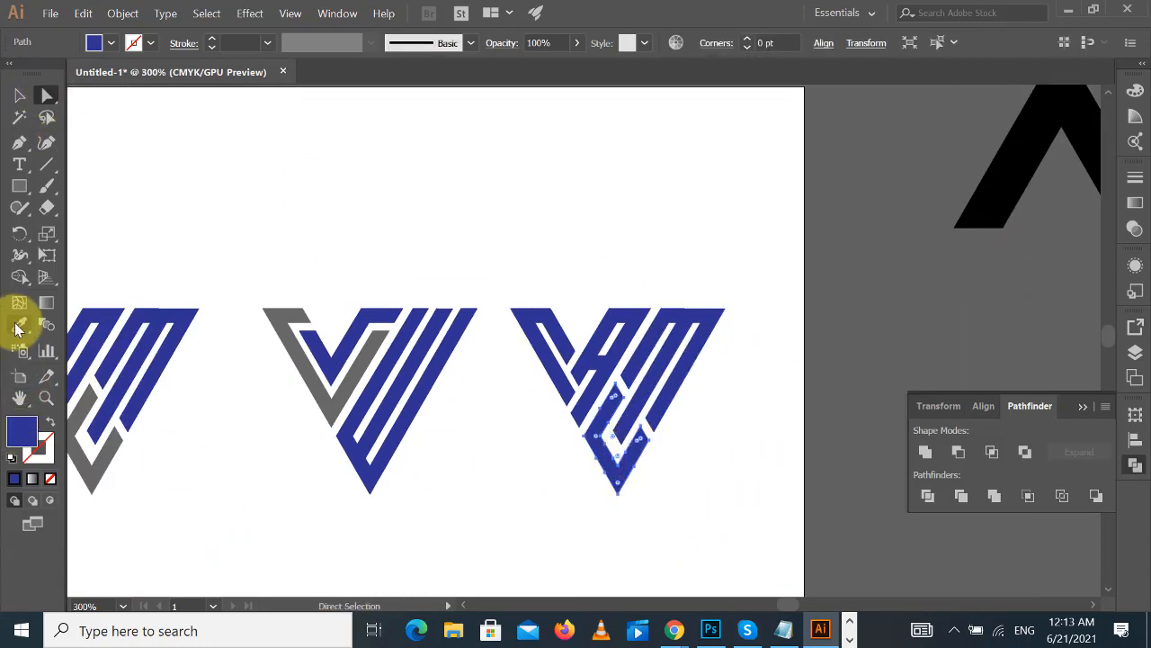
left_click(384, 335)
left_click(19, 95)
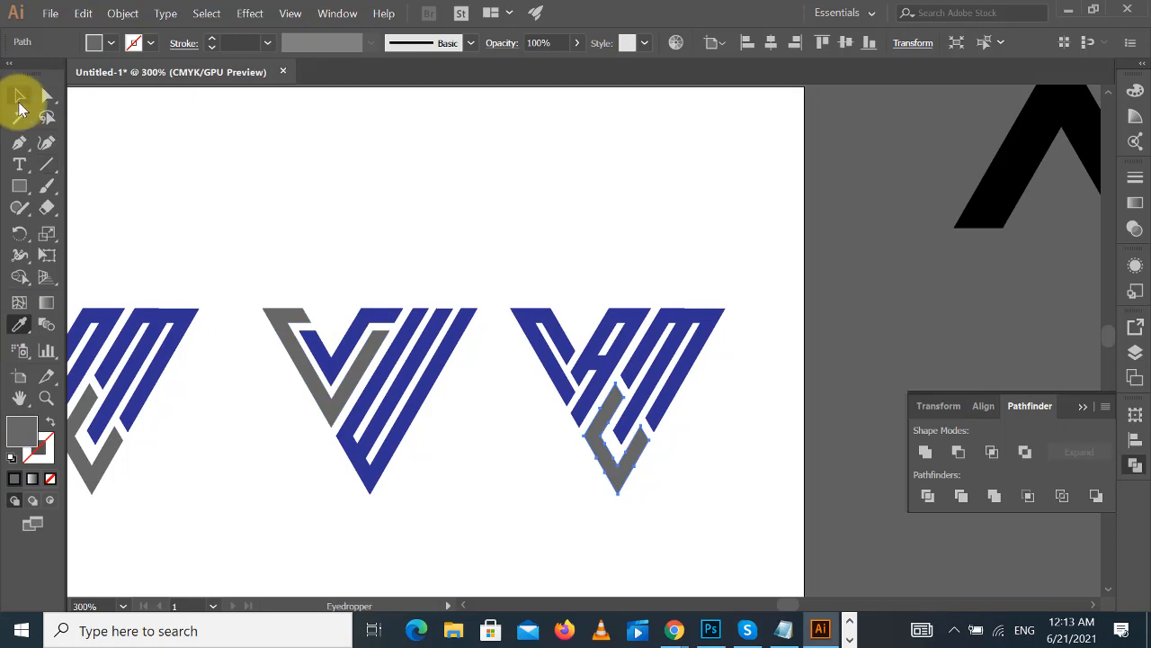
left_click(670, 208)
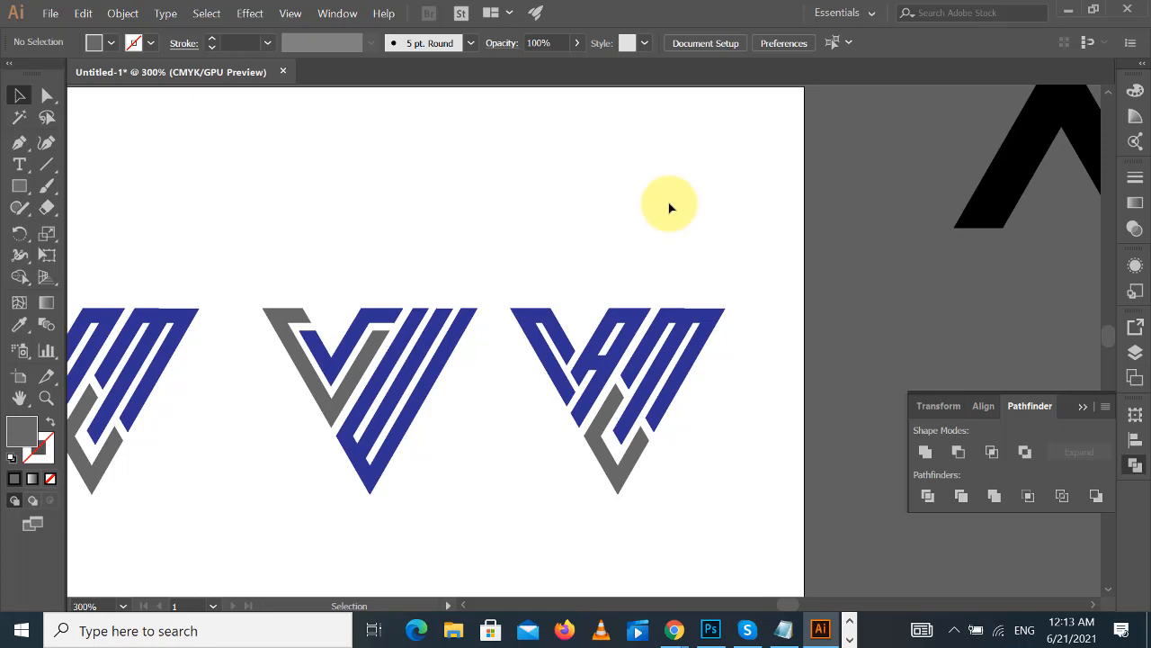
- Extend the lower end of the fourth logo's outer left bar diagonally downward past the tip of the A shape
key("ctrl+plus")
key("ctrl+plus")
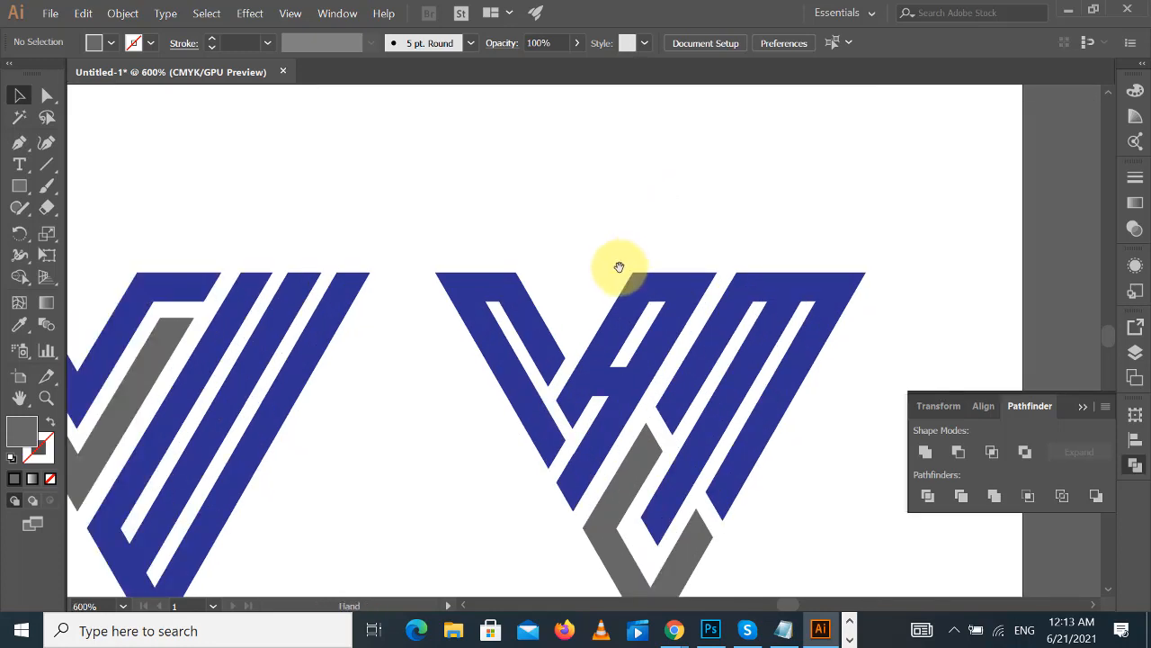
scroll(617, 264, "down", 2)
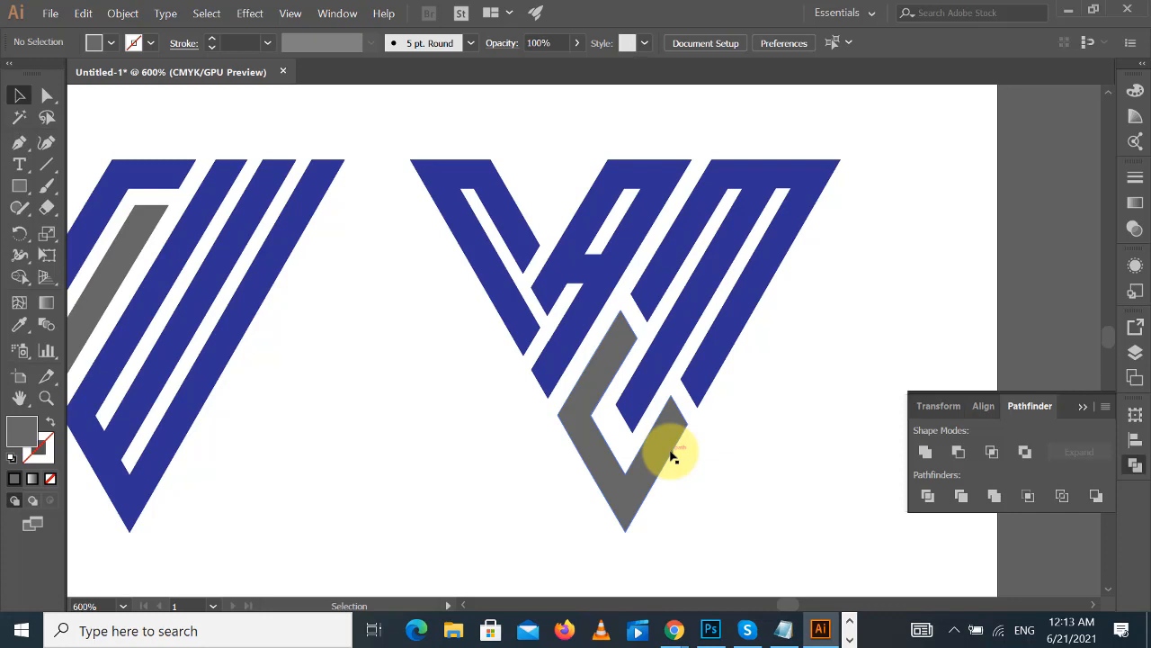
left_click(47, 95)
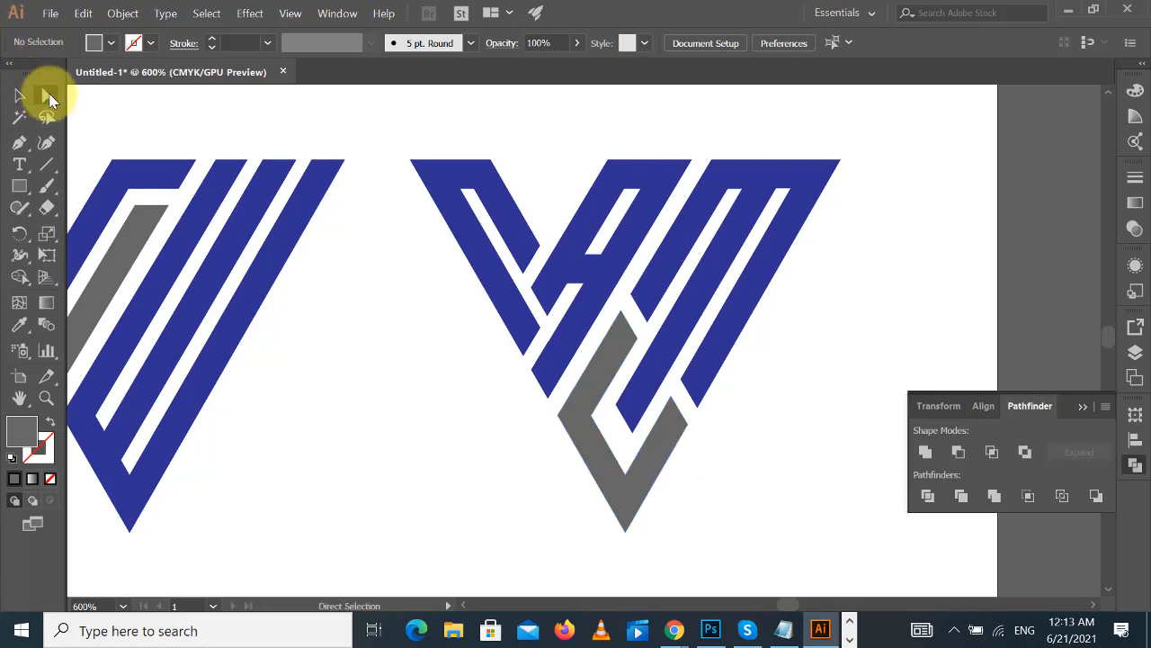
left_click(523, 358)
left_click_drag(542, 333, 585, 392)
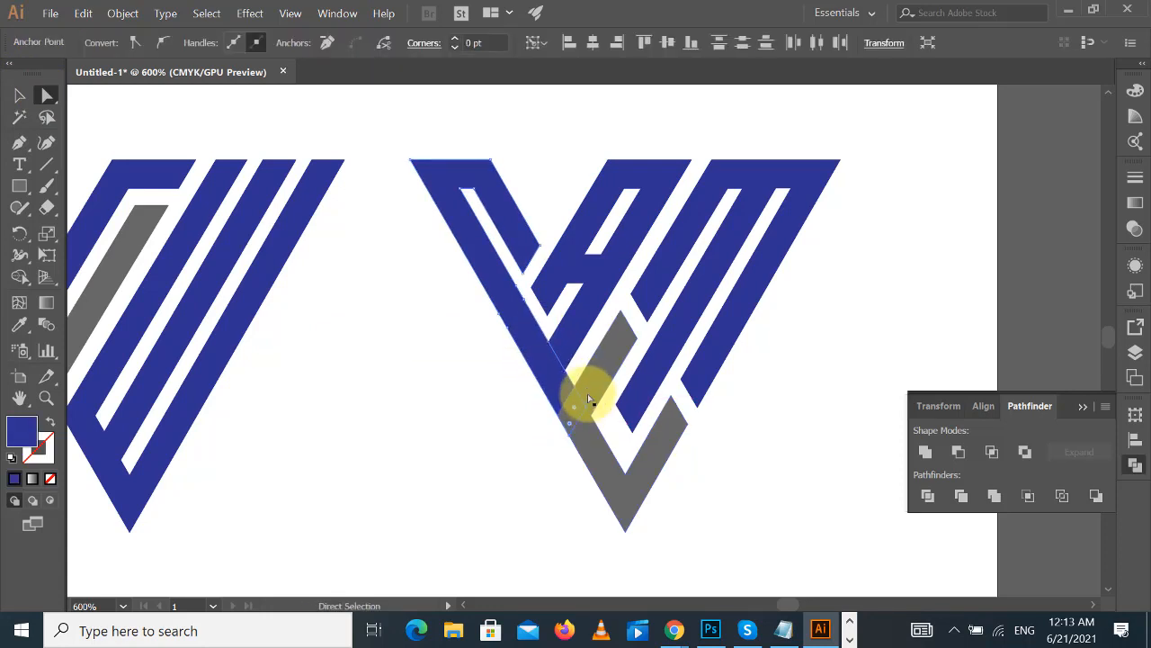
- Remove the part of the extended bar that projects beyond the A shape's lower edge with Shape Builder
left_click(21, 278)
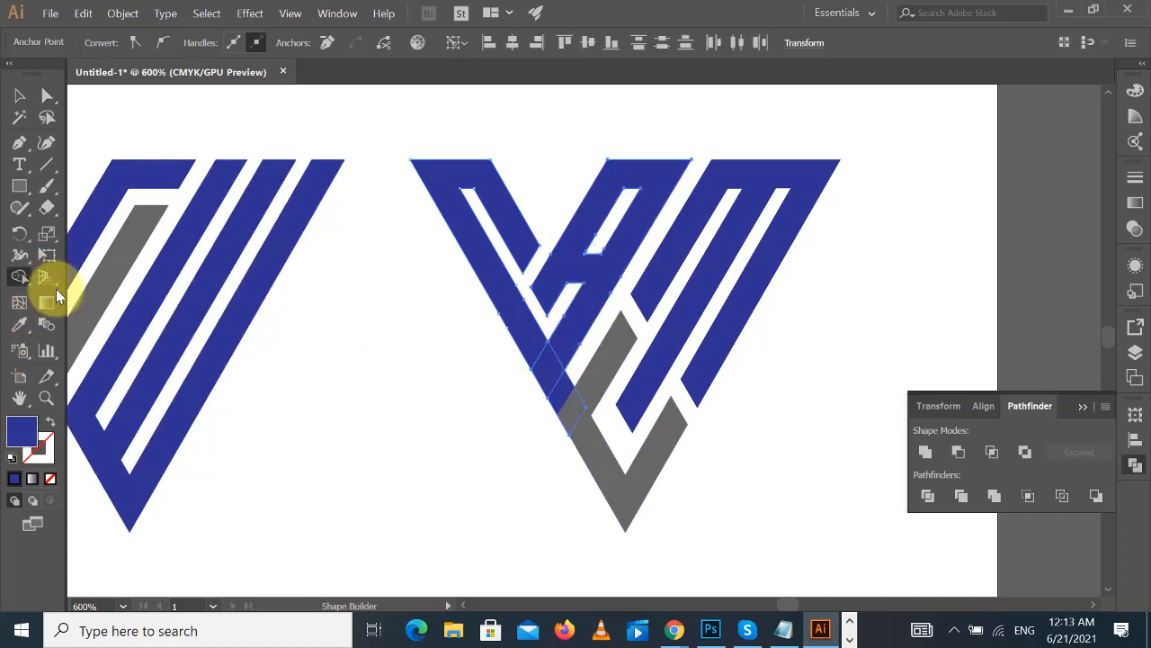
left_click(562, 394, "alt")
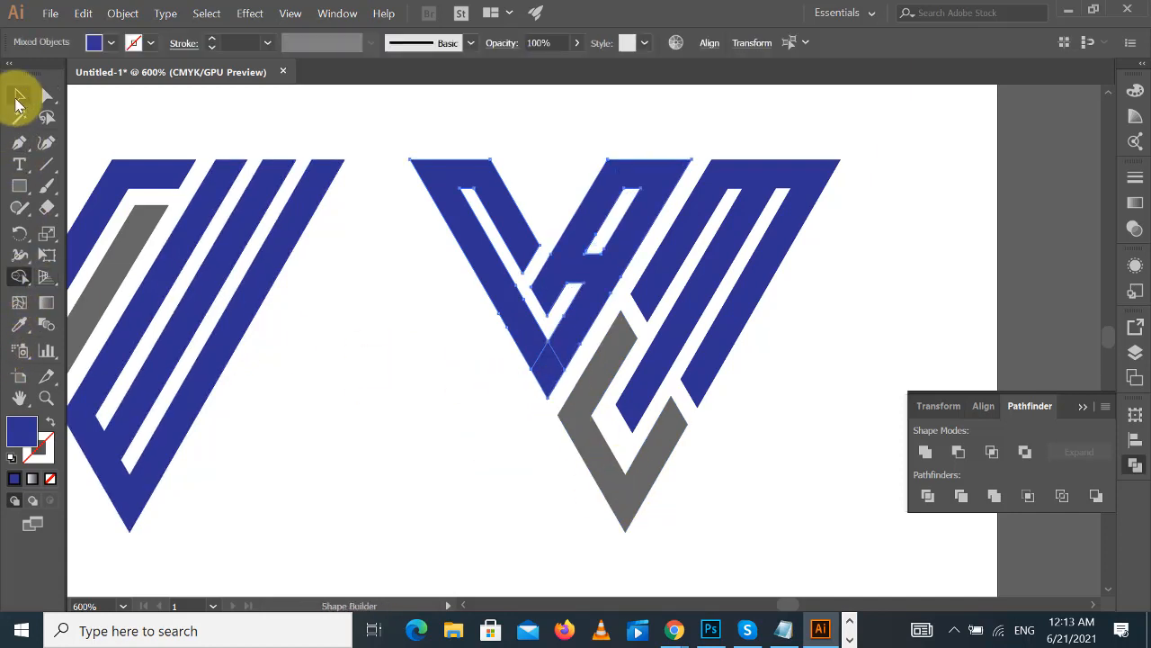
left_click(19, 95)
left_click(170, 123)
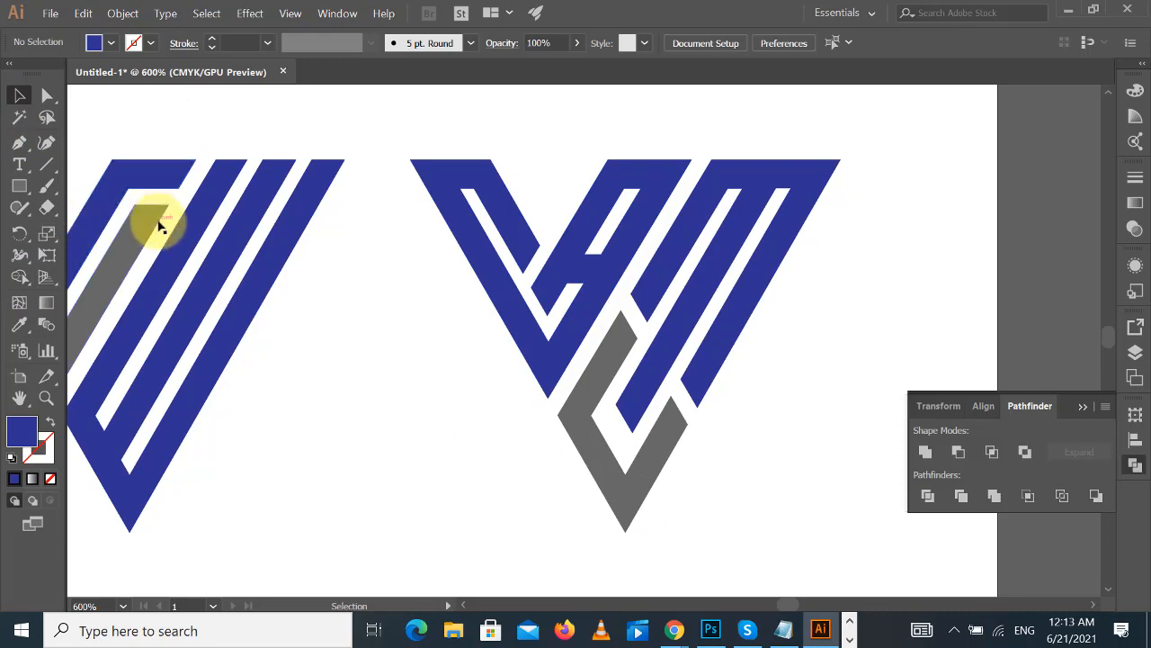
- Draw a diagonal line from the A shape's lower left corner and use it to cut off the A's lower tip with Shape Builder
left_click(46, 164)
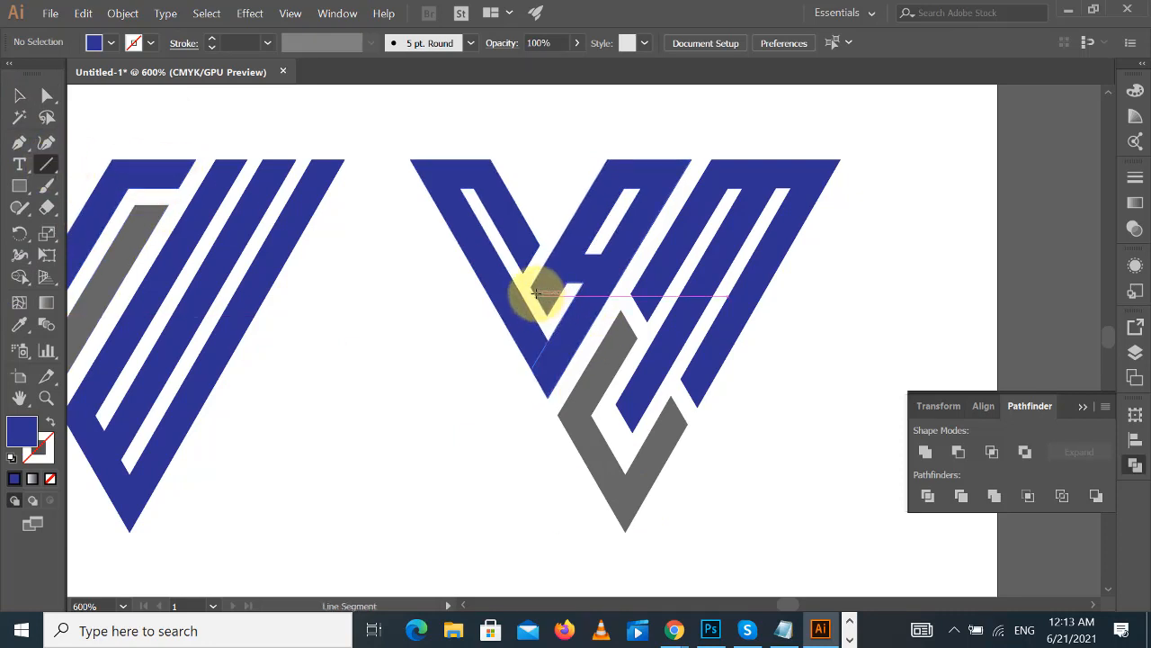
left_click_drag(532, 288, 598, 405)
left_click(47, 95)
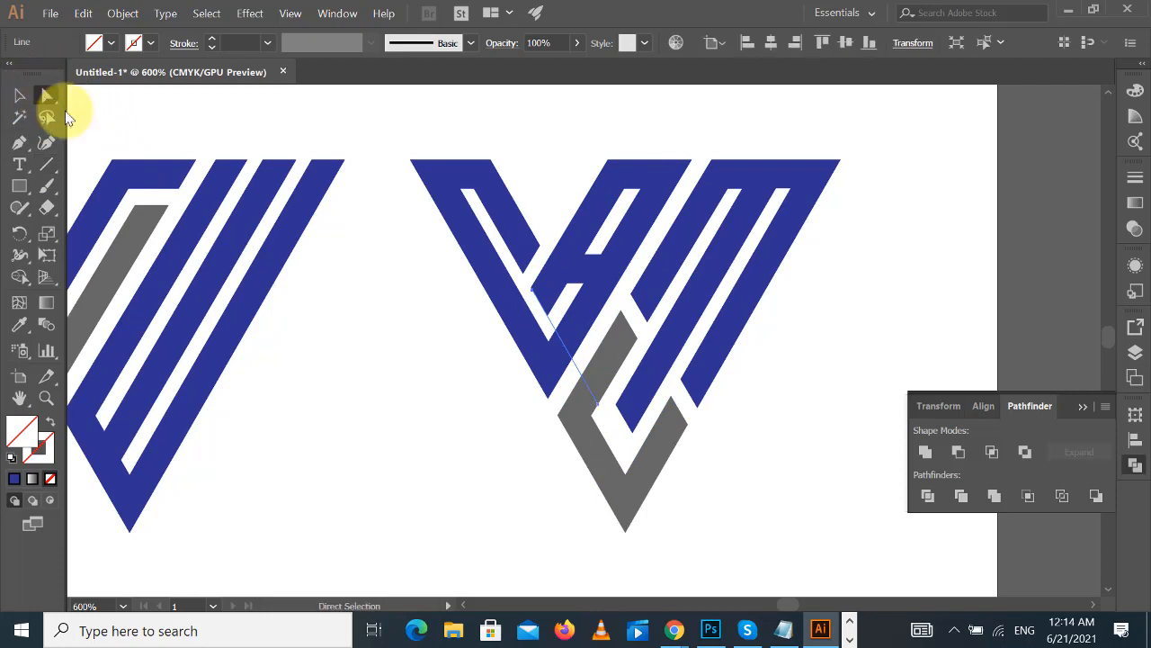
left_click(580, 337, "shift")
left_click(20, 276)
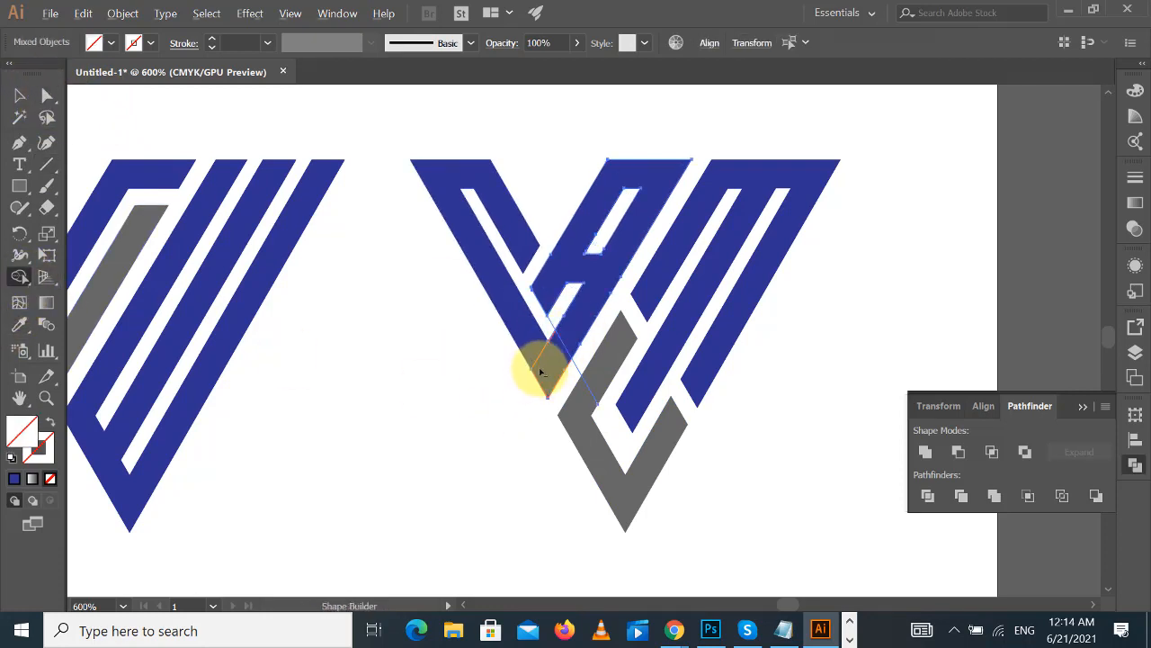
left_click(20, 95)
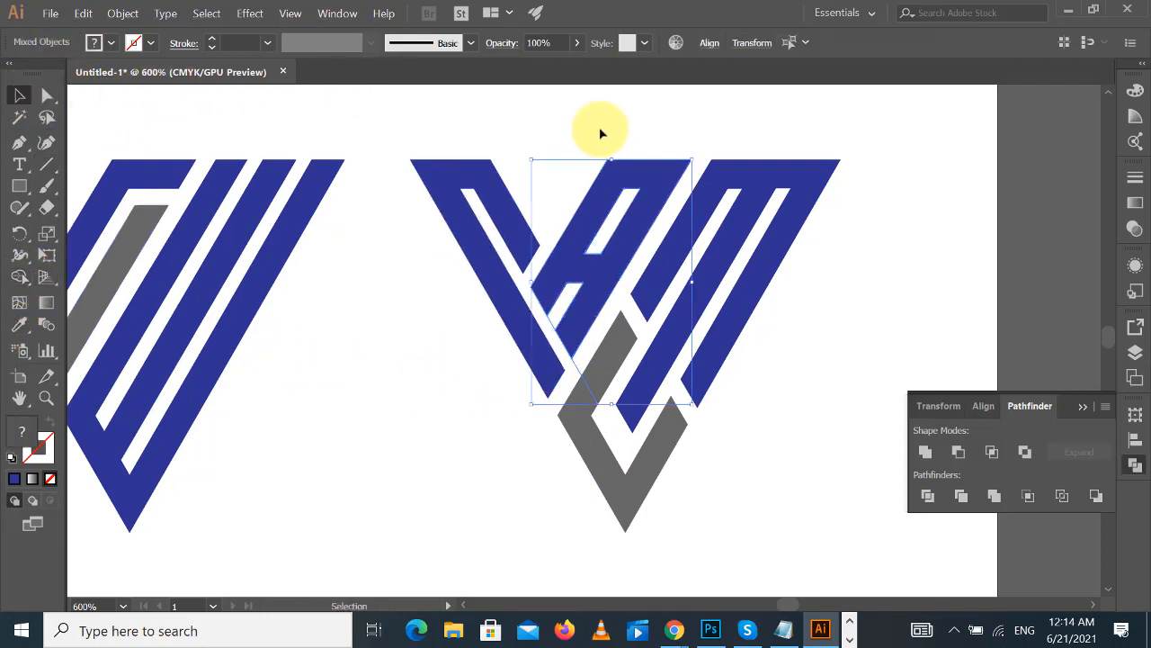
- Delete the leftover cutting line and unite all pieces of the fourth logo with Pathfinder
left_click(507, 146)
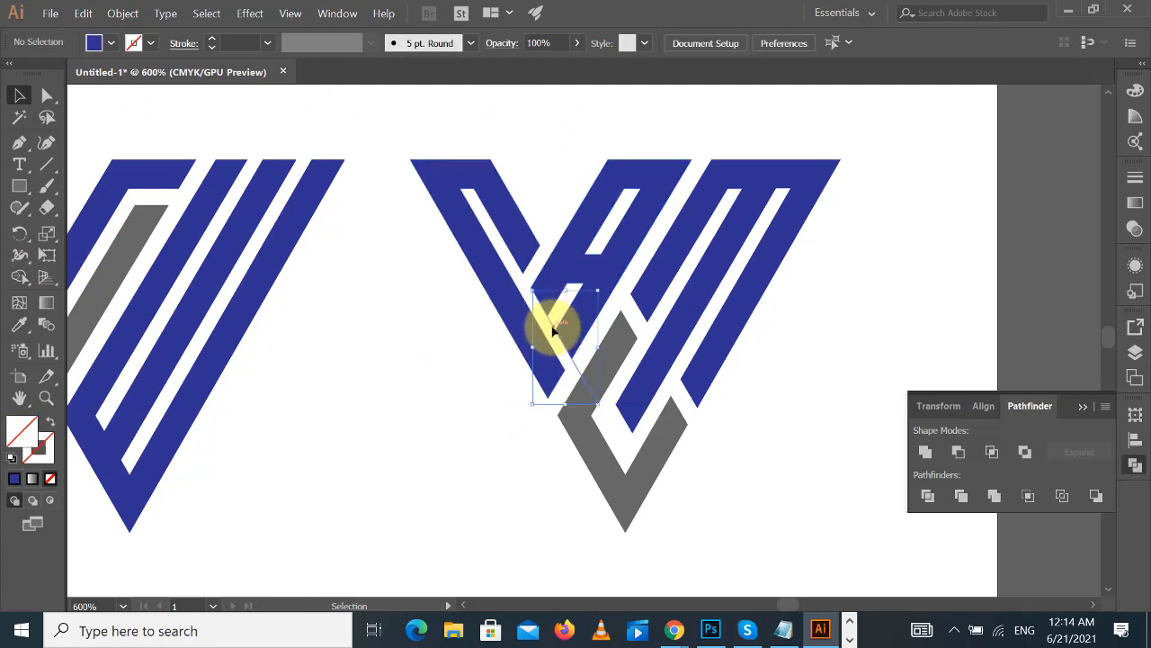
key("Delete")
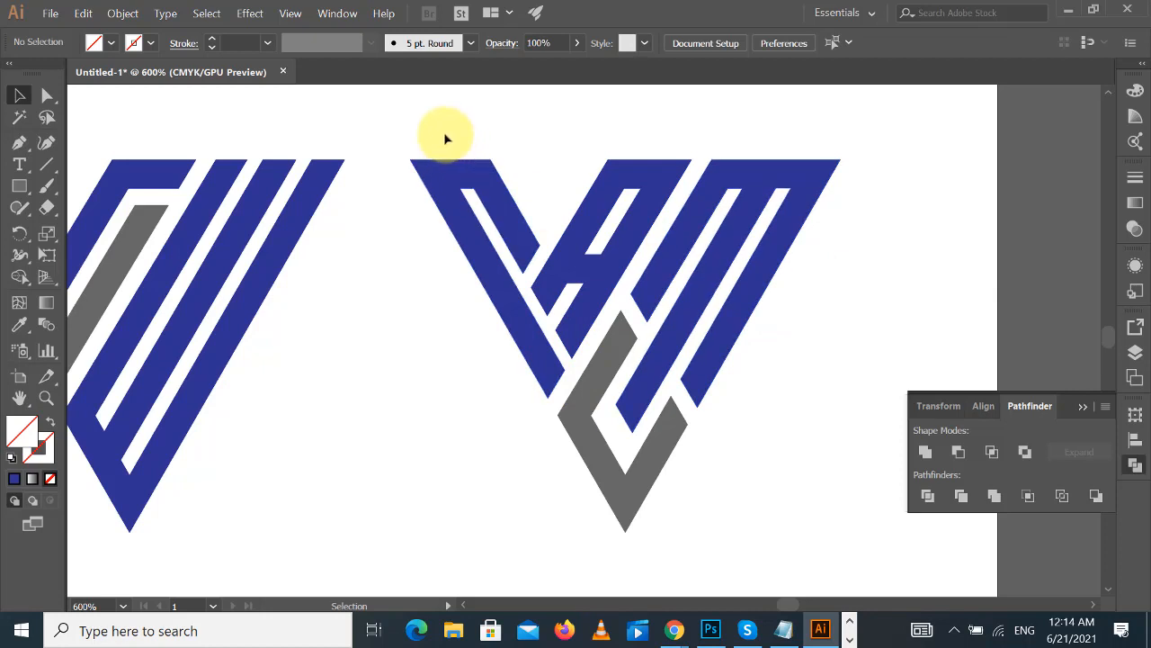
left_click_drag(444, 136, 712, 555)
left_click(925, 452)
left_click(928, 291)
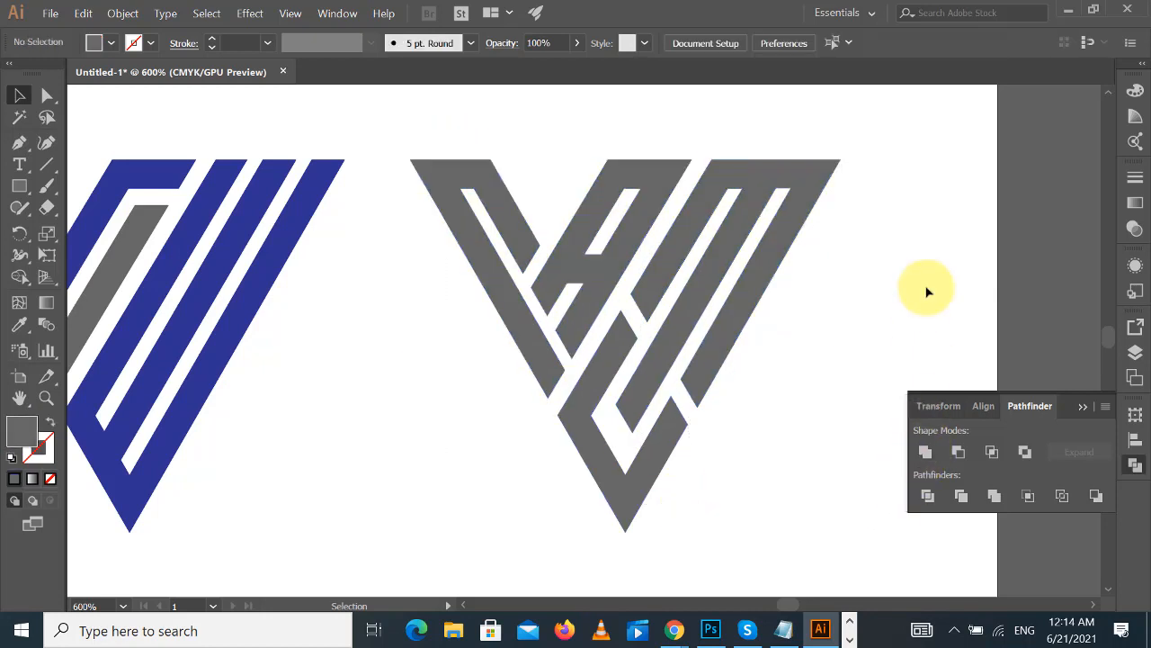
- Select only the outer left piece of the fourth logo and sample the neighbouring logo's dark blue onto it with the Eyedropper
key("ctrl+minus")
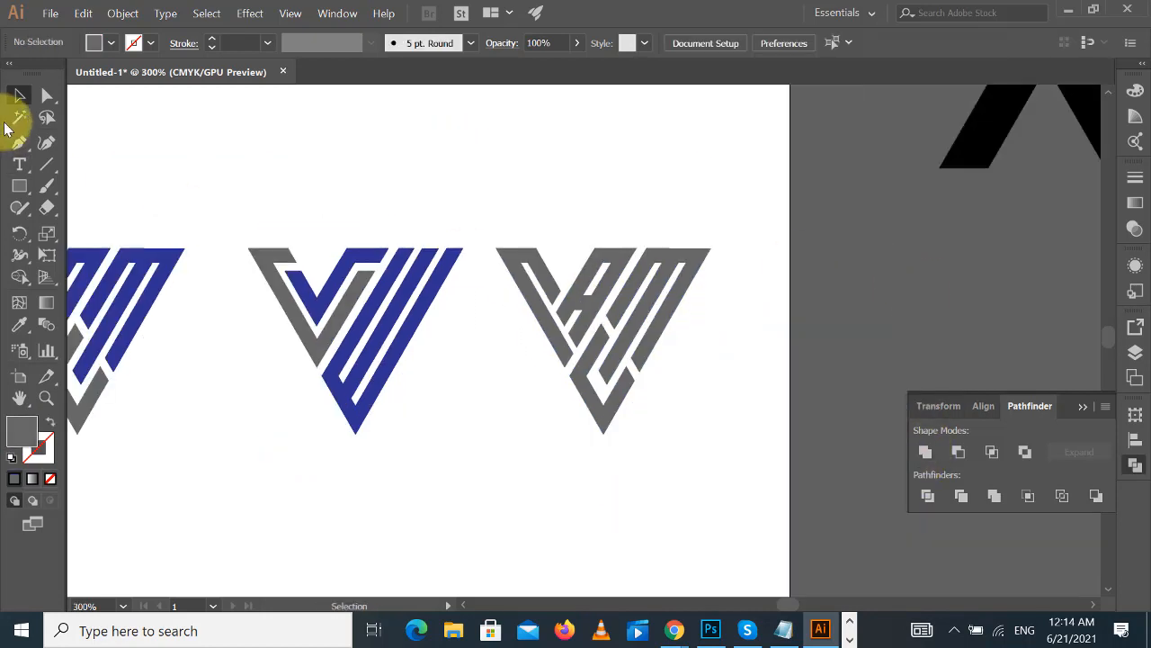
left_click(44, 100)
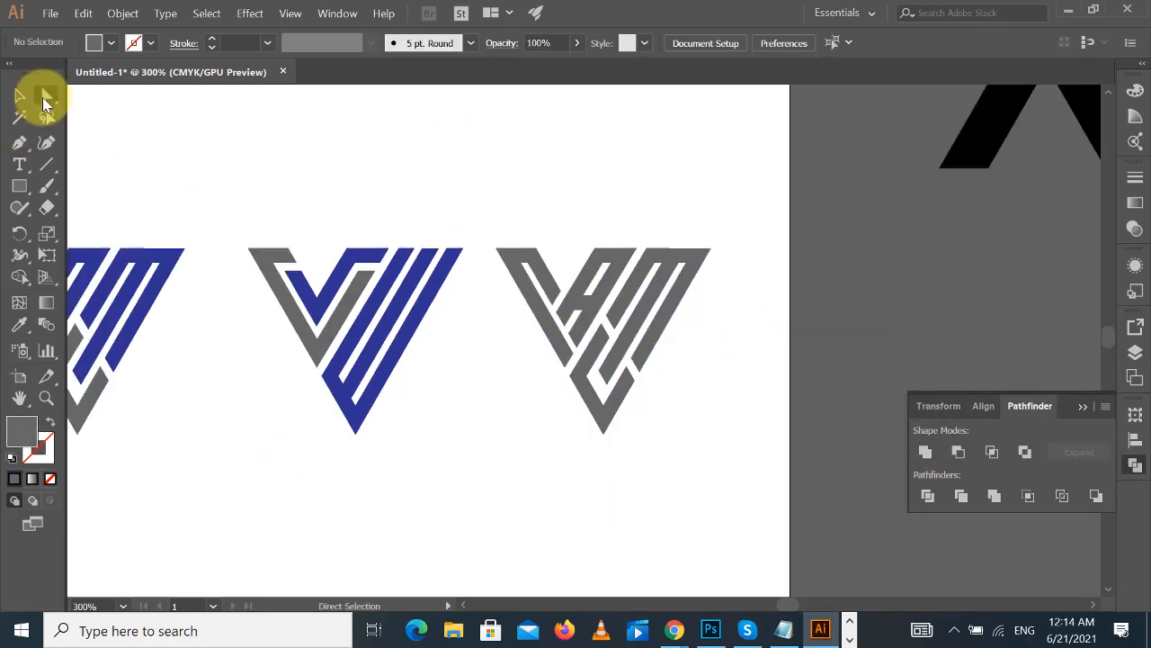
left_click(563, 348)
left_click(19, 324)
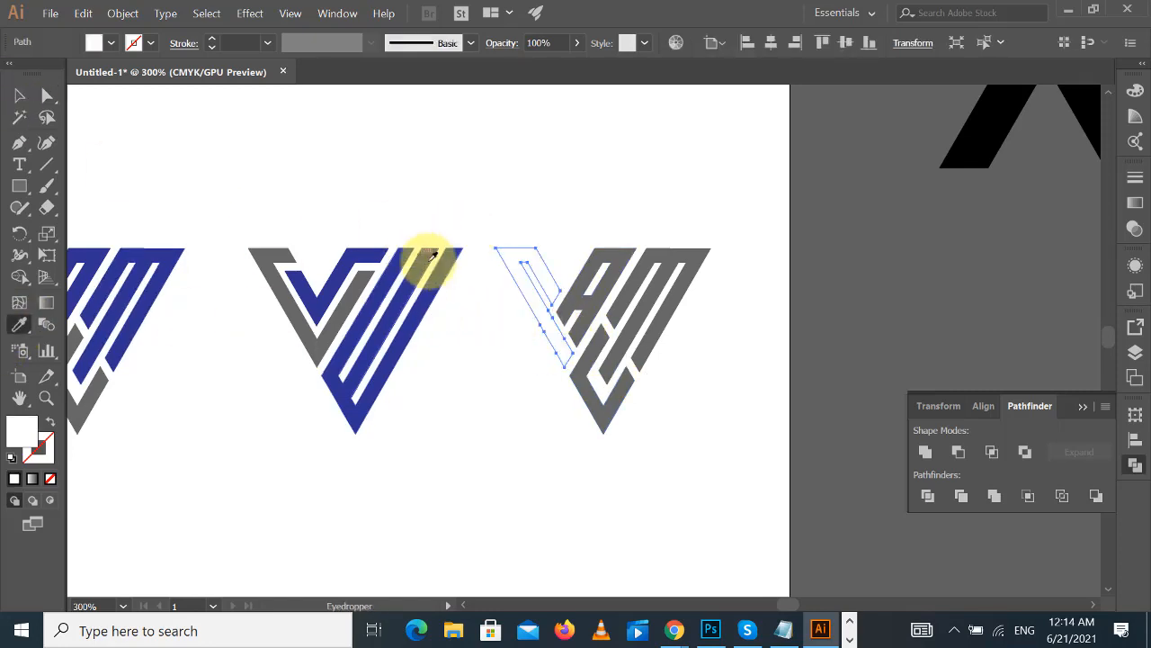
left_click(426, 254)
left_click(31, 95)
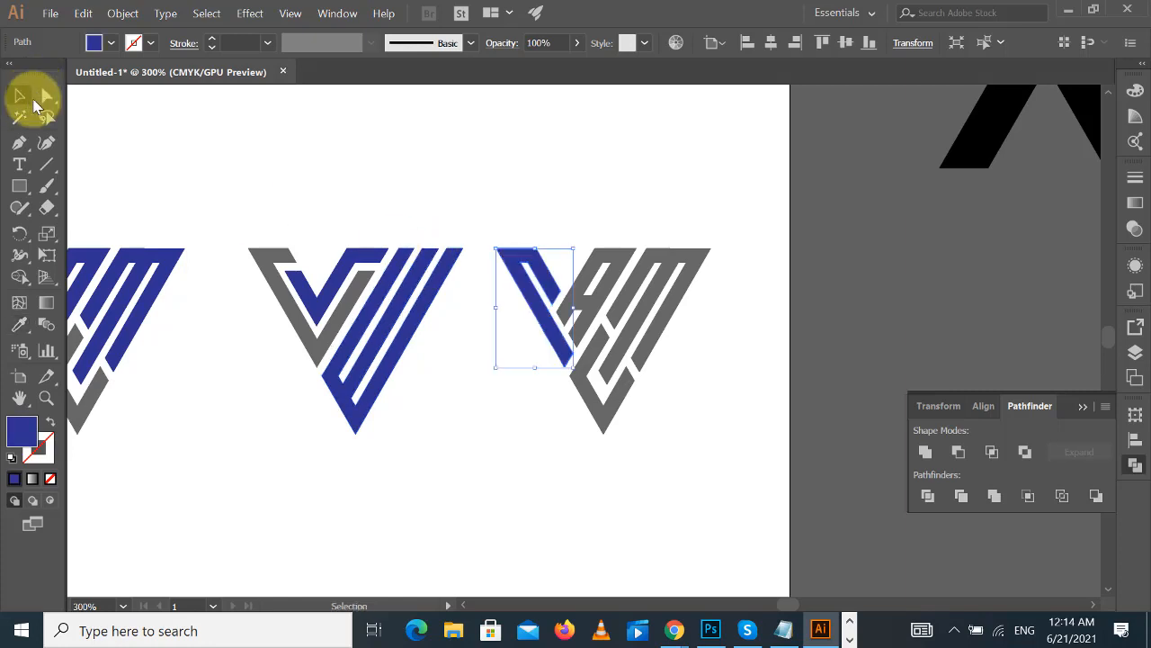
left_click(591, 211)
- Place a copy of the second logo above the first logo at the artboard's upper edge
key("ctrl+minus")
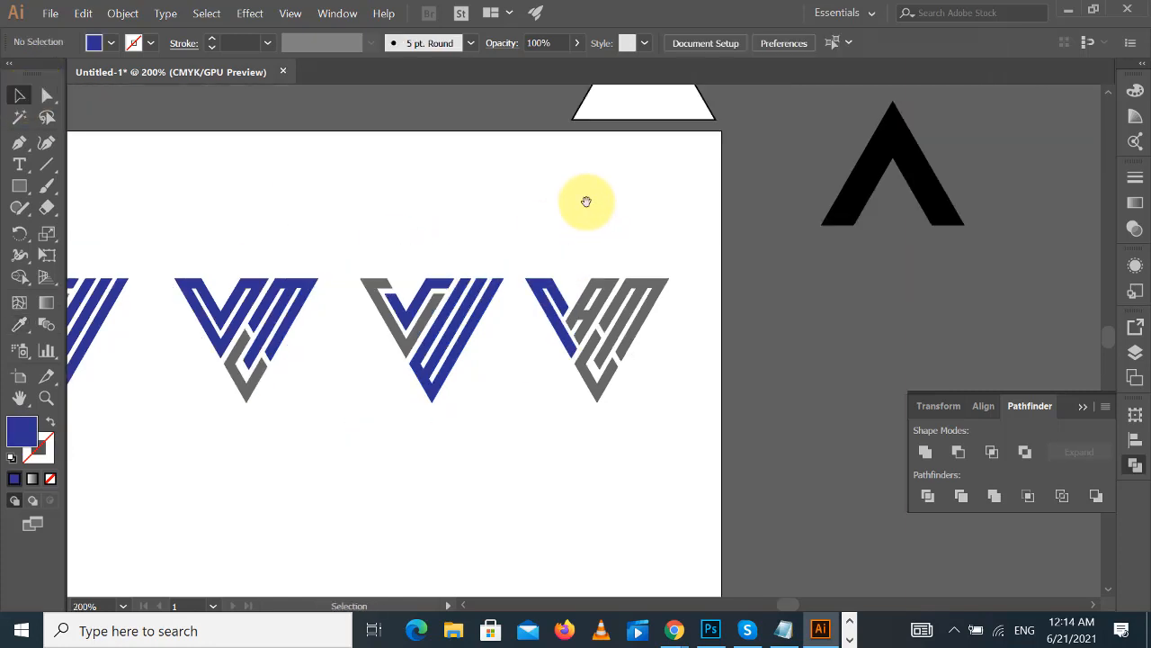
scroll(586, 200, "left", 5)
left_click(465, 312)
left_click(506, 202)
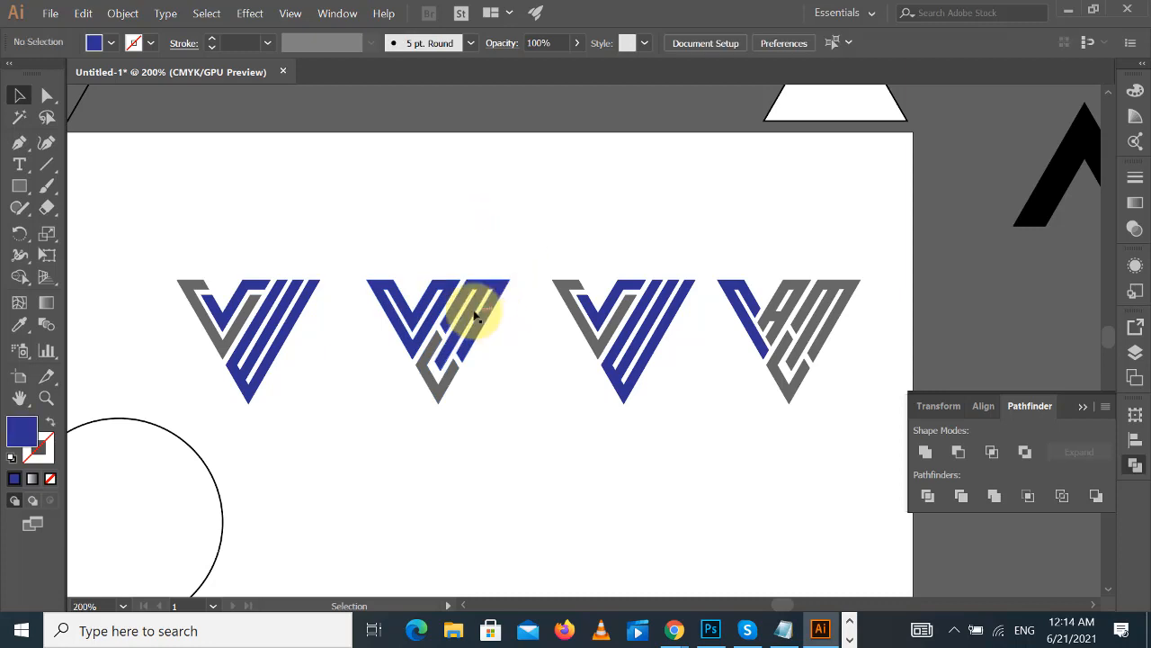
left_click_drag(447, 313, 277, 165, "alt")
left_click(578, 214)
left_click_drag(616, 155, 594, 187)
scroll(594, 188, "up", 2)
scroll(595, 188, "down", 2)
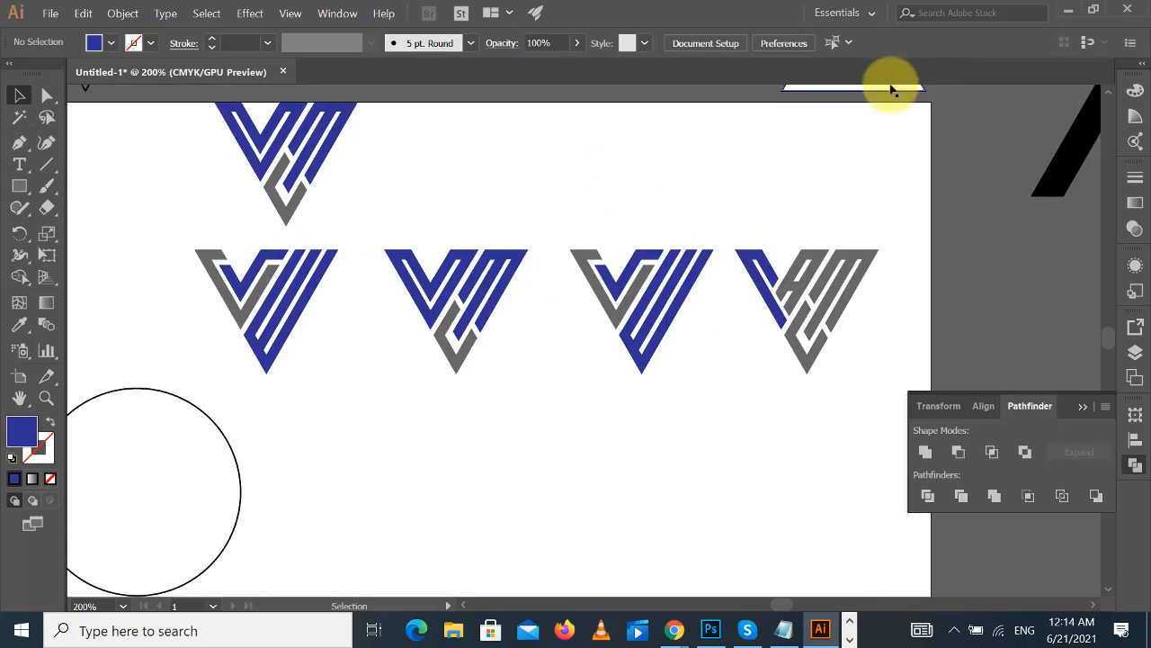
left_click_drag(890, 87, 492, 543, "alt")
left_click(882, 430)
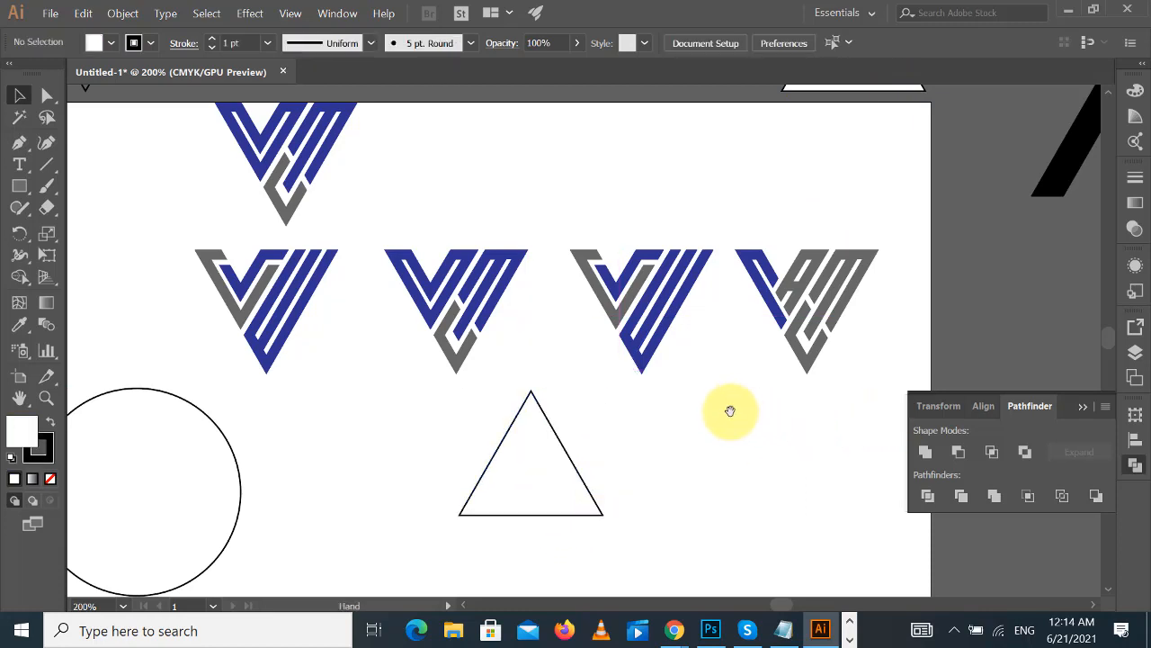
left_click_drag(446, 410, 681, 484)
key("Delete")
- Add the letter N as text below the row of logos and enlarge it to 232.58 pt
scroll(634, 432, "down", 1)
scroll(633, 432, "down", 4)
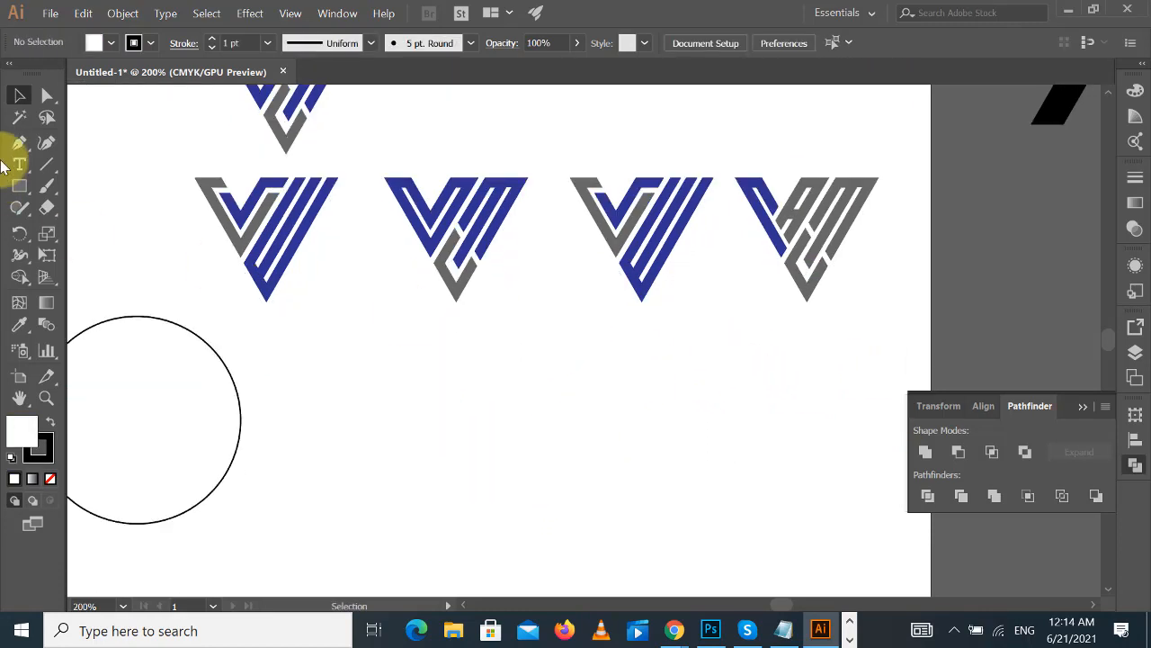
left_click(13, 165)
left_click(440, 402)
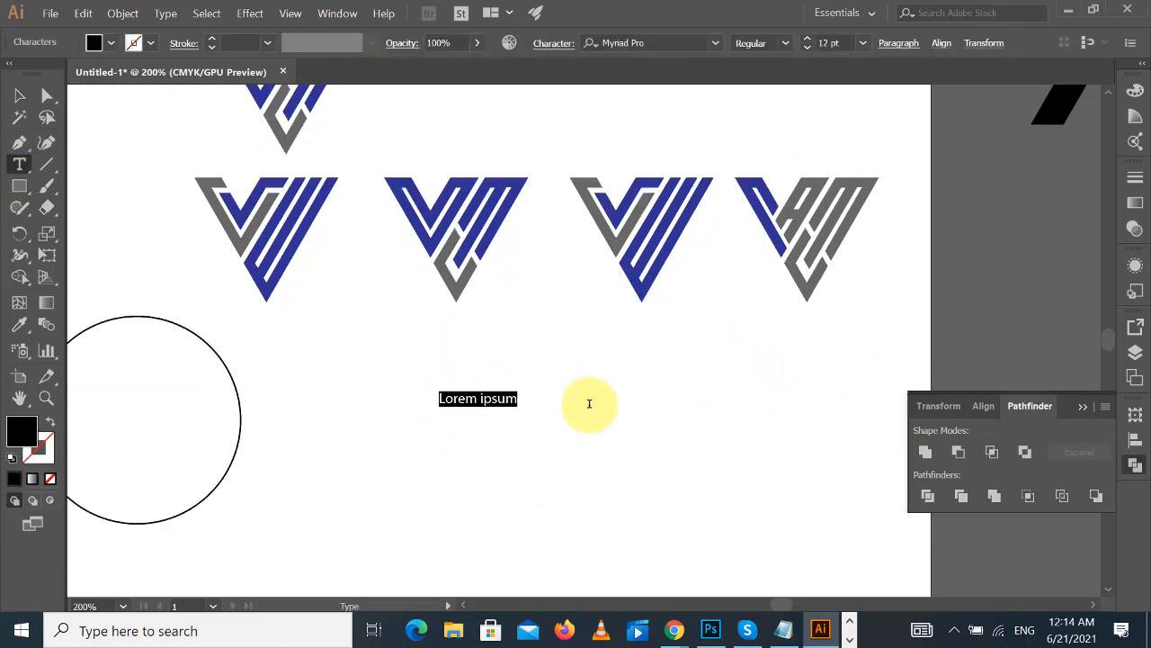
left_click(20, 97)
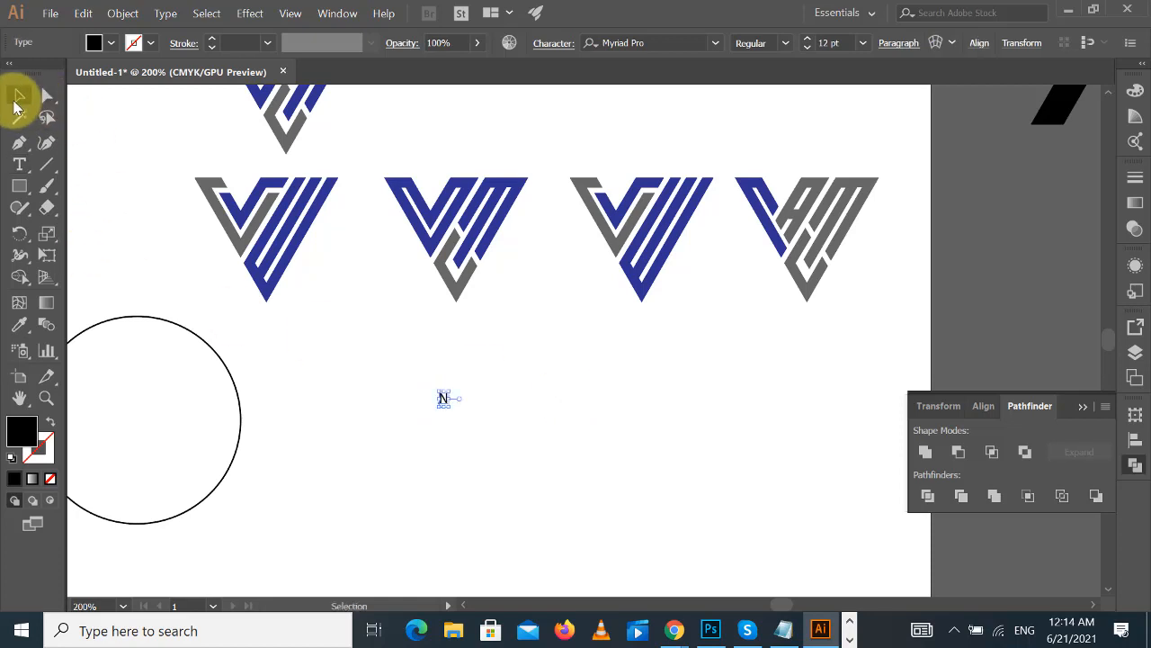
left_click_drag(449, 399, 595, 422)
- Step through the font families for the letter N and set it to NexaHeavy
left_click(661, 42)
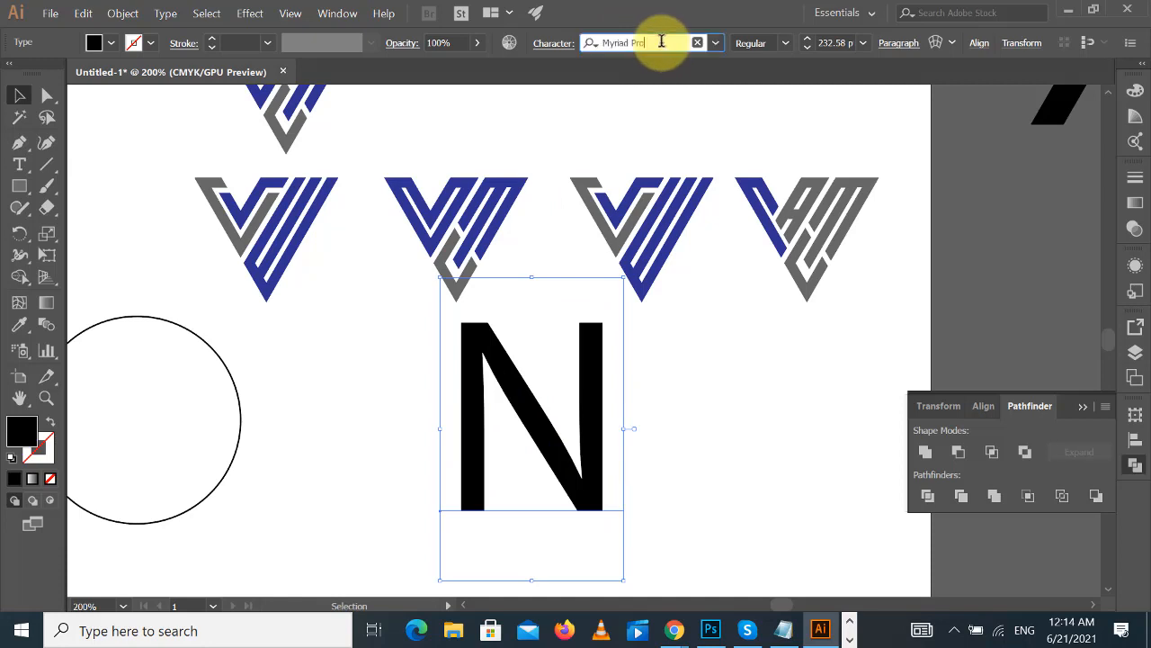
key("Down")
key("Down")
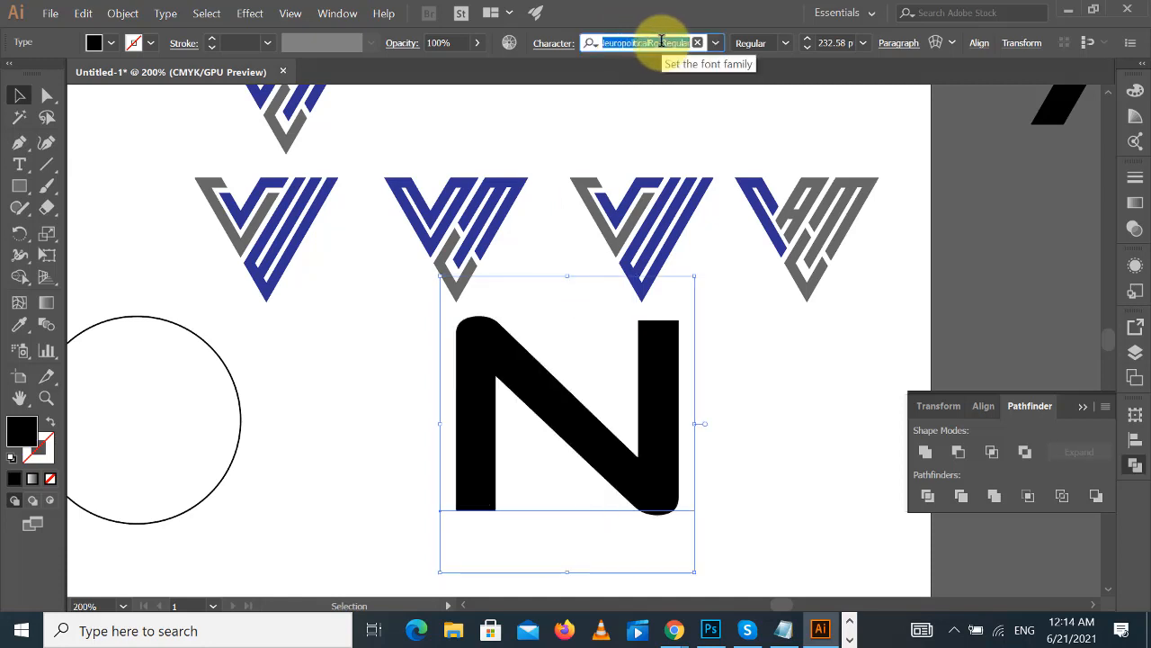
key("Down")
key("Down")
key("Down")
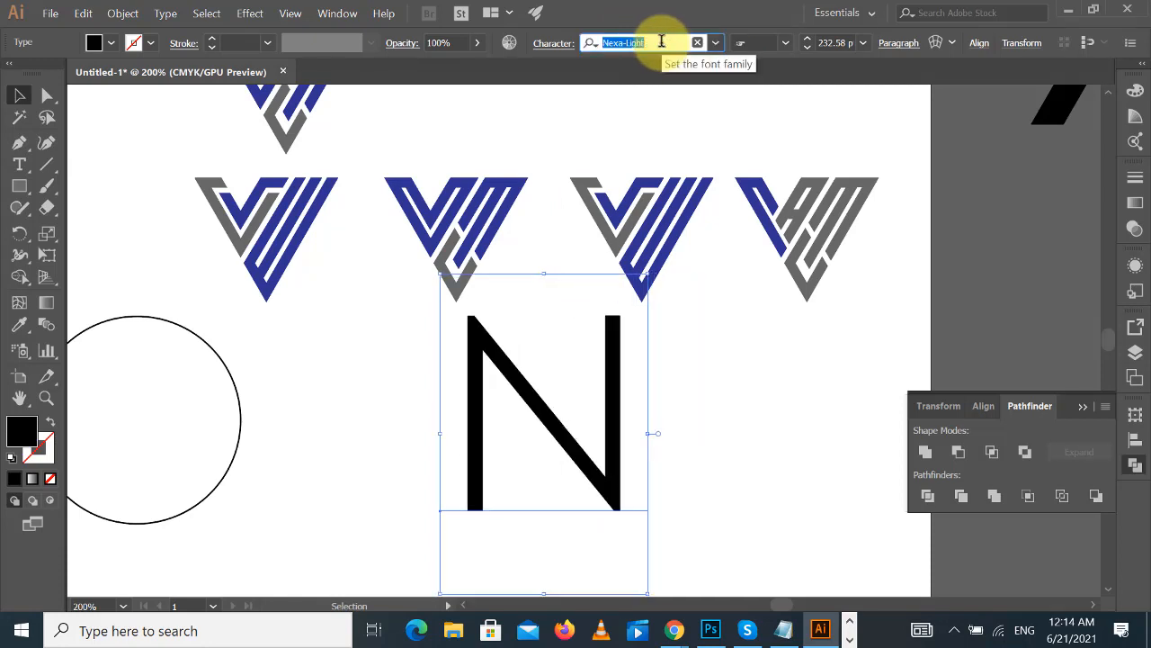
key("Down")
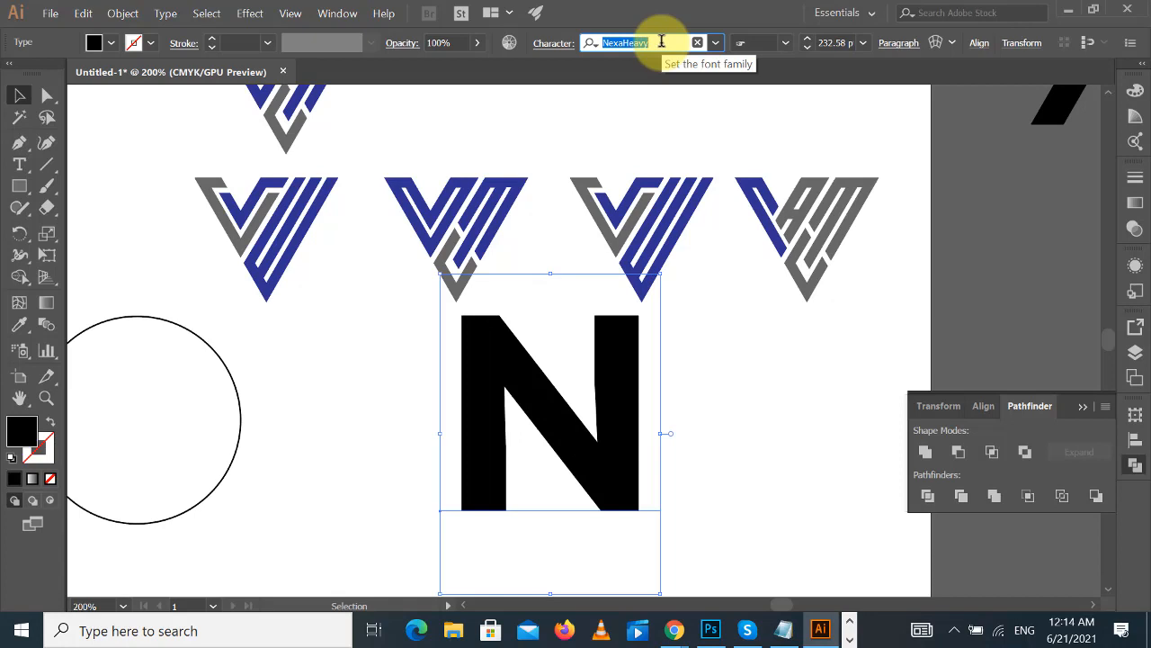
- Convert the letter N to outlines
right_click(547, 374)
left_click(655, 164)
left_click(769, 424)
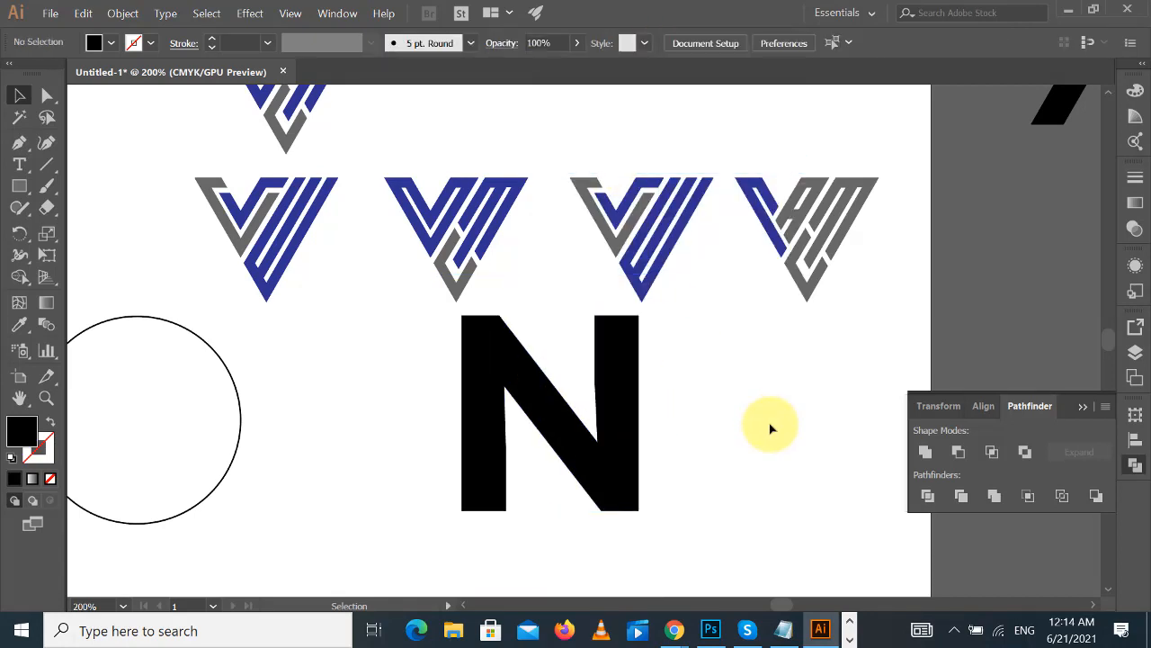
- Sample the first logo's dark blue onto the outlined N with the Eyedropper
key("ctrl+equal")
scroll(769, 428, "down", 2)
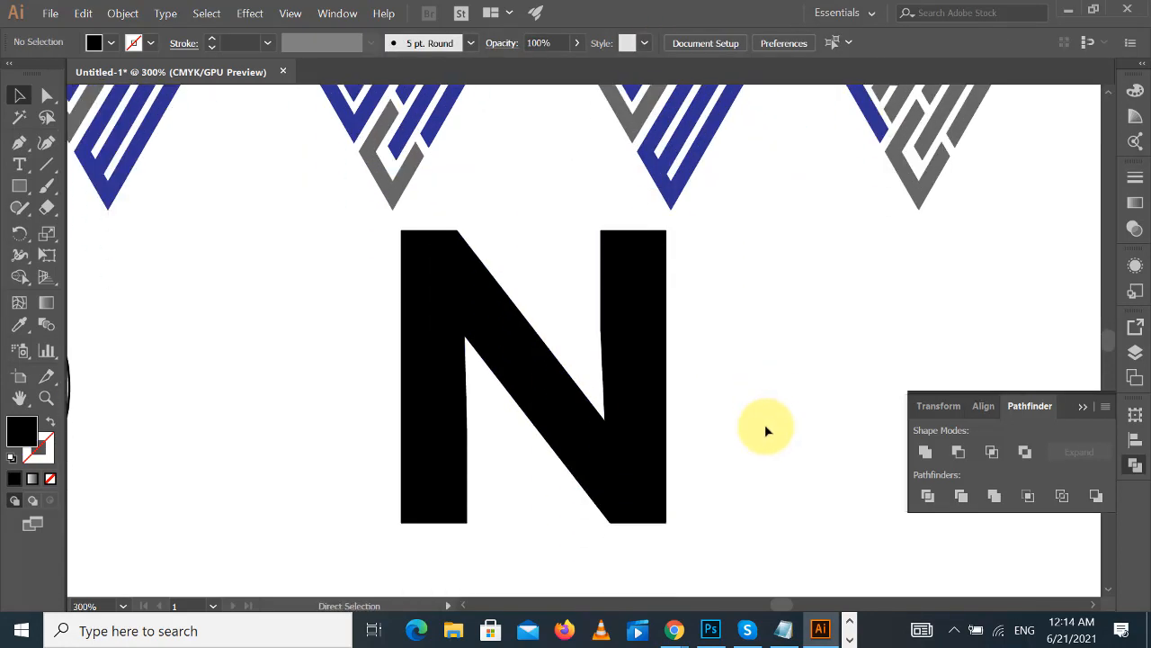
key("ctrl+minus")
left_click(638, 445)
left_click(20, 325)
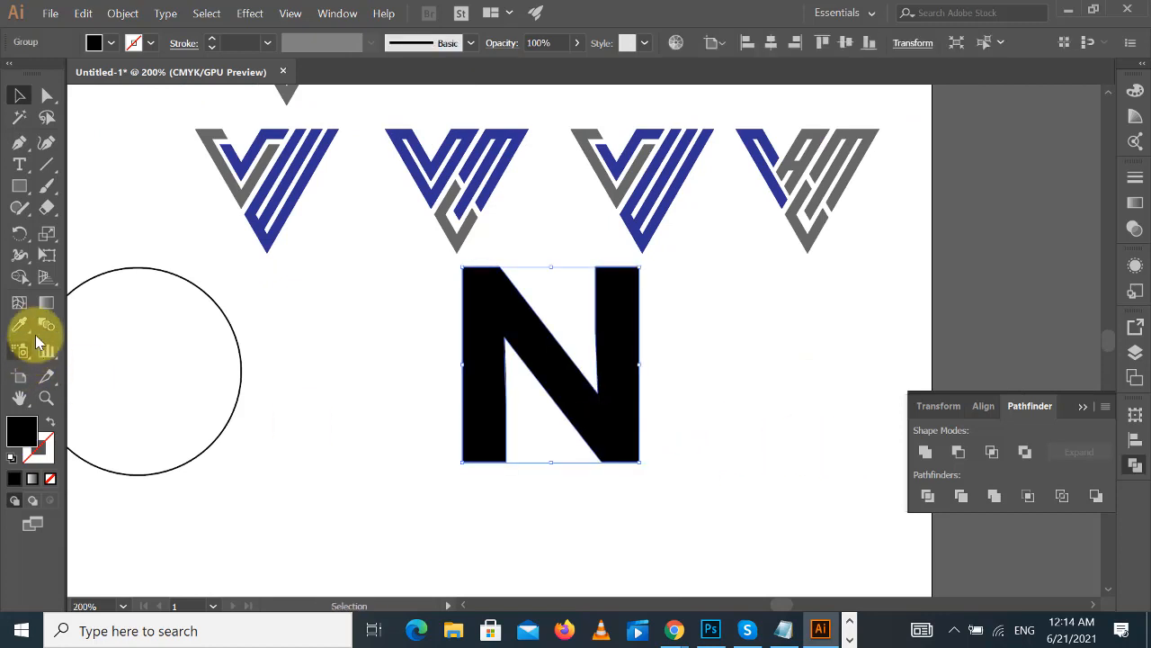
left_click(268, 212)
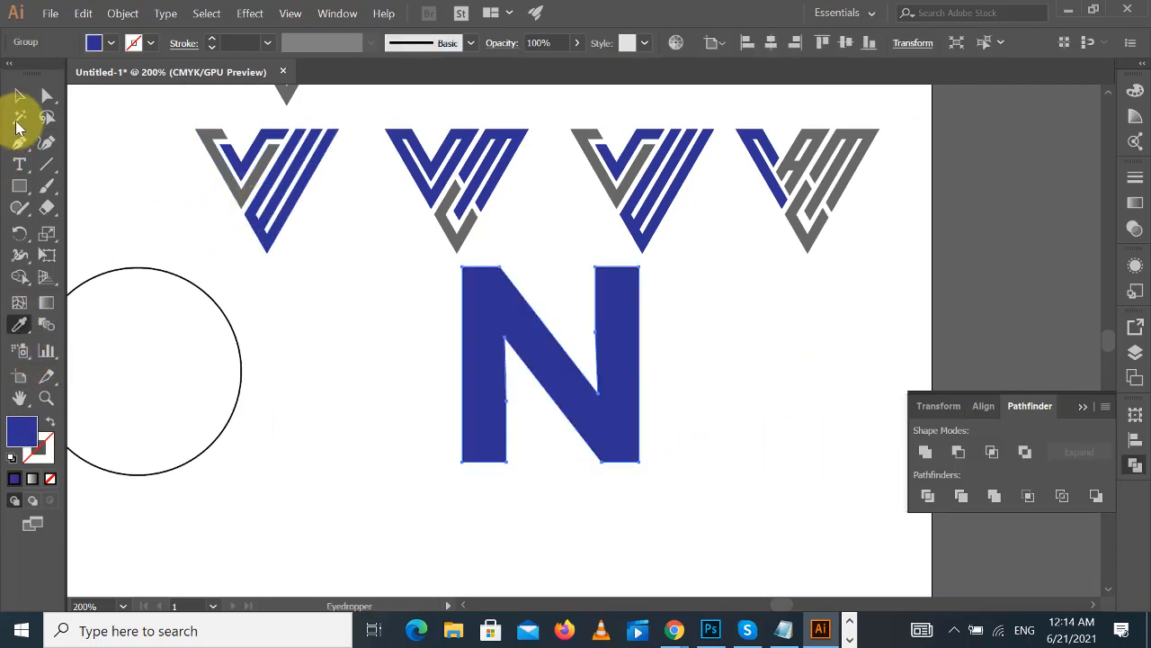
left_click(20, 96)
left_click(423, 292)
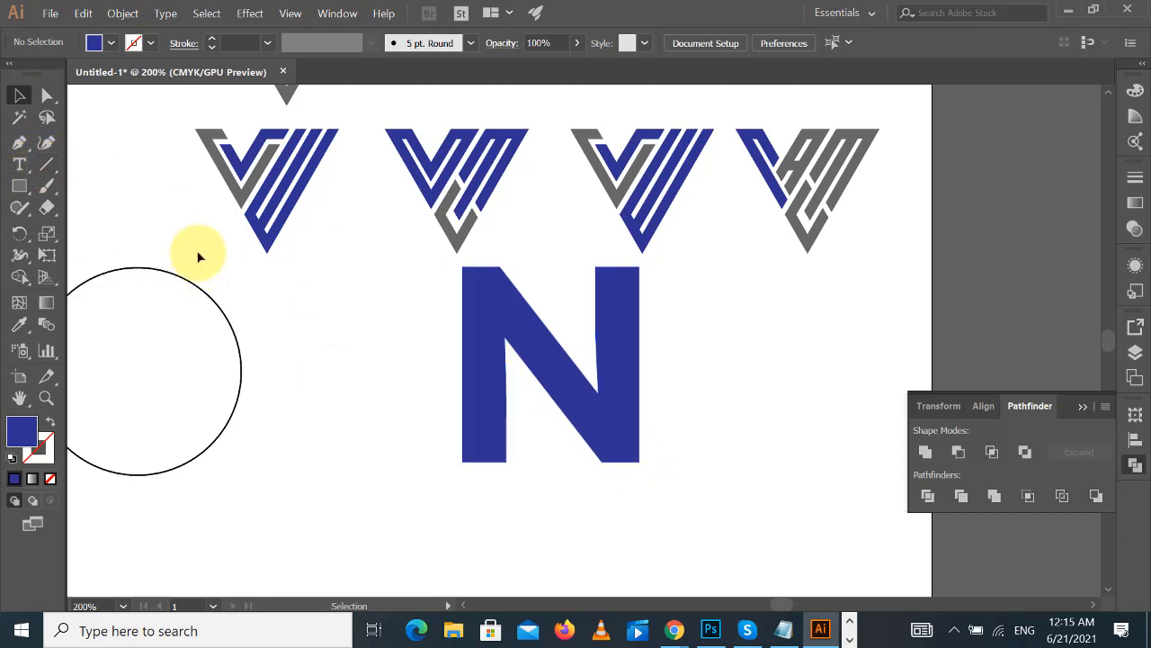
left_click(52, 166)
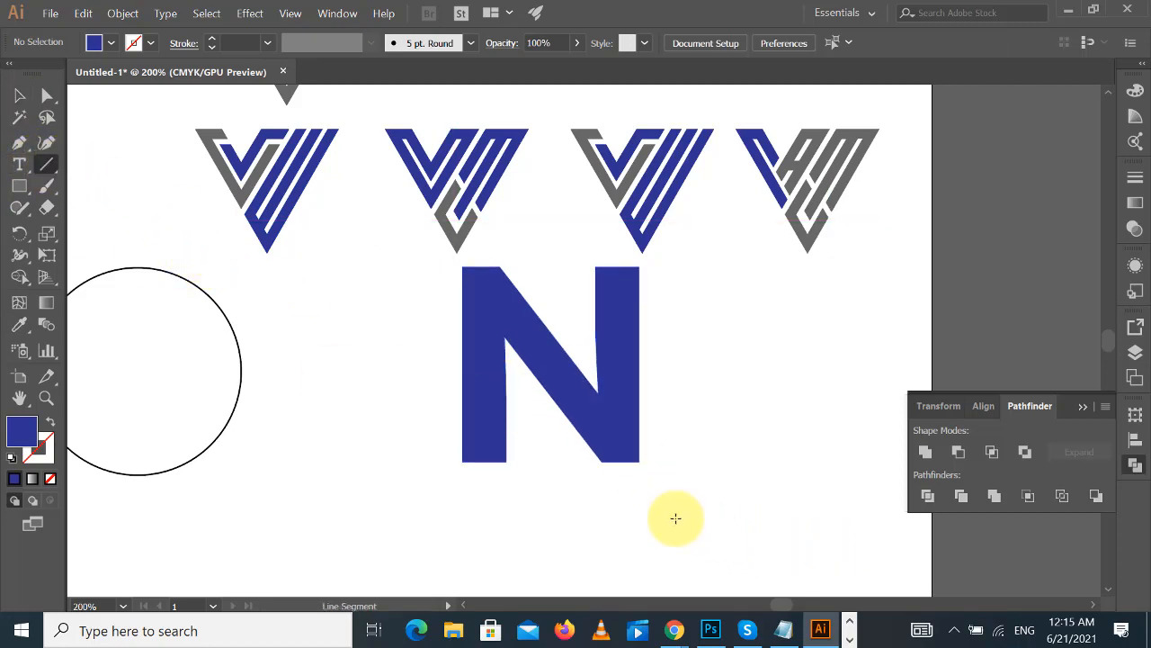
left_click_drag(602, 463, 362, 150)
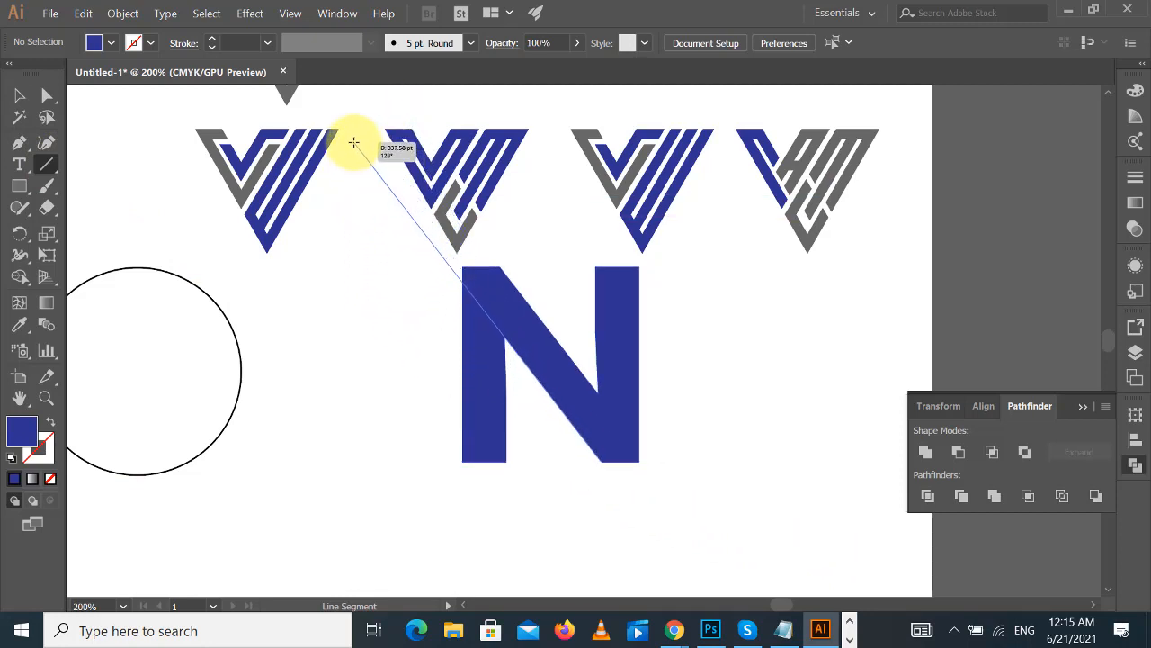
left_click_drag(354, 142, 353, 140)
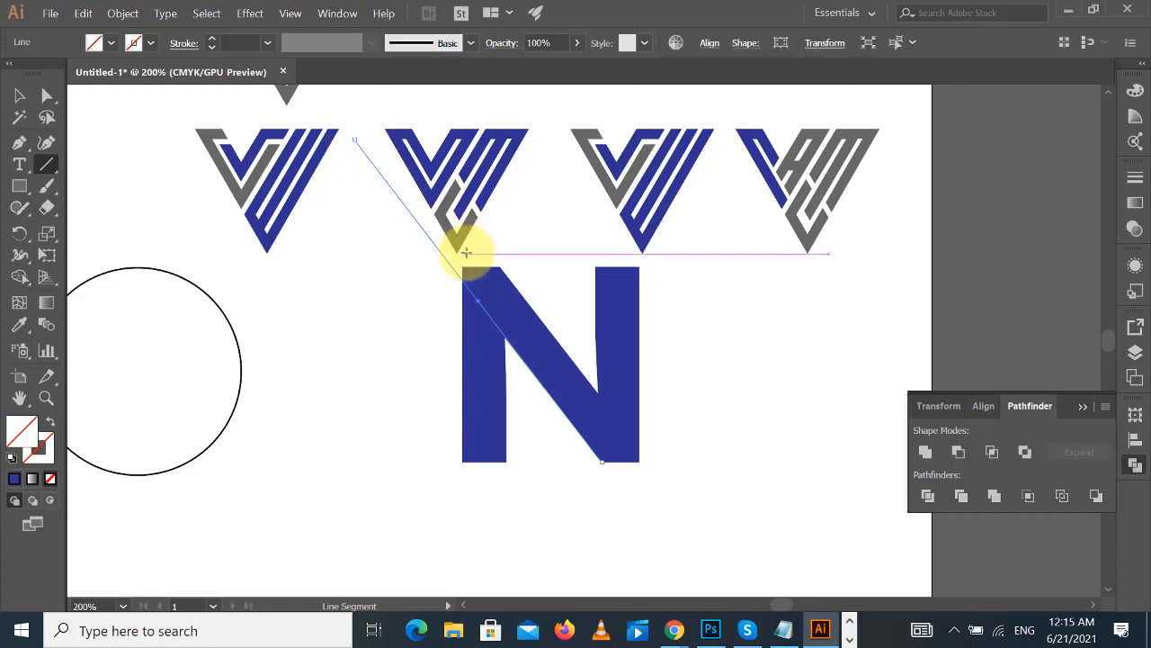
left_click(20, 95)
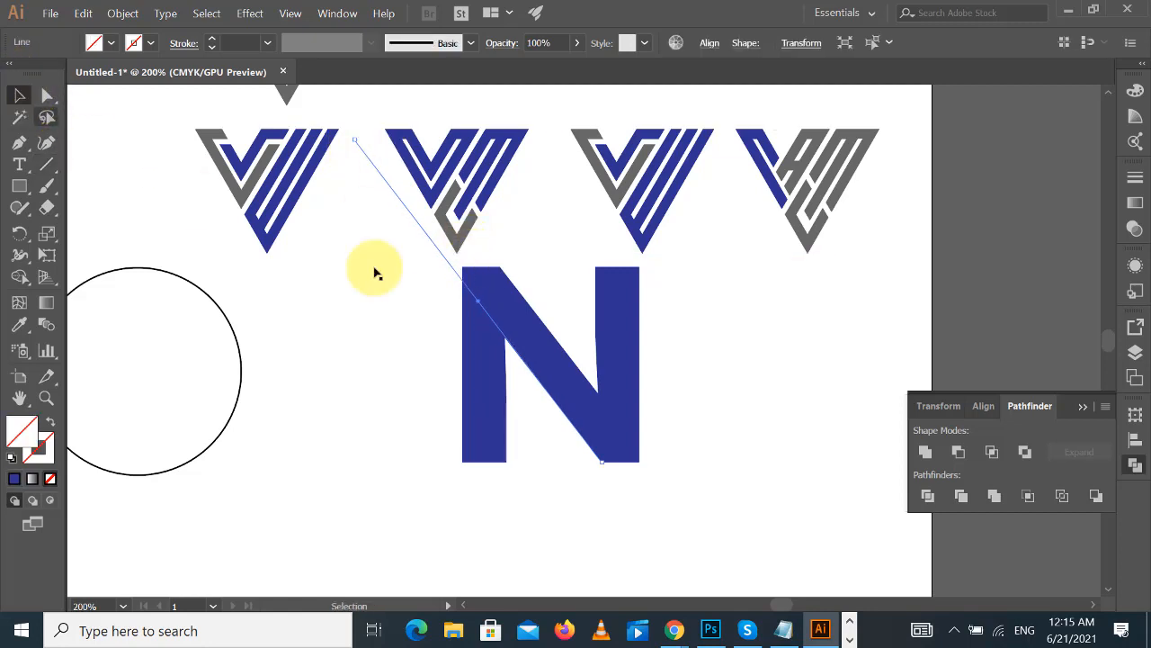
left_click(532, 235)
- Draw a straight line along the lower edge of the N's diagonal and copy it onto the diagonal's upper edge
left_click(47, 165)
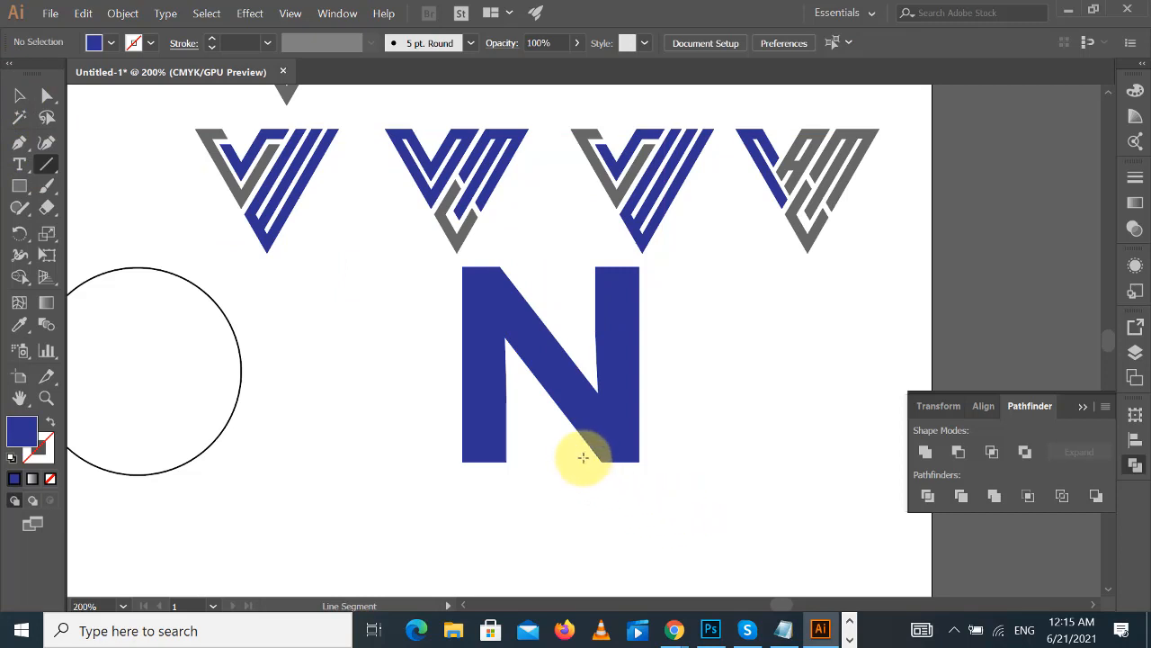
left_click_drag(599, 462, 391, 191)
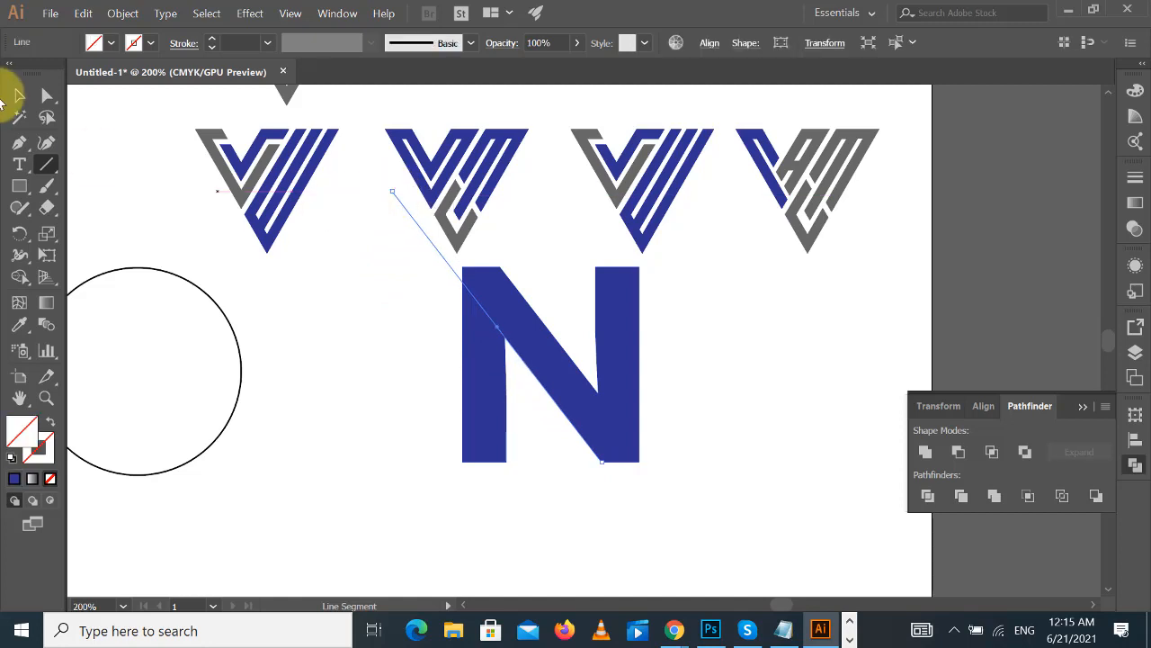
left_click(20, 96)
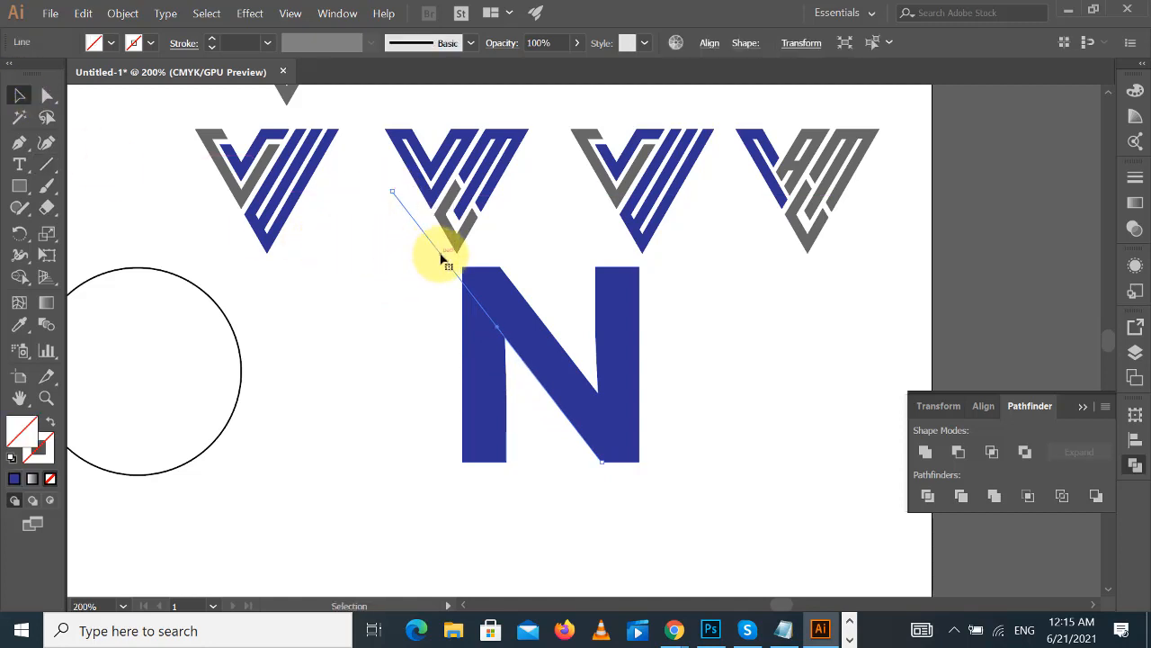
left_click_drag(441, 260, 493, 253)
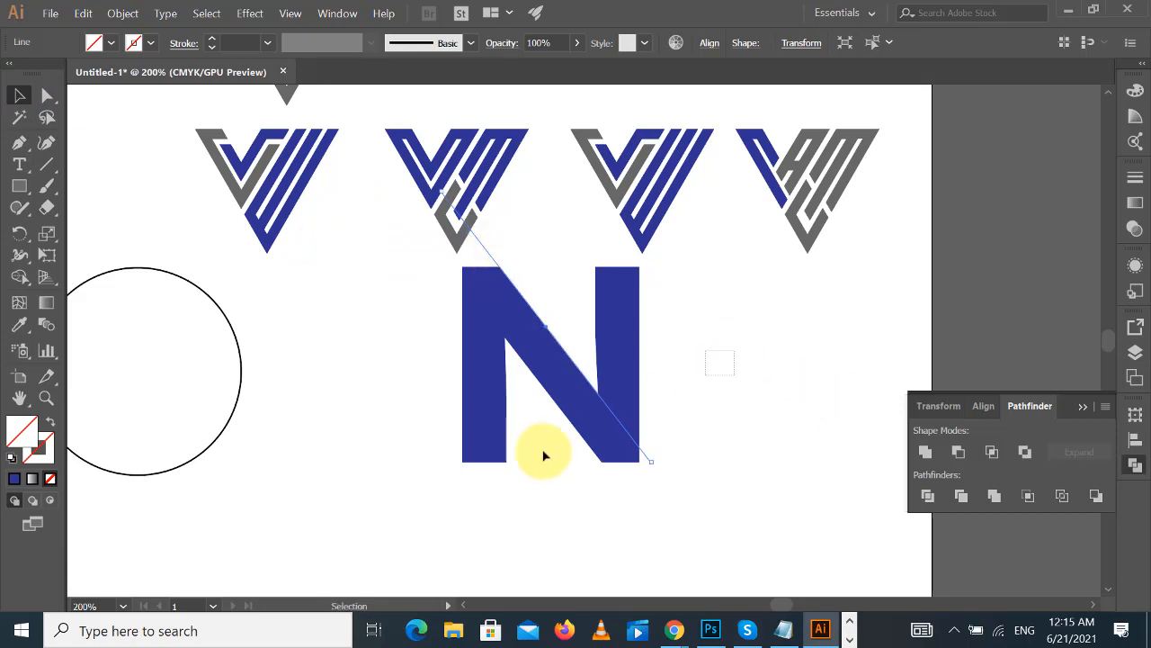
- Select the N with both lines and cut the diagonal bar out of the letter with Shape Builder
left_click_drag(540, 455, 711, 378)
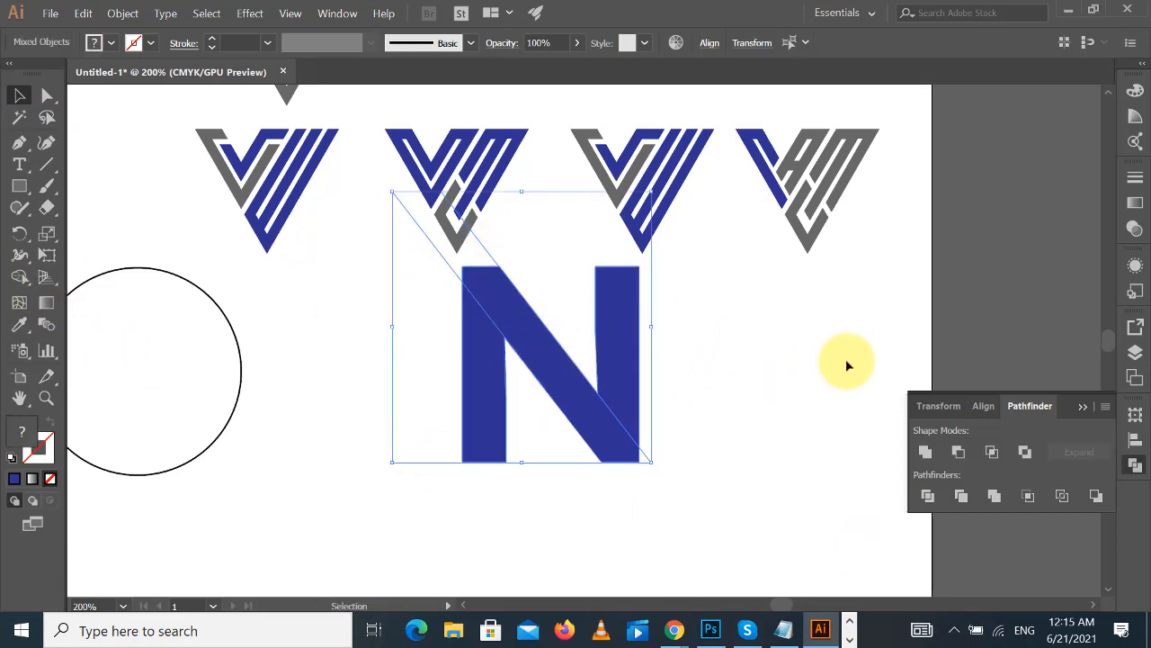
left_click(19, 278)
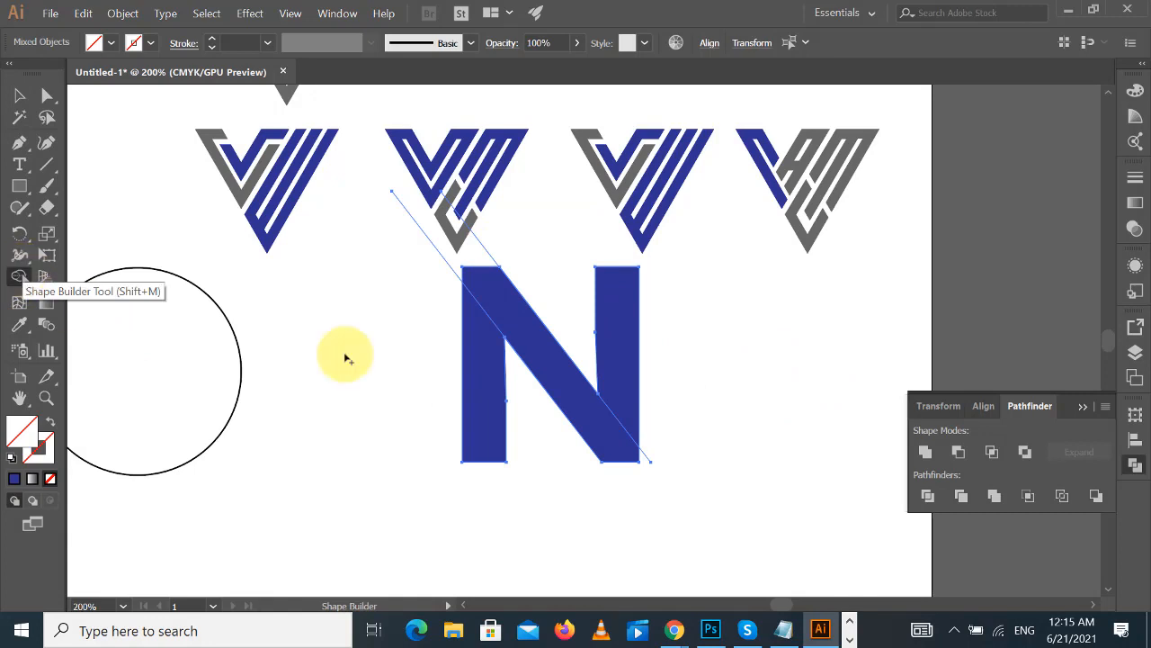
left_click(525, 335, "alt")
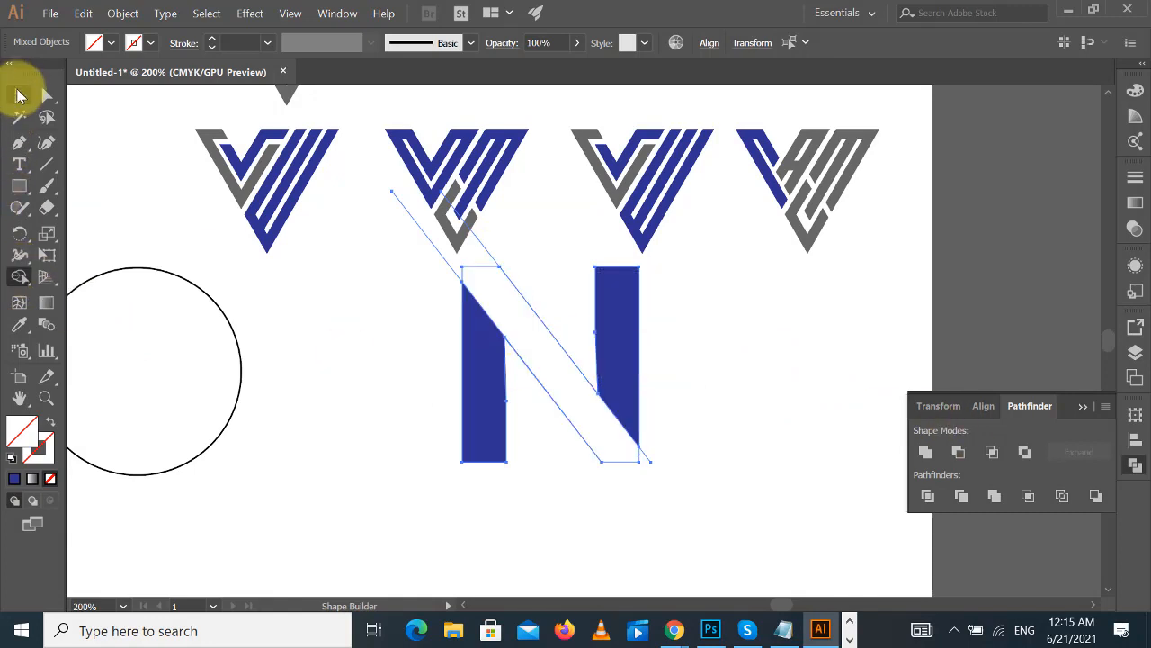
left_click(19, 95)
left_click(828, 334)
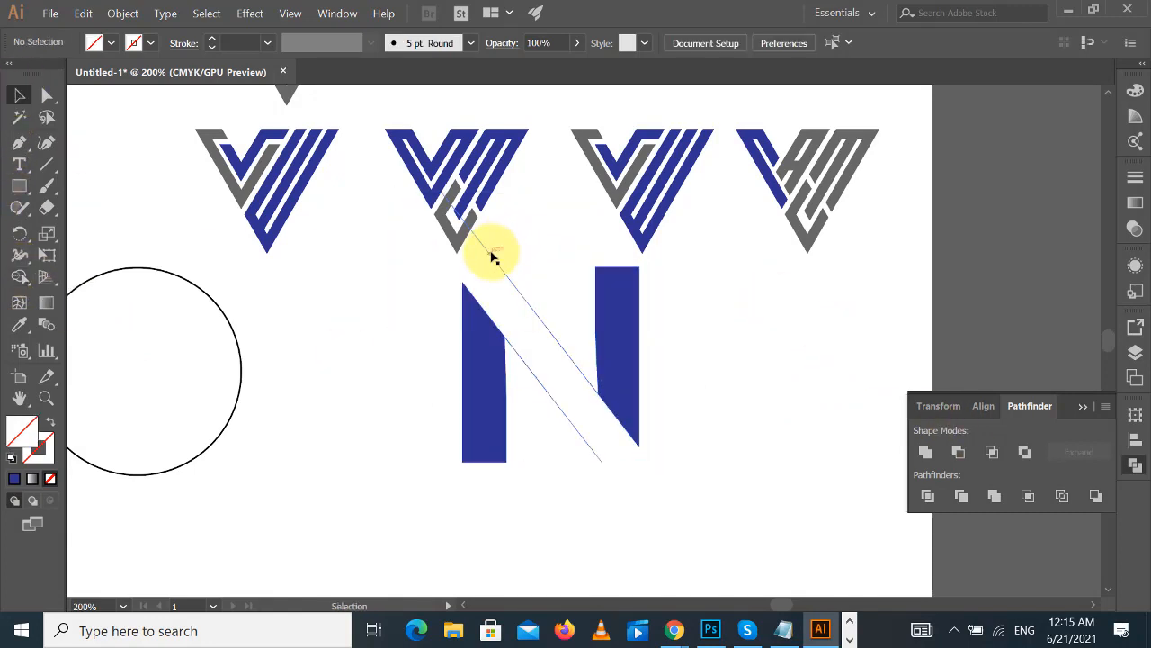
- Delete the leftover guide line ends that extend above the N's outline
left_click(452, 263)
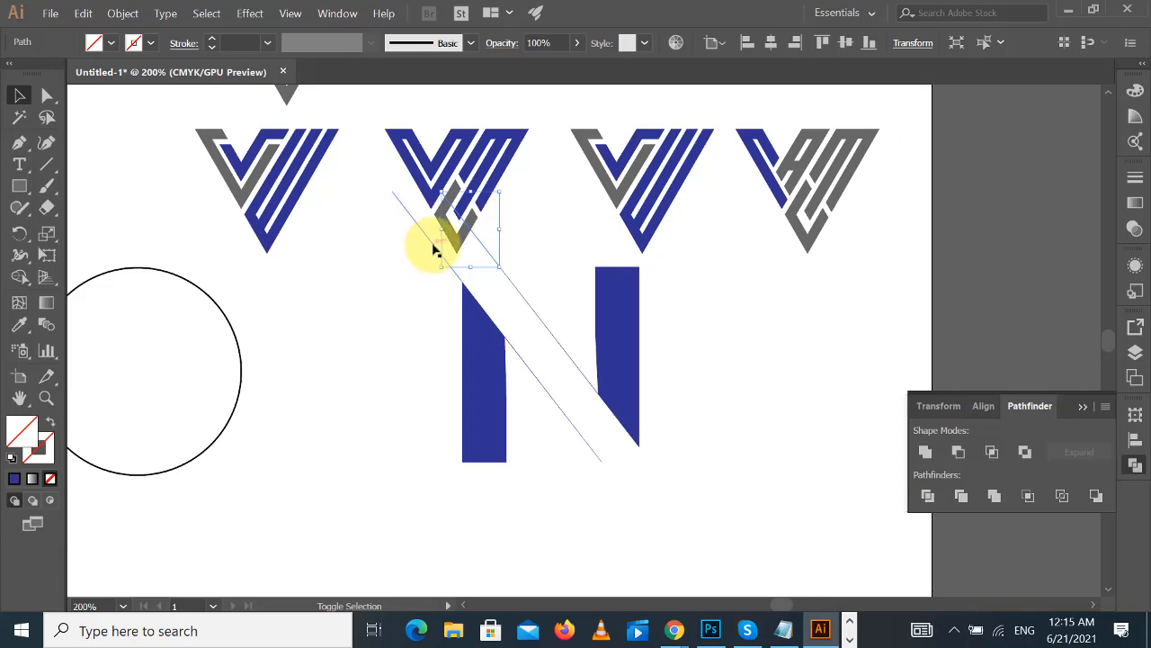
left_click(645, 452)
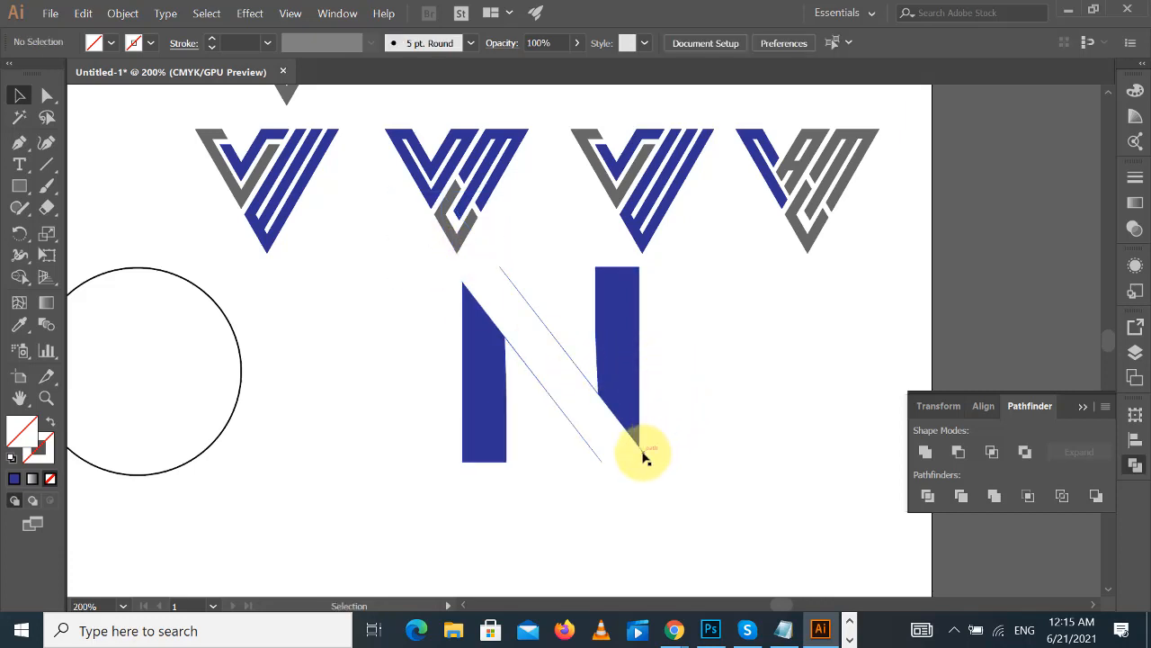
left_click(568, 360)
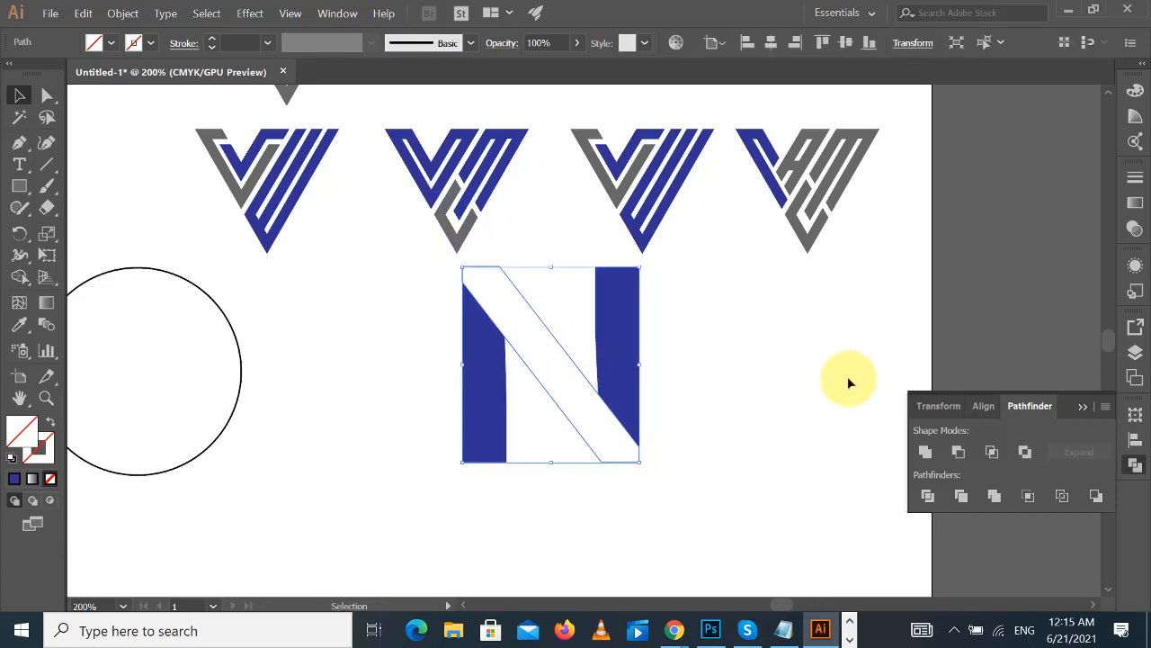
left_click(846, 379)
- Select all pieces of the cut N and fill them with grey through the Color Picker
left_click(45, 96)
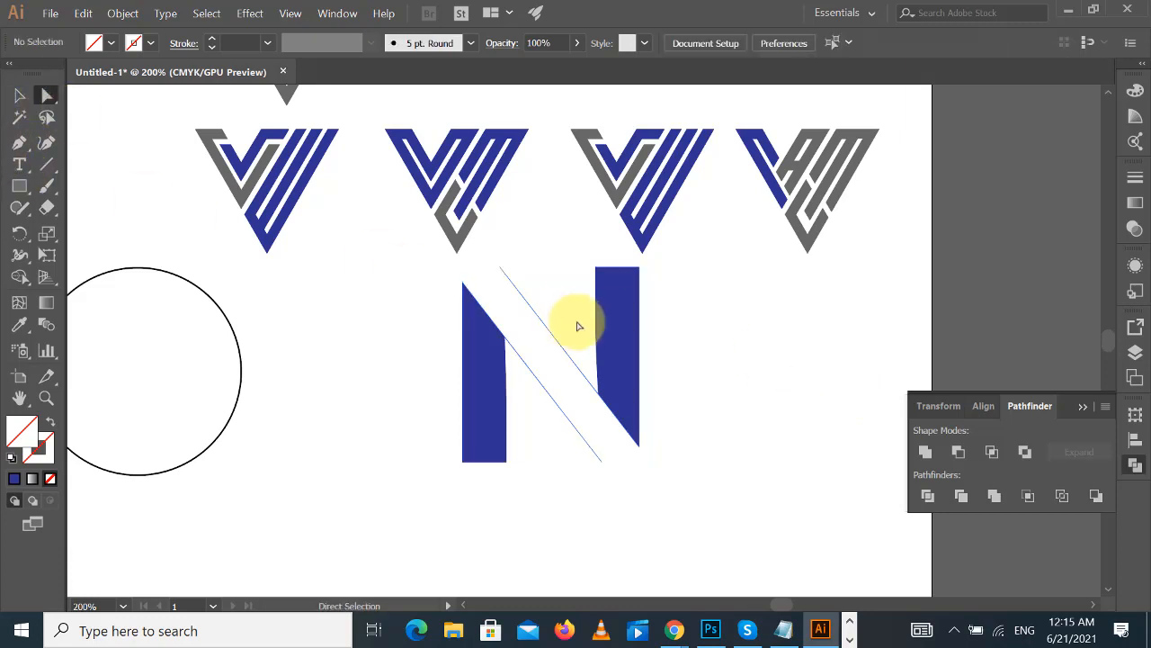
left_click(546, 398)
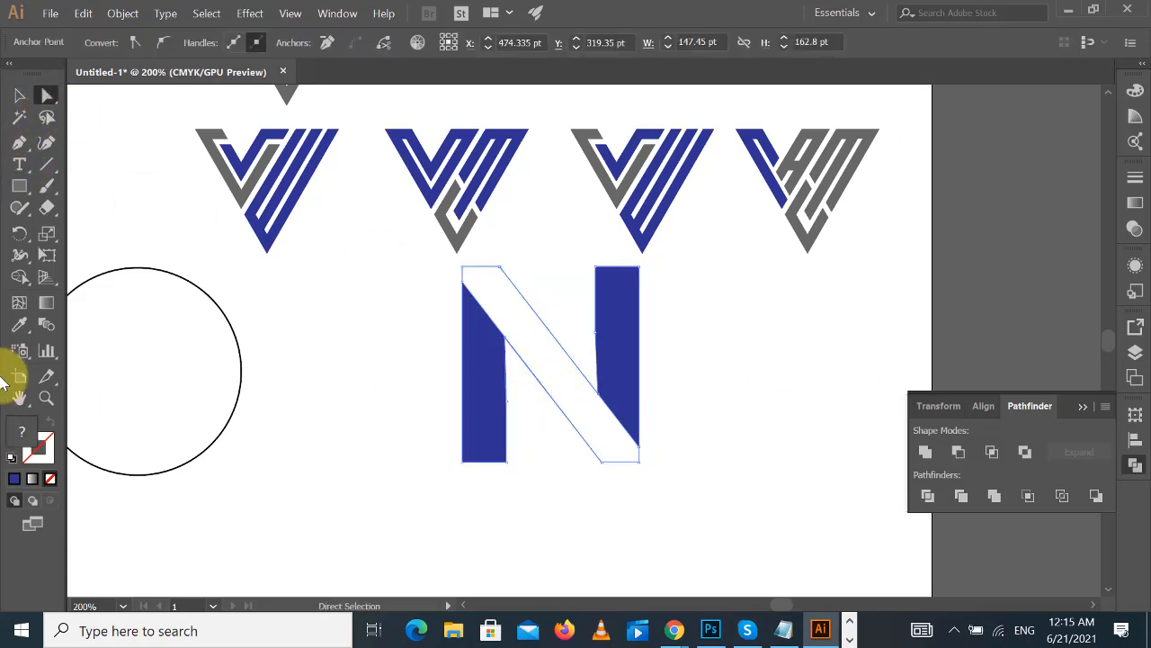
double_click(15, 434)
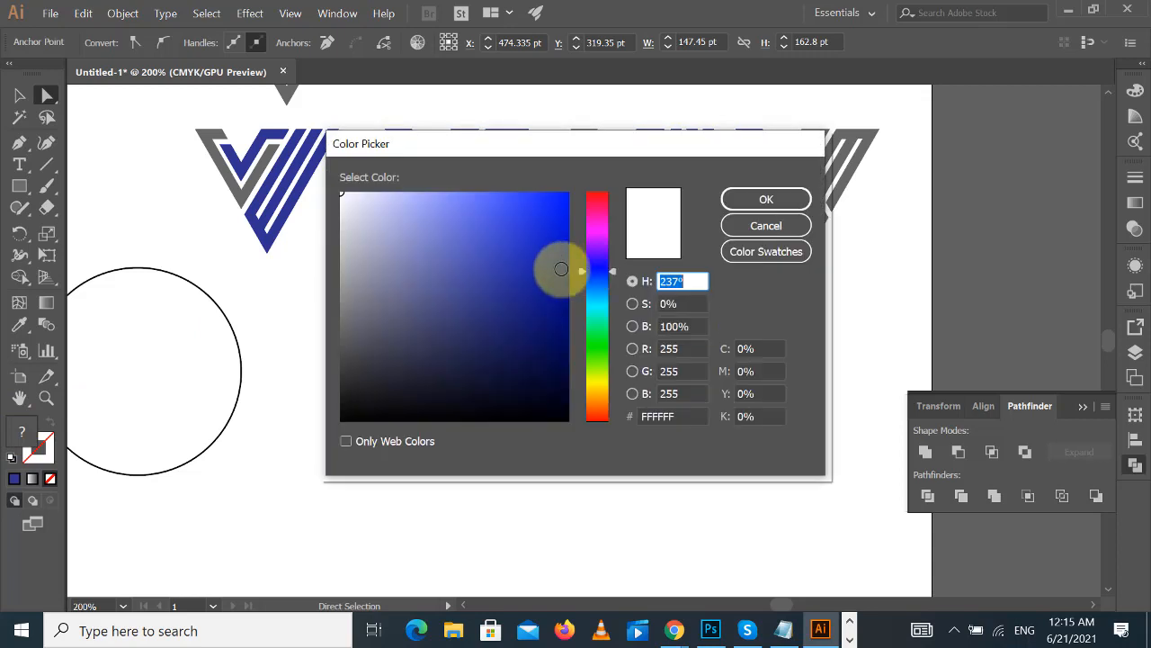
left_click(600, 228)
left_click(563, 224)
left_click(783, 200)
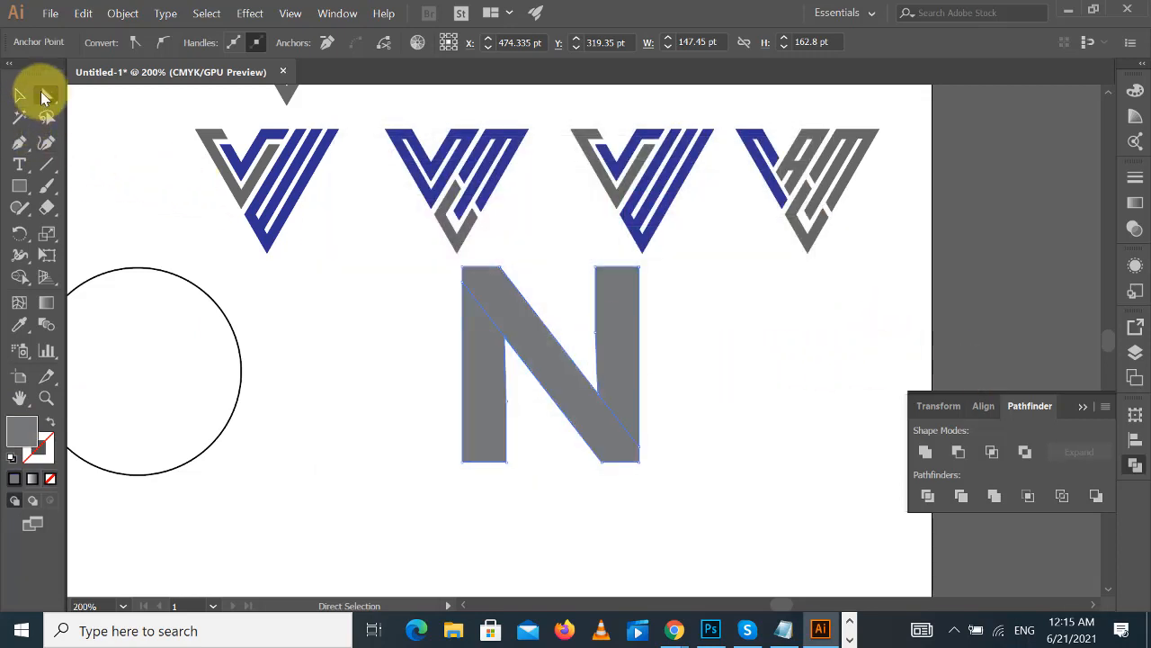
- Recolor the N's diagonal bar with the dark blue sampled from the first V-shaped logo in the row
left_click(746, 359)
left_click(580, 419)
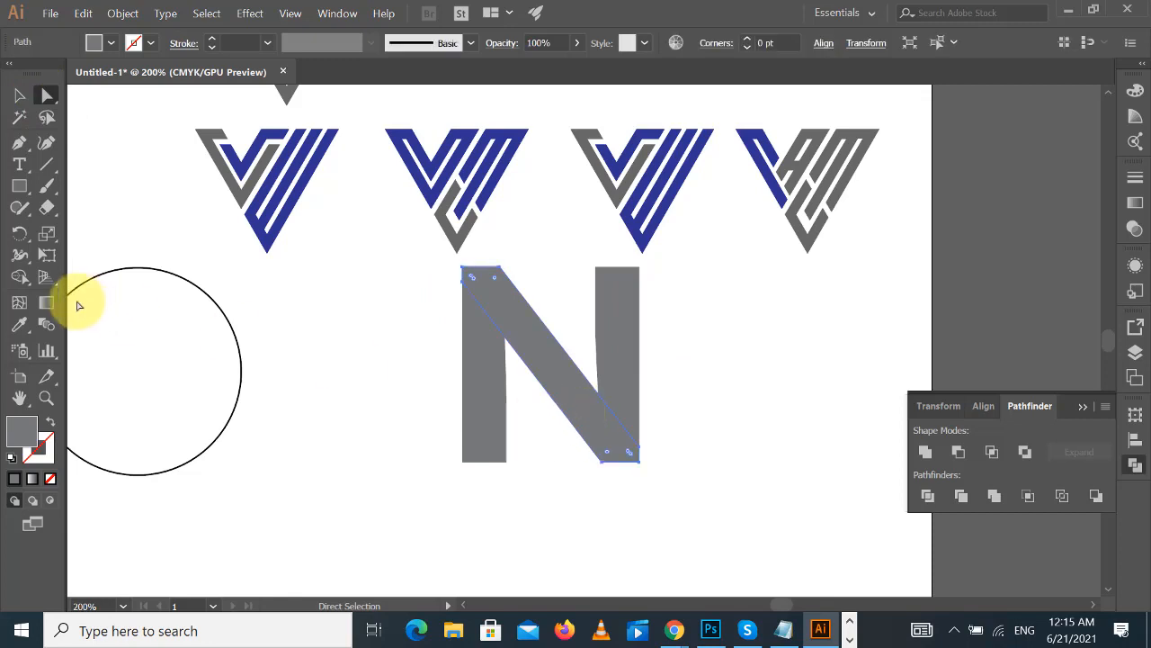
left_click(19, 324)
left_click(296, 191)
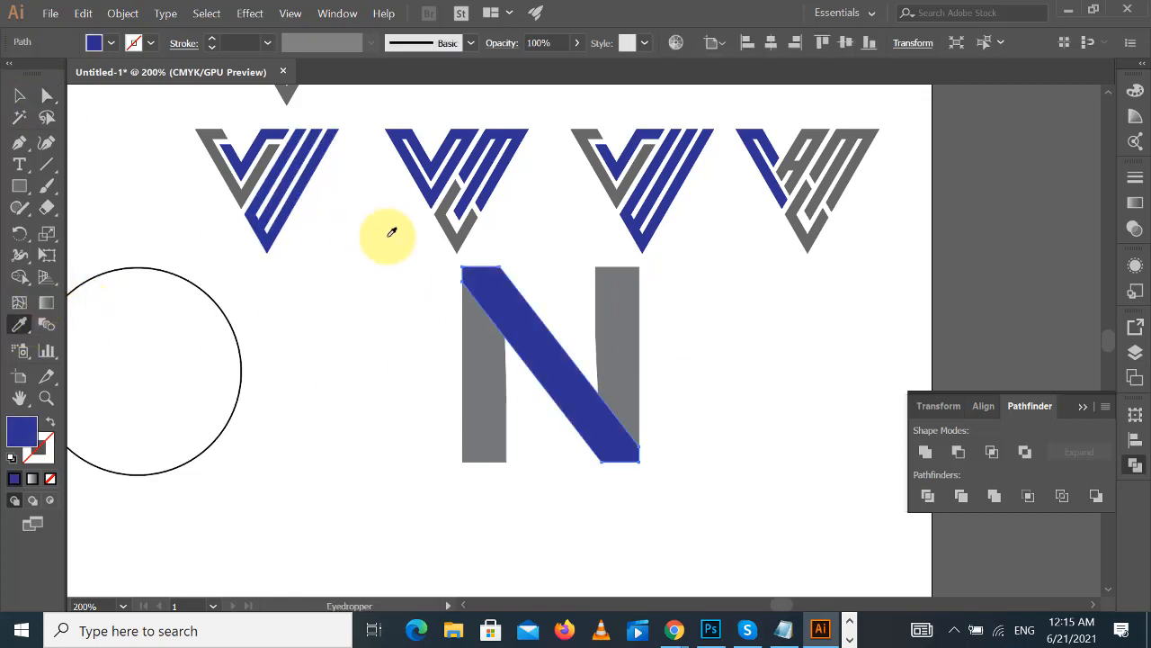
left_click(20, 95)
left_click(804, 330)
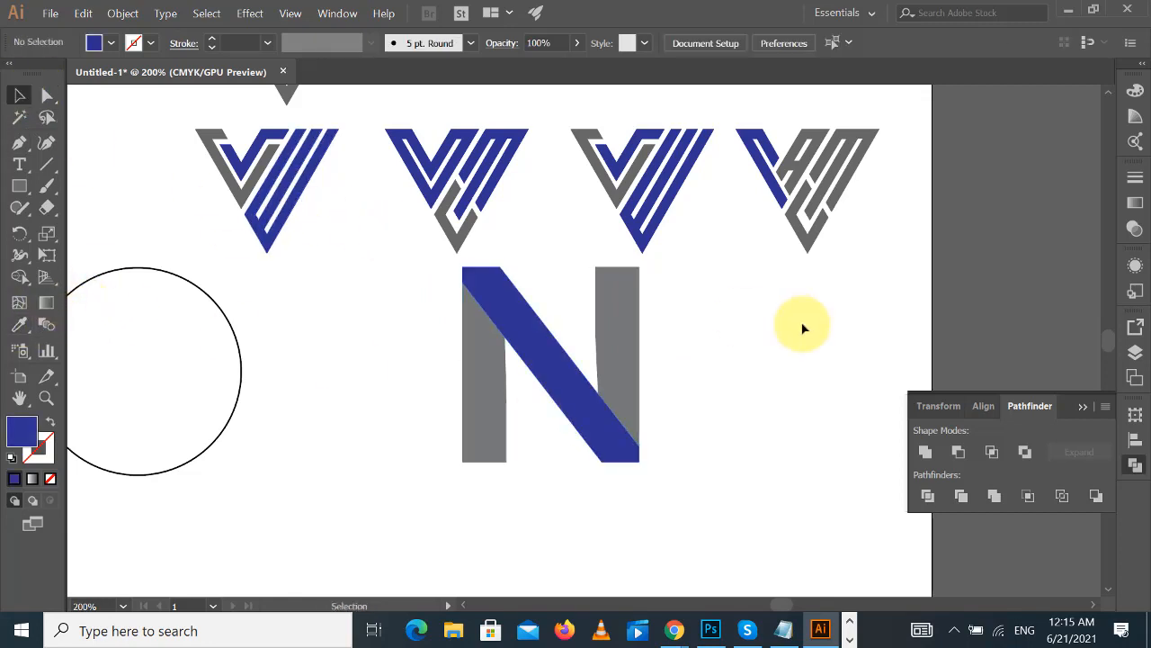
- Round the left stem's lower inner corner and the right stem's upper inner corner to about 36.5 pt
key("ctrl+minus")
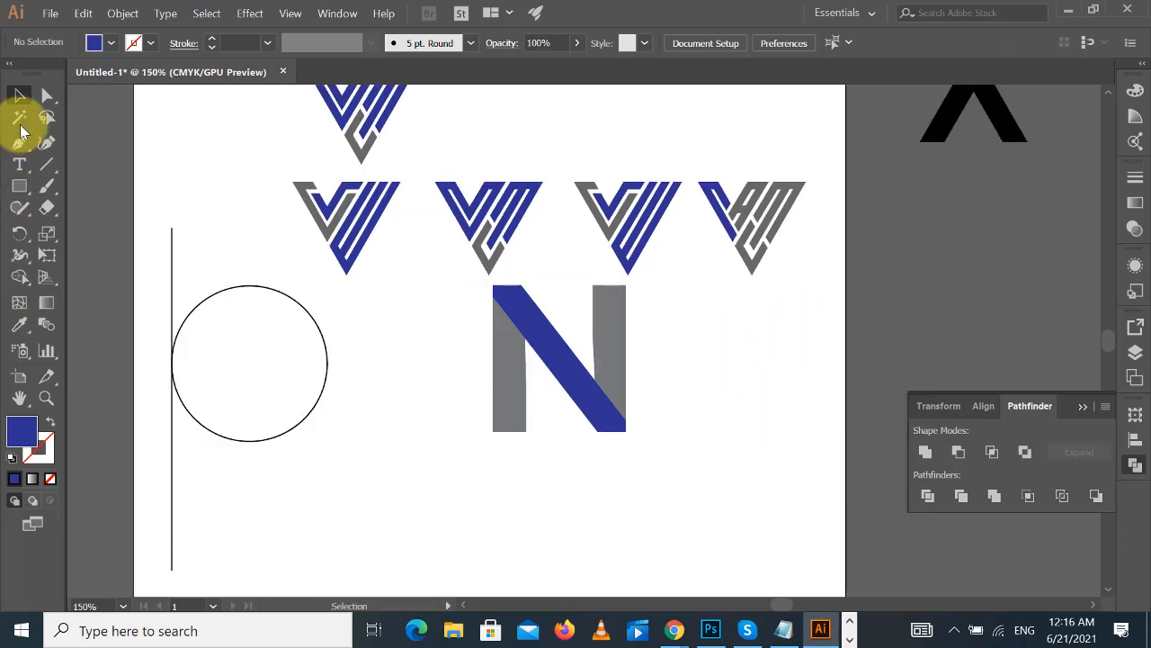
left_click(47, 95)
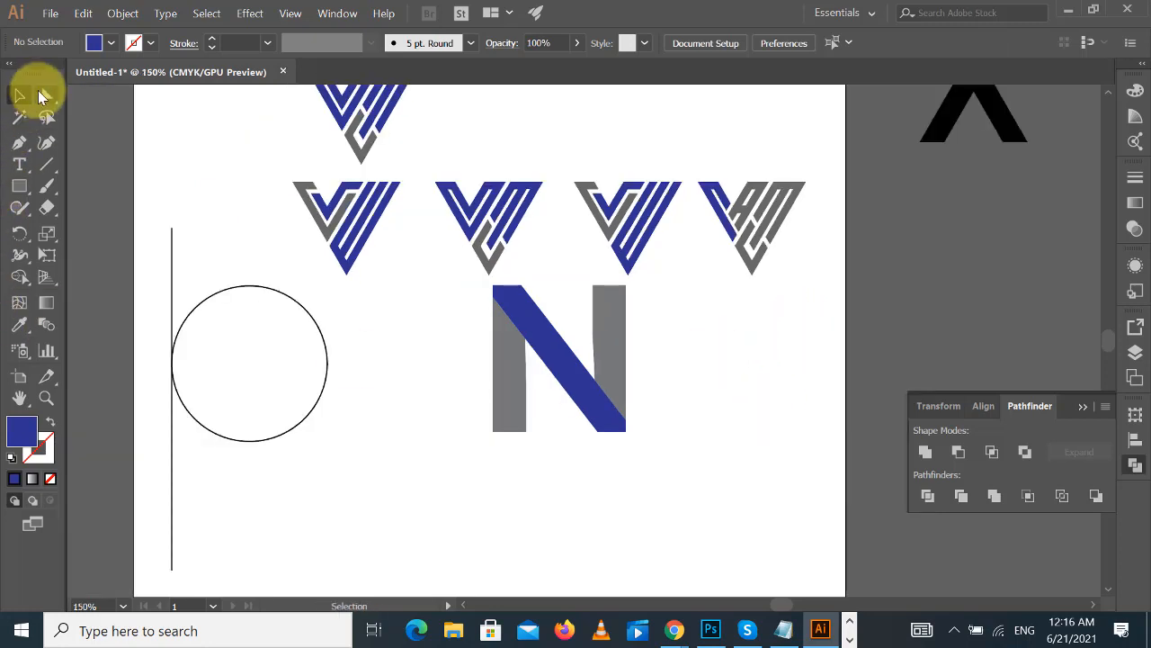
left_click(527, 433)
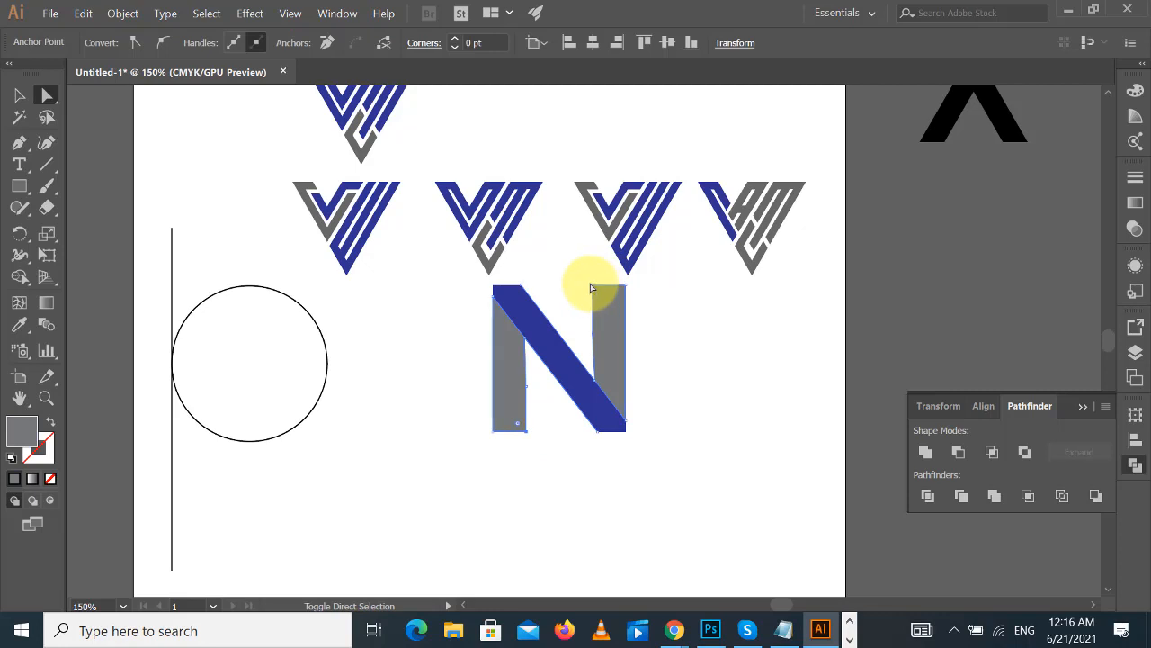
left_click(609, 310, "shift")
left_click_drag(604, 299, 784, 417)
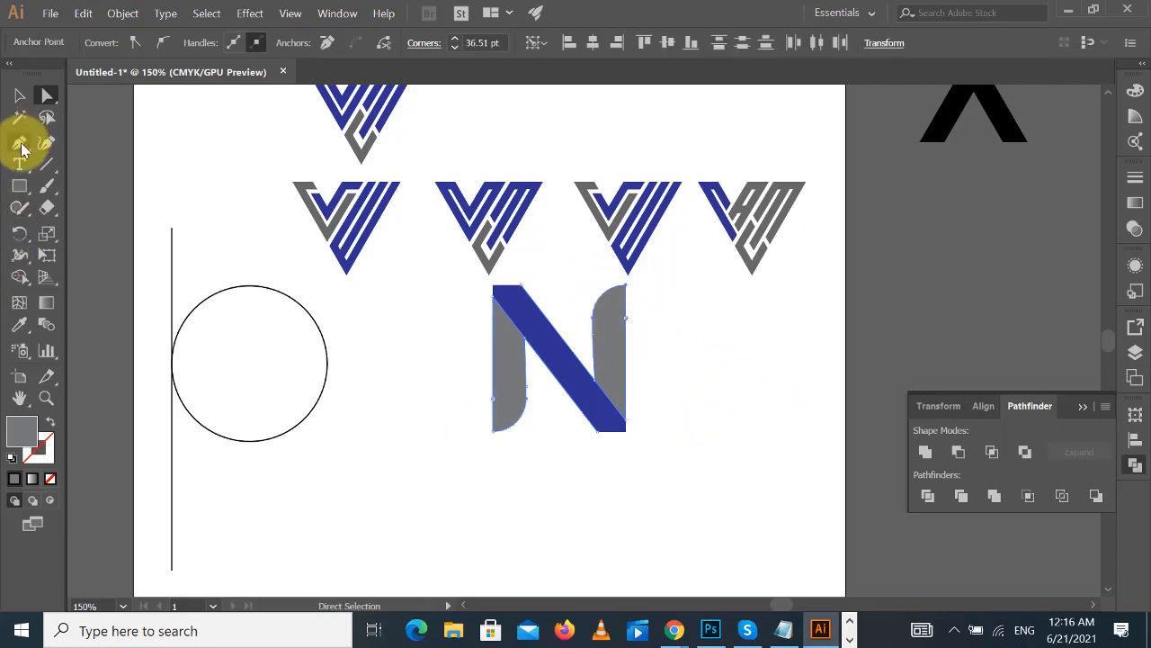
- Remove the surplus anchor point from the inner edge of each grey stem with the Pen tool
left_click(21, 146)
left_click(529, 389)
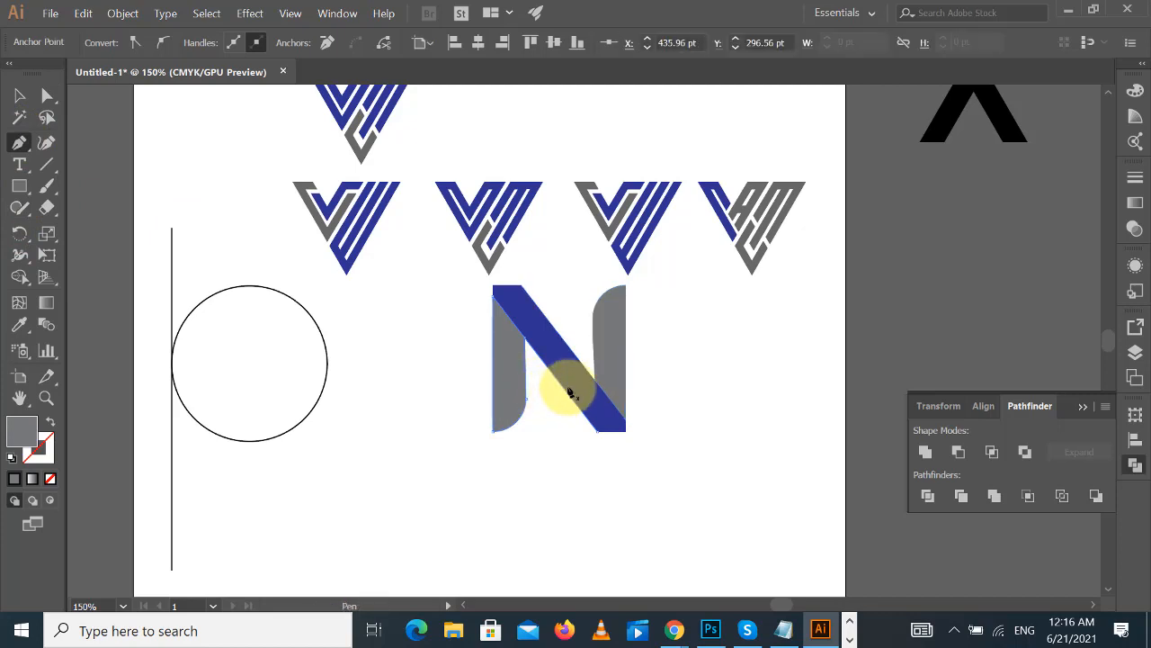
left_click(47, 98)
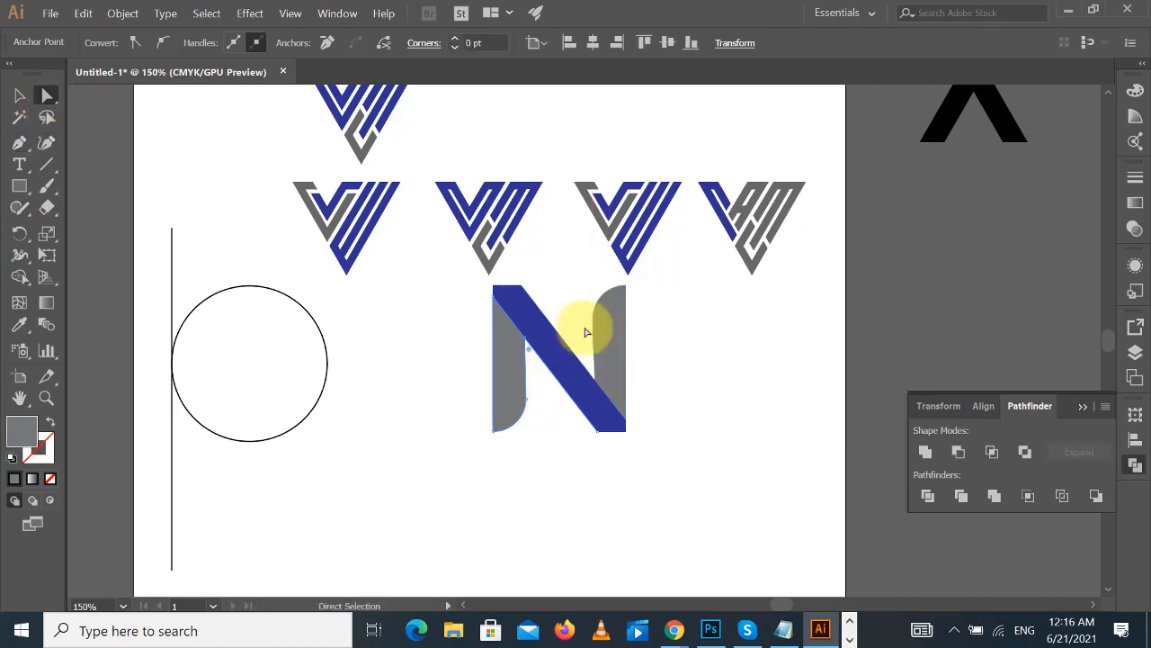
left_click(617, 321)
left_click(21, 142)
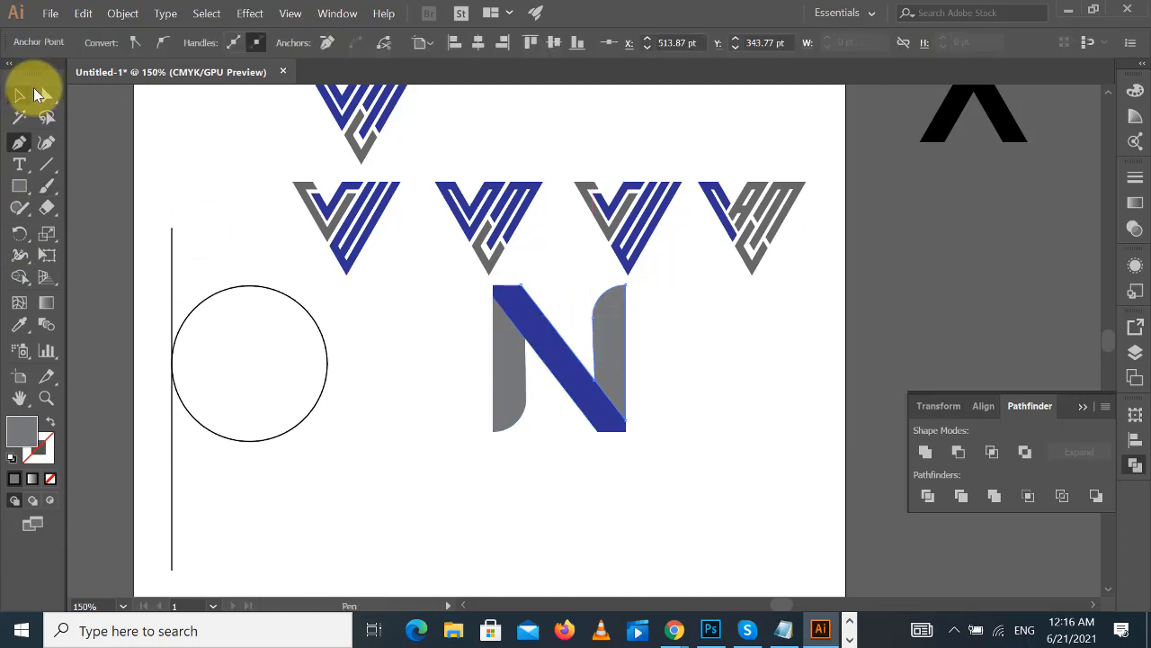
left_click(20, 95)
left_click(728, 354)
left_click_drag(612, 387, 491, 418)
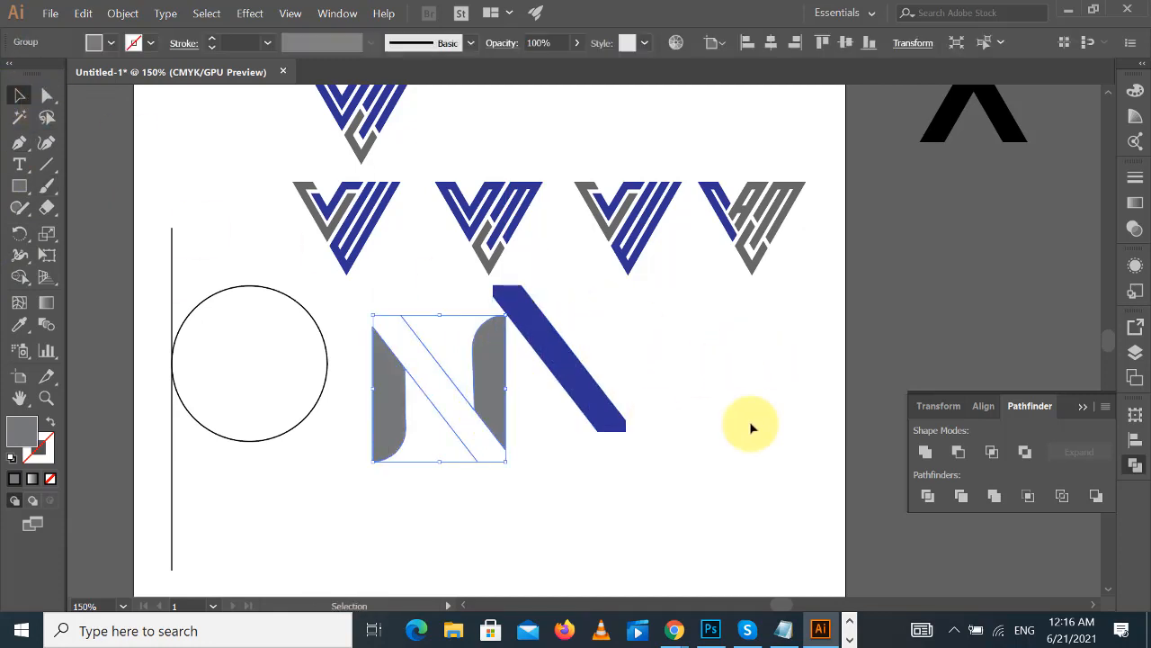
left_click(744, 429)
key("ctrl+z")
- Select the grey stems together with the blue diagonal bar and group them
left_click_drag(743, 465, 488, 318)
key("ctrl+g")
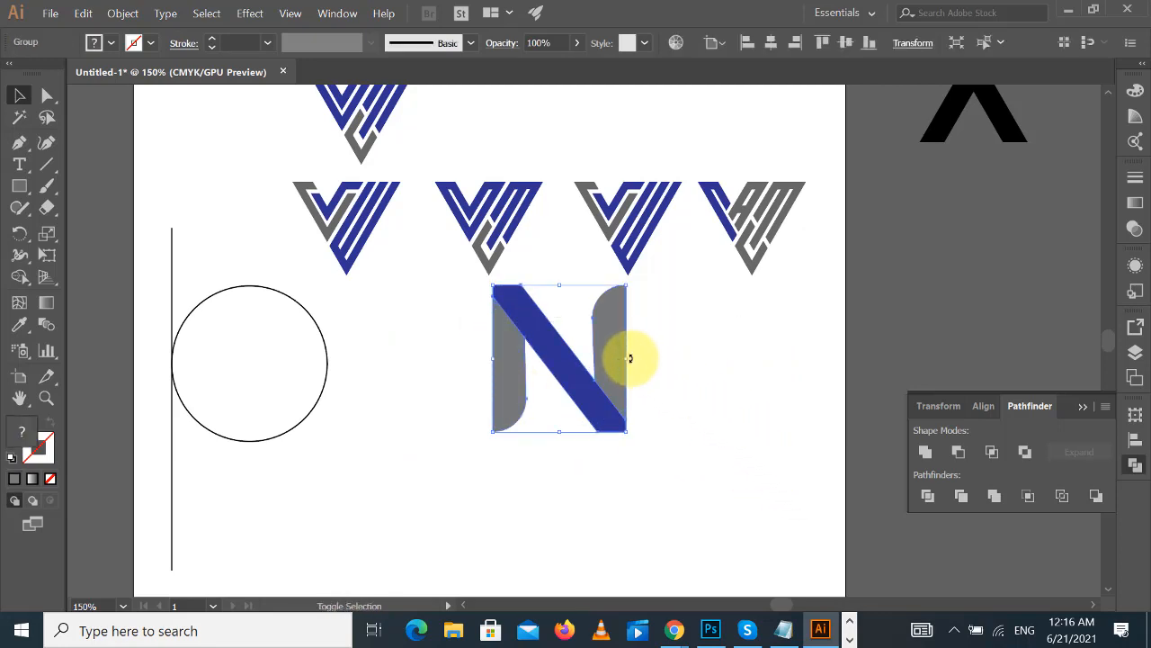
- Place a copy of the reduced N logo above the row of marks, and centre the other N with a copied circle on the artboard
left_click_drag(629, 359, 633, 144)
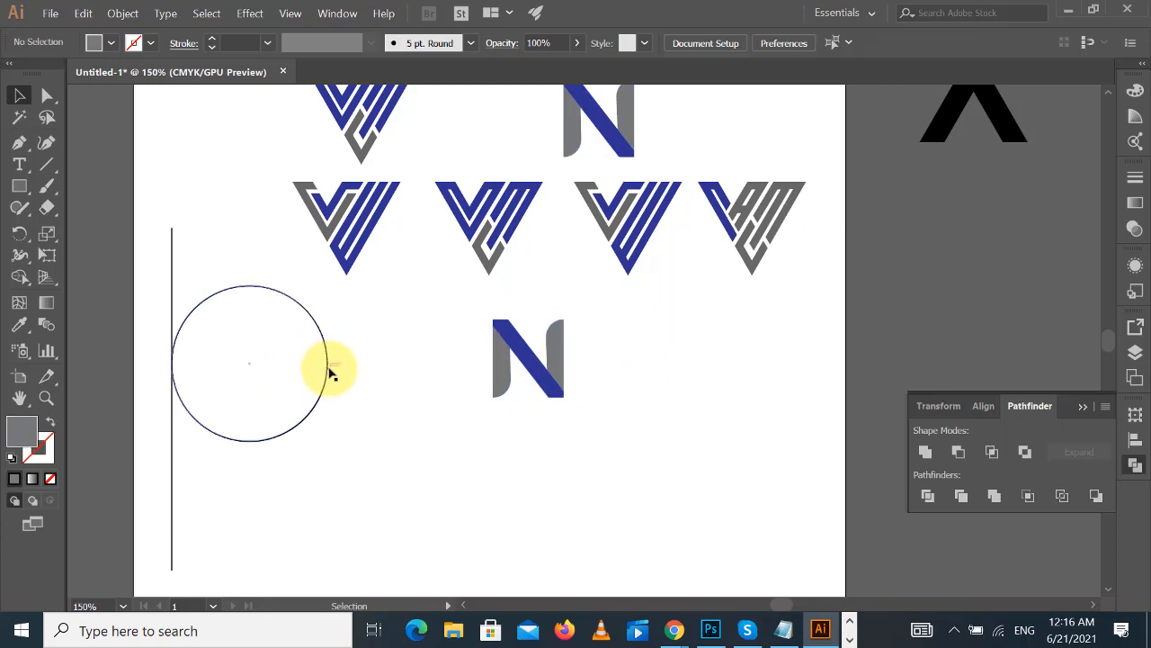
left_click_drag(332, 372, 603, 377)
left_click_drag(693, 439, 391, 301)
left_click(707, 43)
left_click(566, 93)
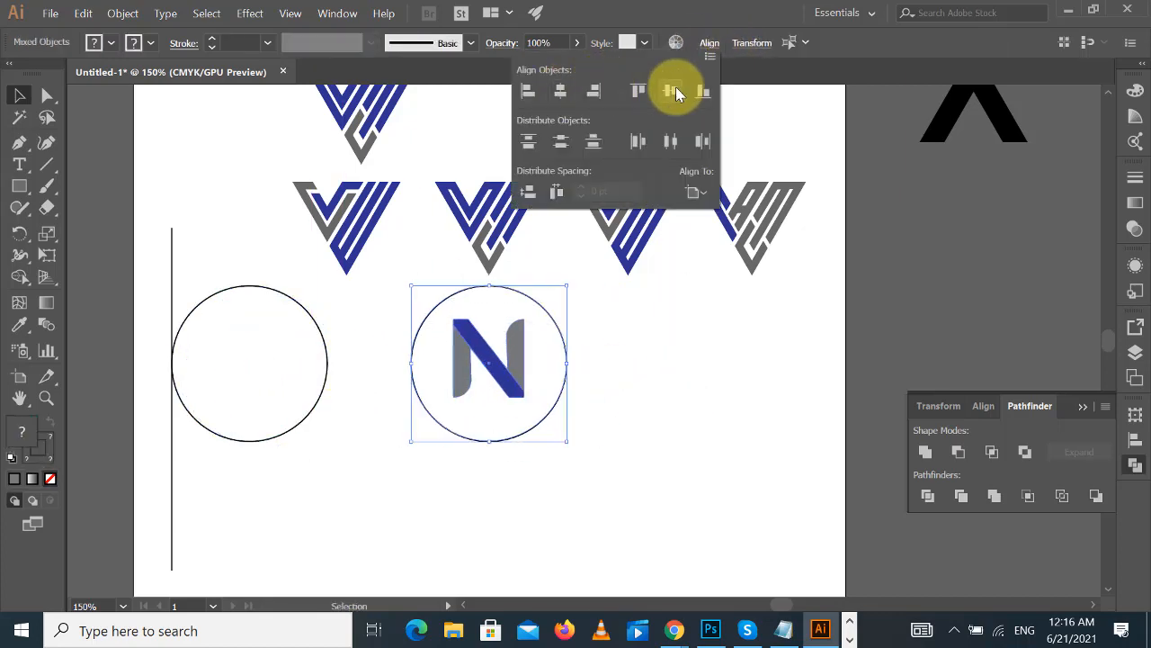
left_click(674, 86)
left_click(653, 365)
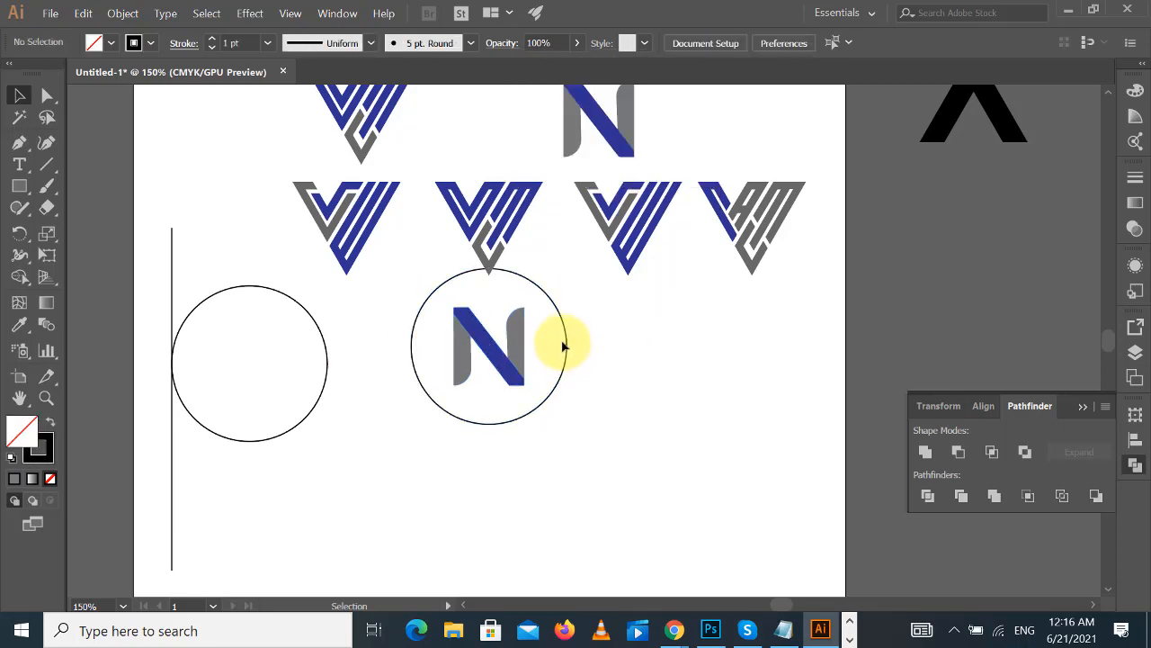
- Add a smaller concentric copy of the circle inside the one around the N logo
left_click(564, 346)
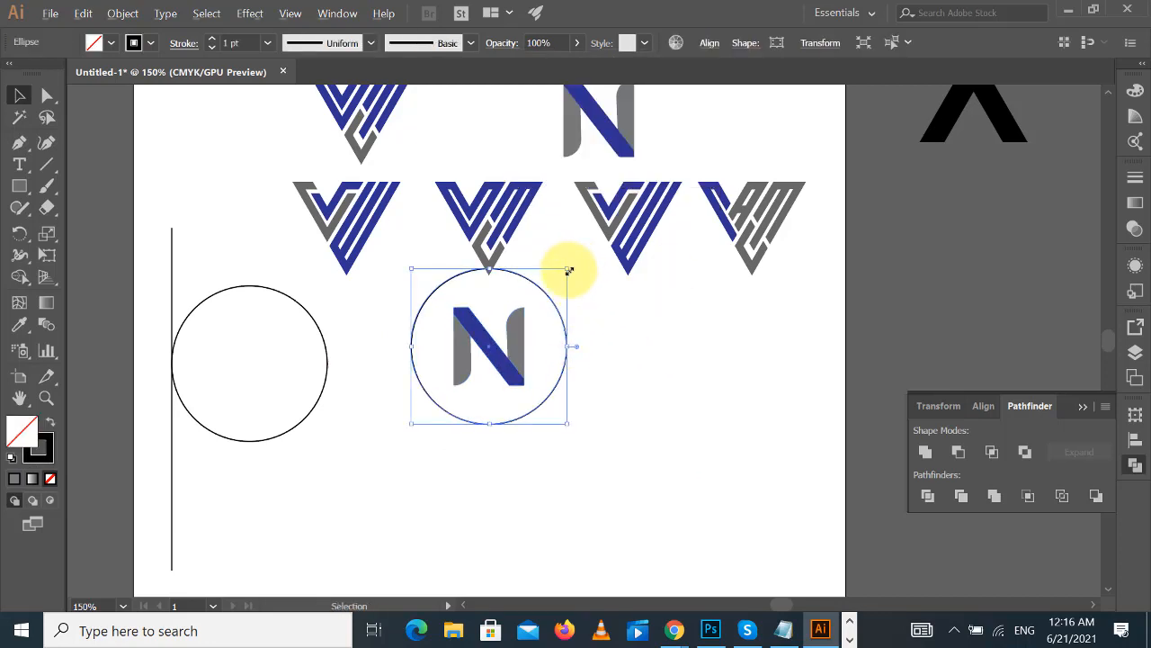
left_click_drag(564, 267, 558, 283)
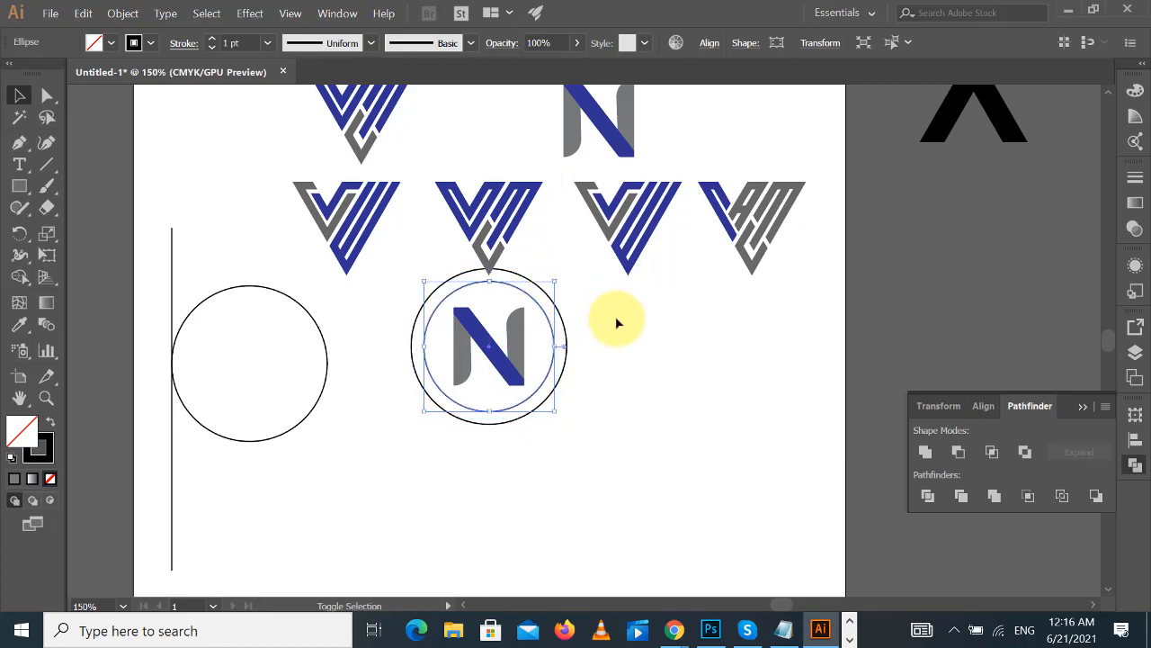
left_click(611, 319)
left_click_drag(576, 393, 410, 308)
left_click(710, 42)
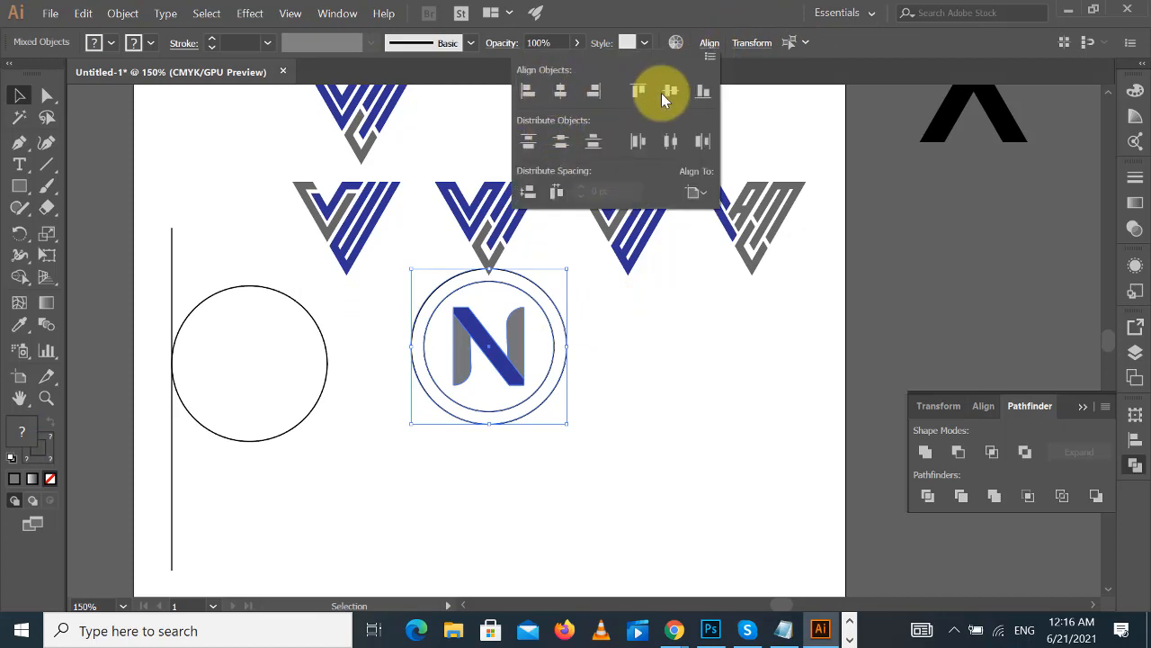
left_click(668, 347)
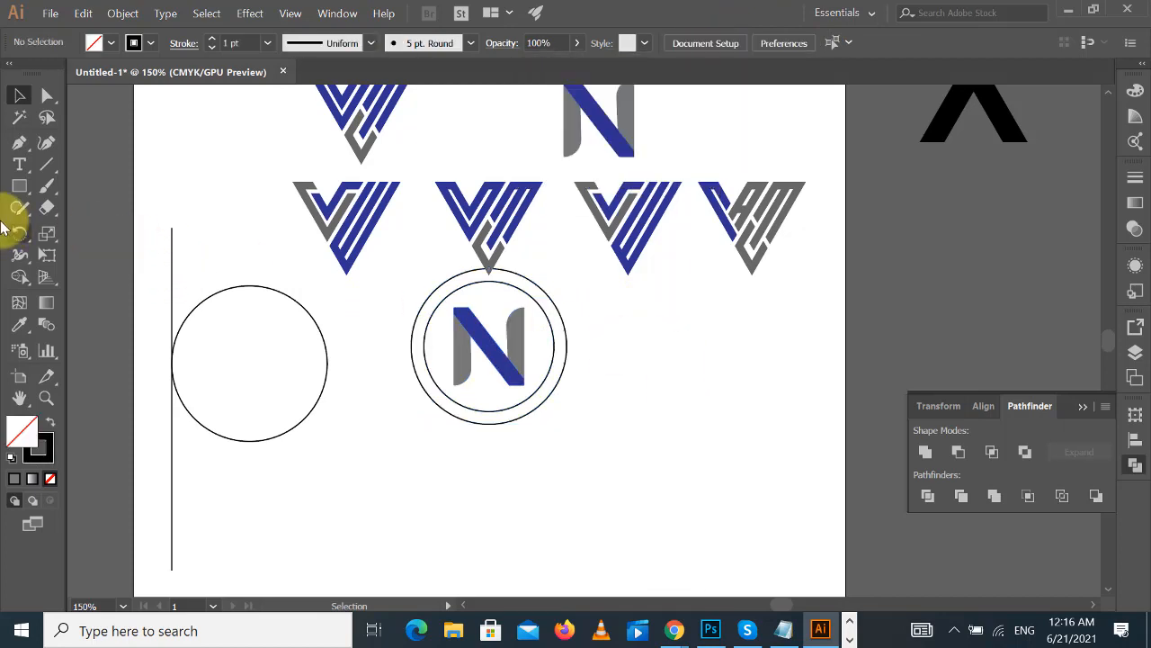
- Draw a horizontal line across the circles, duplicate it just below, and centre the pair of lines on the artboard
left_click(46, 164)
left_click_drag(383, 331, 682, 333)
left_click(19, 95)
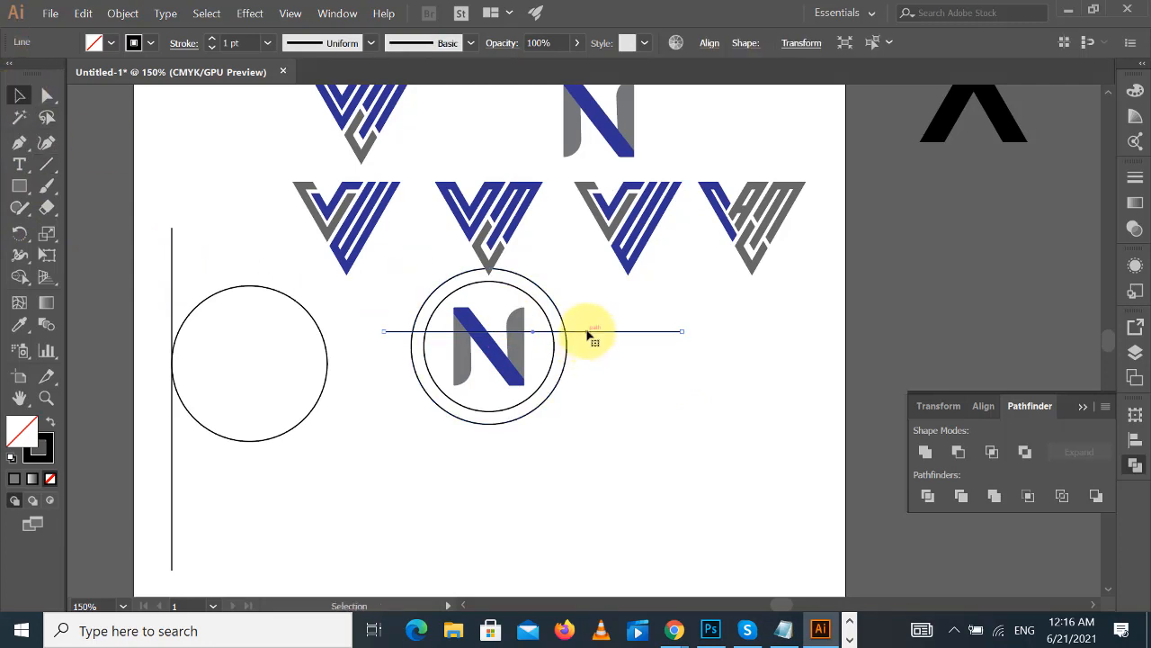
left_click_drag(586, 335, 585, 359)
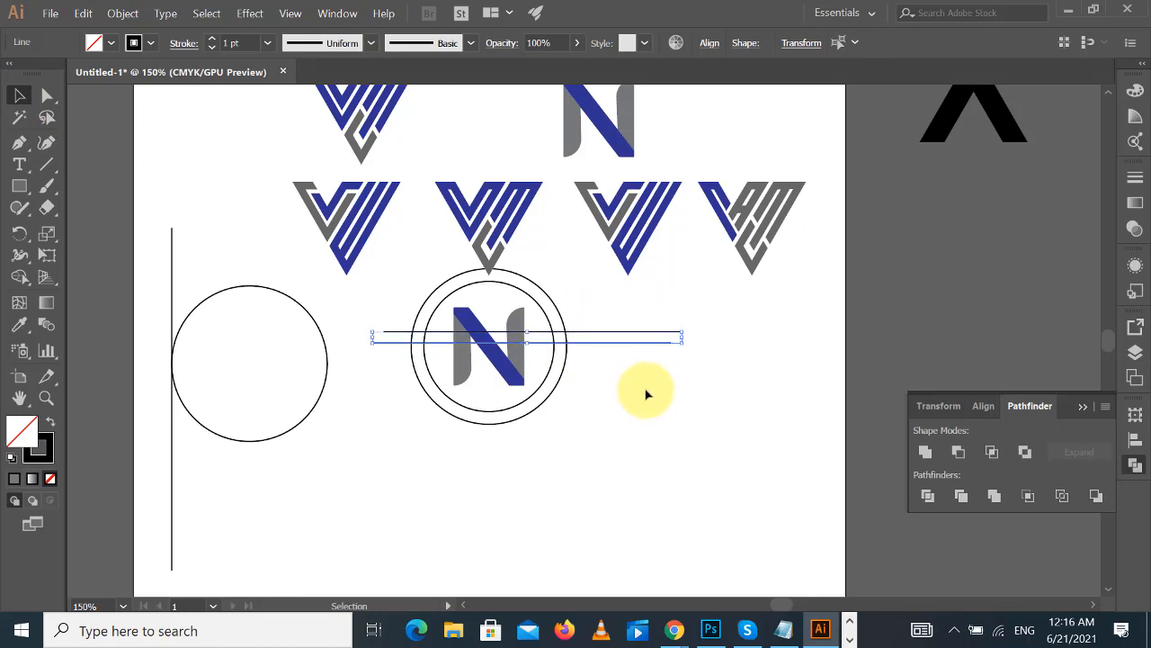
left_click(720, 42)
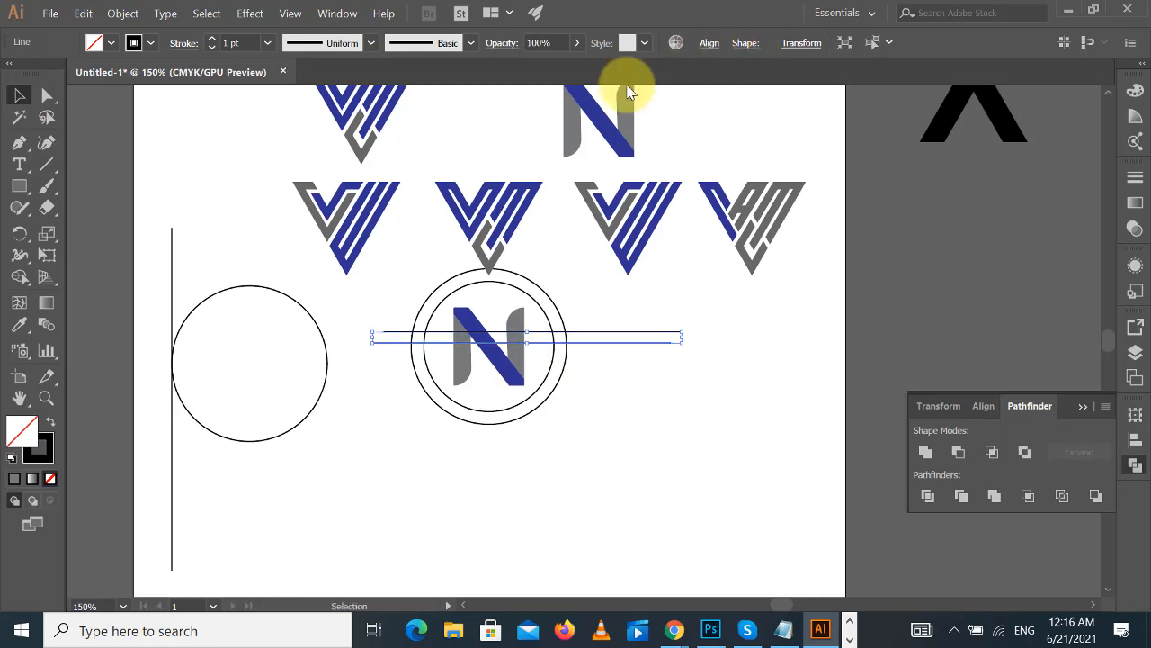
left_click(560, 90)
left_click(670, 90)
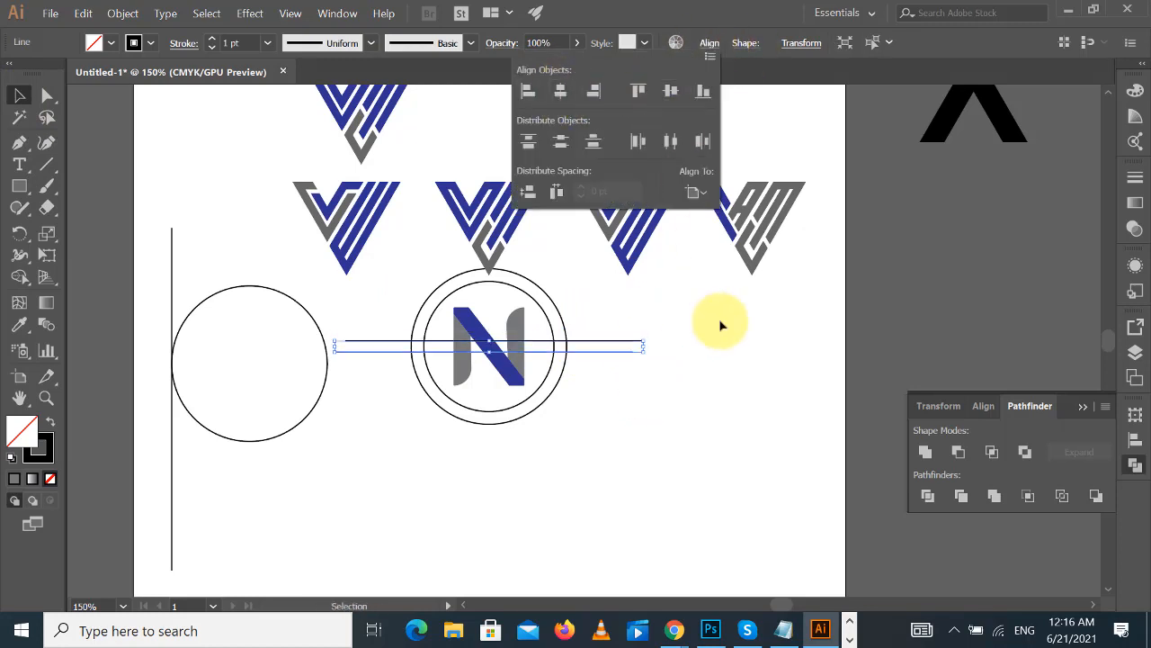
left_click(721, 325)
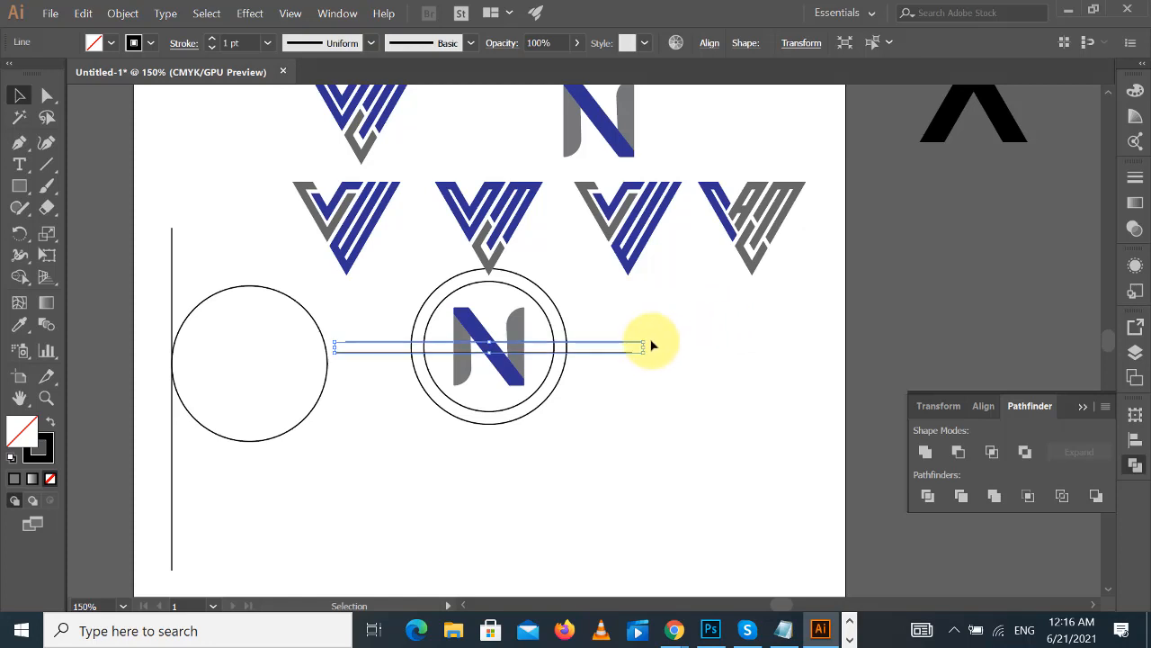
- Rotate the line pair to vertical and add a perpendicular copy so two pairs cross at the centre of the circles
left_click_drag(649, 336, 491, 453)
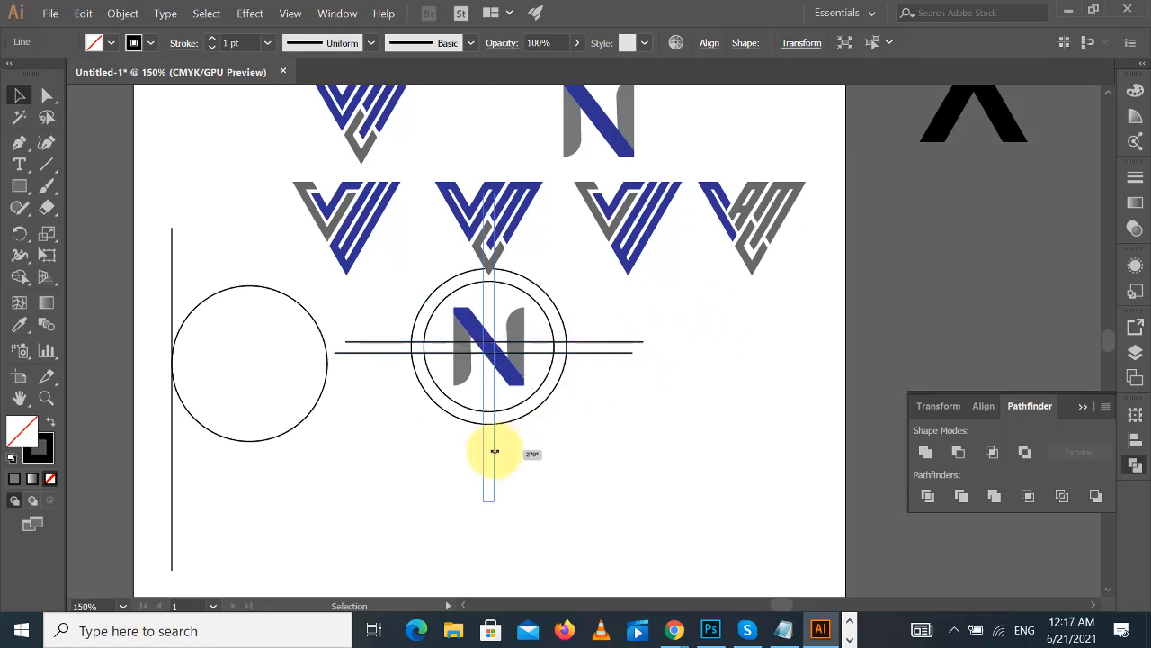
left_click(658, 441)
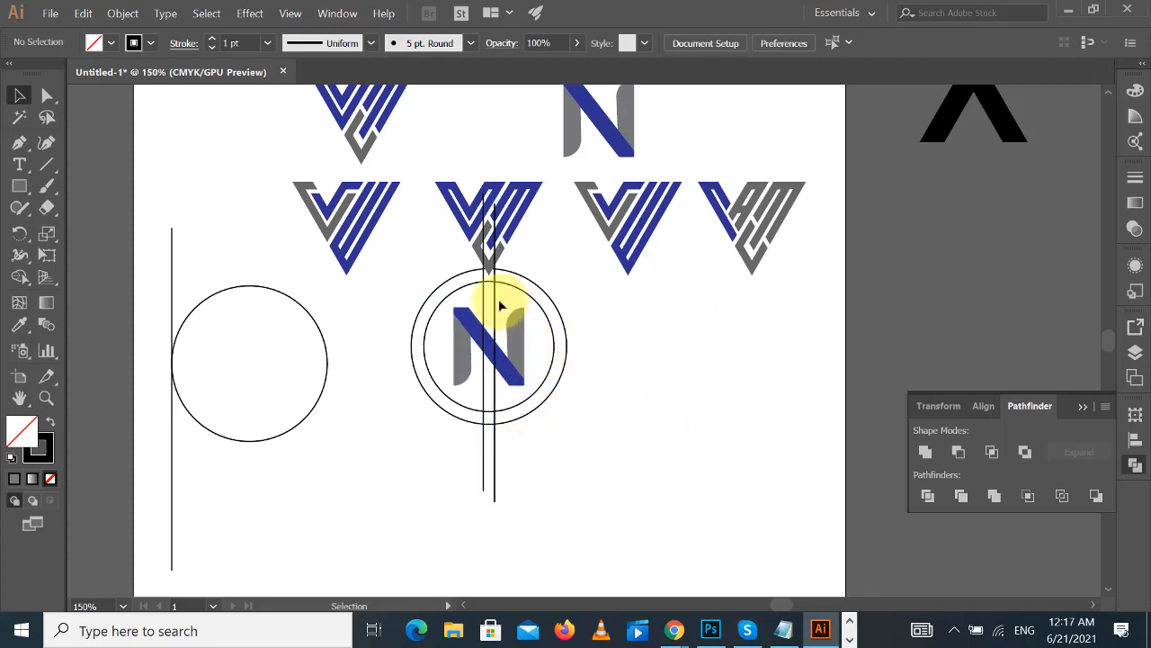
left_click_drag(504, 302, 510, 304)
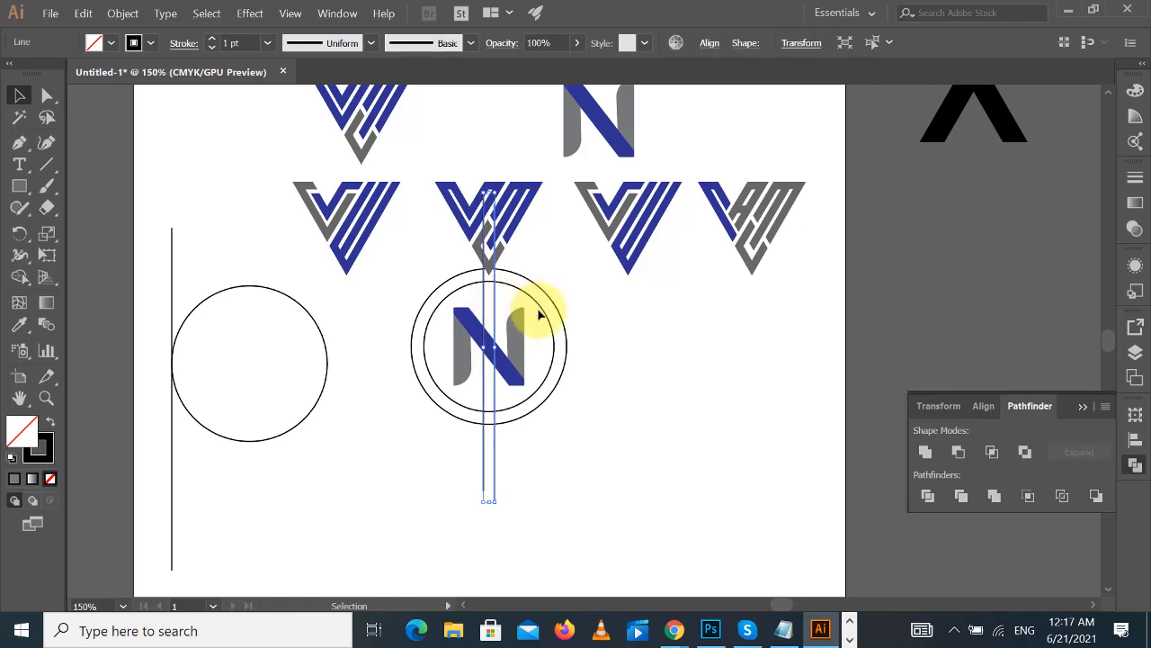
left_click_drag(498, 187, 681, 386)
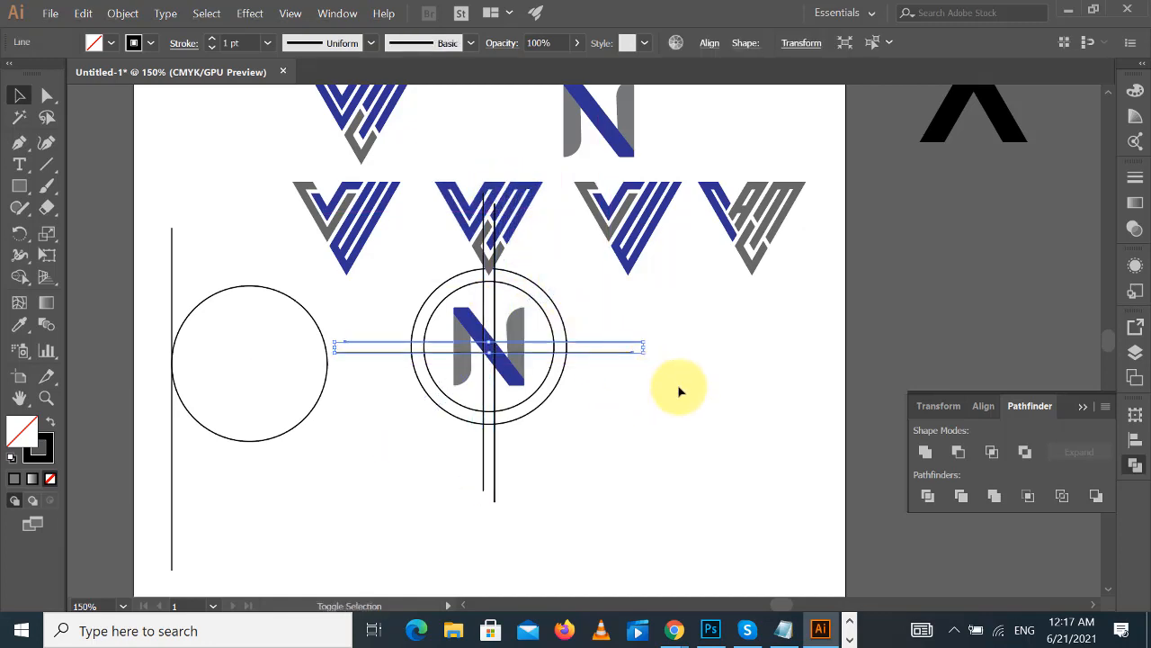
- Try to merge the upper ring area with Shape Builder, using the two circles and only the horizontal lines
left_click(561, 321, "shift")
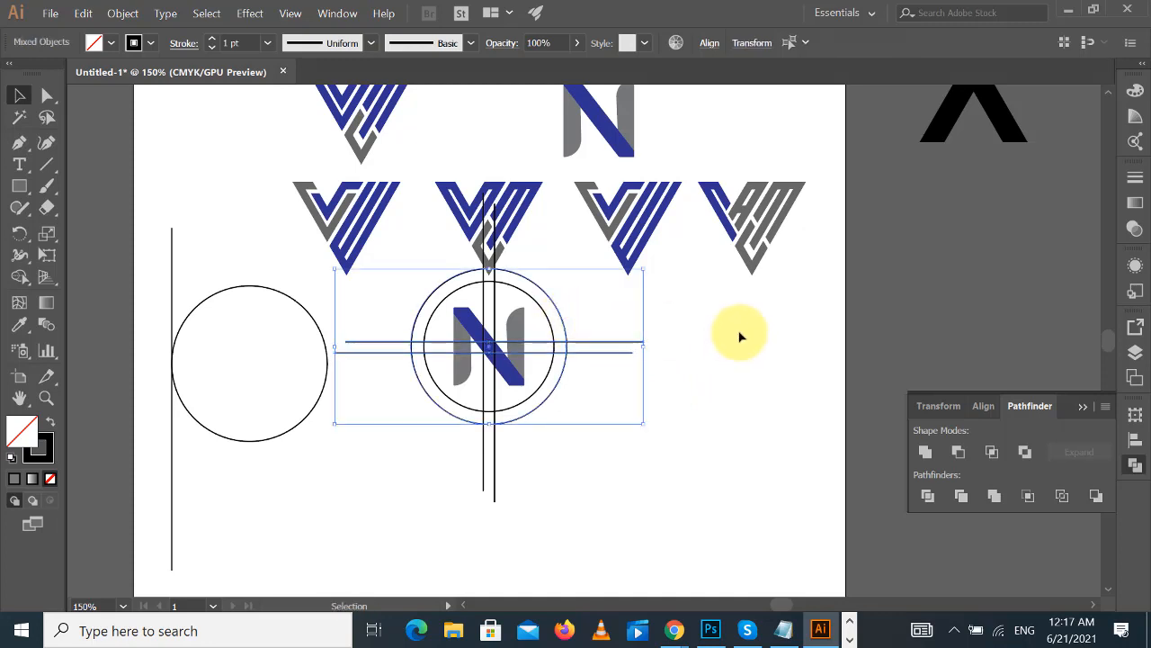
left_click(19, 277)
left_click(51, 421)
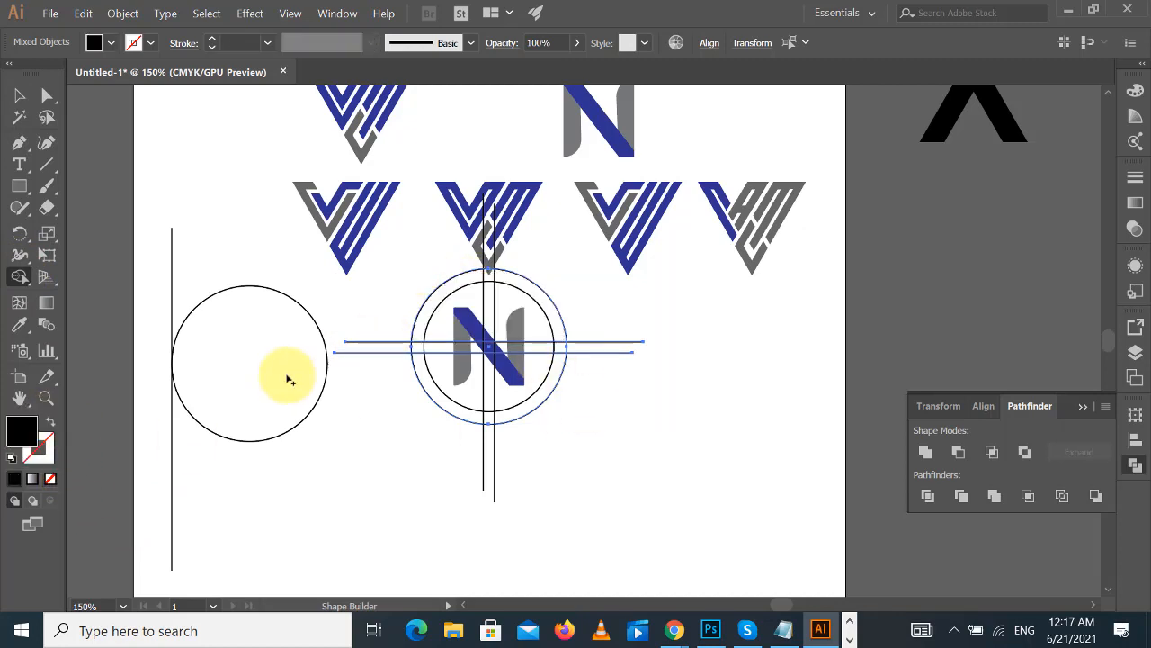
left_click(19, 96)
left_click(531, 340)
left_click_drag(380, 304, 430, 371)
left_click(19, 278)
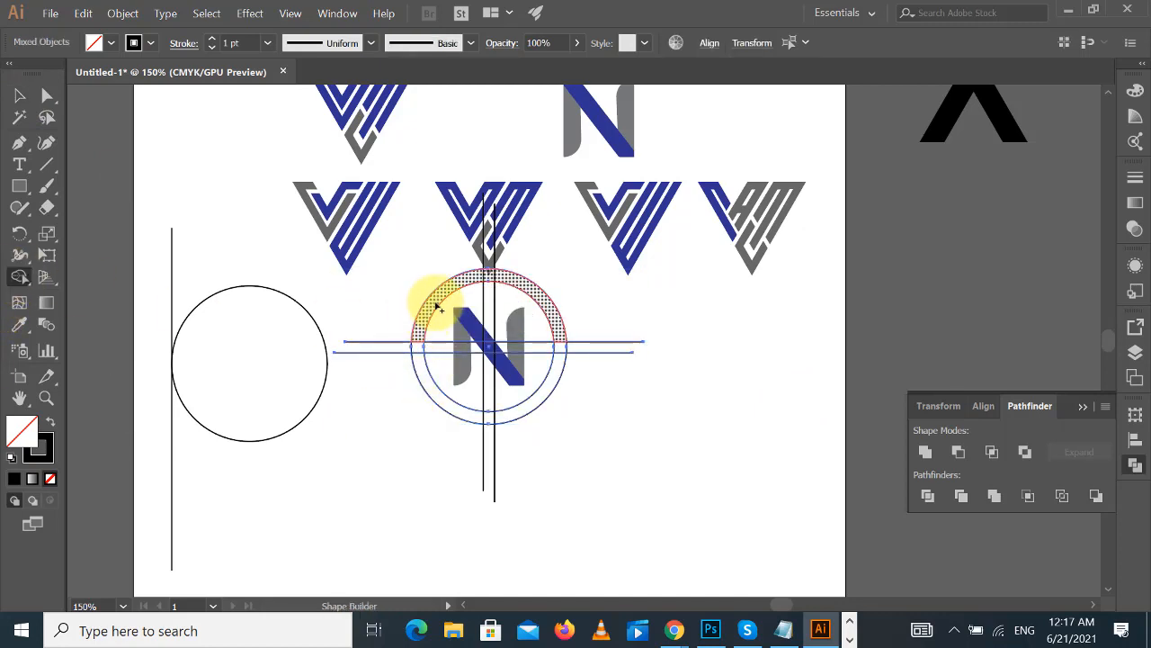
mouse_move(439, 309)
left_mouse_down()
mouse_move(480, 286)
mouse_move(508, 288)
left_mouse_up()
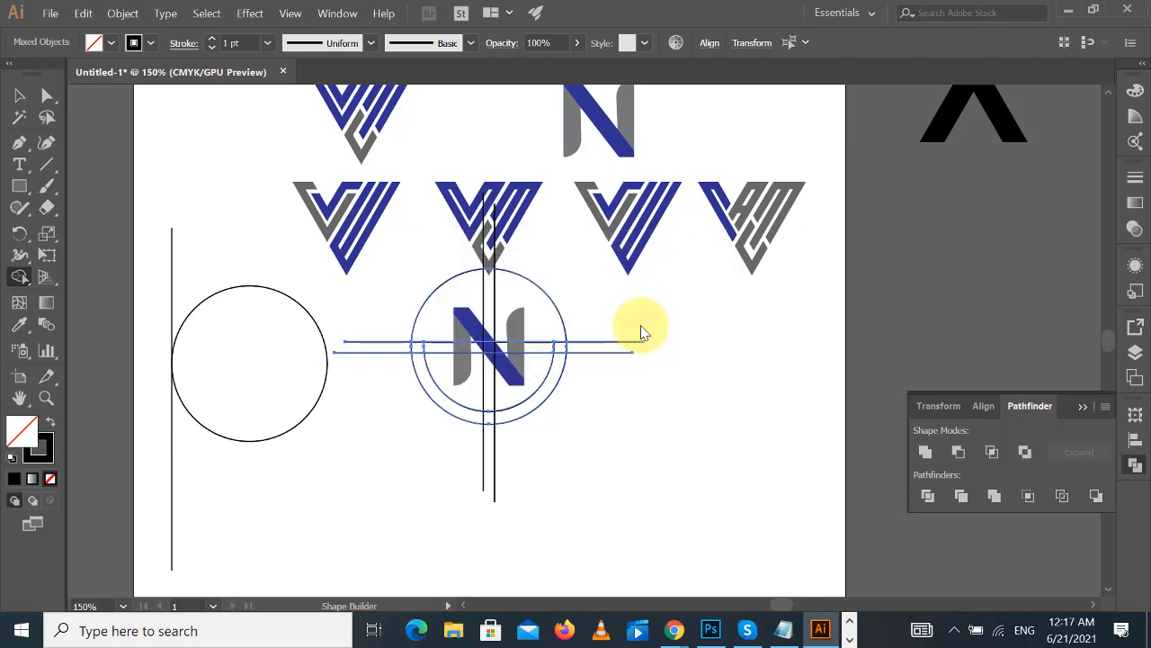
key("ctrl+z")
left_click(15, 101)
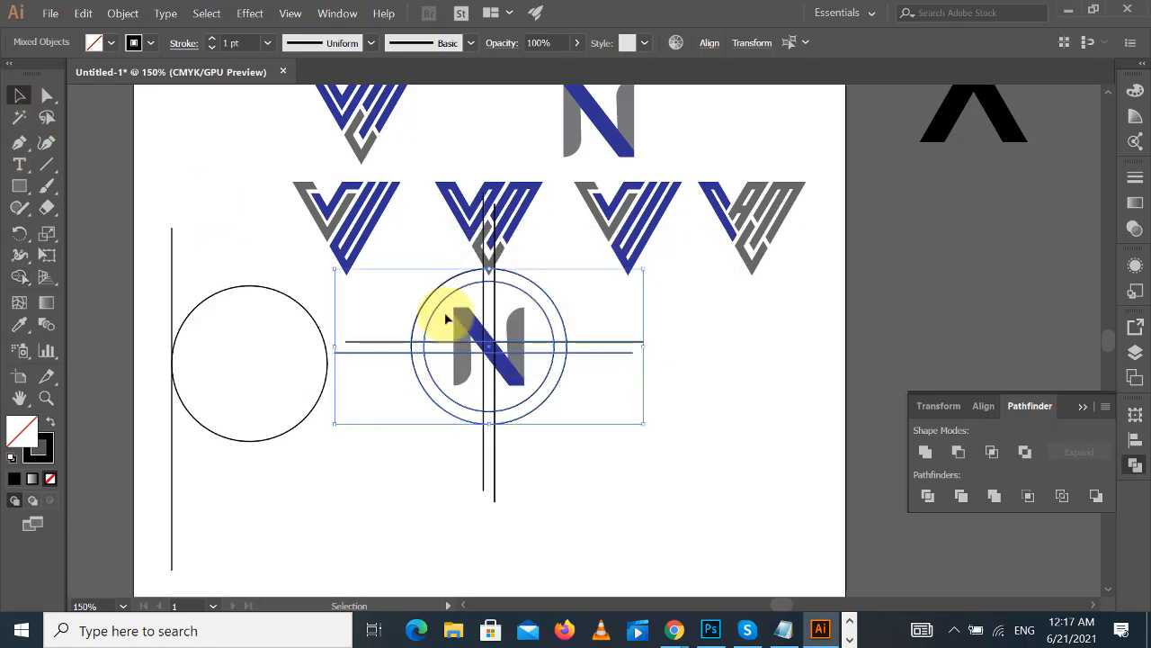
- Select both circles and all four crossing lines, and build the four ring segments with Shape Builder using a black fill and no stroke
left_click_drag(600, 513, 467, 409)
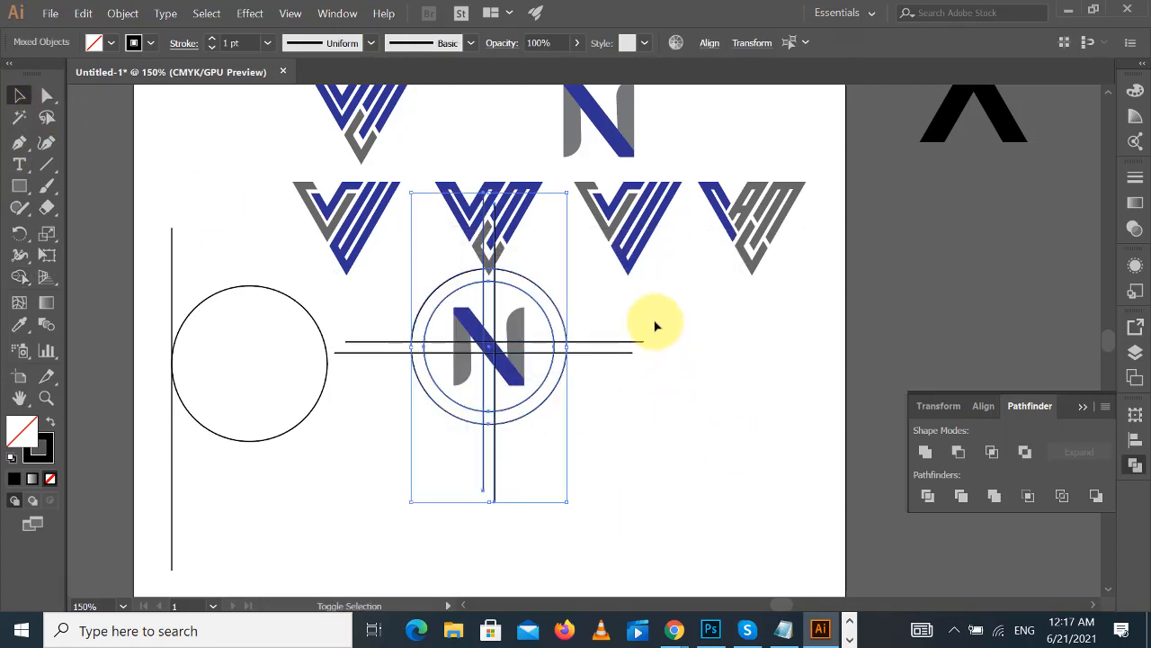
left_click_drag(614, 318, 670, 416)
left_click(18, 279)
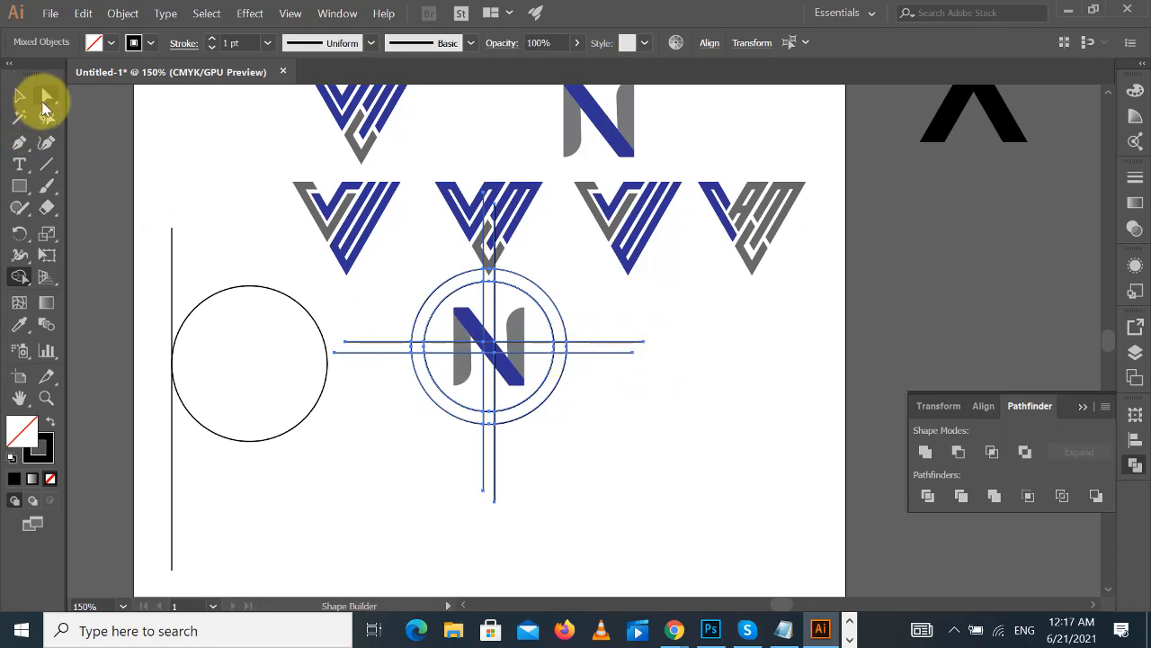
left_click(51, 421)
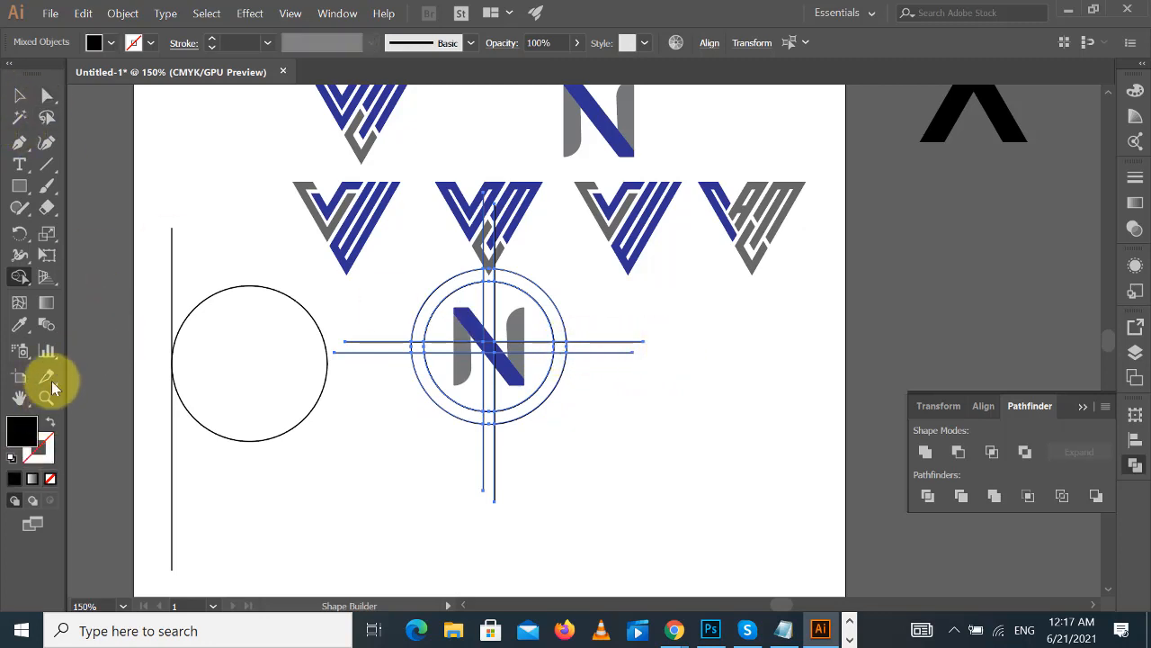
left_click(423, 308)
left_click(546, 309)
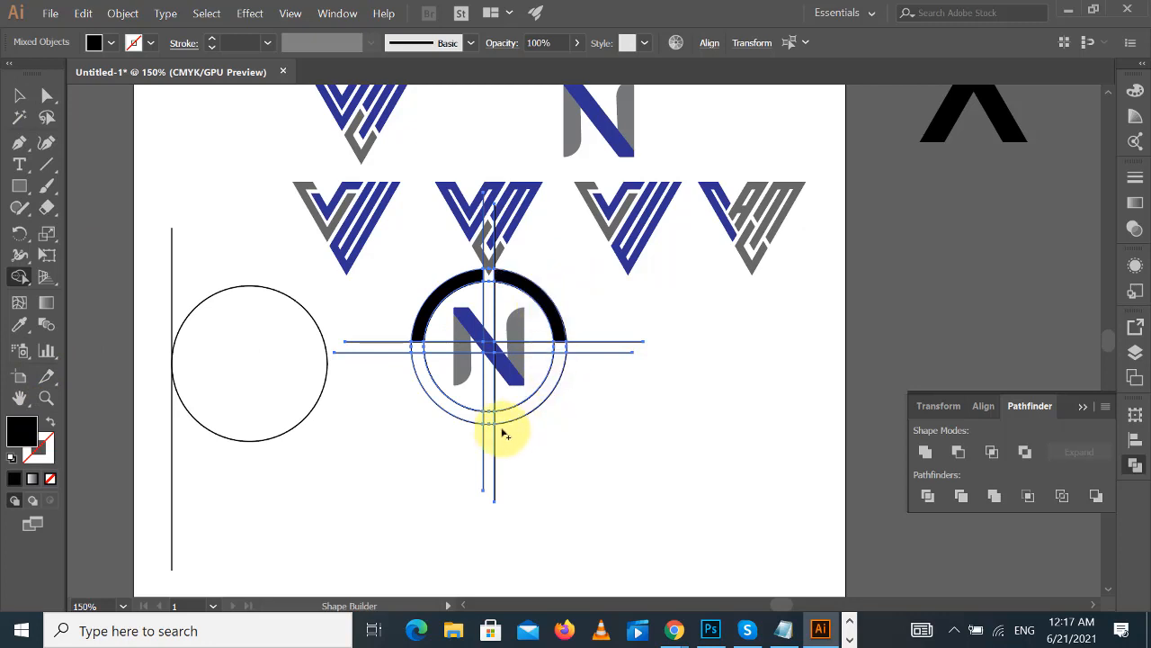
left_click_drag(447, 403, 544, 396)
left_click(19, 96)
left_click(596, 308)
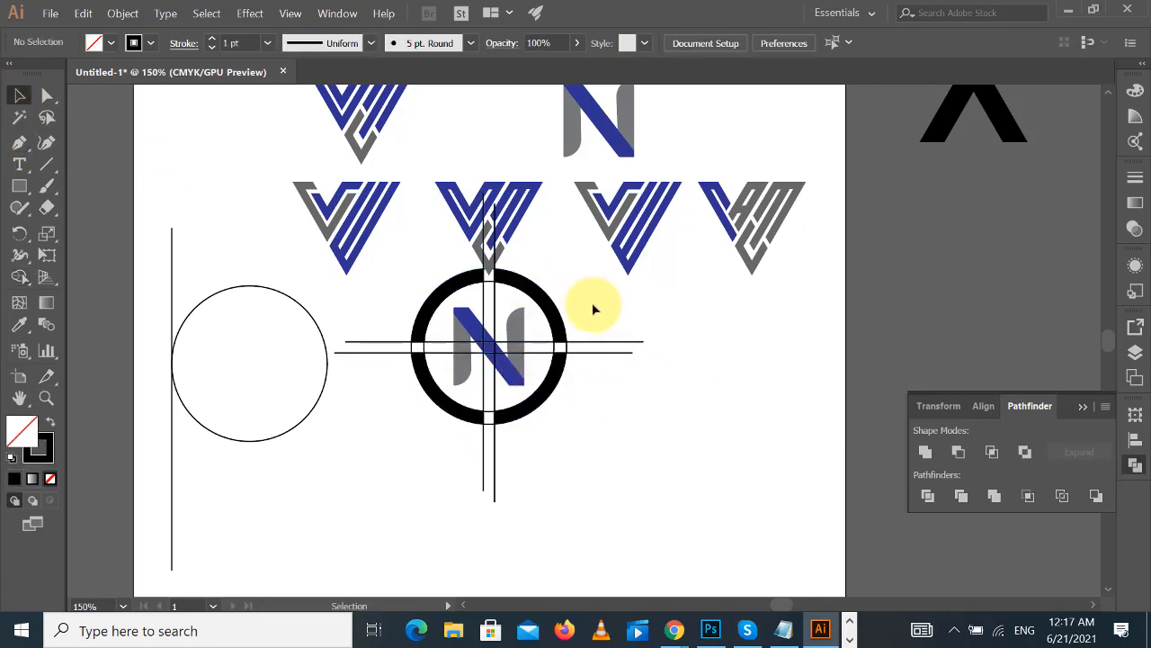
- Delete the leftover horizontal and vertical lines crossing the N logo
left_click_drag(597, 309, 649, 411)
key("Delete")
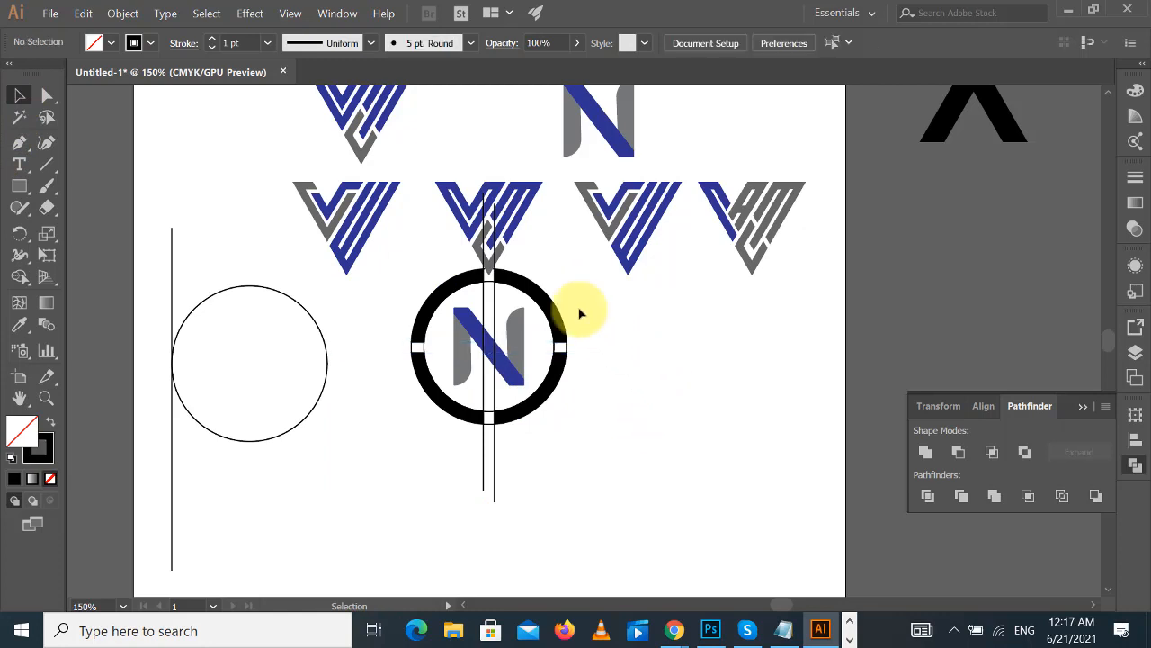
left_click(494, 260)
key("Delete")
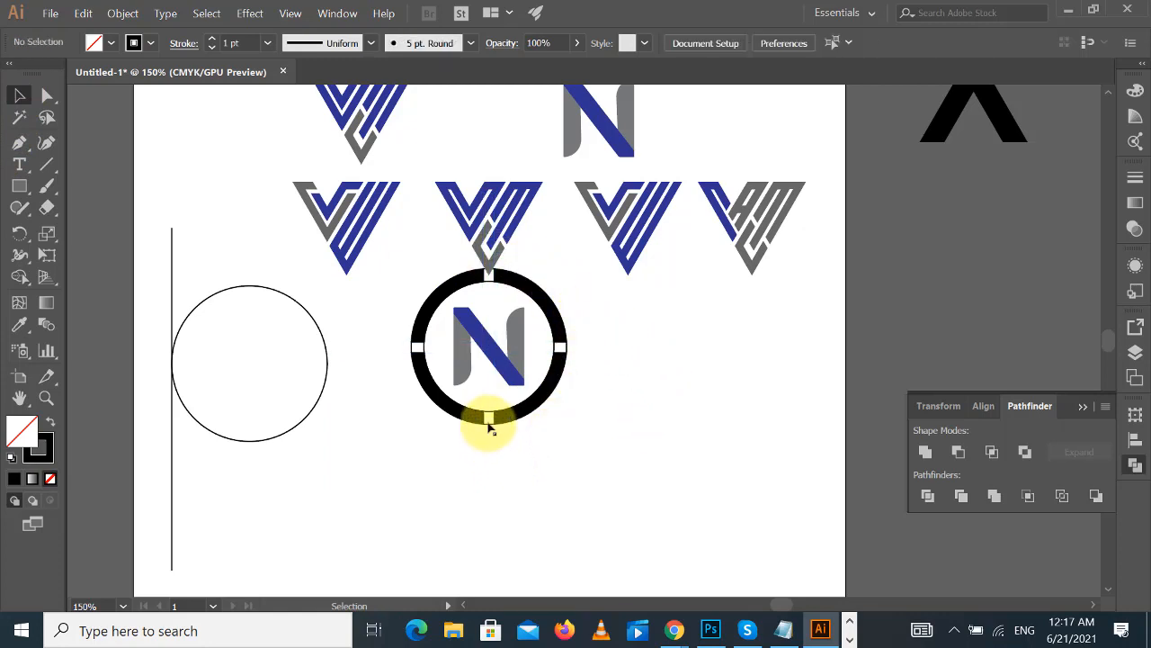
- Remove the stroke from all the ring pieces around the N logo
left_click(510, 417)
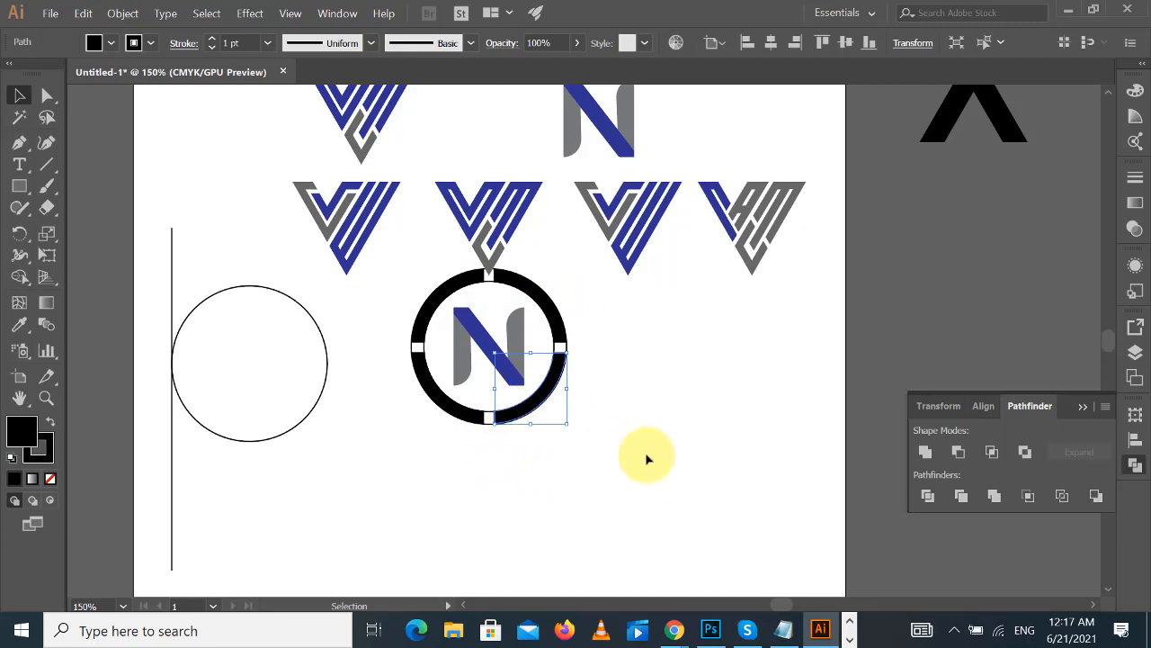
left_click_drag(398, 288, 656, 431)
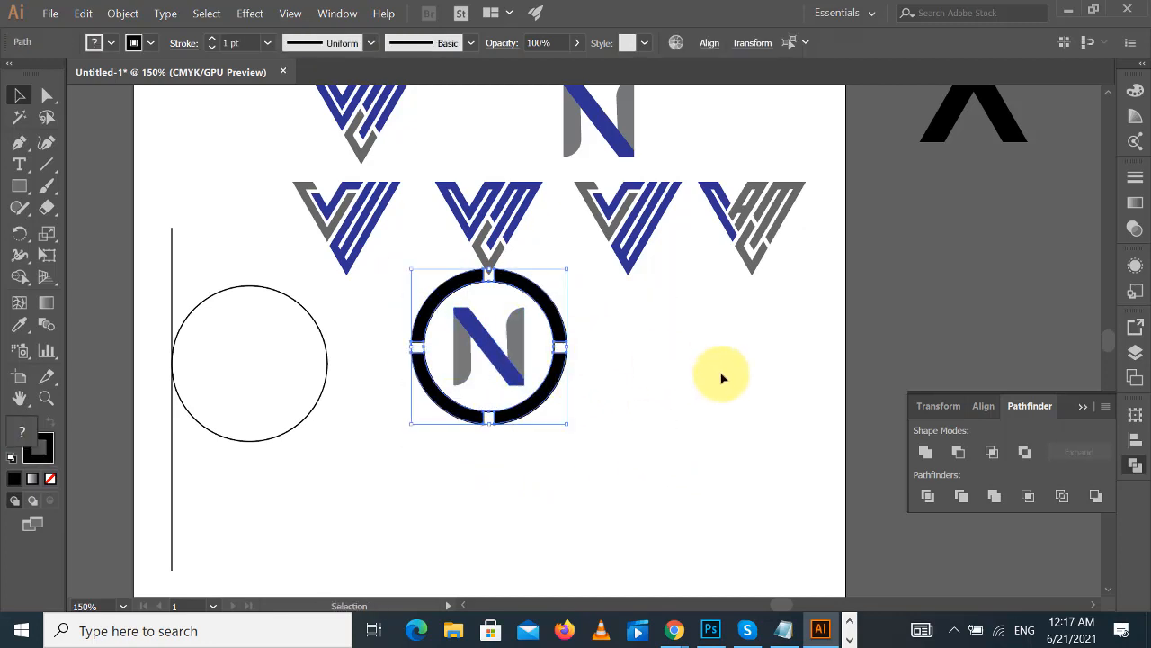
left_click(46, 460)
left_click(50, 477)
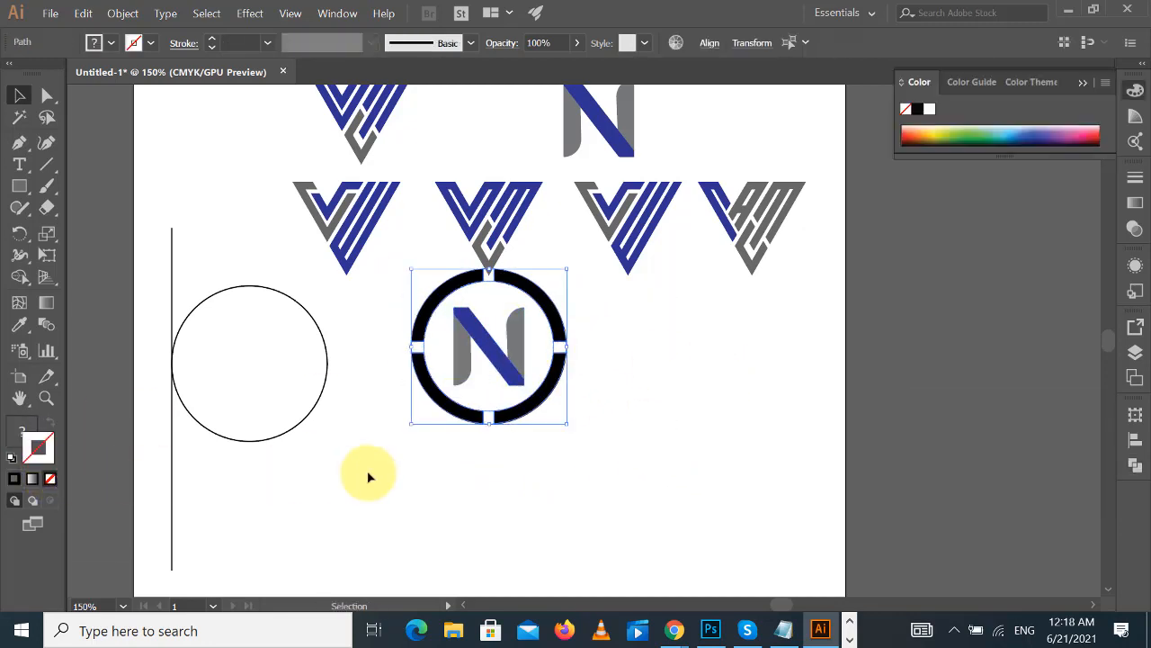
left_click(285, 477)
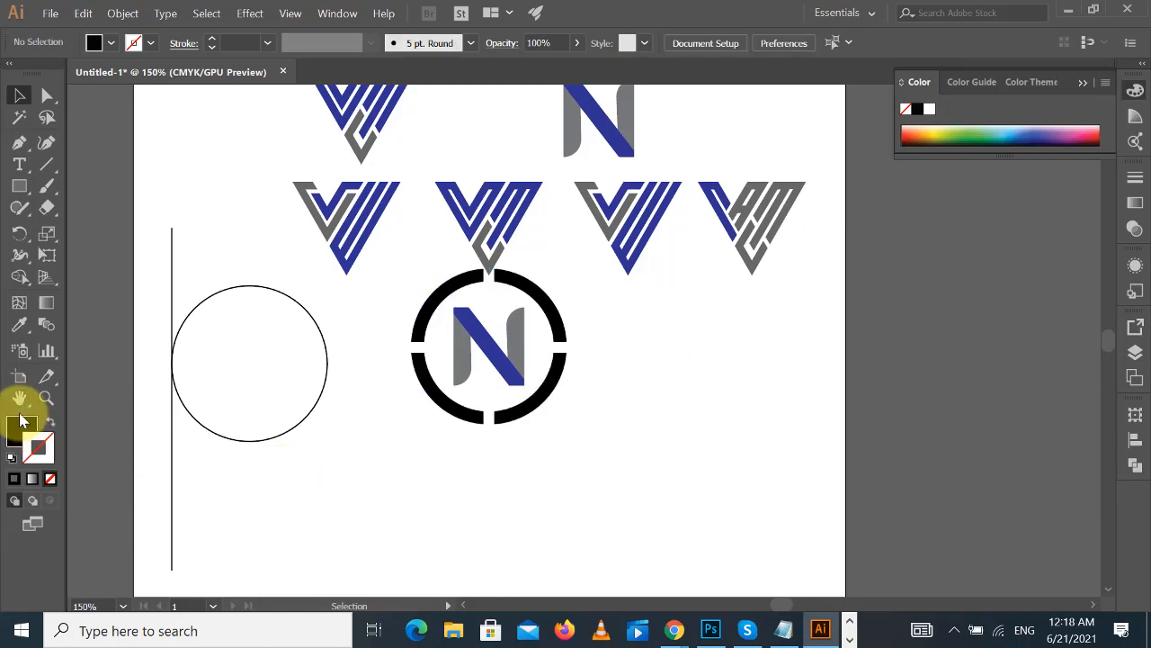
- Try to recolor the four ring segments around the N by sampling the blue of the triangular logo above
left_click(421, 319)
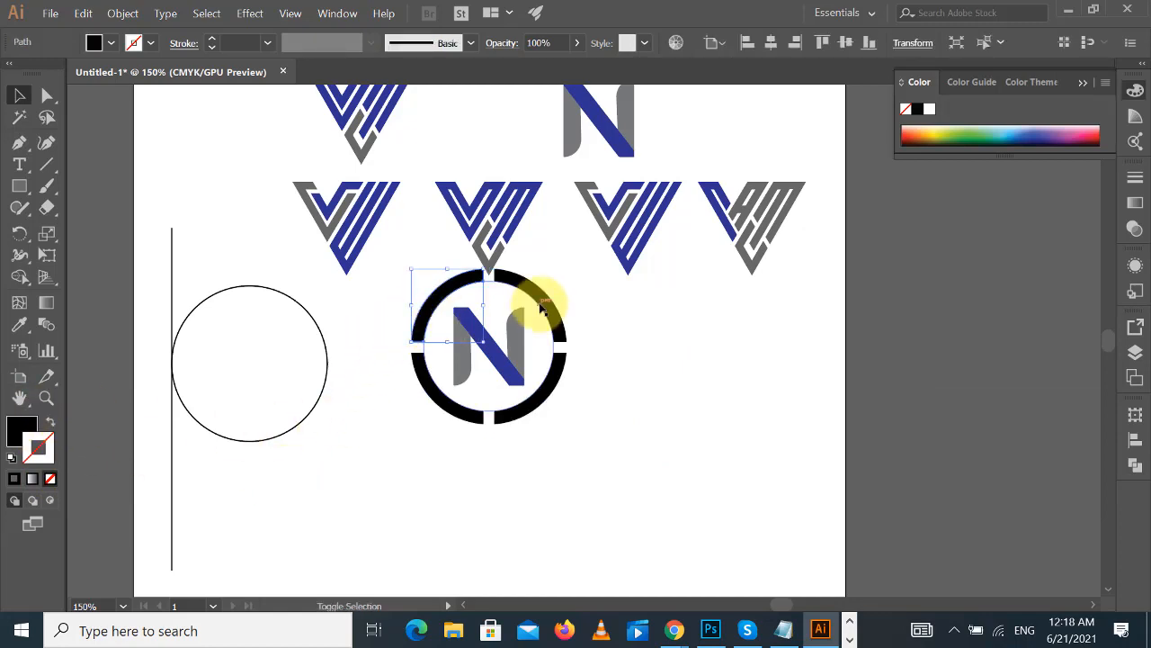
left_click(562, 378, "shift")
left_click(453, 416, "shift")
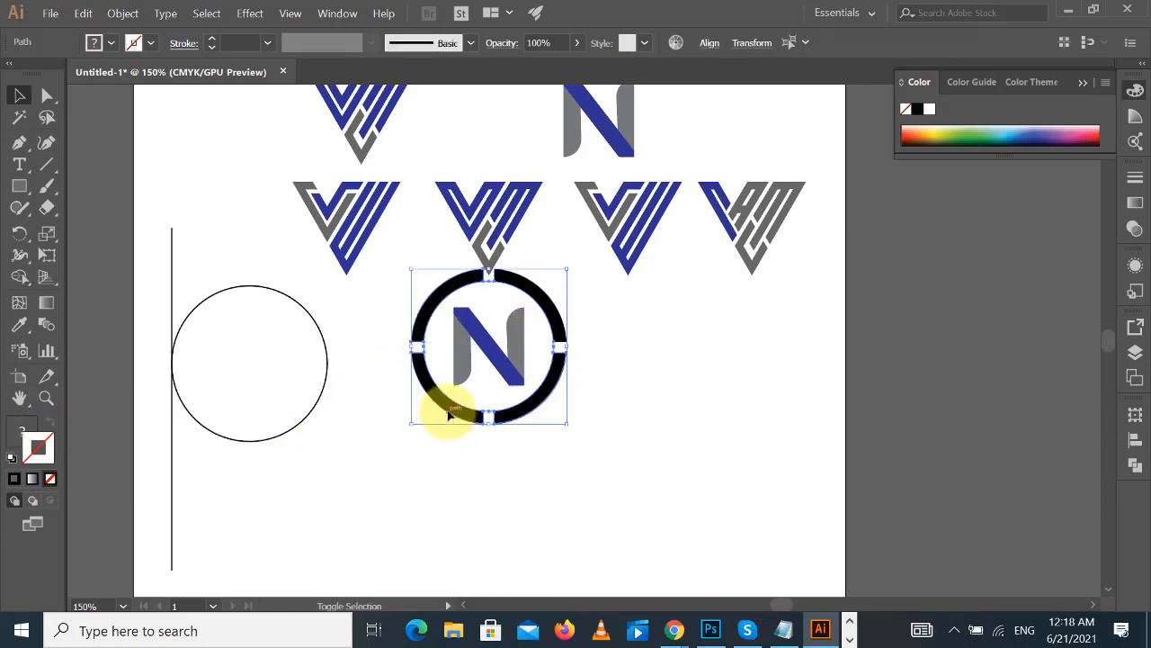
left_click(19, 324)
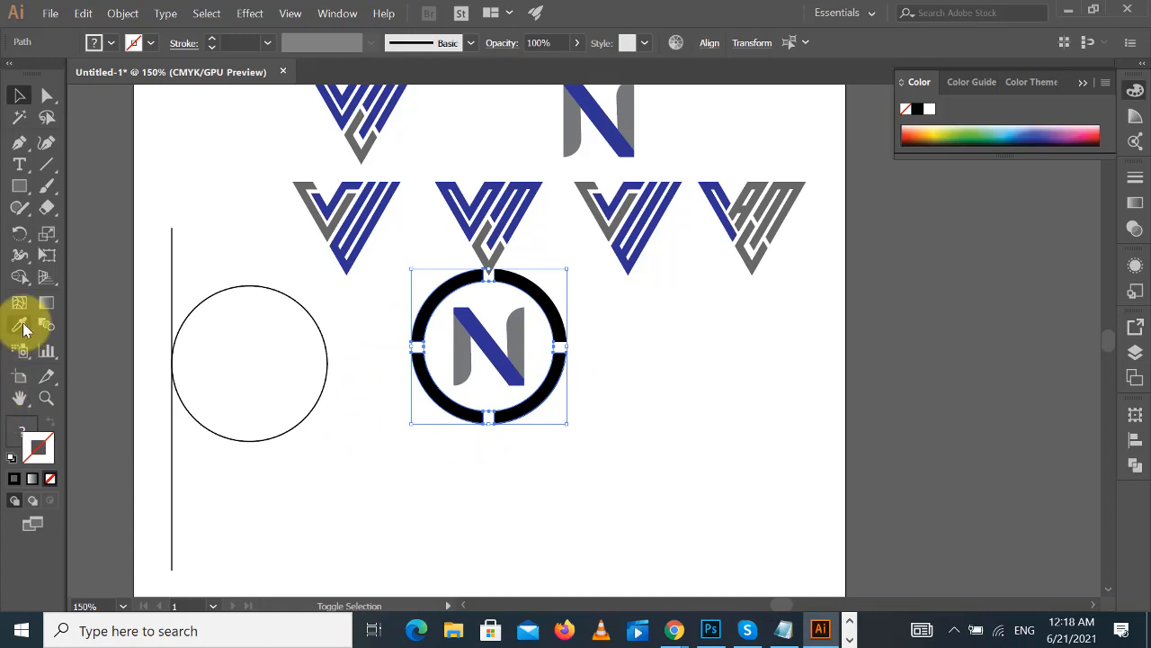
left_click(371, 206)
key("ctrl+z")
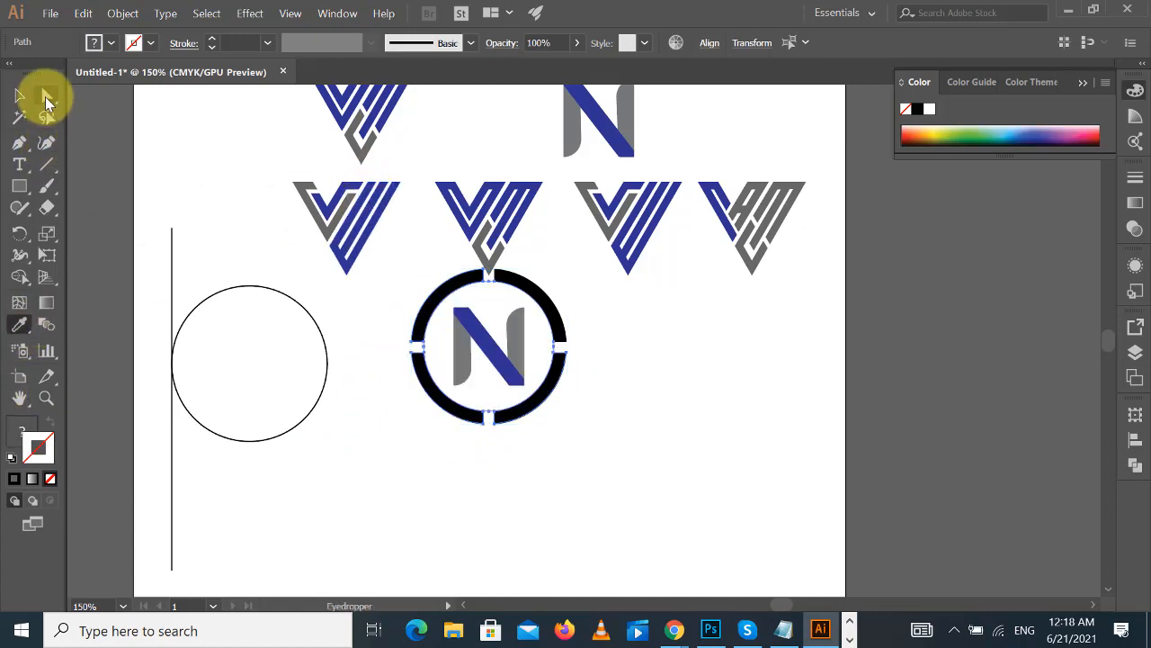
left_click(19, 95)
left_click(146, 132)
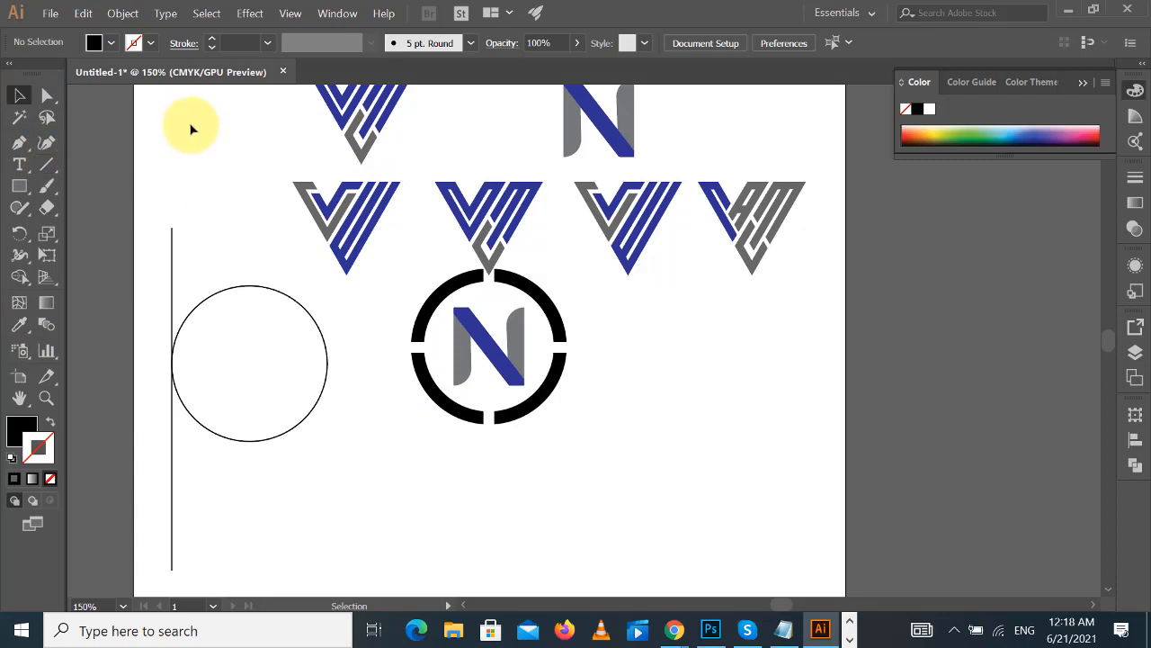
- Remove the invisible no-fill, no-stroke leftover paths, using a sample line and Magic Wand while keeping the empty circle and vertical line
left_click(47, 165)
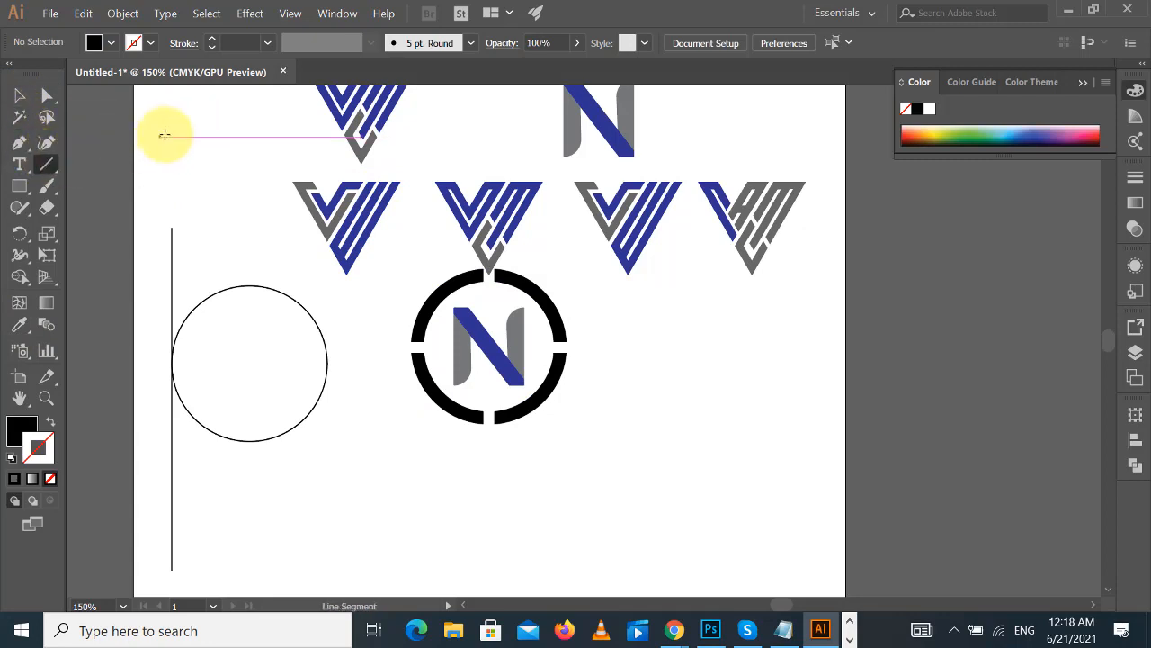
left_click_drag(180, 141, 227, 196)
left_click(27, 115)
left_click(193, 153)
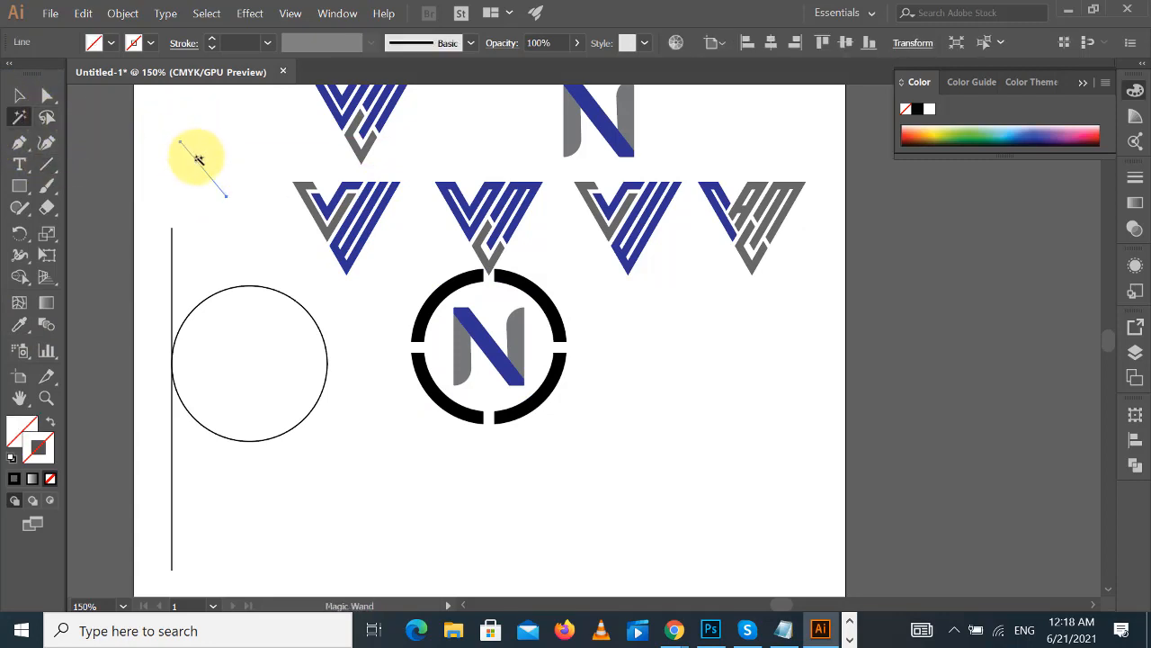
key("Delete")
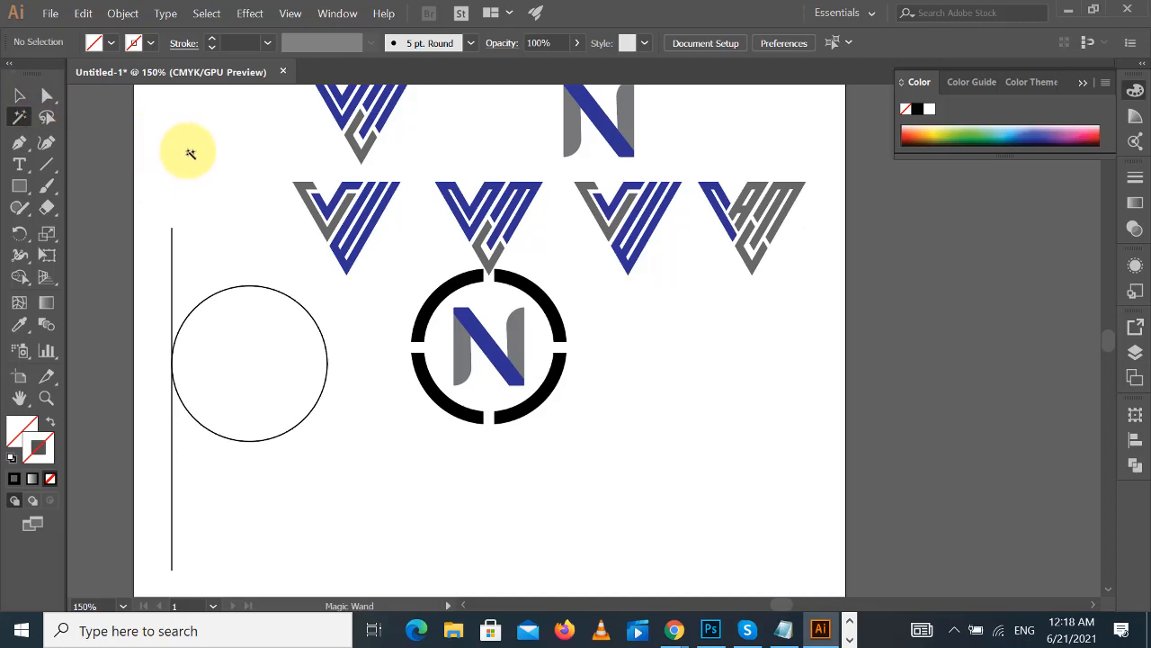
left_click(196, 158)
left_click(20, 95)
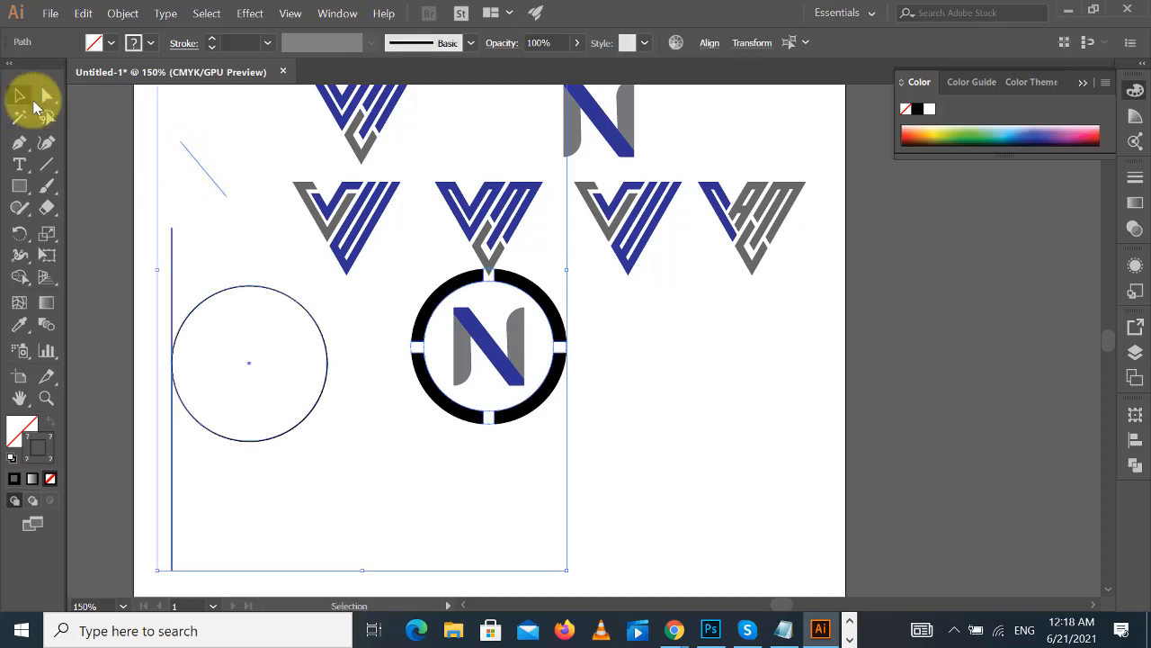
left_click(170, 362, "shift")
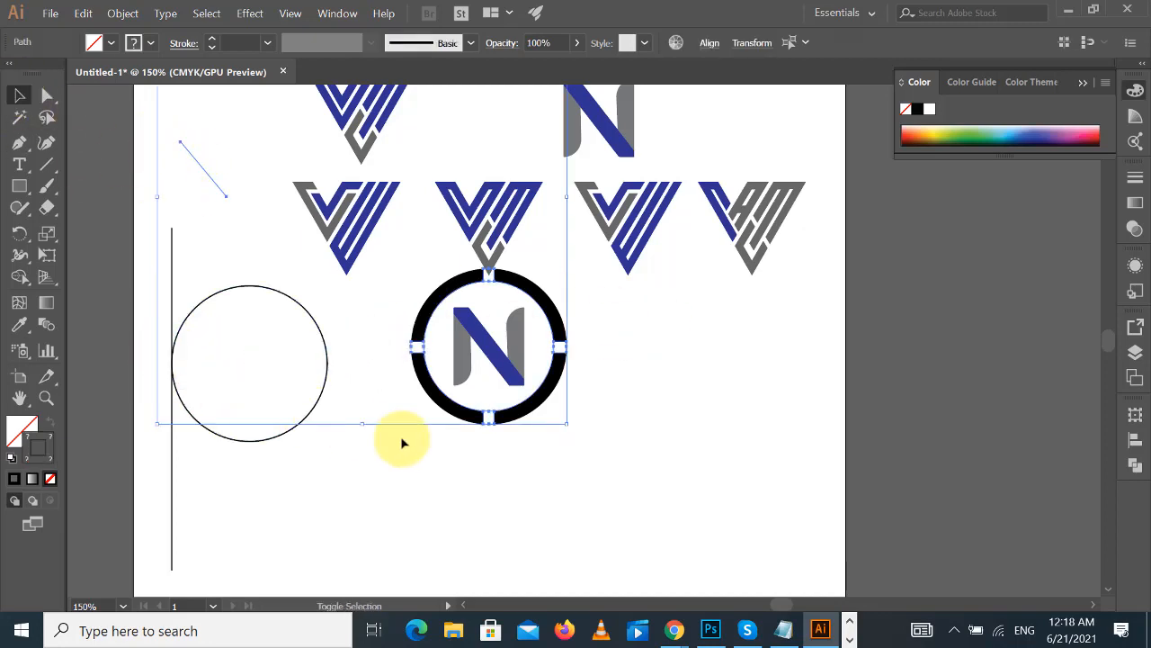
left_click(529, 467)
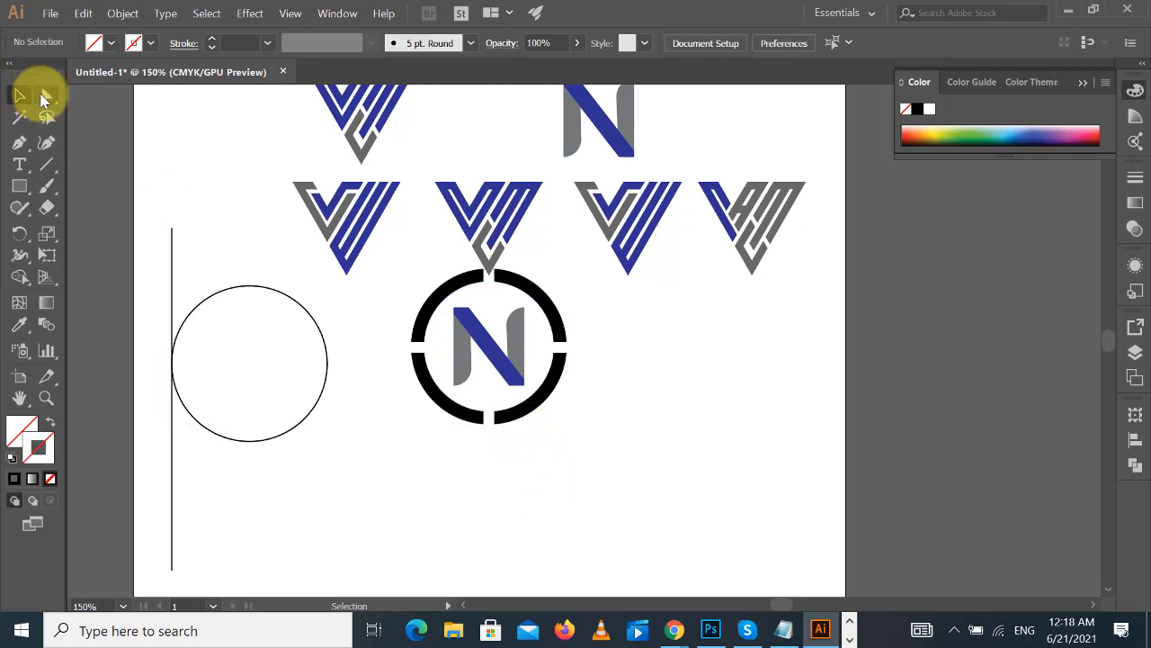
- Color the upper-left and lower-right ring segments with the blue sampled from the N's diagonal
left_click(433, 305)
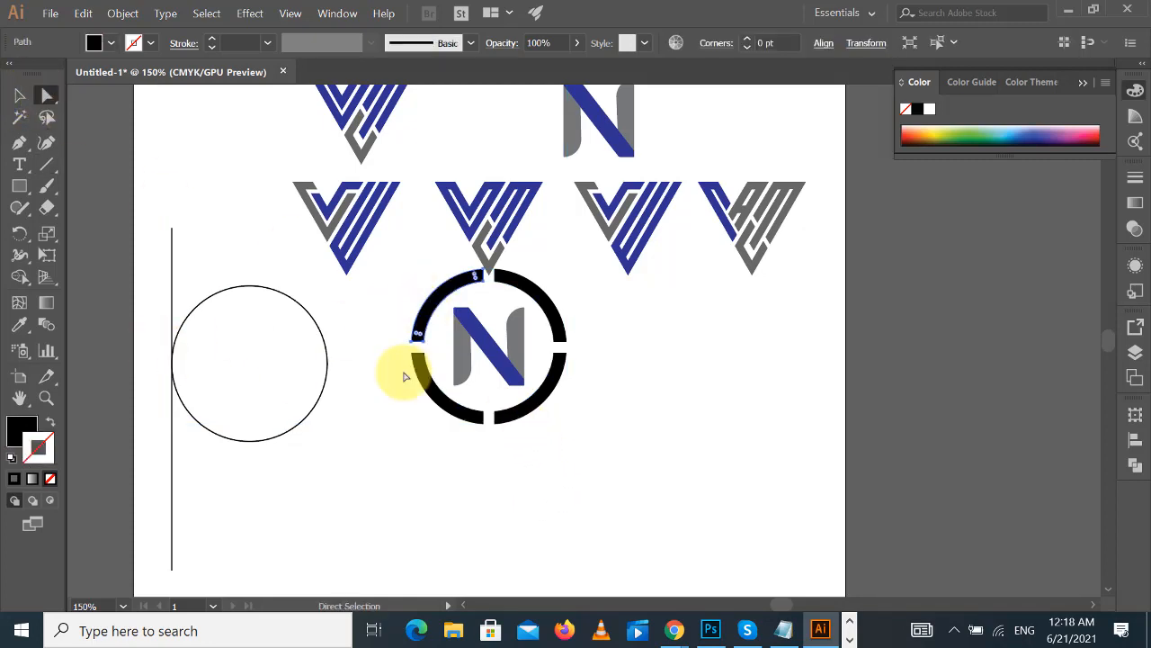
left_click(524, 404, "shift")
left_click(18, 326)
left_click(470, 324)
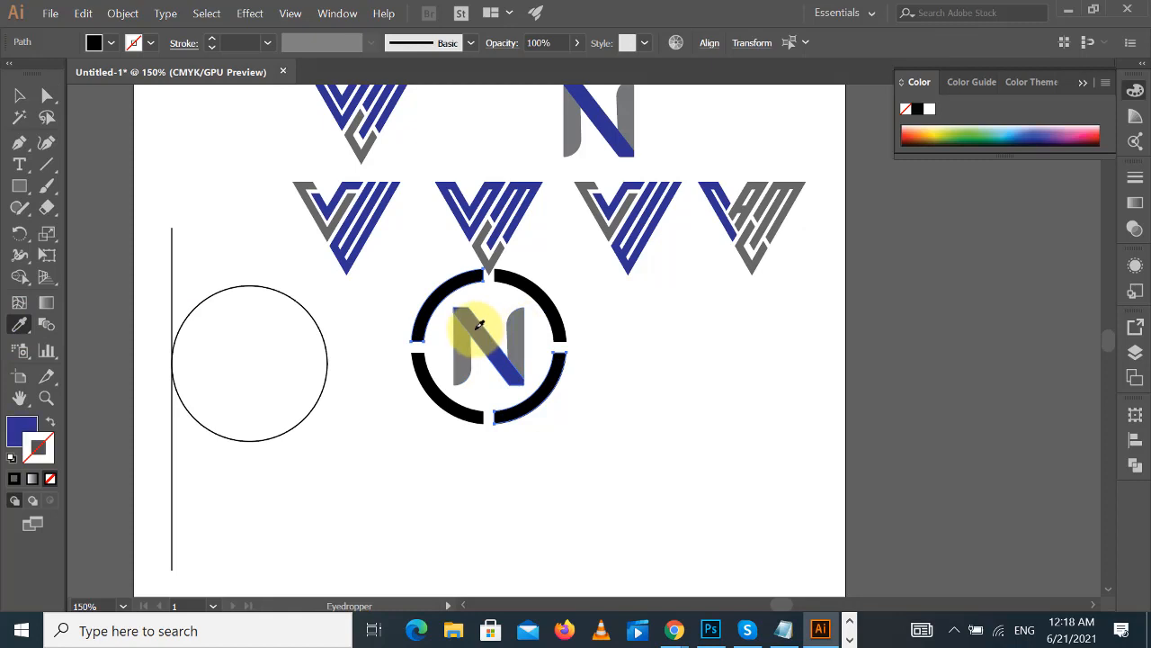
left_click(47, 97)
left_click(637, 320)
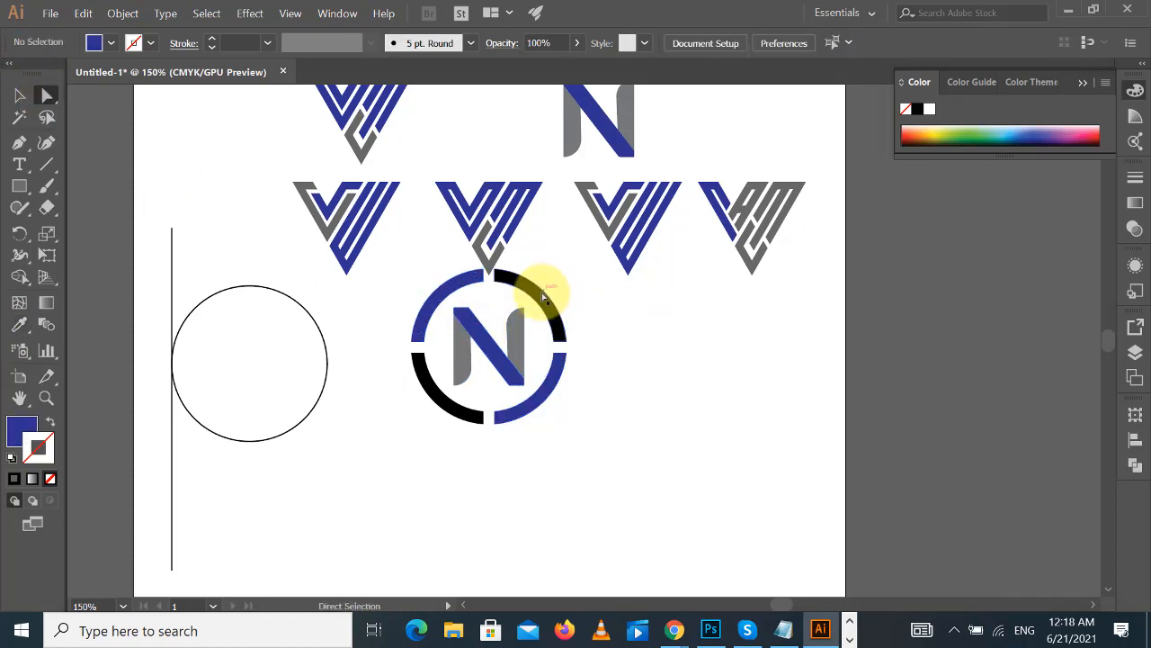
- Color the upper-right and lower-left ring segments with the gray sampled from the N's stem
left_click(544, 295)
left_click(438, 398, "shift")
left_click(18, 325)
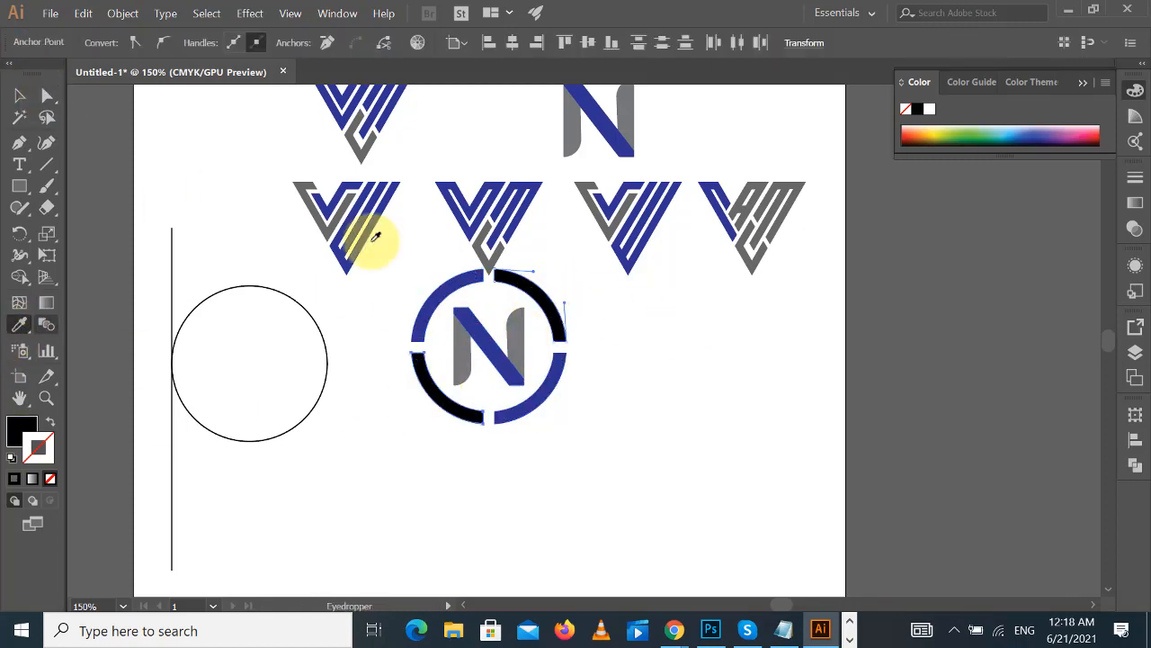
left_click(517, 323)
left_click(19, 95)
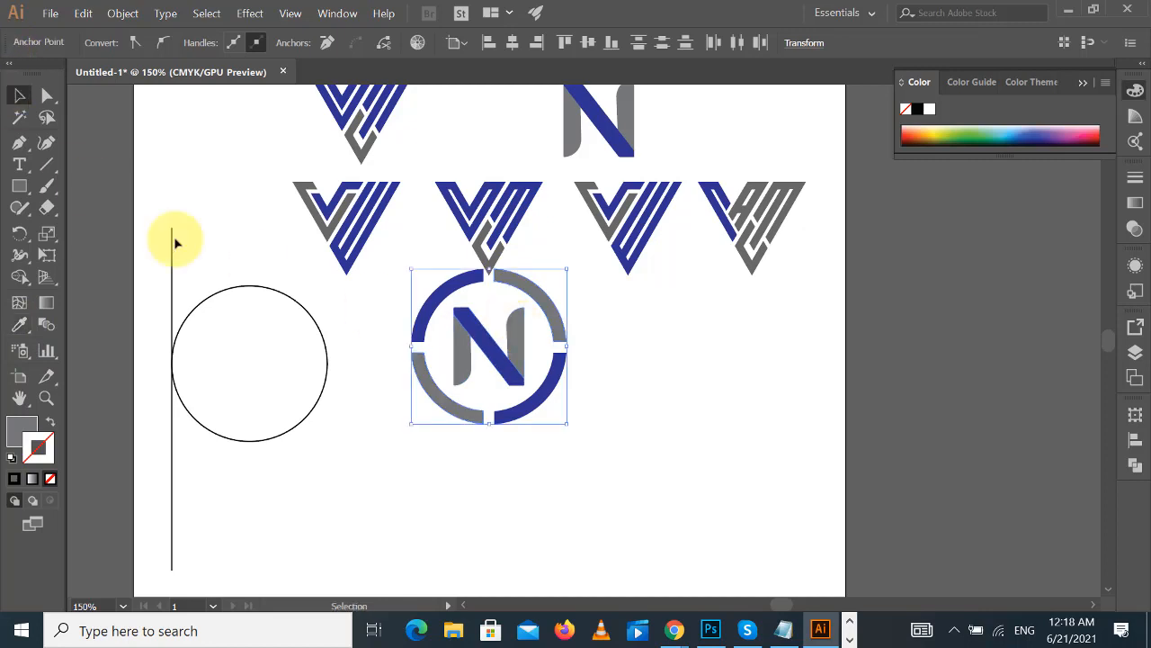
left_click(594, 378)
- Group the four ring segments around the N into one object
left_click(558, 378)
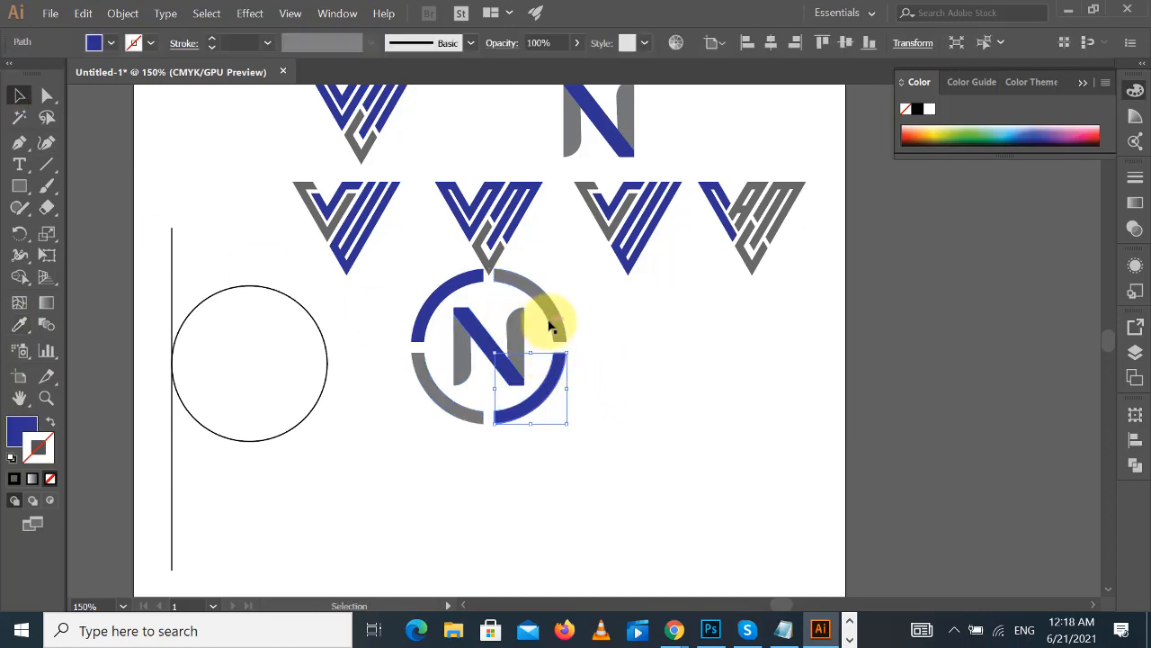
left_click(458, 279, "shift")
left_click(527, 289, "shift")
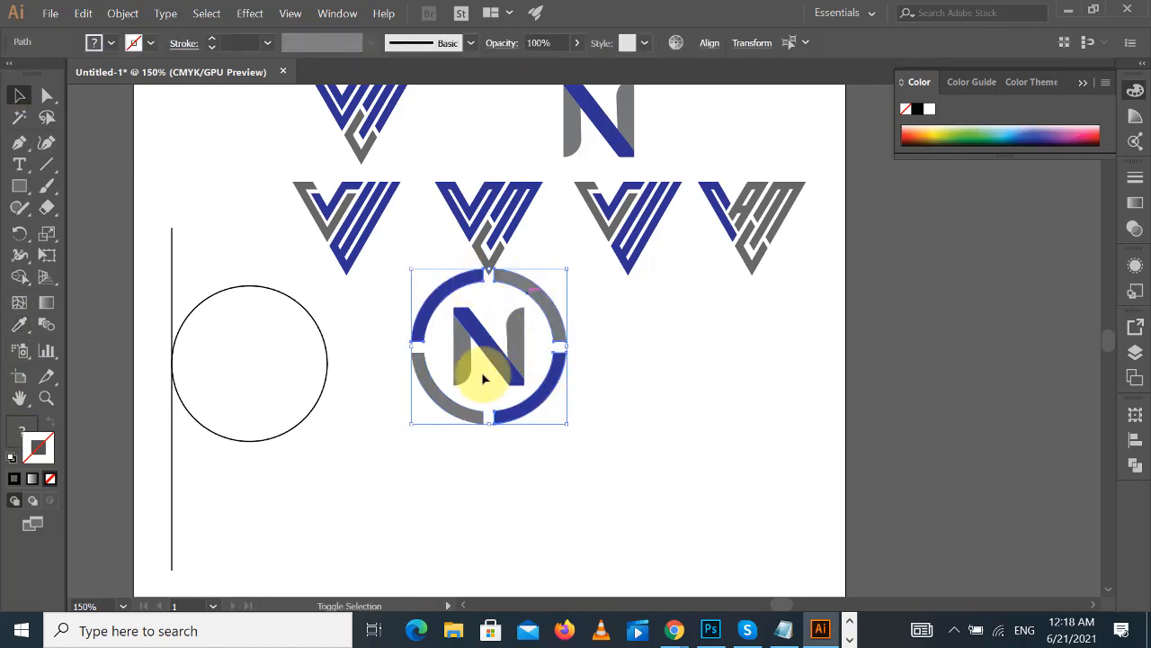
left_click(437, 397, "shift")
key("ctrl+g")
left_click(766, 377)
- Scale the ring and N down together and move them lower on the artboard, clear of the triangular logos
left_click_drag(401, 291, 617, 426)
key("v")
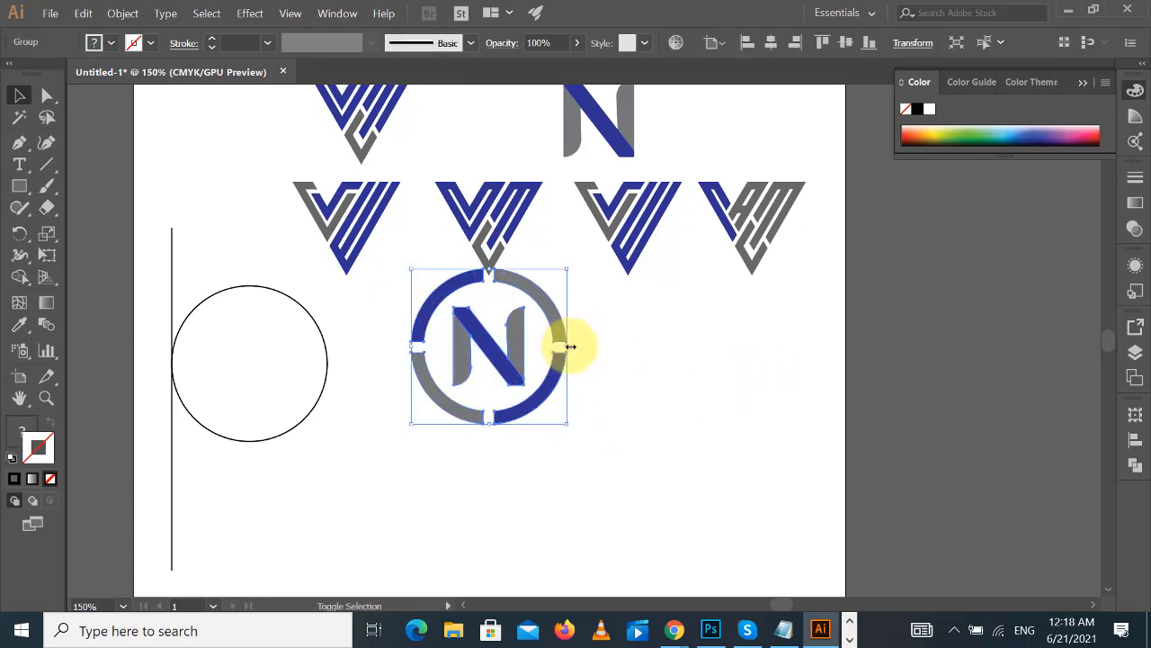
left_click_drag(571, 347, 585, 442)
left_click(743, 423)
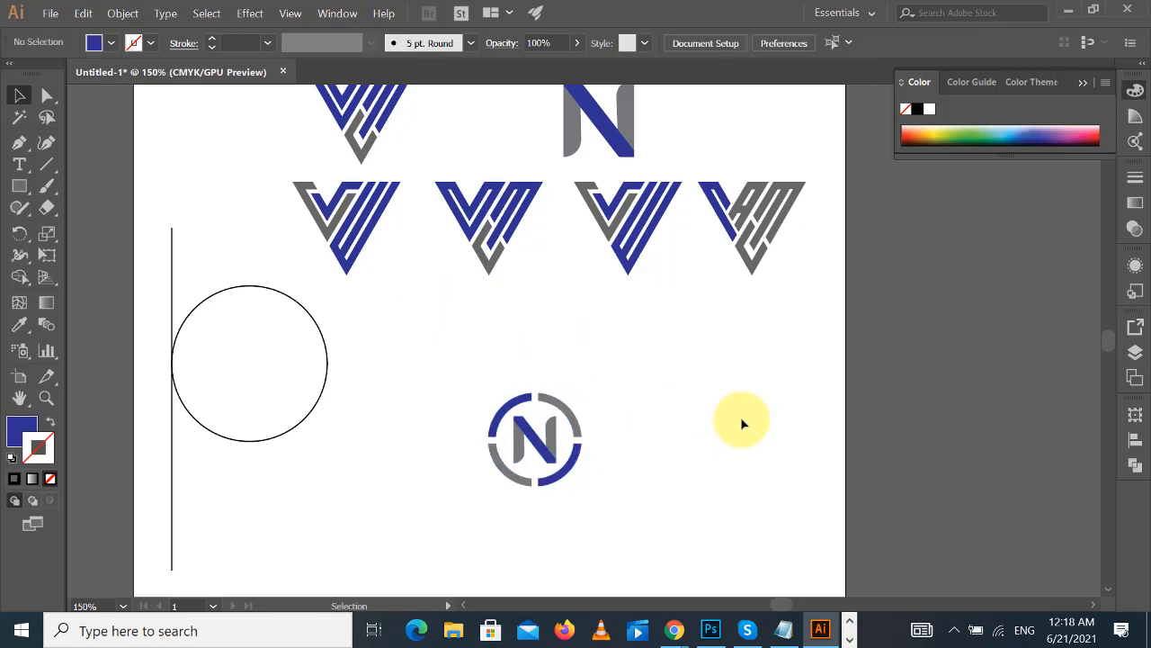
- Draw a blue triangular spike with the Pen tool, pointing up from the top end of the upper-left ring segment
key("ctrl+plus")
key("ctrl+plus")
scroll(765, 296, "down", 3)
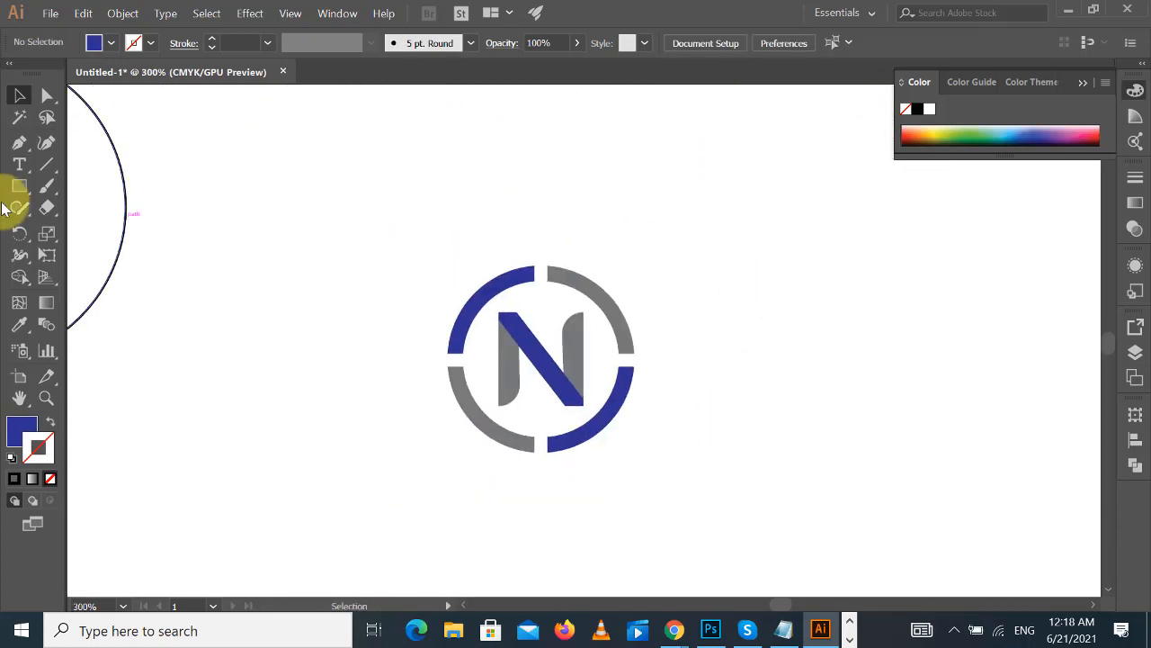
left_click(19, 142)
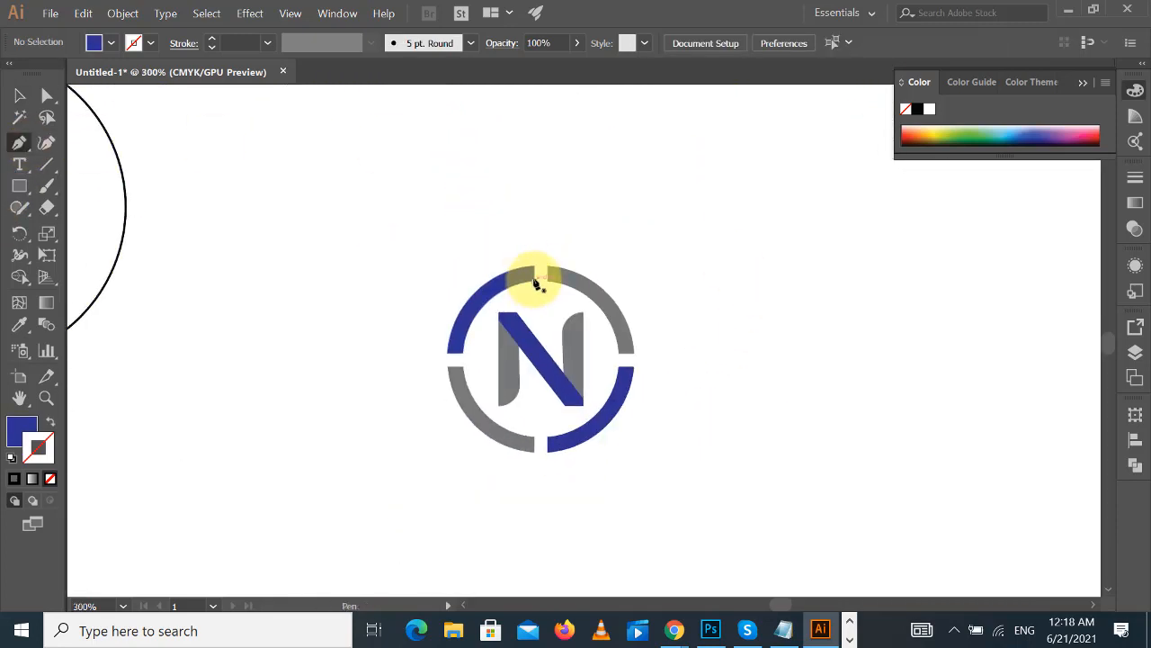
left_click_drag(534, 283, 534, 254)
left_click(534, 251)
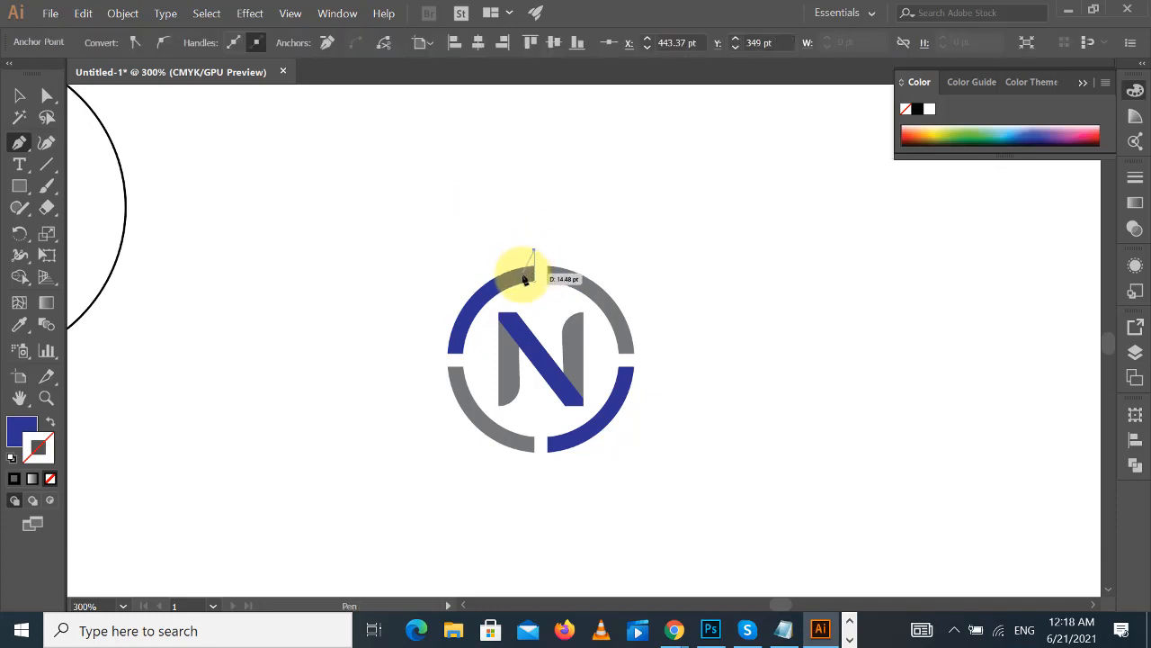
left_click(523, 276)
left_click(16, 97)
left_click(686, 218)
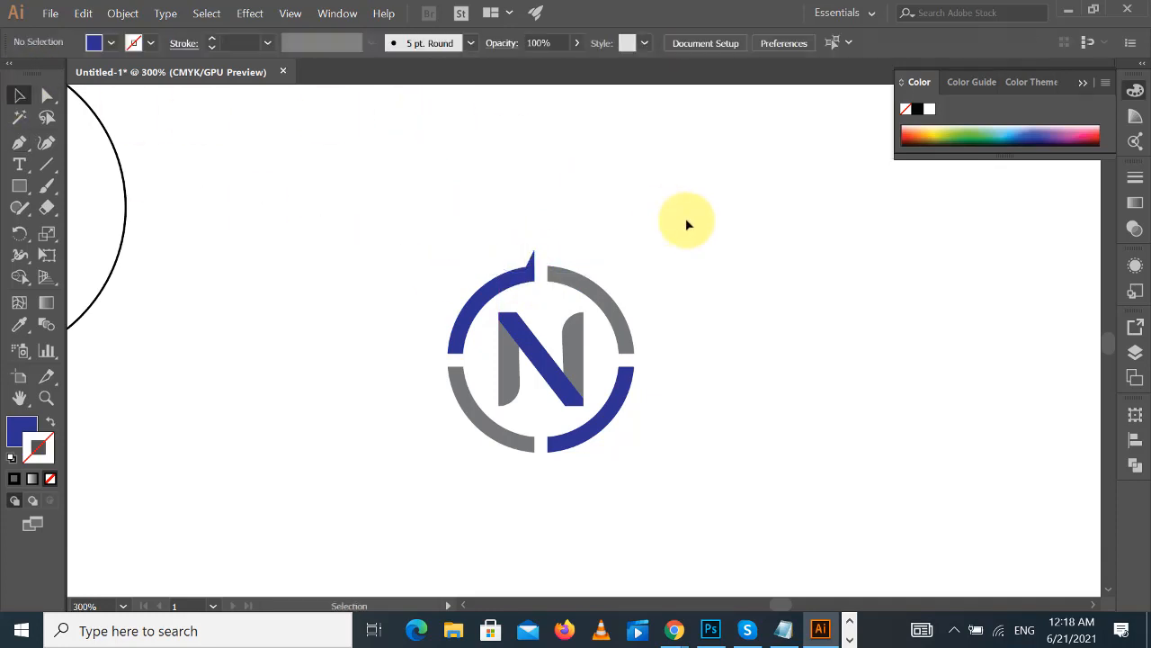
- Draw a blue triangular spike with the Pen tool, pointing left from the upper end of the lower-left ring segment
left_click(19, 143)
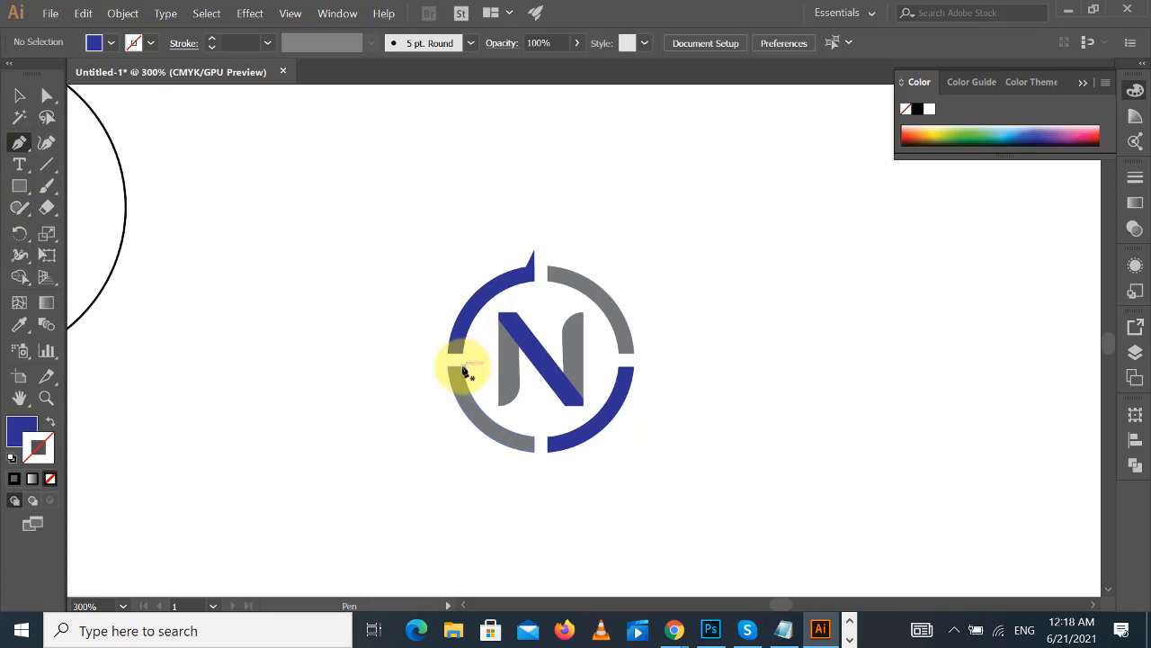
mouse_move(464, 371)
left_mouse_down()
mouse_move(430, 376)
mouse_move(442, 377)
left_mouse_up()
left_click(29, 106)
left_click(442, 201)
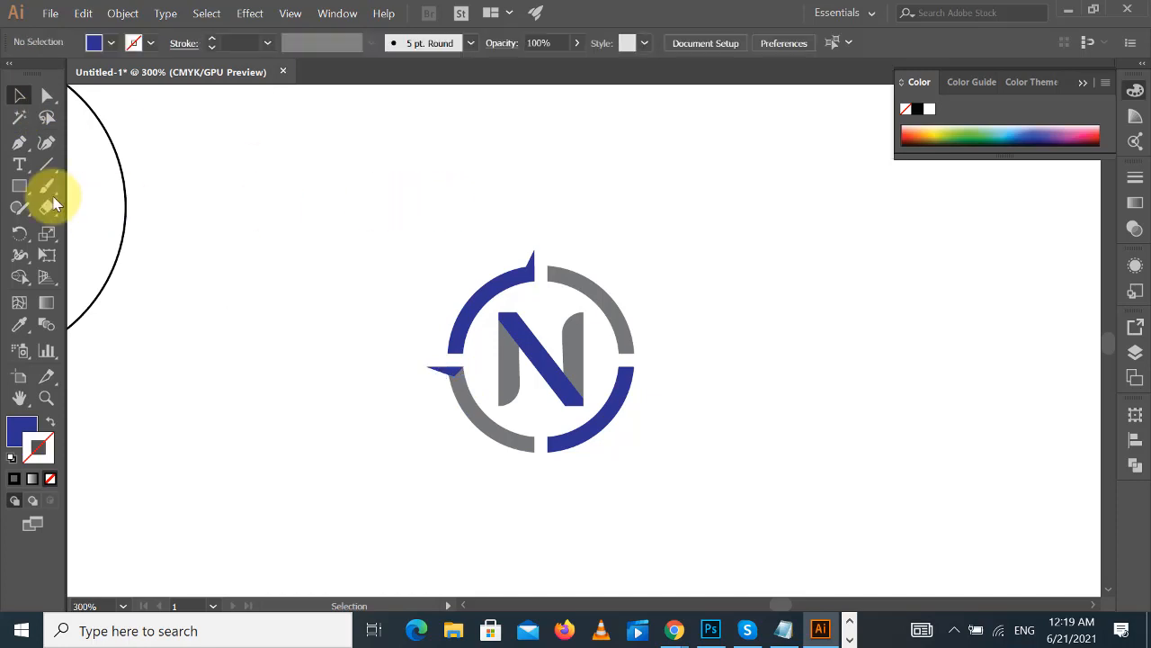
- Draw a blue triangular spike with the Pen tool, pointing down from the bottom end of the lower-right ring segment
left_click(19, 143)
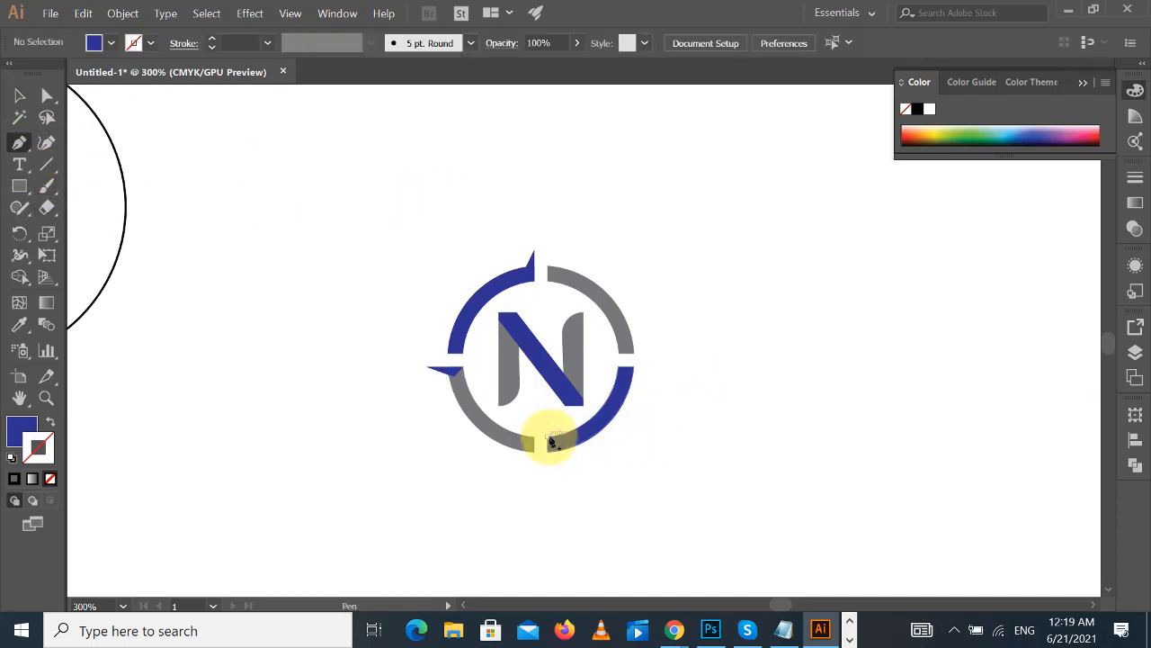
left_click_drag(549, 438, 554, 472)
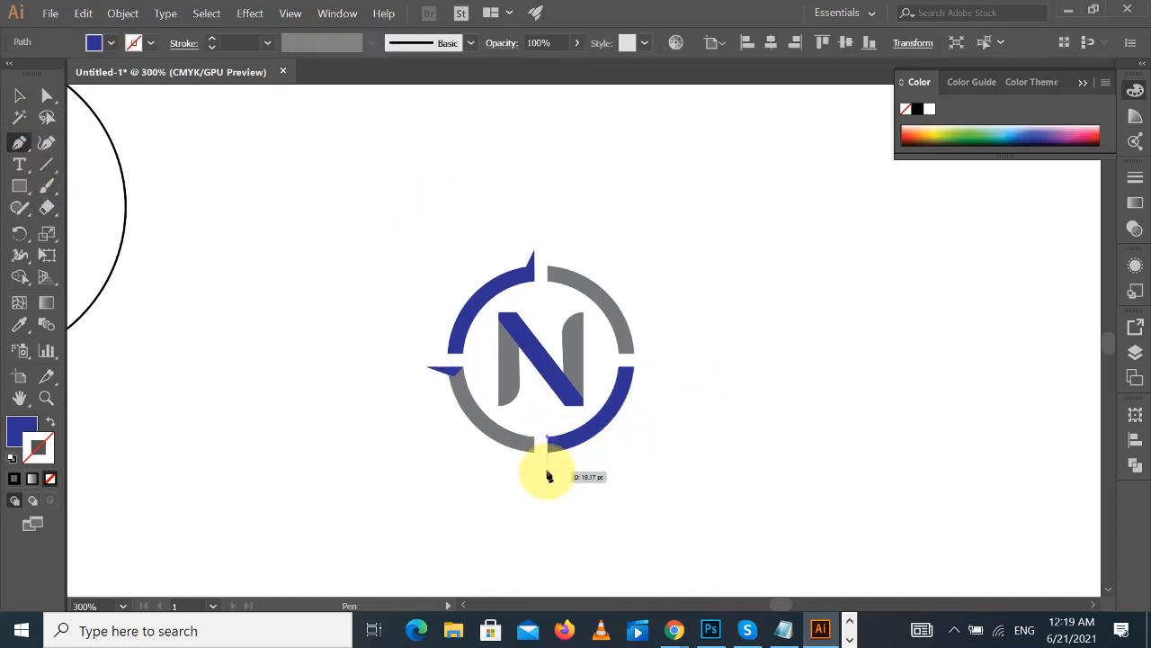
left_click(547, 471, "shift")
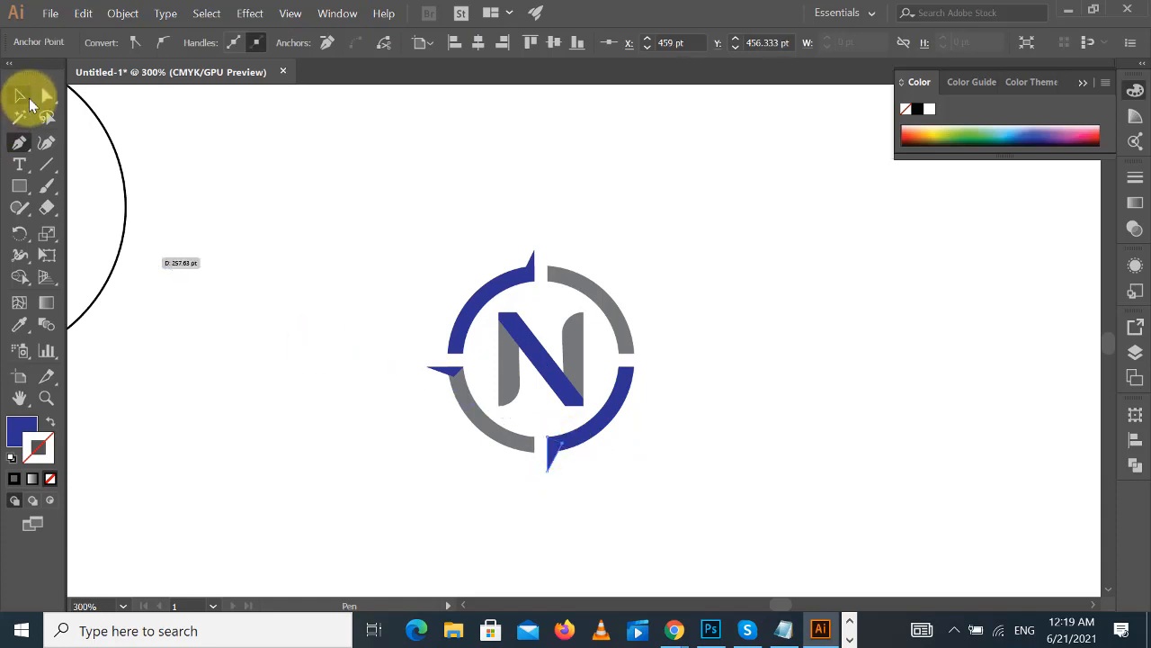
left_click(20, 95)
- Draw a blue triangular spike about 19 pt long with the Pen tool, pointing right from the lower end of the upper-right ring segment
left_click(21, 145)
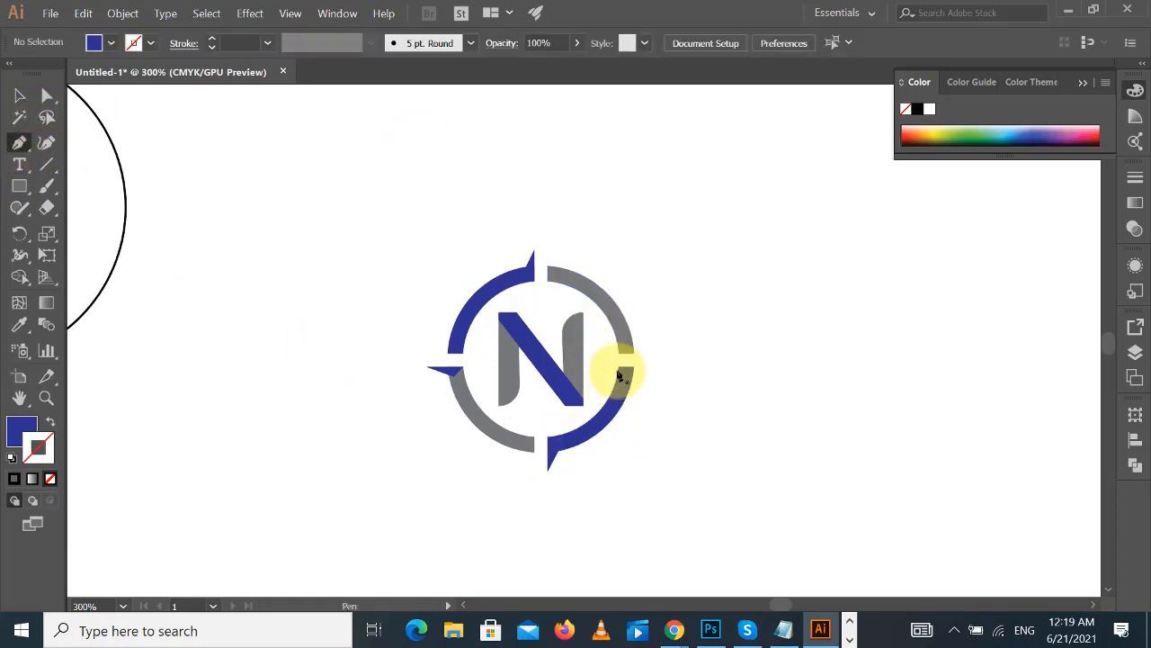
left_click_drag(619, 358, 655, 358)
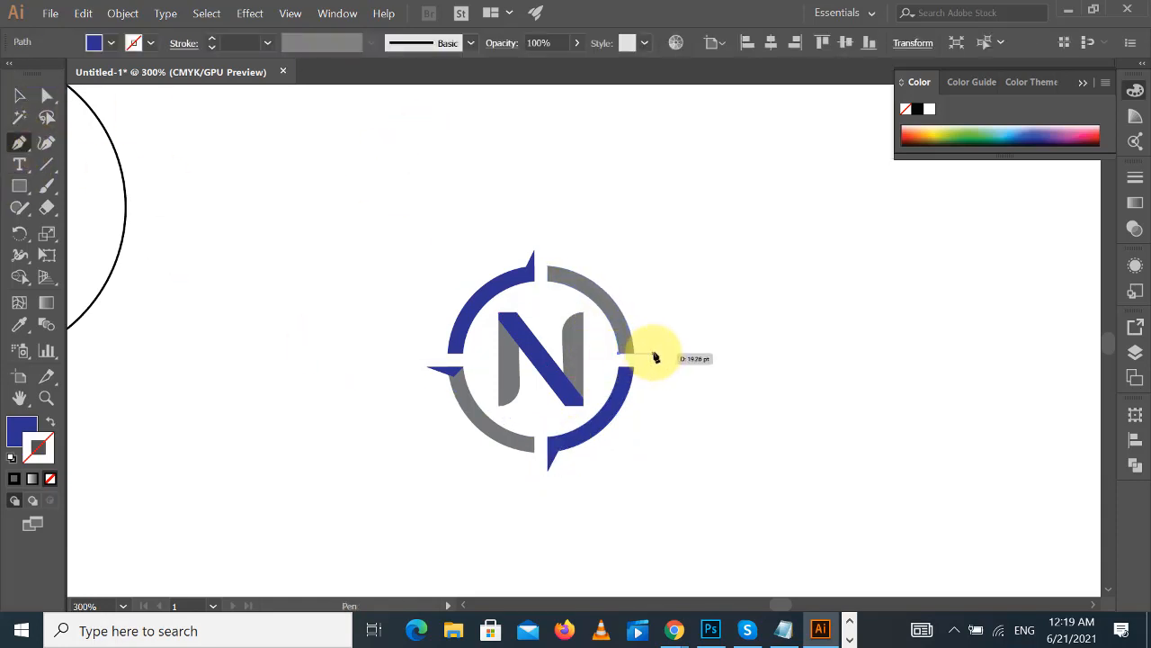
left_click(654, 354)
left_click(625, 345)
left_click(21, 96)
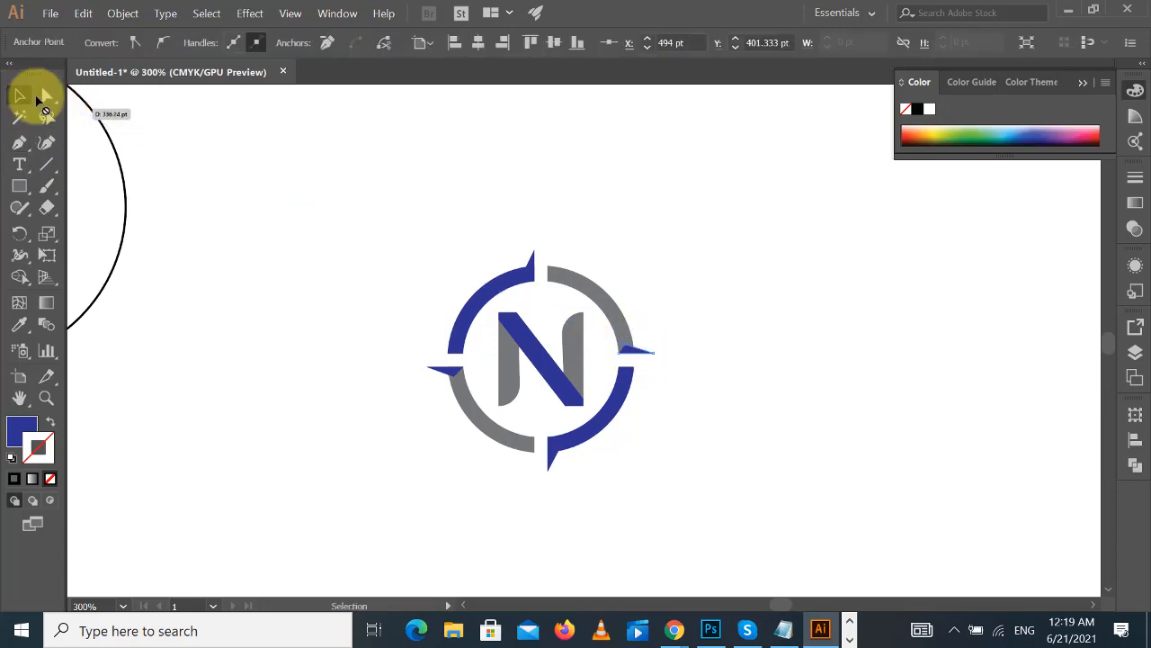
left_click(328, 223)
- Try to unite the four spikes with the ring segments using Pathfinder Unite while leaving the N out
left_click(530, 264)
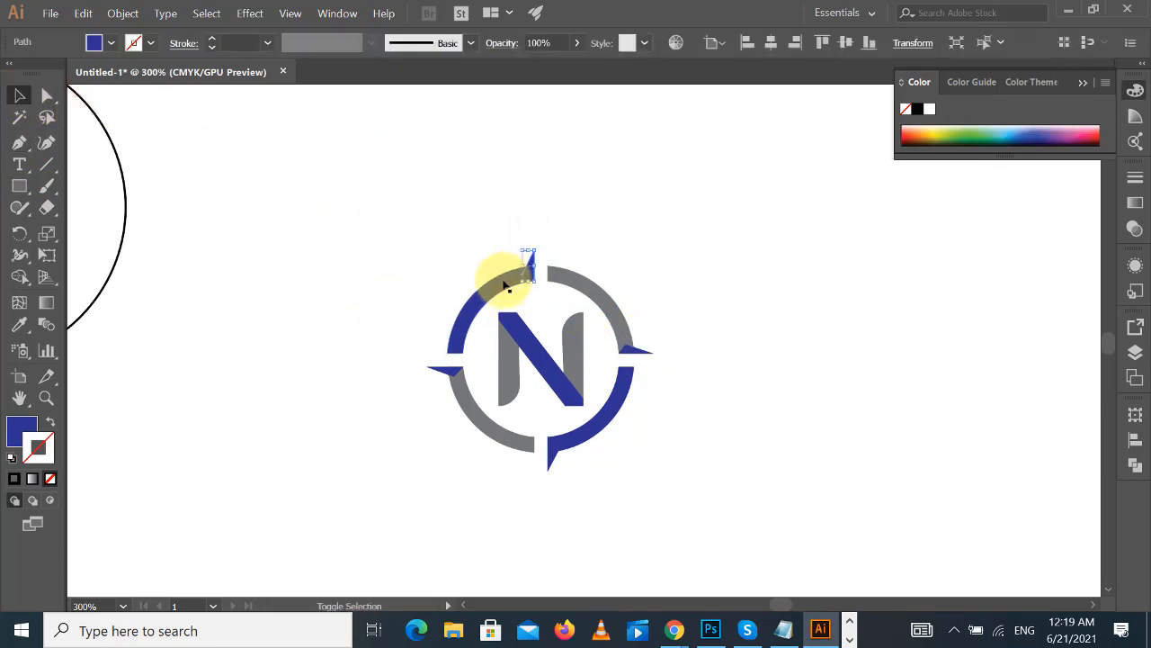
left_click(504, 283, "shift")
left_click_drag(432, 225, 691, 466)
left_click(386, 211)
left_click_drag(386, 211, 661, 457)
left_click(580, 381, "shift")
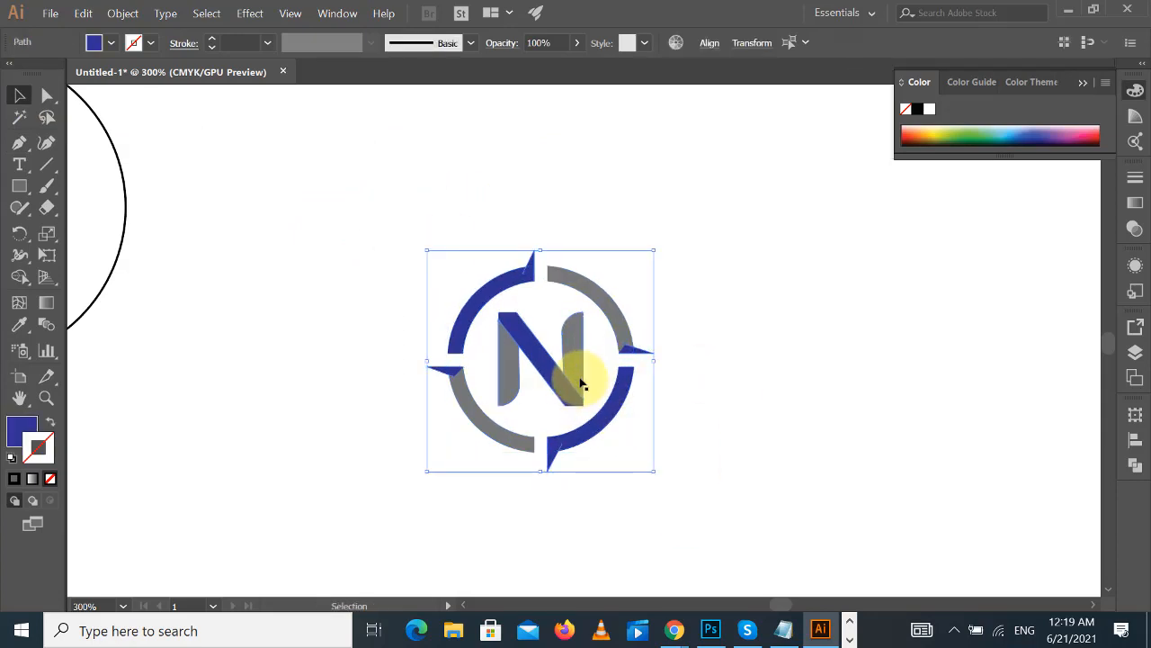
left_click(1135, 464)
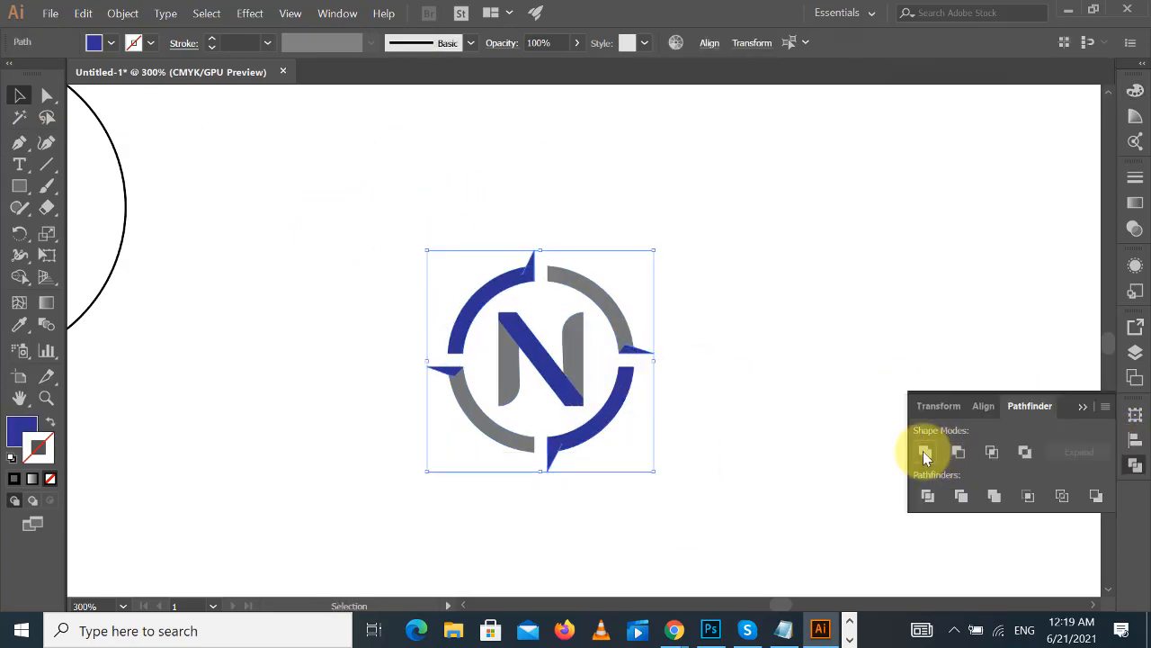
left_click(924, 451)
left_click(948, 313)
left_click_drag(404, 228, 698, 537)
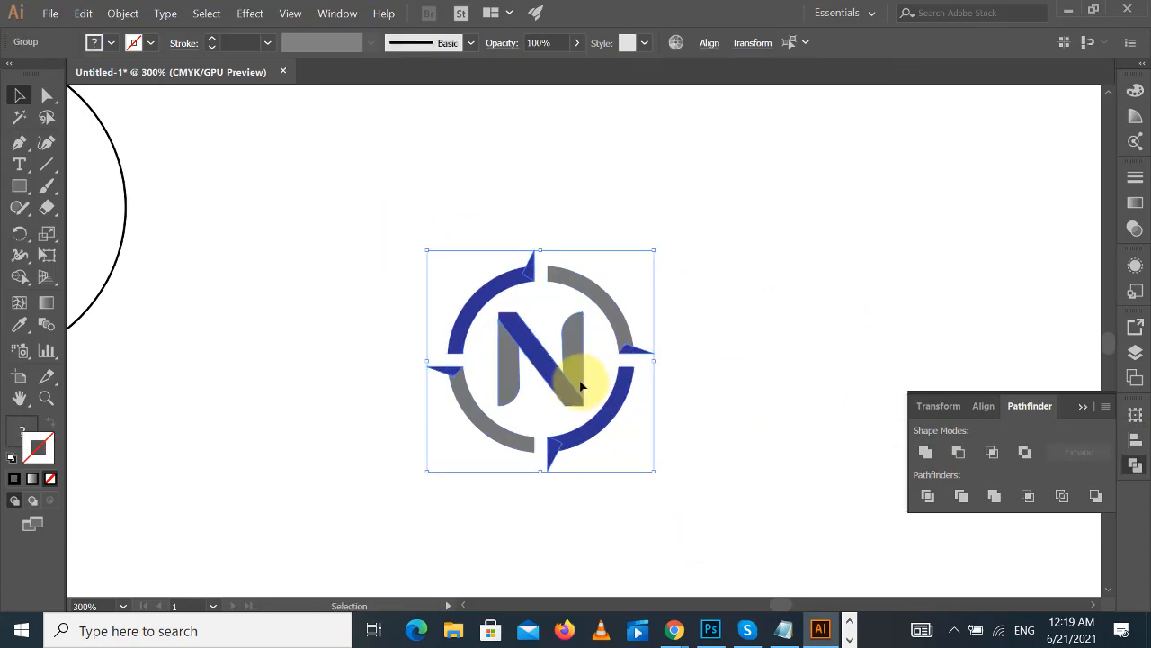
left_click(922, 450)
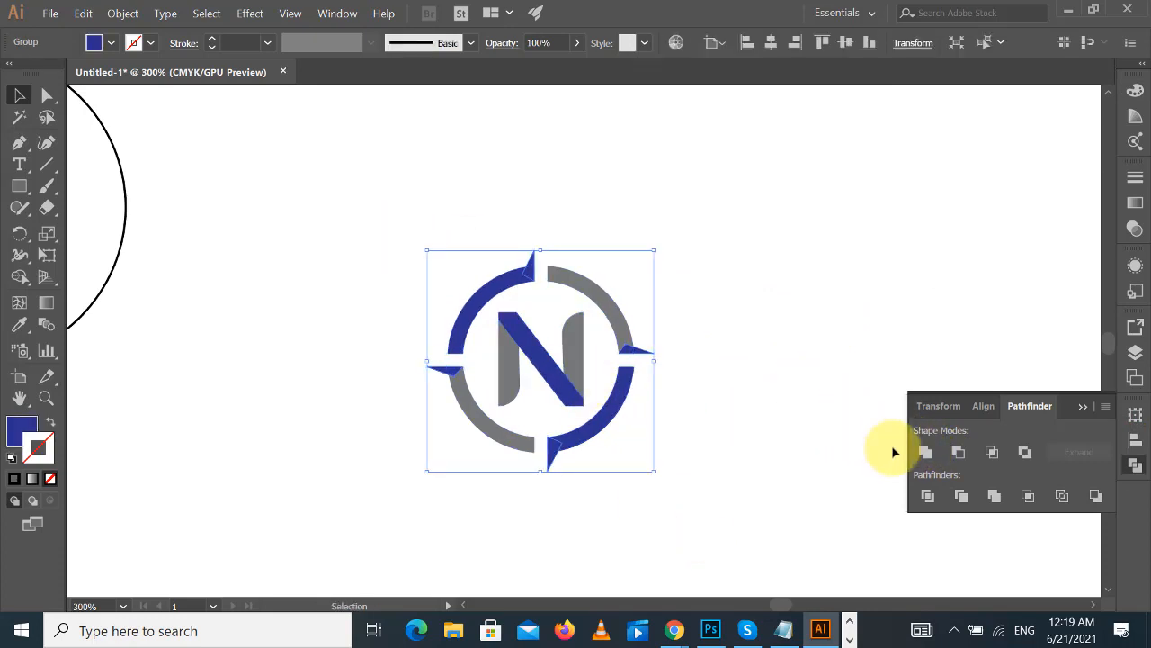
left_click(659, 363)
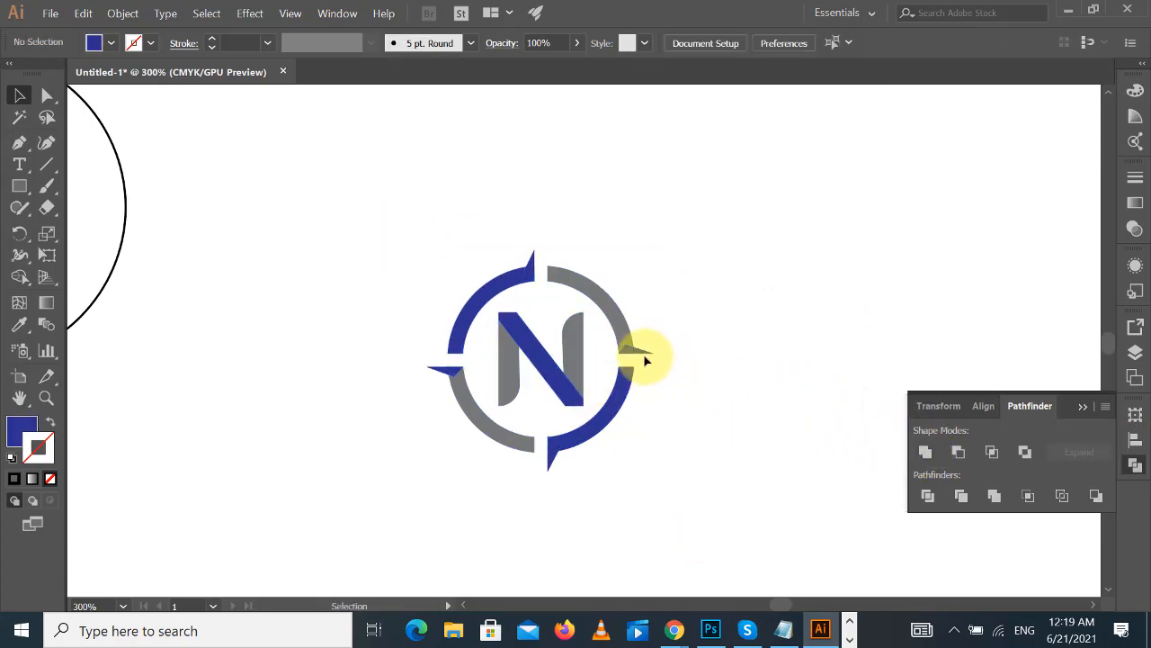
left_click(644, 360)
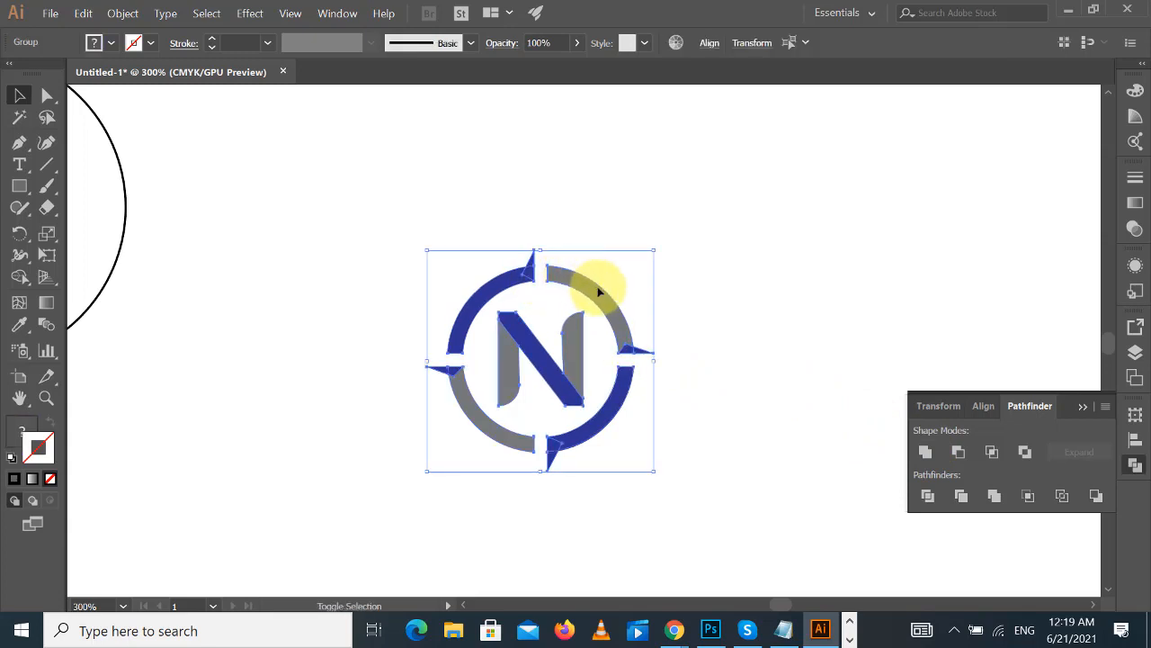
left_click(743, 386)
right_click(583, 345)
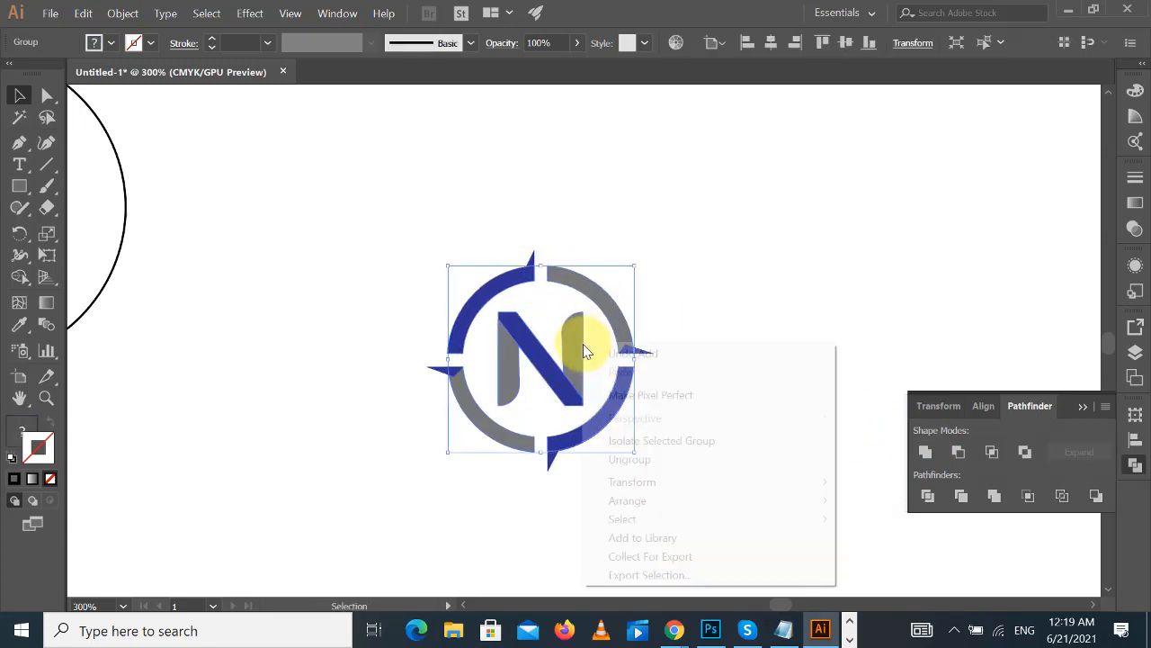
left_click(643, 441)
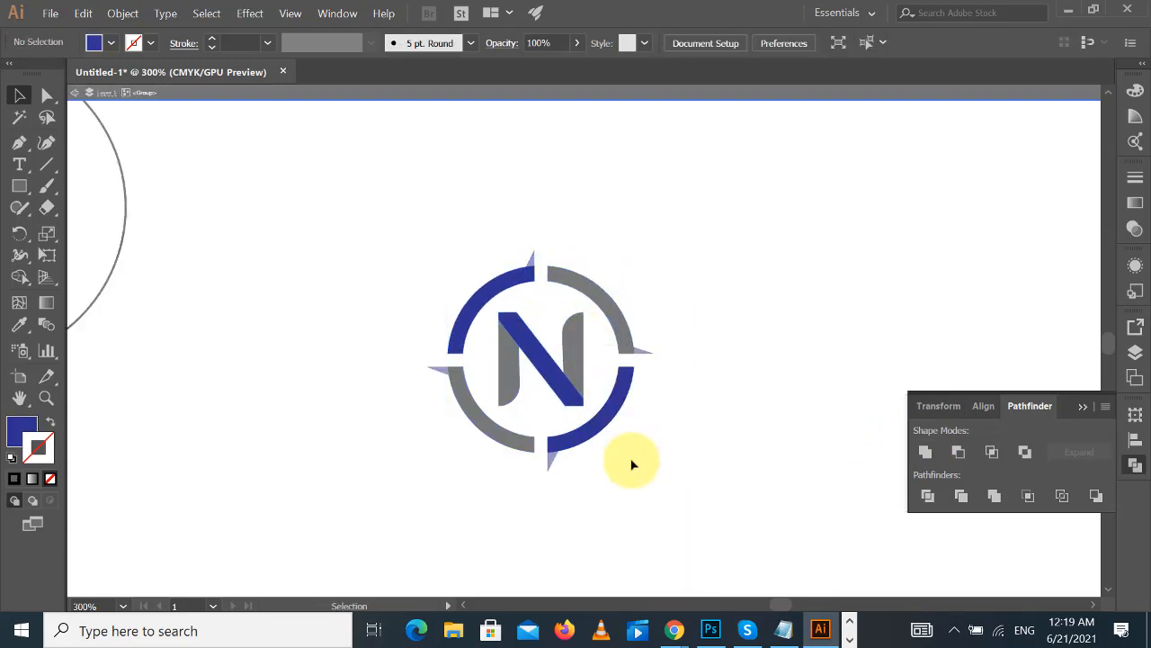
left_click(77, 94)
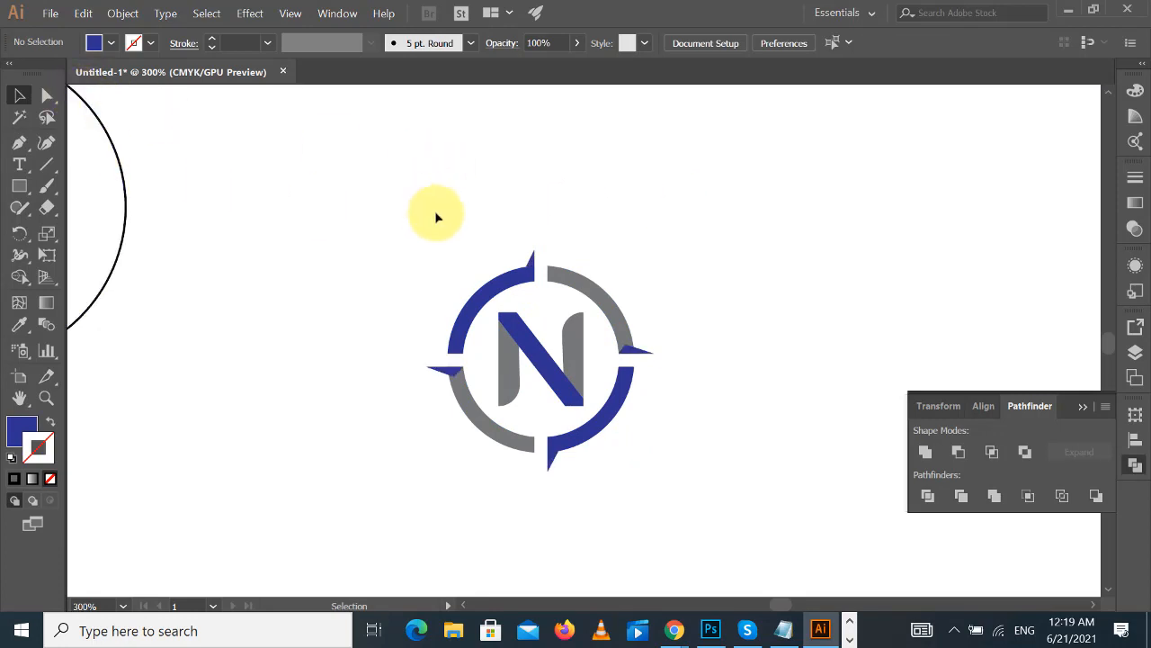
- Ungroup the N and ring pieces, and unite the ring segments with their spikes, leaving the N out
left_click_drag(437, 214, 630, 495)
left_click(668, 390)
right_click(567, 357)
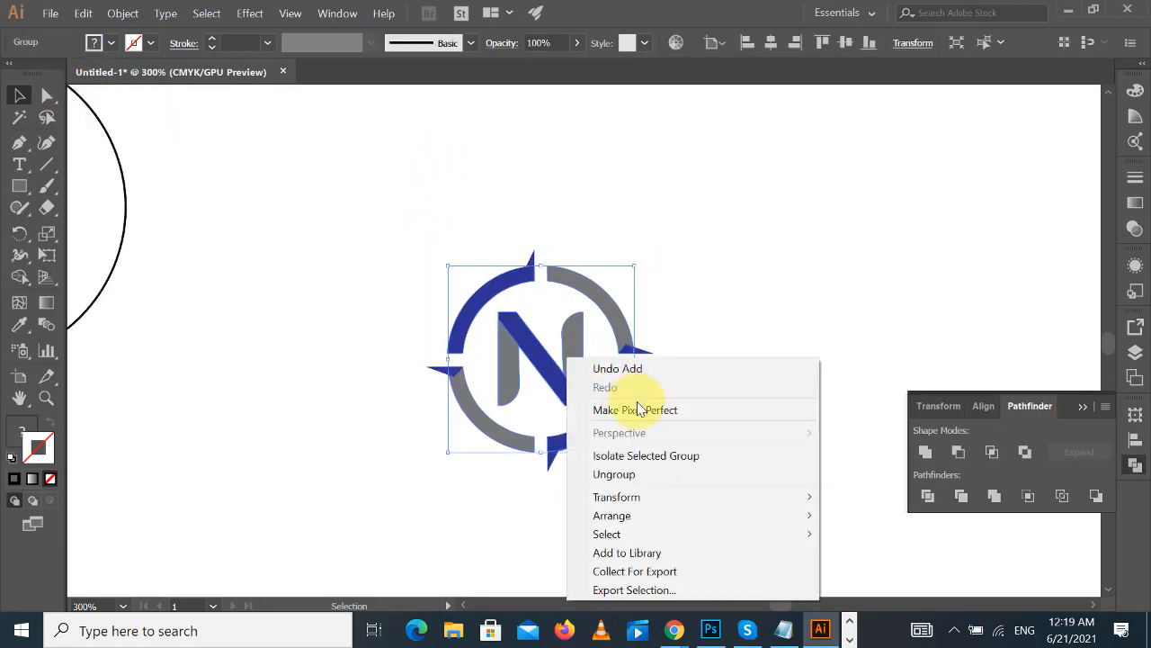
left_click(616, 474)
left_click(720, 546)
left_click(591, 399)
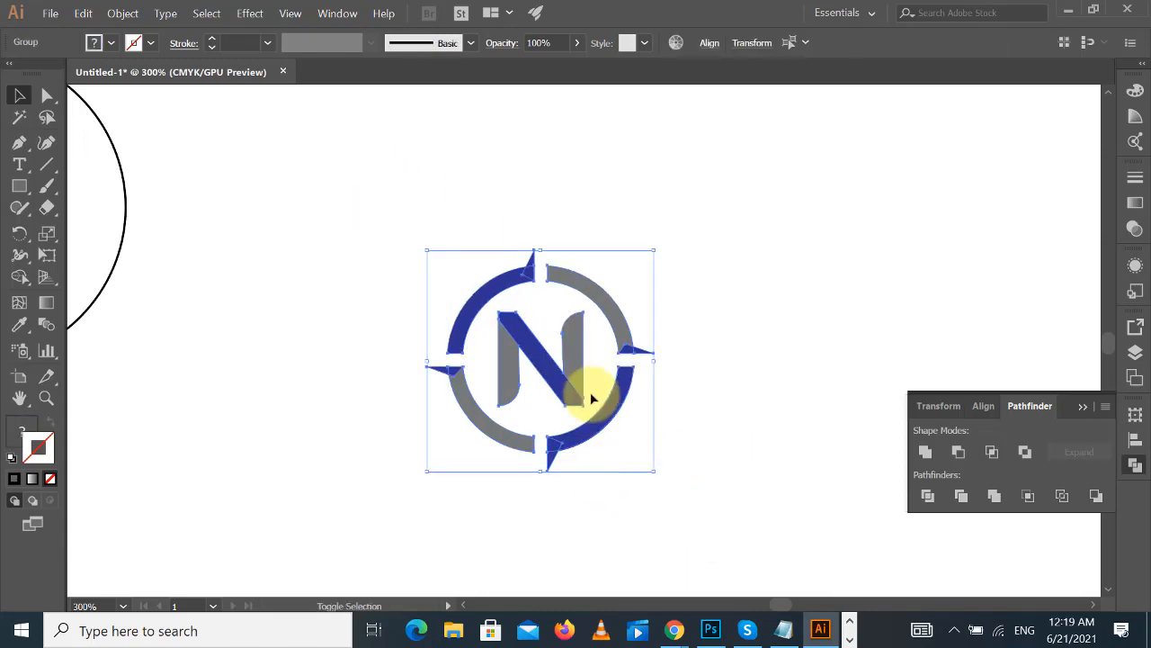
left_click(924, 452)
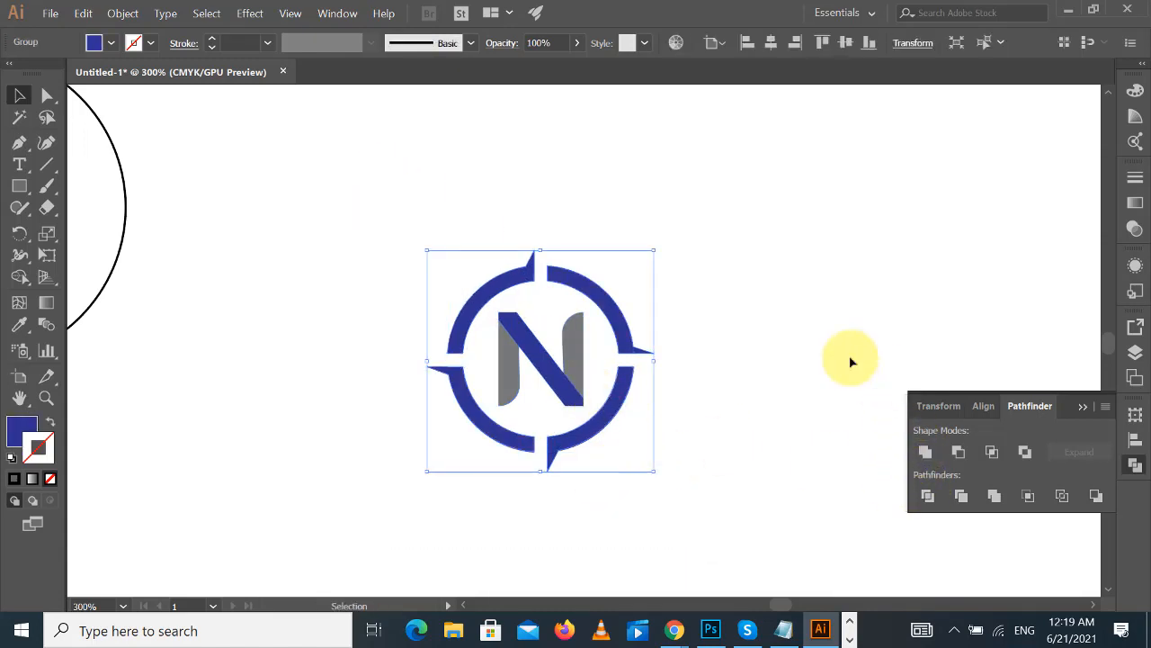
- Recolor the upper-right and lower-left spiked ring segments with the gray sampled from the N, and group the whole logo
left_click(848, 360)
left_click(47, 96)
left_click(605, 309)
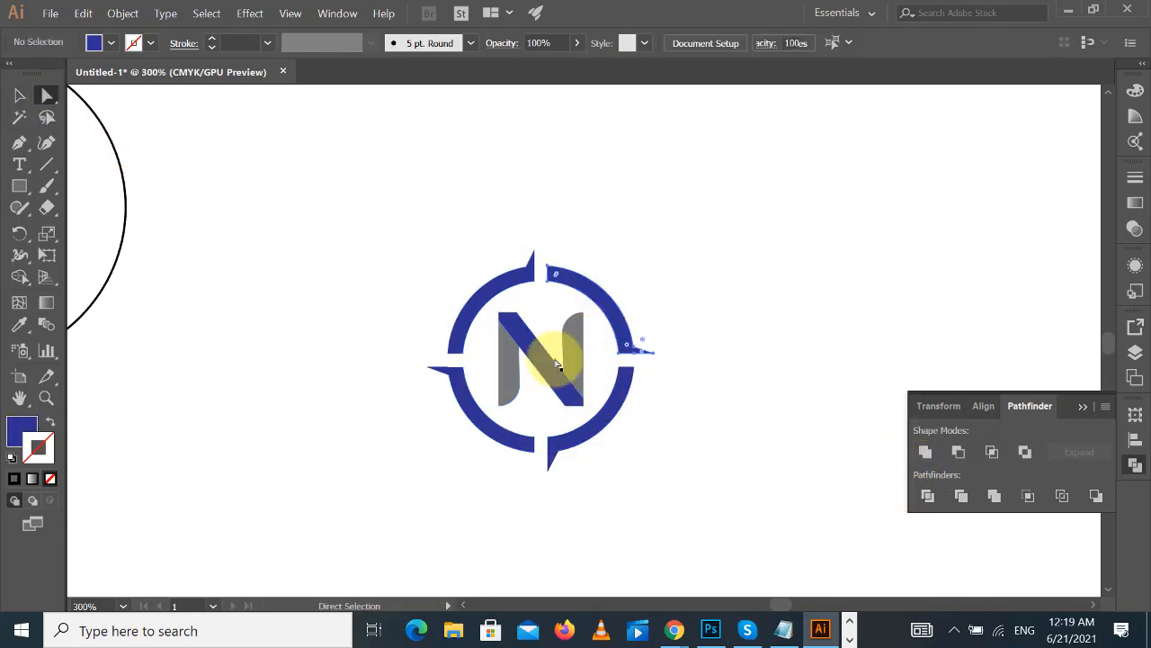
left_click(462, 411, "shift")
left_click(19, 329)
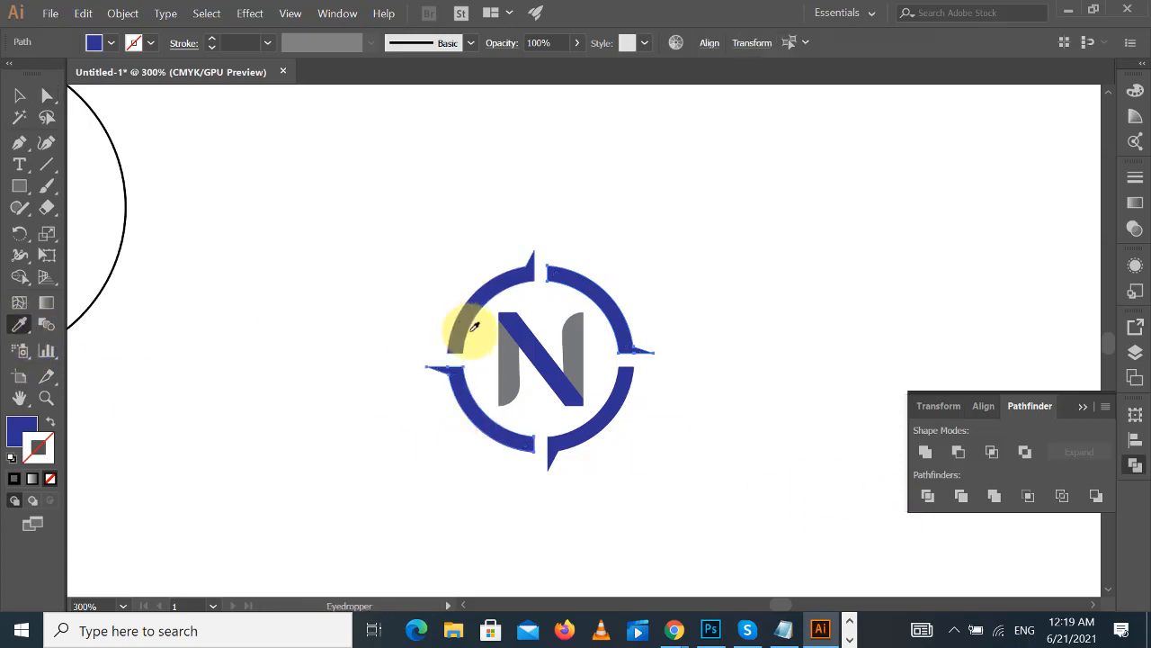
left_click(595, 330)
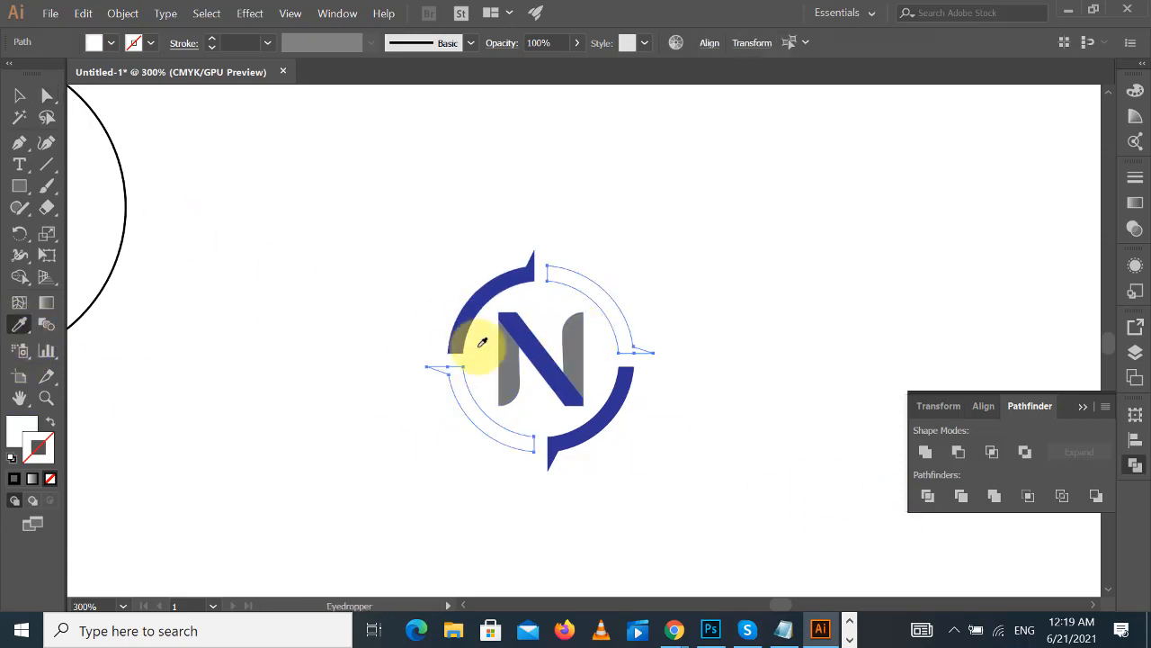
left_click(576, 329)
left_click_drag(347, 276, 698, 473)
left_click(829, 369)
- Center the ringed N logo horizontally and vertically on the artboard
key("ctrl+minus")
key("ctrl+minus")
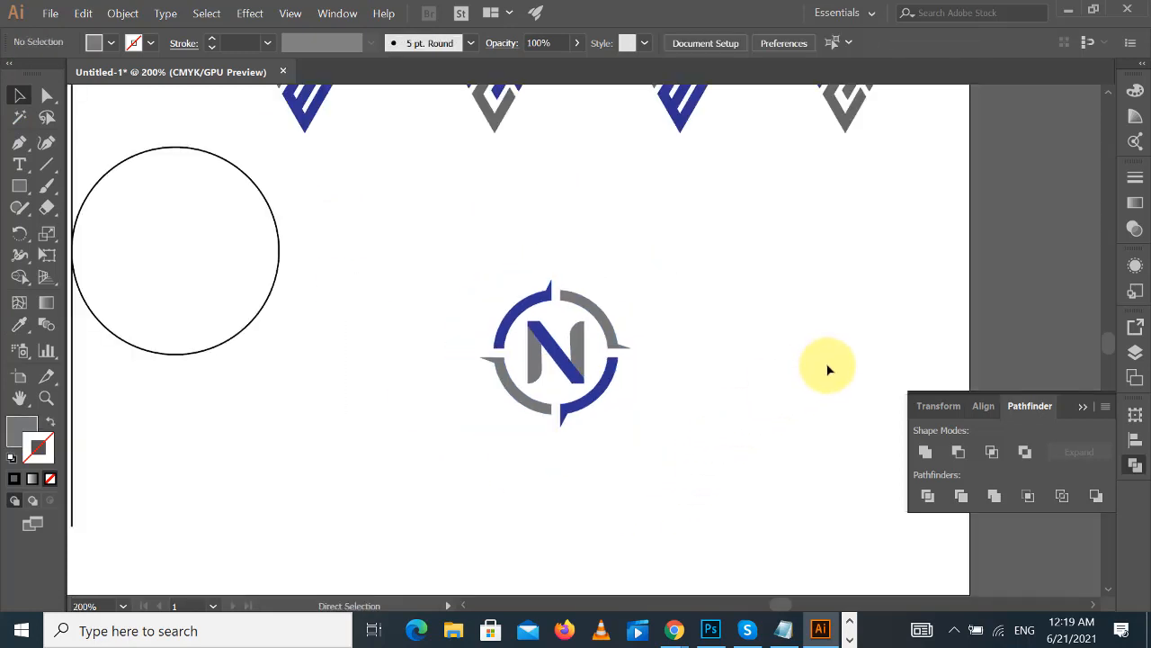
scroll(829, 360, "up", 2)
left_click_drag(813, 324, 731, 306)
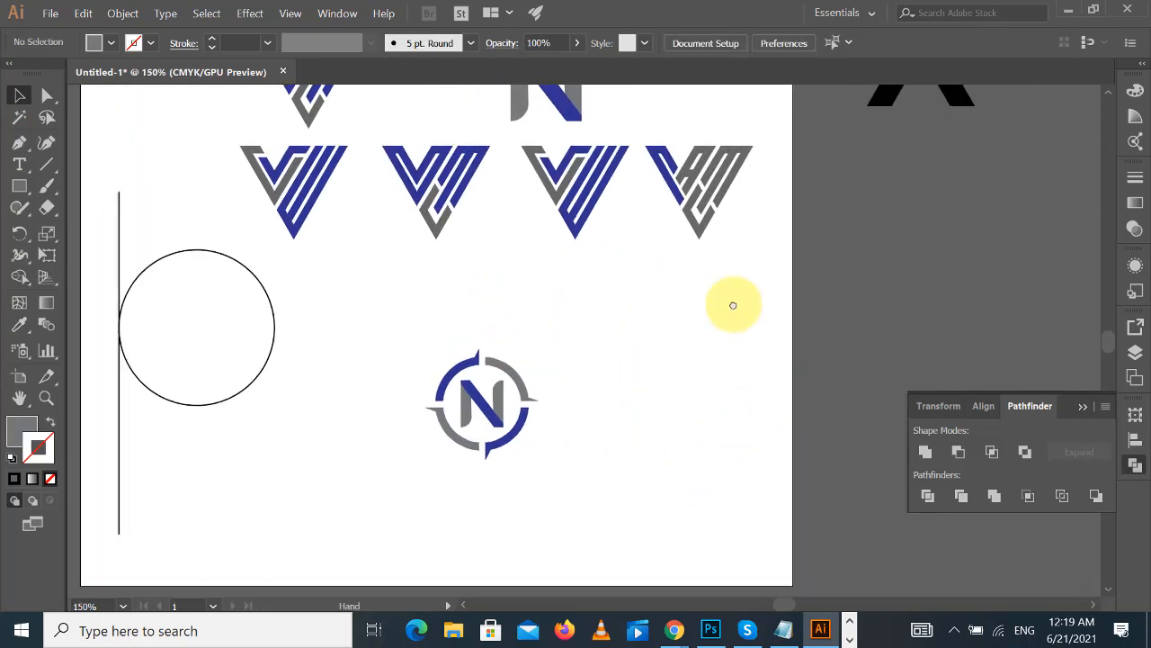
left_click(491, 416)
left_click(771, 42)
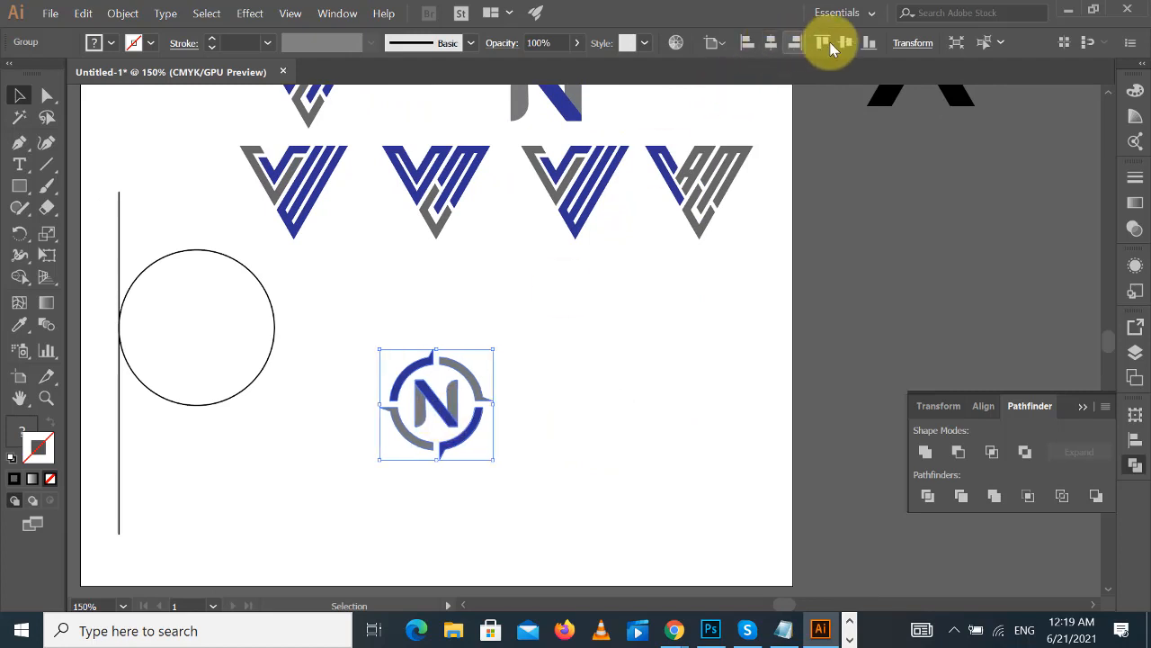
left_click(846, 42)
left_click(723, 406)
- Move the ringed N logo directly below the third triangular monogram in the row
key("ctrl+minus")
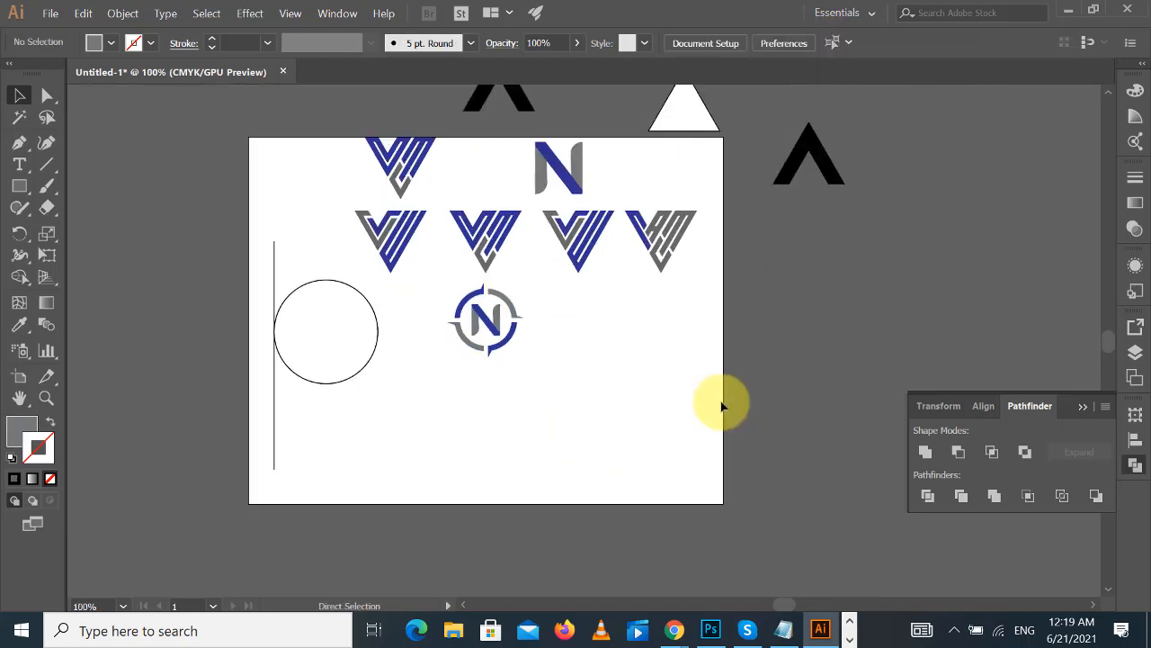
key("ctrl+plus")
left_click_drag(700, 410, 687, 463)
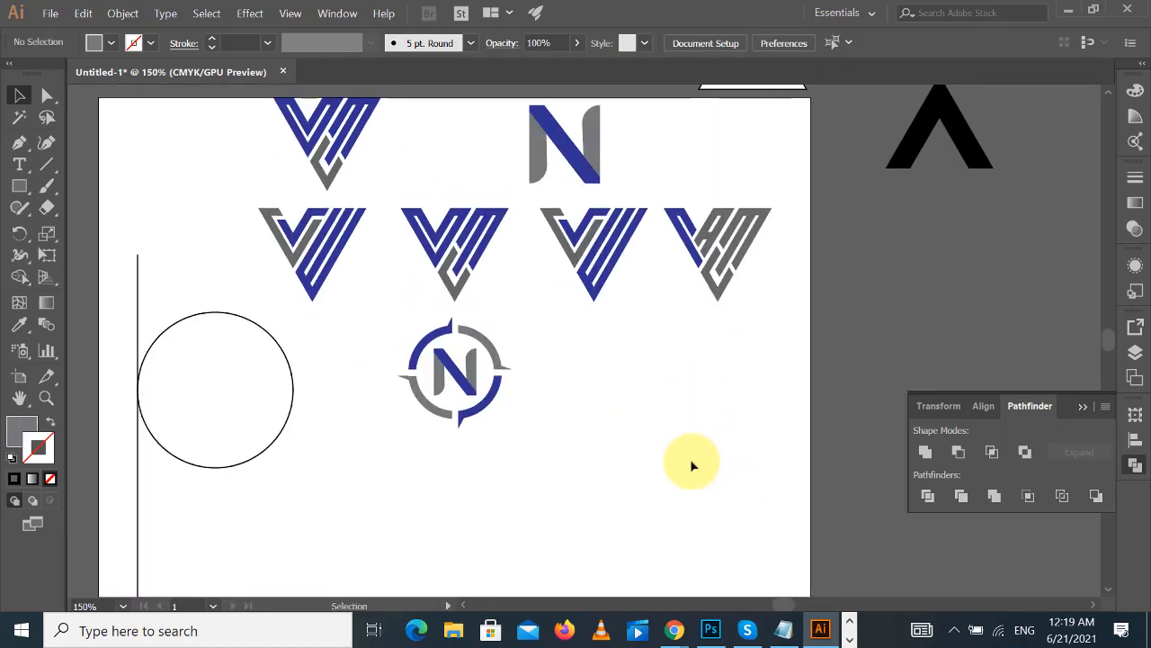
left_click_drag(466, 378, 609, 398)
left_click(738, 387)
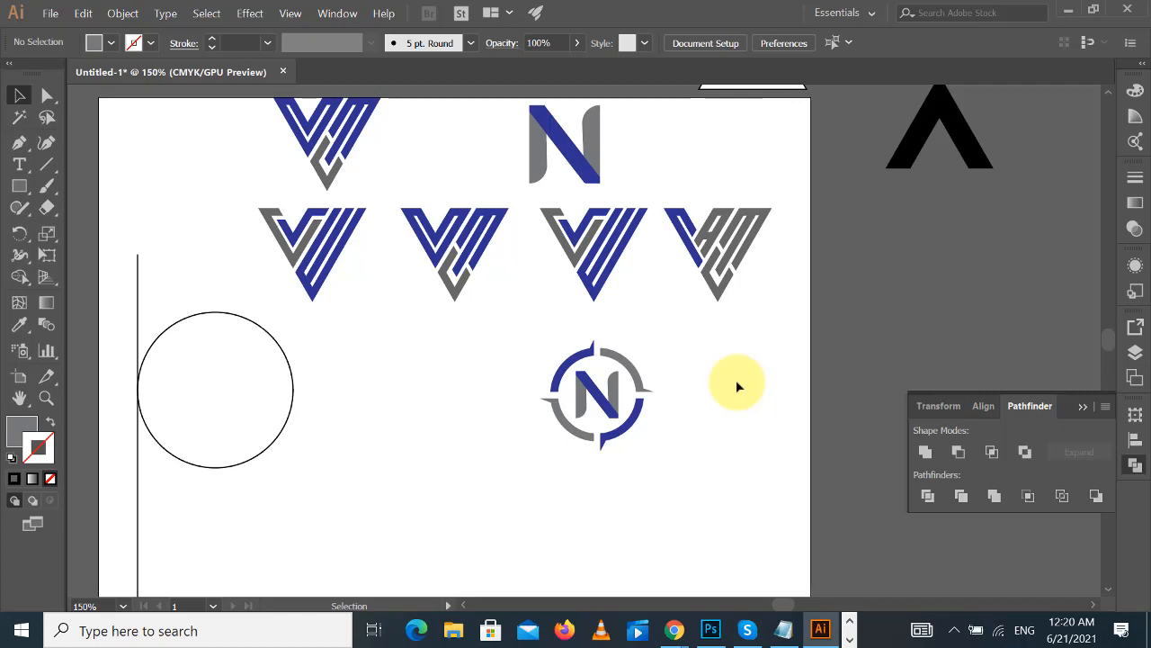
left_click(595, 354)
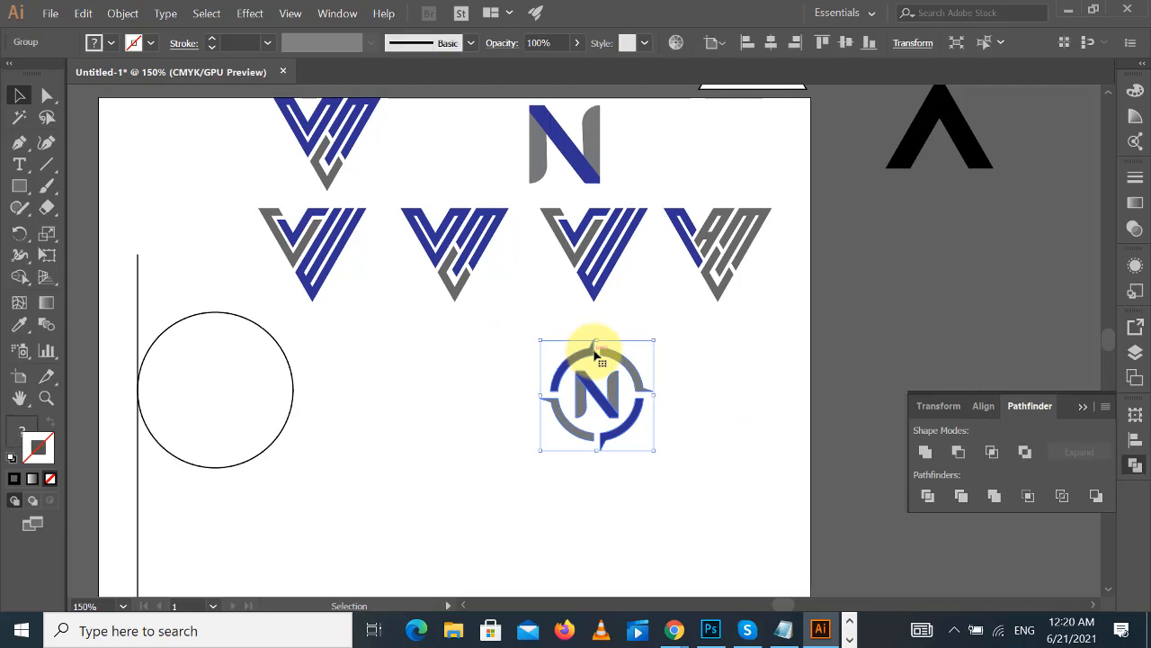
left_click(724, 347)
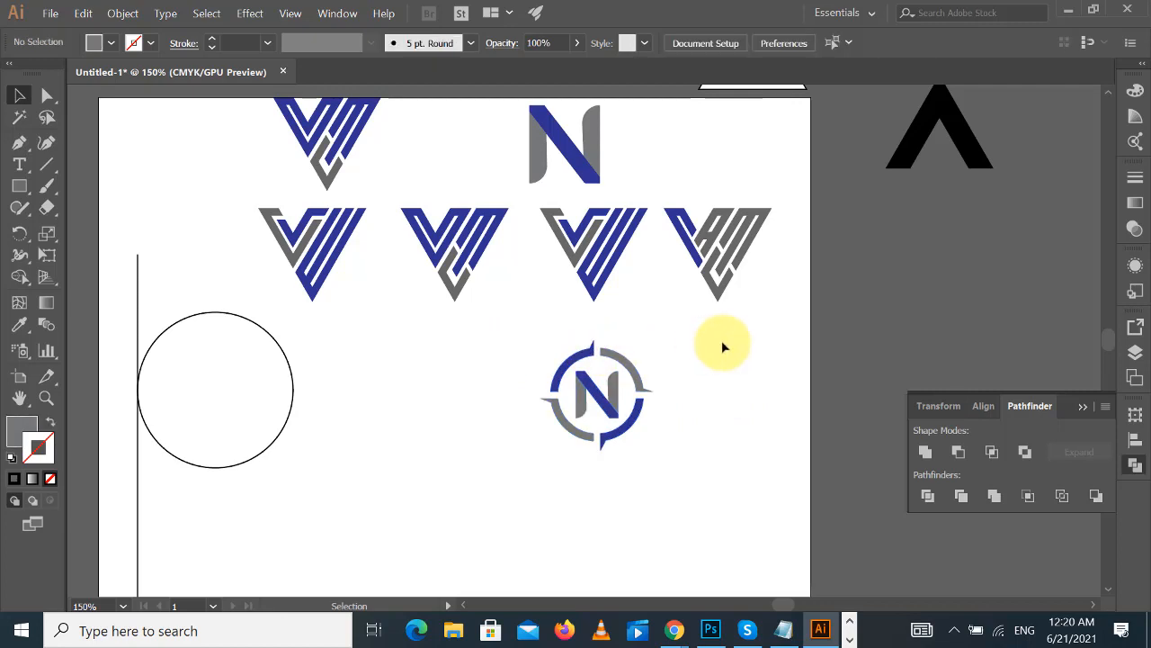
left_click(604, 378)
left_click(779, 354)
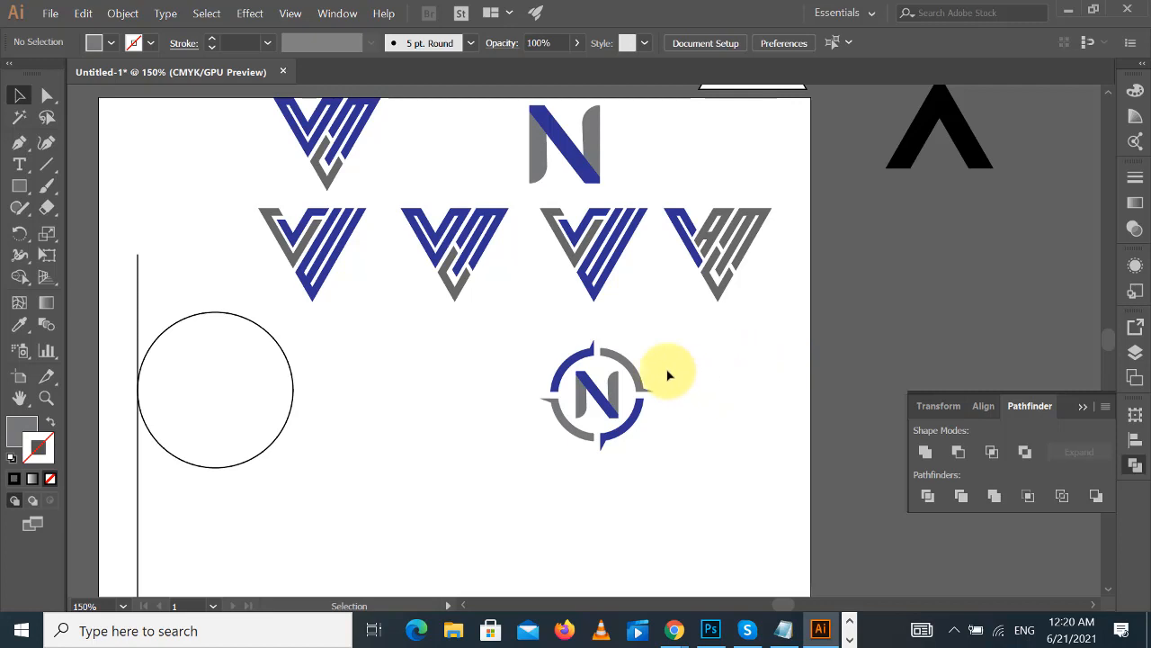
left_click(608, 362)
left_click(691, 350)
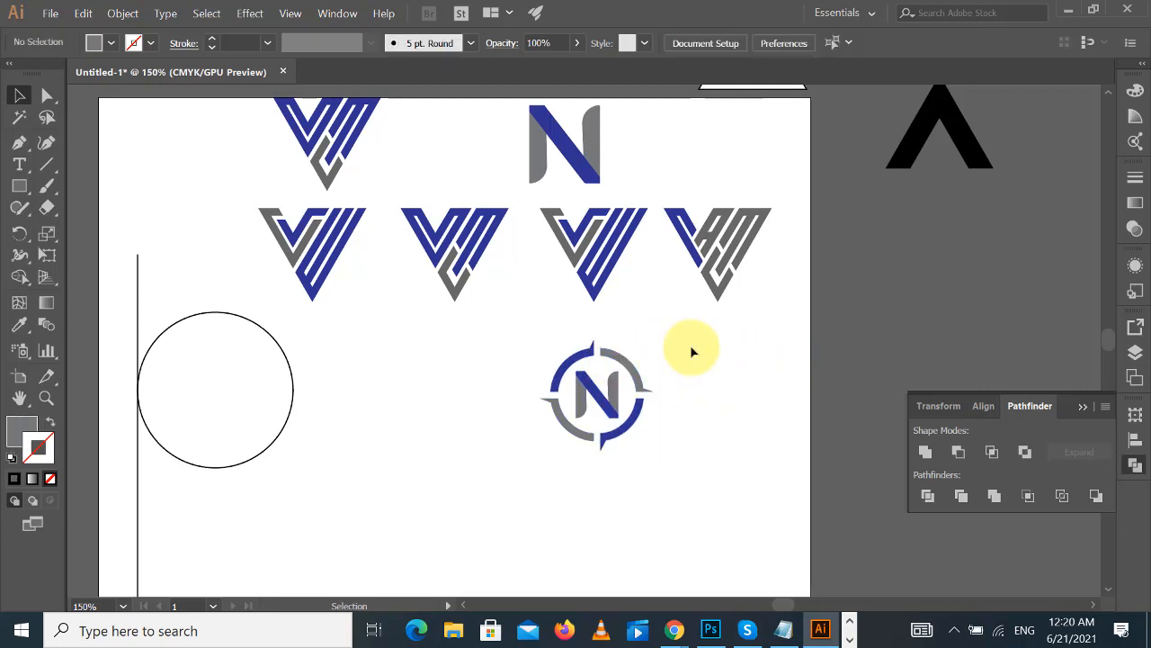
left_click(612, 350)
left_click(753, 365)
left_click(629, 368)
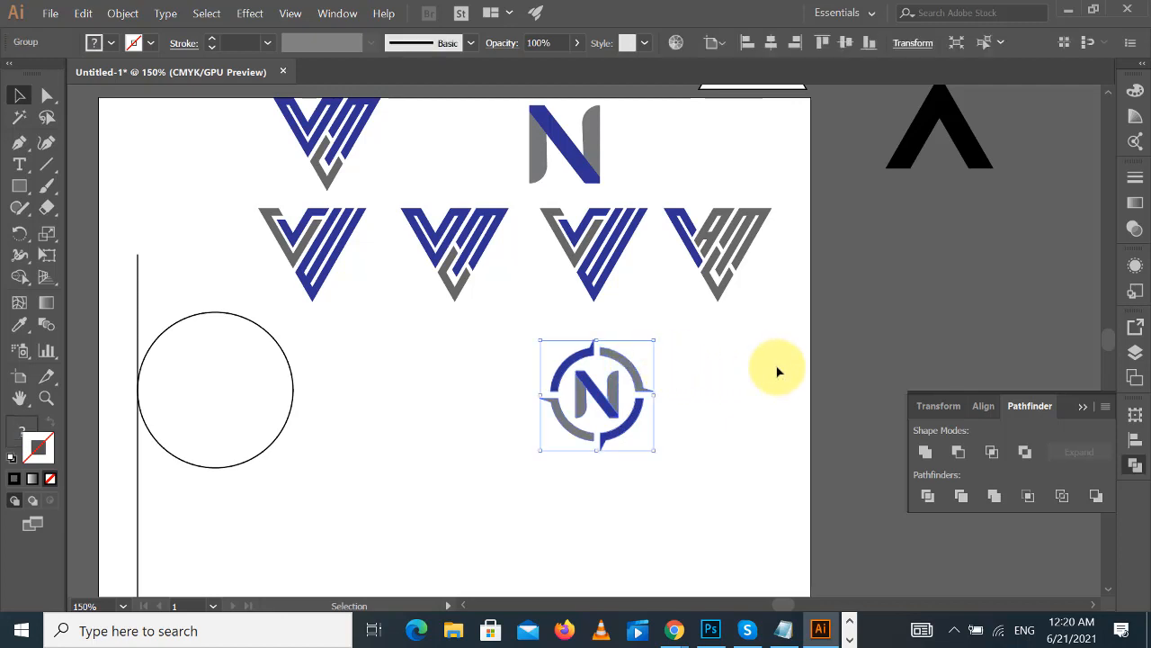
left_click(776, 369)
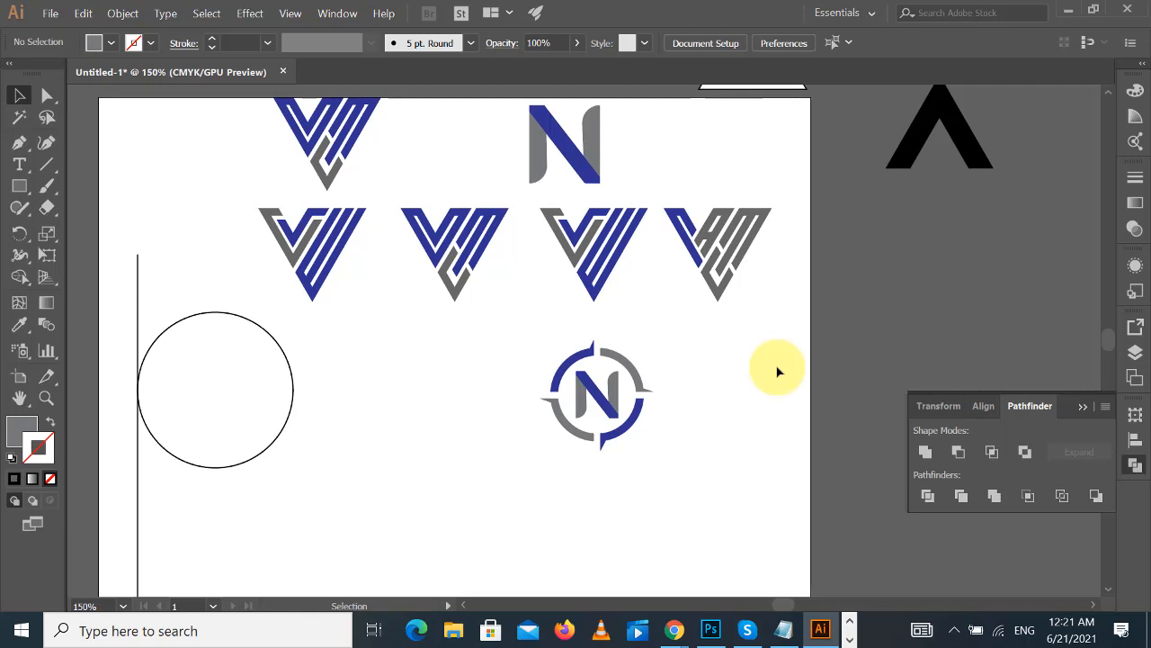
scroll(585, 457, "up", 2)
scroll(699, 477, "down", 2)
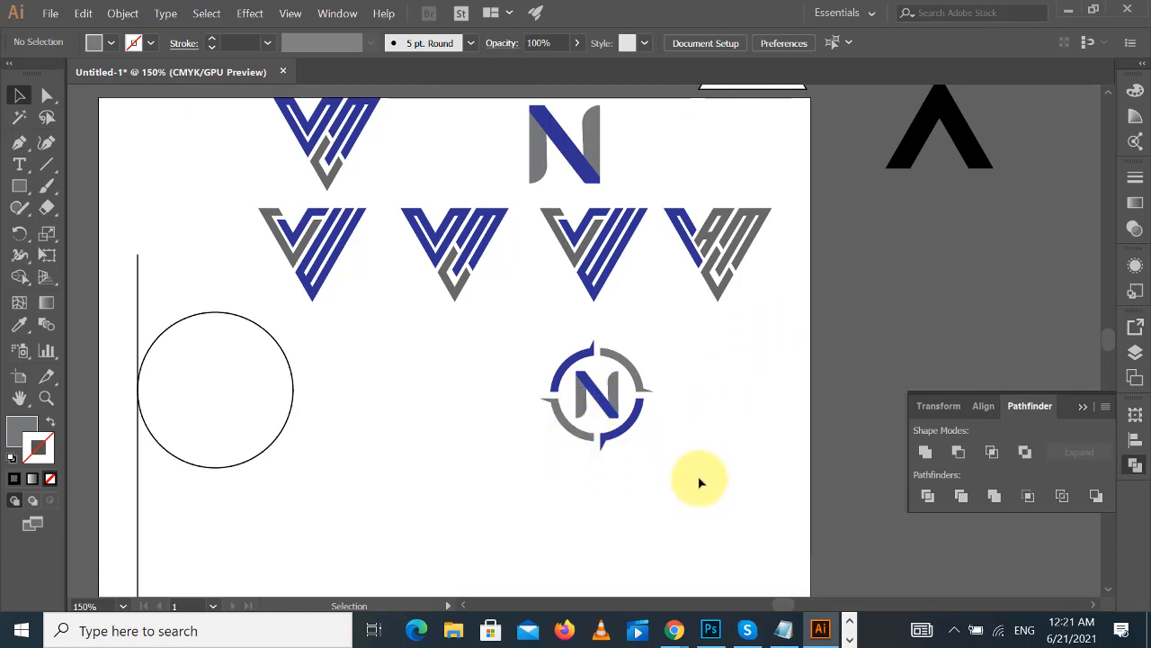
- Move the ringed N logo across to sit just beside the large circle outline
left_click(598, 405)
left_click_drag(617, 391, 391, 399)
left_click(995, 259)
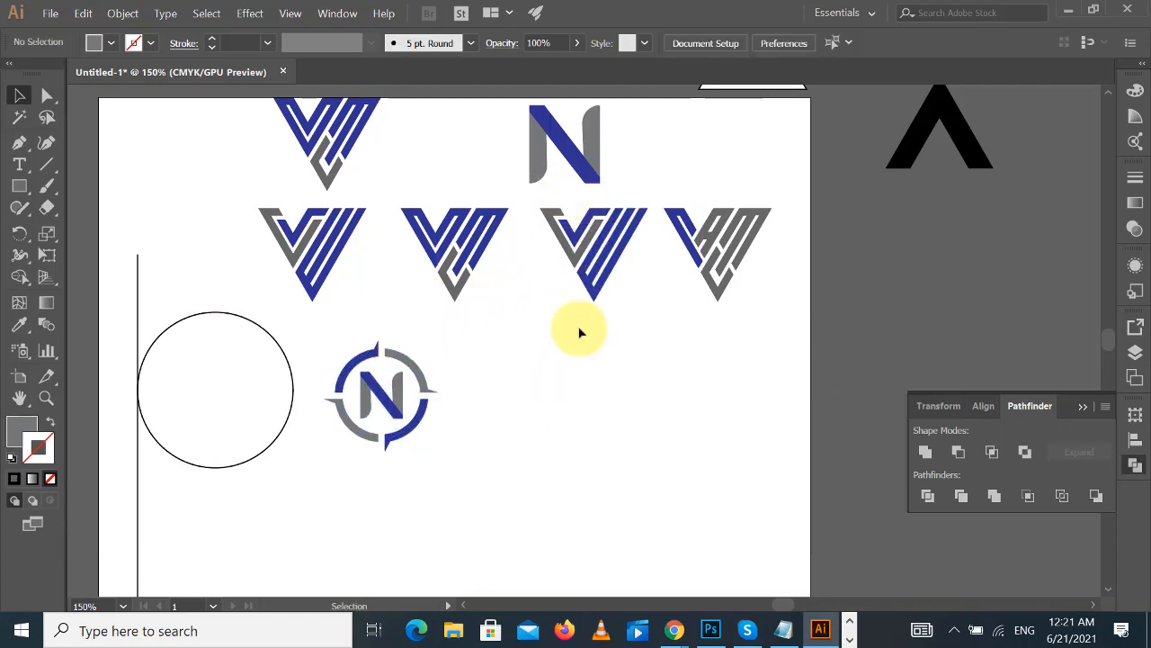
- Move the ringed N logo off the artboard onto the pasteboard to its right
scroll(593, 406, "up", 3)
scroll(612, 405, "down", 2)
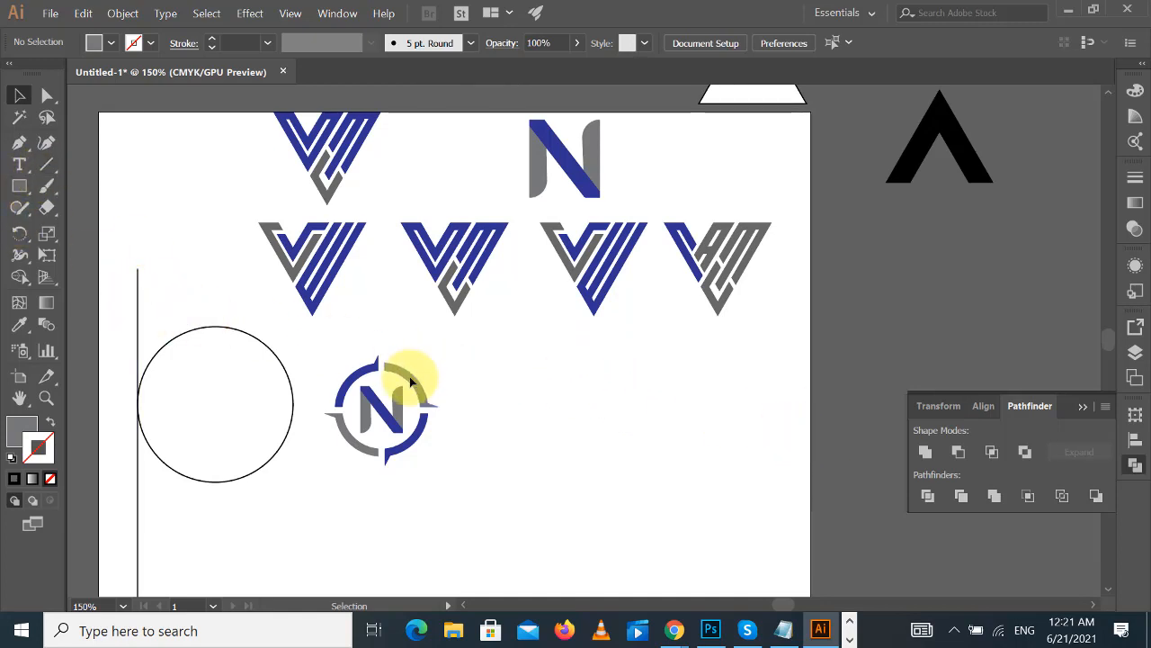
left_click_drag(411, 381, 904, 306)
left_click(518, 349)
- Move the large circle outline together with its tangent vertical line toward the middle of the artboard
scroll(518, 349, "down", 2)
scroll(518, 349, "down", 1)
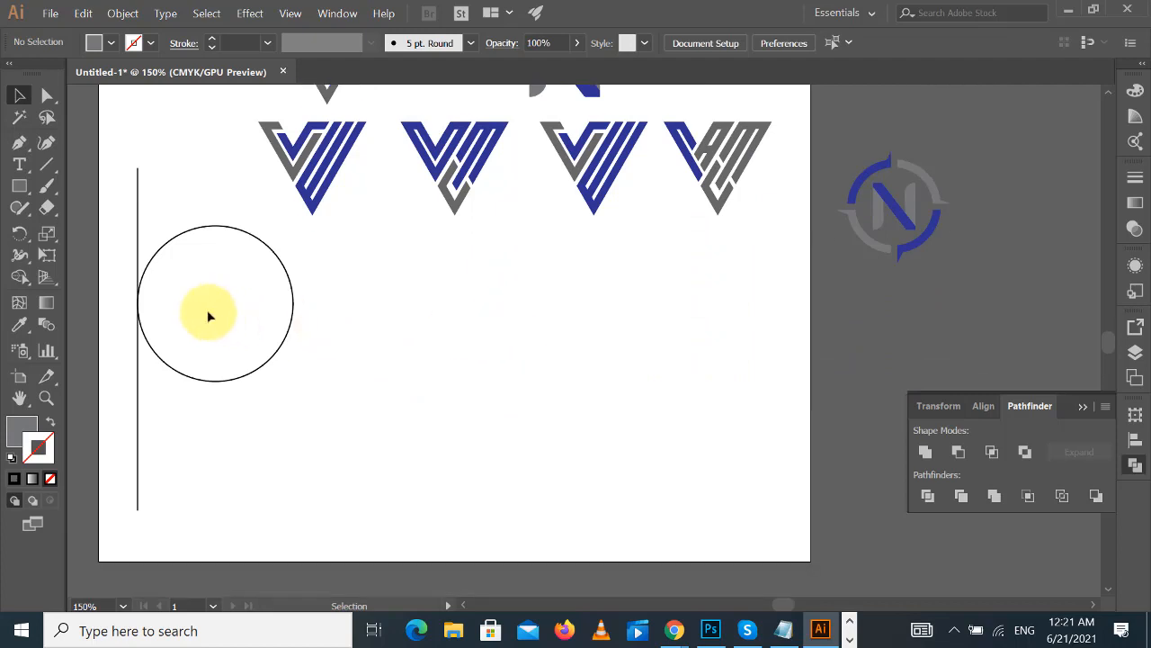
left_click_drag(137, 299, 351, 346)
left_click(638, 363)
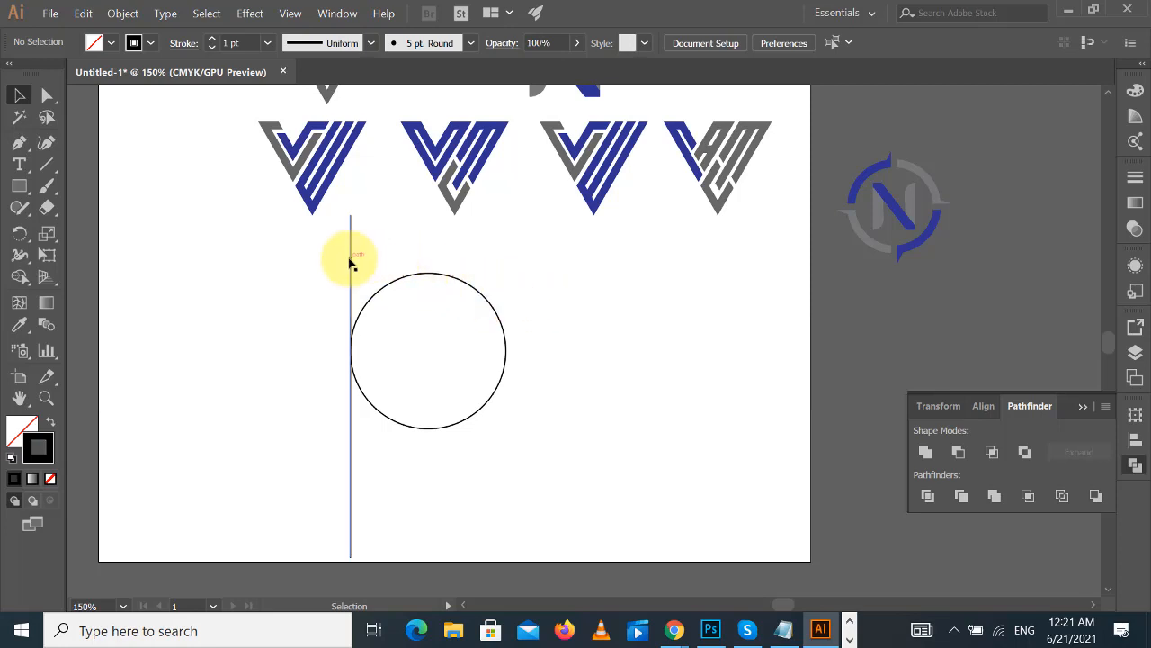
- Add the text "BRG" in the empty area right of the circle with the Type tool
left_click(19, 164)
left_click(610, 325)
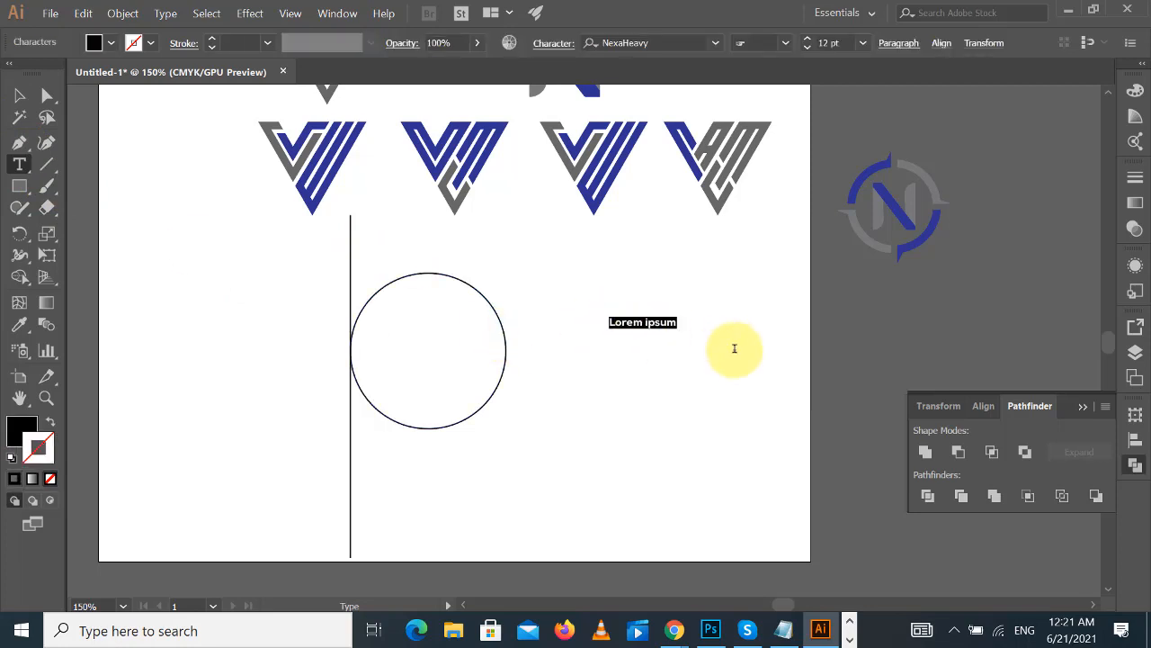
type("BRG")
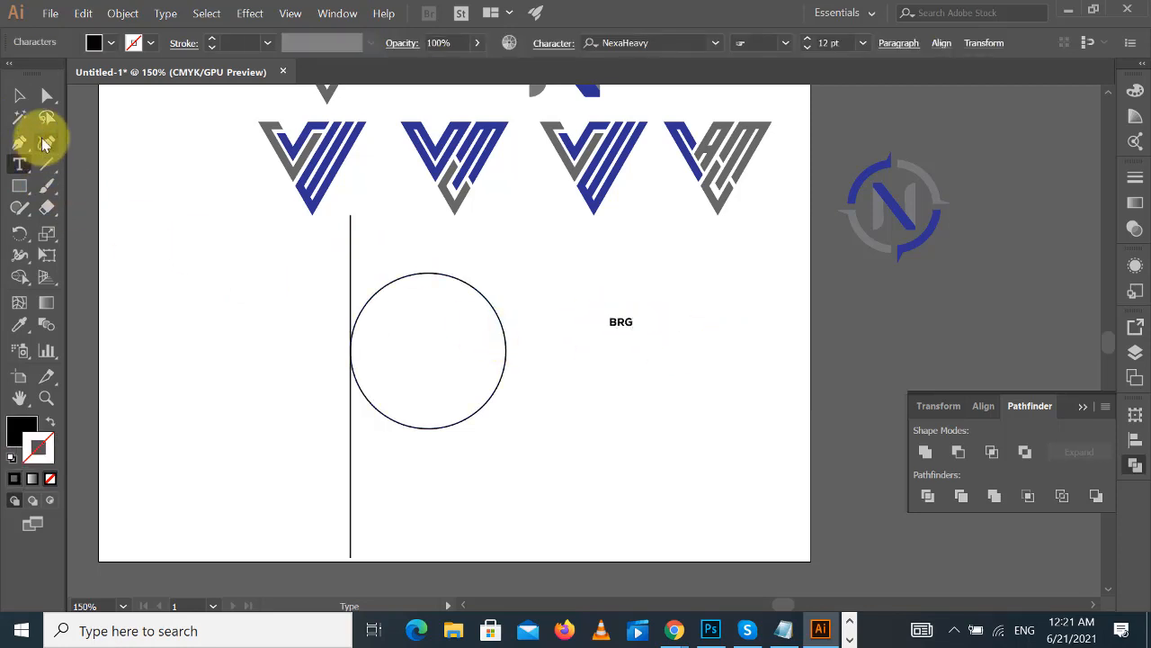
- Enlarge the BRG text to about 50 pt and move it onto the pasteboard below the ringed N logo
left_click(17, 101)
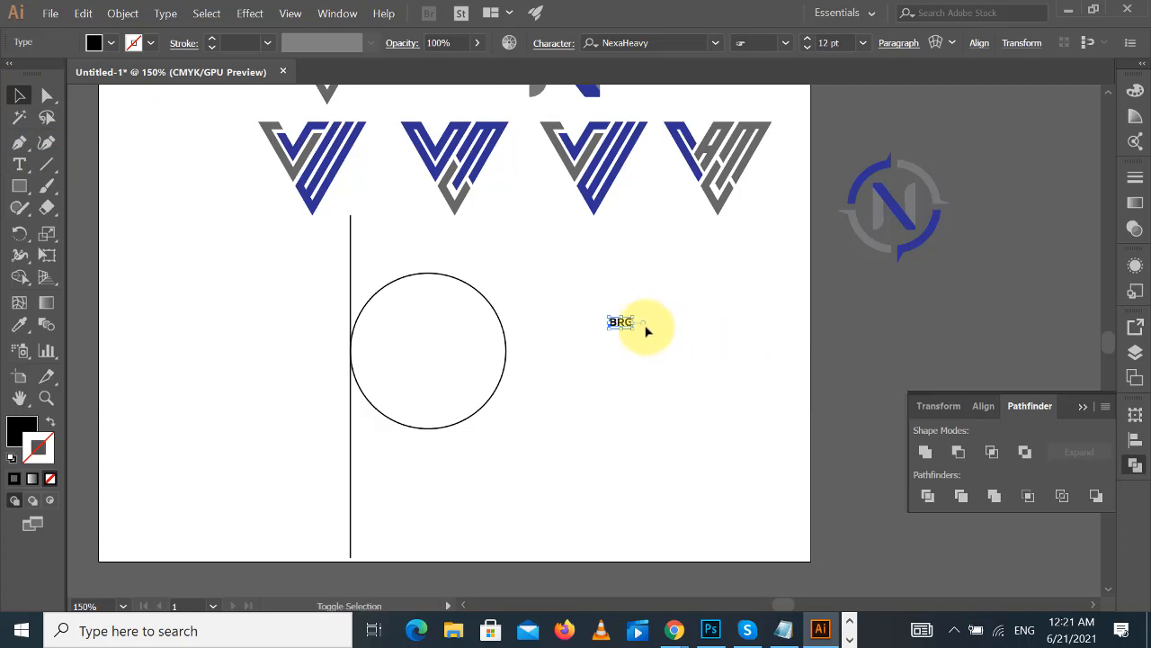
left_click_drag(632, 318, 741, 275)
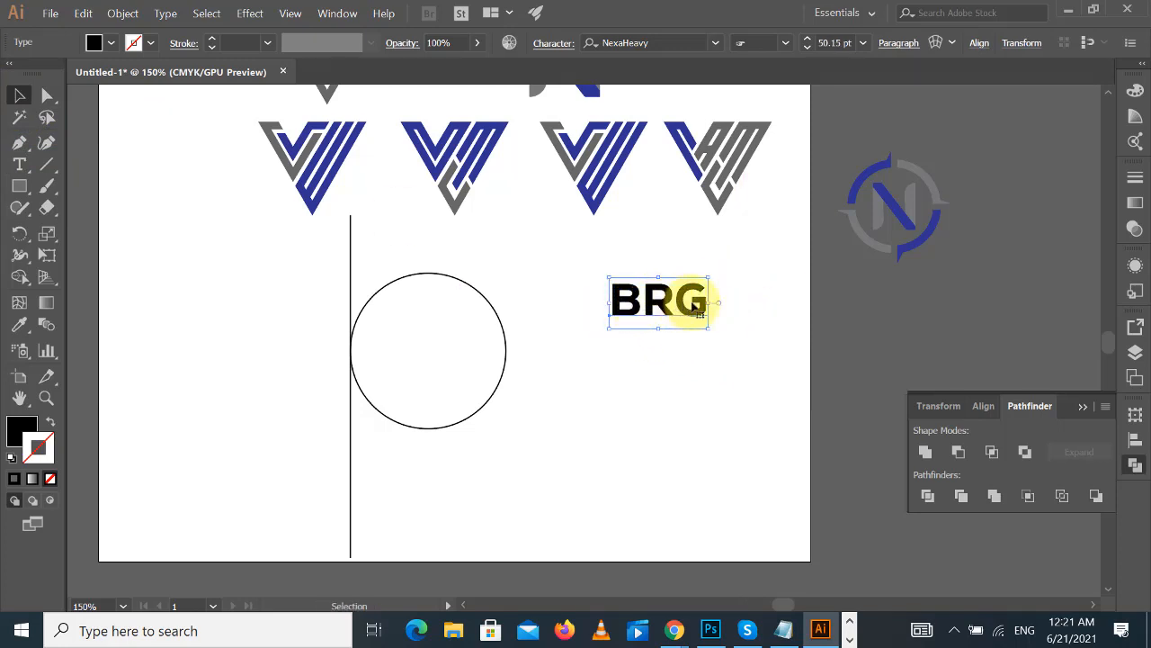
left_click(738, 303)
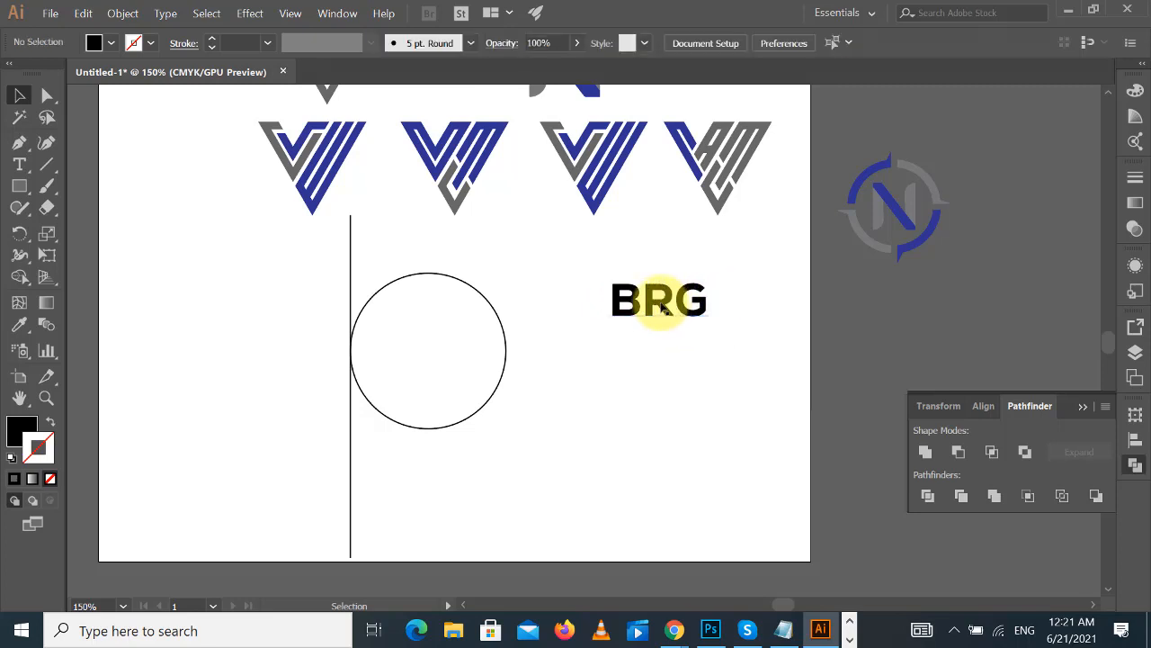
left_click_drag(670, 301, 898, 306)
left_click(560, 337)
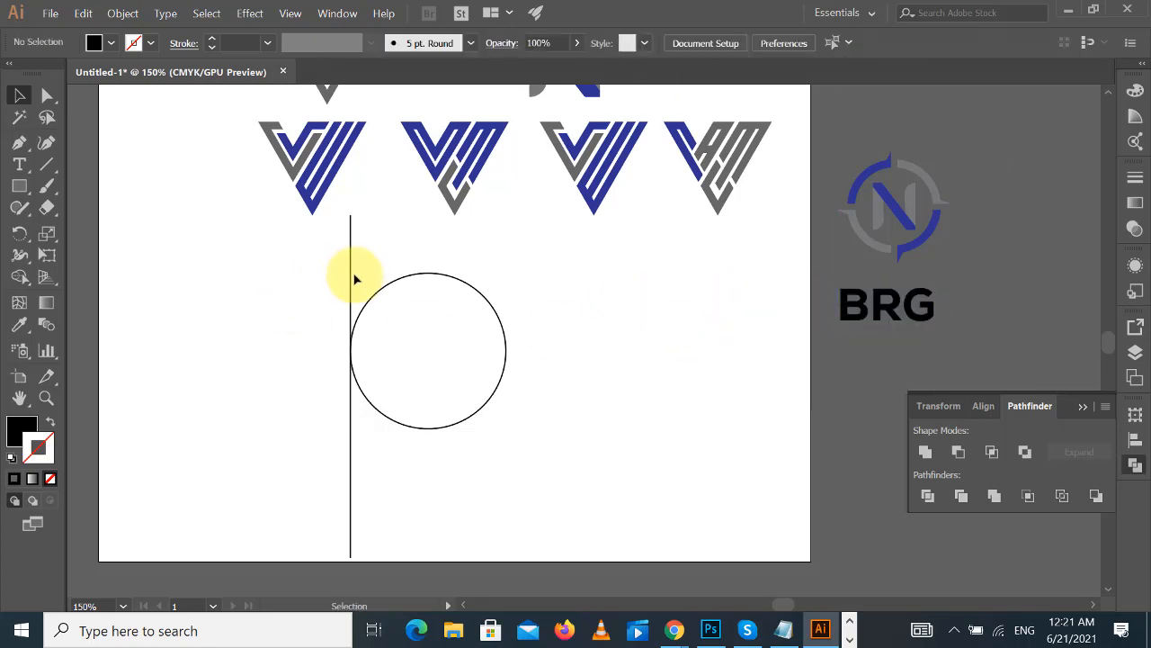
- Undo a trial shift of the vertical line and check its contact with the circle in Outline view
mouse_move(351, 278)
left_mouse_down()
mouse_move(399, 282)
mouse_move(371, 281)
left_mouse_up()
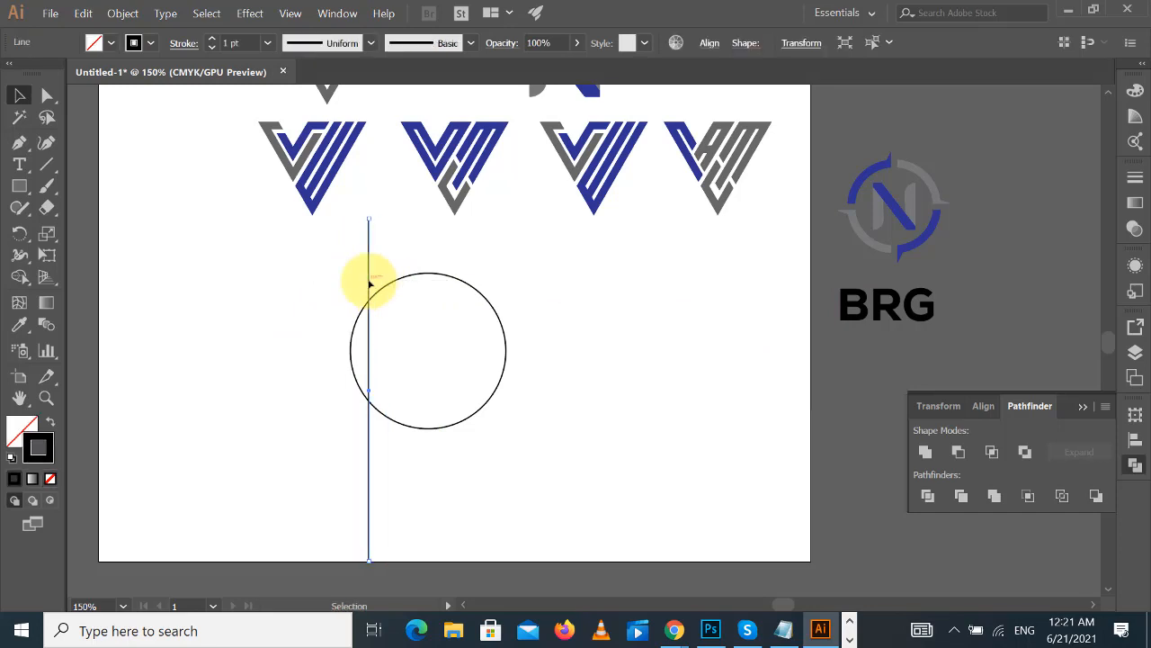
key("ctrl+z")
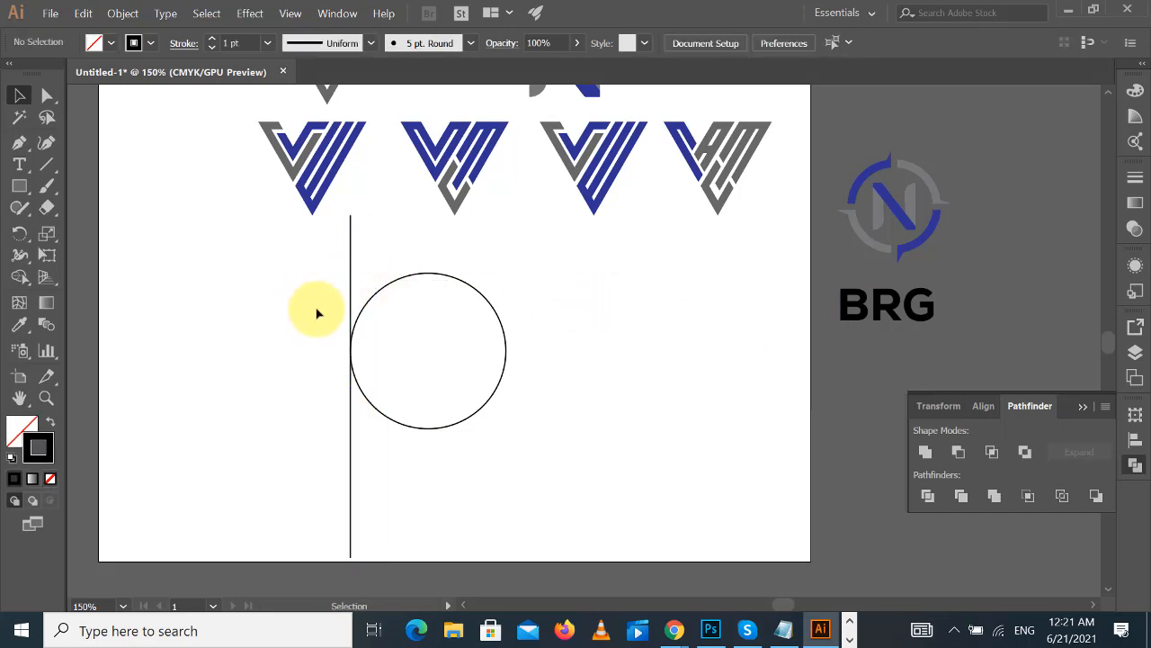
left_click_drag(316, 314, 579, 331)
key("a")
key("ctrl+y")
key("v")
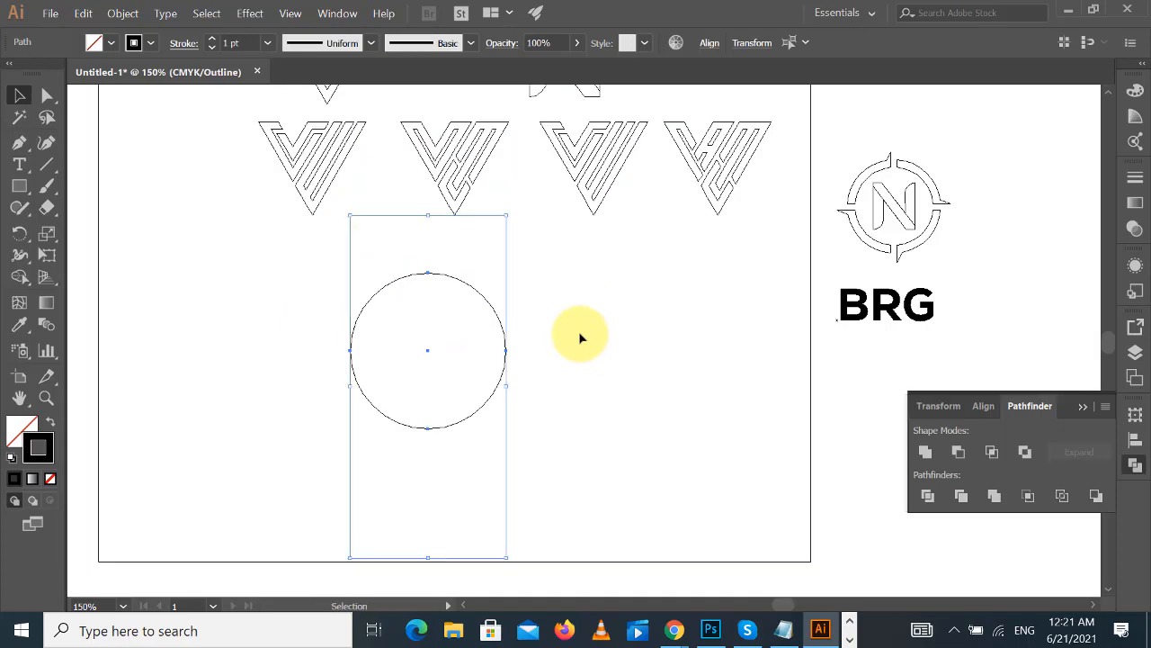
left_click(609, 365)
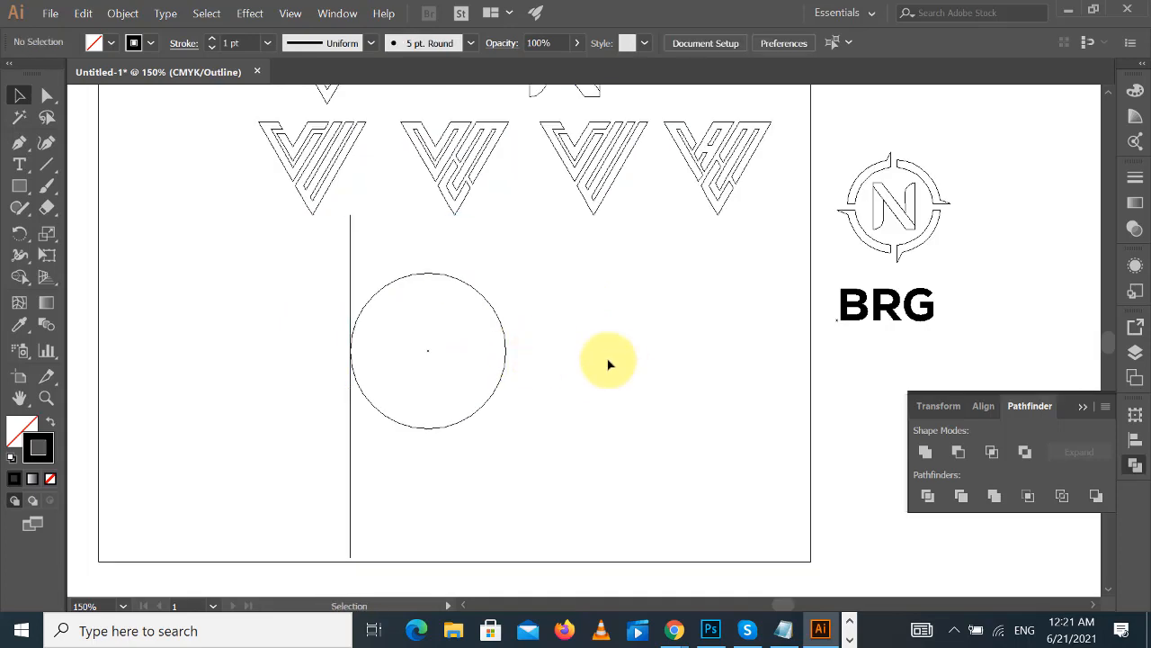
key("ctrl+y")
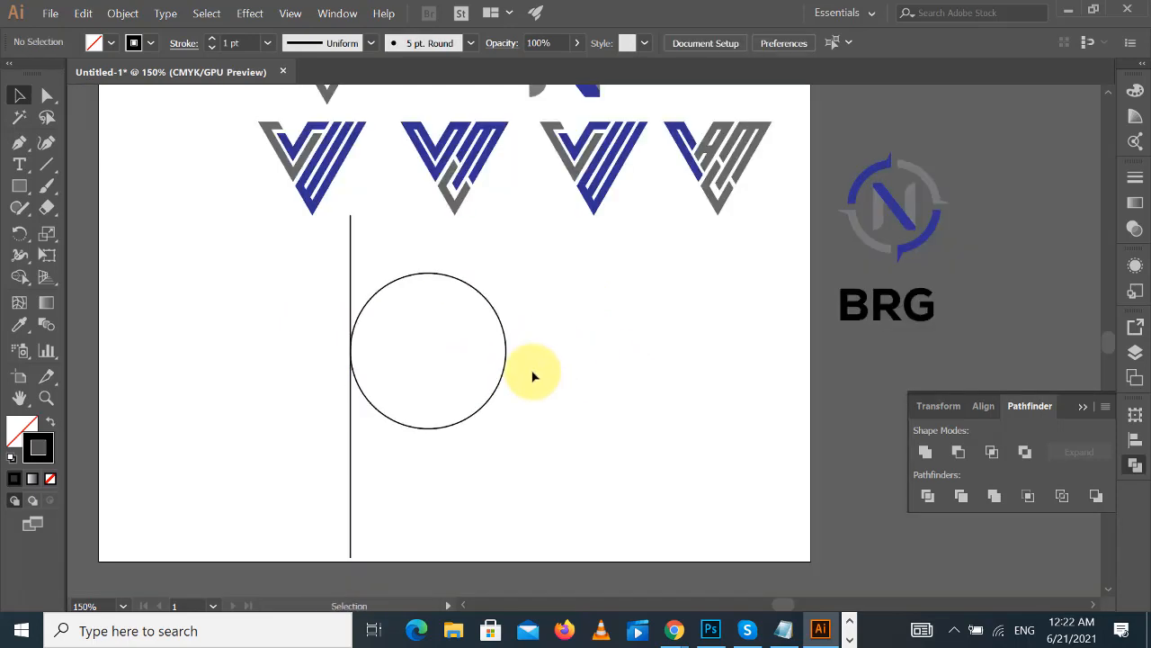
- Copy the tangent vertical line slightly into the circle and repeat the copy until there are six evenly stepped lines
left_click_drag(350, 243, 365, 244)
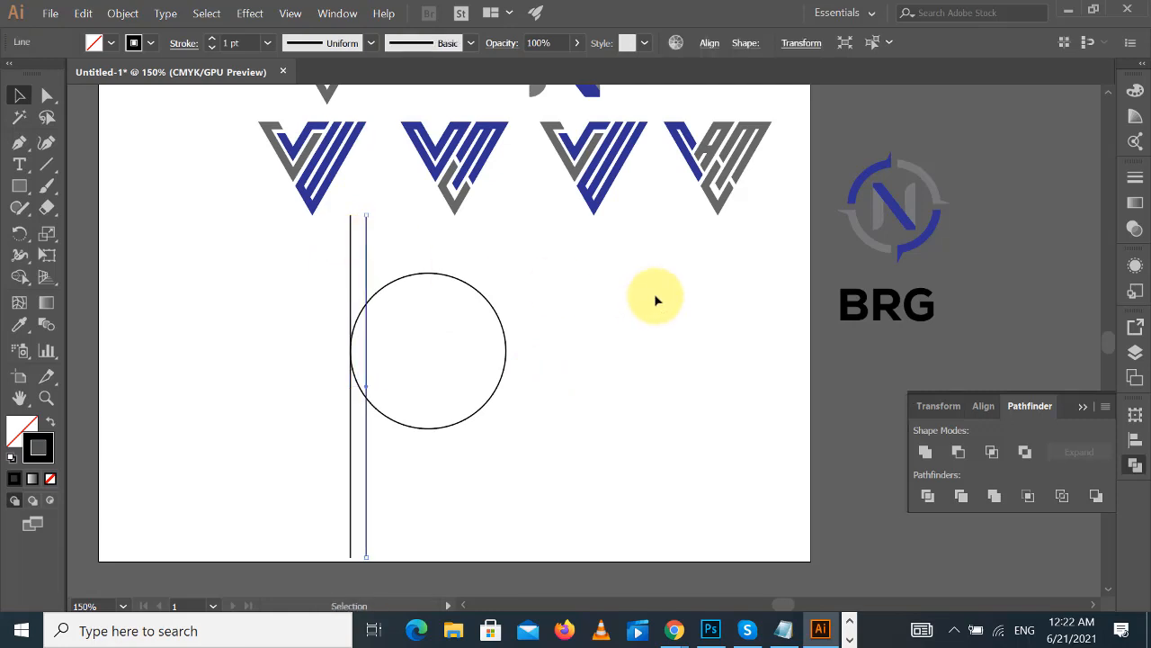
key("ctrl+d")
key("ctrl+d")
key("ctrl+d")
key("ctrl+d")
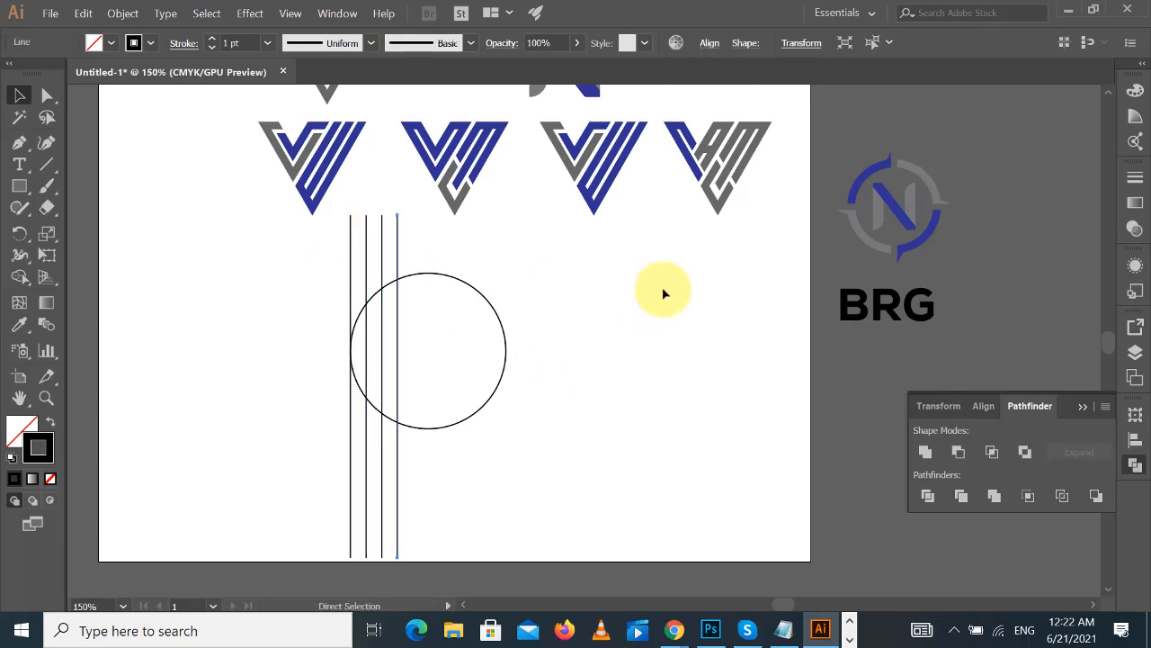
left_click(464, 252)
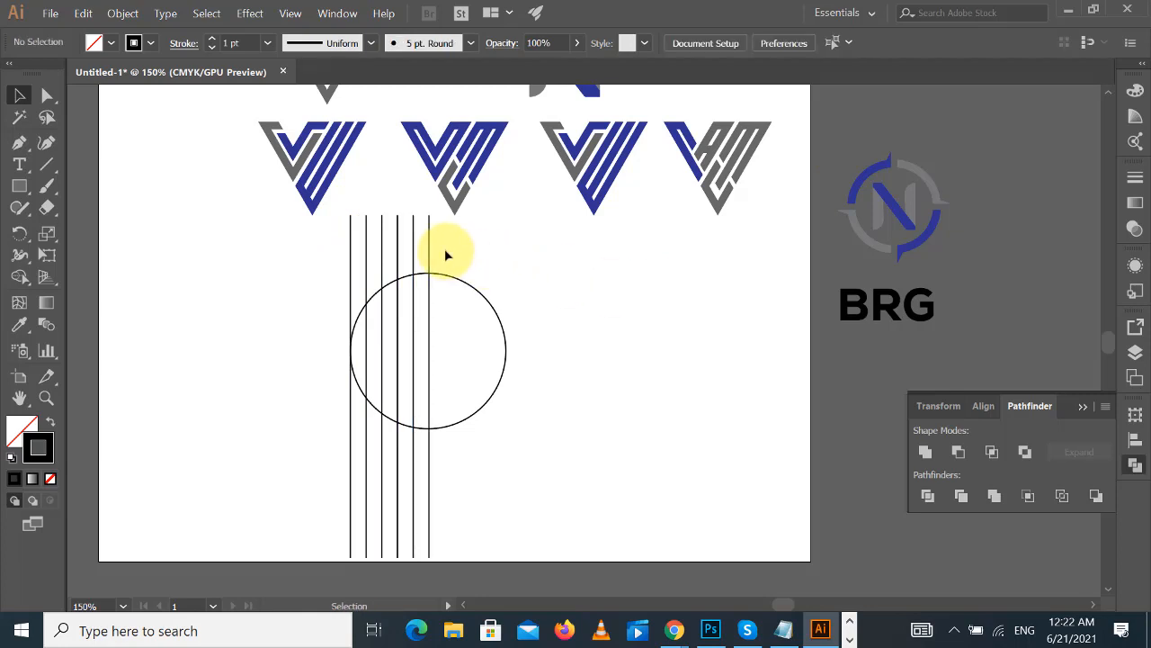
- Move the innermost vertical line across until it touches the circle's right edge
key("ctrl+plus")
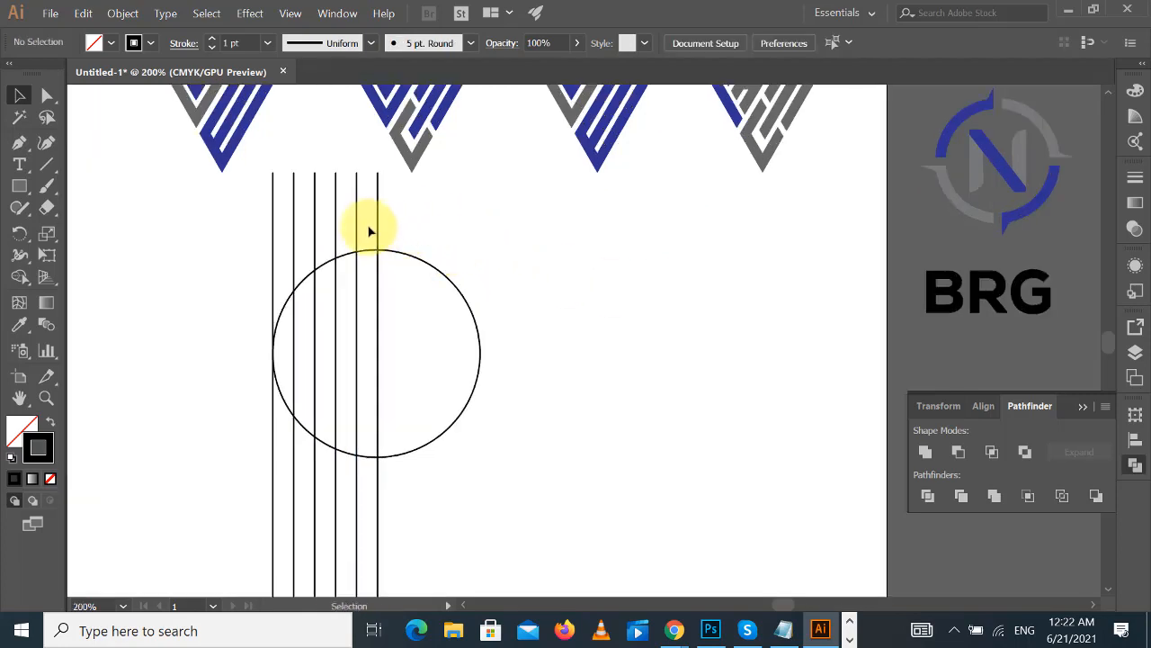
left_click_drag(374, 231, 480, 245)
scroll(628, 275, "up", 1)
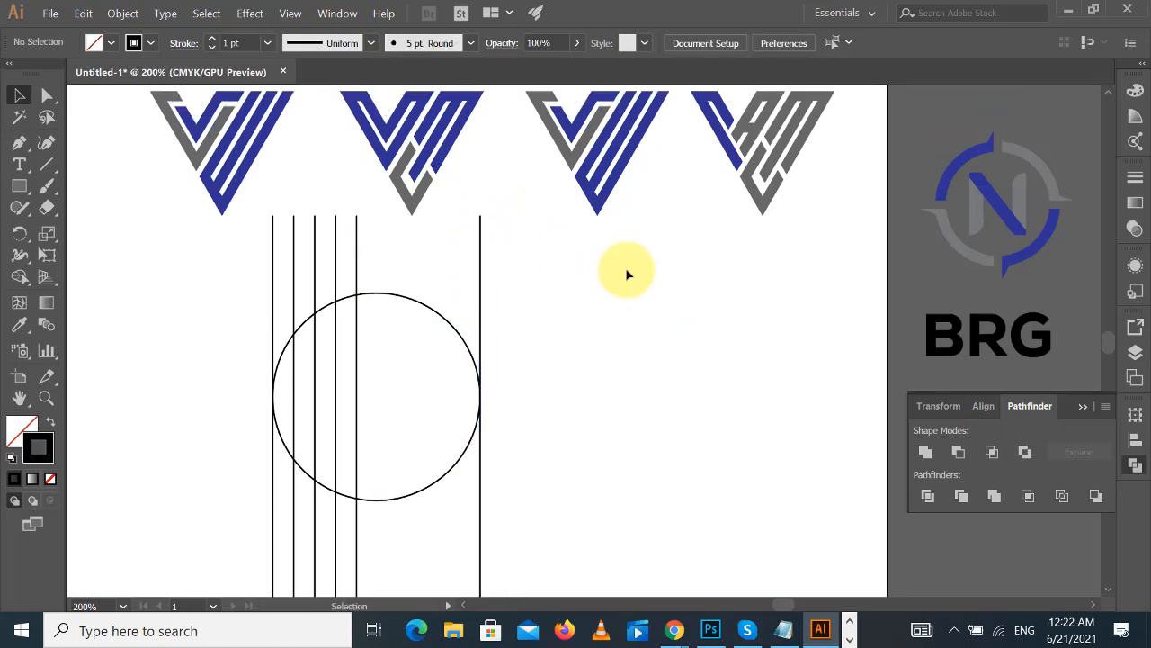
- Distribute the six vertical lines evenly by their horizontal centers across the circle, using Align to Selection
scroll(628, 275, "up", 1)
left_click_drag(206, 284, 572, 314)
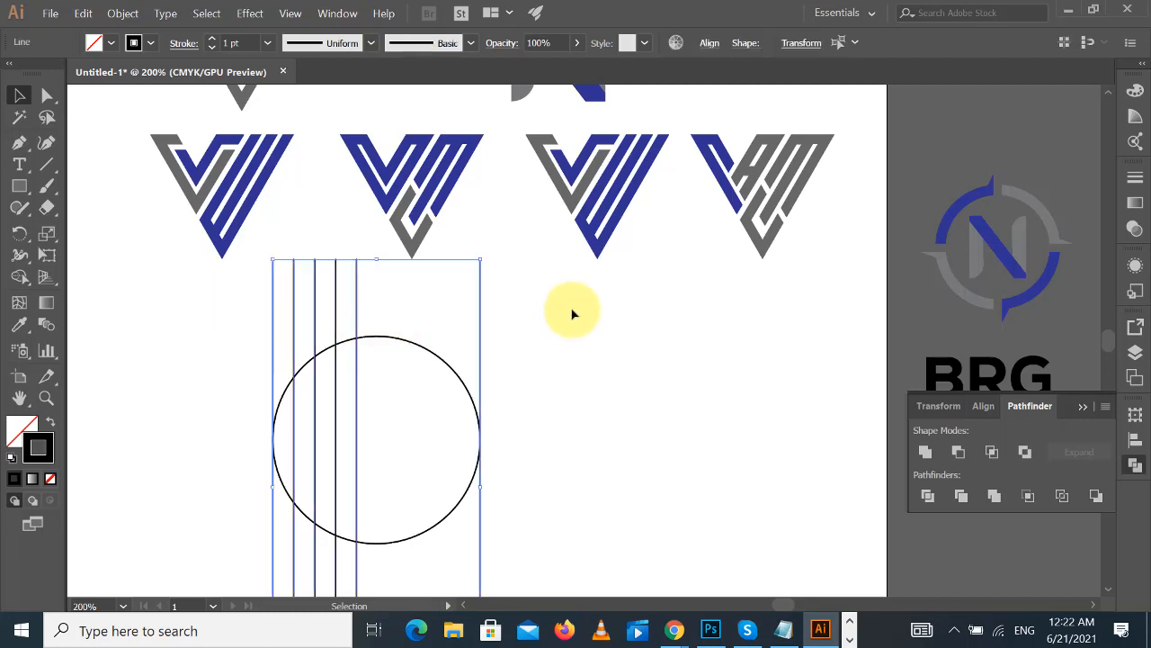
left_click_drag(193, 302, 452, 373)
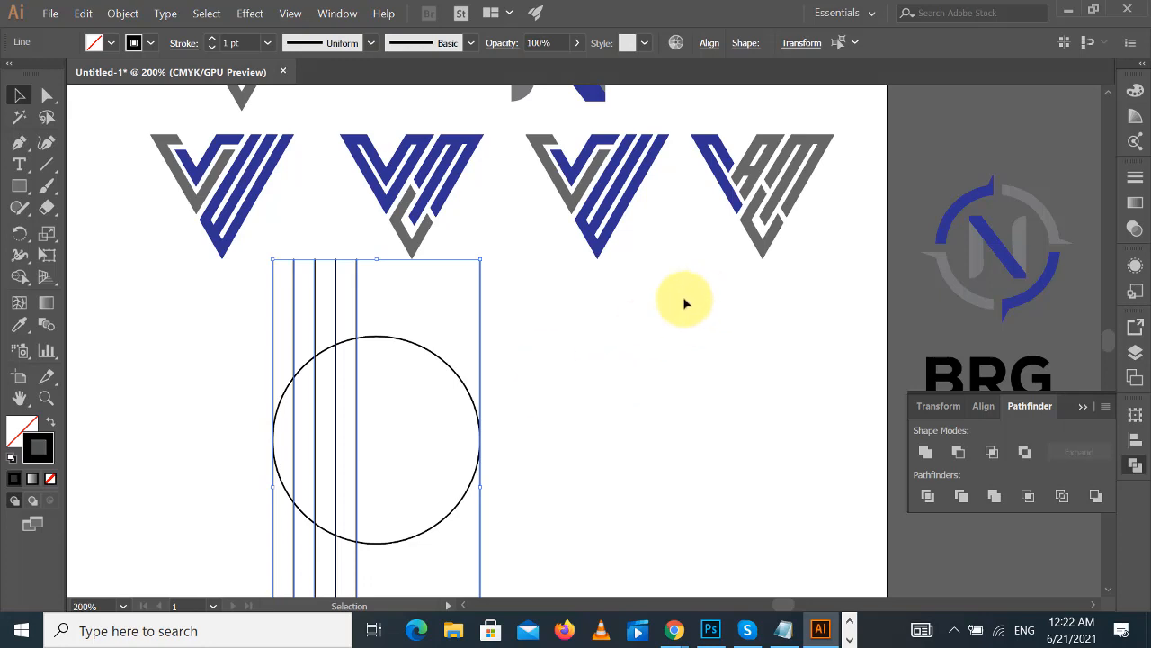
left_click(709, 47)
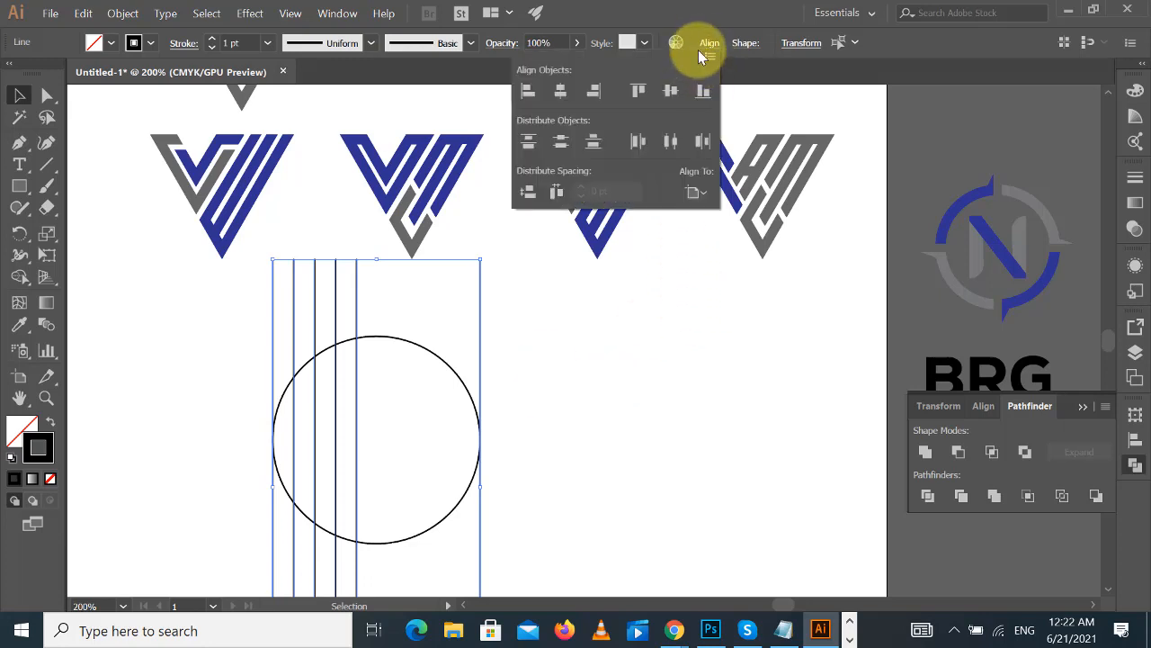
left_click(695, 191)
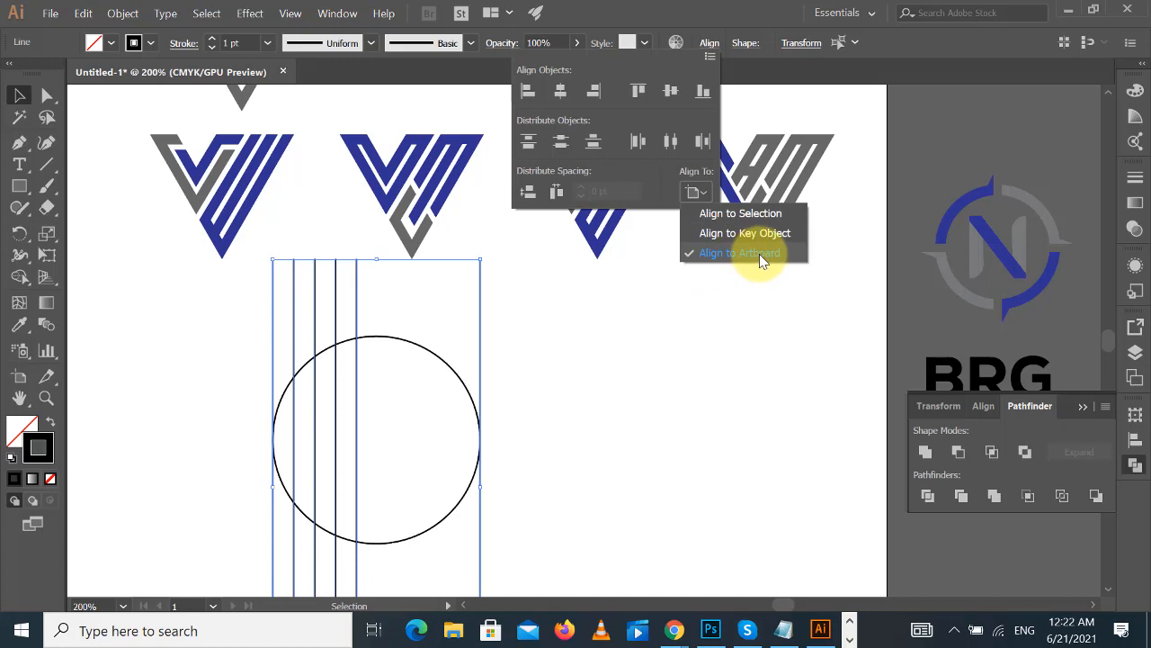
left_click(738, 214)
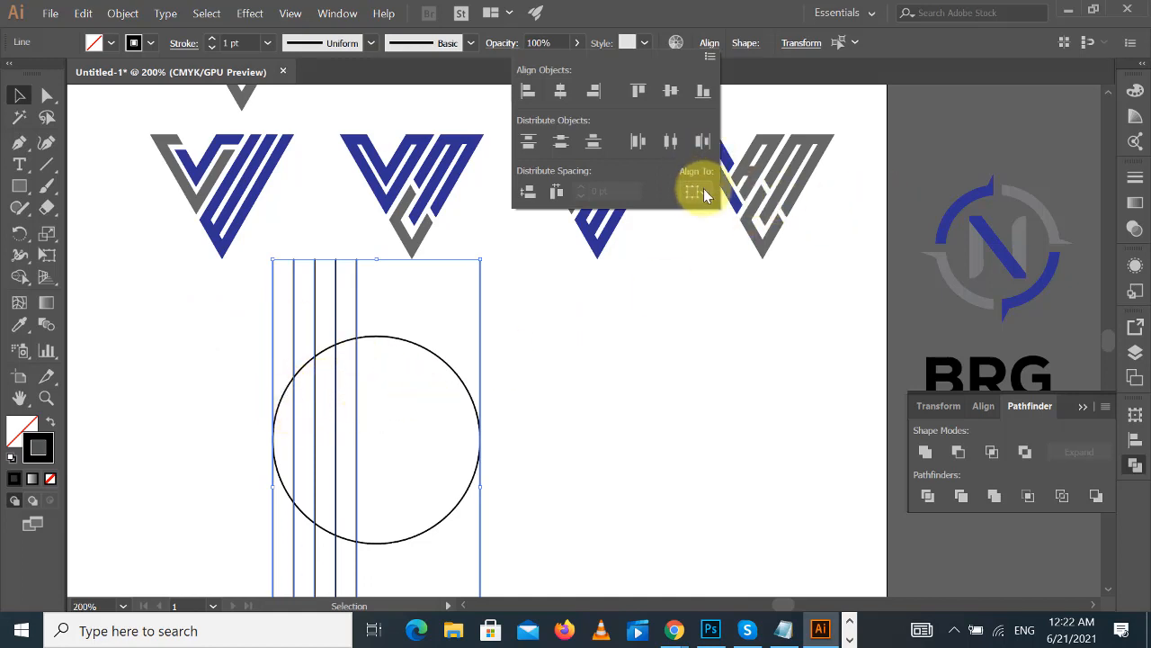
left_click(668, 142)
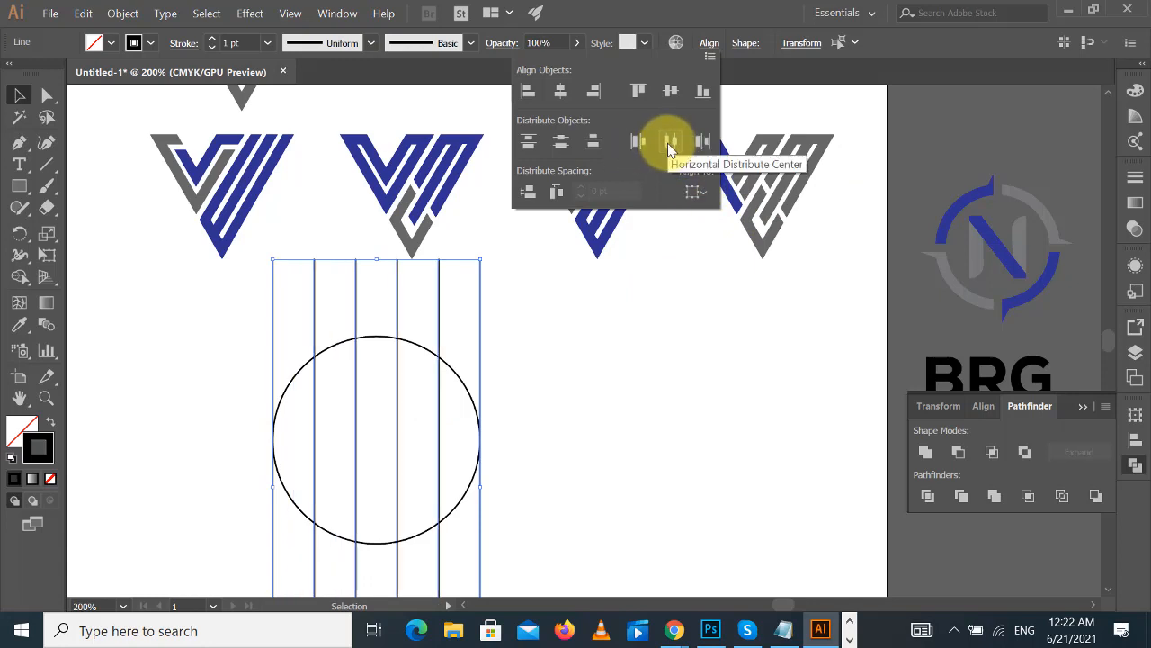
left_click(612, 388)
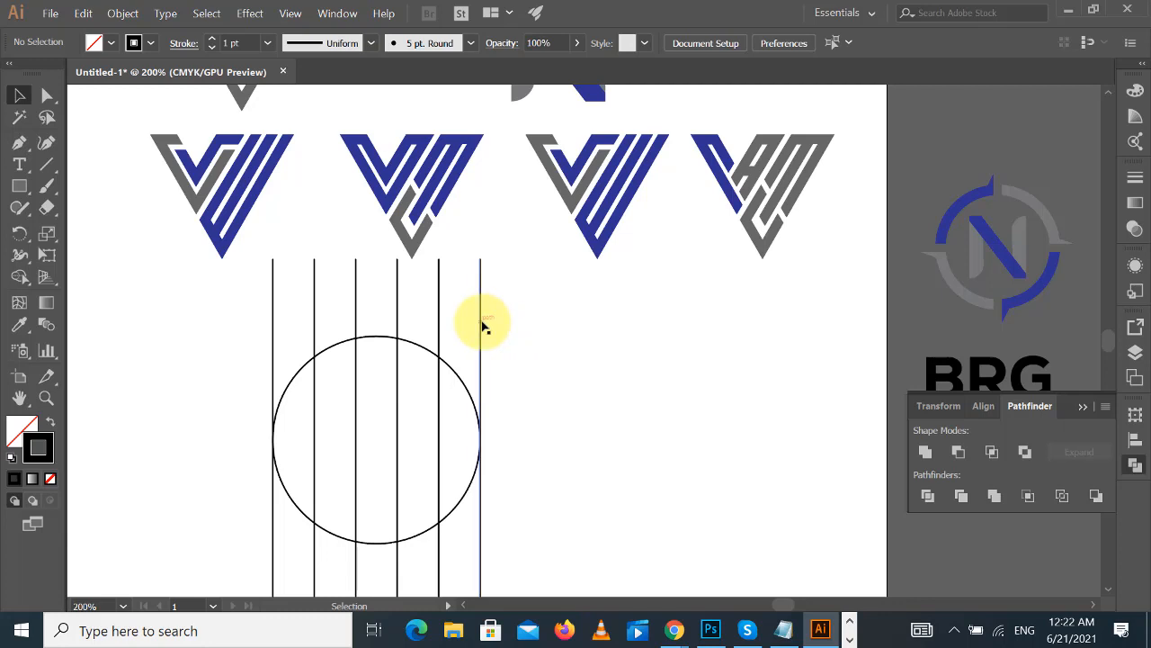
- Move the two outermost vertical lines well away from the circle on either side
left_click_drag(480, 318, 701, 329)
left_click_drag(275, 324, 162, 330)
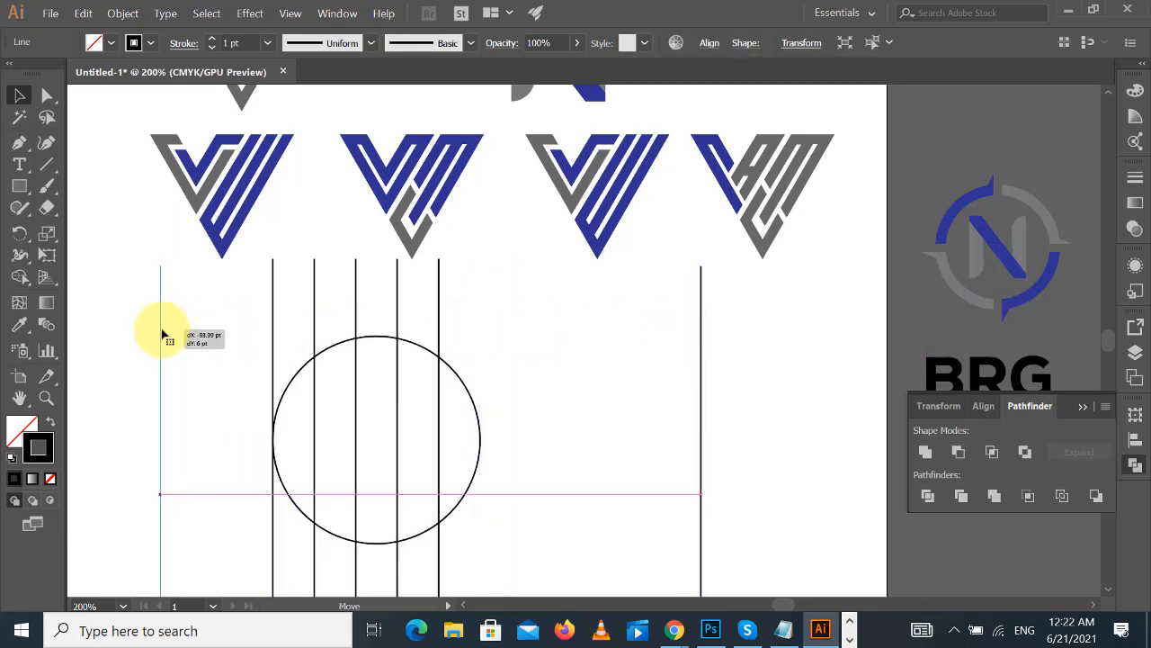
left_click(578, 334)
left_click_drag(241, 315, 603, 450)
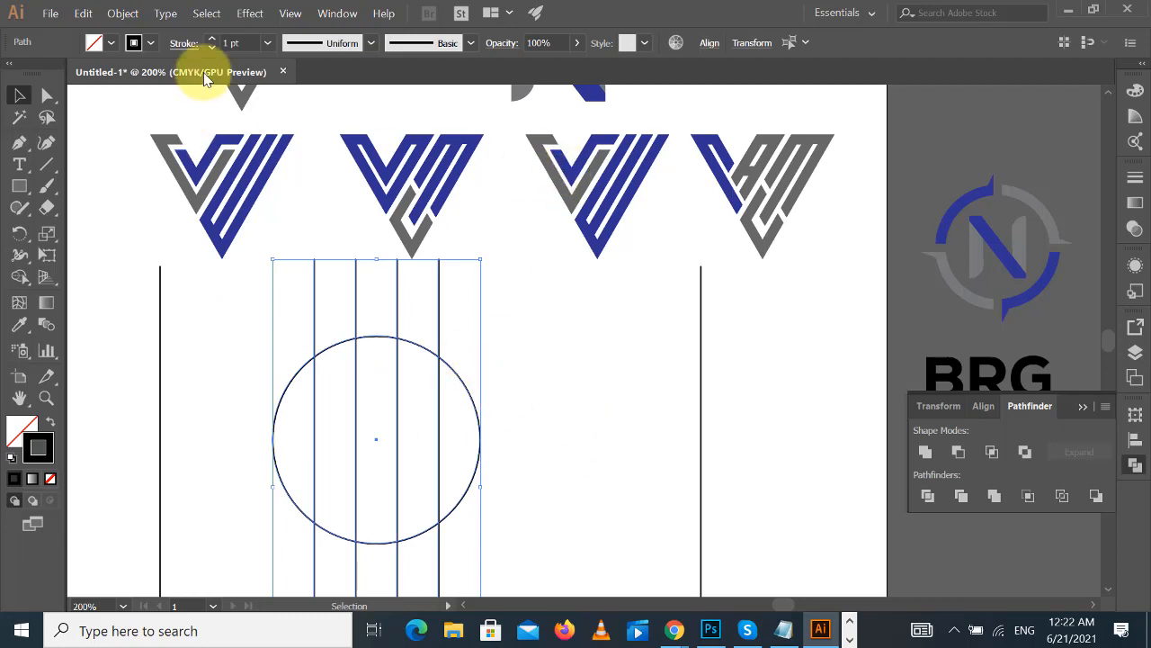
left_click(240, 45)
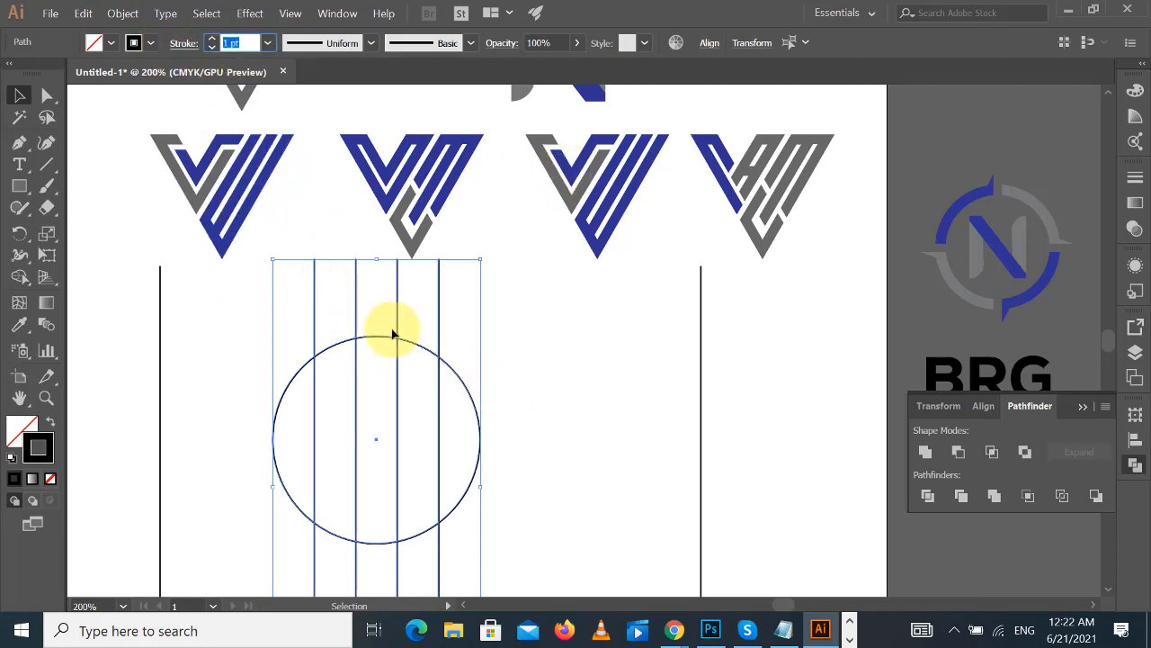
left_click(558, 334)
left_click(463, 378)
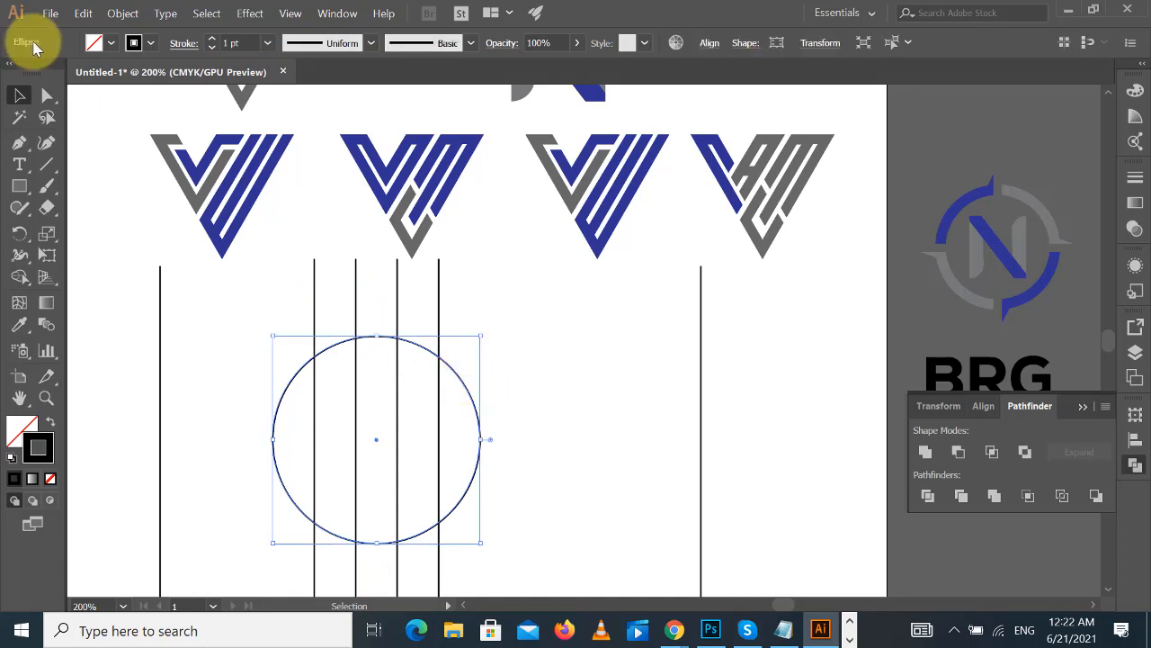
left_click(183, 42)
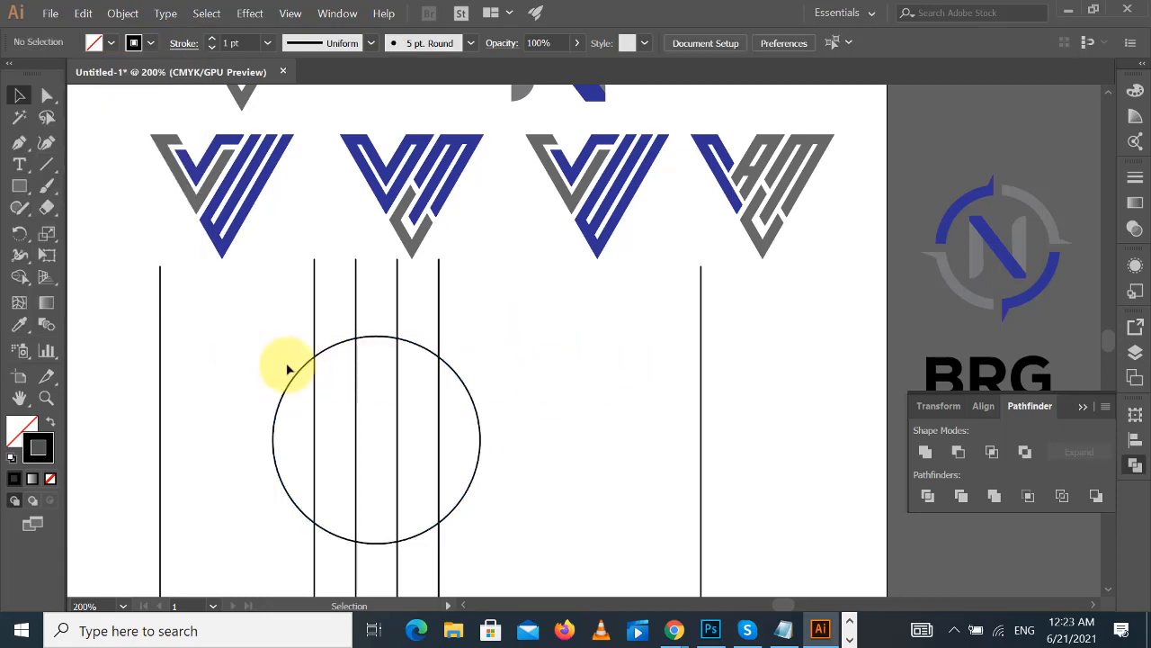
- Set the stroke weight of the circle and the four inner vertical lines to 22 pt
left_click_drag(288, 368, 540, 432)
left_click(238, 43)
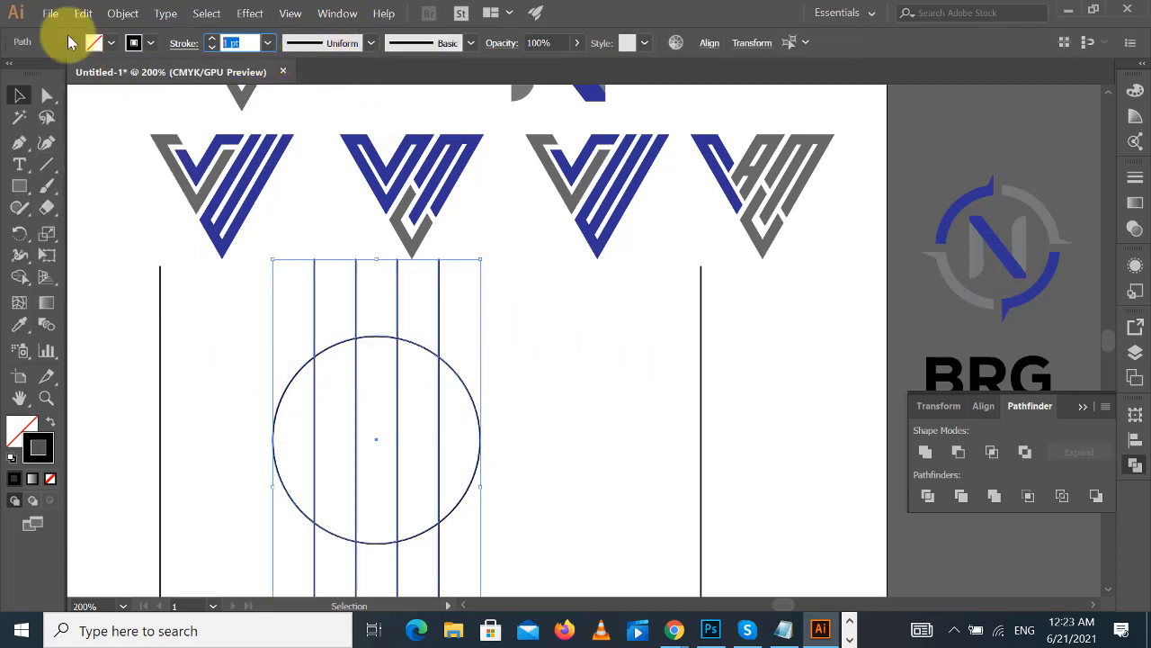
key("Up")
key("Up")
key("Up")
key("Up")
key("Up")
key("Up")
key("Up")
key("Up")
key("Up")
key("Up")
key("Up")
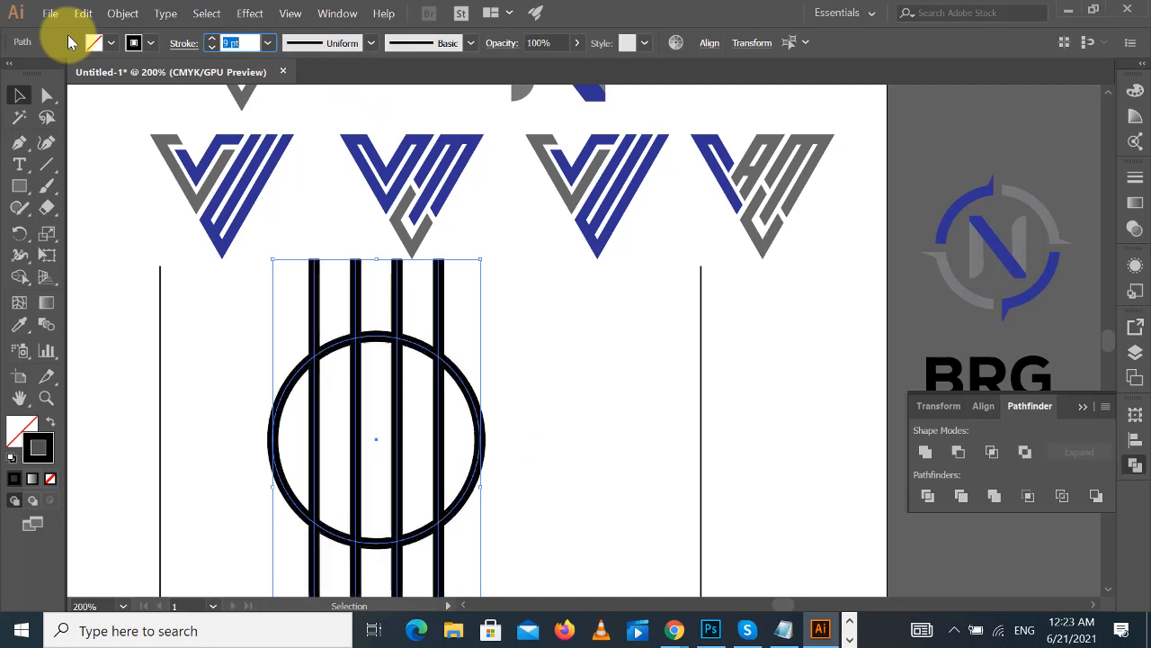
key("Up")
key("Up")
key("Up")
key("Up")
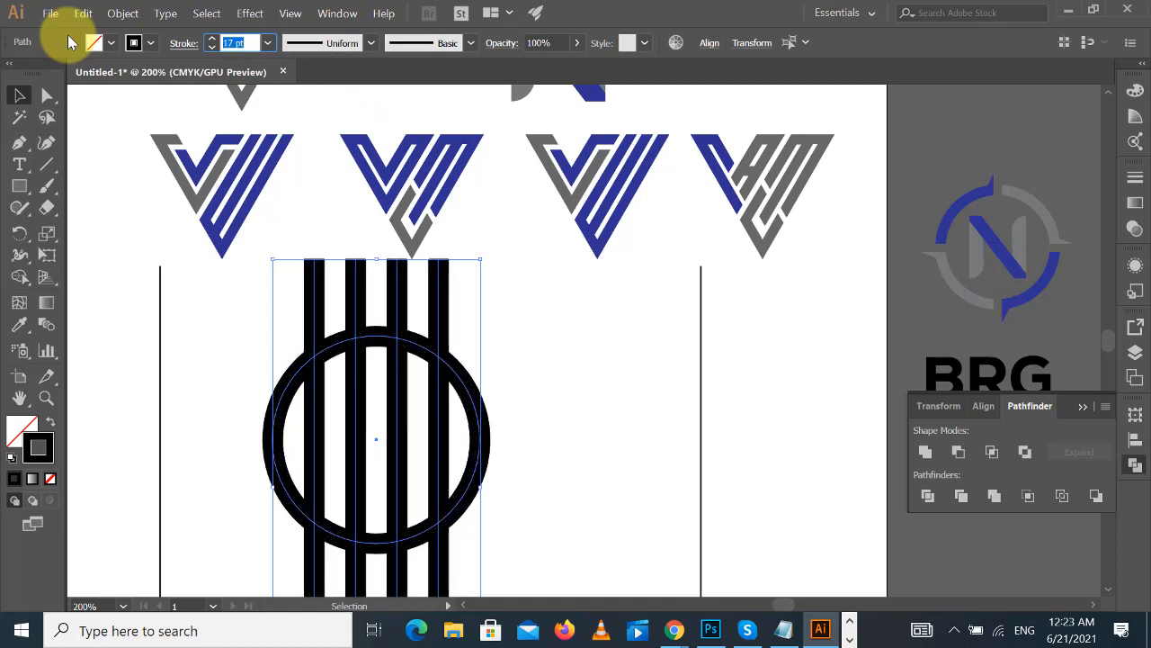
key("Up")
key("Up")
key("Up")
key("Up")
key("Up")
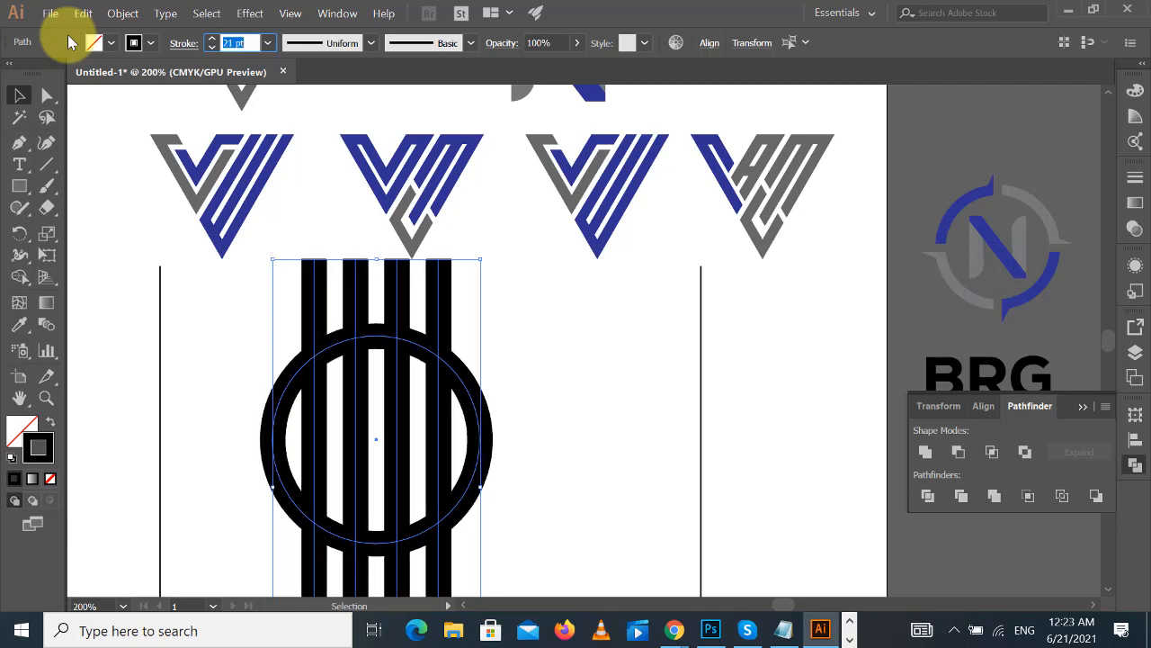
left_click(580, 340)
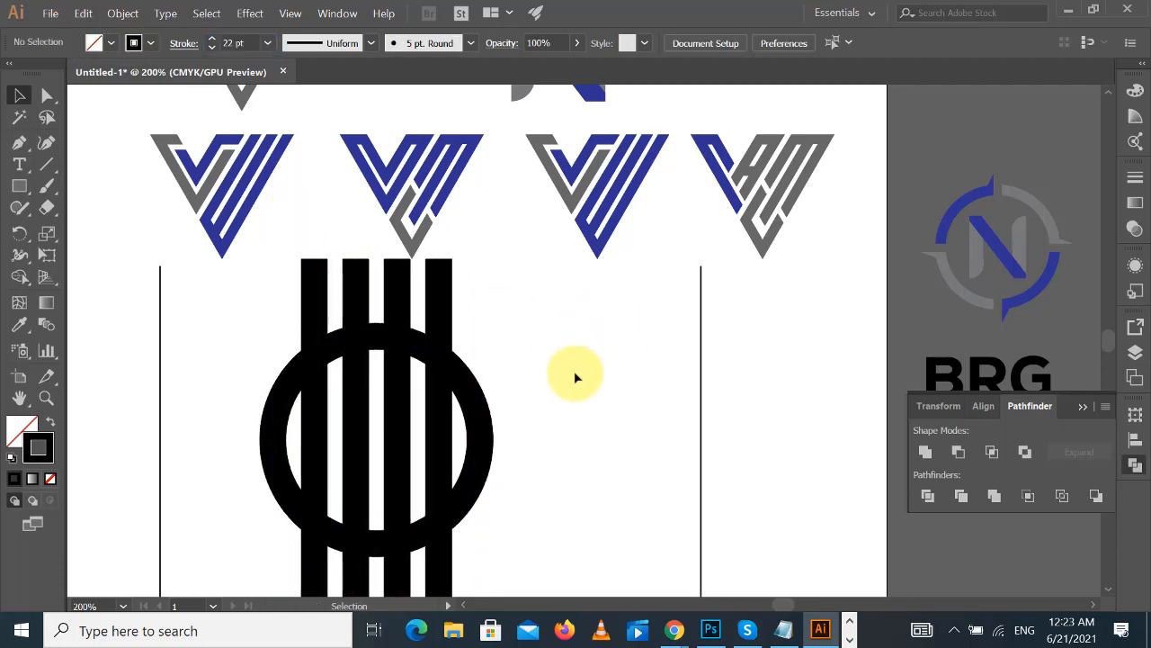
- Reduce the stroke weight of the circle and the four inner lines to 21 pt
left_click_drag(575, 375, 519, 362)
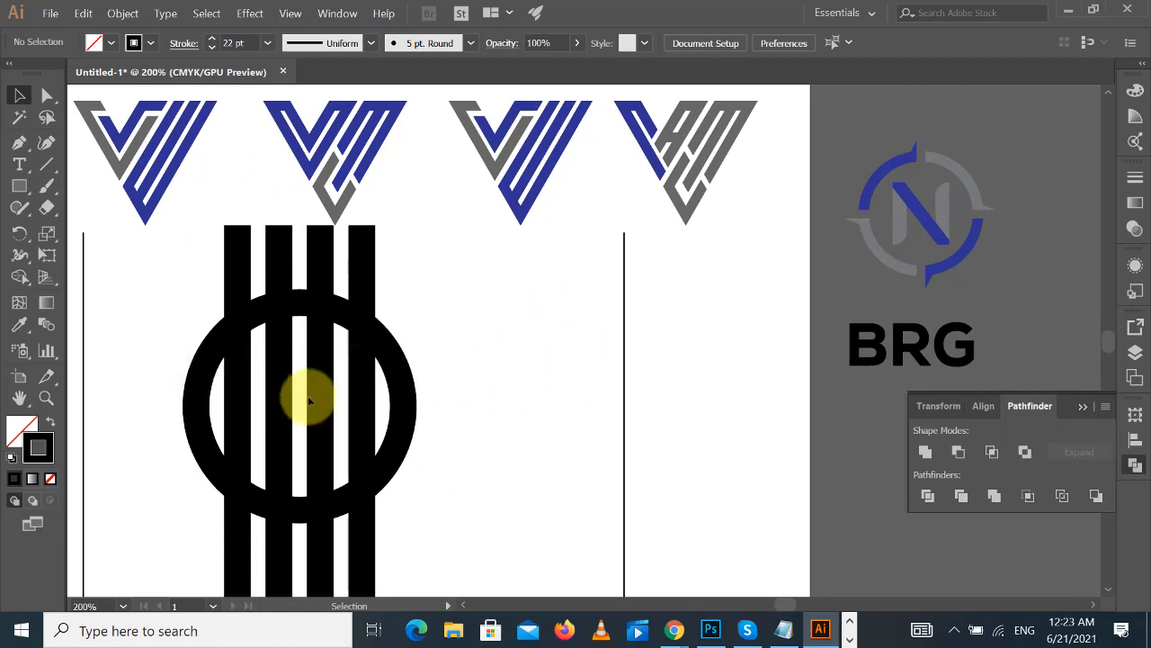
mouse_move(170, 322)
left_mouse_down()
mouse_move(262, 368)
mouse_move(423, 404)
left_mouse_up()
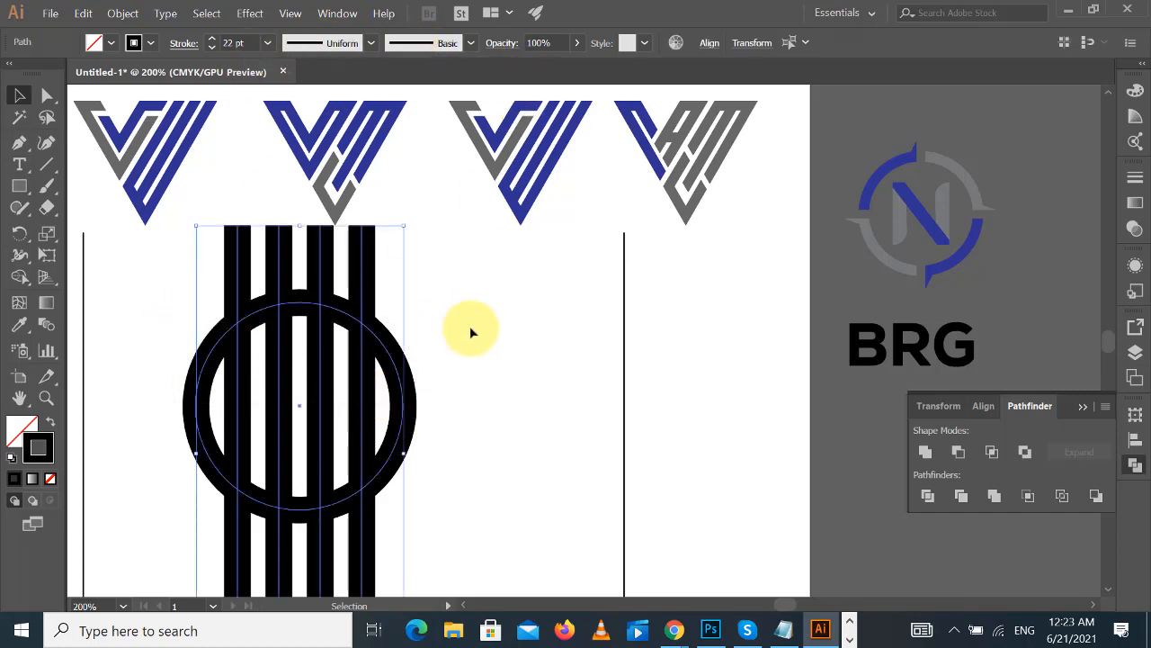
left_click(506, 364)
left_click_drag(159, 309, 512, 398)
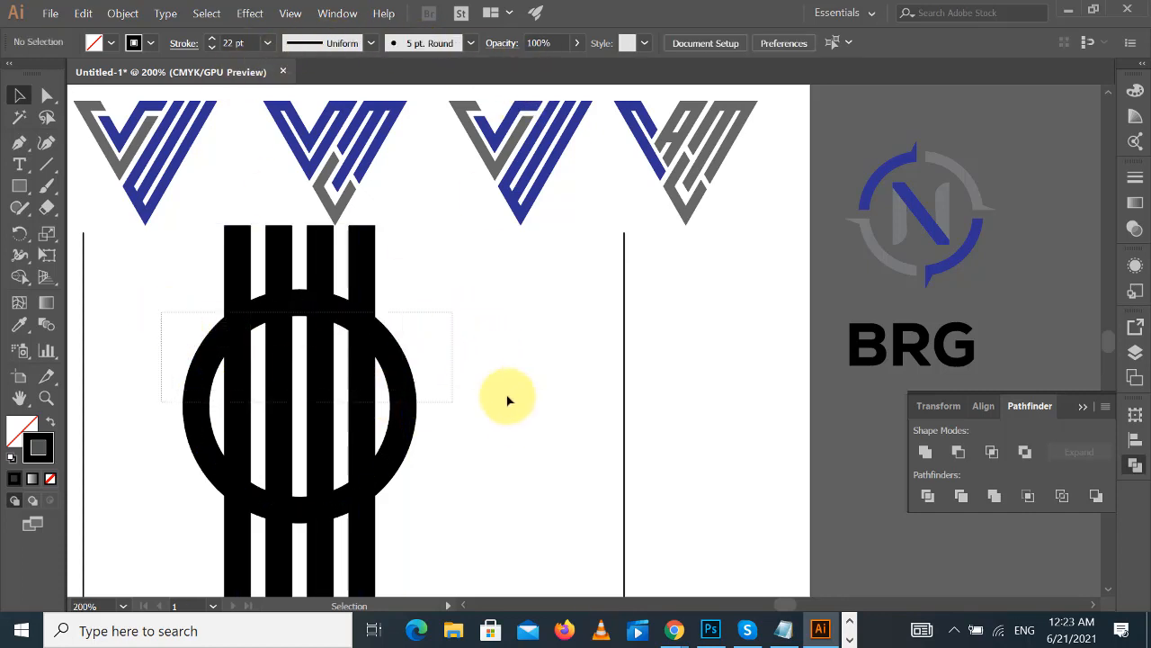
left_click(233, 42)
key("Down")
key("Down")
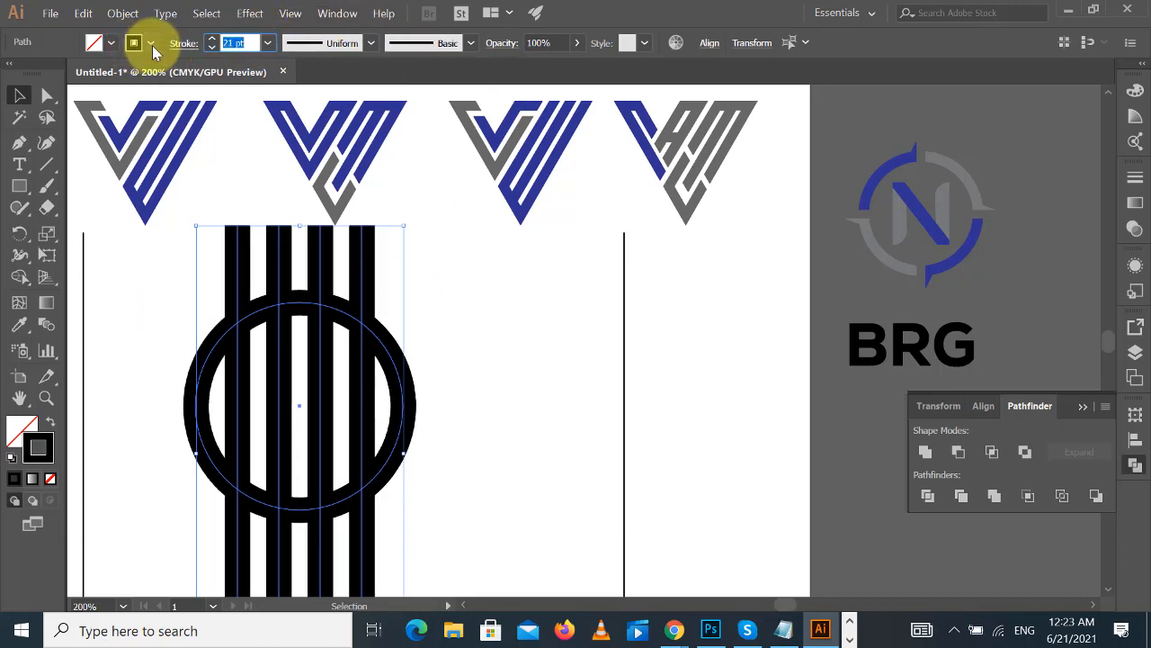
- Draw a horizontal line through the circle's center, extending past the ring on both sides
left_click(478, 356)
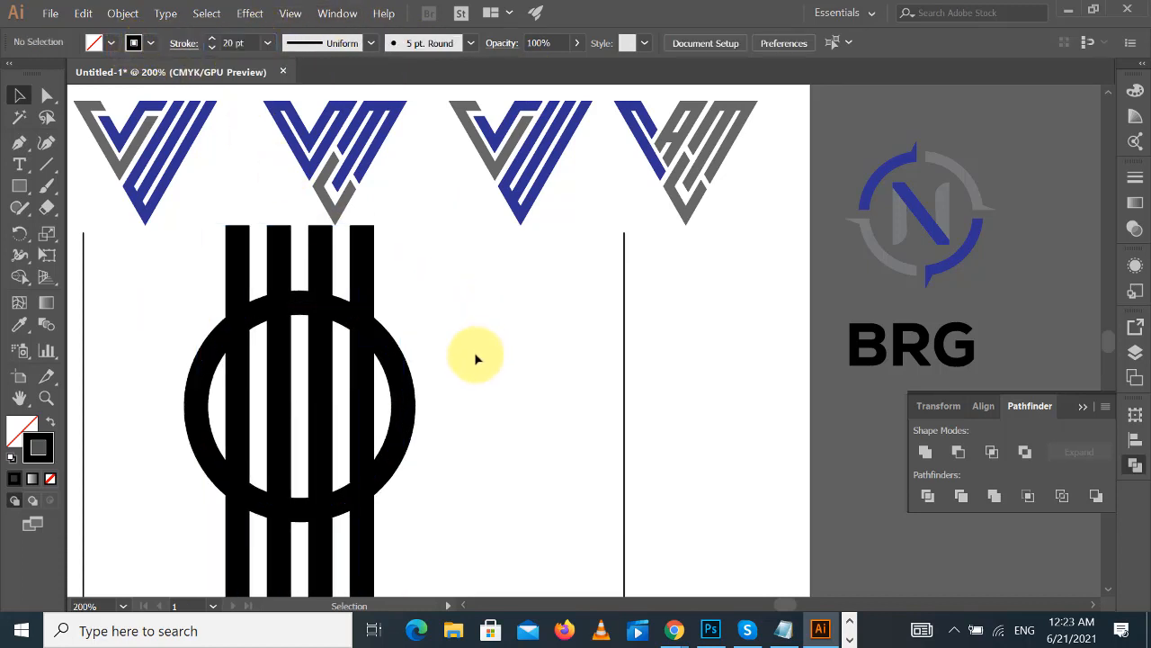
left_click(47, 164)
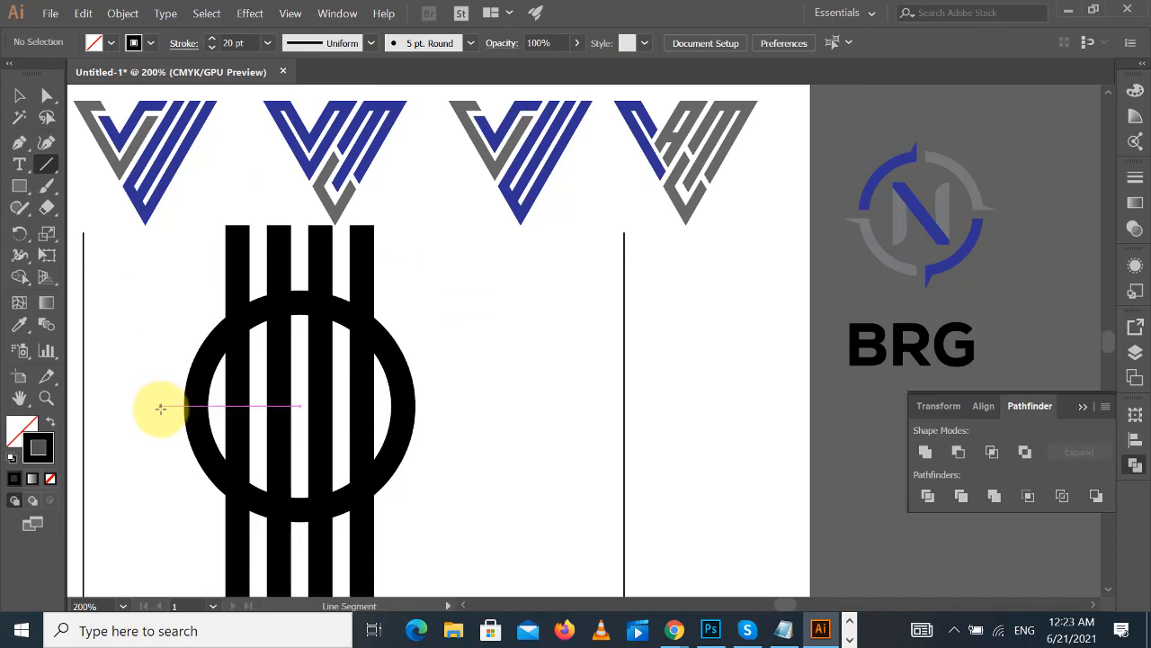
left_click_drag(160, 406, 491, 406)
left_click(20, 95)
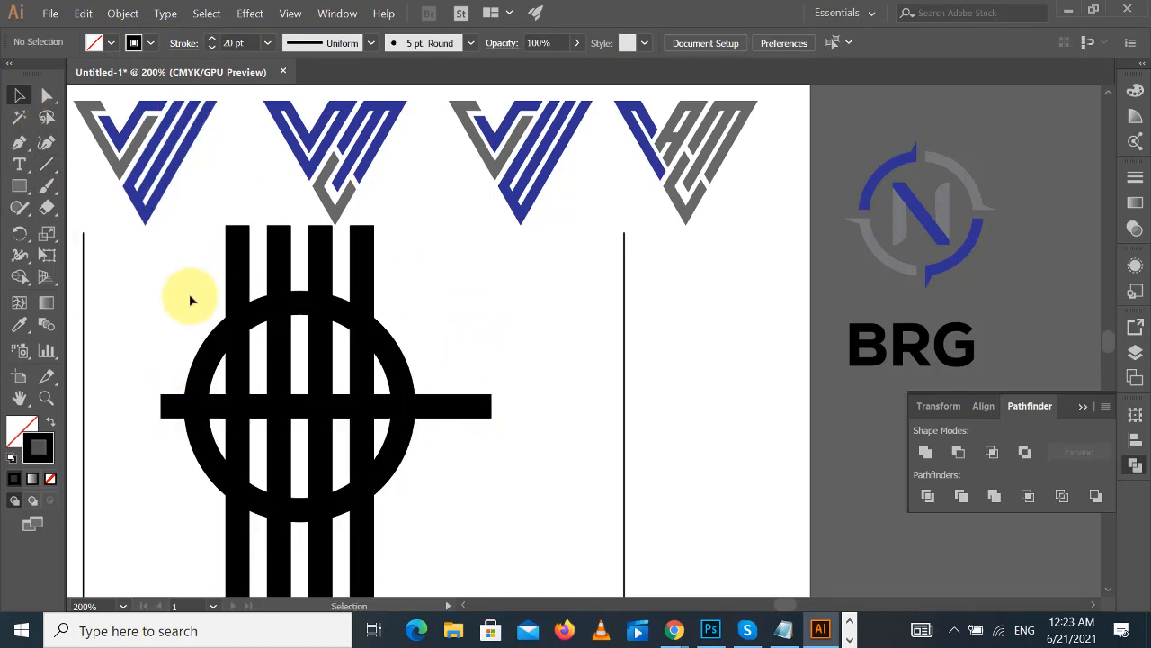
- Expand the strokes of the circle, the four vertical lines and the horizontal line into filled shapes
left_click_drag(153, 286, 503, 547)
left_click(121, 13)
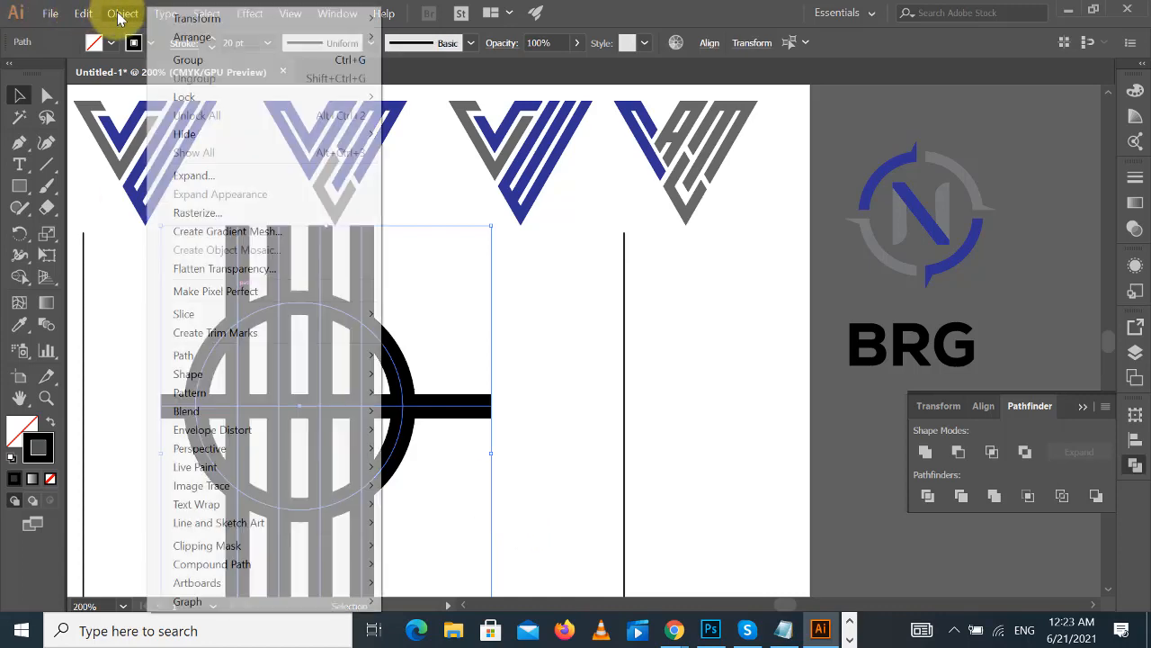
left_click(189, 176)
left_click(535, 412)
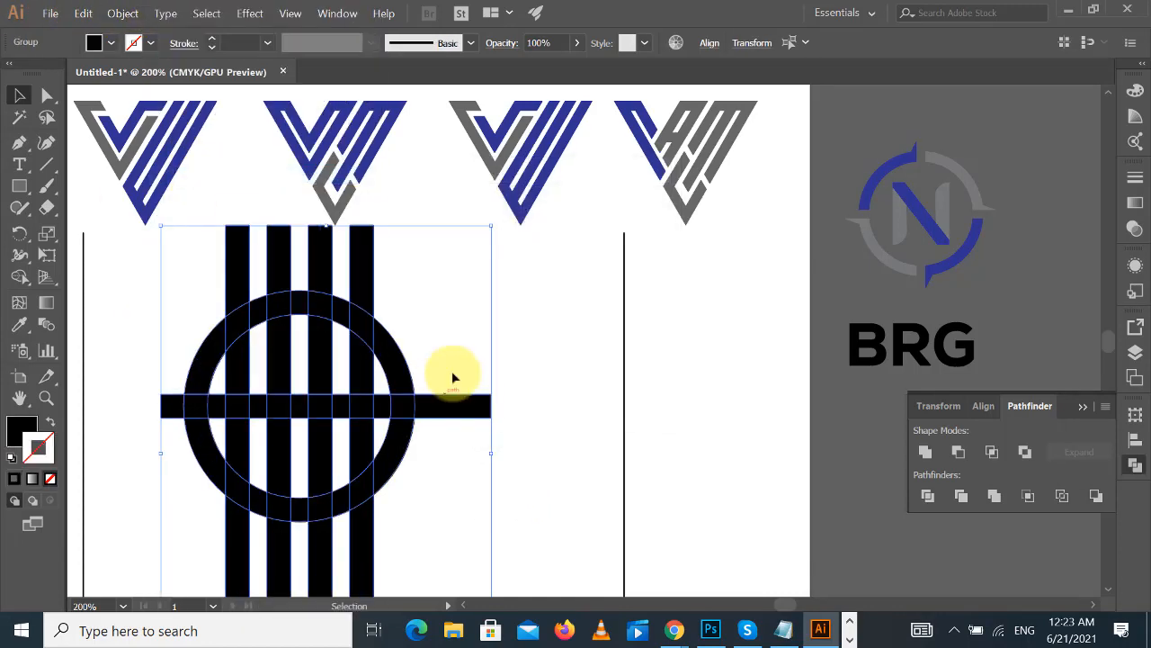
left_click(445, 331)
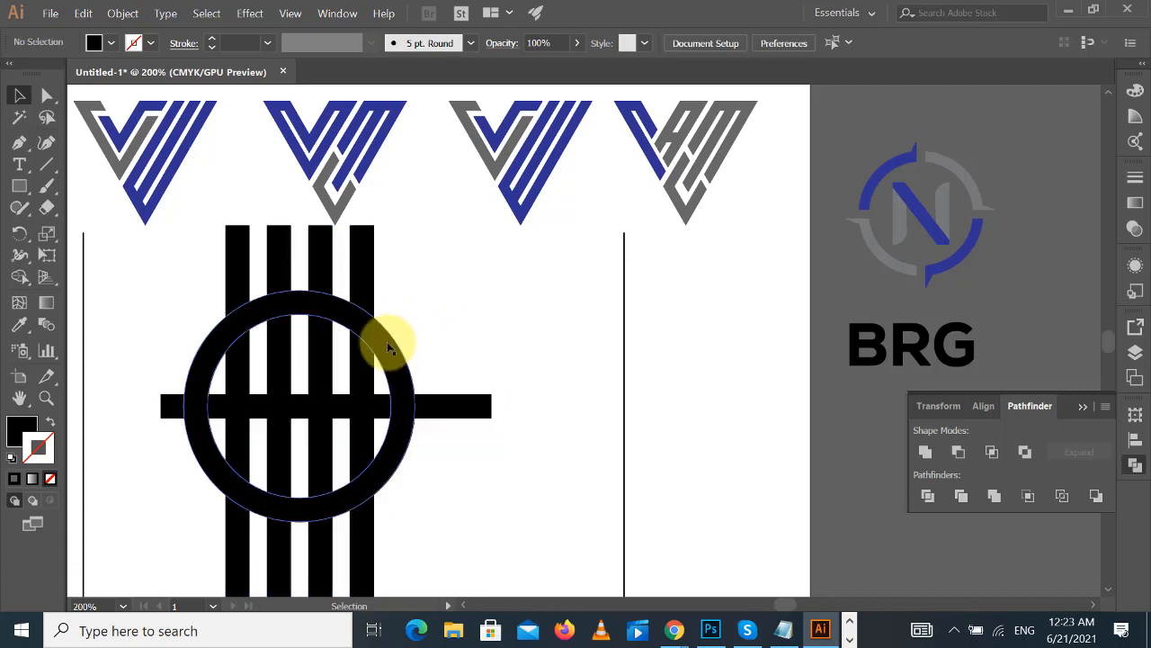
left_click(388, 347)
left_click(473, 320)
left_click_drag(439, 467, 440, 464)
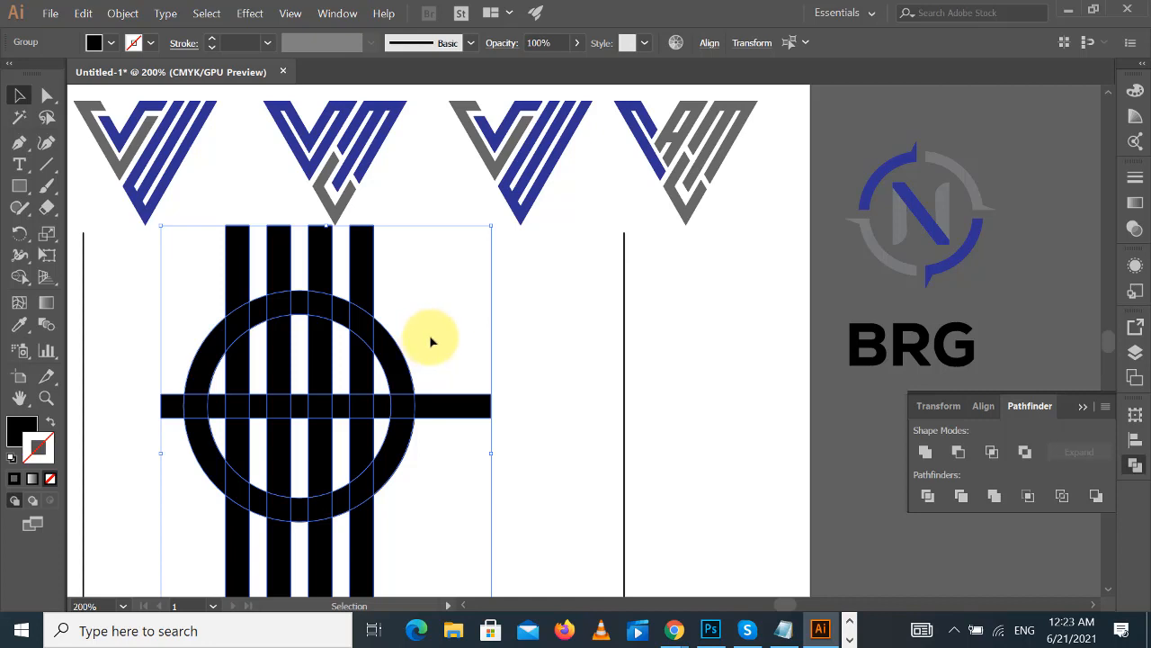
left_click(462, 322)
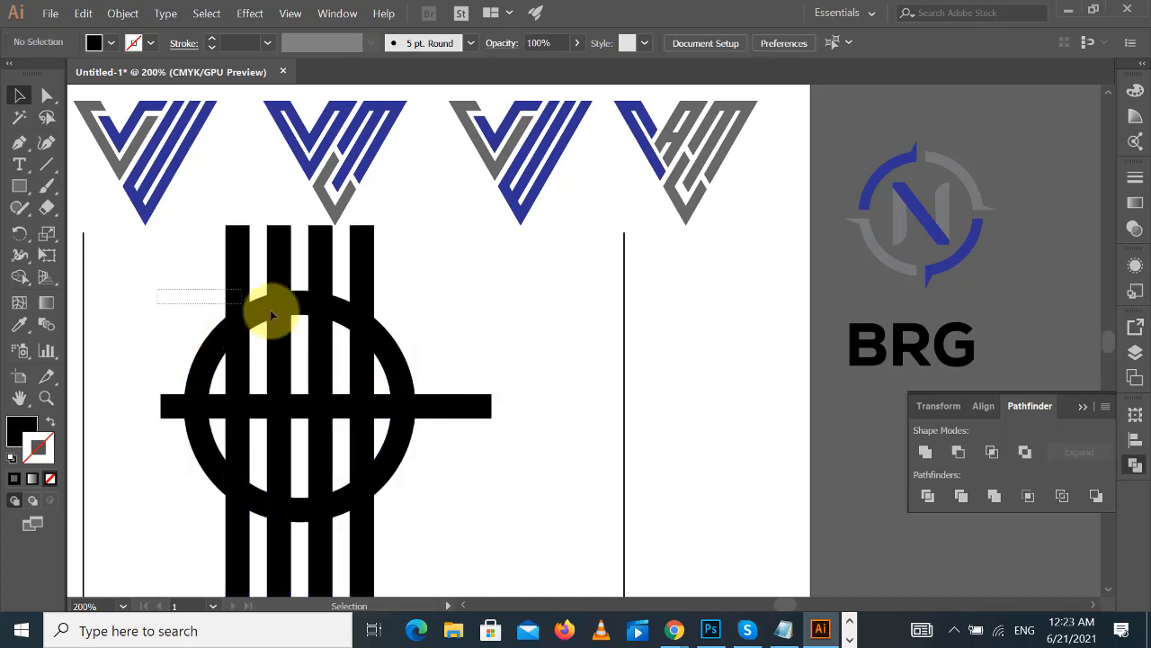
left_click_drag(270, 311, 501, 329)
left_click(475, 410)
left_click(465, 311)
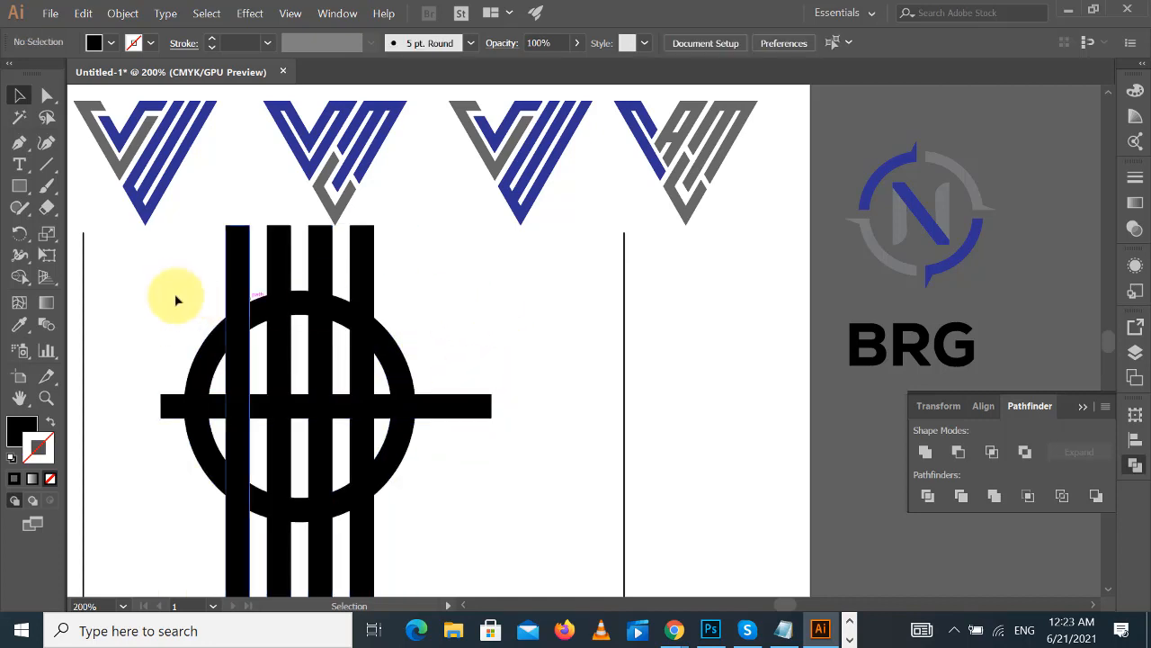
- Remove the ends of the four vertical bars above and below the circle with the Shape Builder tool
left_click_drag(176, 301, 519, 354)
scroll(522, 351, "down", 1)
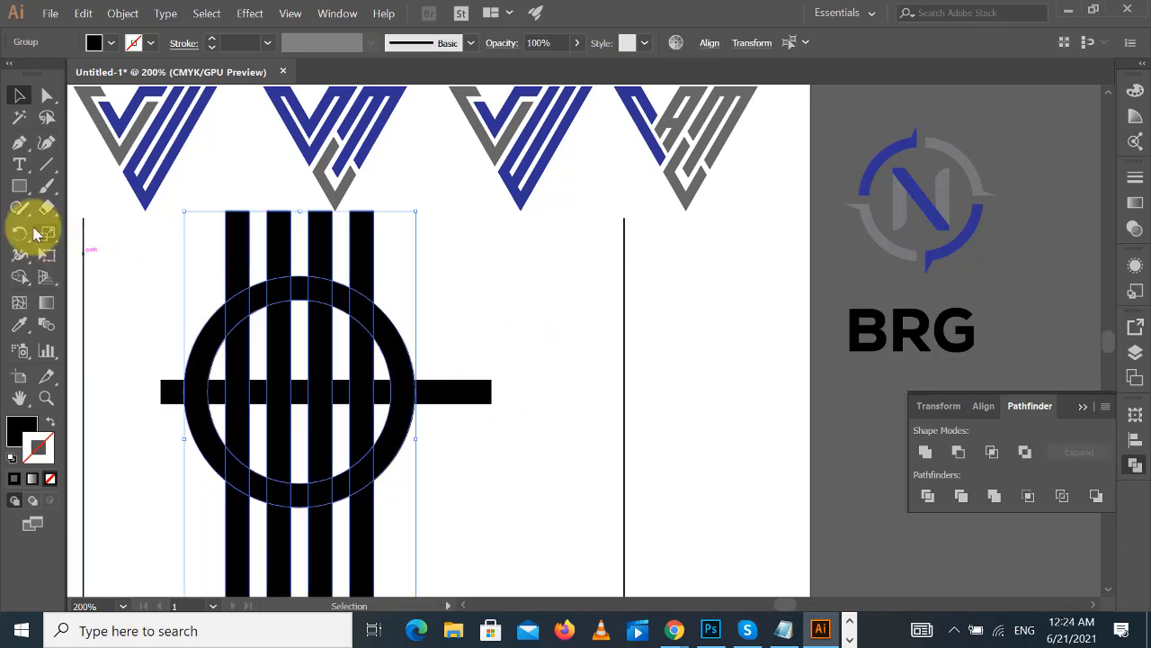
left_click(20, 277)
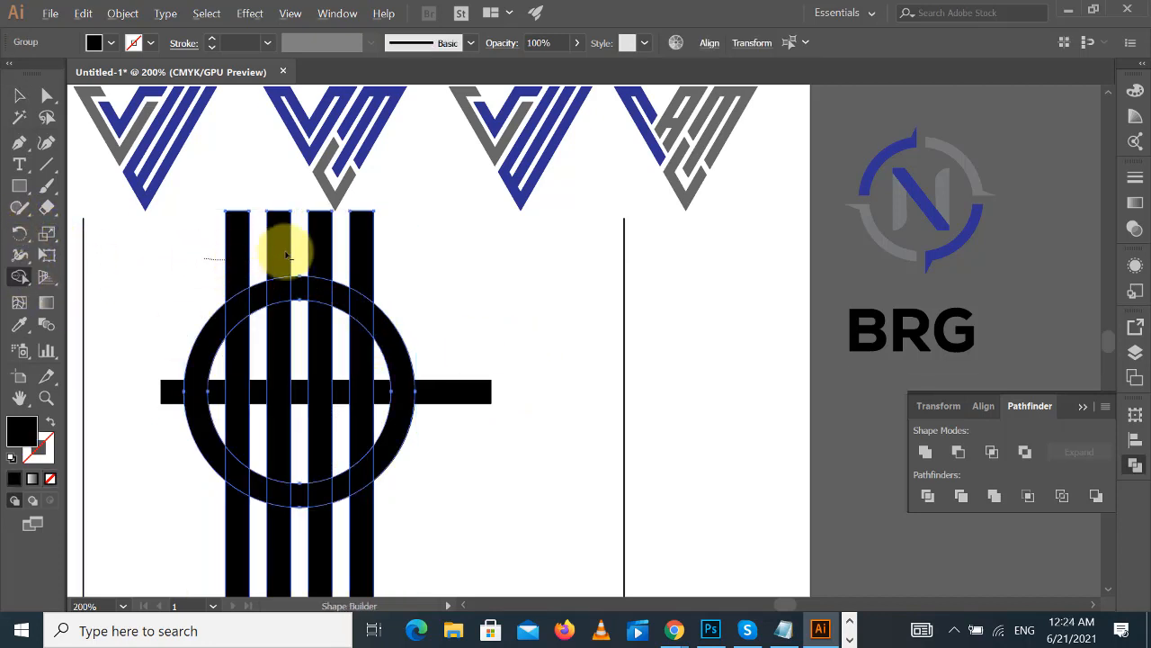
left_click_drag(286, 256, 395, 261)
left_click_drag(404, 521, 214, 530)
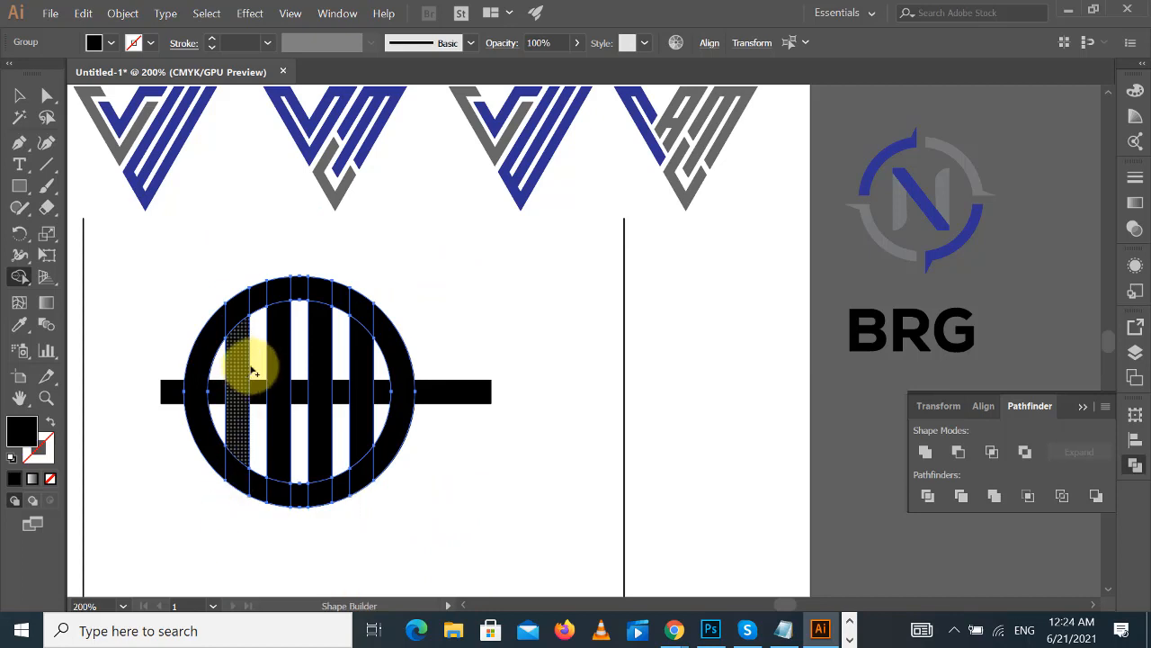
- Cut away the ring segments in the two outer gaps between the bars, and unite the remaining pieces into three letter shapes
left_click(257, 296, "alt")
left_click(255, 482, "alt")
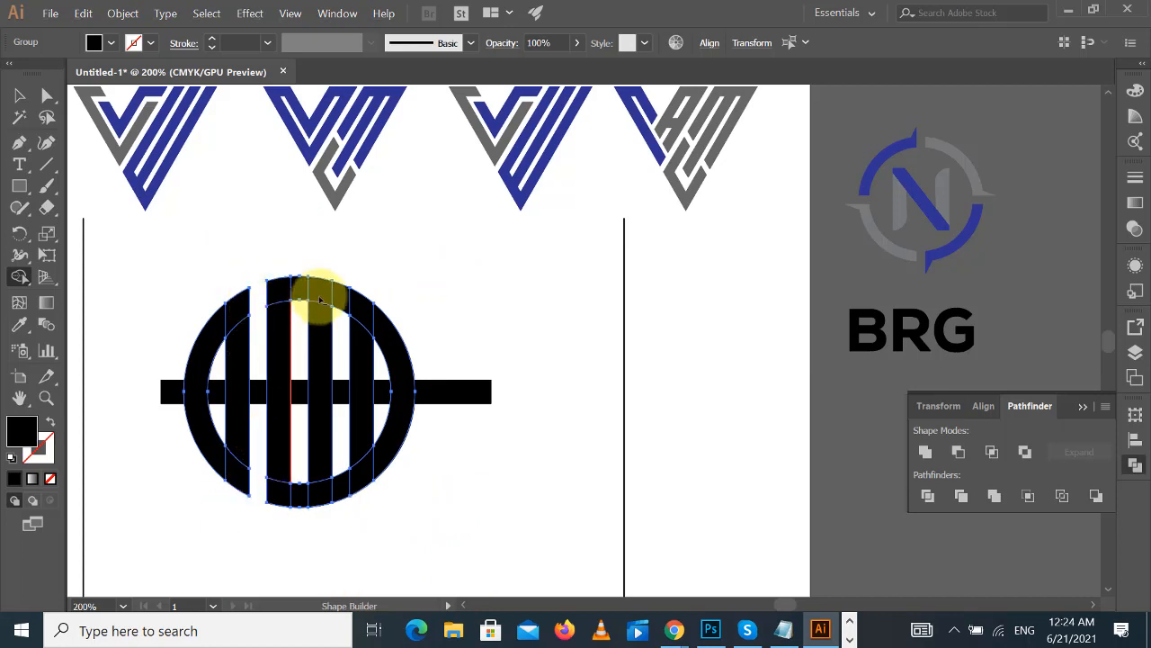
left_click(338, 293, "alt")
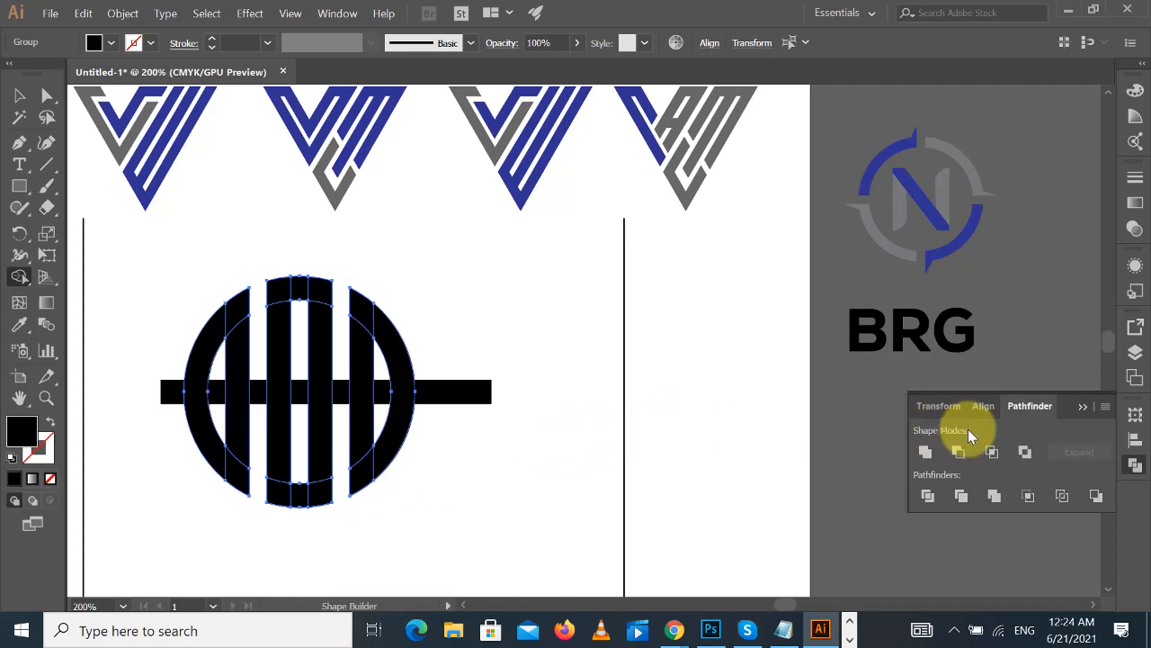
left_click(923, 451)
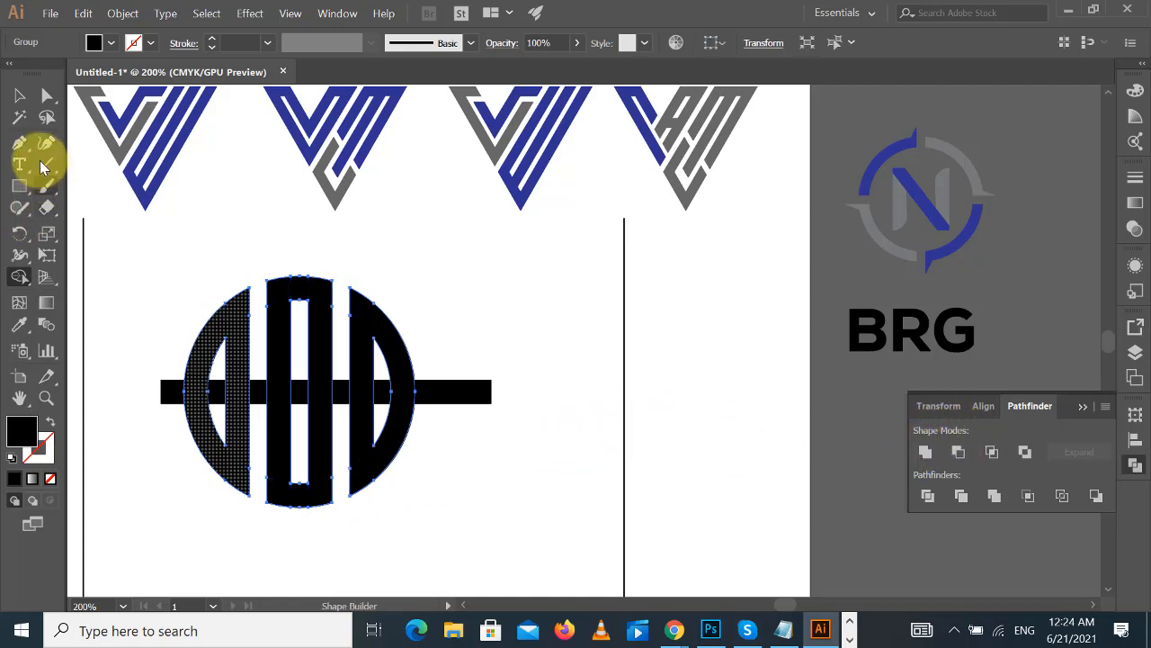
left_click(19, 95)
left_click(568, 336)
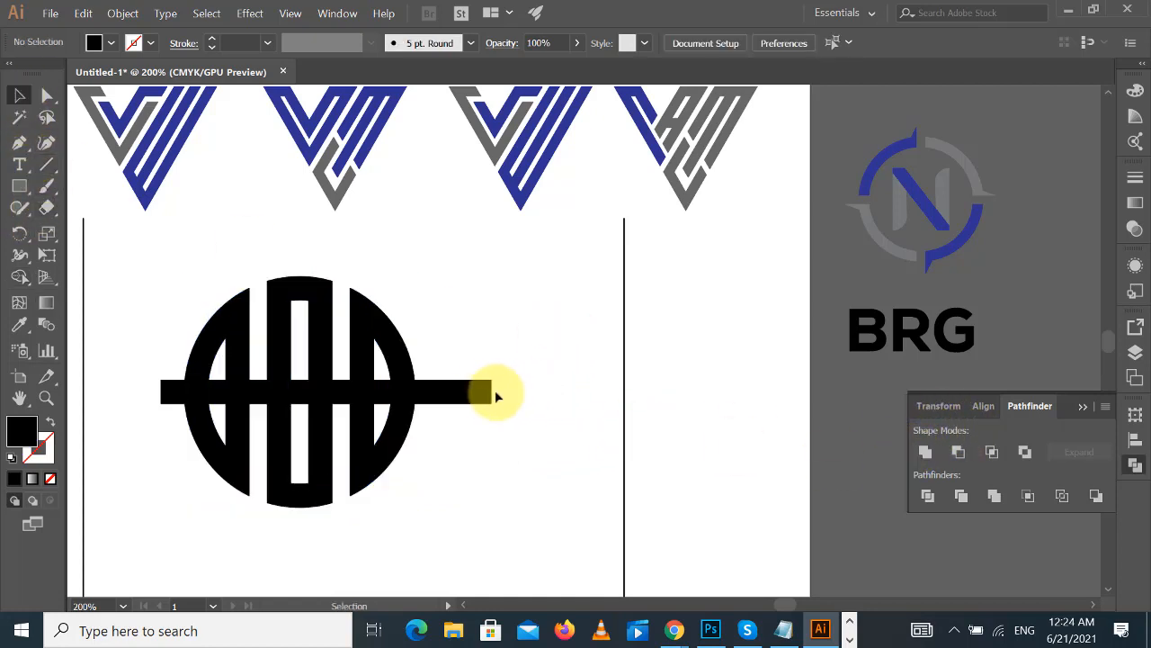
- Place a copy of the horizontal bar above the circle, keeping the original across its middle
left_click_drag(486, 395, 488, 245)
left_click(520, 320)
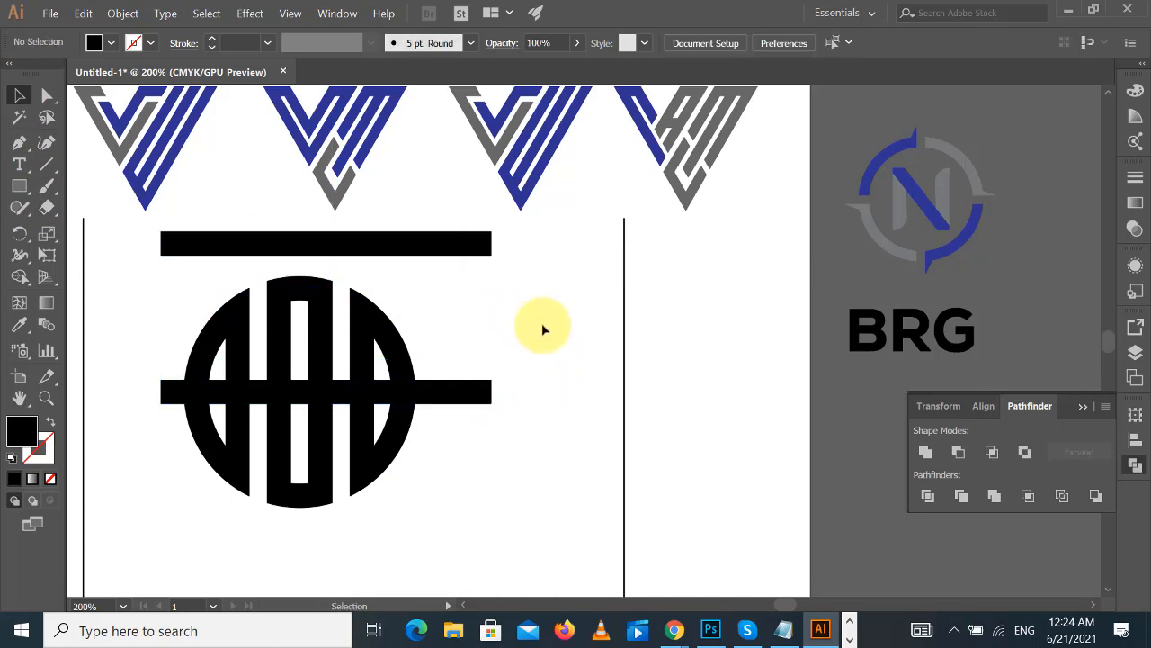
left_click(428, 381)
left_click(437, 370)
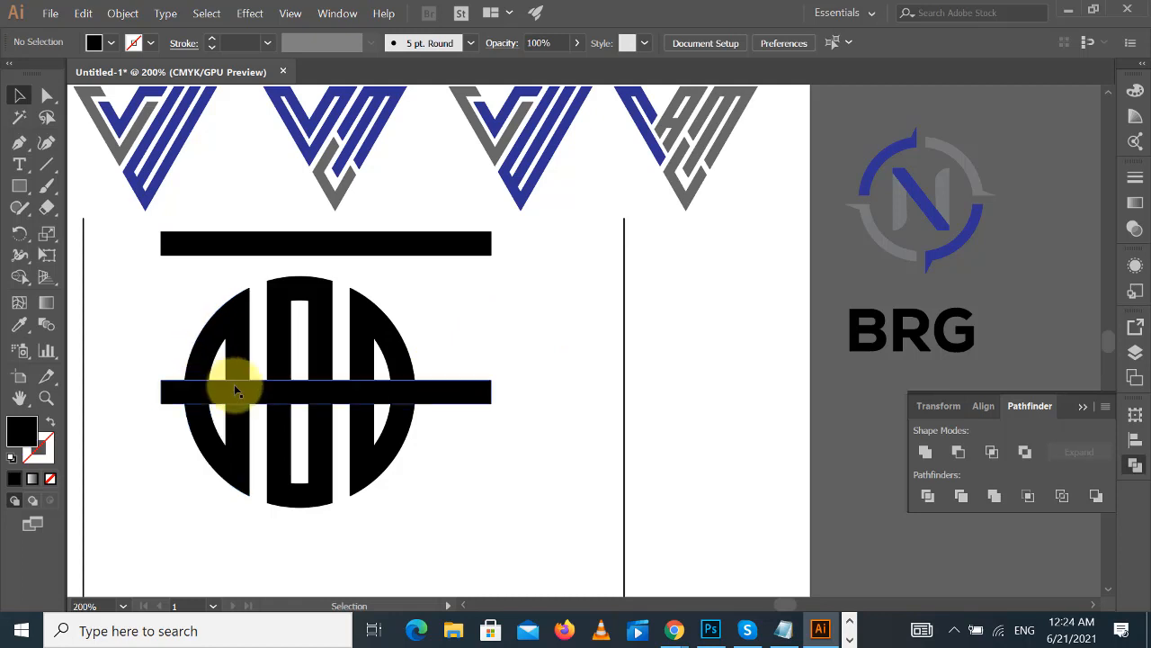
- Ungroup the three letter shapes of the circle
left_click(276, 359)
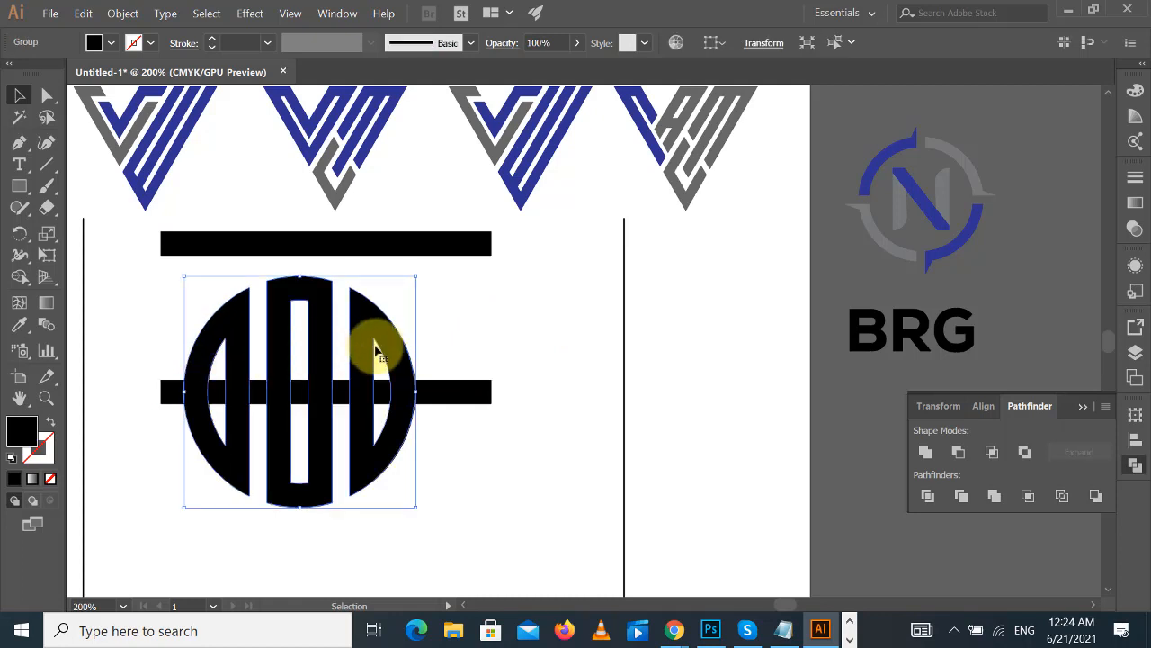
right_click(314, 345)
left_click(378, 454)
left_click(457, 363)
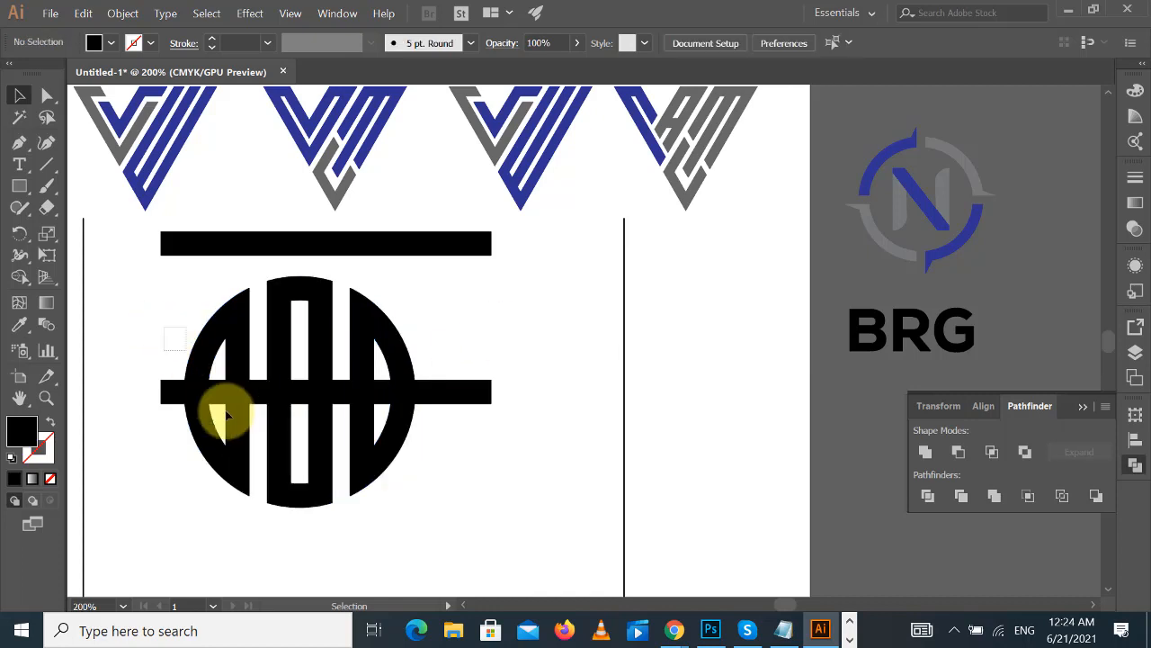
- Trim the middle horizontal bar to the leftmost letter shape with Shape Builder and unite the pieces into a letter B
left_click_drag(225, 414, 244, 430)
left_click(21, 279)
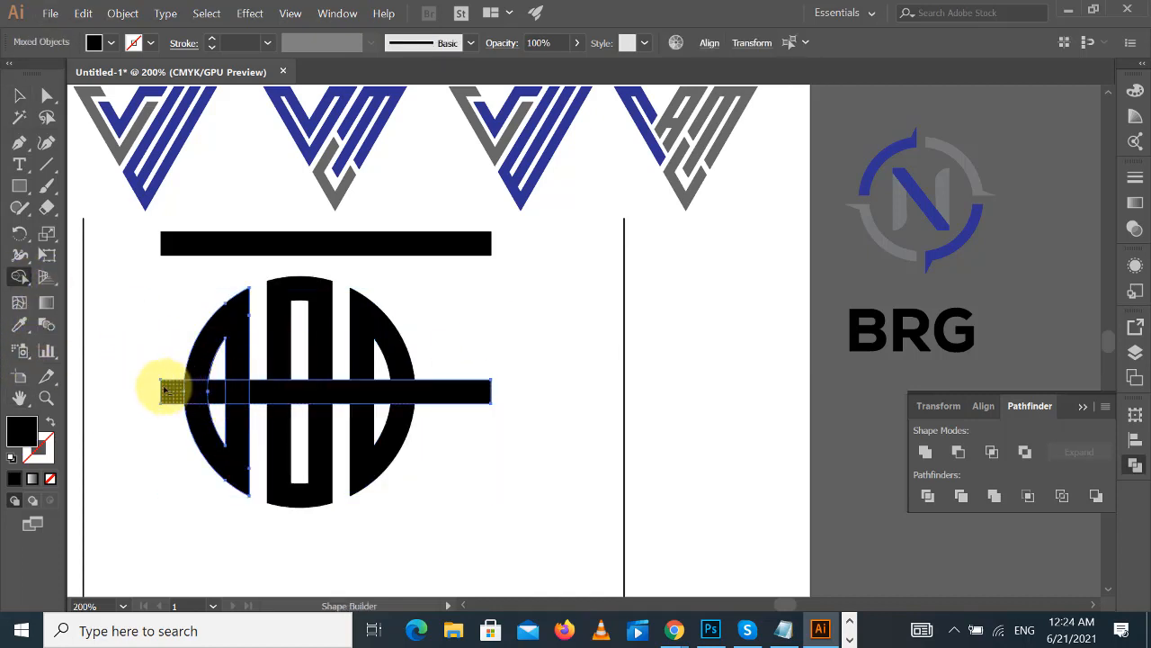
left_click_drag(171, 389, 470, 391)
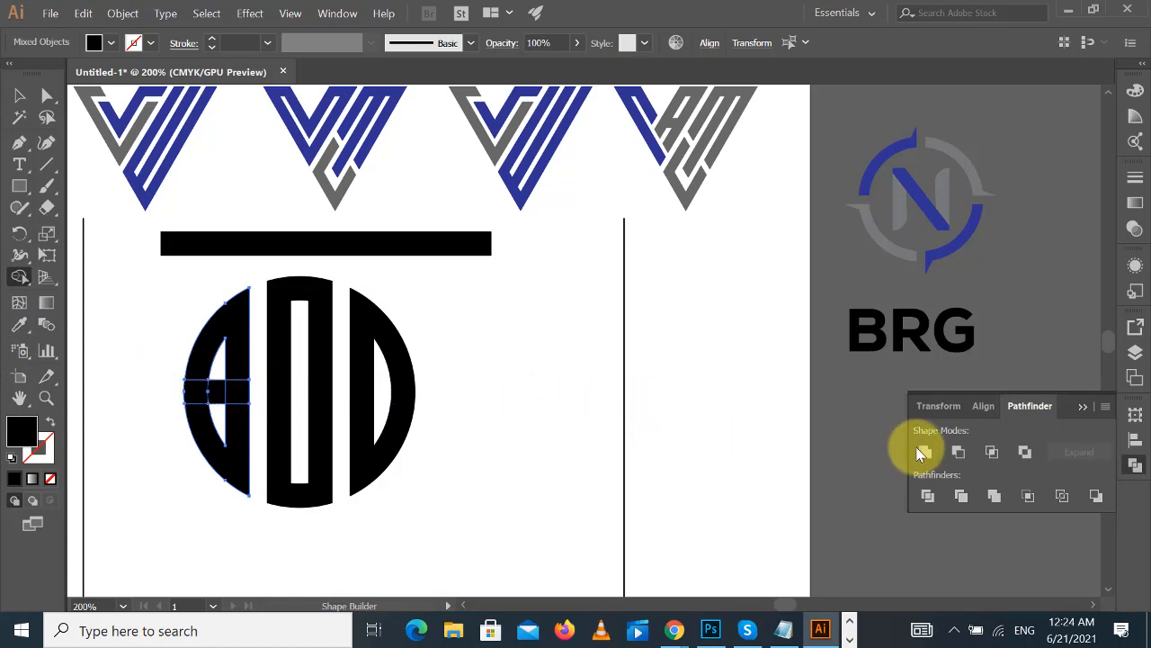
left_click(921, 452)
left_click(29, 99)
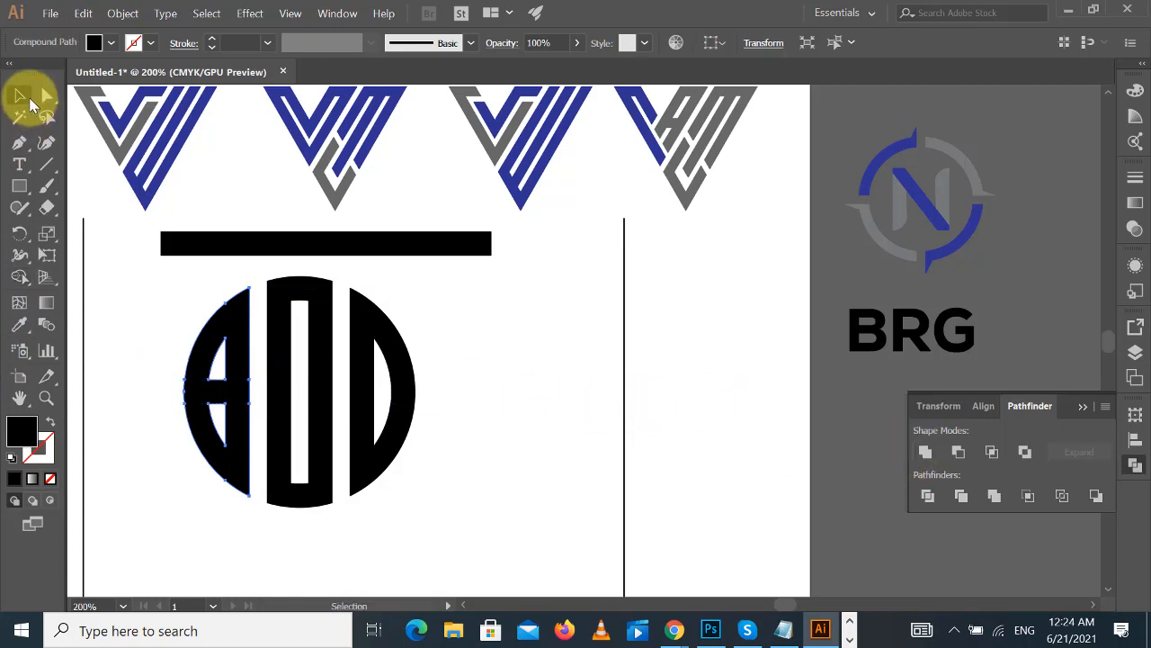
left_click(545, 369)
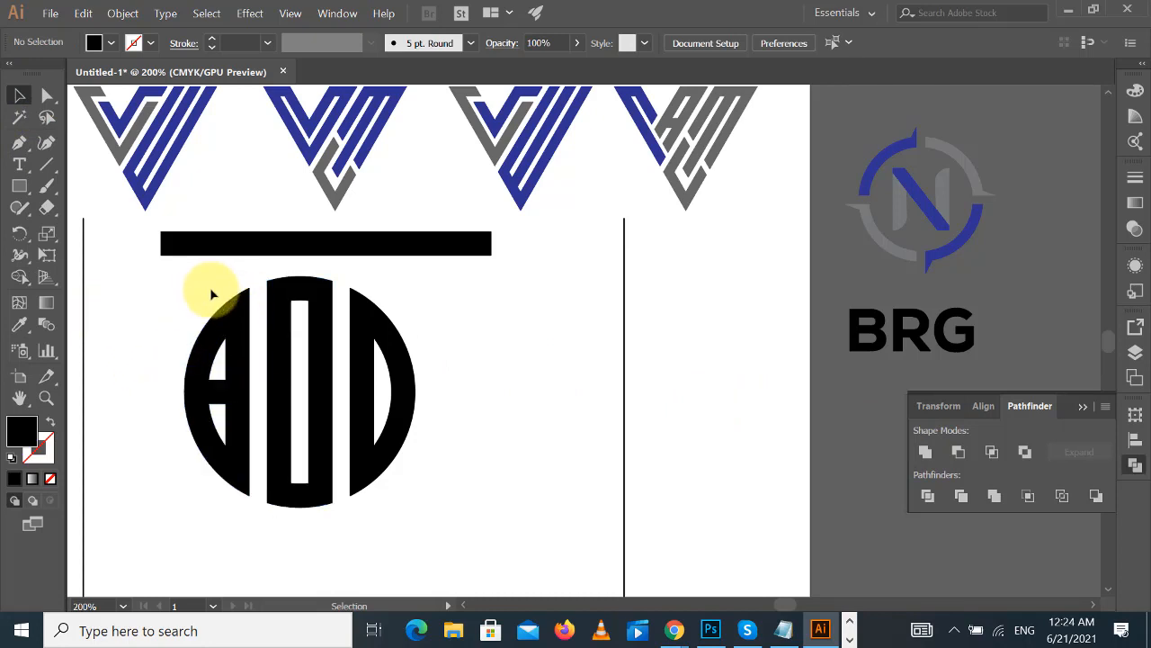
- Bring the white outlined triangle from above the artboard to the empty area just right of the spare horizontal bar
left_click(20, 142)
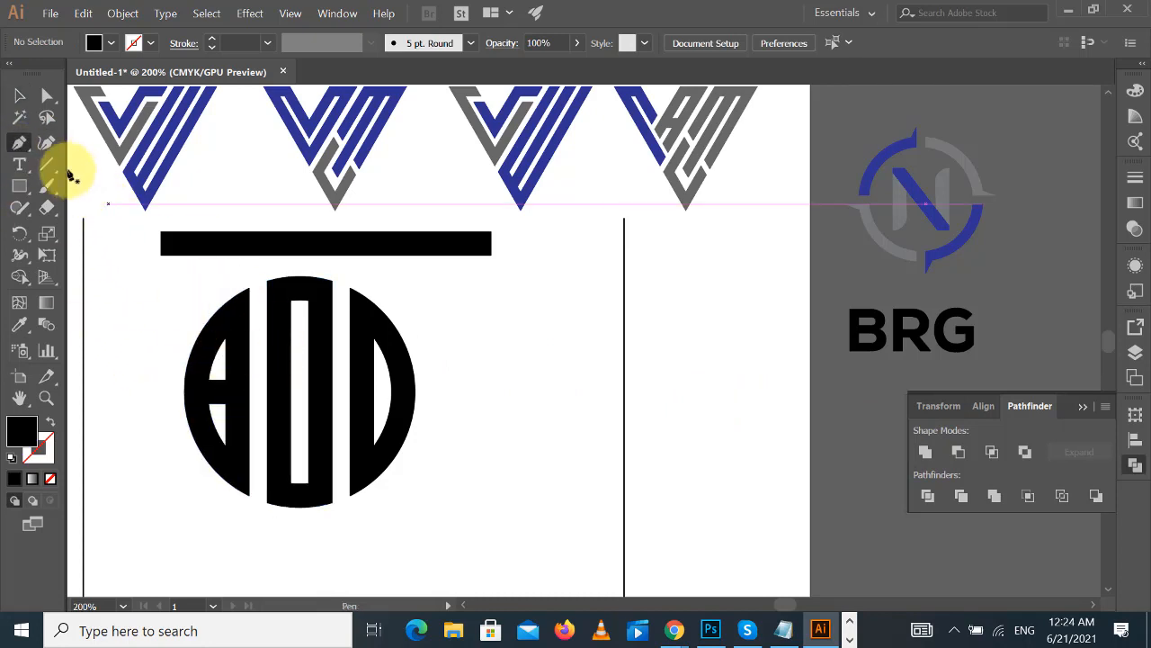
left_click(20, 95)
scroll(655, 244, "up", 6)
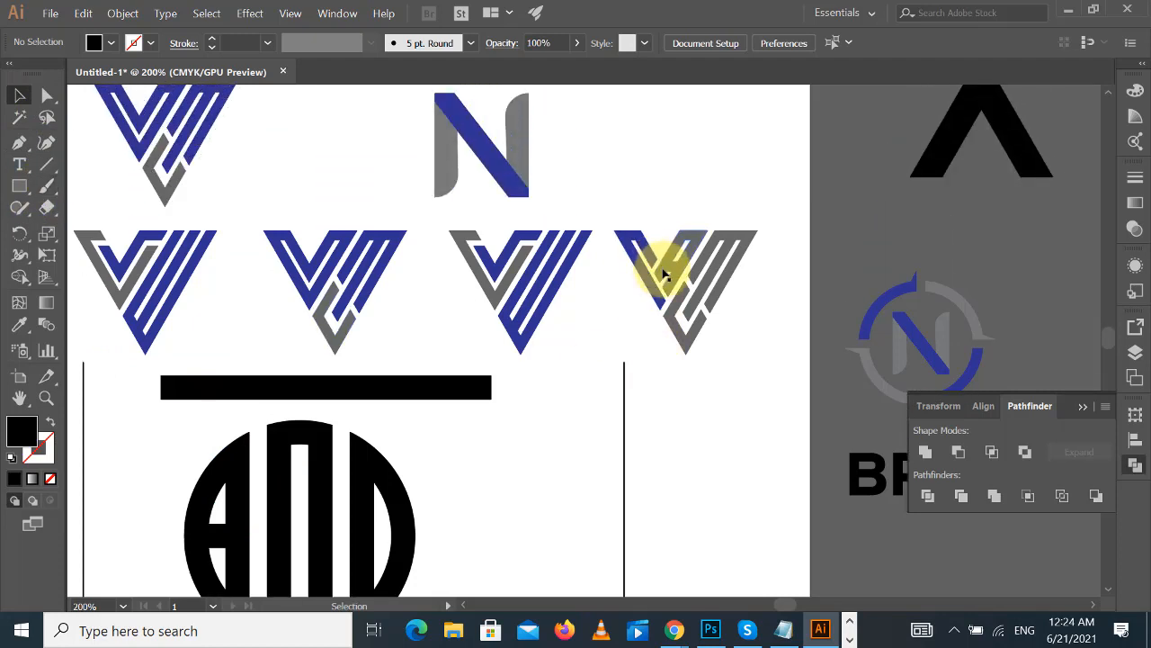
scroll(725, 114, "down", 2)
left_click_drag(725, 115, 548, 527)
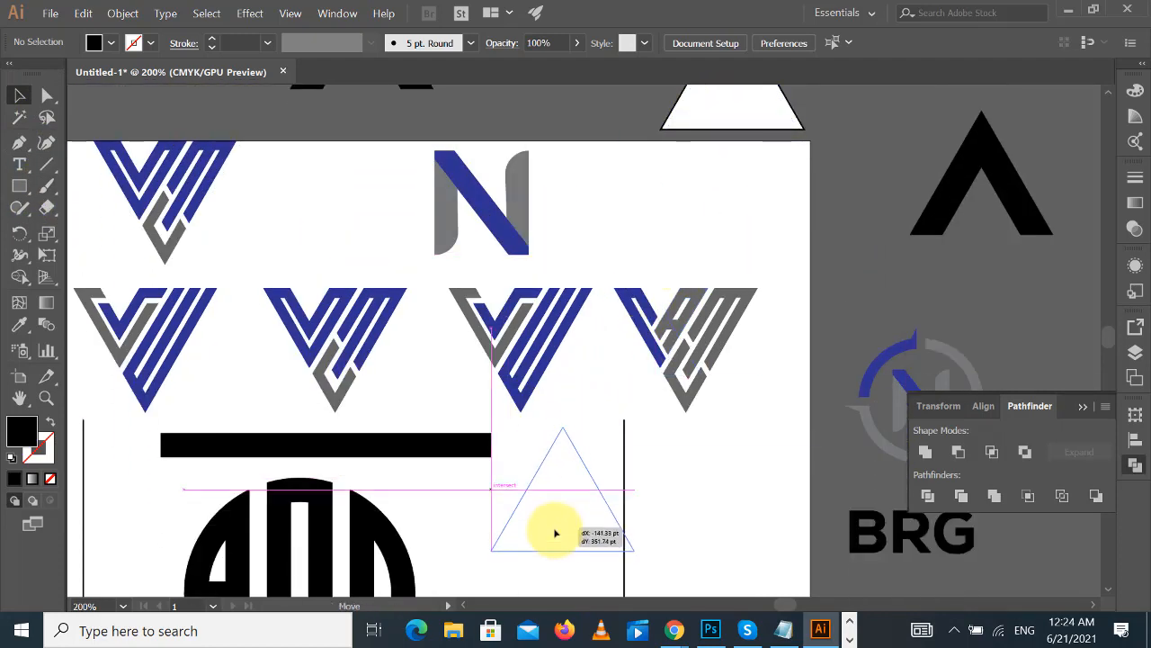
scroll(721, 333, "down", 1)
scroll(722, 333, "down", 4)
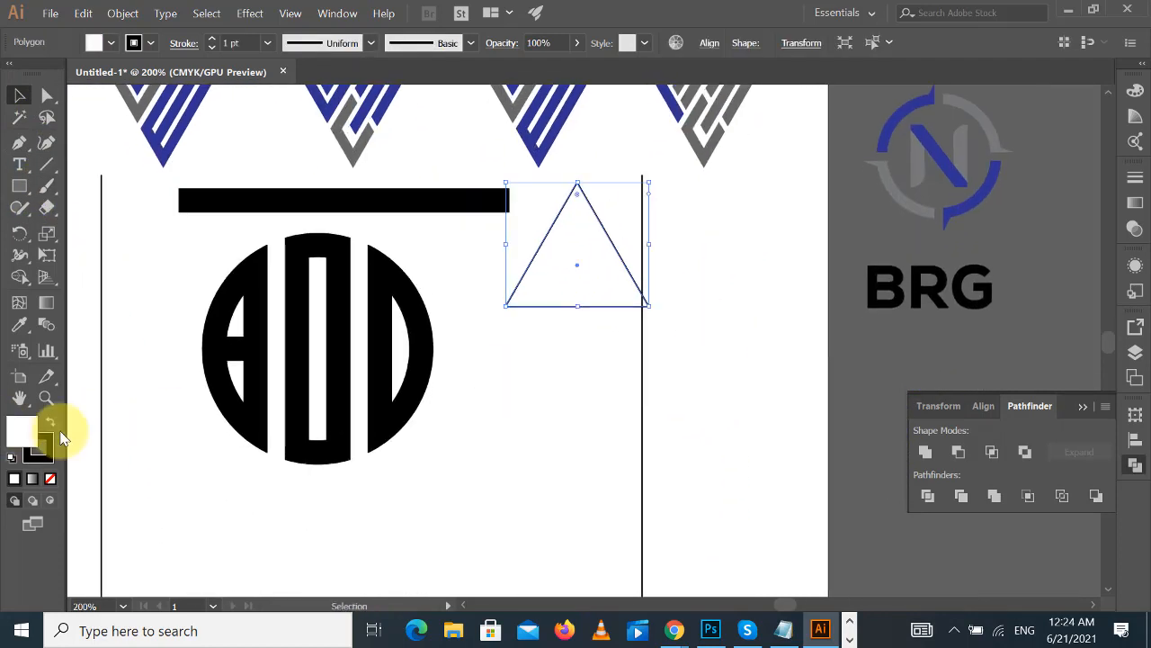
- Remove the triangle's stroke, keeping its white fill
left_click(49, 421)
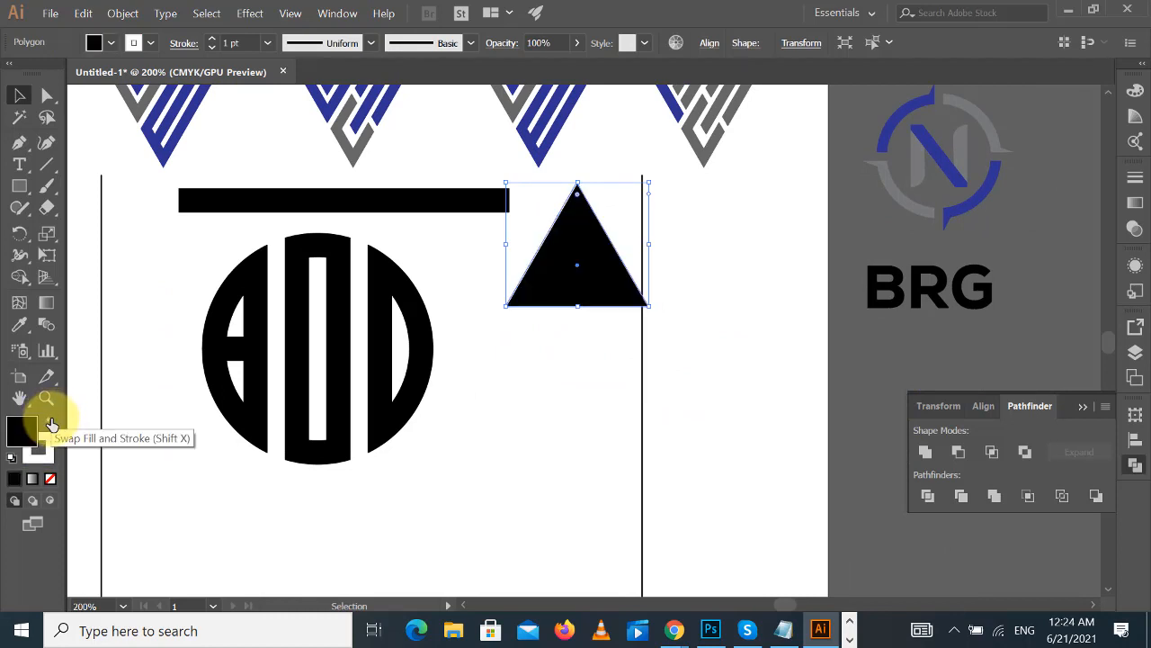
left_click(47, 420)
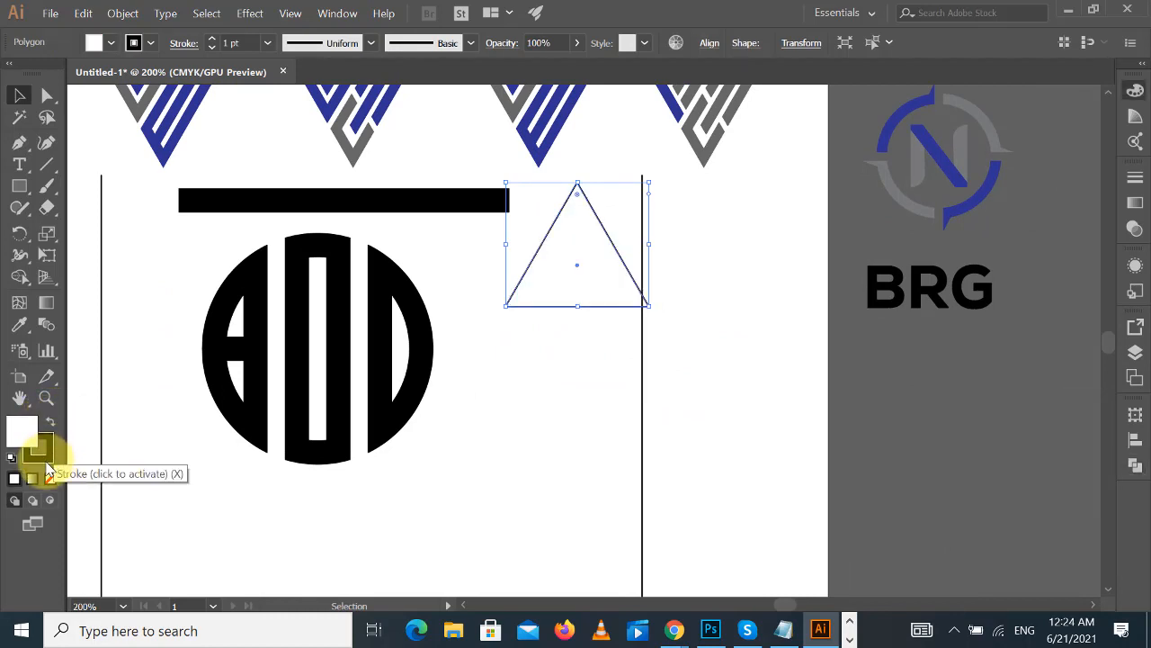
left_click(46, 466)
left_click(50, 478)
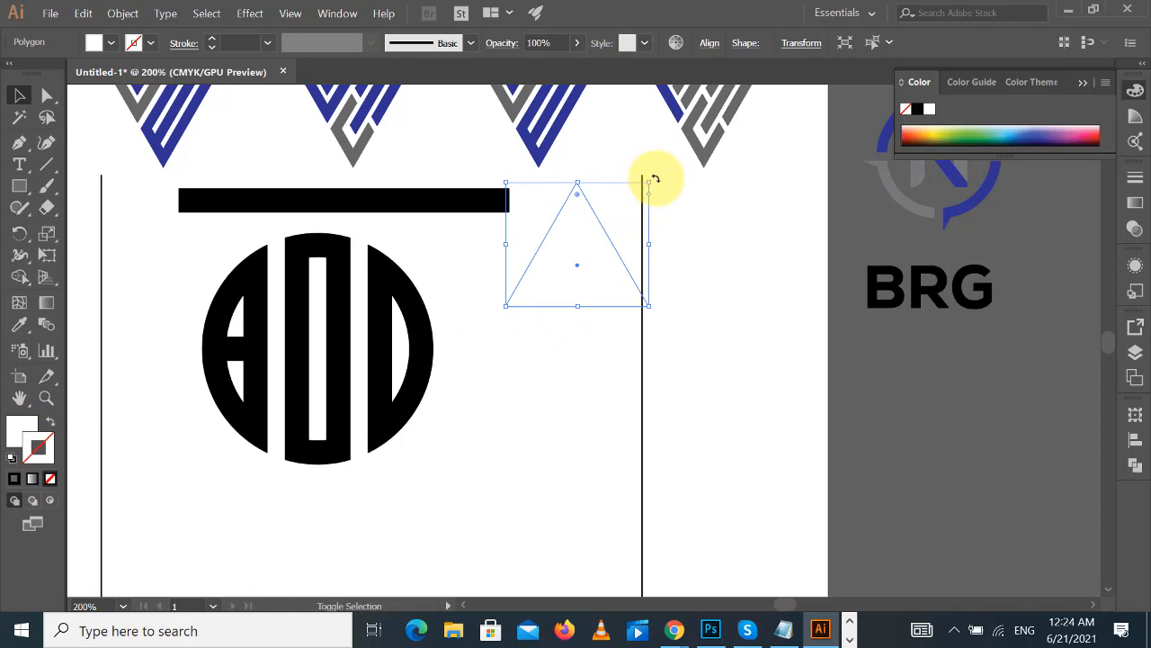
- Rotate the triangle so it points left, shrink it to under half size, and place its tip on the B's straight edge at crossbar height
left_click_drag(654, 179, 508, 194)
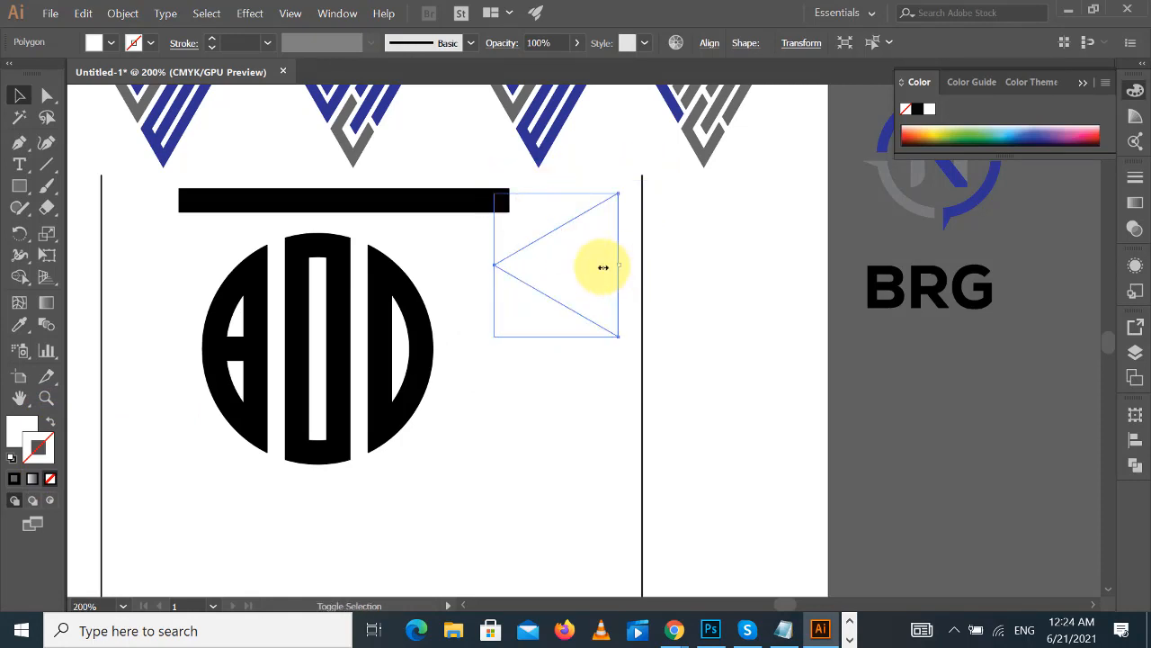
left_click_drag(618, 266, 547, 268)
left_click_drag(529, 263, 288, 339)
- Try to cut the triangle out of the letter B with the Minus Front shape mode
left_click(254, 292, "shift")
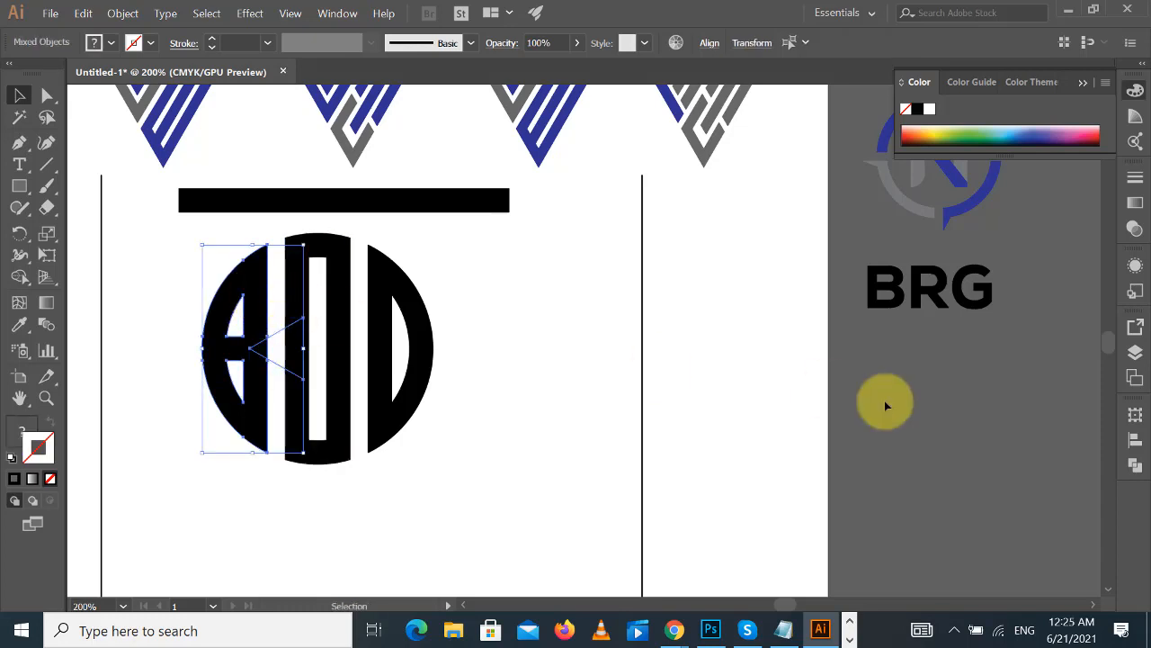
left_click(1132, 463)
left_click(958, 451)
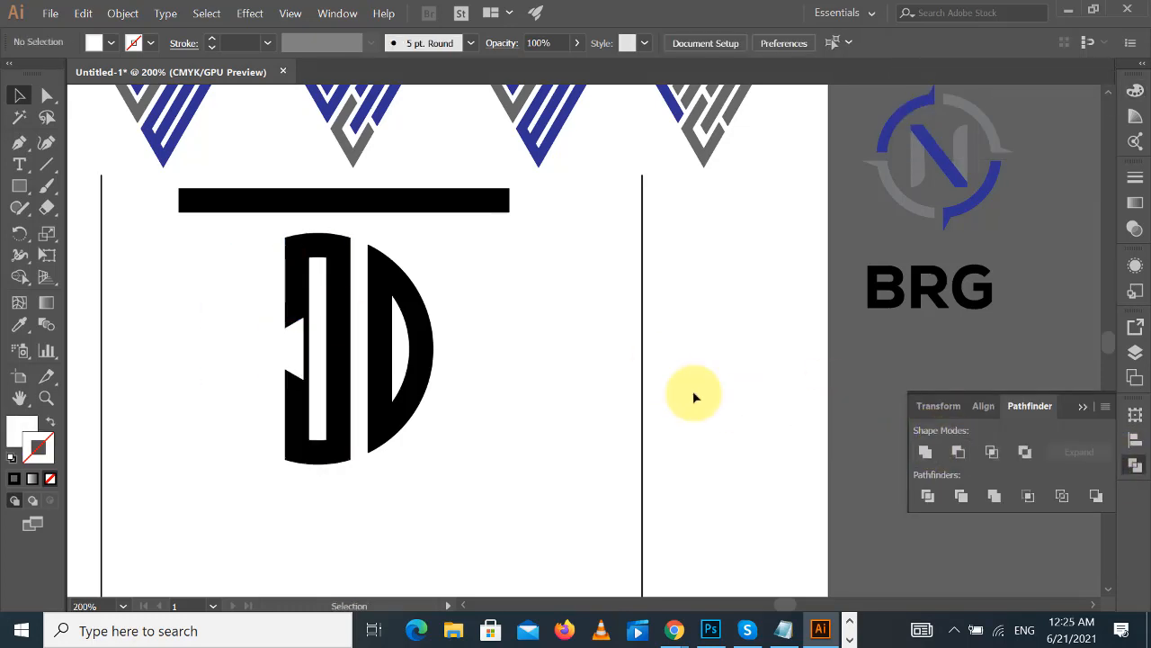
key("ctrl+z")
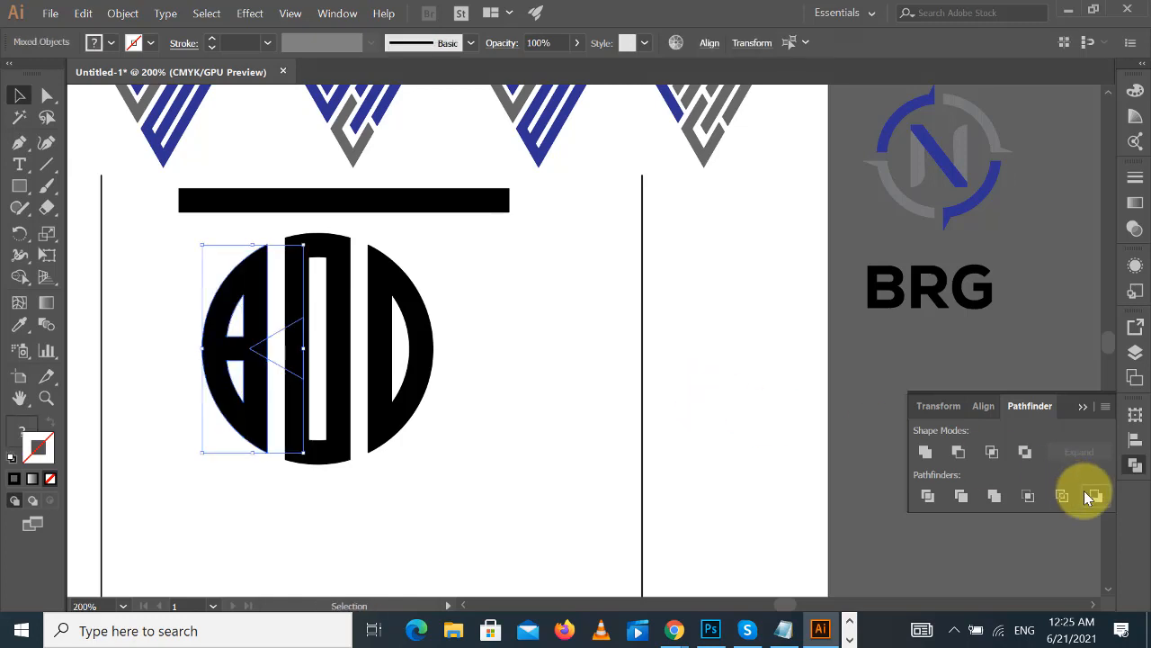
- Cut the triangle out of the letter B's straight edge with the Minus Back pathfinder
left_click(1093, 496)
left_click(681, 313)
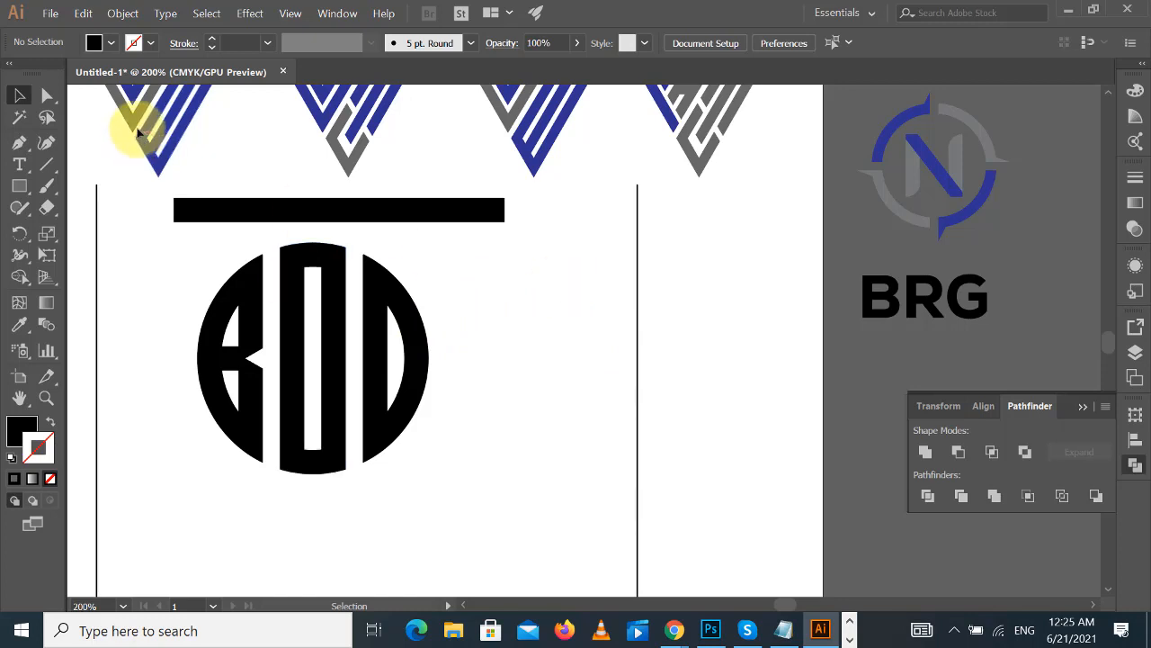
- Round the stem-side corner next to the crossbar in both counters of the B, the upper one by about 10.6 pt
left_click(47, 95)
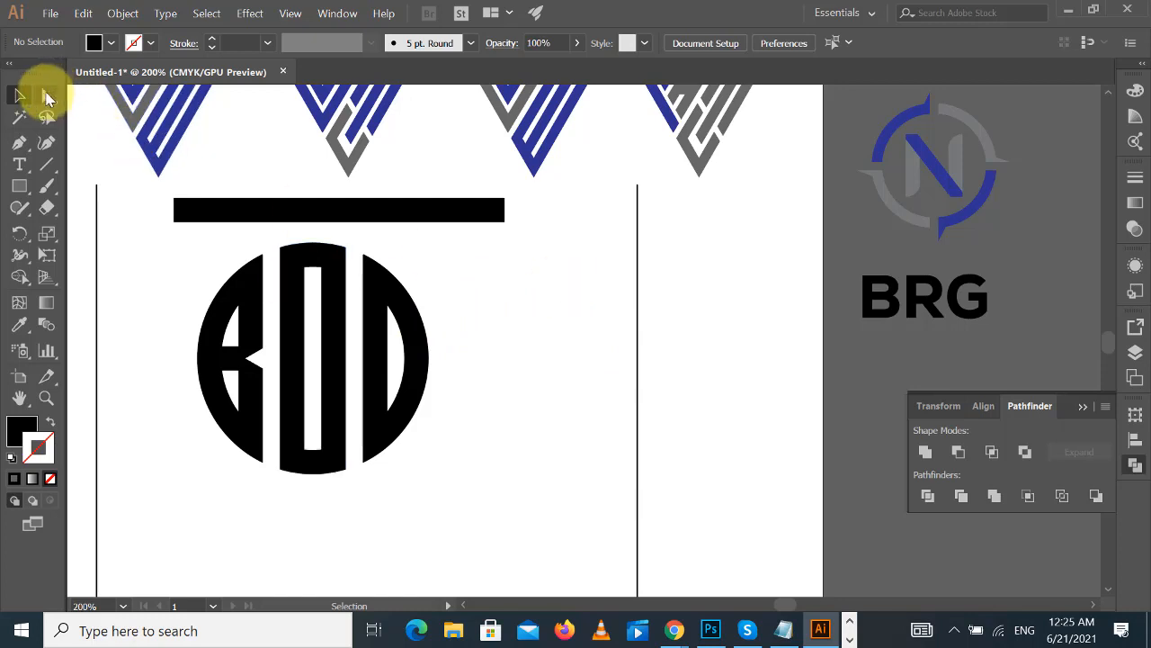
left_click(236, 345)
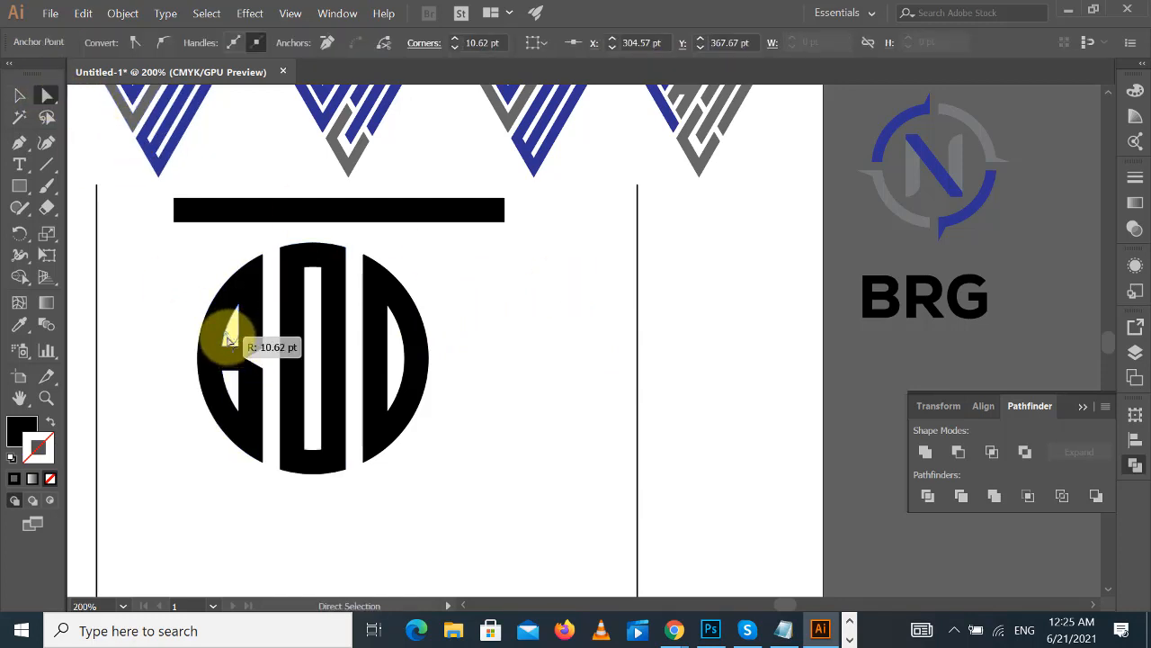
left_click(242, 376)
left_click_drag(242, 378, 236, 384)
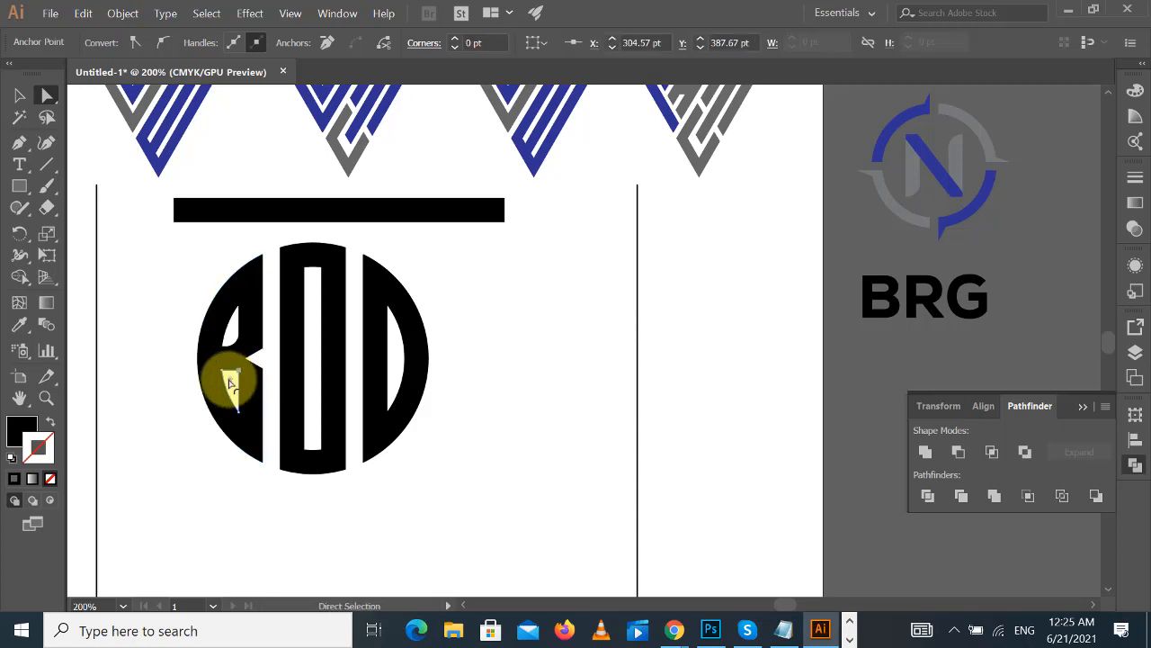
left_click(501, 354)
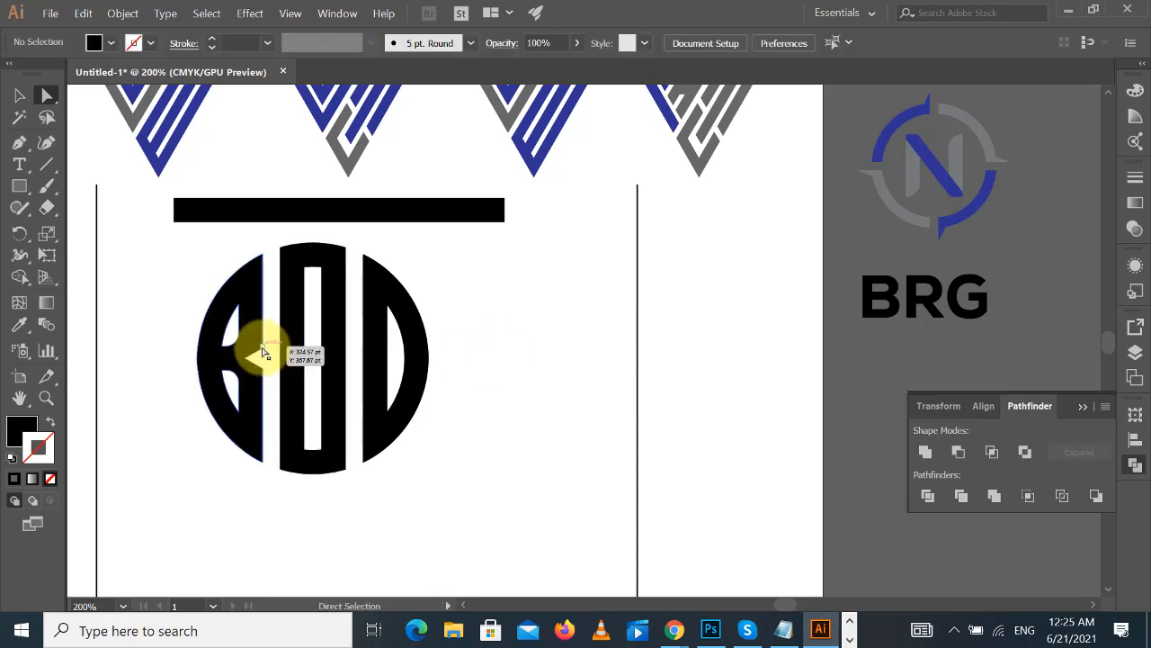
- Try to round the outer corners of the triangular notch on the B's straight edge
left_click(264, 353)
left_click_drag(256, 348, 256, 349)
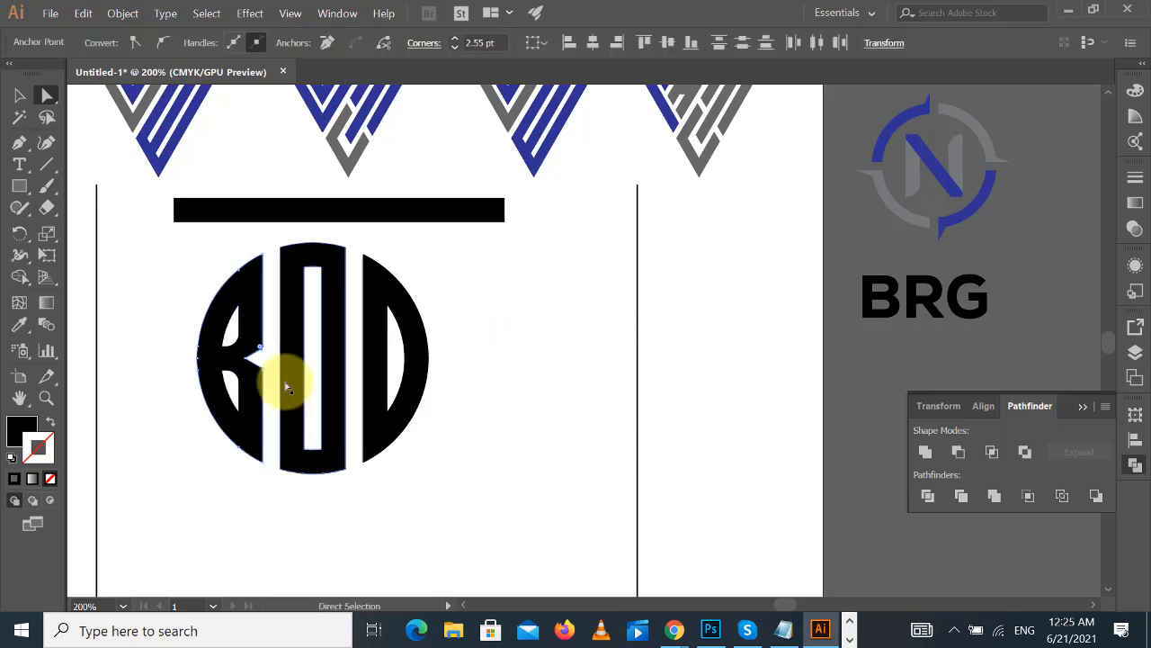
left_click(262, 374)
left_click(263, 381)
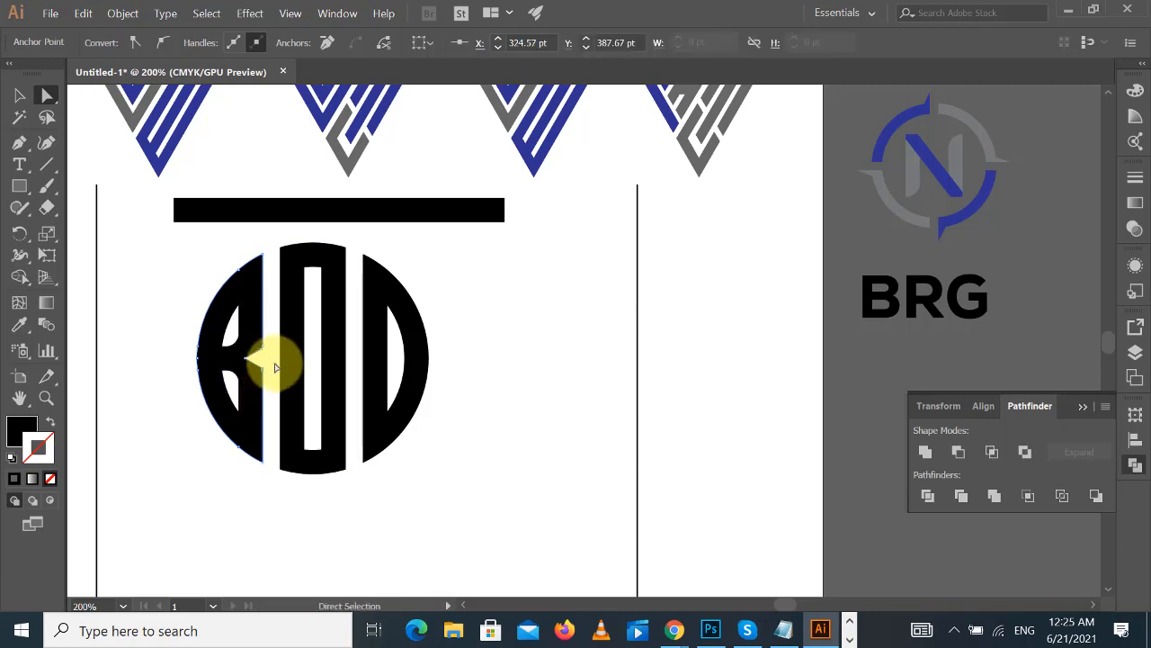
left_click(262, 348)
- Delete the extra anchor points just above and below the notch on the B's straight edge
left_click(16, 145)
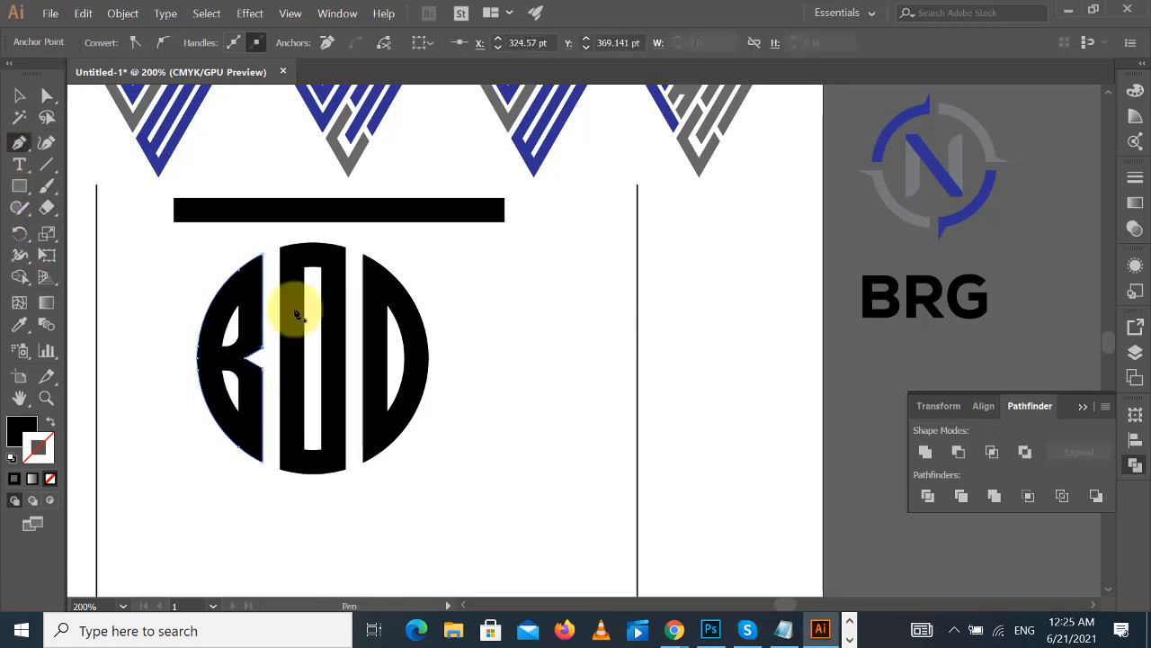
left_click(269, 349)
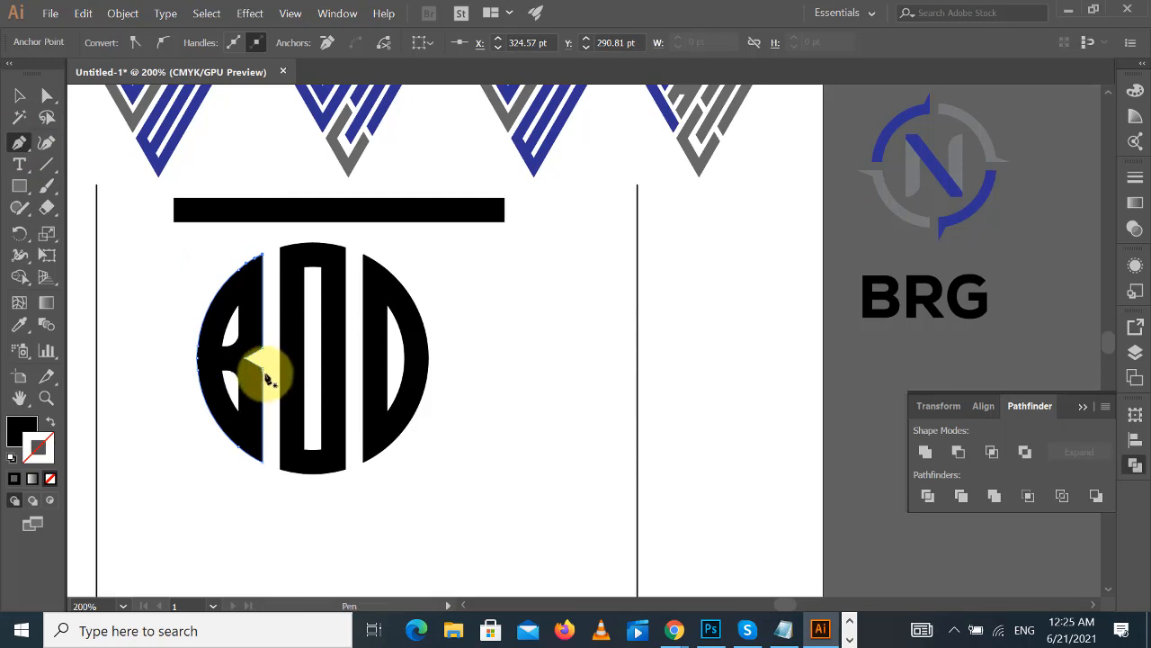
left_click(264, 369)
- Round the upper and lower outer corners of the B's notch to form its two bowls
left_click(45, 95)
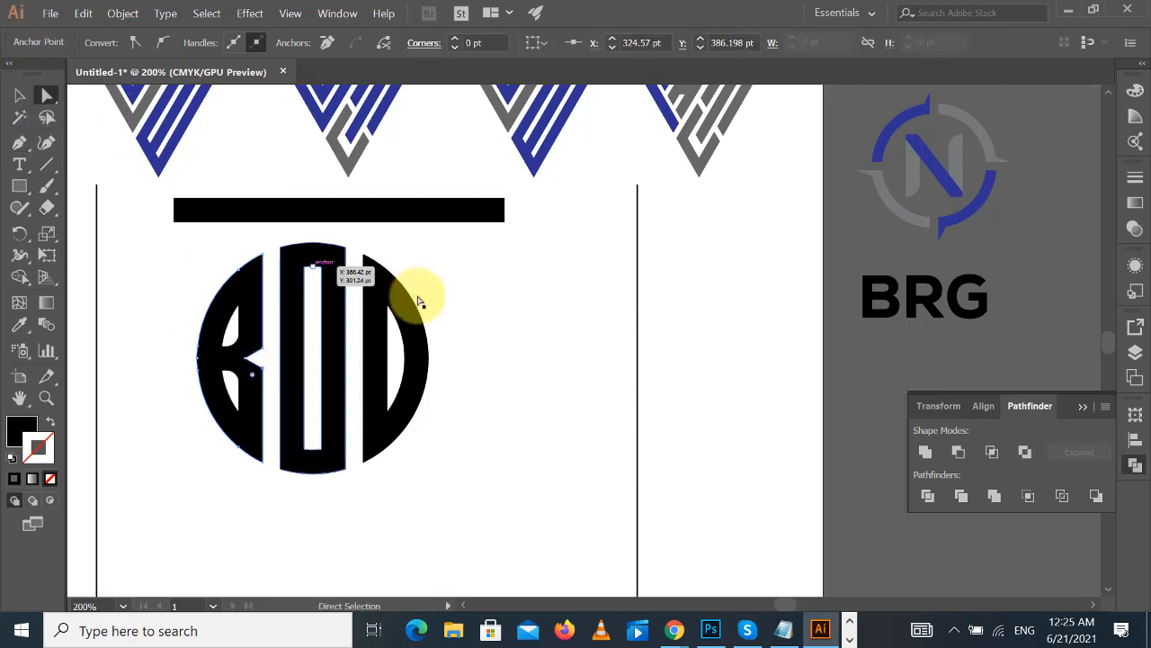
left_click(507, 302)
left_click(264, 354)
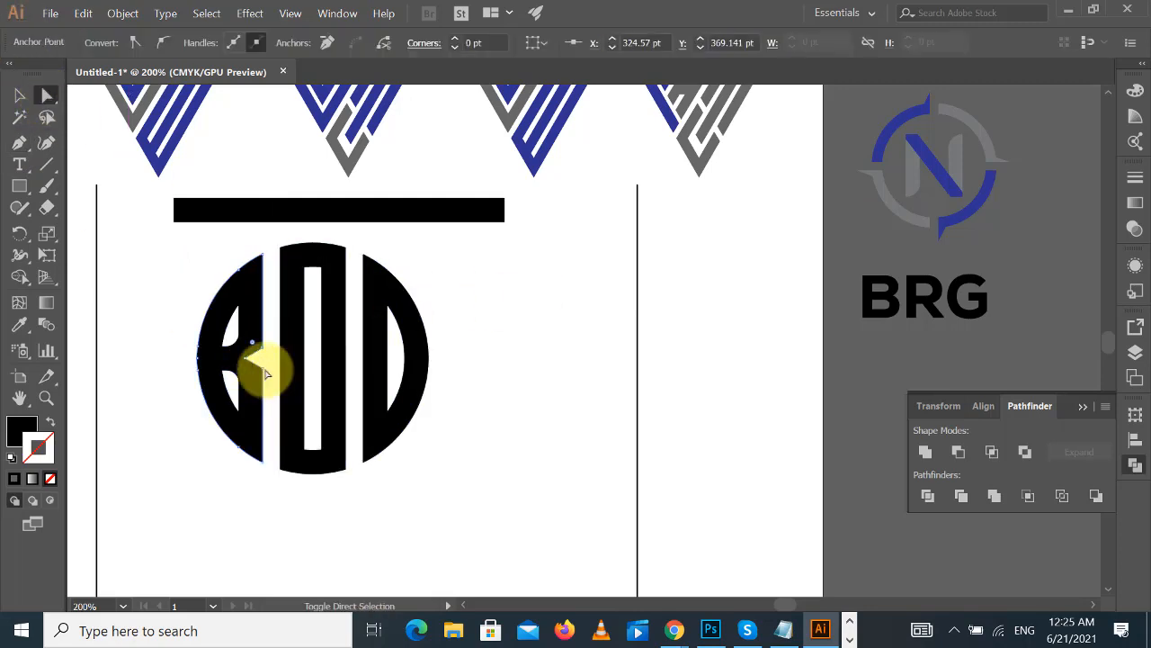
left_click_drag(266, 374, 248, 402)
left_click(505, 346)
left_click_drag(510, 342, 501, 316)
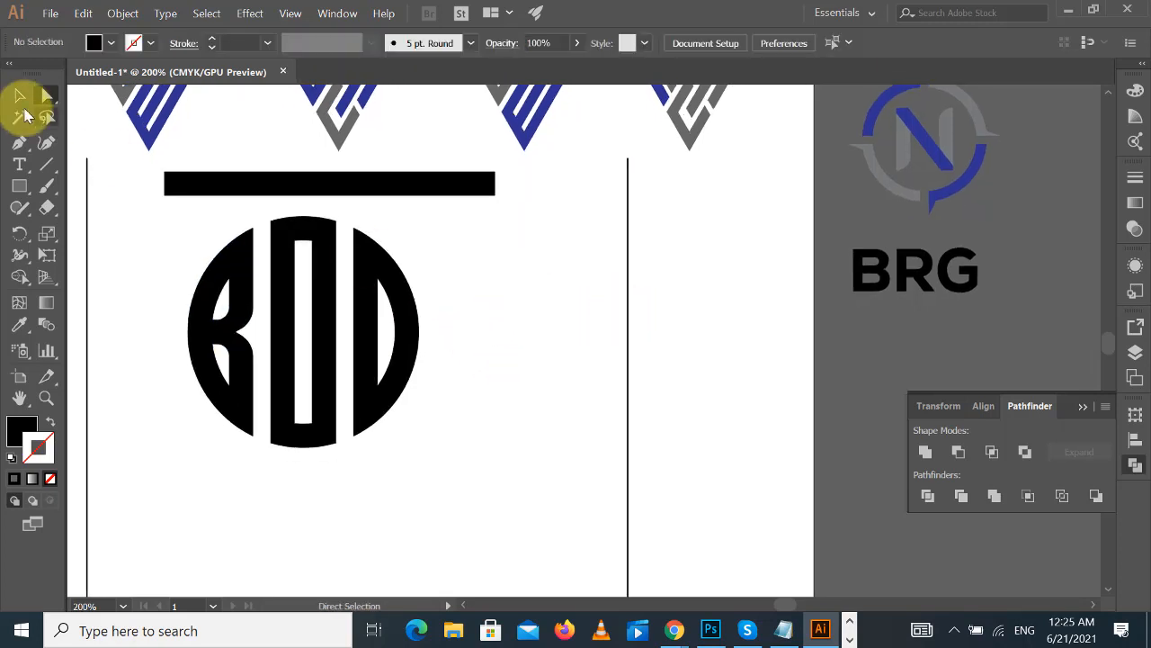
- Lay a copy of the spare horizontal bar diagonally across the middle letter, rotated to slope down to the right
left_click(22, 96)
left_click(278, 234)
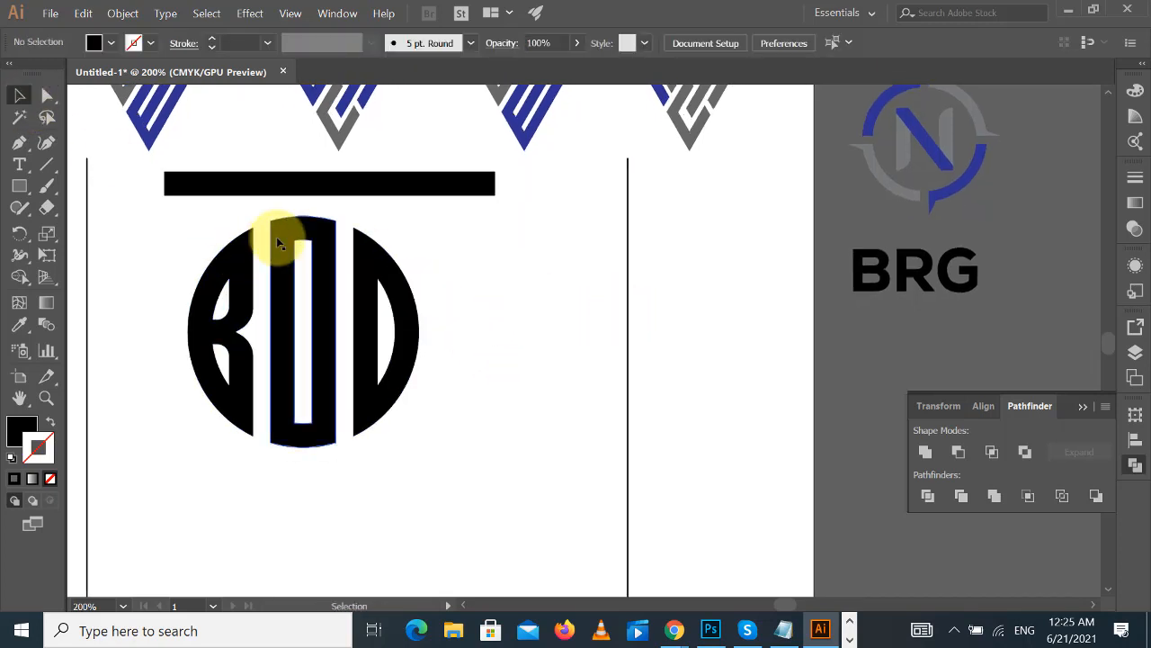
left_click(529, 289)
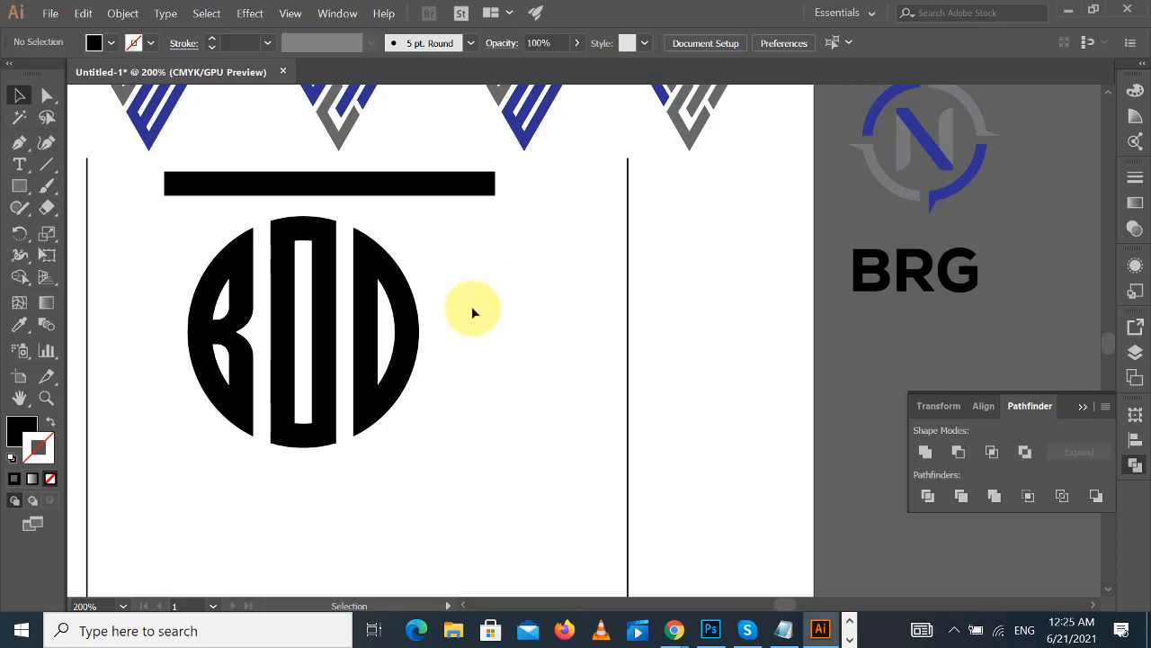
scroll(471, 306, "up", 1)
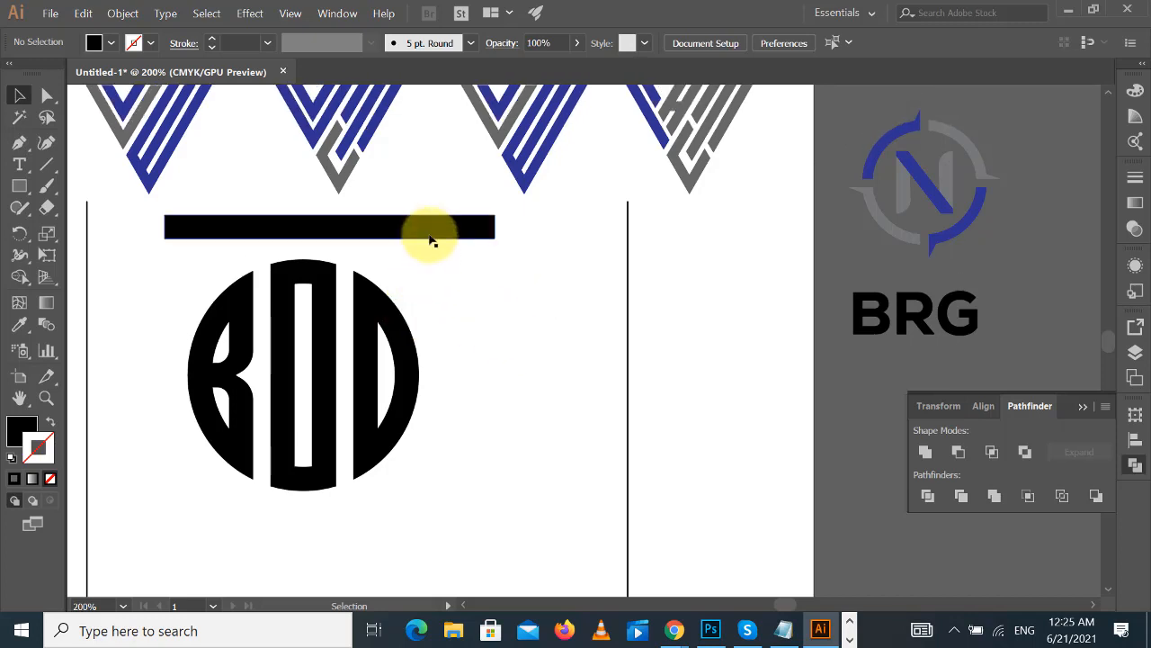
left_click_drag(429, 241, 415, 387)
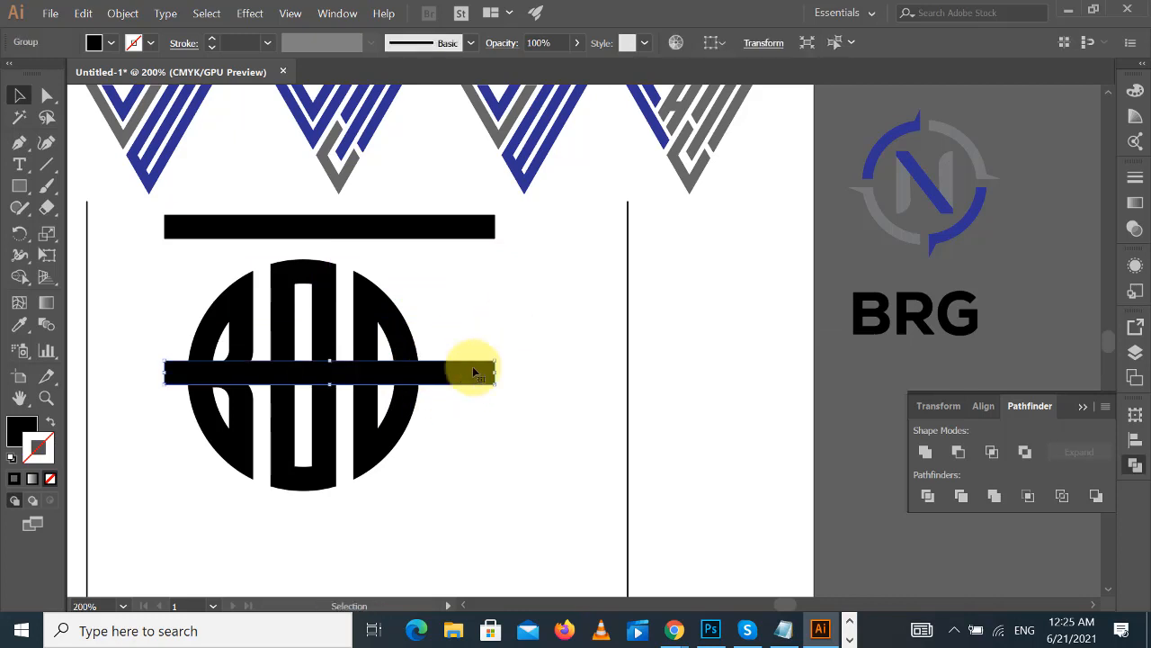
left_click_drag(497, 355, 461, 477)
left_click(552, 360)
left_click_drag(346, 378, 334, 384)
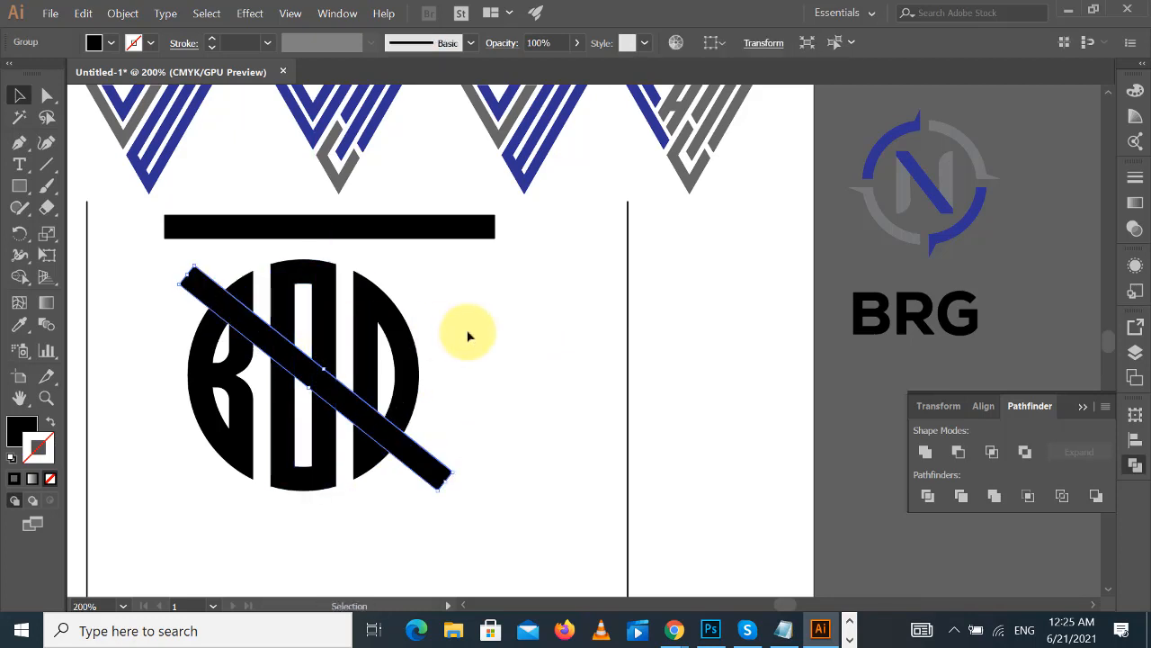
- Trim off both ends of the diagonal bar that extend beyond the middle letter with the Shape Builder tool
left_click(276, 355, "shift")
left_click(20, 277)
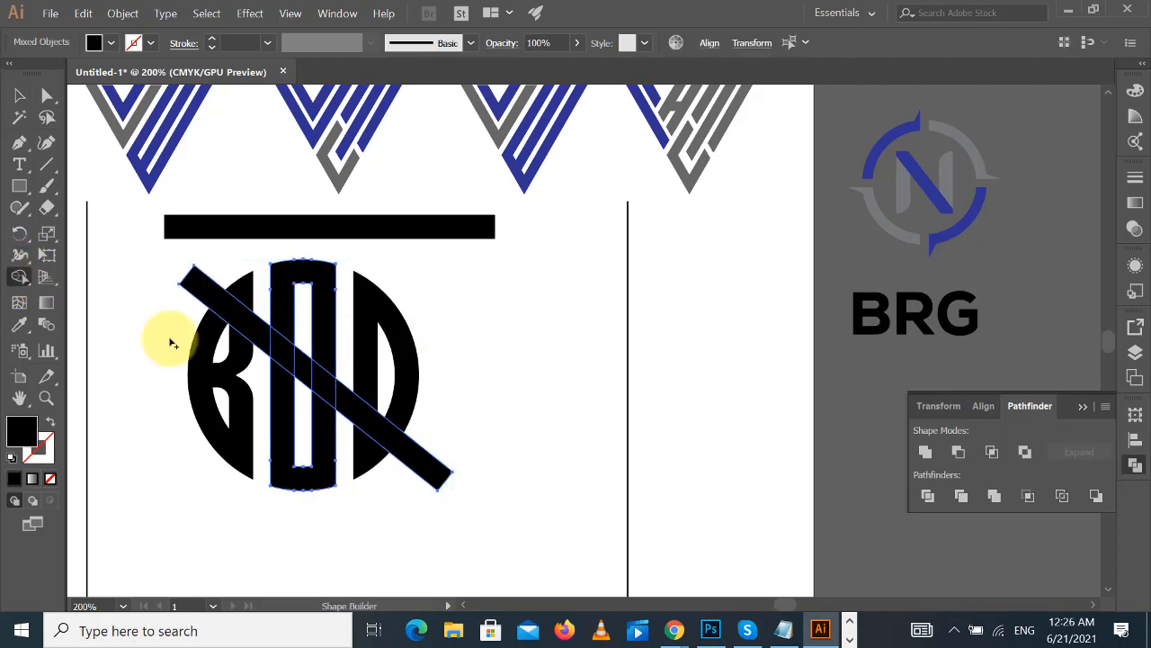
left_click(365, 417, "alt")
left_click(256, 337, "alt")
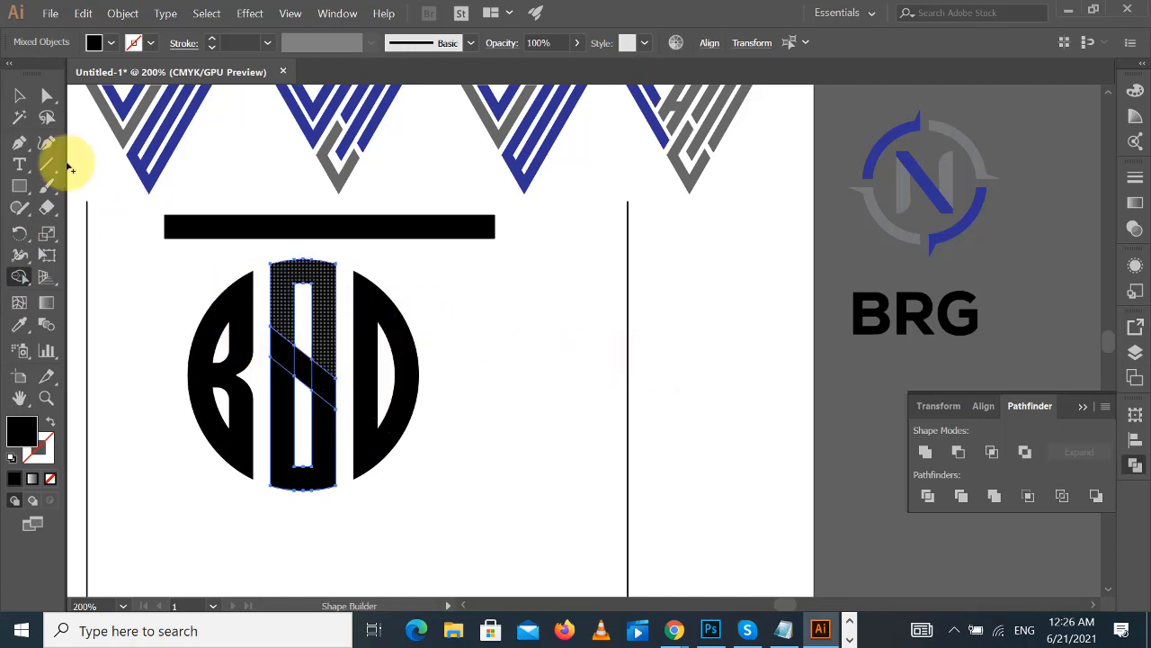
- Raise the lower right corner of the middle letter's upper part to open a small wedge above the diagonal
left_click(47, 96)
left_click(458, 327)
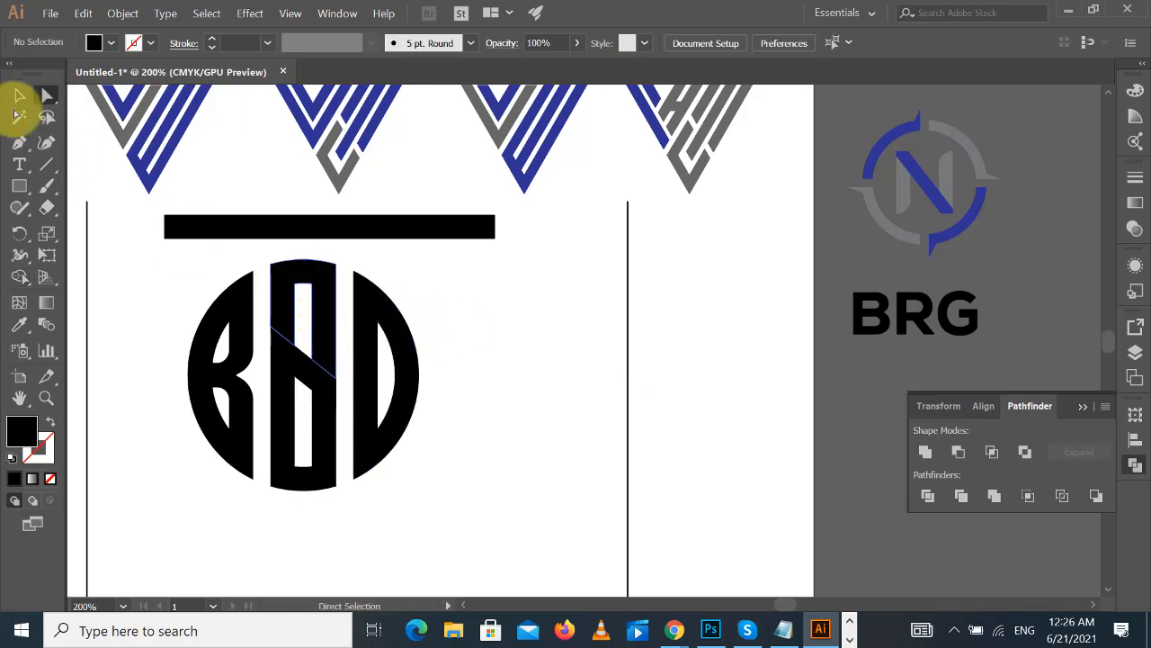
left_click(335, 376)
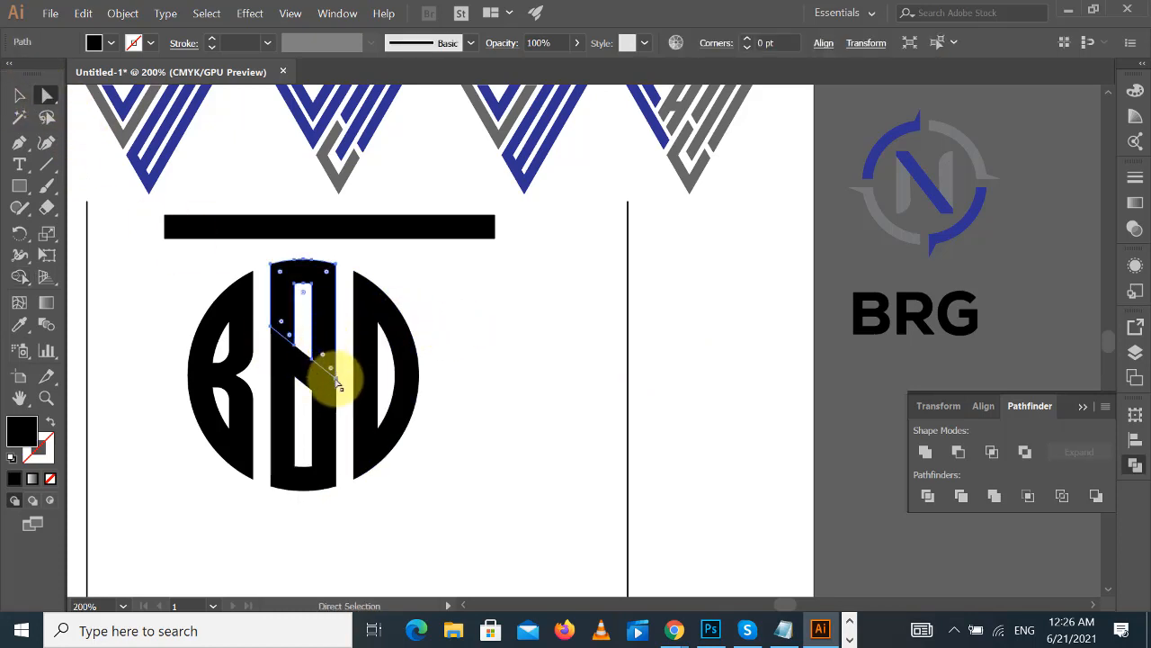
left_click_drag(337, 384, 336, 366)
left_click(527, 324)
- Merge all pieces of the middle letter into one shape with the Unite shape mode
left_click(20, 95)
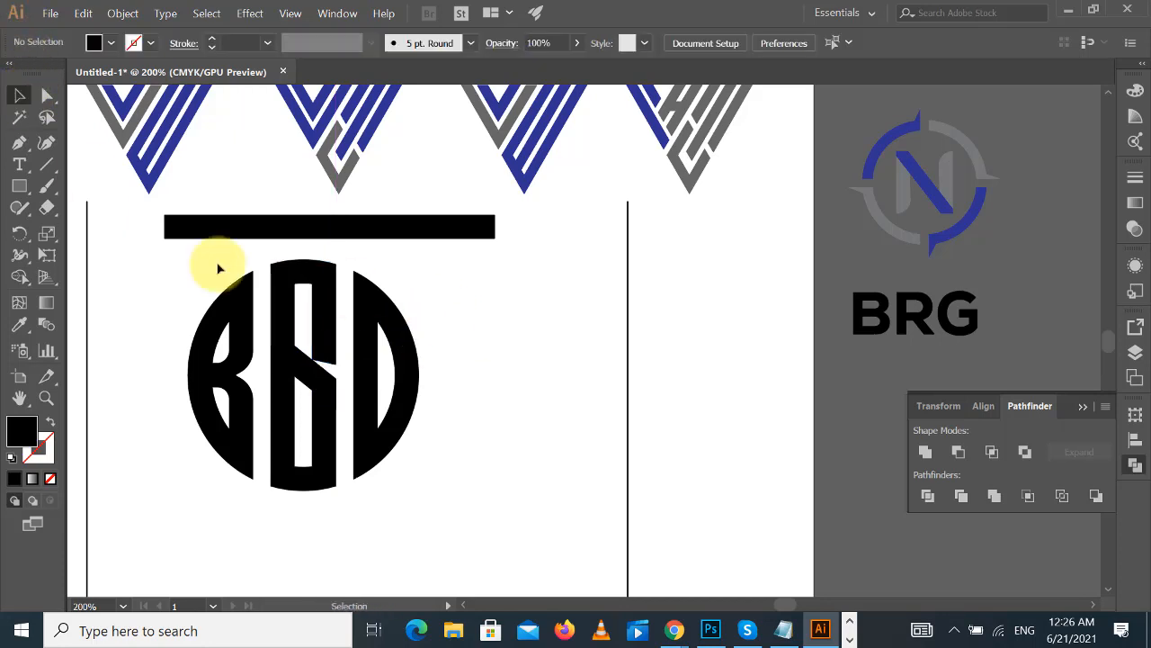
scroll(489, 334, "down", 1)
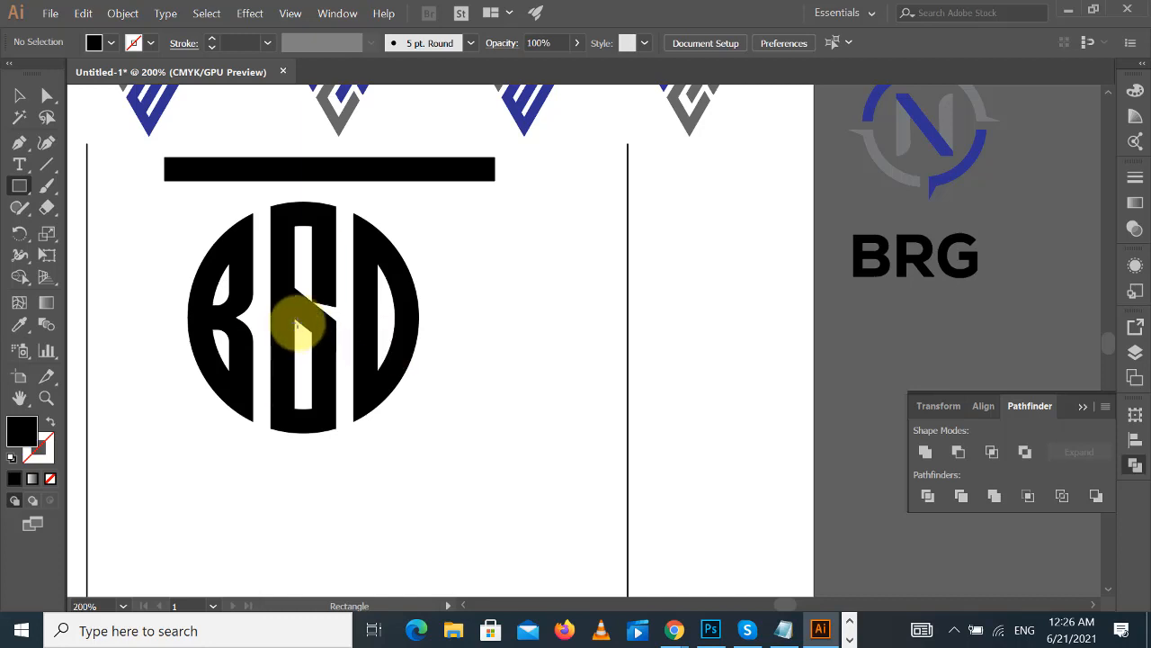
left_click(19, 95)
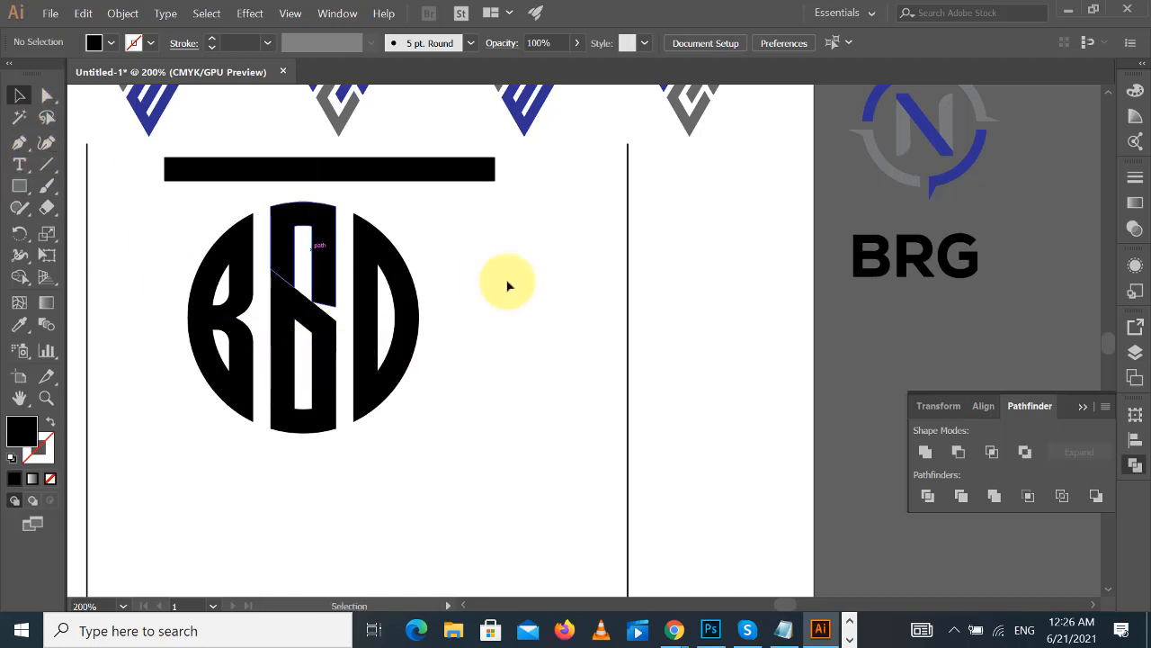
left_click_drag(280, 269, 333, 436)
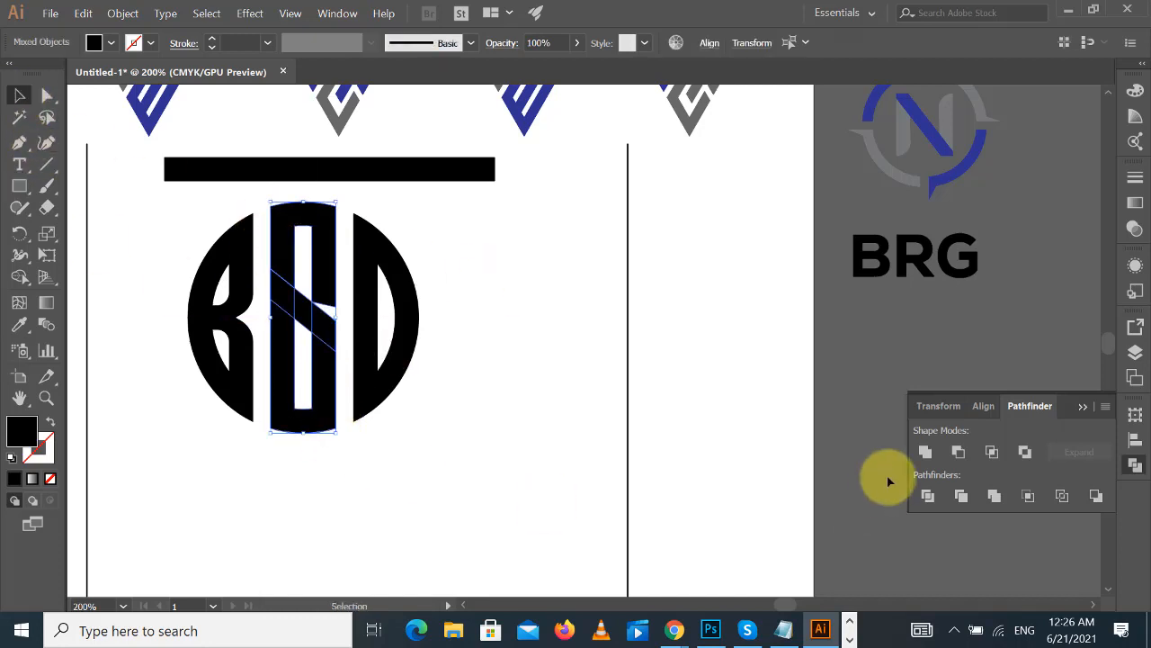
left_click(924, 451)
left_click(637, 385)
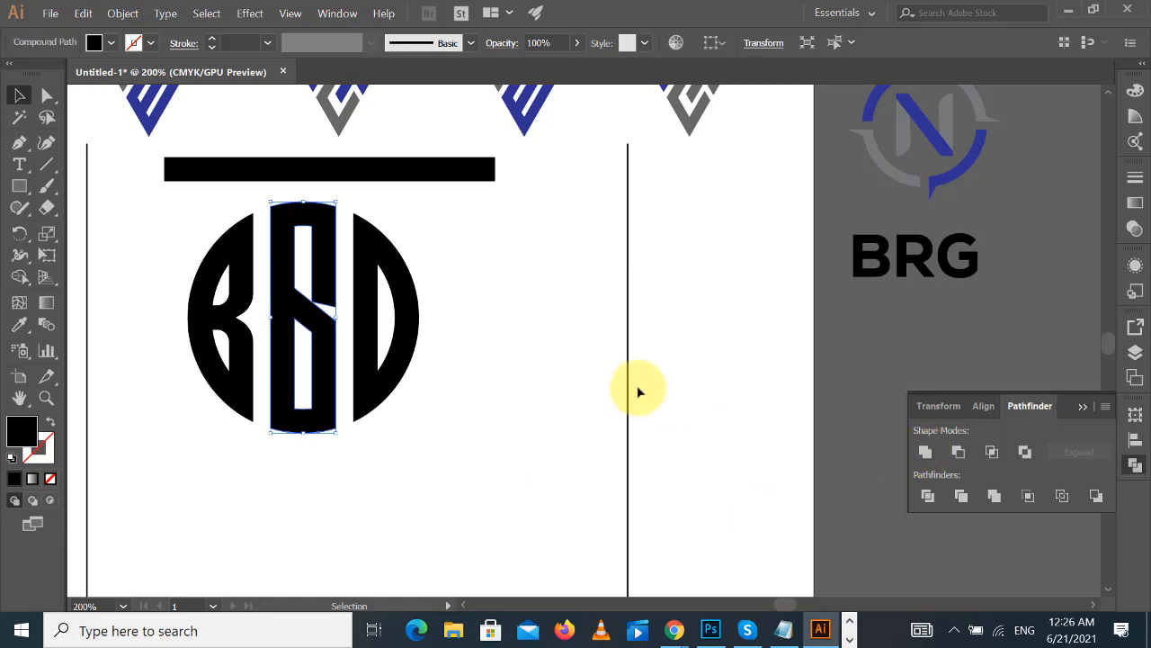
- Extend the middle letter's lower counter straight down past its base and remove the protruding black block, leaving two open legs
left_click(45, 95)
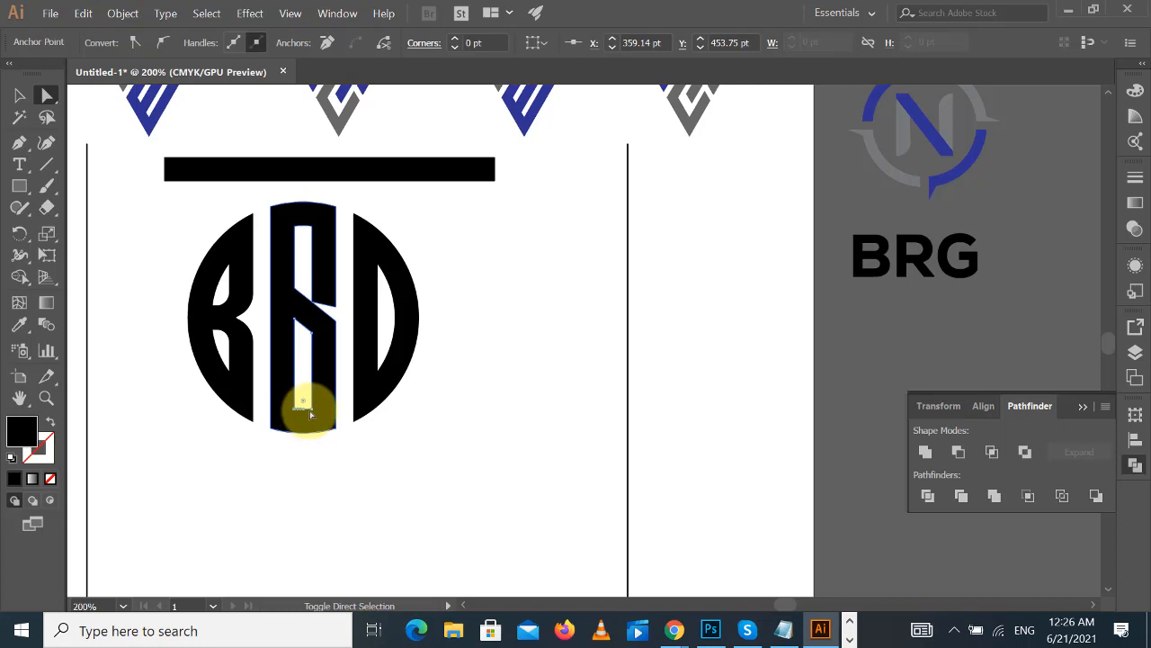
left_click_drag(310, 410, 309, 468)
left_click(304, 417)
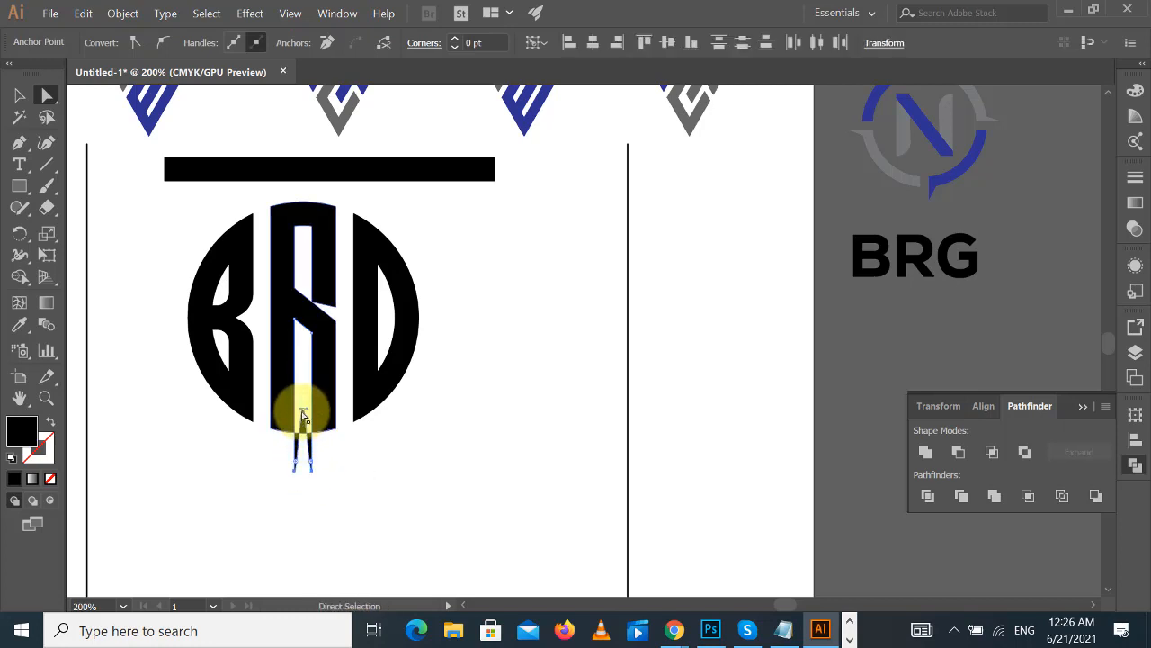
left_click_drag(304, 414, 303, 469)
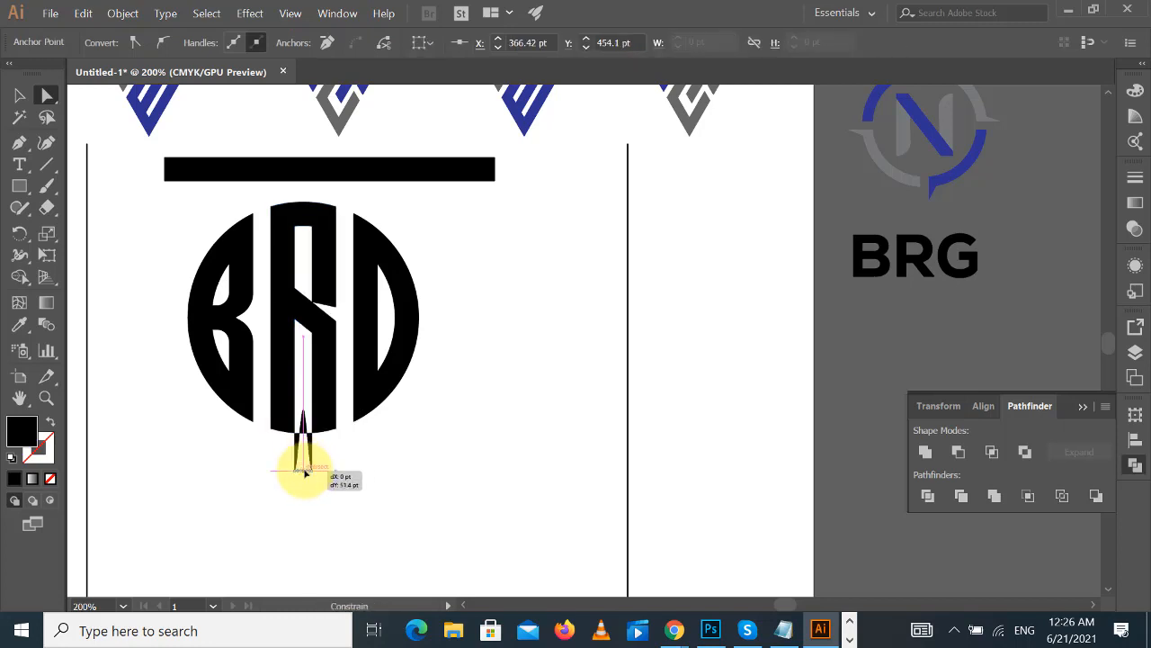
left_click(678, 465)
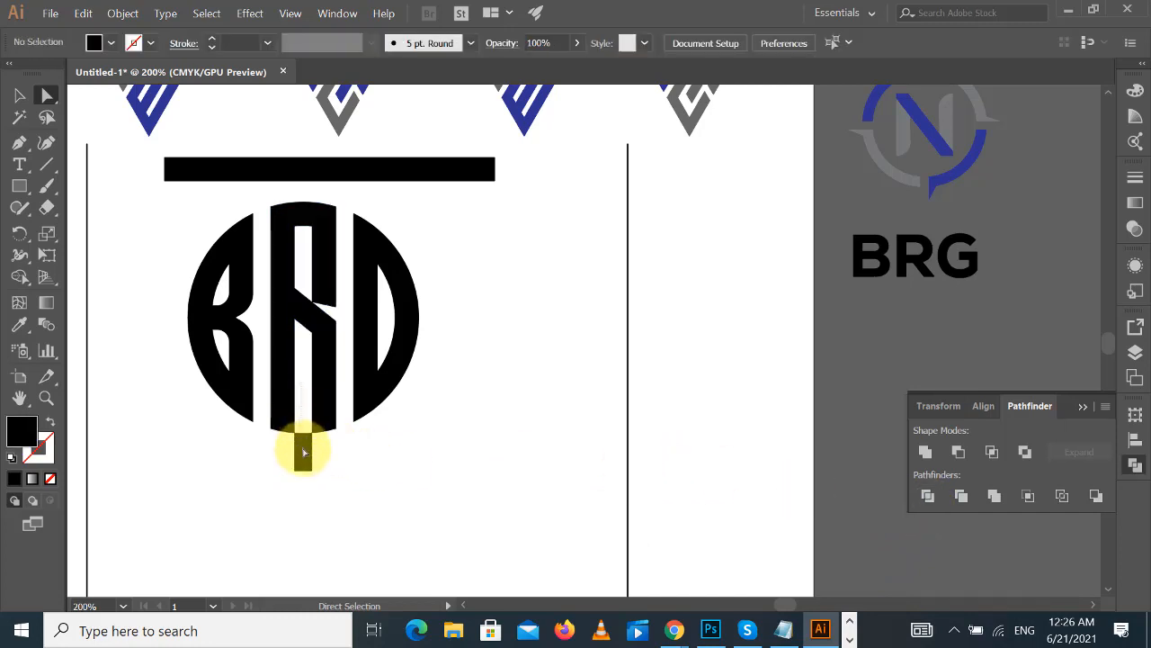
key("ctrl+z")
key("ctrl+z")
key("ctrl+z")
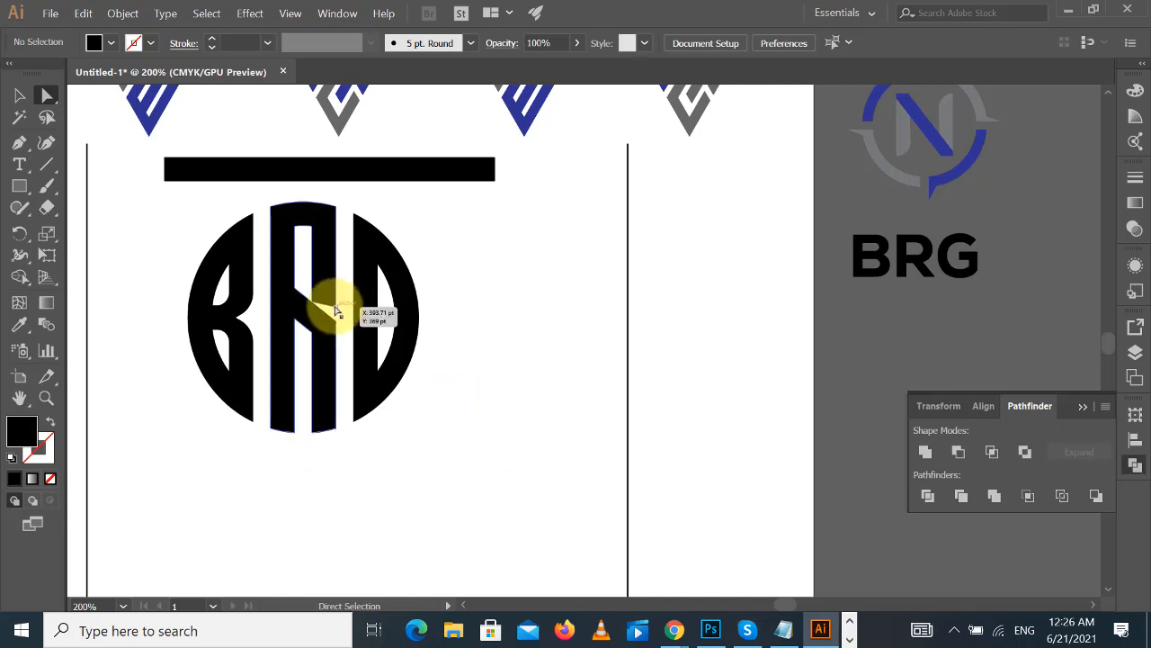
- Round the two outer corners of the R's wedge notch, the lower one with a radius of about 20 pt
left_click(338, 311)
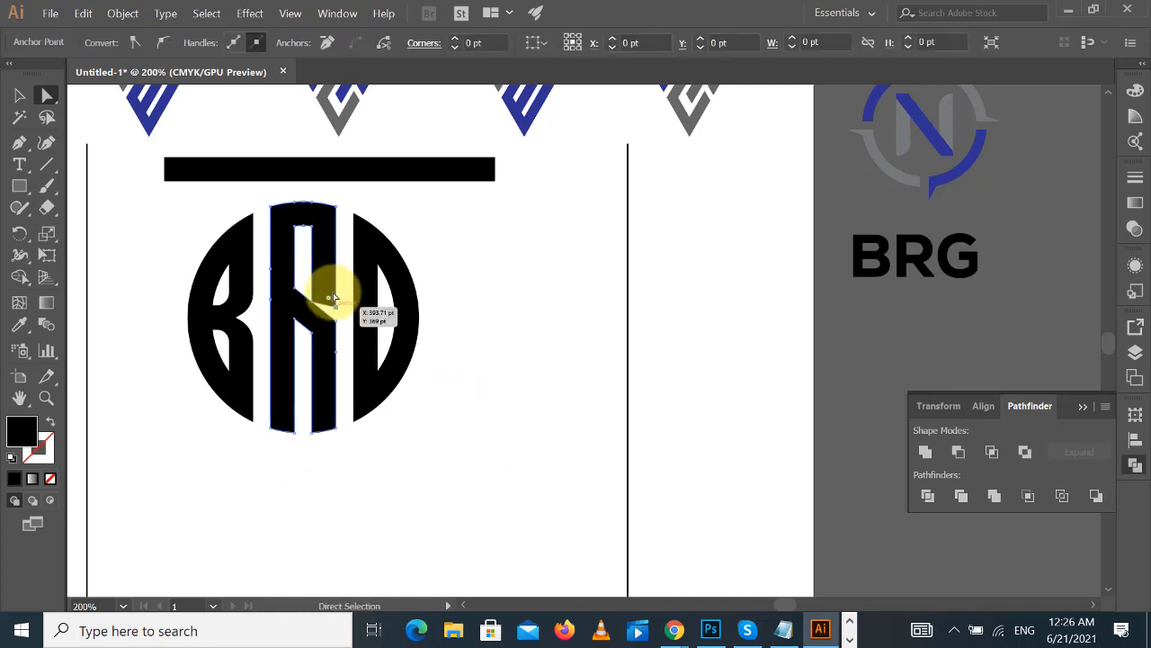
left_click(503, 306)
left_click(336, 326)
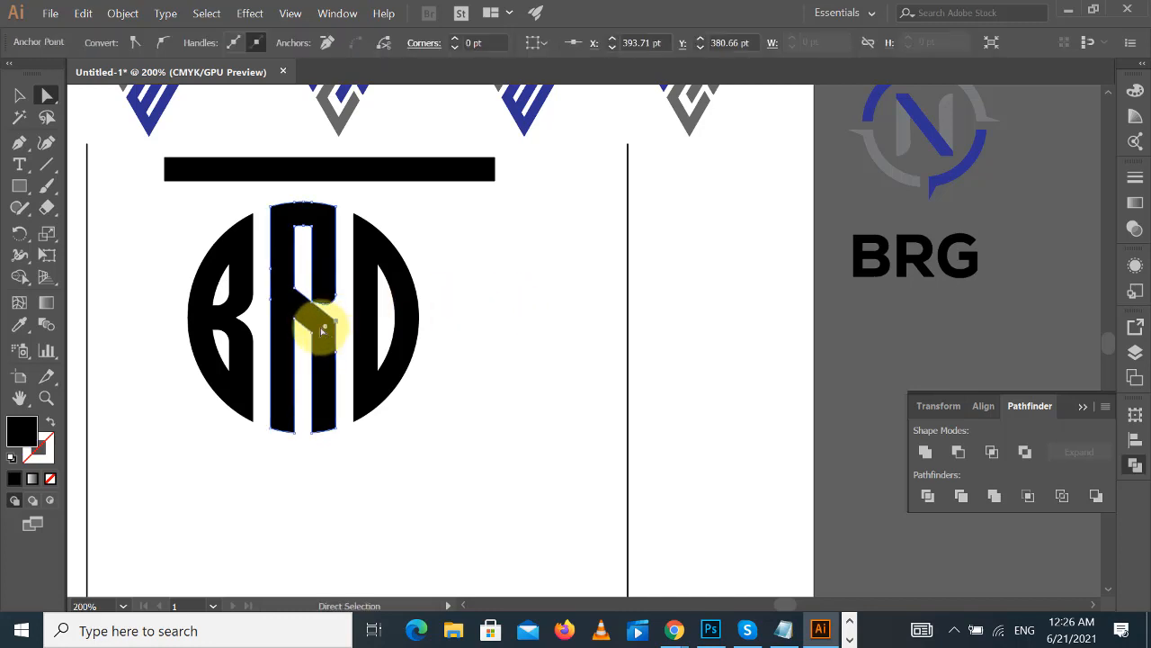
left_click_drag(327, 329, 297, 361)
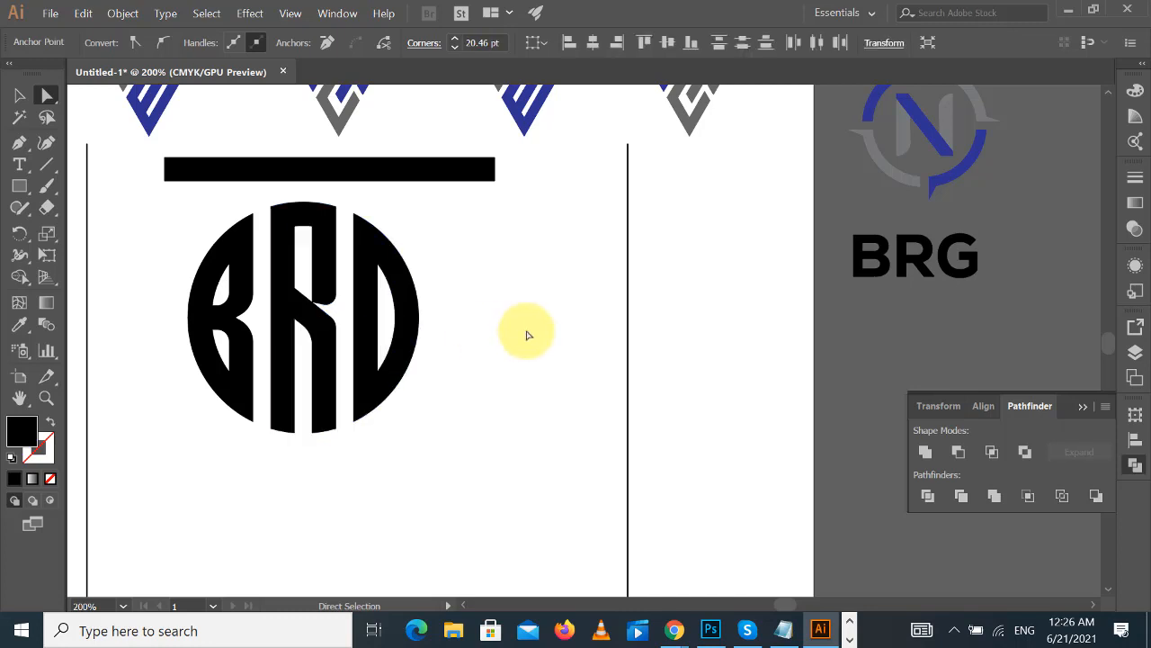
left_click(527, 329)
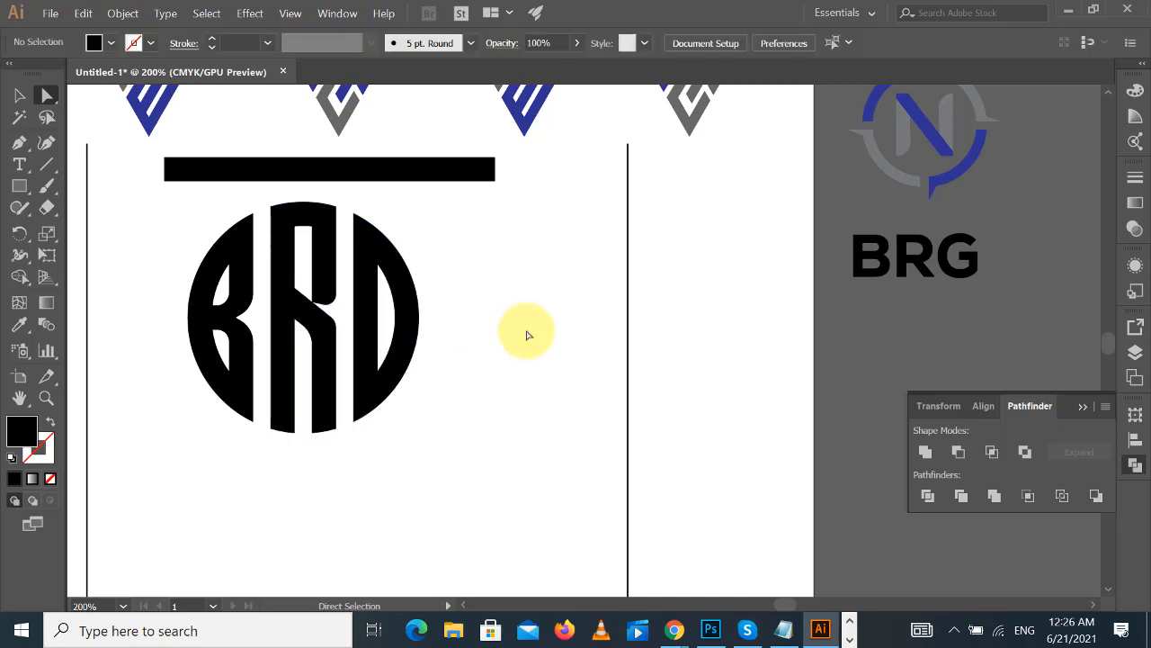
left_click(332, 344)
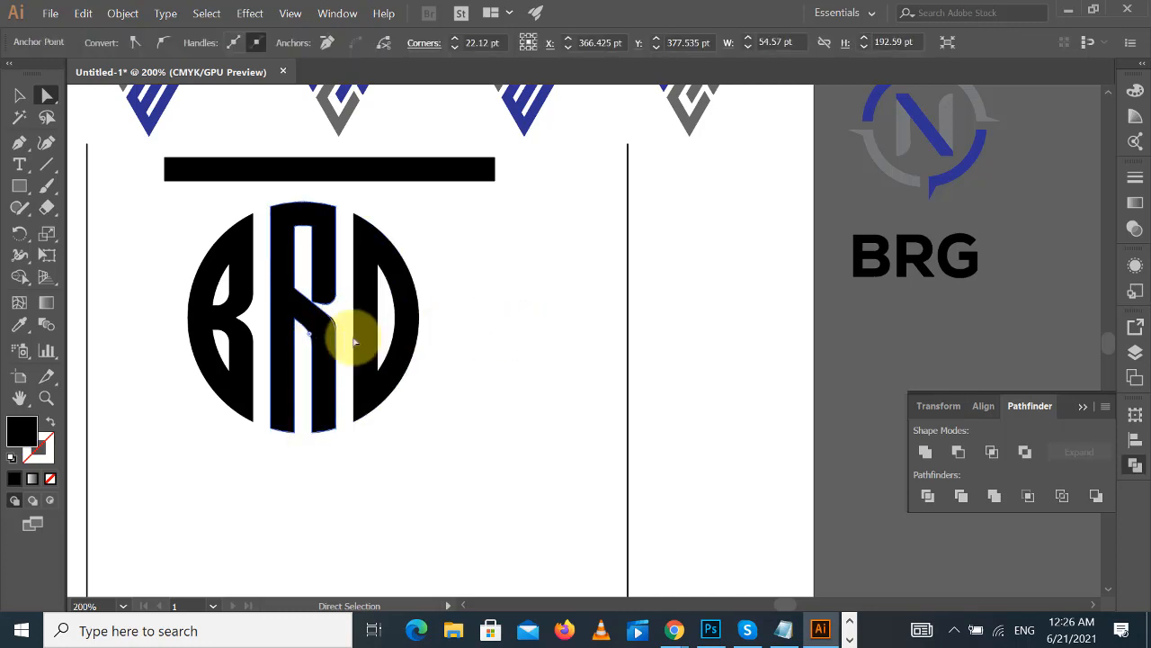
left_click(502, 308)
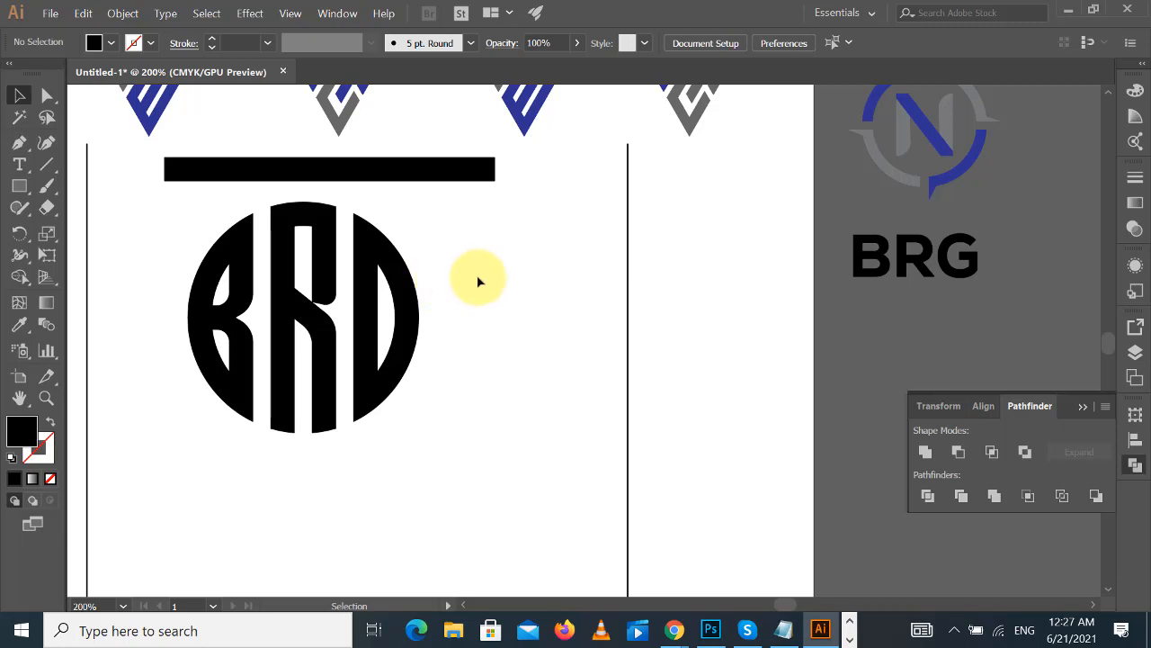
left_click_drag(162, 231, 447, 411)
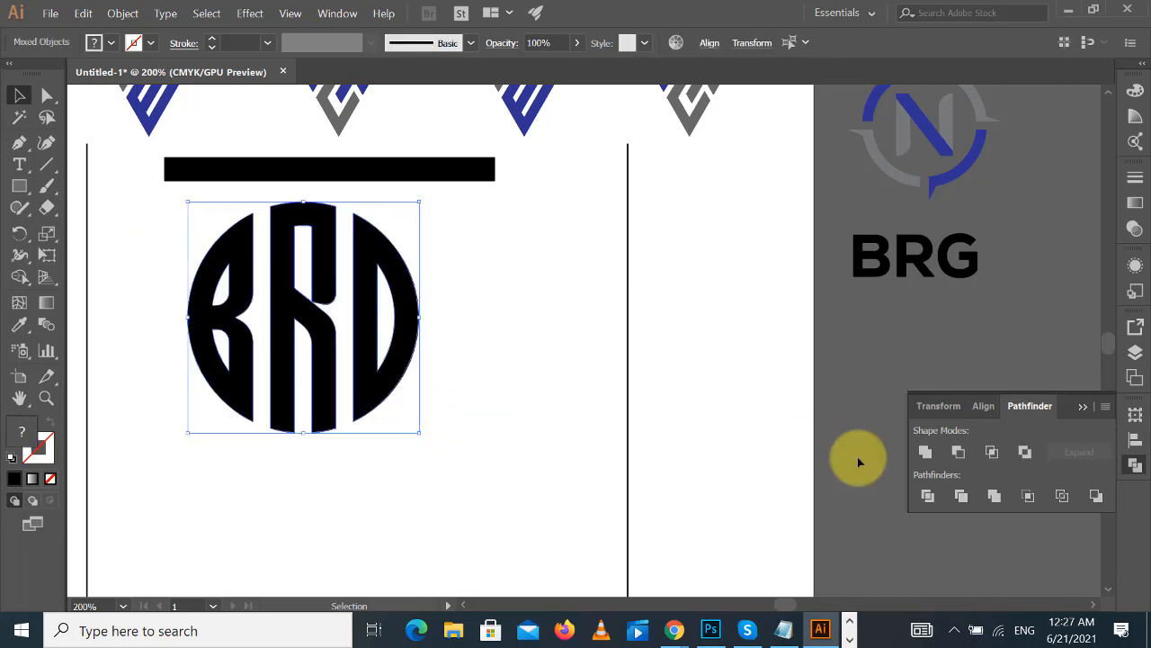
left_click(771, 438)
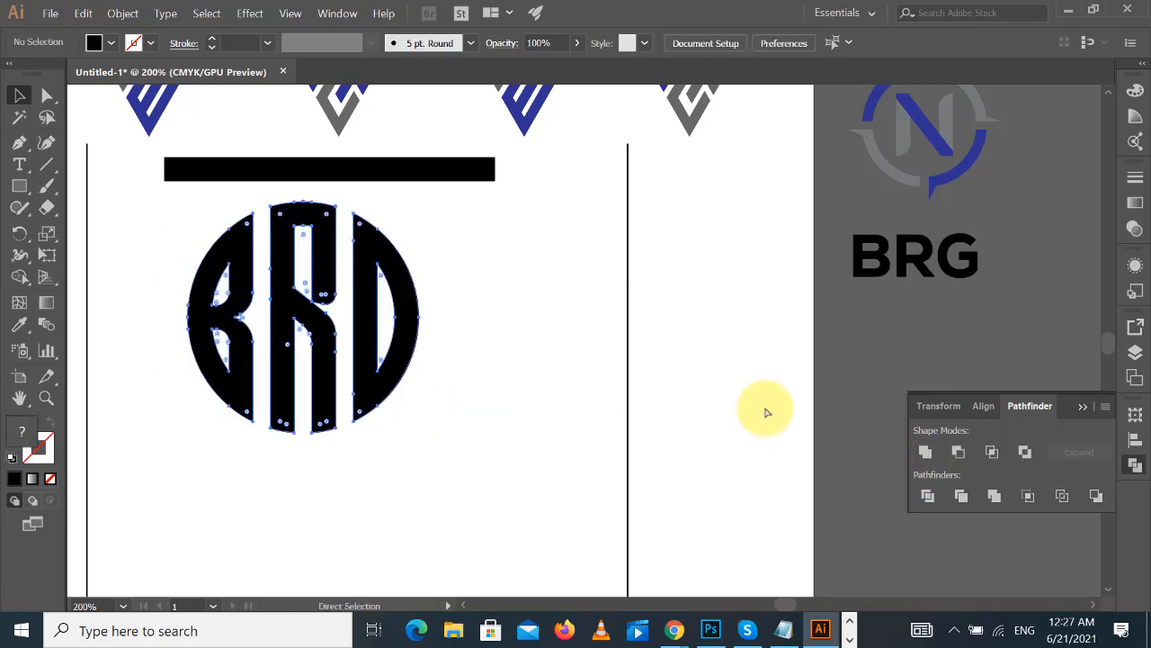
- Draw a sample line without fill or stroke, select all matching stray paths with the Magic Wand, and delete them
left_click(48, 166)
left_click_drag(451, 242, 531, 304)
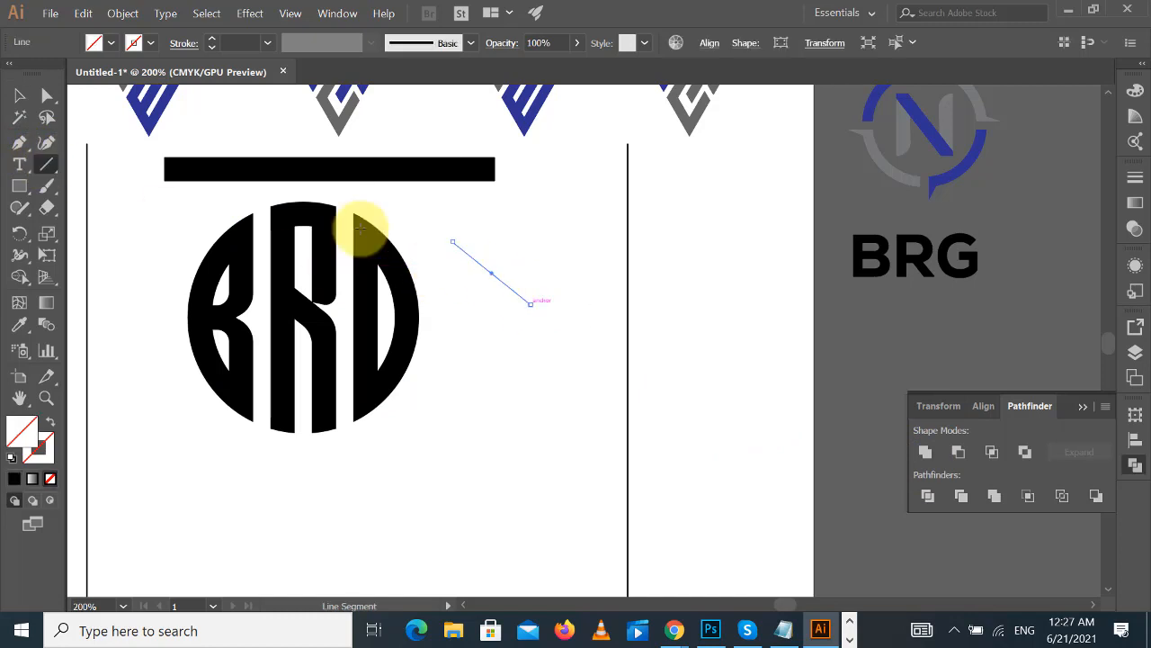
left_click(19, 117)
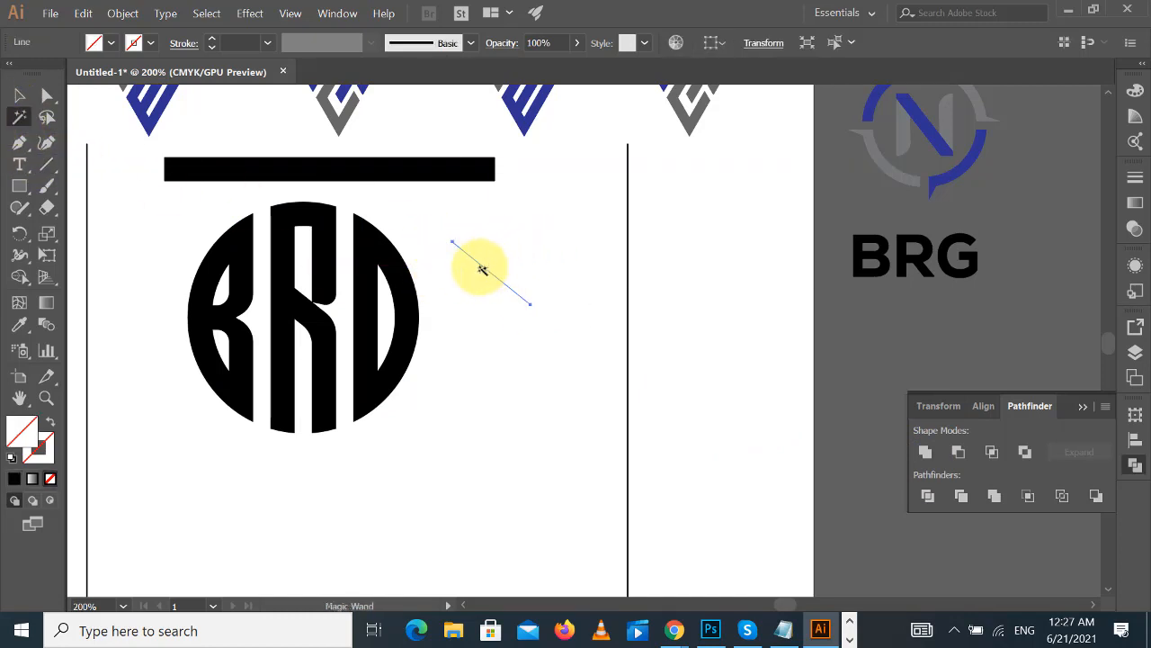
left_click(476, 265)
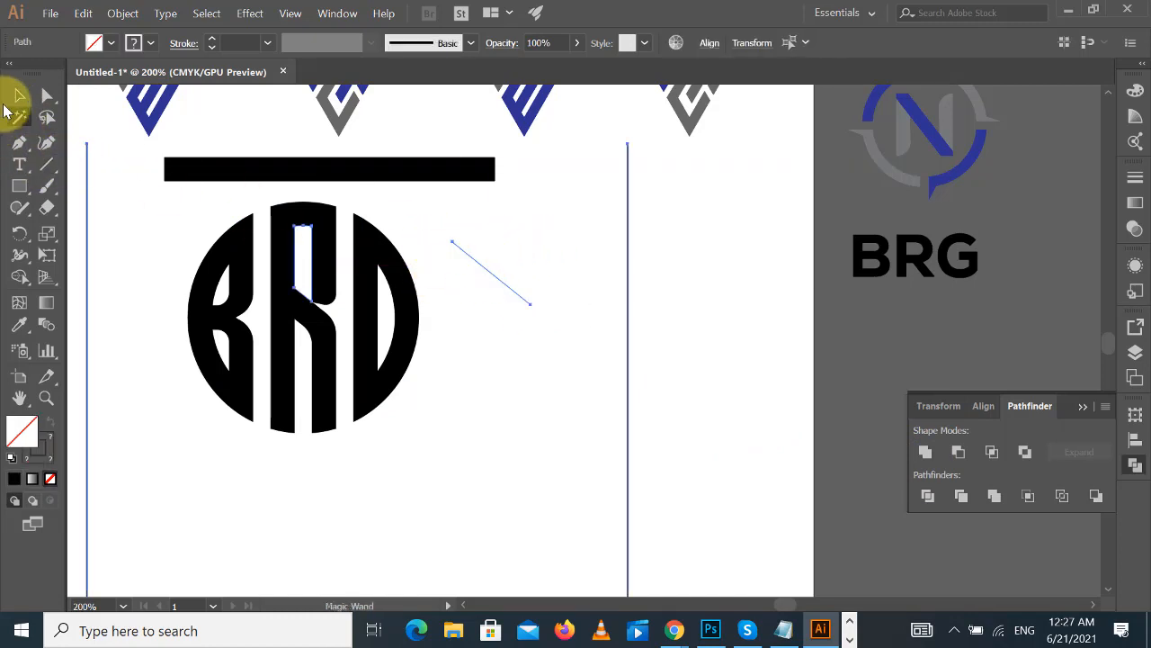
left_click(18, 96)
key("Delete")
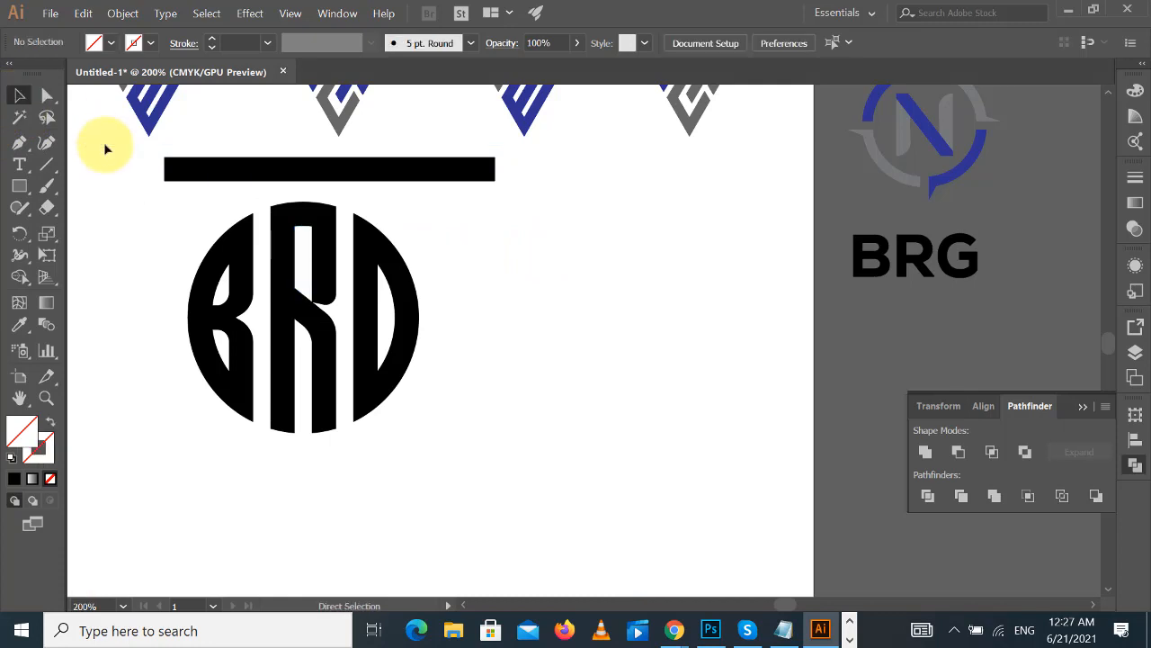
- Merge the pieces of all three monogram letters with the Unite shape mode
key("ctrl+minus")
left_click_drag(586, 339, 491, 360)
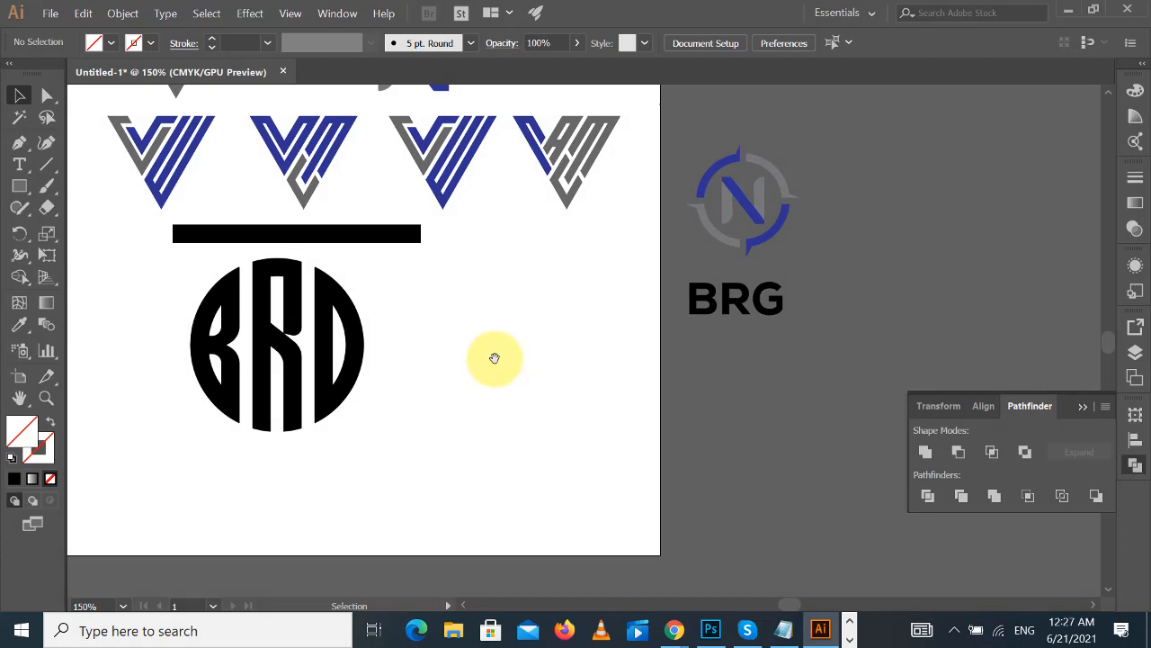
left_click_drag(494, 358, 613, 462)
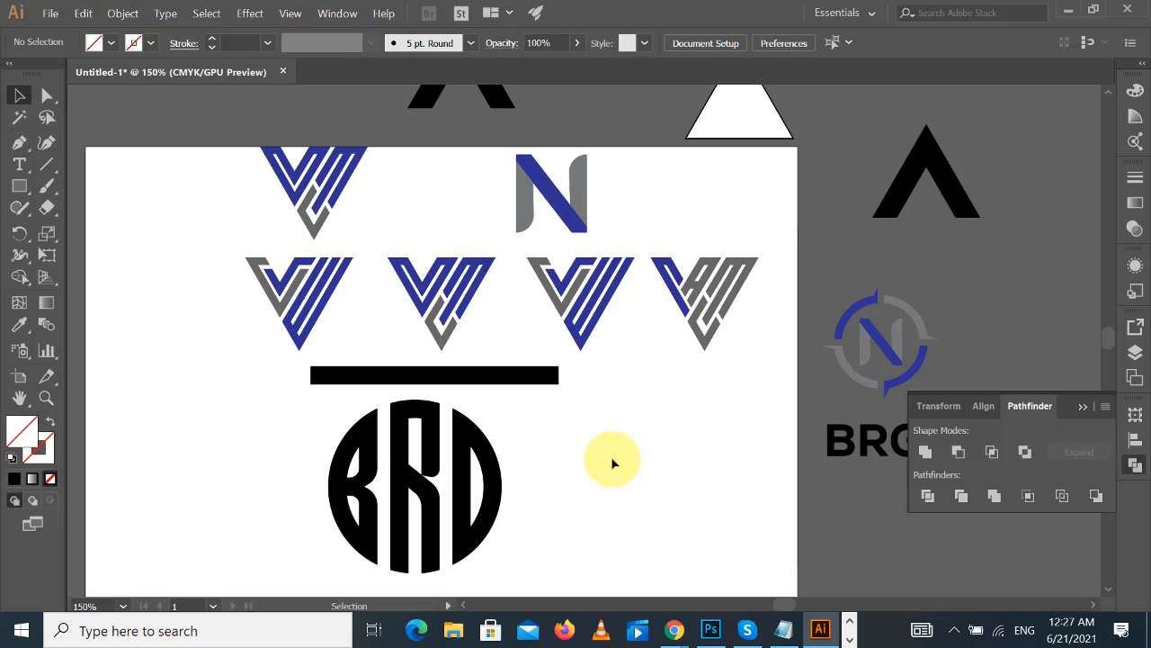
scroll(613, 461, "down", 2)
left_click_drag(304, 397, 536, 484)
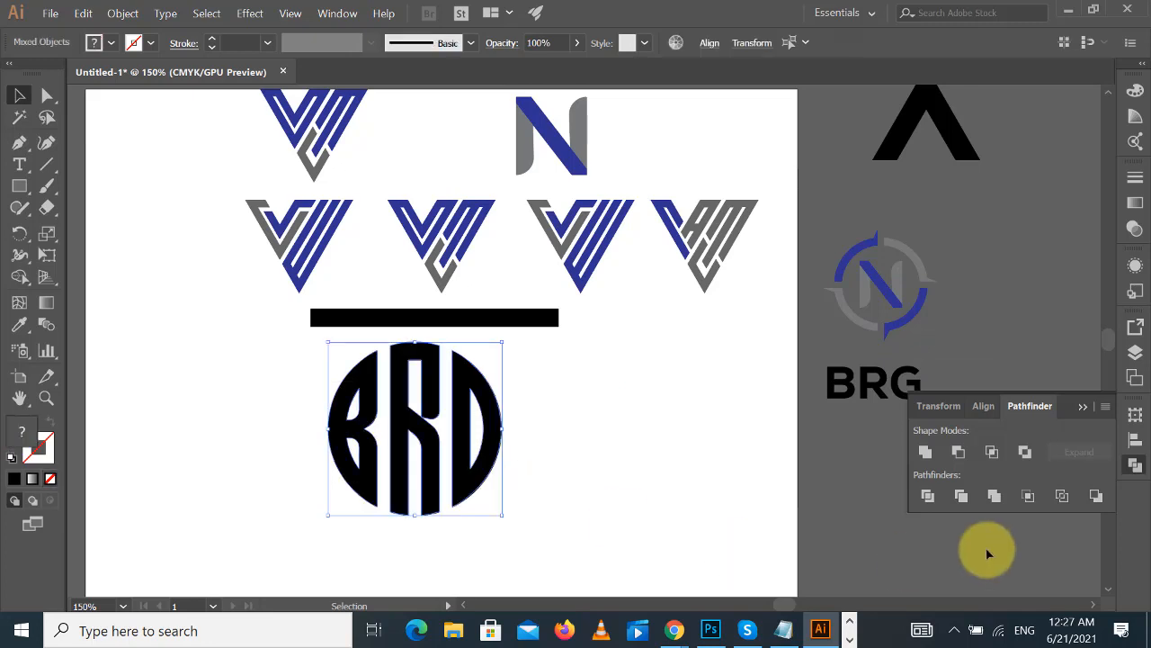
left_click(926, 452)
left_click(617, 461)
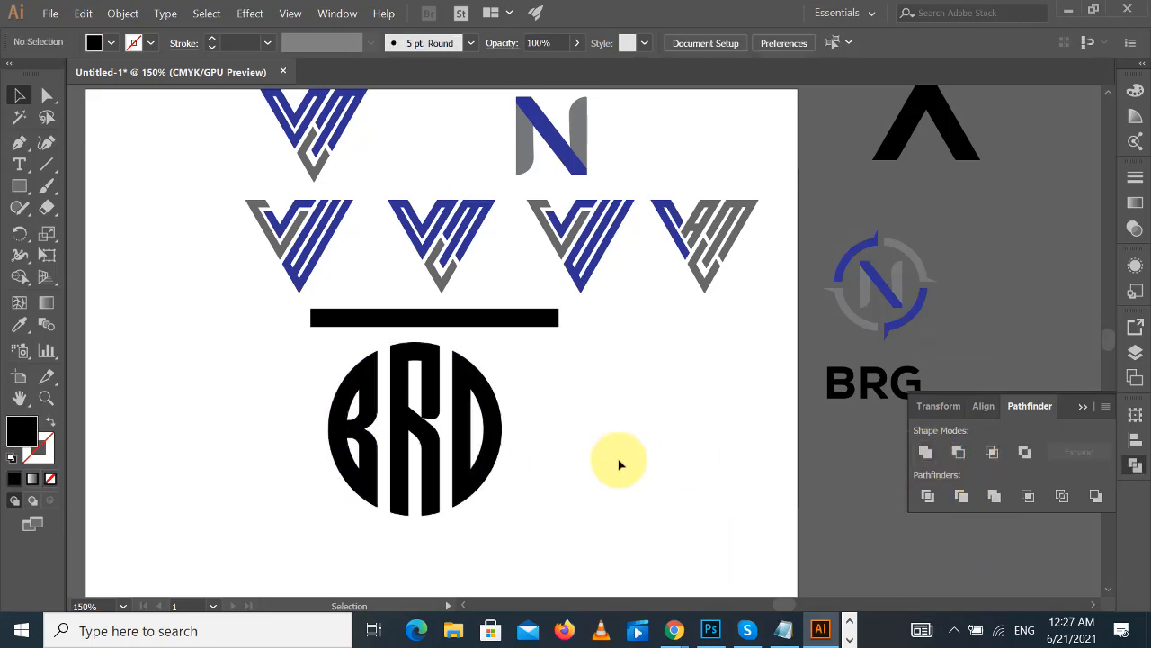
left_click_drag(274, 375, 580, 486)
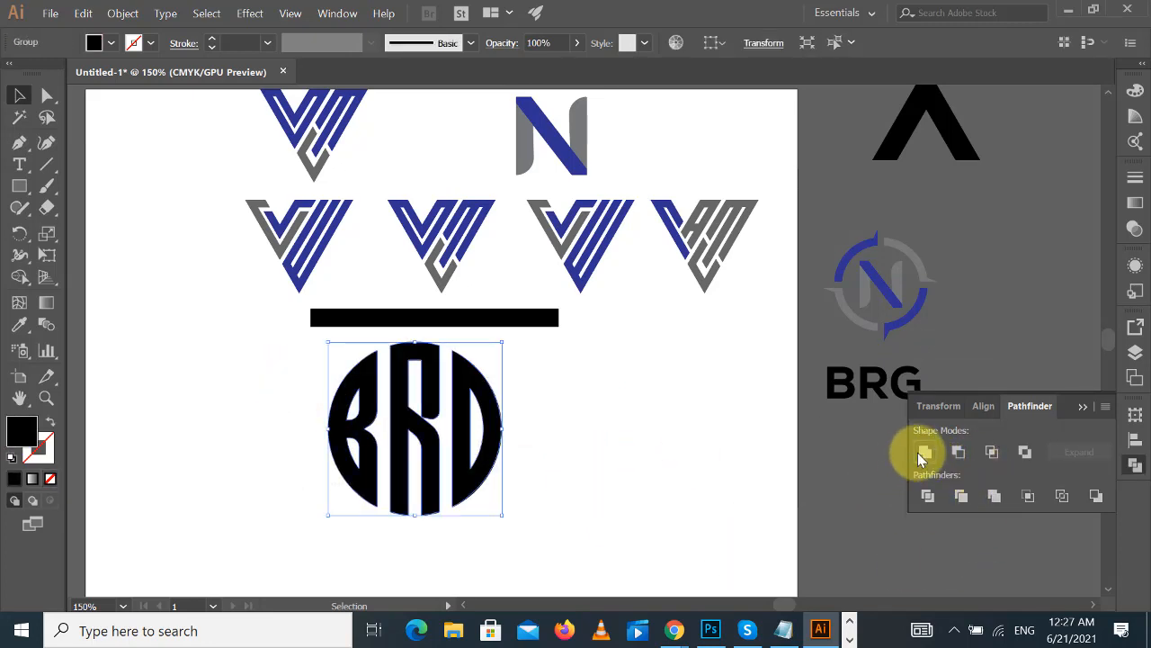
left_click(656, 458)
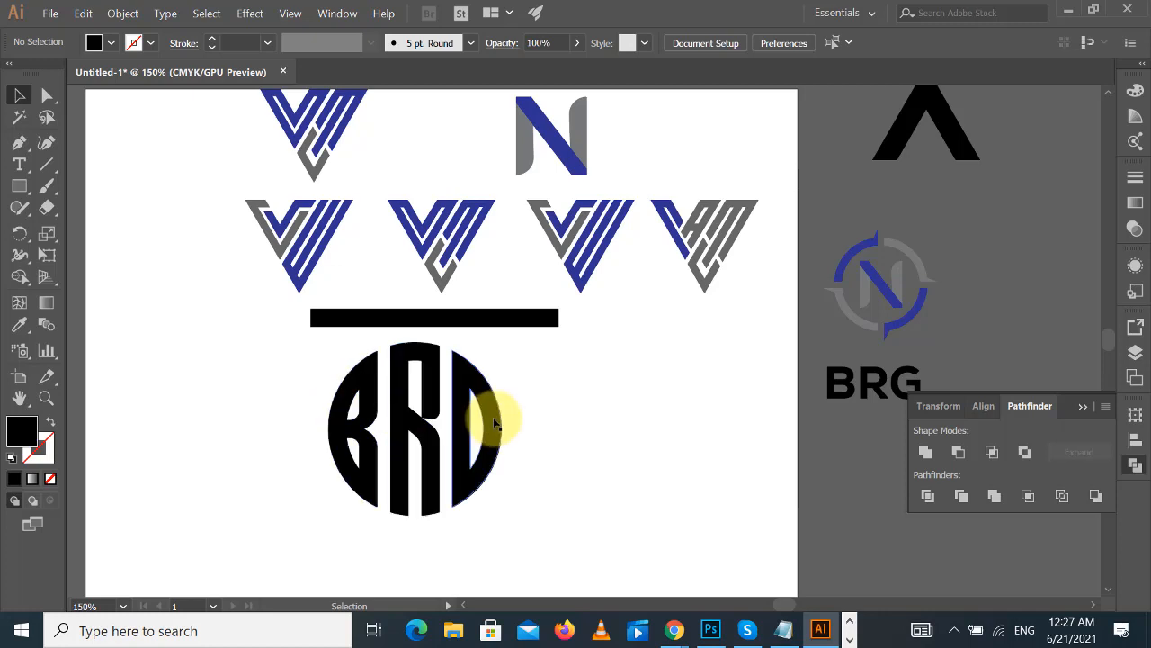
left_click(484, 392)
left_click(624, 399)
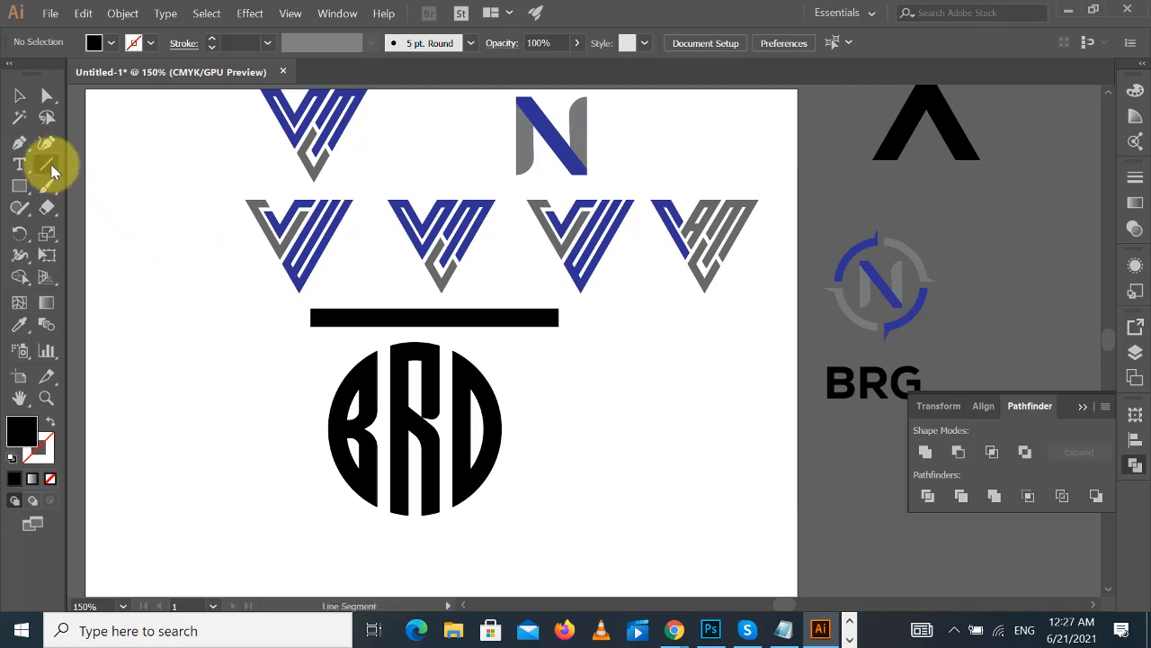
- Draw a horizontal line at mid-height from the third letter's counter past its outer curve, and add two equally spaced copies above it
key("ctrl+plus")
key("ctrl+plus")
left_click_drag(609, 431, 623, 306)
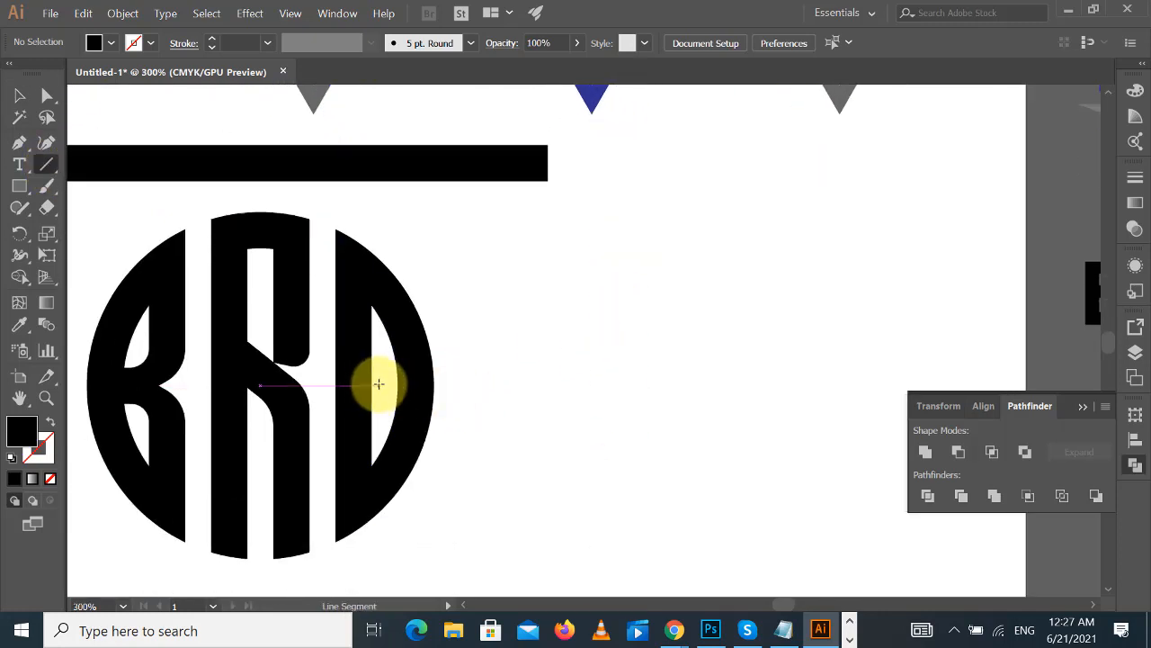
left_click_drag(379, 384, 533, 385)
left_click(20, 97)
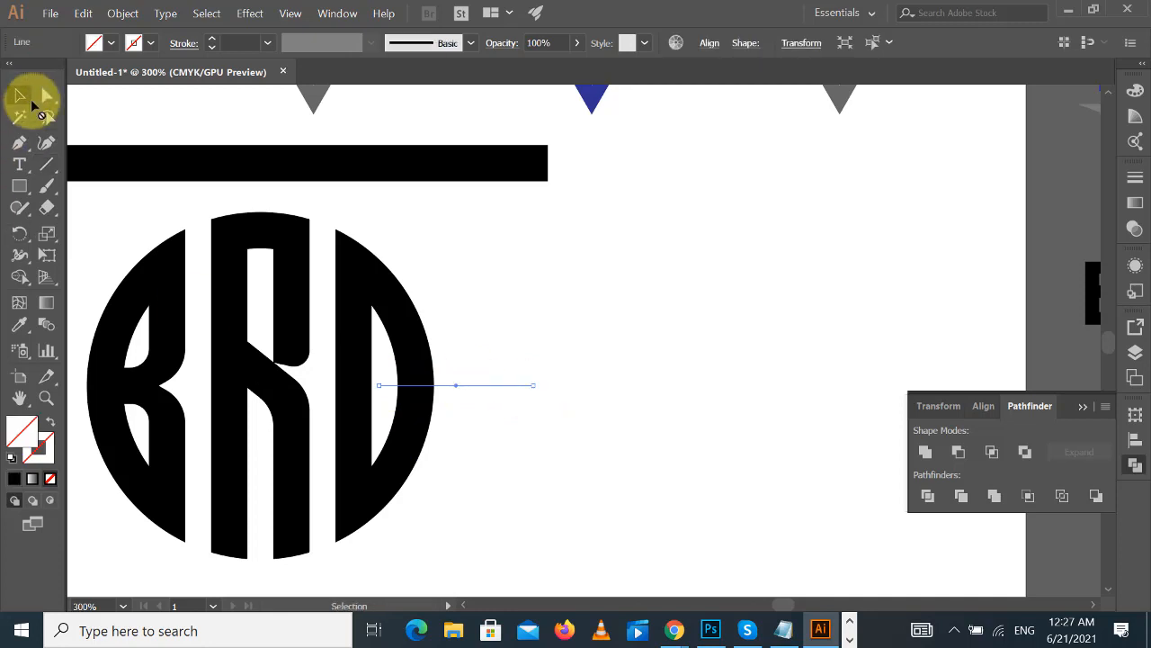
left_click(471, 385)
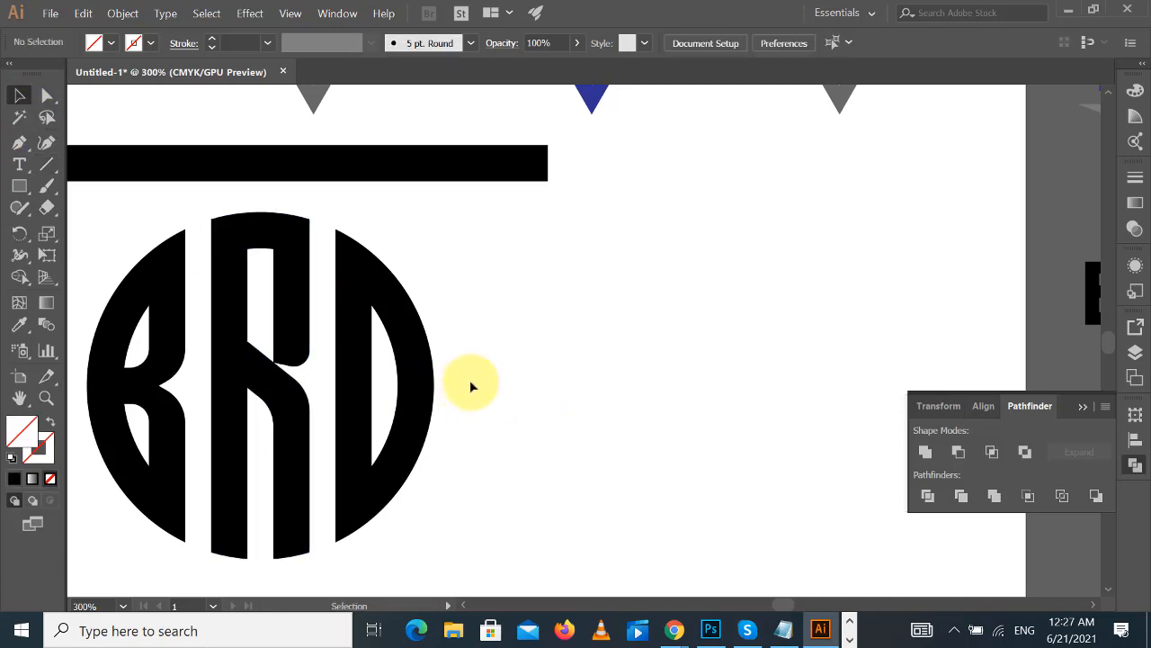
left_click_drag(473, 387, 468, 377)
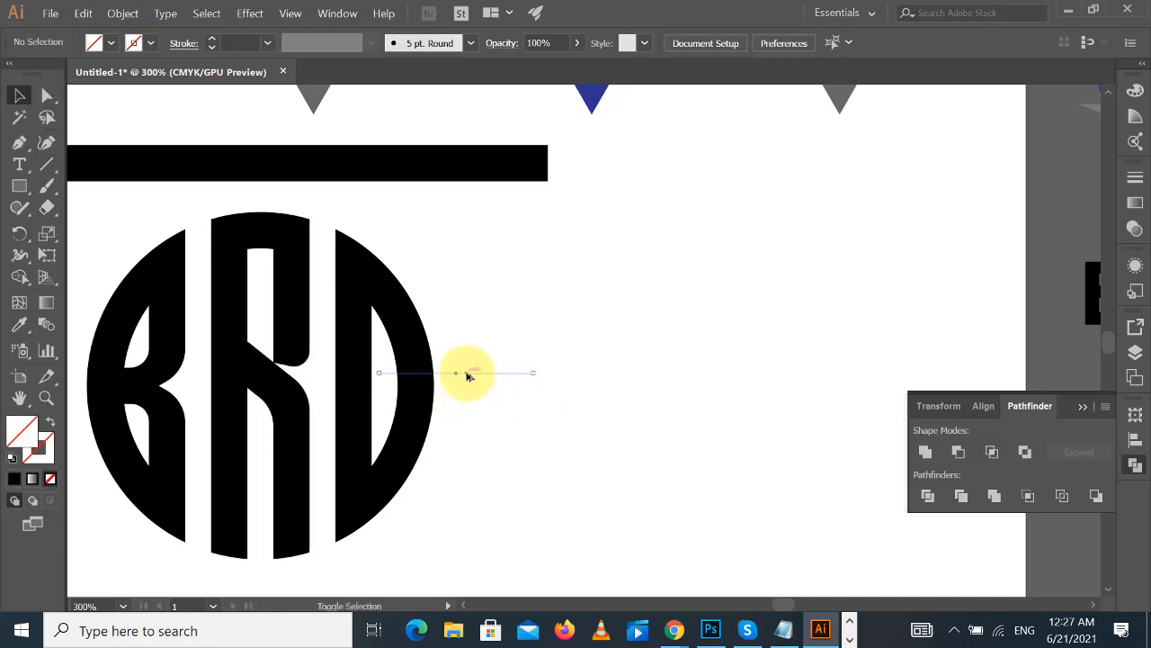
key("ctrl+d")
left_click(538, 334)
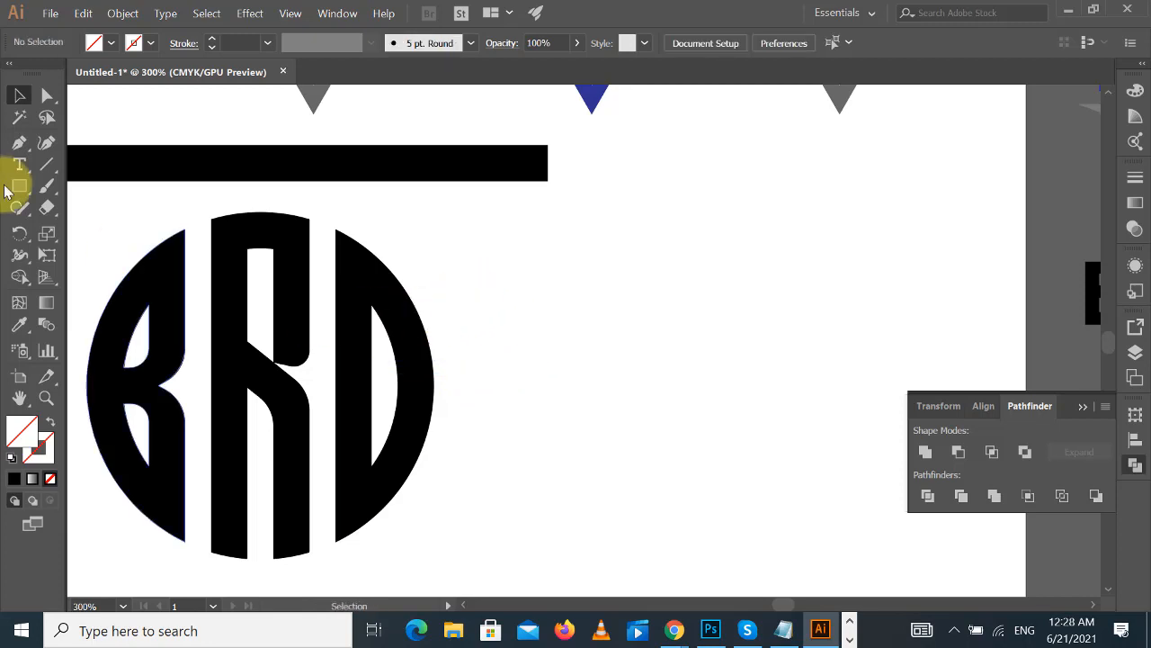
- Draw a vertical line through the third letter's counter, just beside its straight inner edge and crossing the horizontal lines
left_click(48, 163)
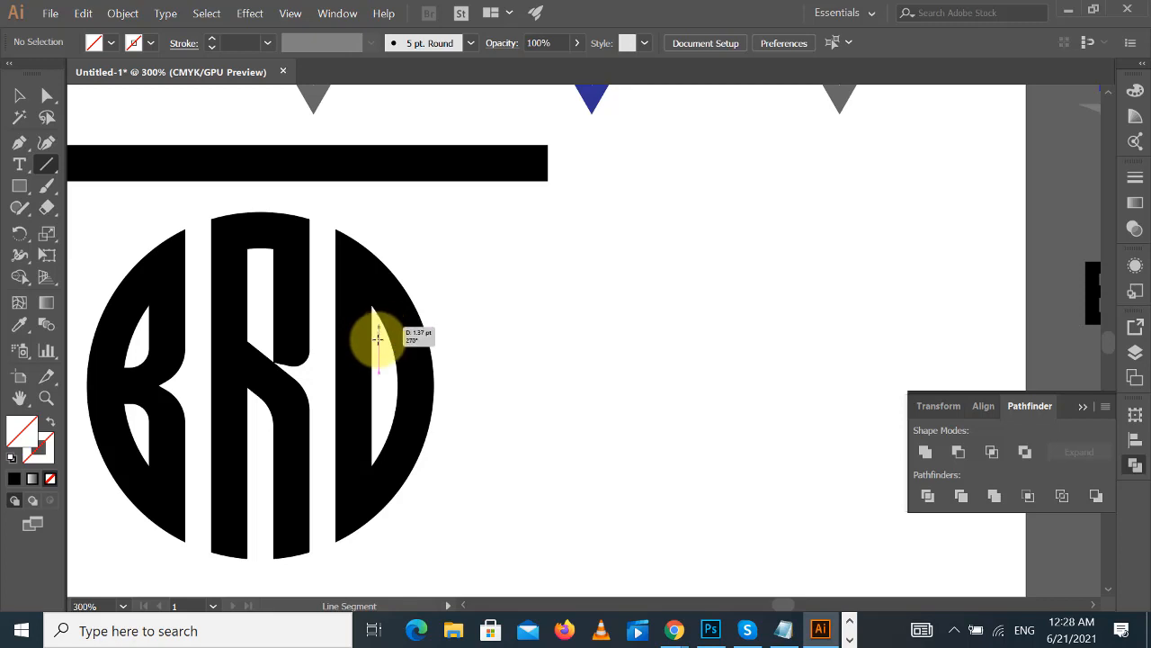
left_click_drag(378, 326, 375, 500)
left_click(19, 97)
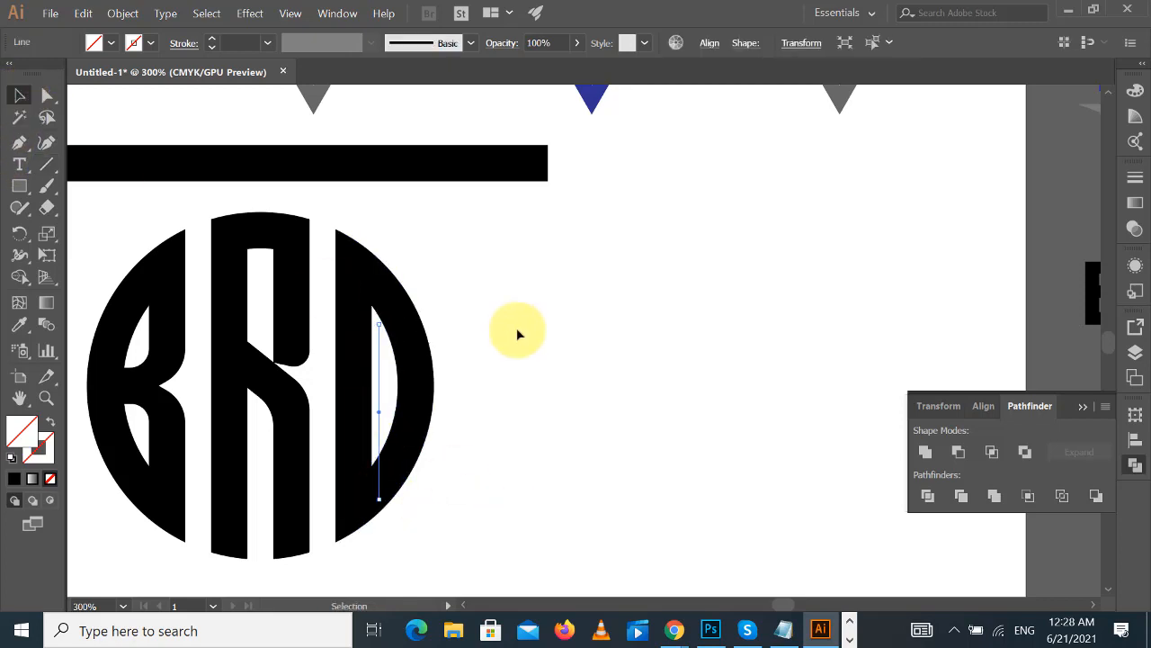
- Cut the band between the upper two lines out of the third letter with Shape Builder, and fill the band below black as G's crossbar
left_click_drag(506, 272, 327, 462)
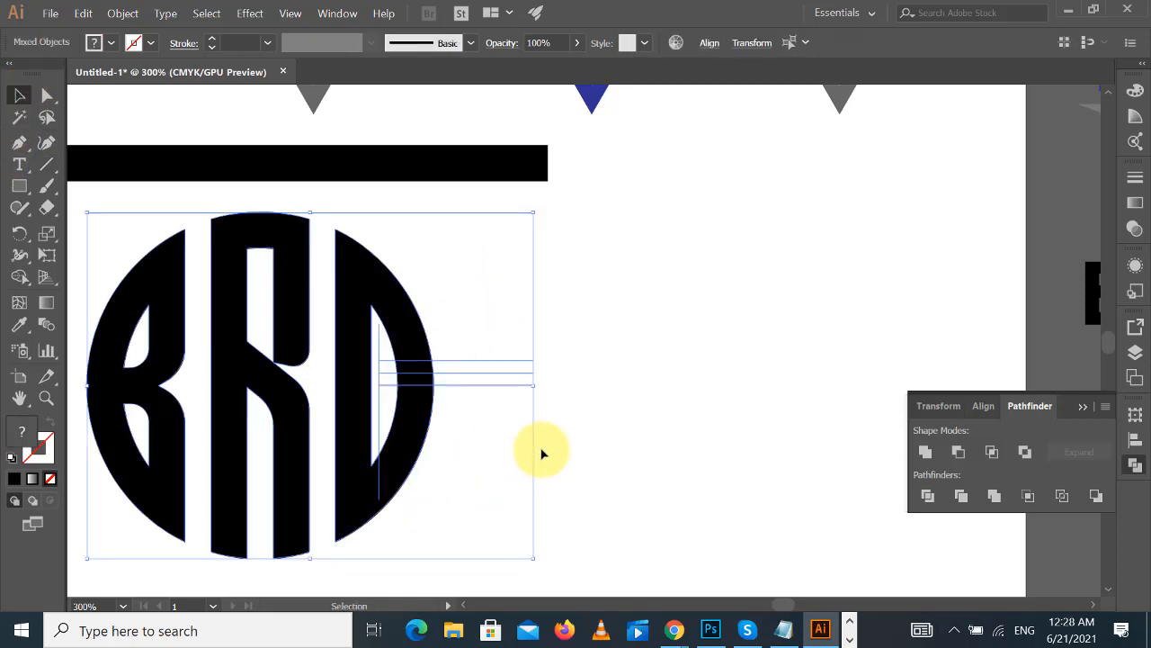
key("ctrl+equal")
scroll(539, 450, "right", 5)
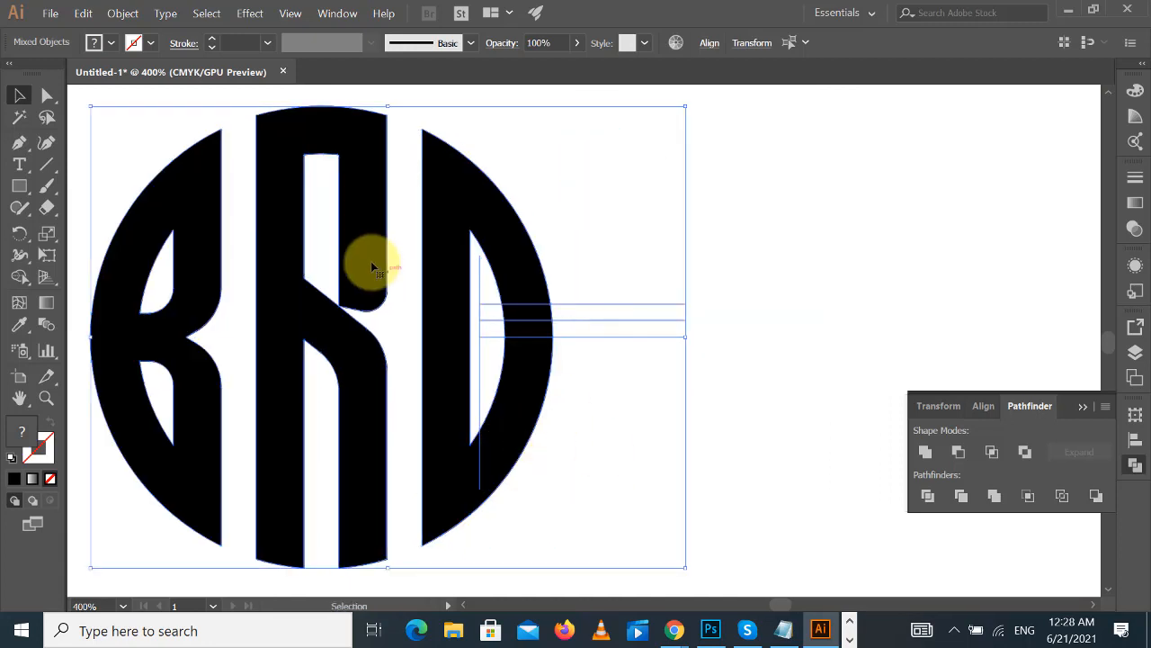
left_click(19, 279)
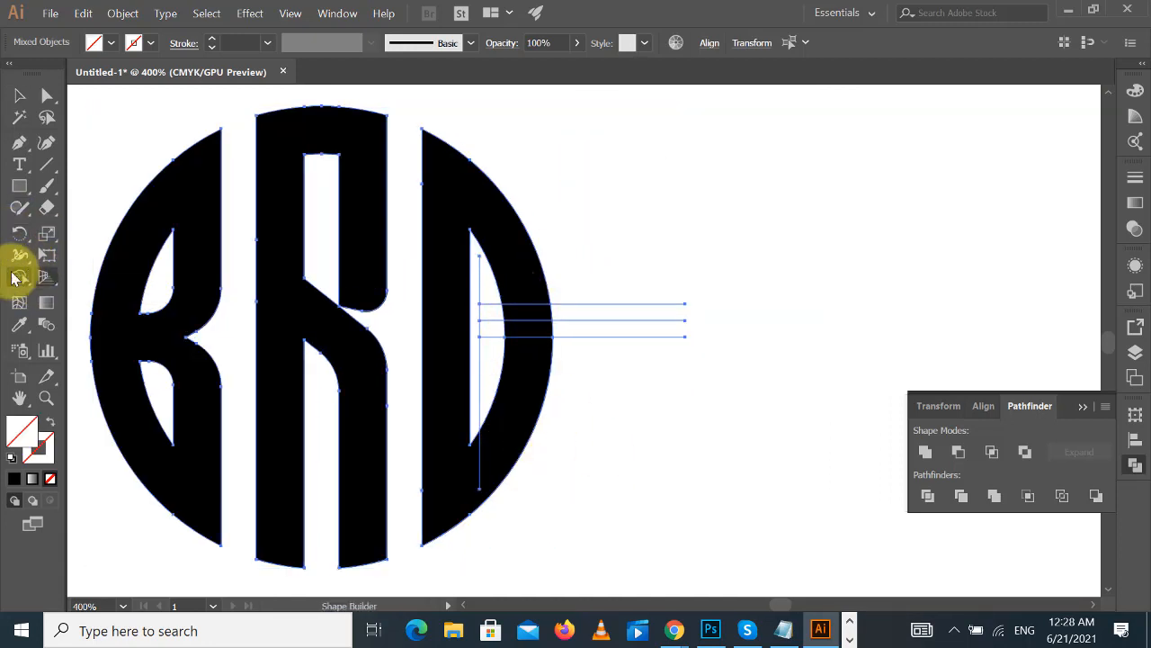
left_click(492, 331, "alt")
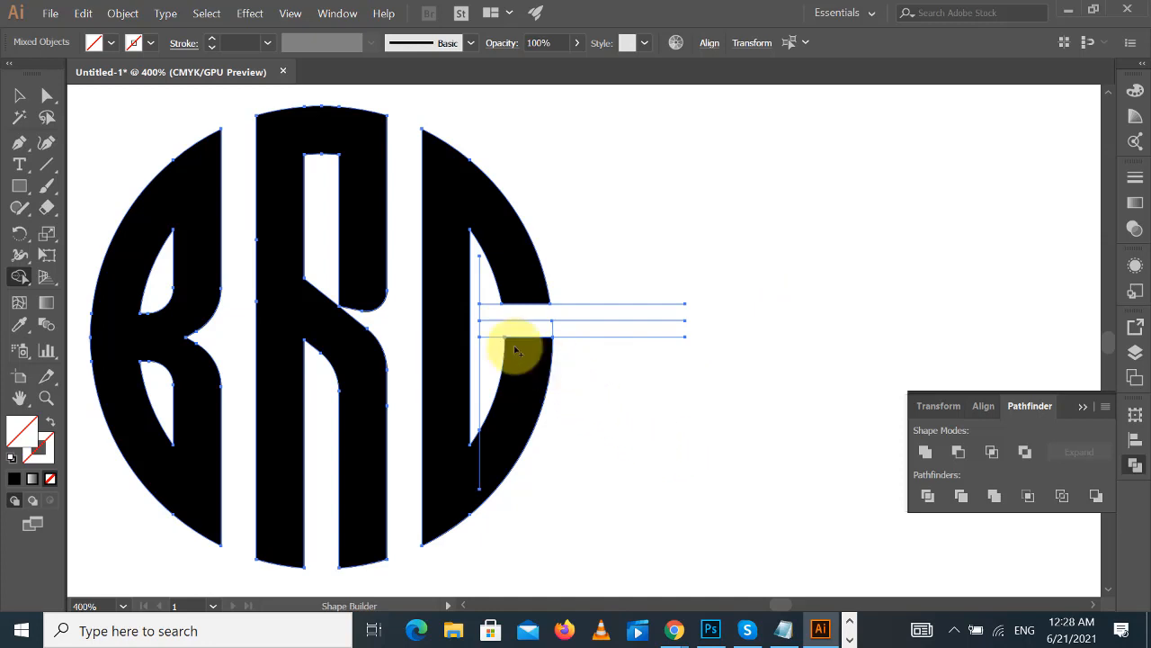
left_click(18, 326)
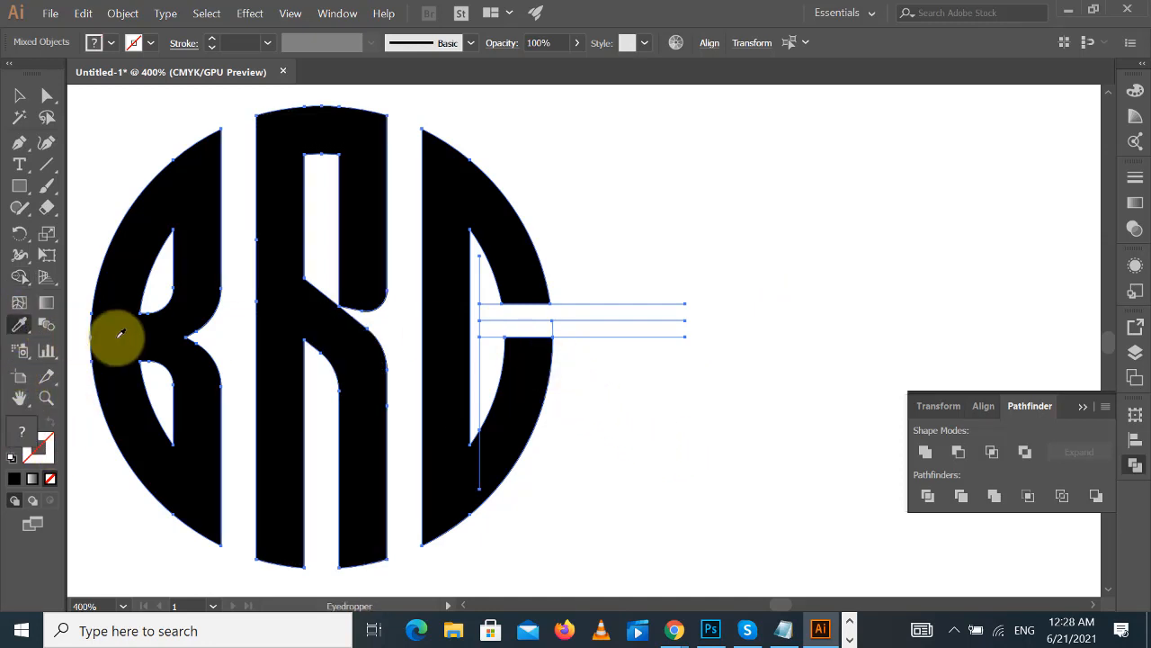
left_click(116, 334)
- Delete the leftover horizontal construction lines and both remaining vertical line segments around the G
left_click(19, 95)
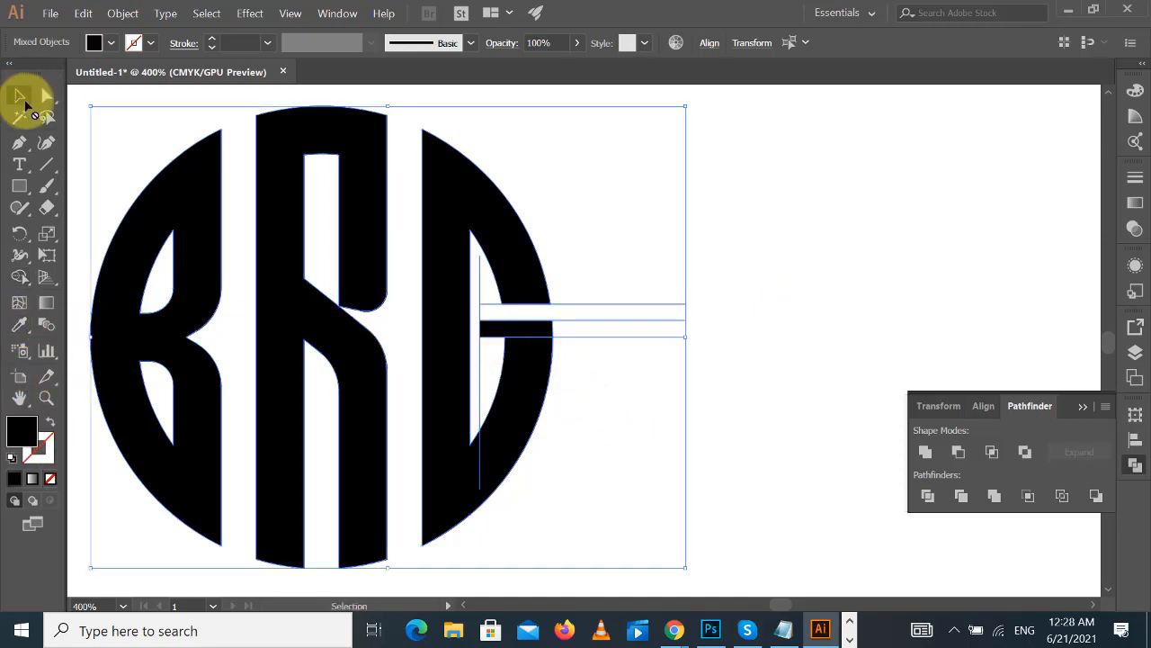
left_click_drag(612, 211, 685, 393)
key("Delete")
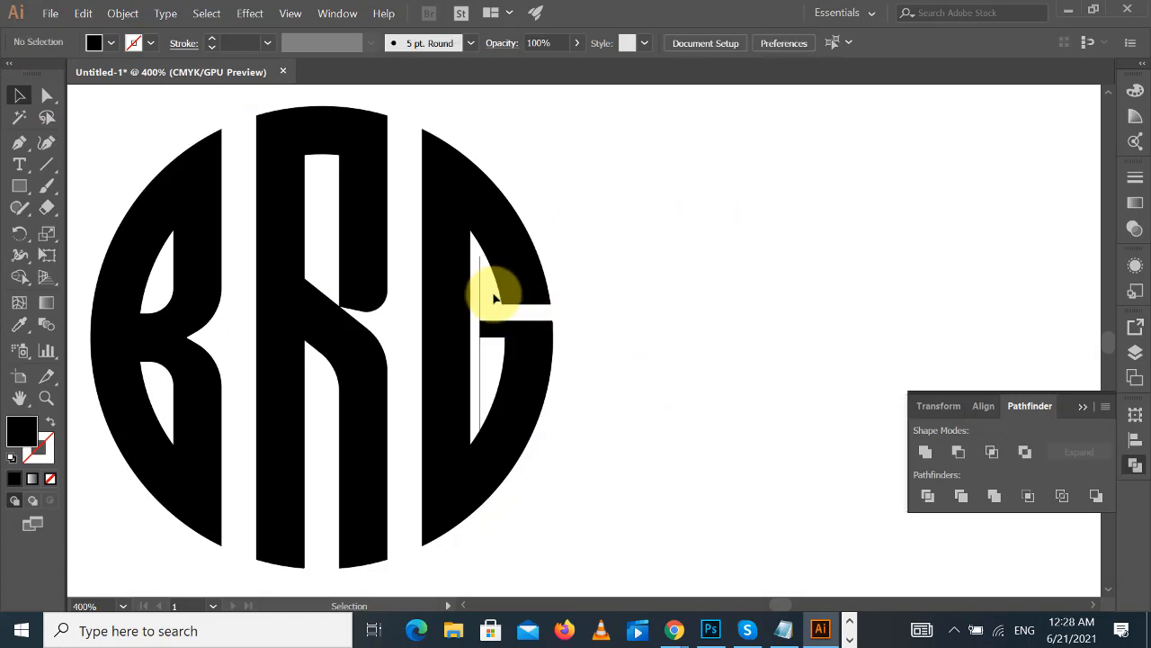
left_click(479, 295)
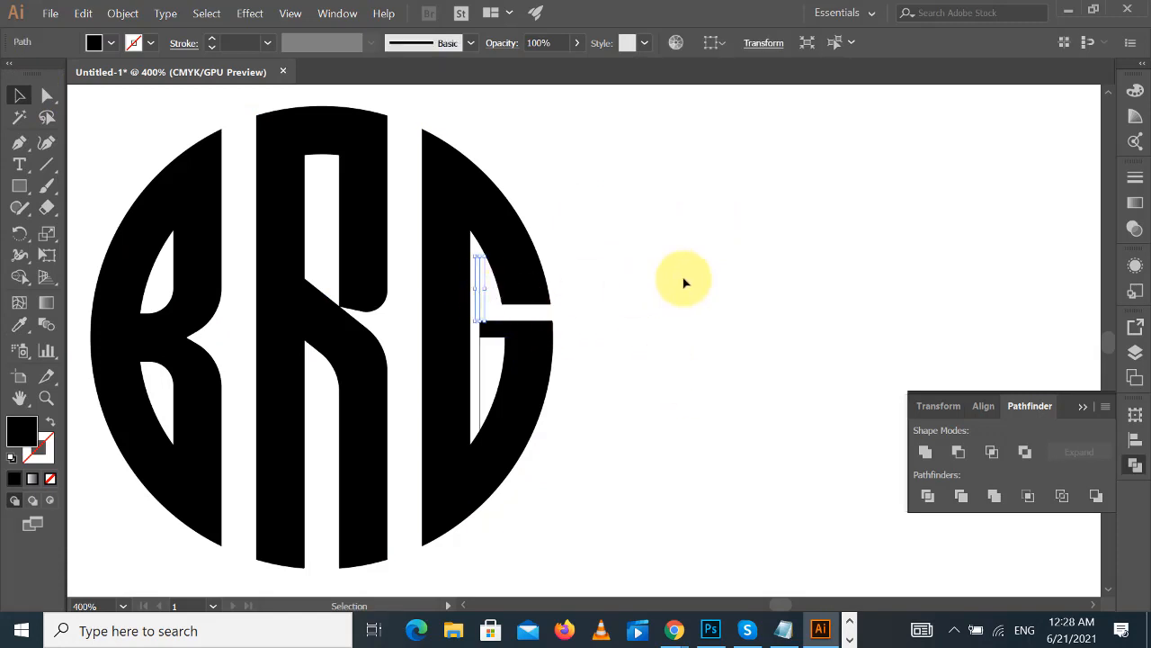
key("Delete")
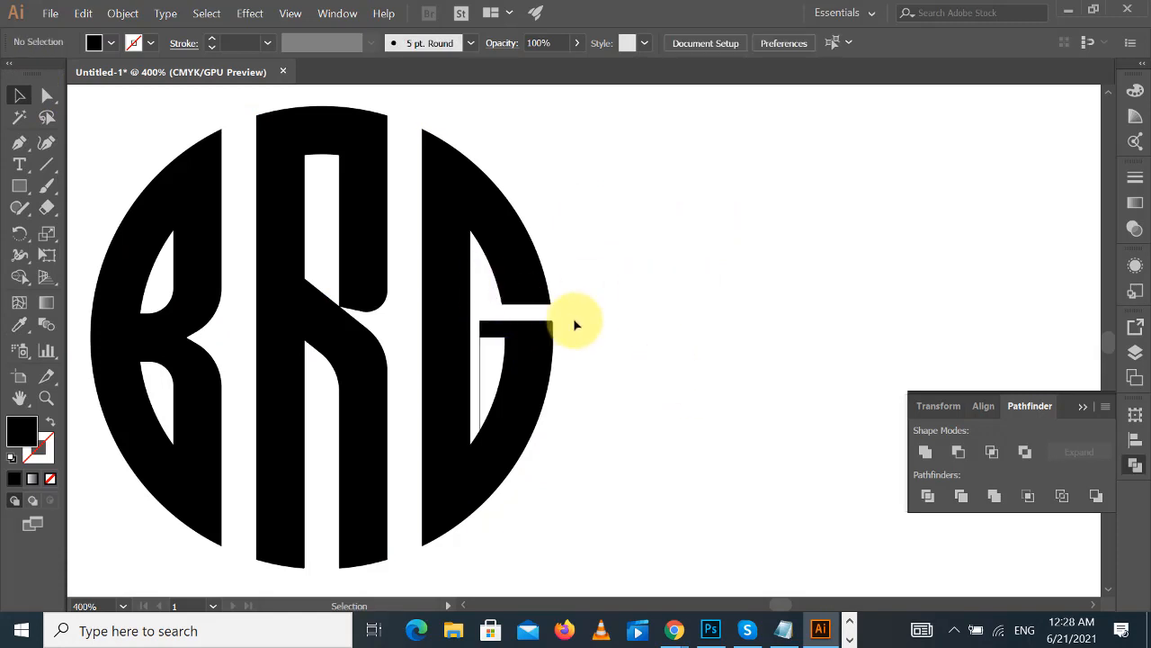
left_click(483, 360)
key("Delete")
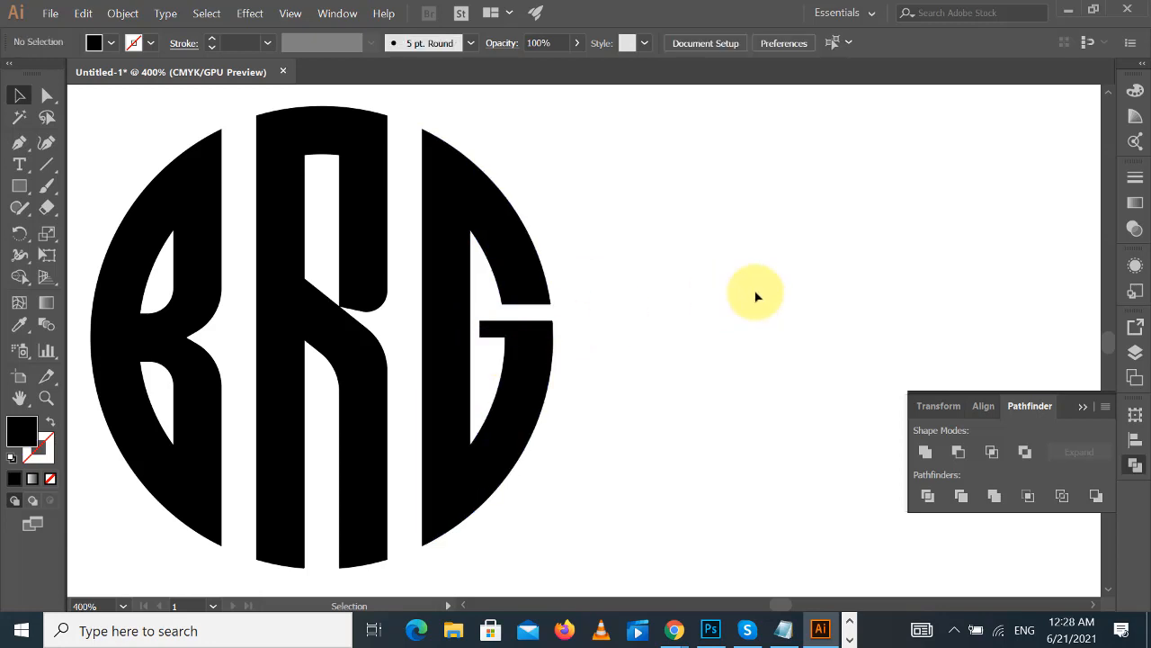
- Unite the G's crossbar with its lower curve by merging the whole BRG monogram with the Unite shape mode
key("ctrl+minus")
key("ctrl+minus")
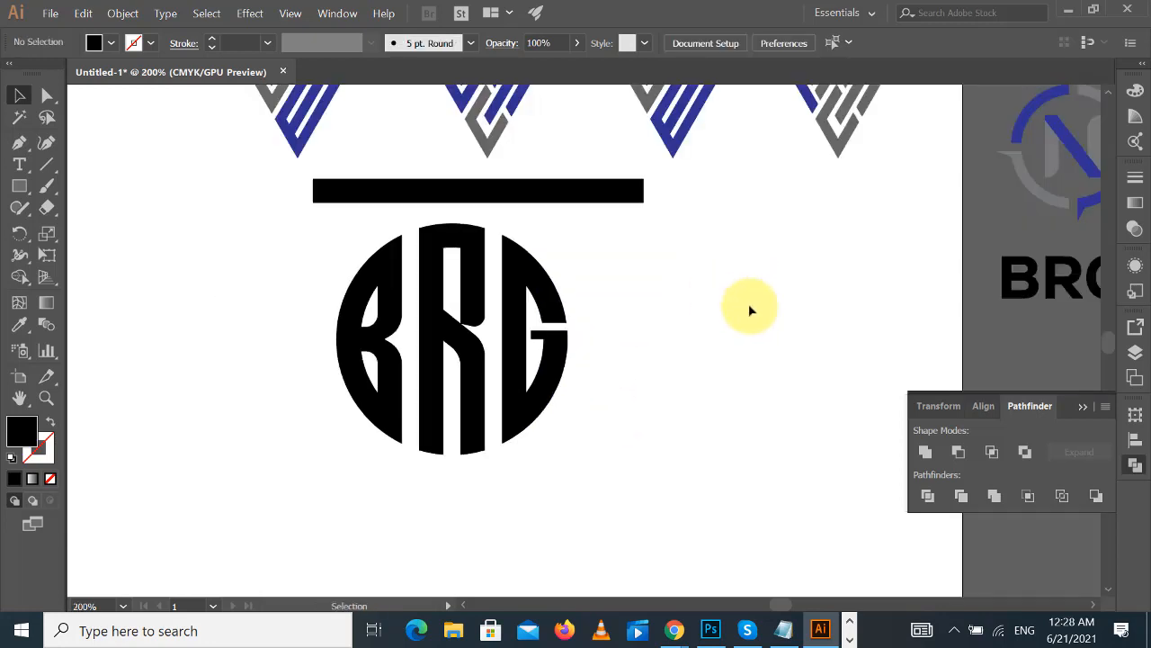
left_click_drag(303, 259, 630, 468)
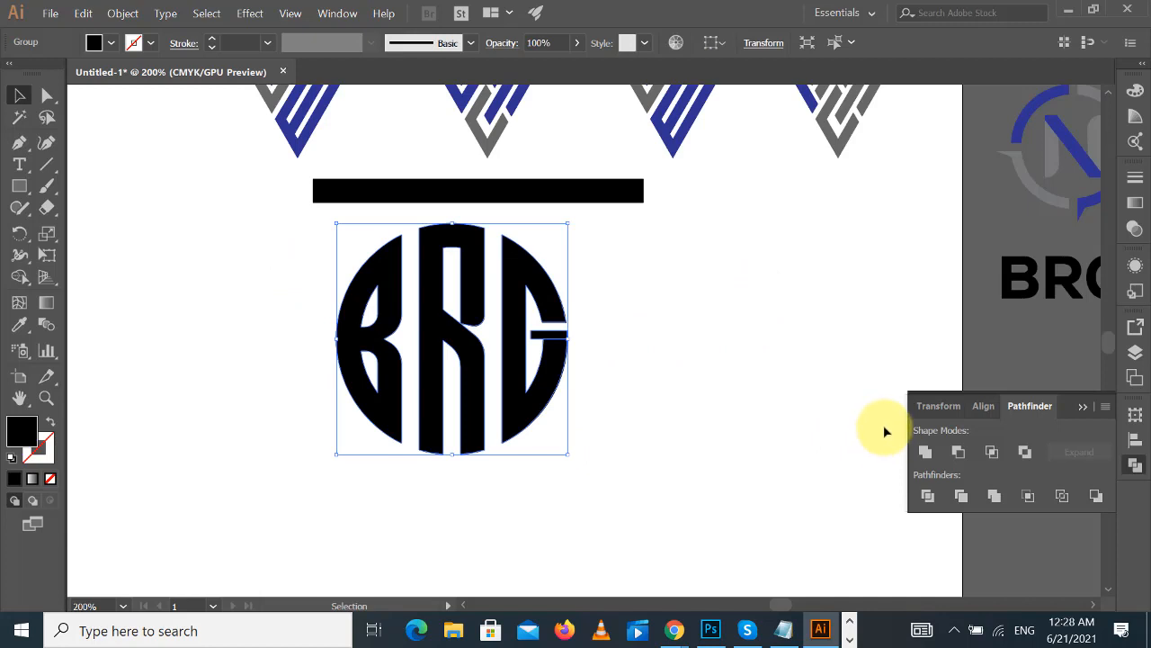
left_click(928, 450)
left_click(800, 358)
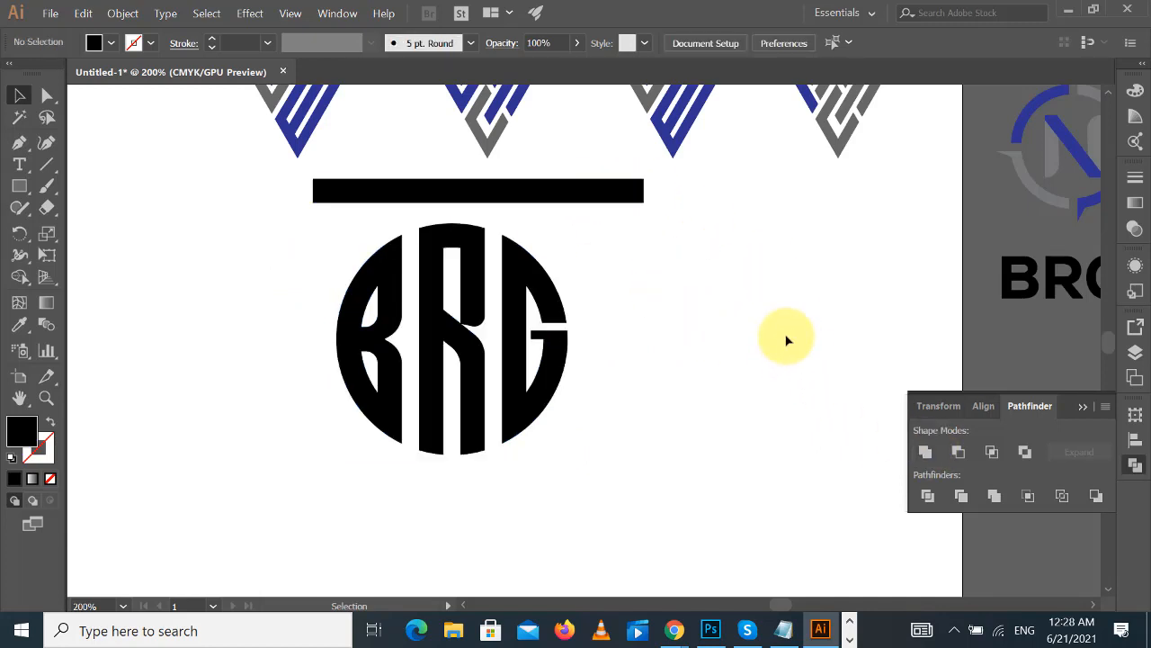
- Place a copy of the BRG monogram in the empty area beside it and rotate the copy about 45° clockwise
left_click(536, 270)
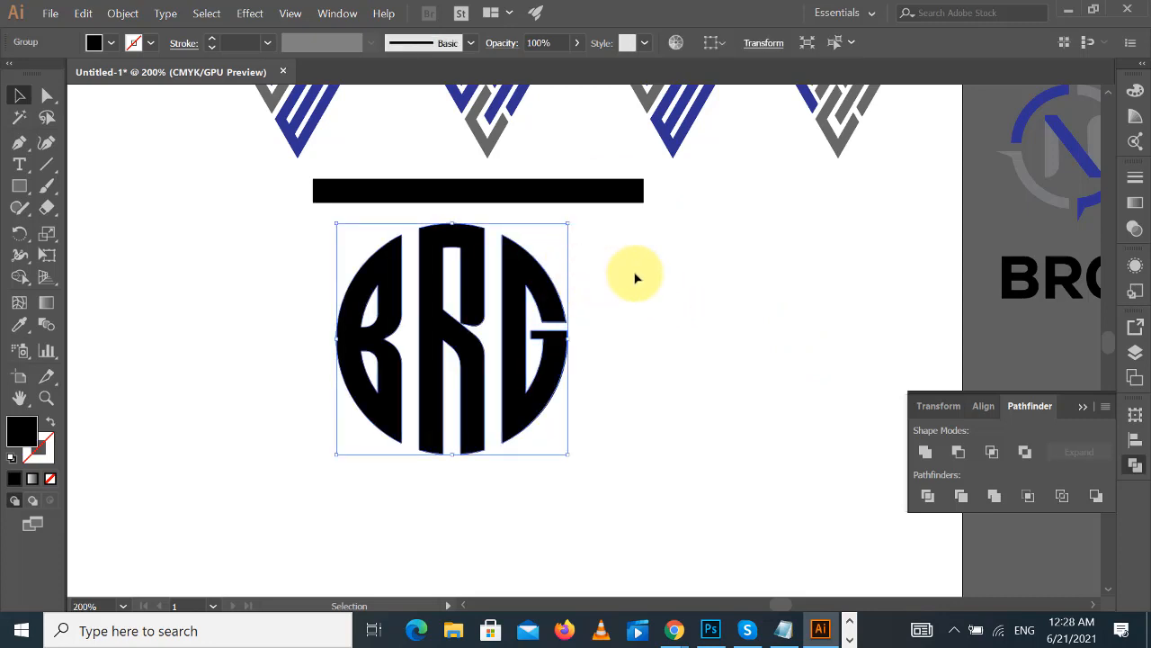
left_click(789, 300)
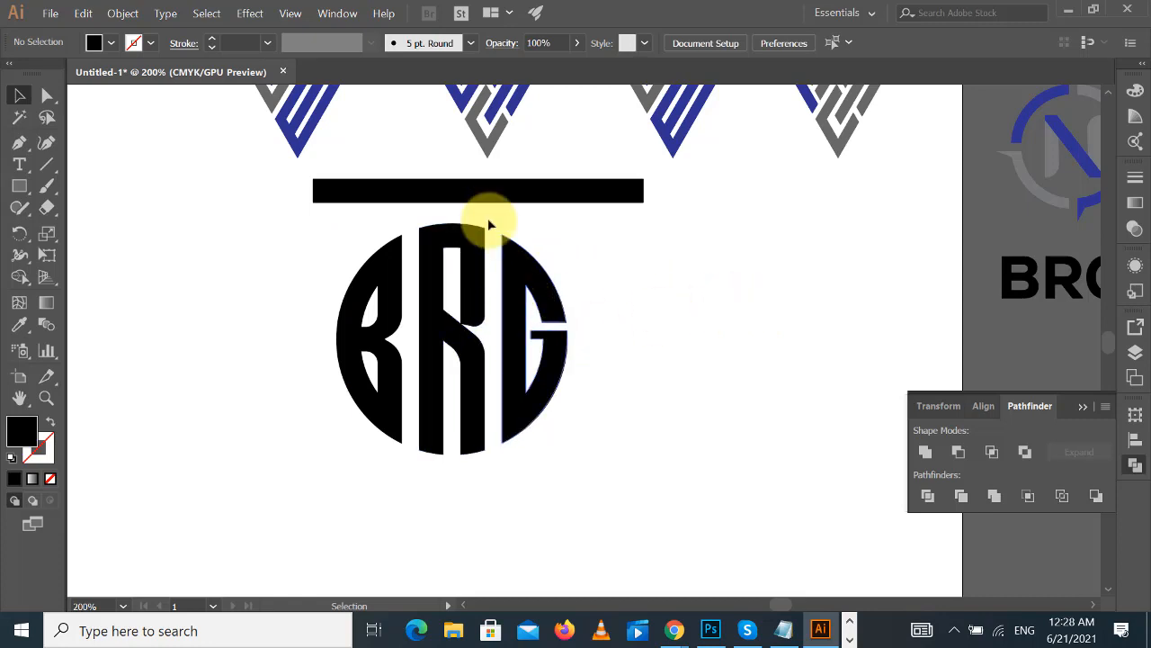
left_click(525, 290)
left_click_drag(529, 290, 858, 289)
left_click_drag(902, 217, 930, 390)
left_click(911, 234)
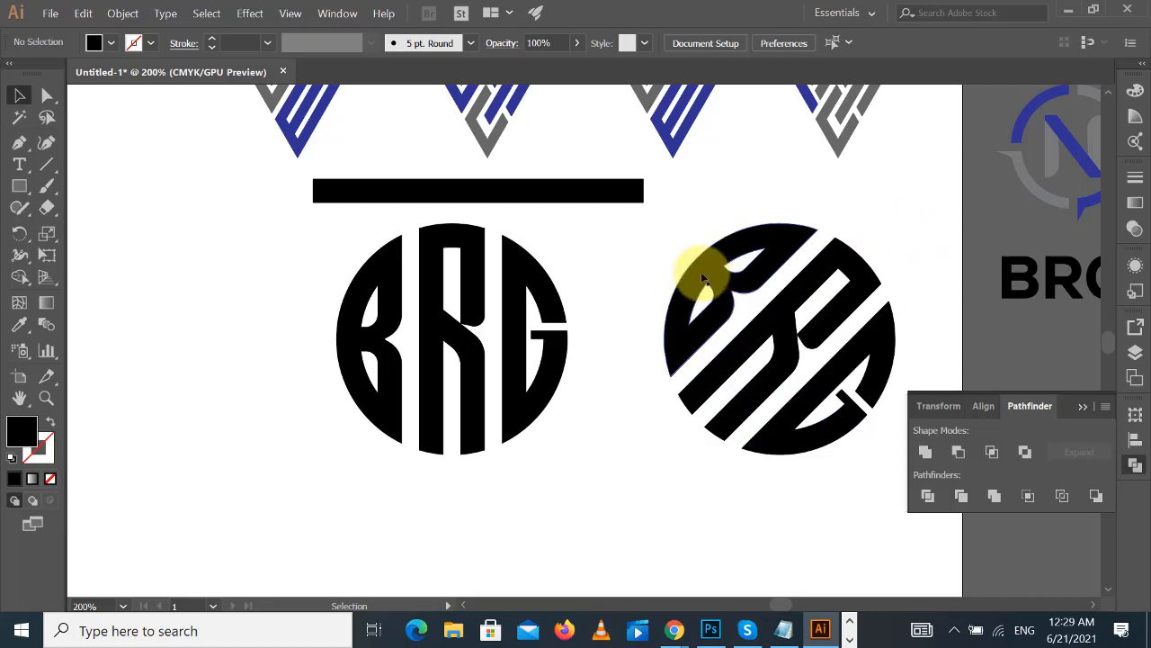
- Move the upright monogram away from the black bar and recolour it with the blue sampled from the striped logo above
scroll(851, 250, "left", 5)
left_click_drag(804, 256, 637, 301)
left_click(19, 324)
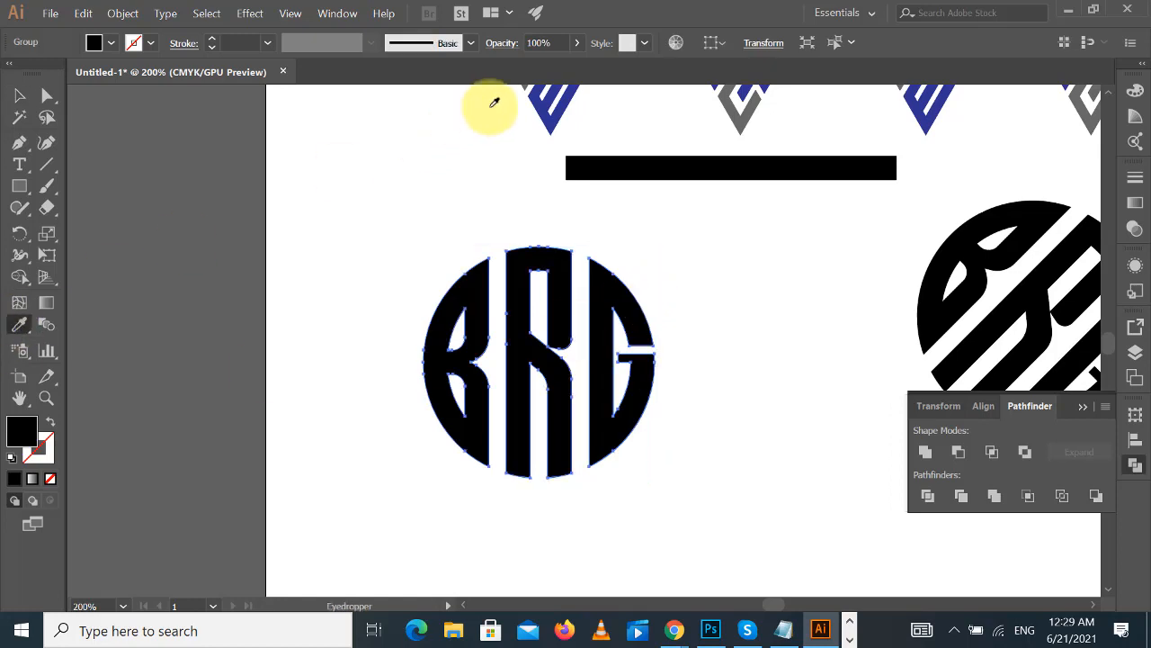
left_click(555, 113)
left_click(20, 97)
- Rotate the black monogram copy back upright and shift it slightly up, farther from the blue one
left_click_drag(738, 274, 385, 268)
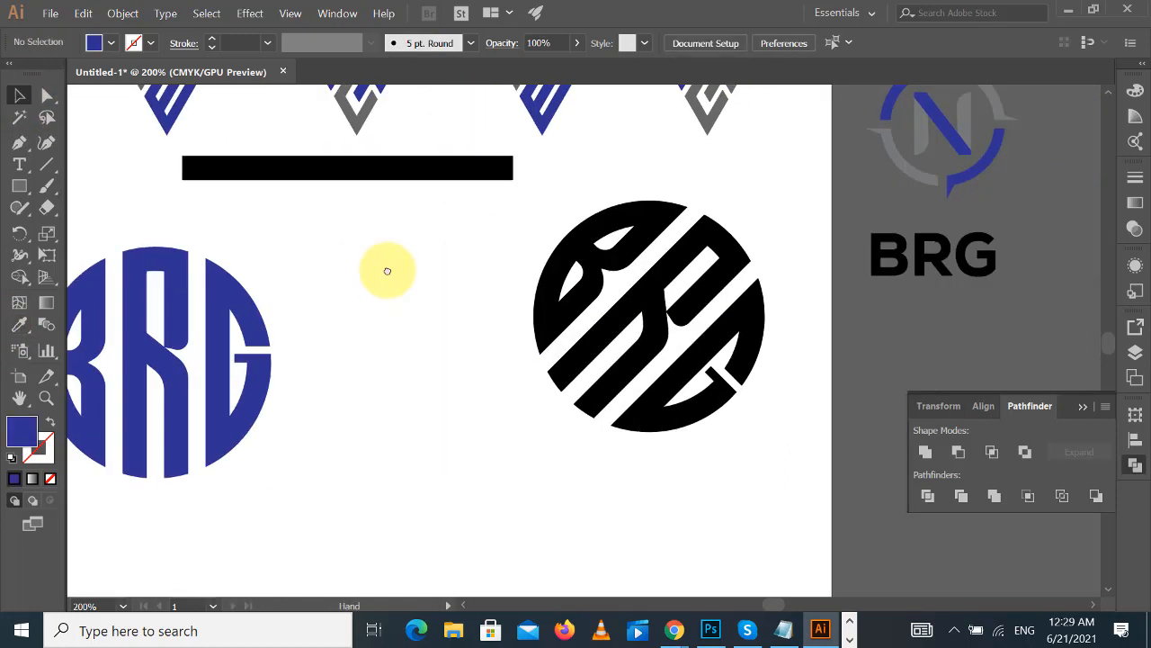
left_click(644, 295)
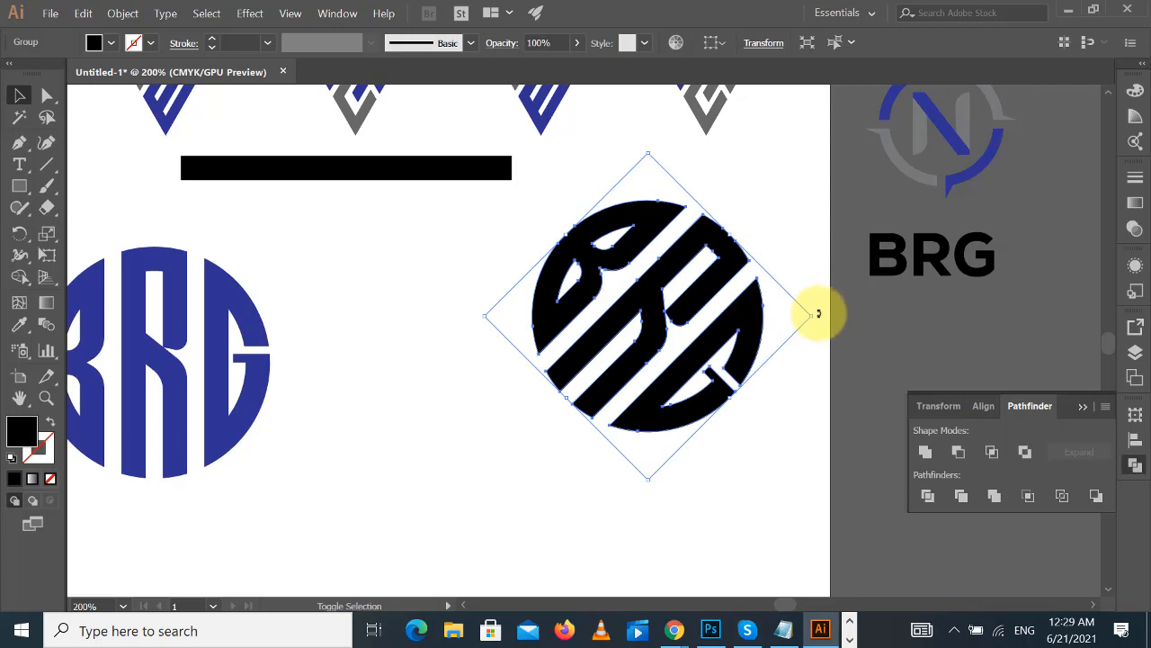
left_click_drag(818, 314, 737, 218)
left_click(792, 263)
left_click_drag(738, 270, 794, 250)
- Delete the black horizontal bar above the blue monogram
left_click_drag(478, 330, 728, 296)
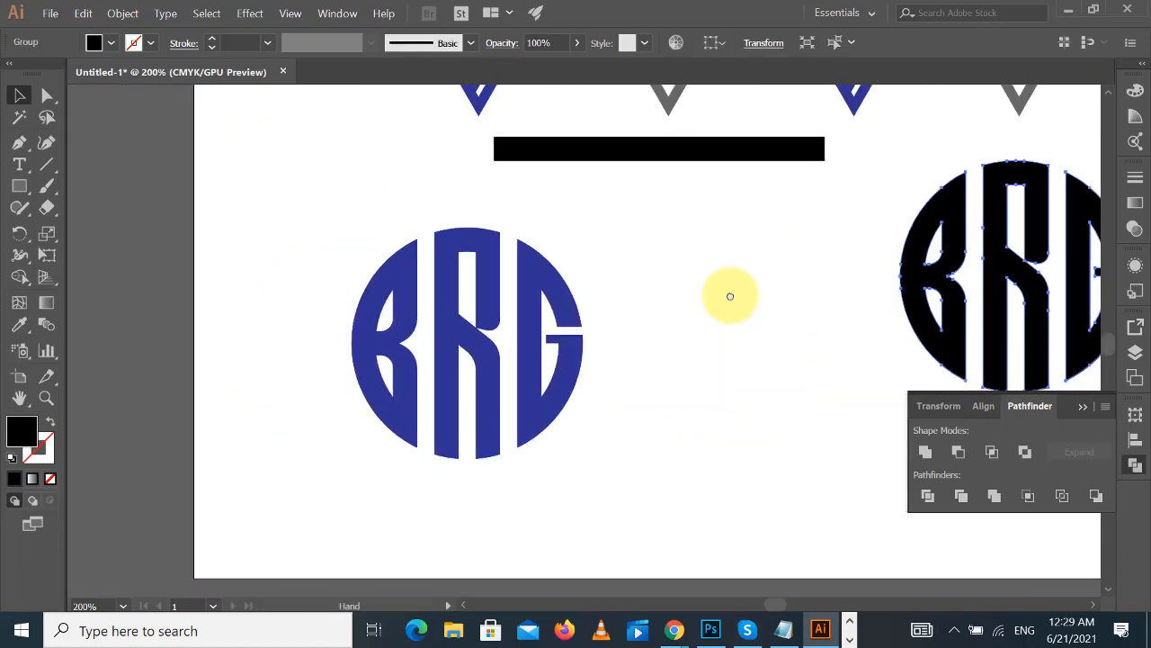
left_click(555, 267)
left_click(602, 155)
key("Delete")
left_click(525, 273)
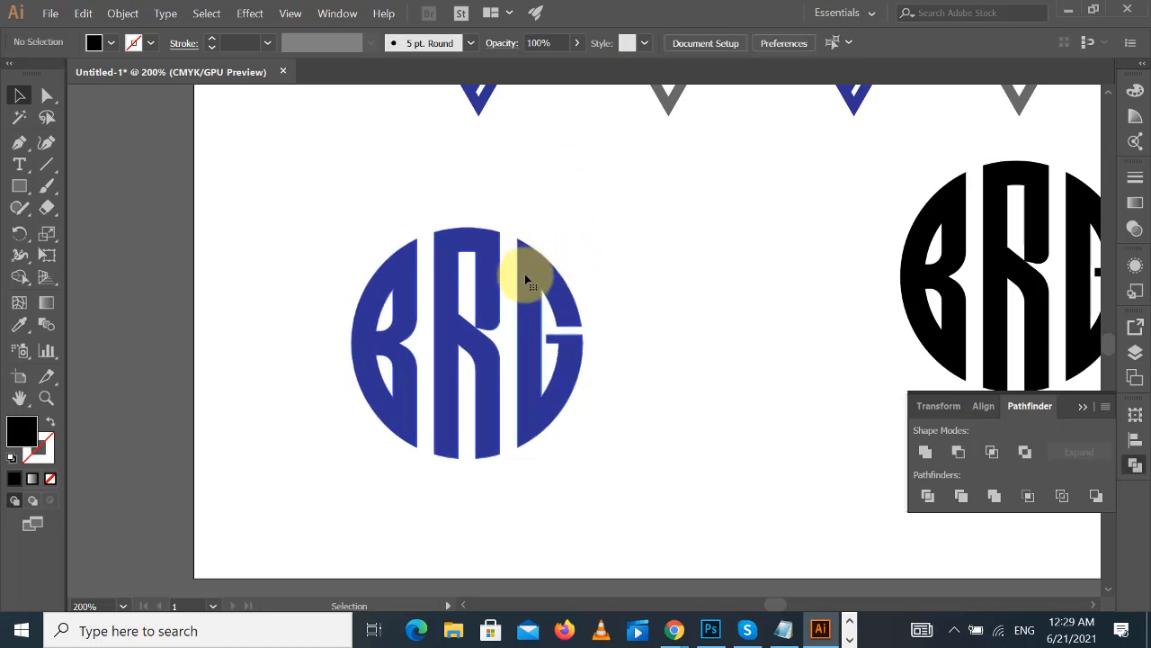
left_click(761, 231)
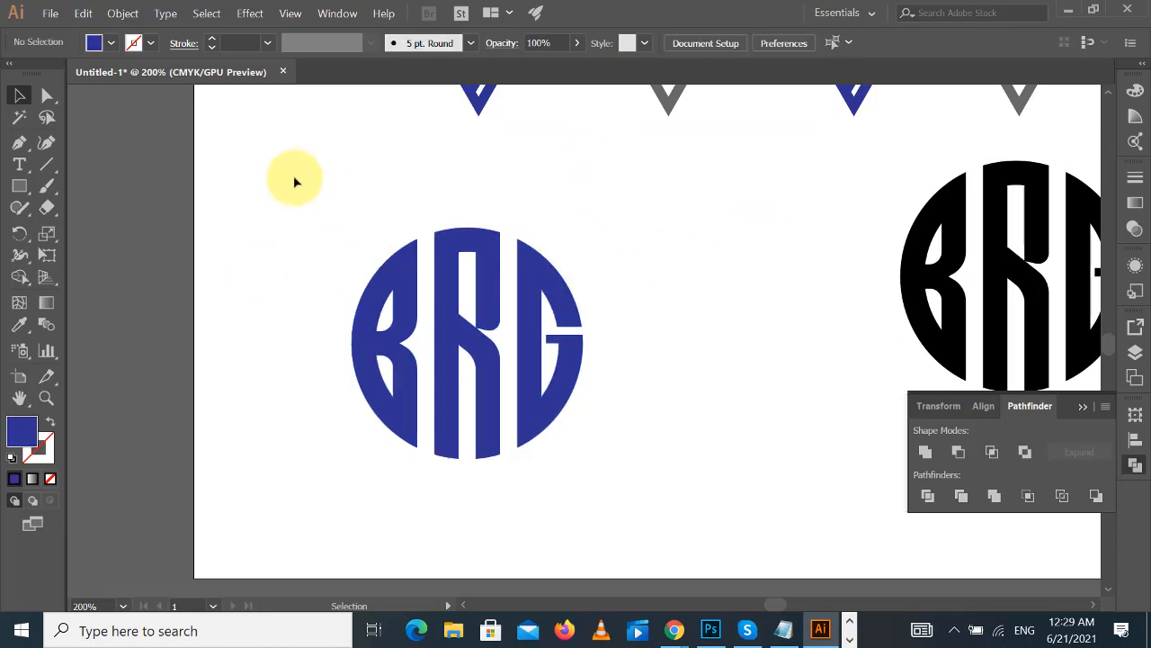
left_click(441, 343)
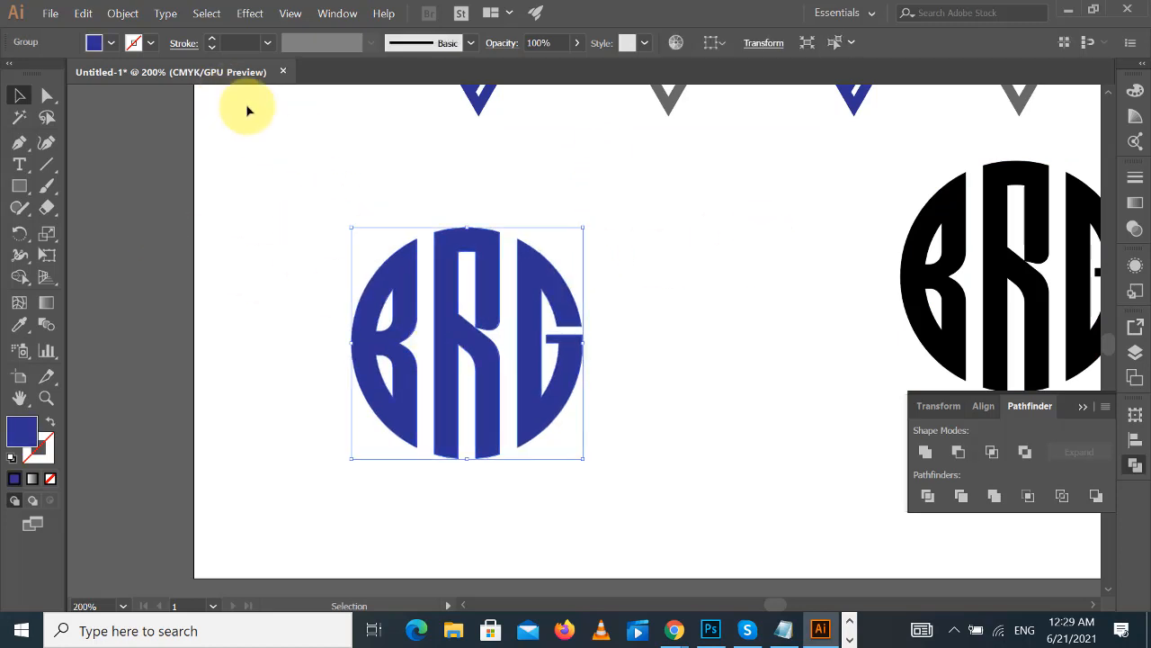
left_click(741, 326)
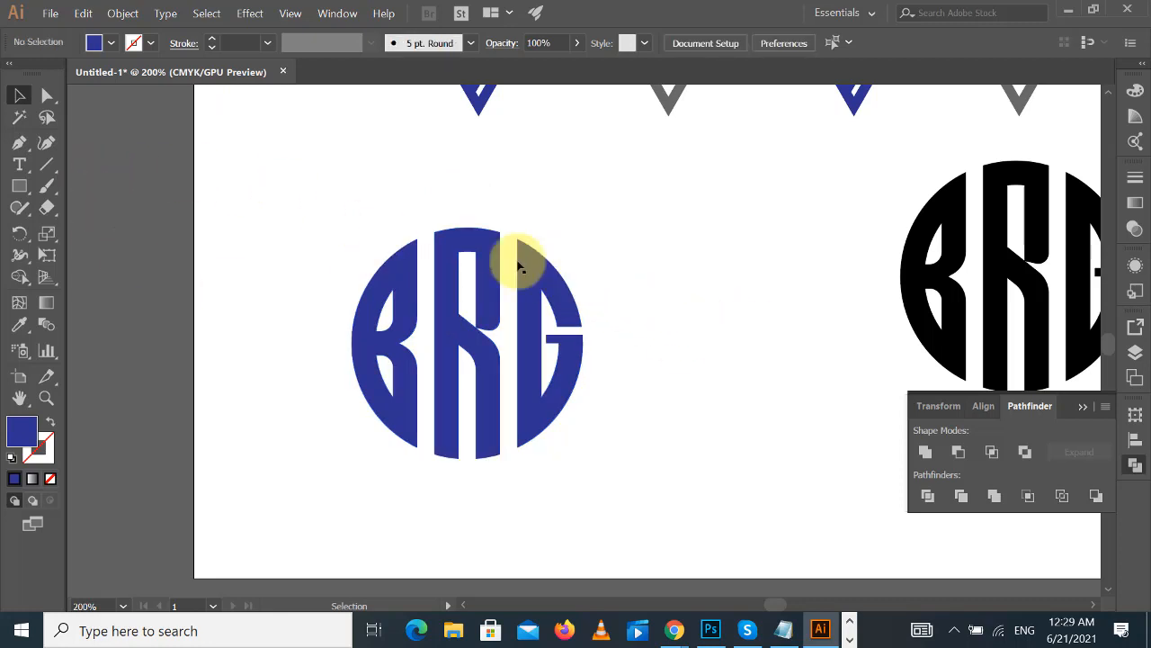
- Draw a flat ellipse about 310 pt wide, move it over the blue monogram's upper half and enlarge it from its centre
left_click_drag(25, 183, 61, 235)
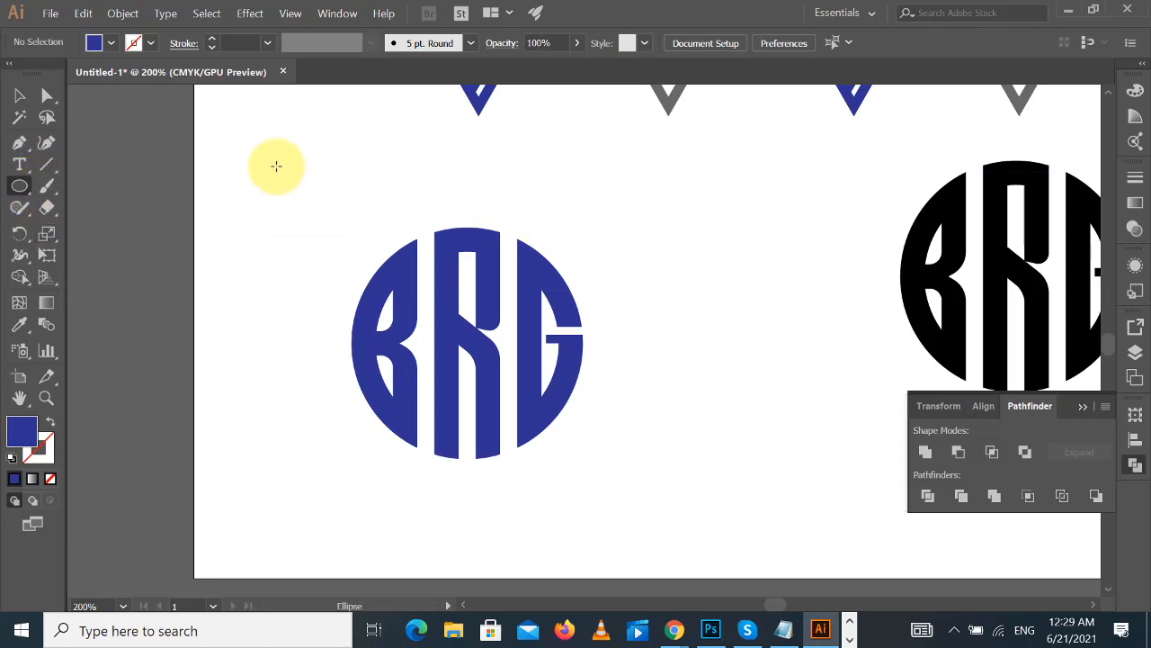
left_click_drag(314, 166, 687, 266)
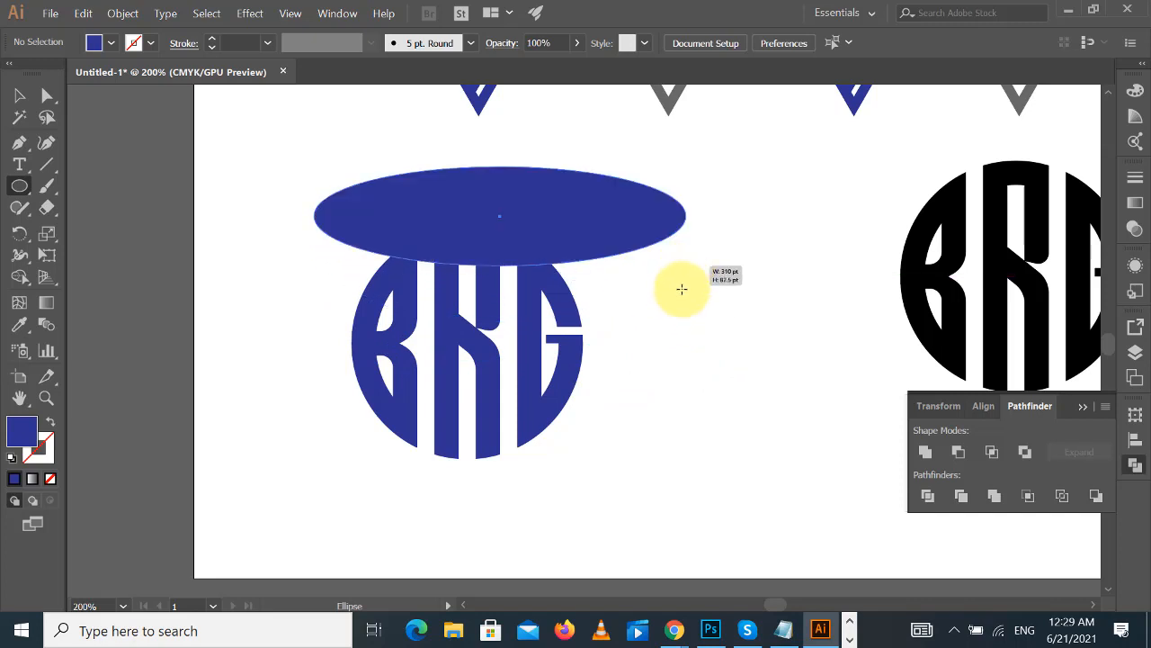
left_click(20, 96)
left_click_drag(630, 213, 617, 285)
left_click_drag(489, 237, 490, 211)
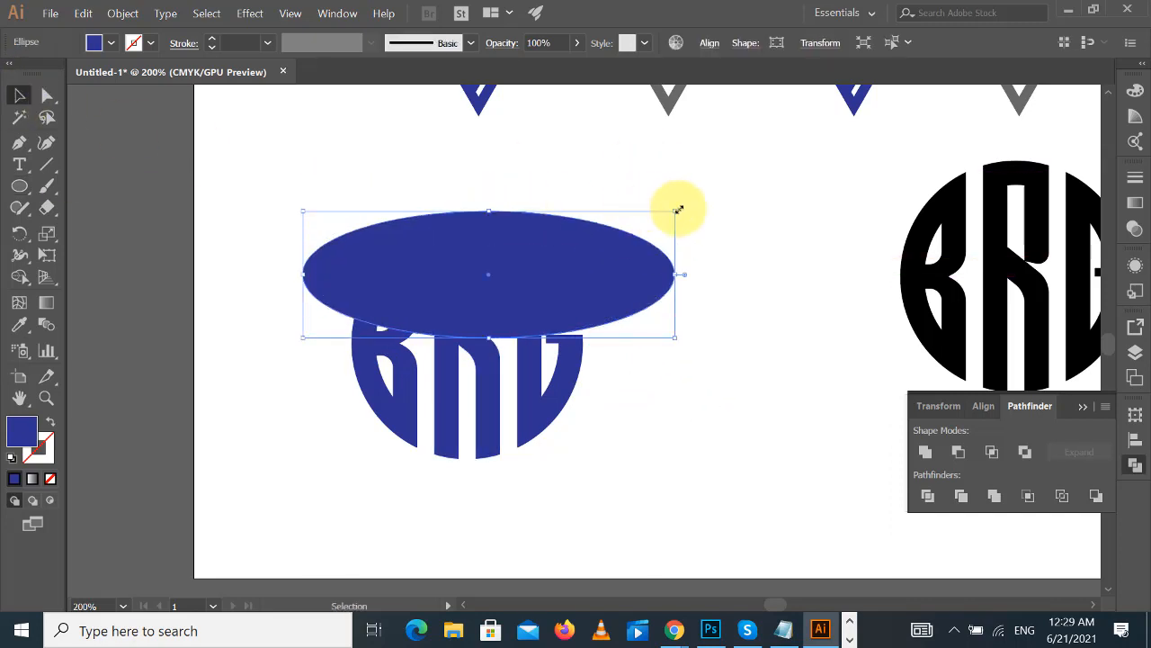
left_click_drag(676, 210, 712, 206)
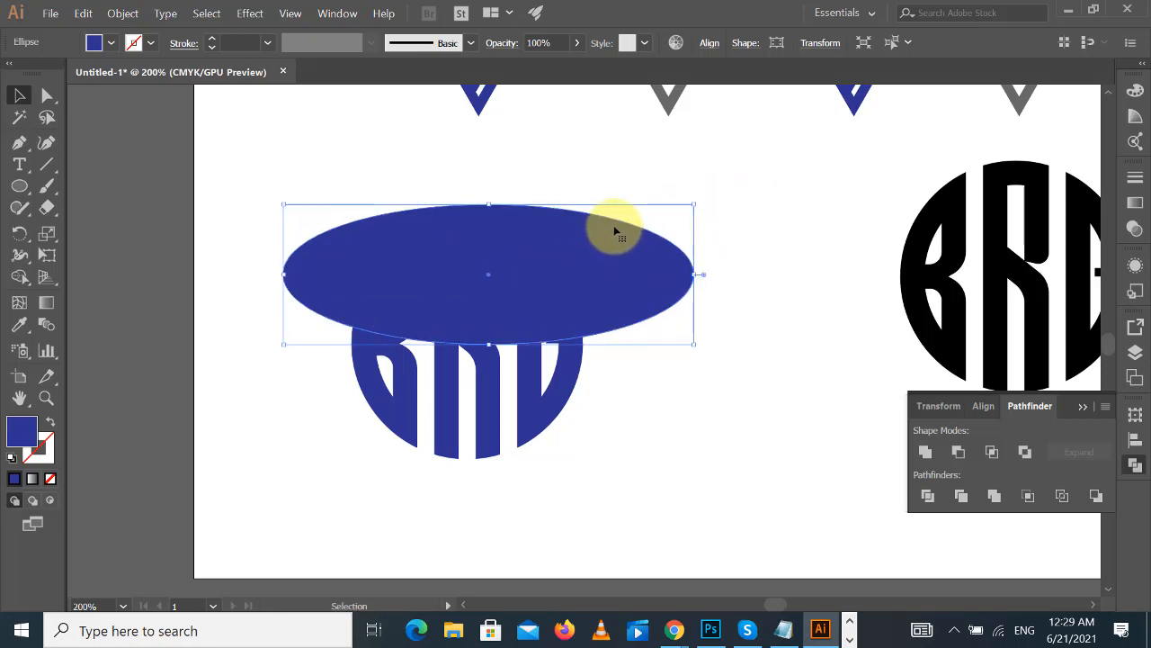
- Nudge the ellipse slightly down and left over the monogram, and remove its fill
key("Down")
key("Down")
key("Left")
key("Left")
key("Left")
key("Left")
key("Left")
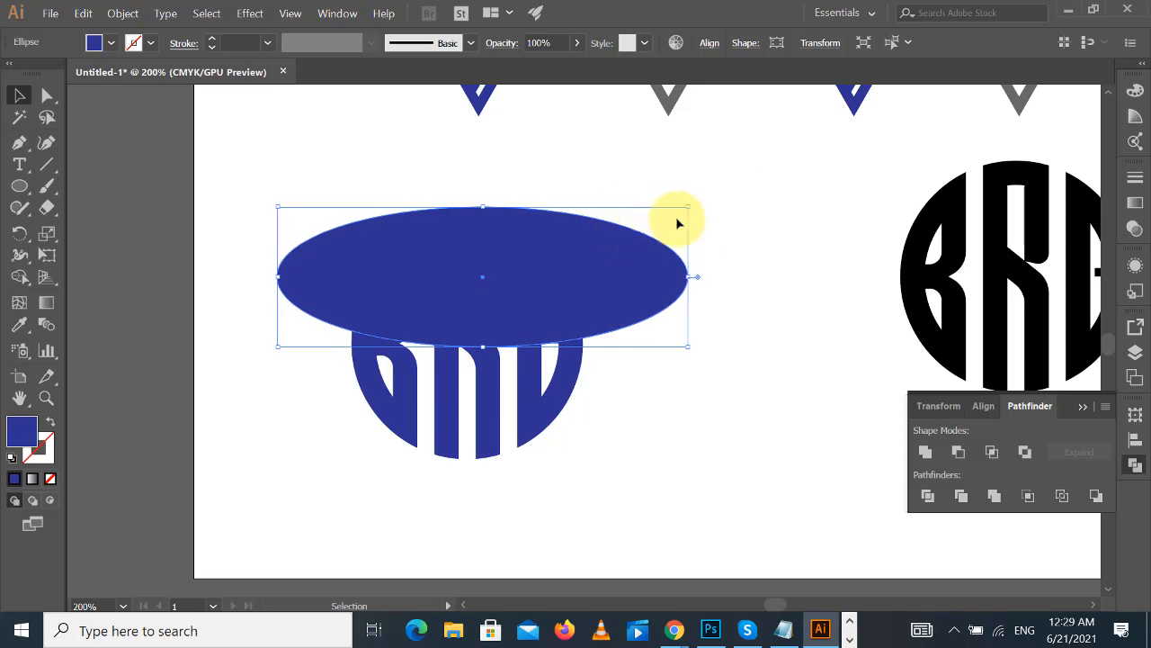
left_click(50, 479)
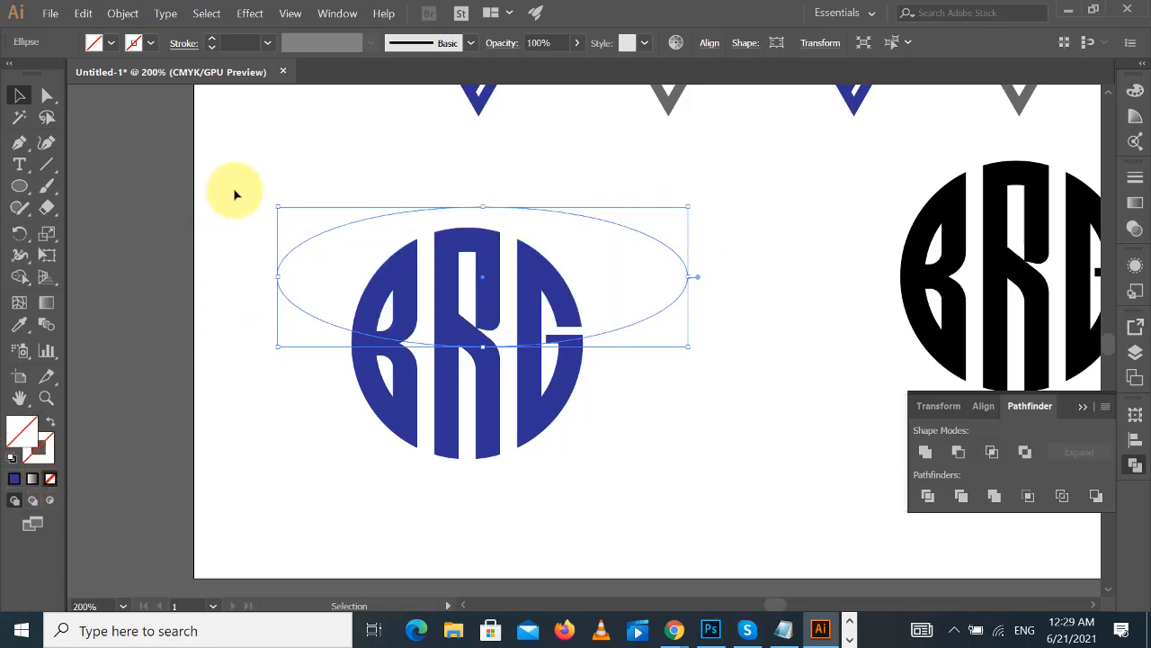
- Nudge the unfilled ellipse slightly up so its lower edge curves across the middle of the letters
left_click_drag(235, 191, 721, 381)
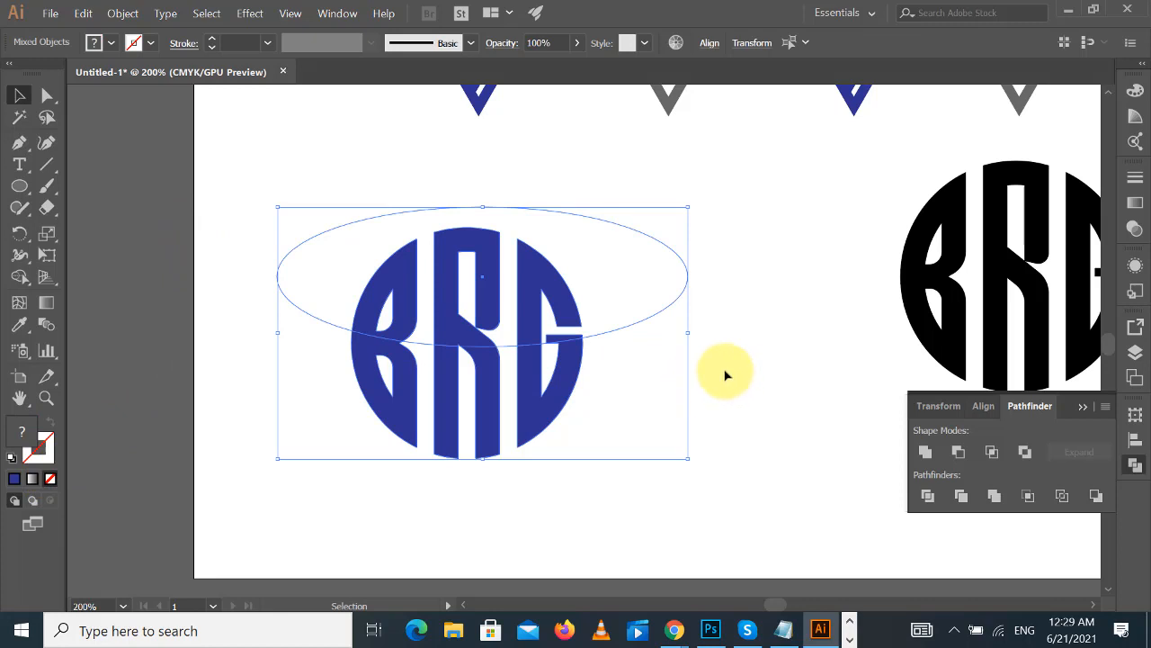
left_click(686, 306)
left_click_drag(693, 349, 691, 338)
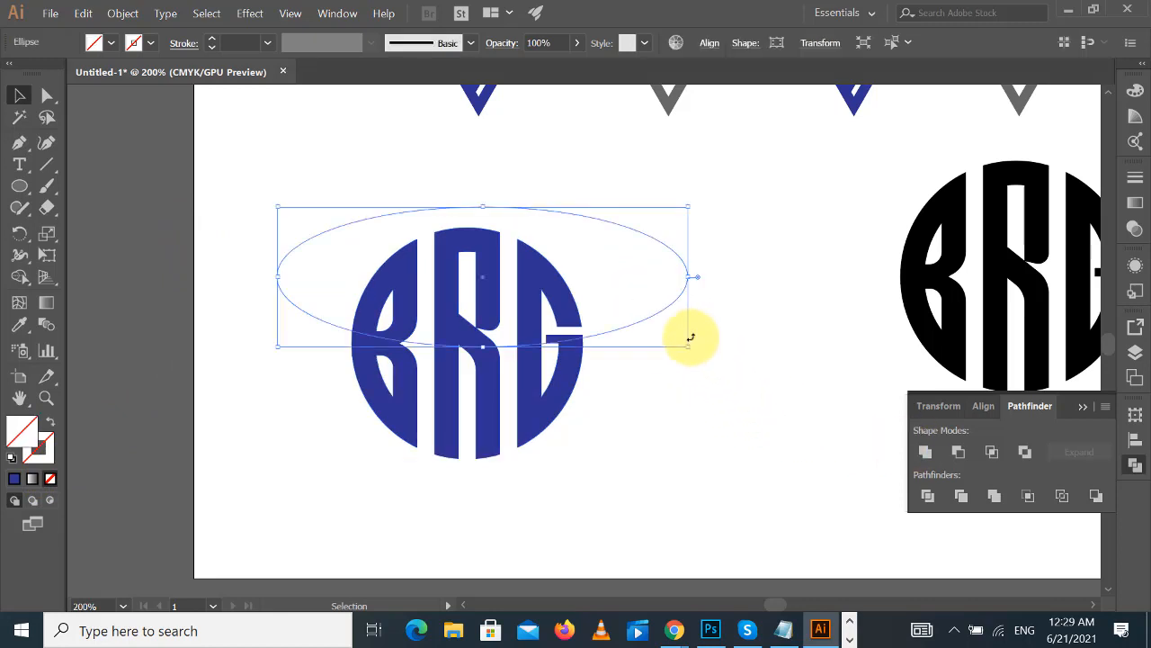
key("Up")
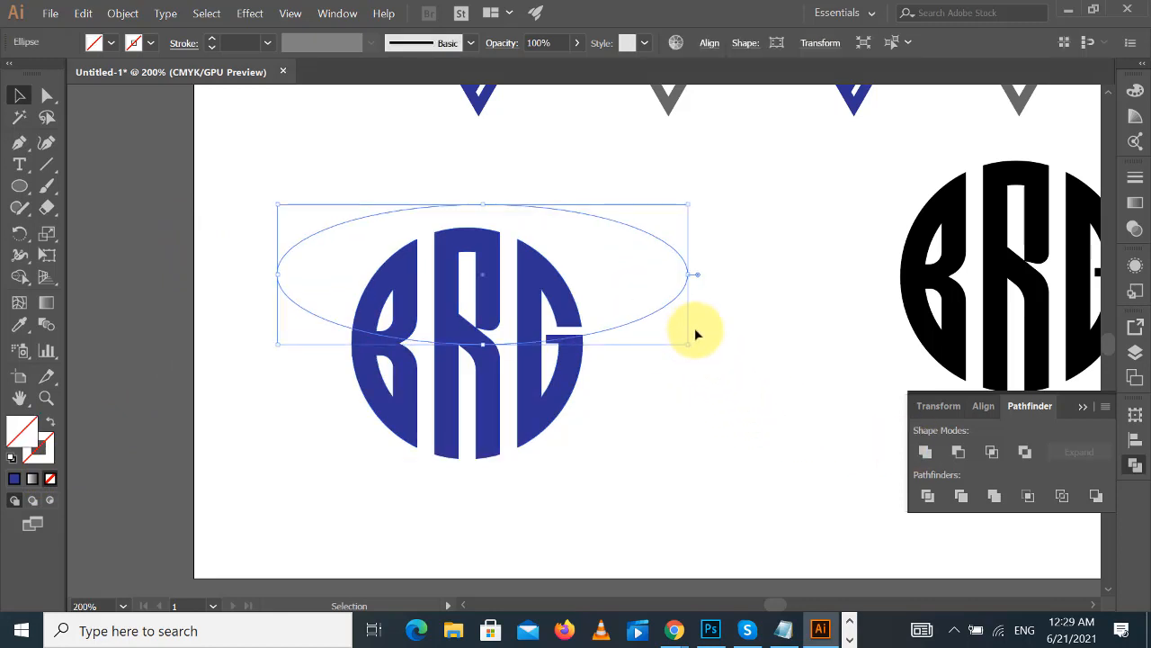
key("Up")
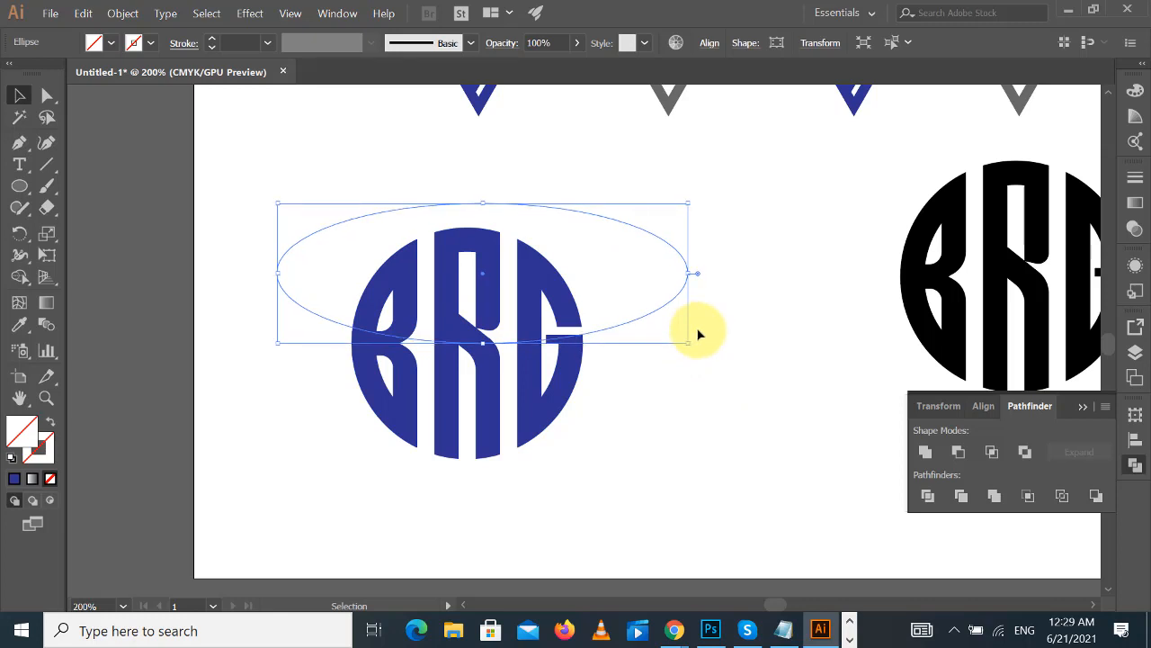
- Split the blue monogram along the ellipse with the Divide pathfinder
left_click_drag(252, 161, 629, 384)
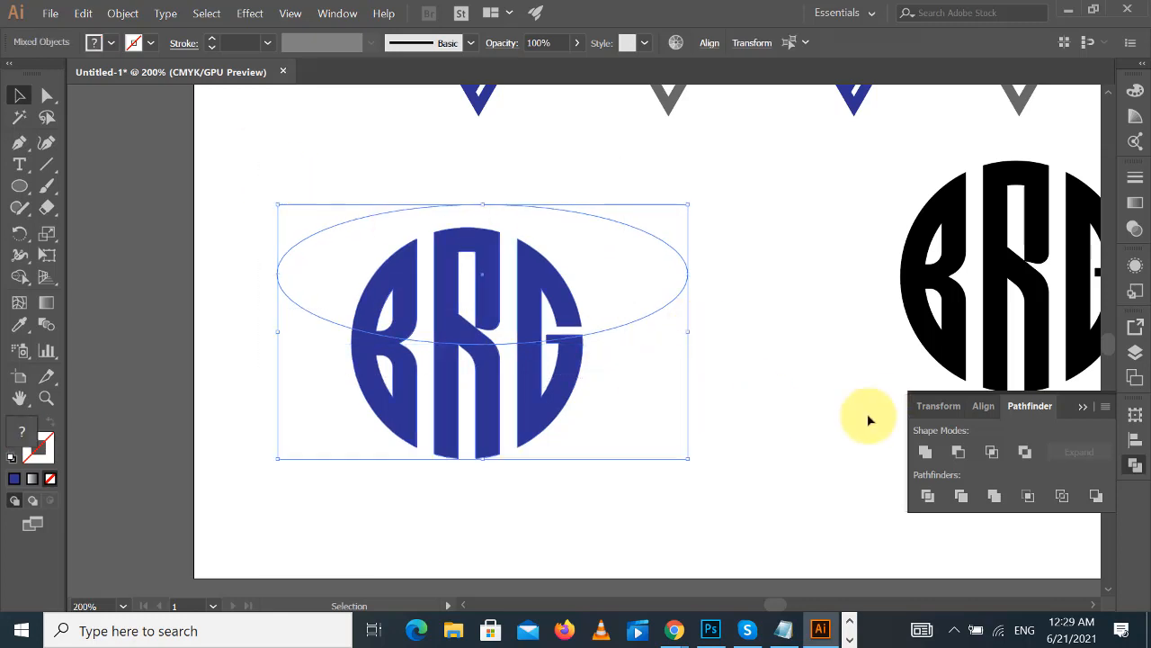
left_click(926, 494)
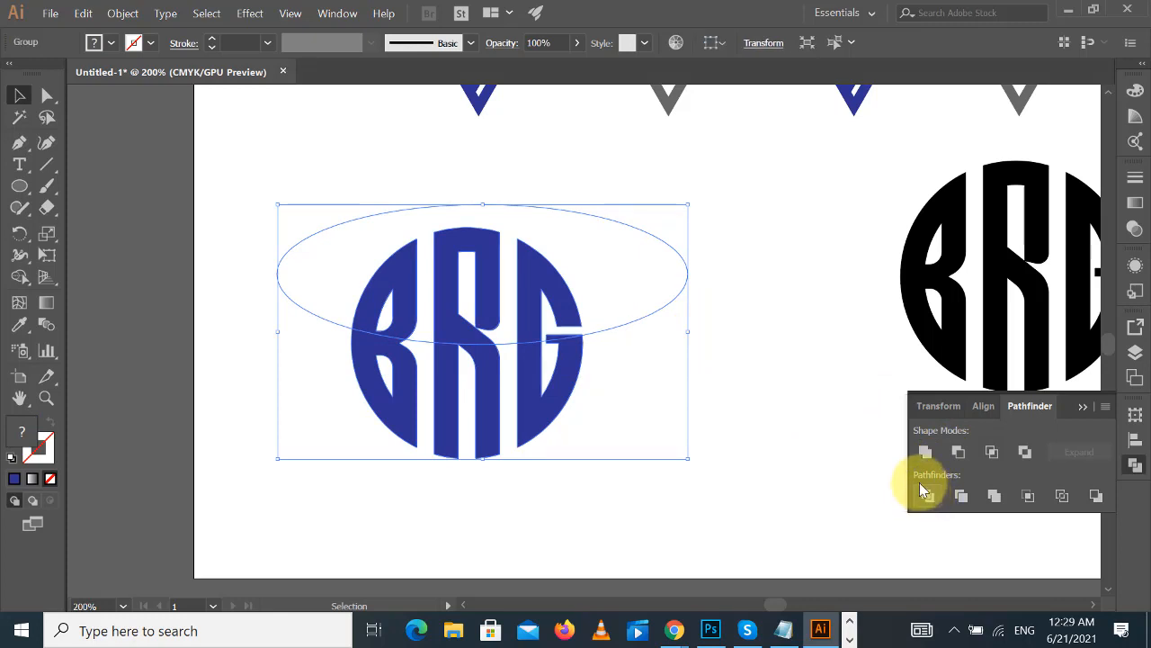
left_click(783, 358)
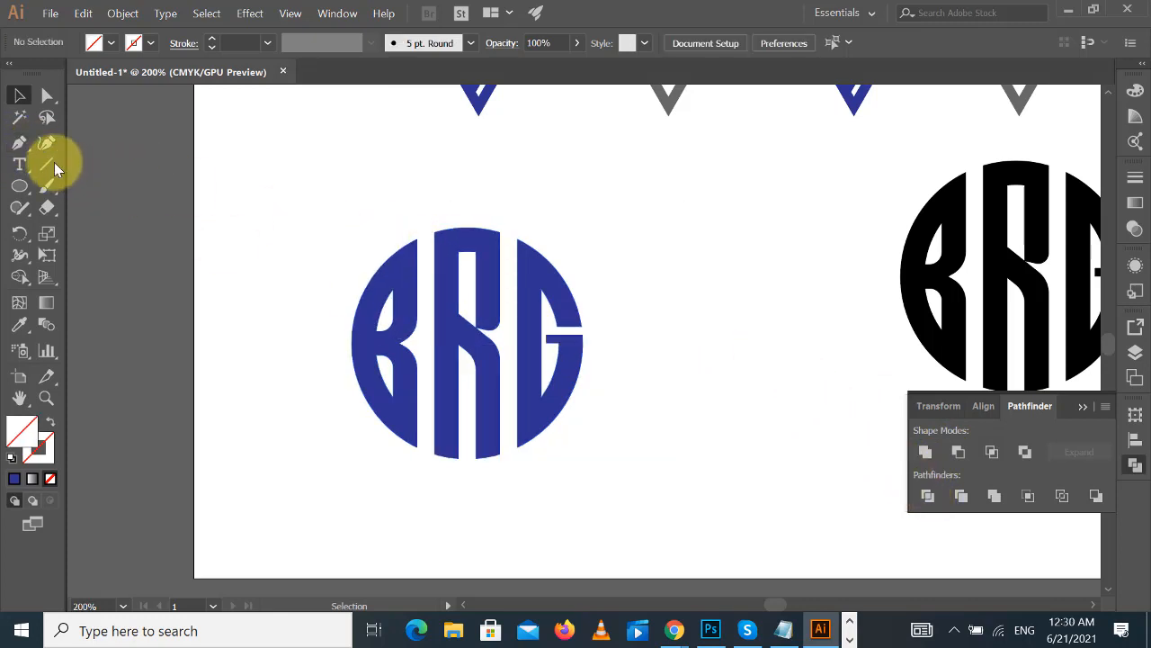
- Draw a short unfilled line as a sample, select all matching empty paths with the Magic Wand and delete them
left_click(47, 164)
left_click_drag(219, 160, 300, 205)
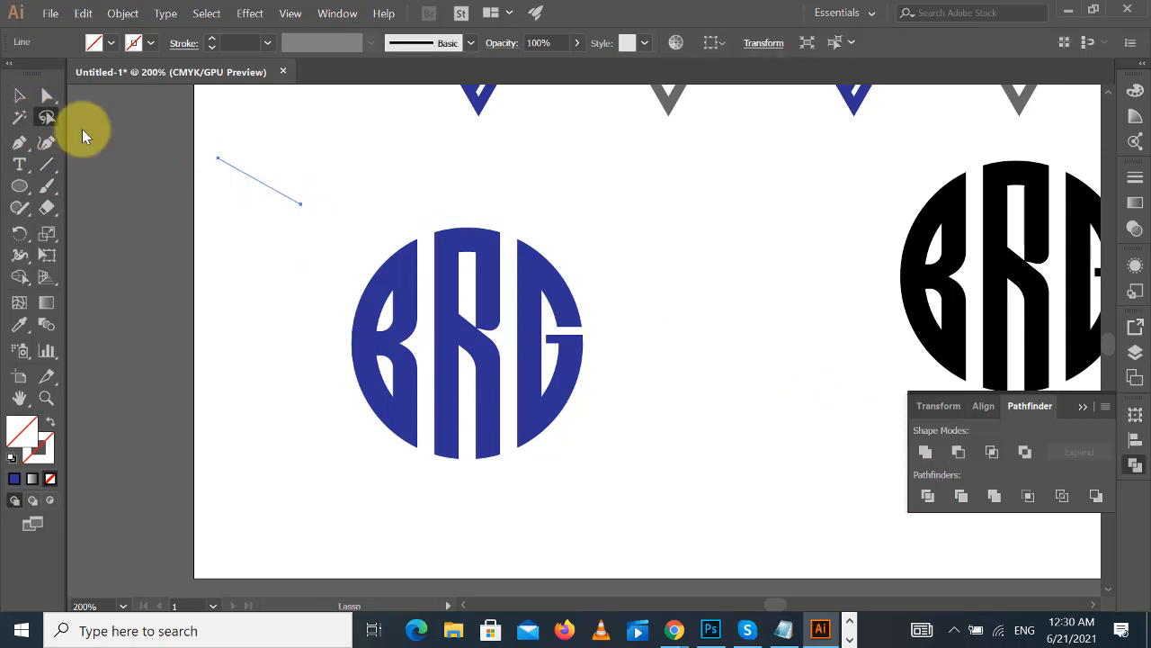
left_click(20, 118)
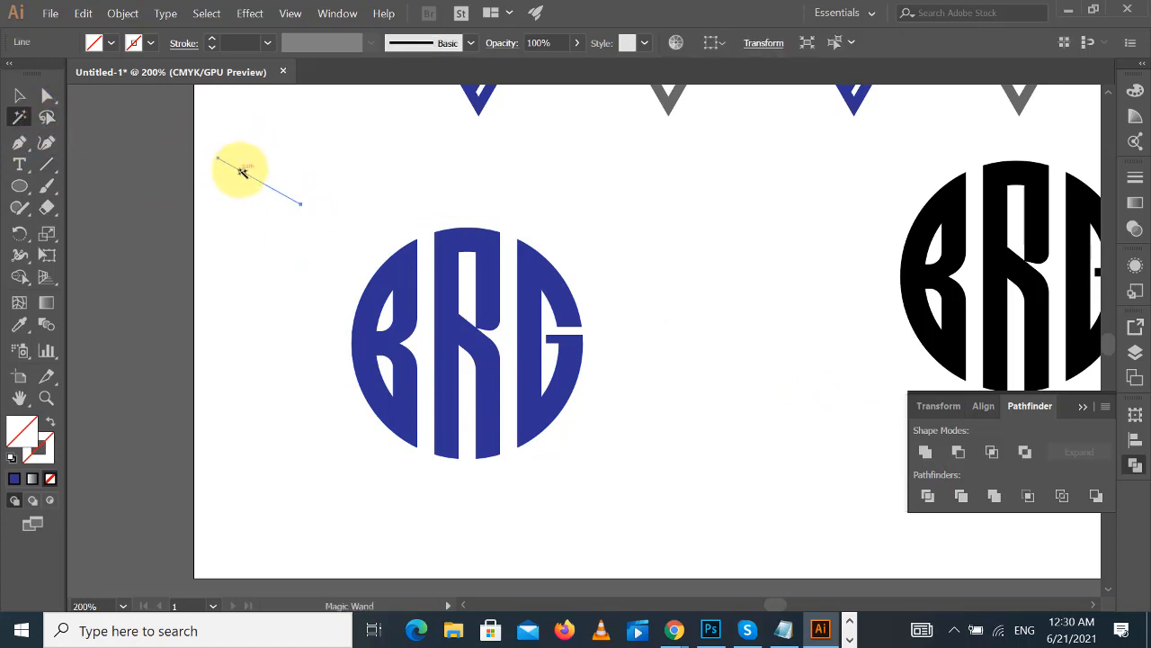
left_click(242, 171)
left_click(18, 96)
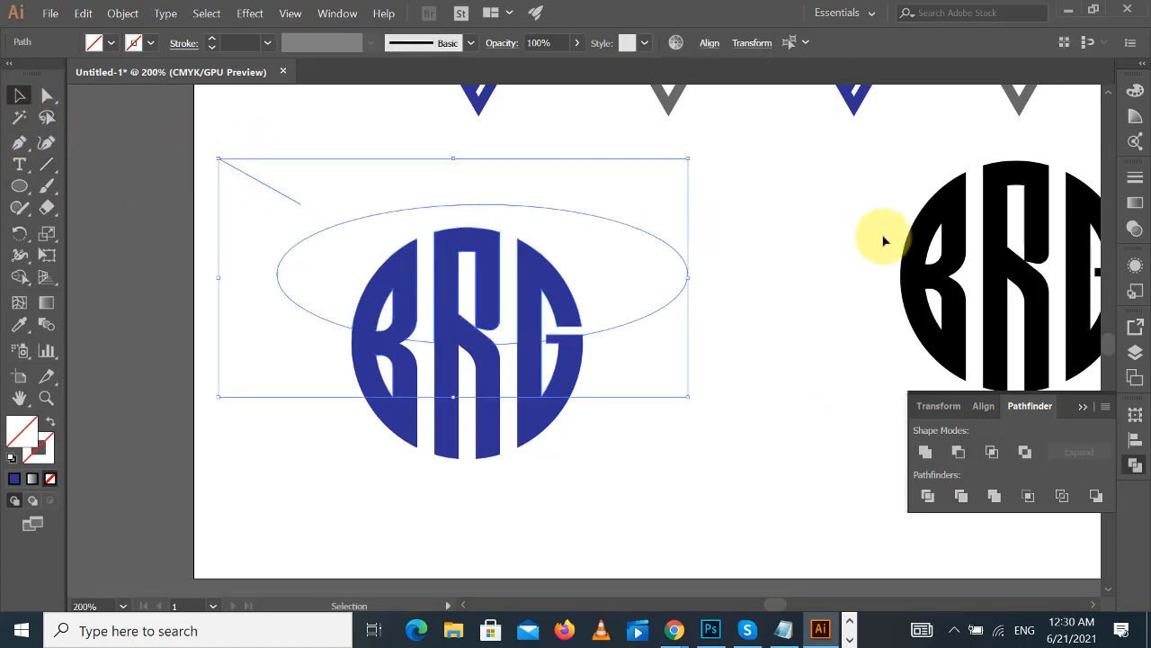
key("Delete")
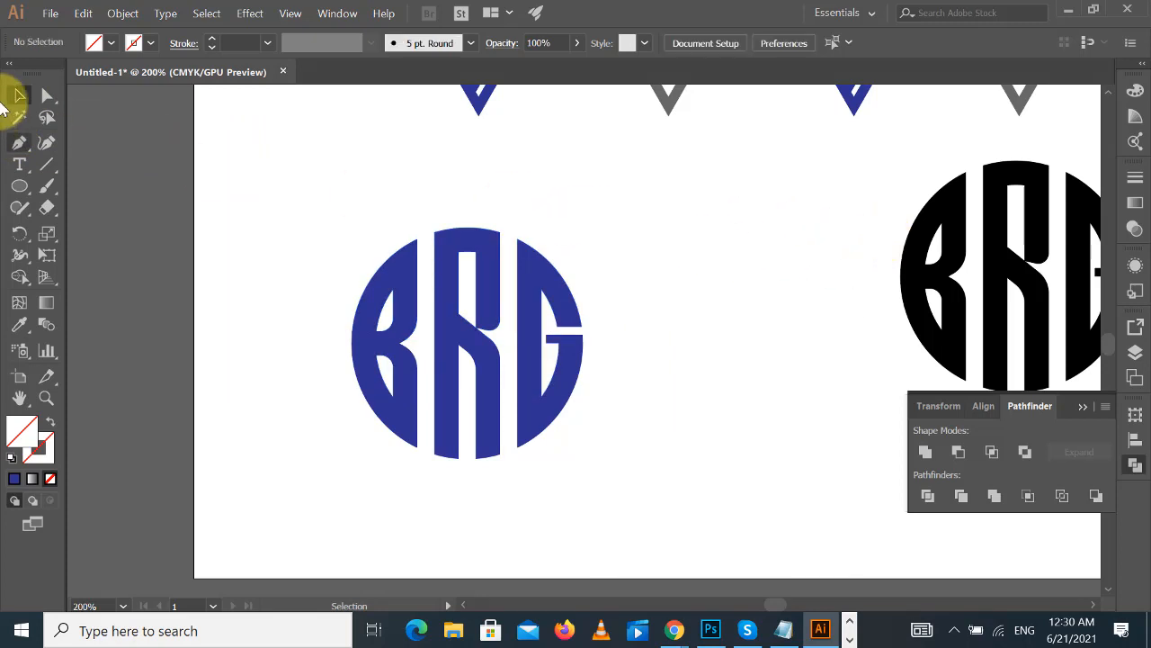
- Select the letter pieces above the curved split, including G's crossbar piece, and fill them with a linear white-to-black gradient
left_click(45, 96)
left_click_drag(325, 180, 571, 335)
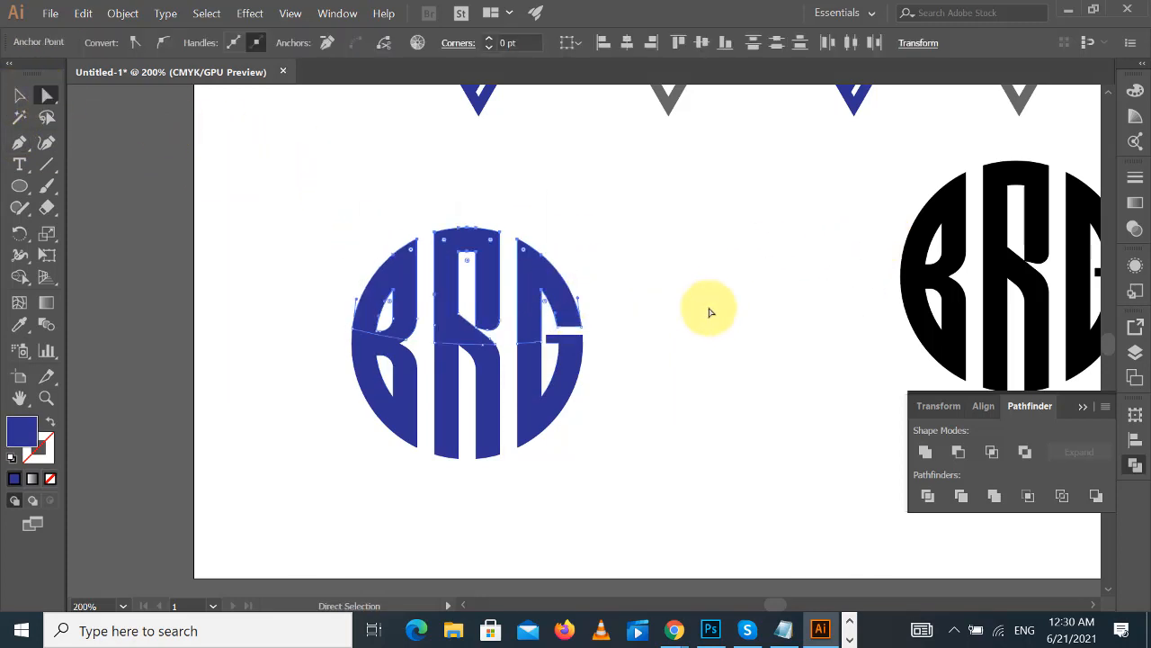
left_click(553, 340, "shift")
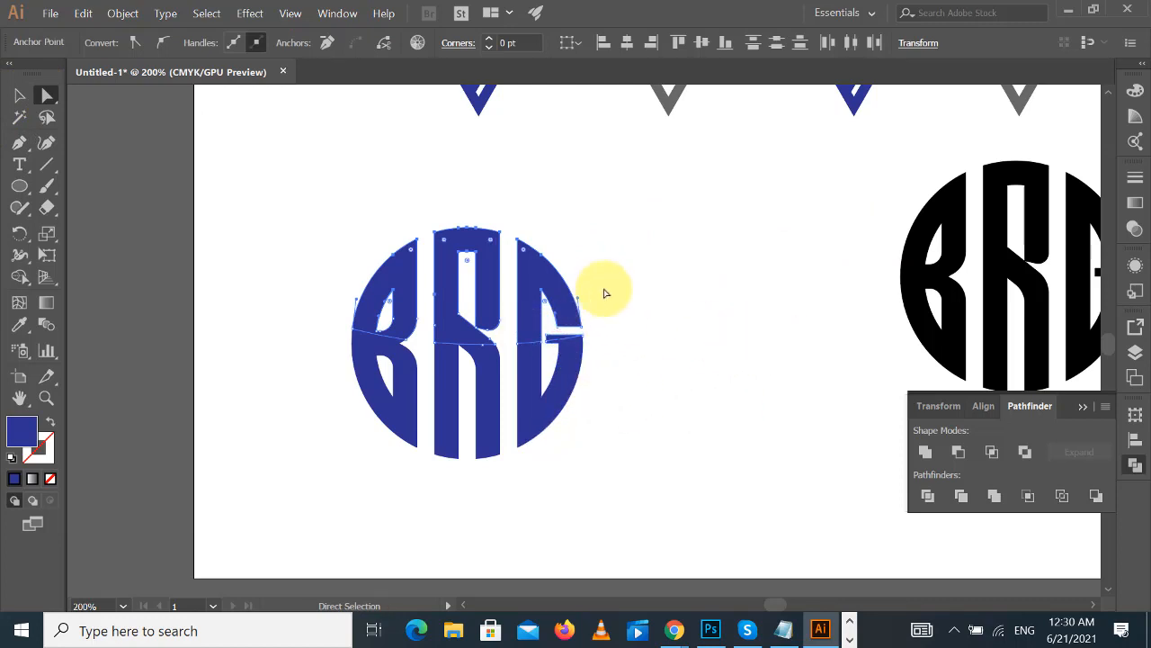
left_click(1135, 207)
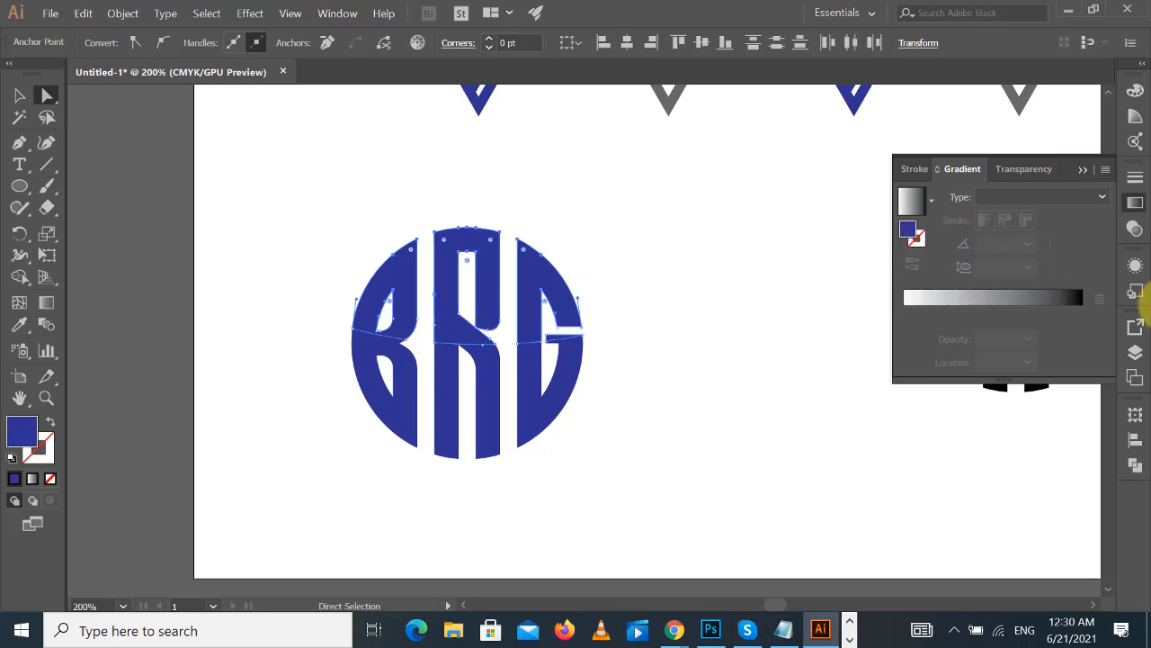
left_click(993, 306)
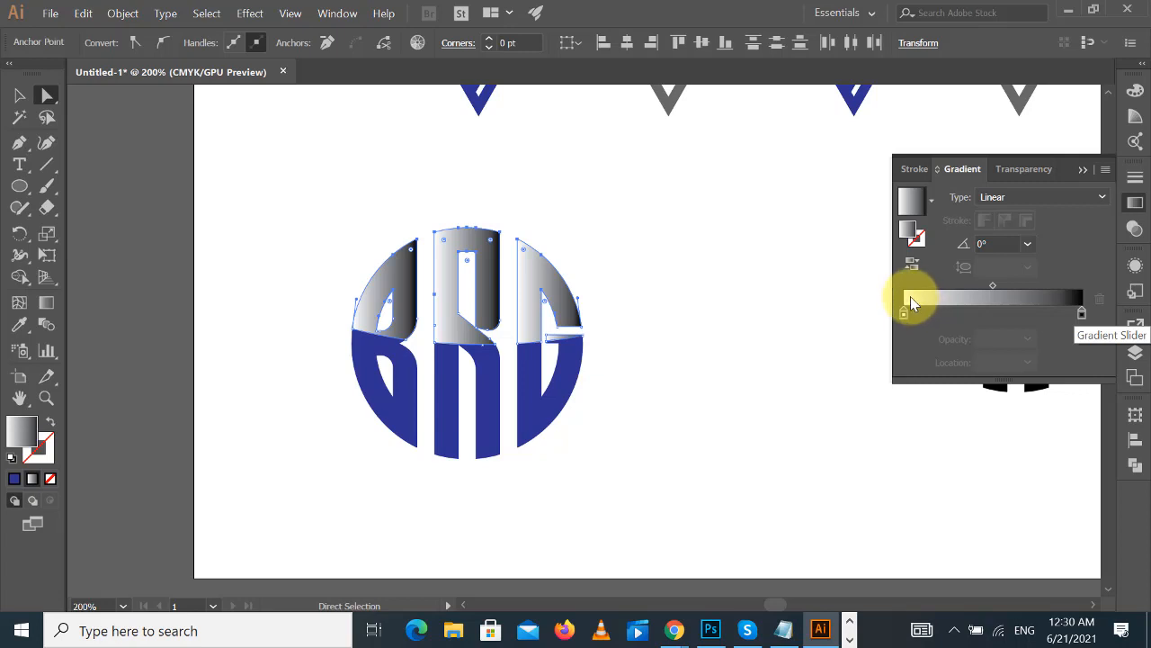
- Change the gradient's black end stop to the blue sampled from the monogram's lower half
left_click(1083, 315)
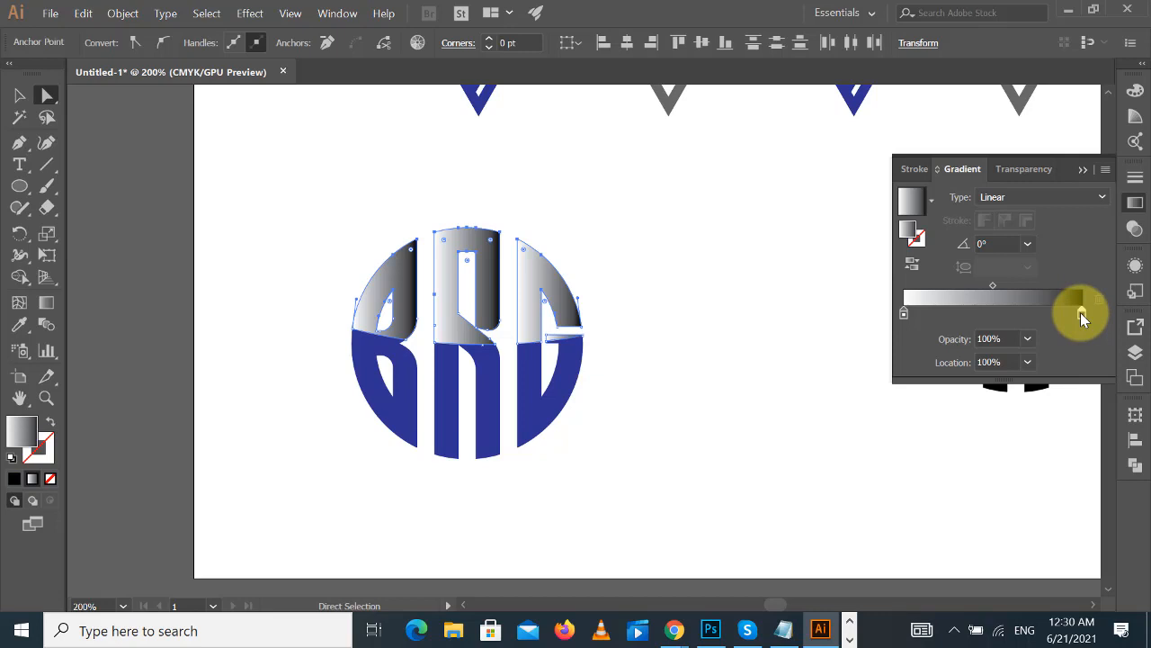
left_click(20, 326)
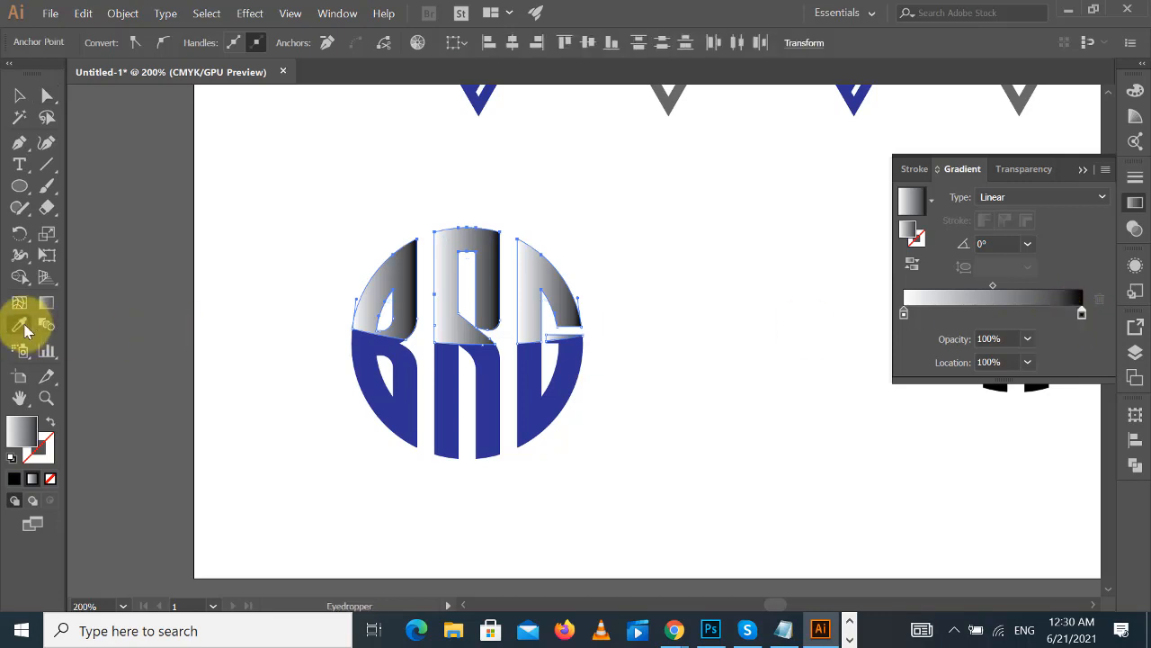
left_click(492, 367, "shift")
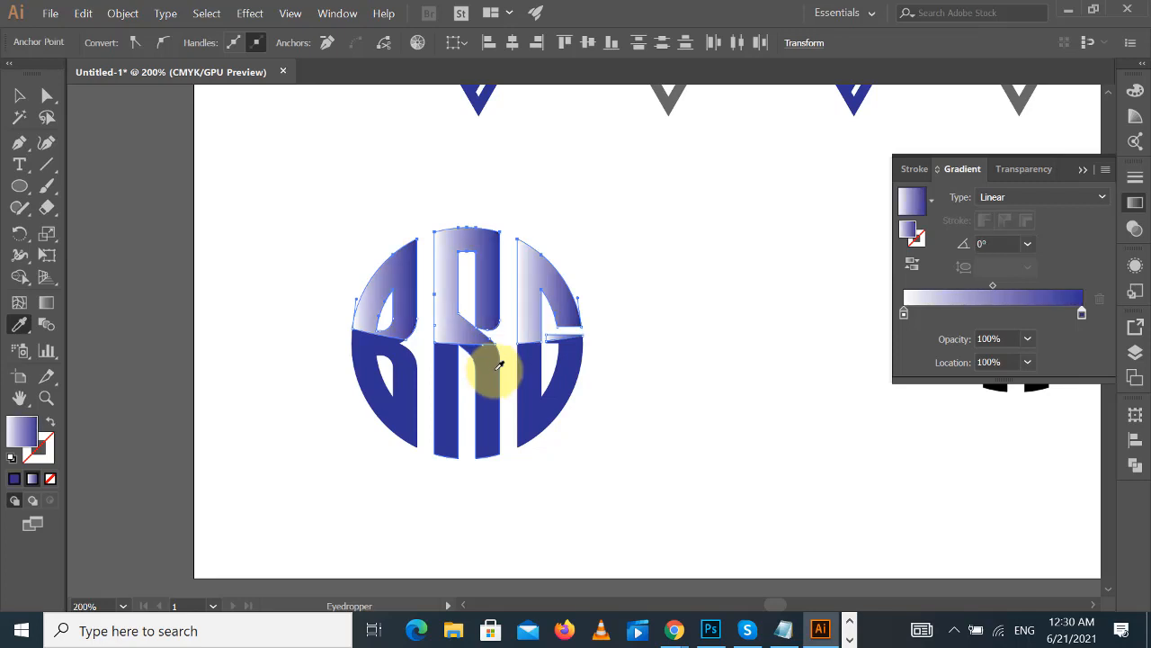
- Draw one vertical white-to-blue gradient across the selected upper letter pieces, starting near R's foot, and shift it slightly downward
left_click(1134, 203)
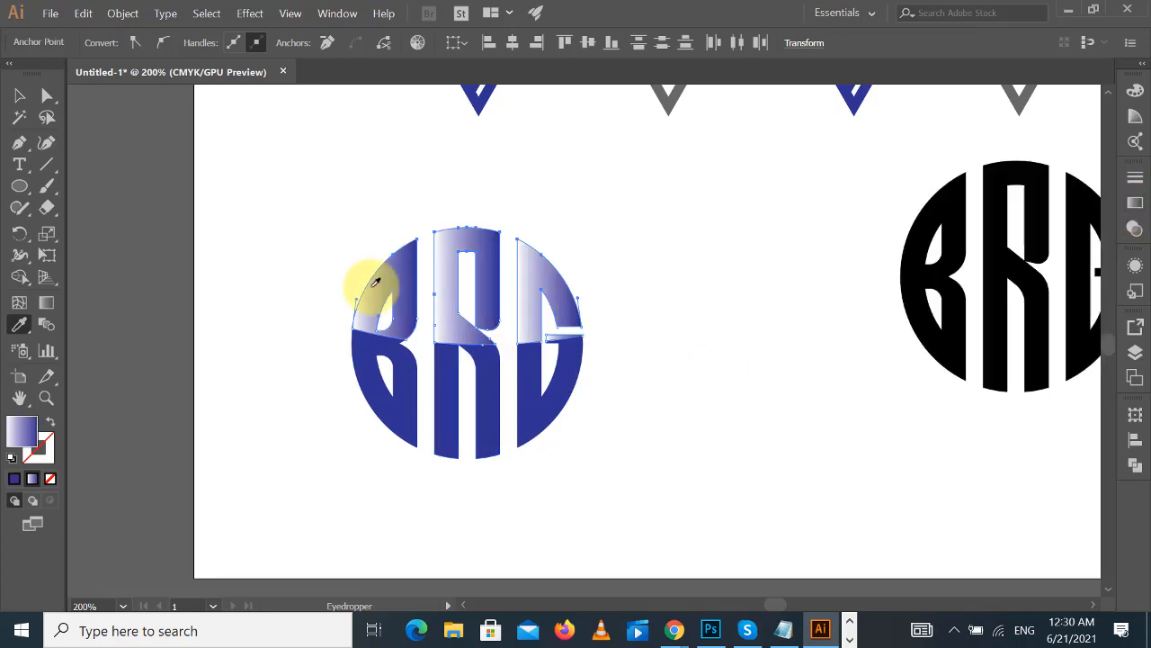
left_click(47, 304)
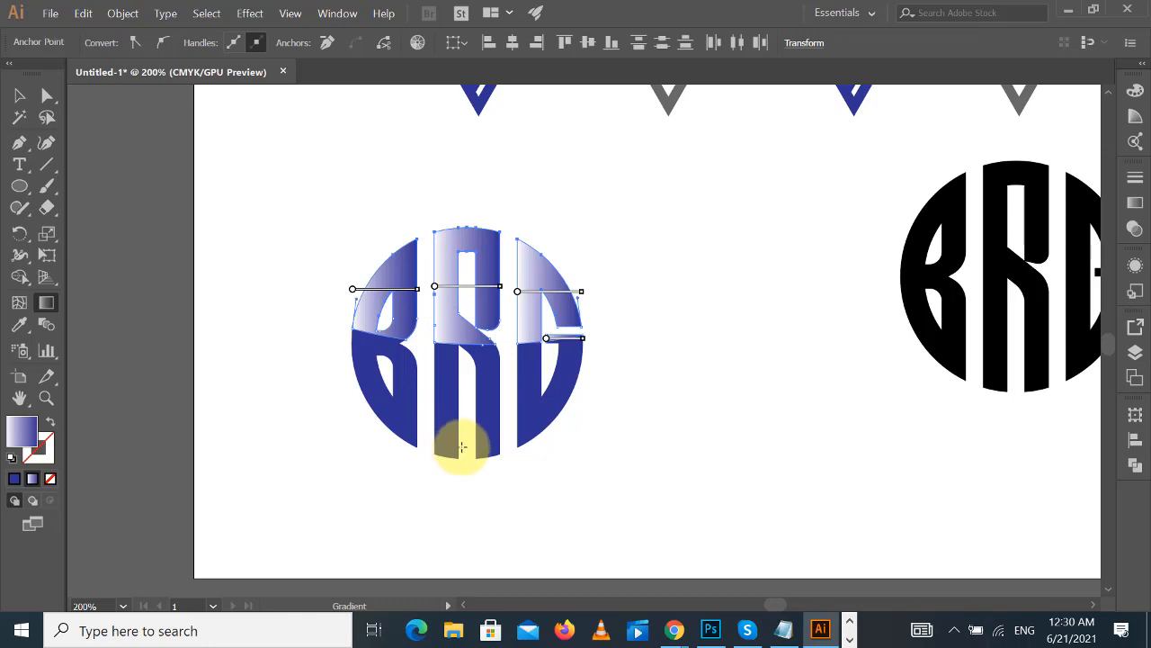
left_click_drag(461, 446, 462, 264)
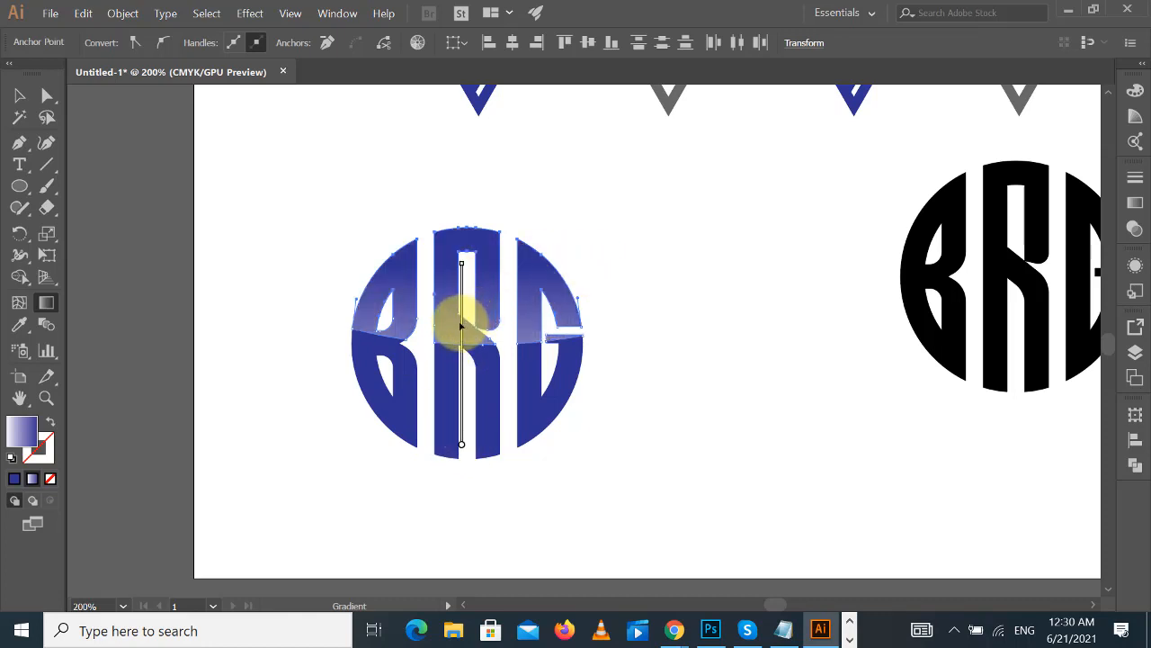
left_click_drag(461, 326, 462, 356)
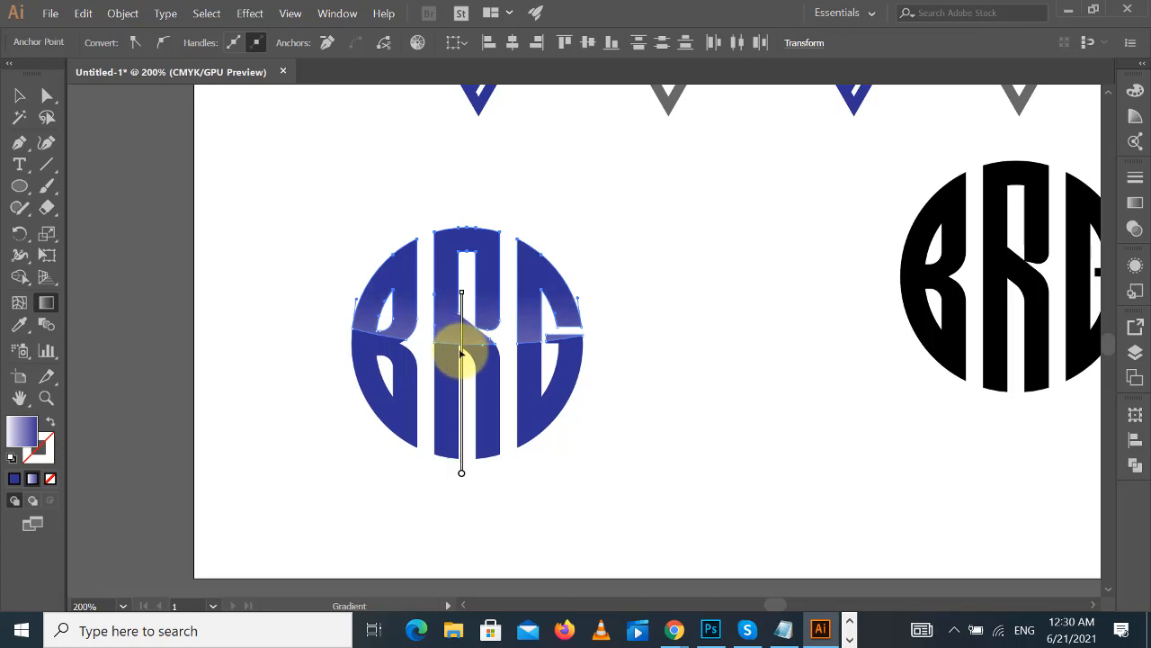
left_click(19, 95)
left_click(638, 188)
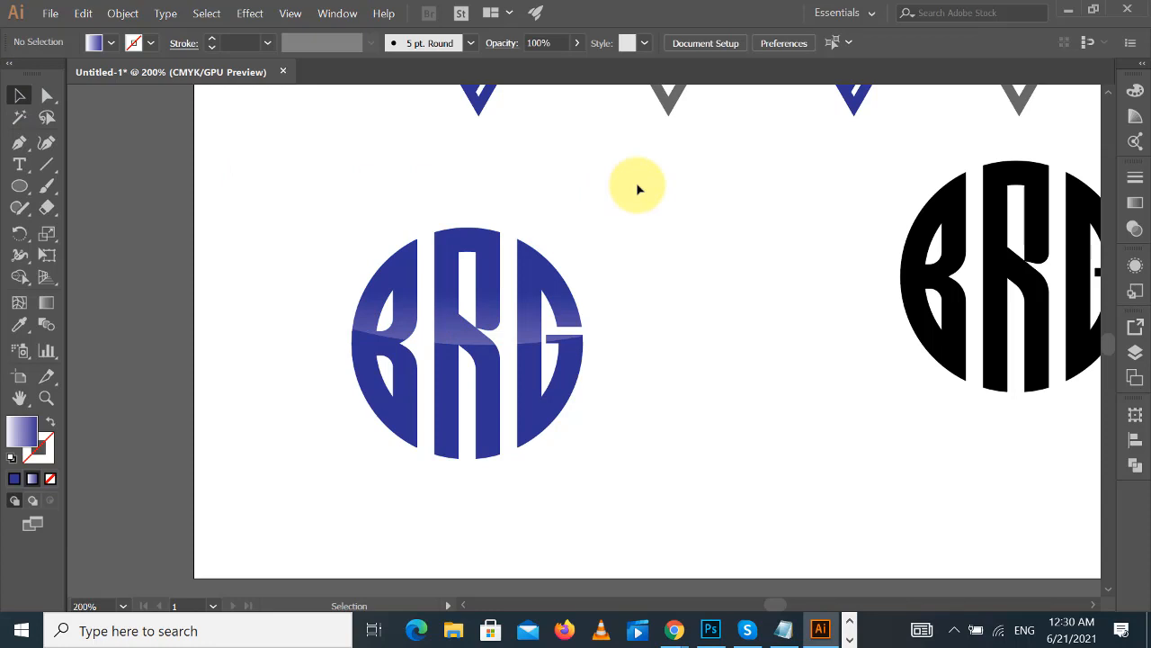
key("ctrl+minus")
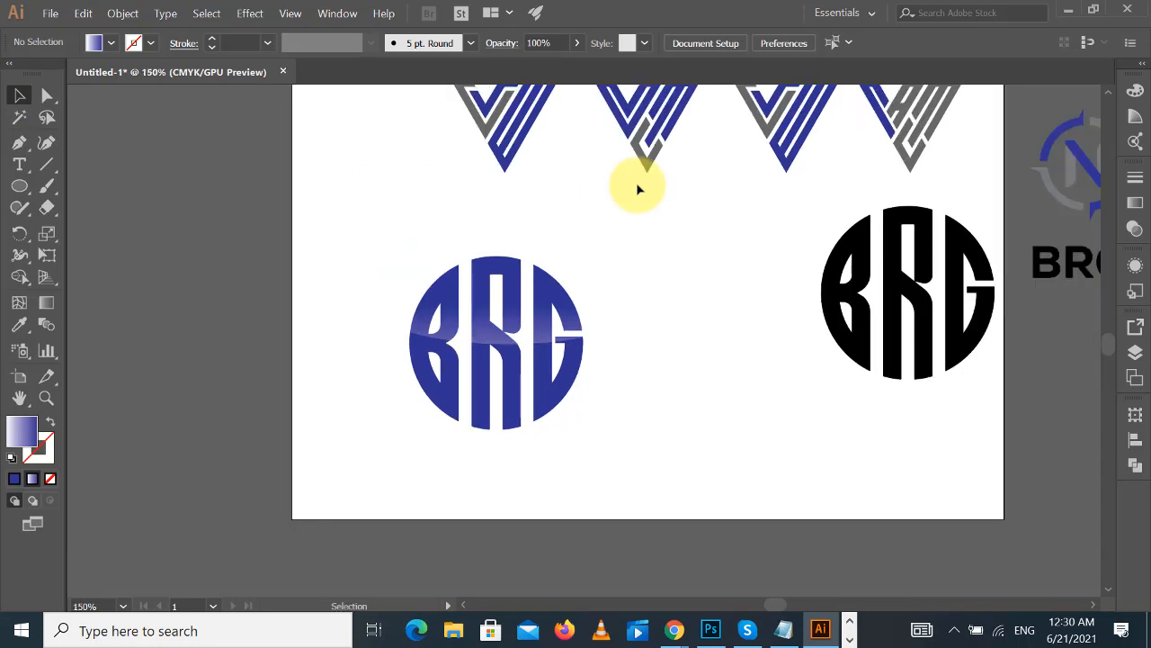
left_click_drag(681, 298, 553, 332)
left_click_drag(264, 278, 488, 471)
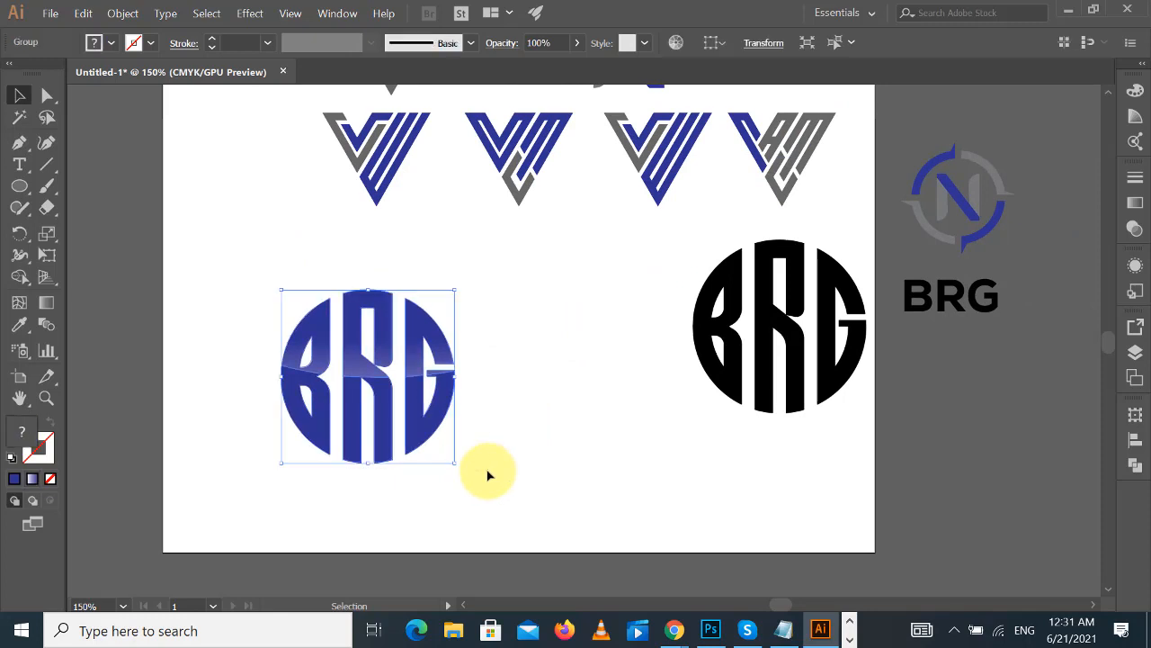
left_click(583, 419)
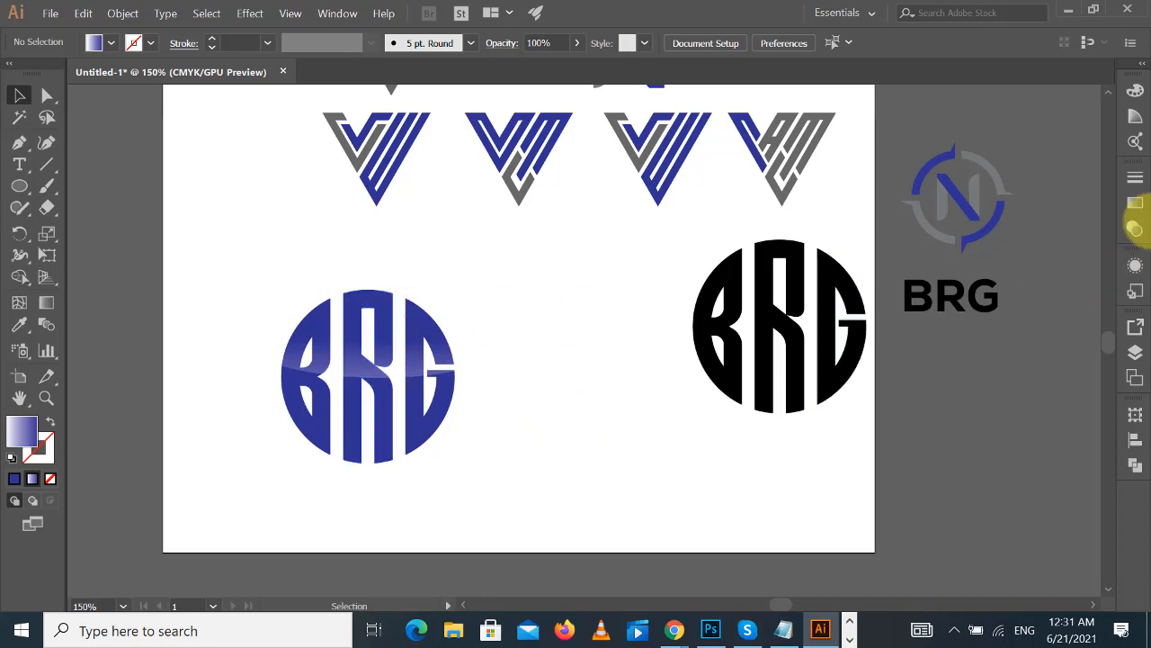
left_click(1135, 202)
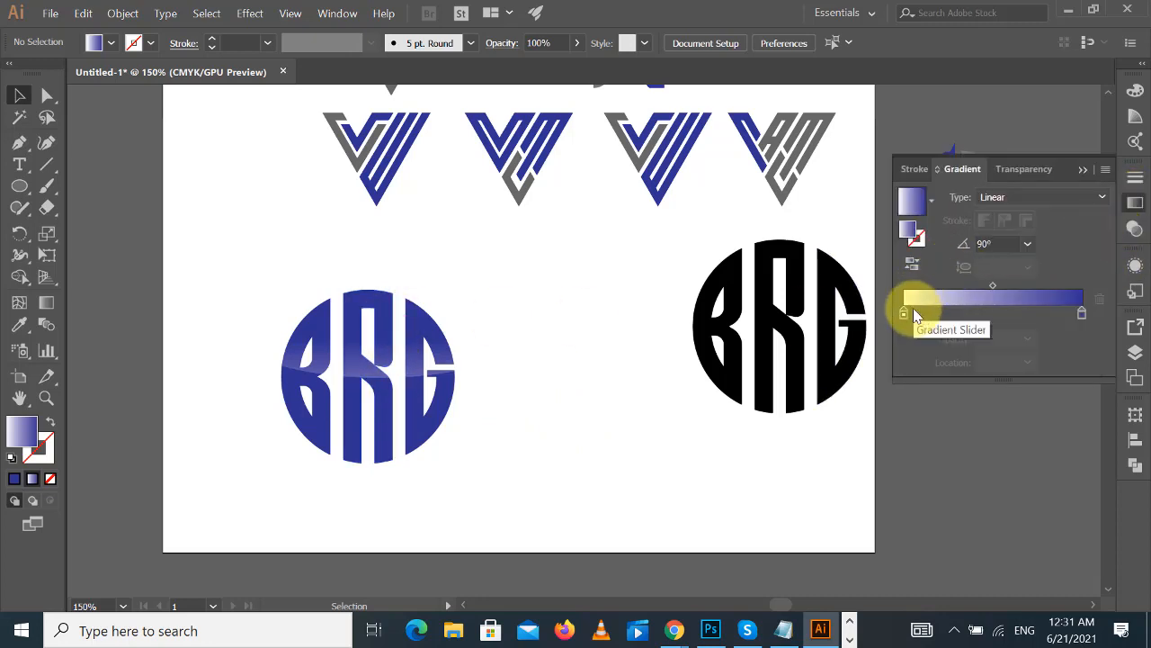
left_click(1135, 202)
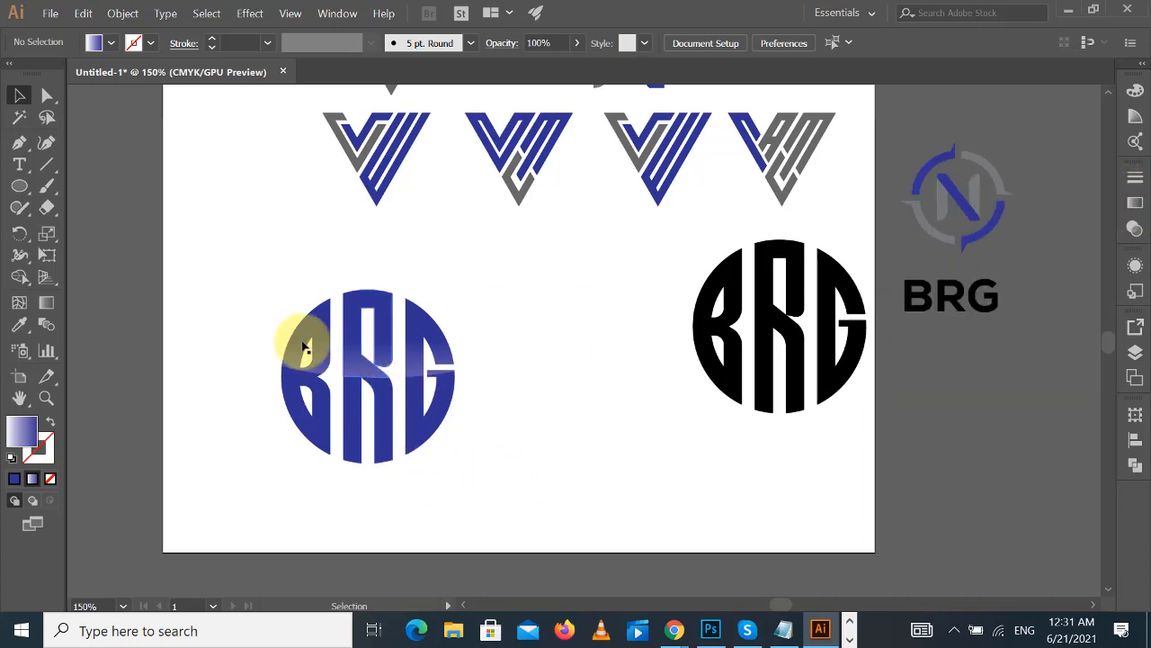
- Reselect the upper letter pieces and redraw their shared vertical gradient as a shorter span from R's foot up to just above the curved split
left_click(47, 95)
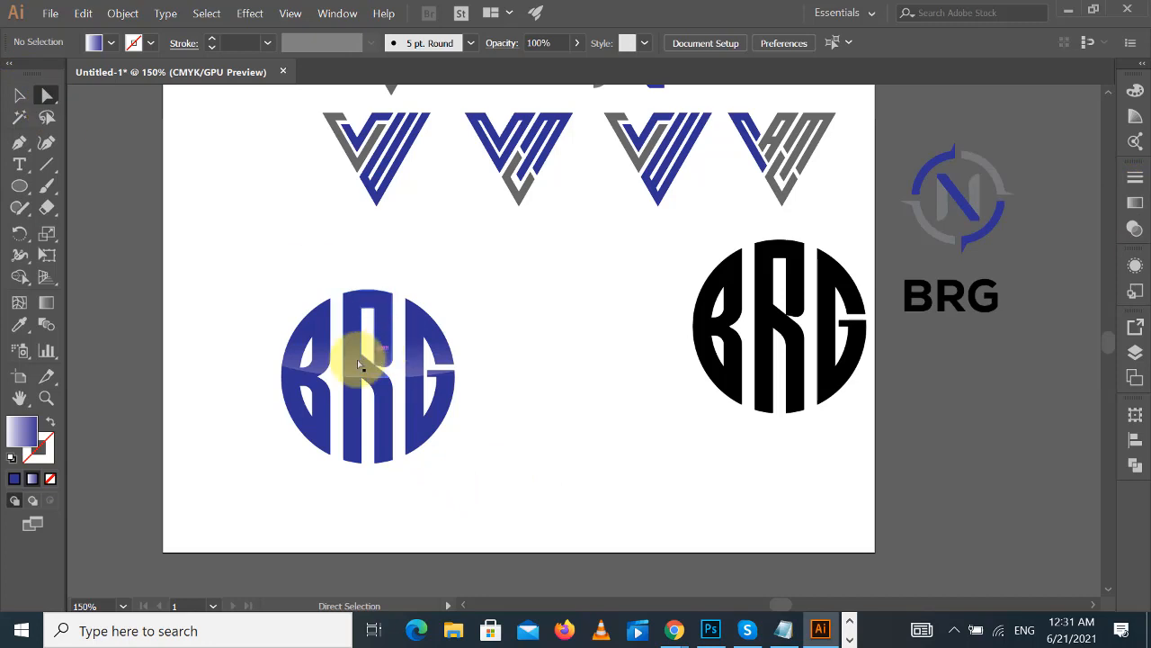
left_click(314, 376, "shift")
left_click(419, 365, "shift")
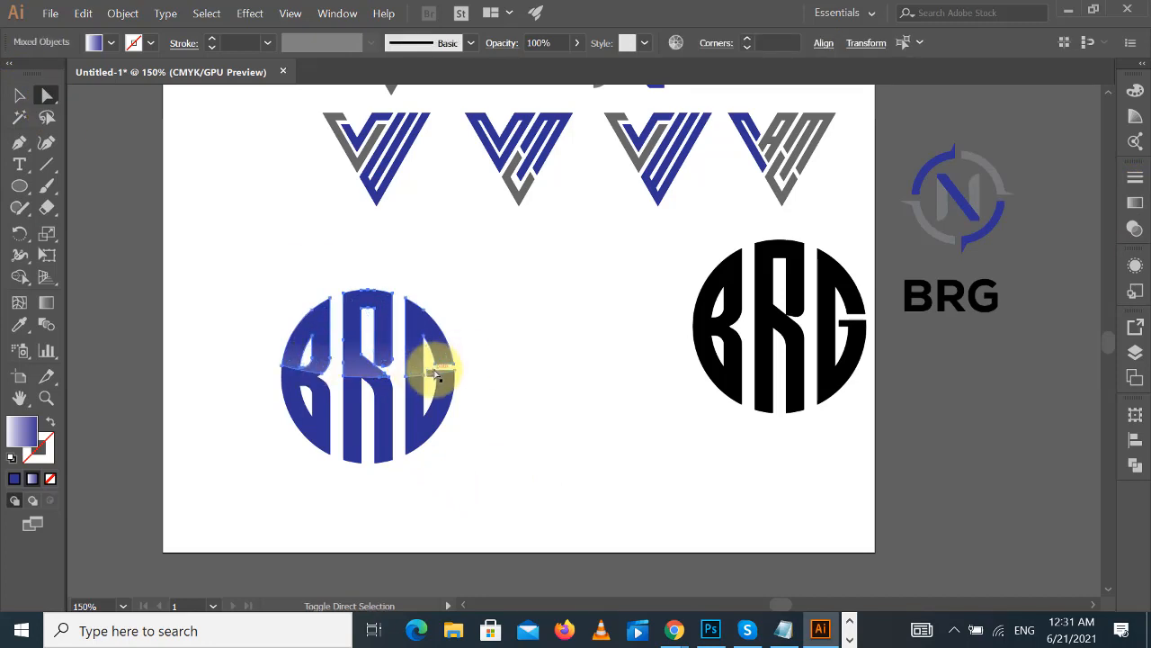
left_click(46, 302)
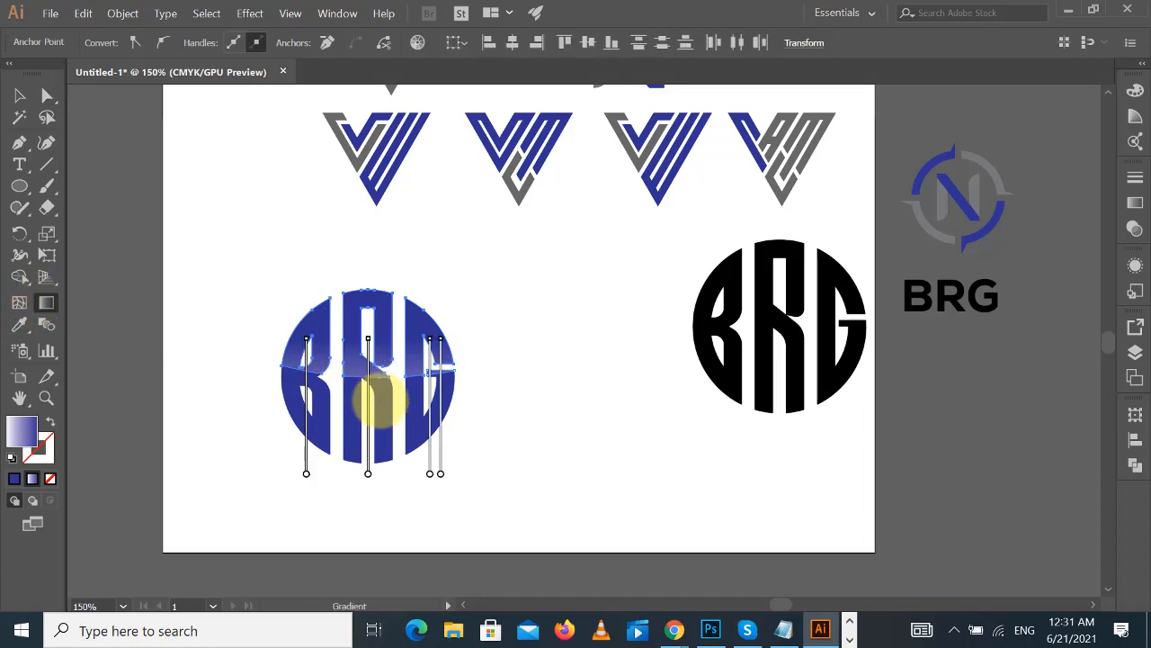
left_click_drag(368, 410, 368, 422)
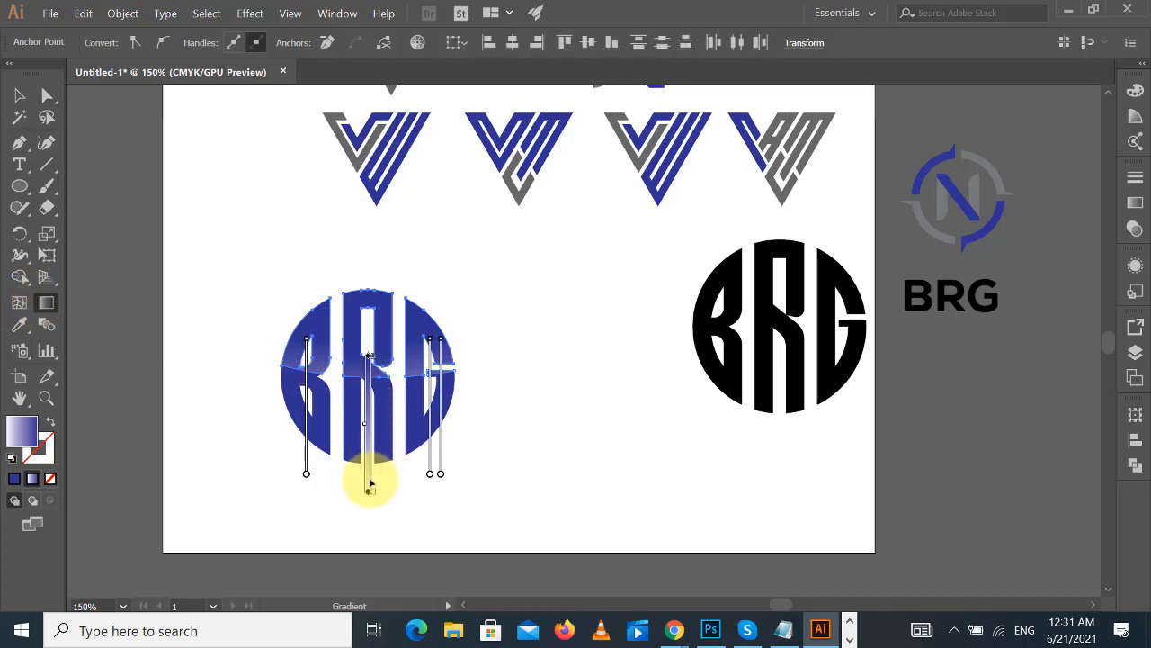
key("ctrl+z")
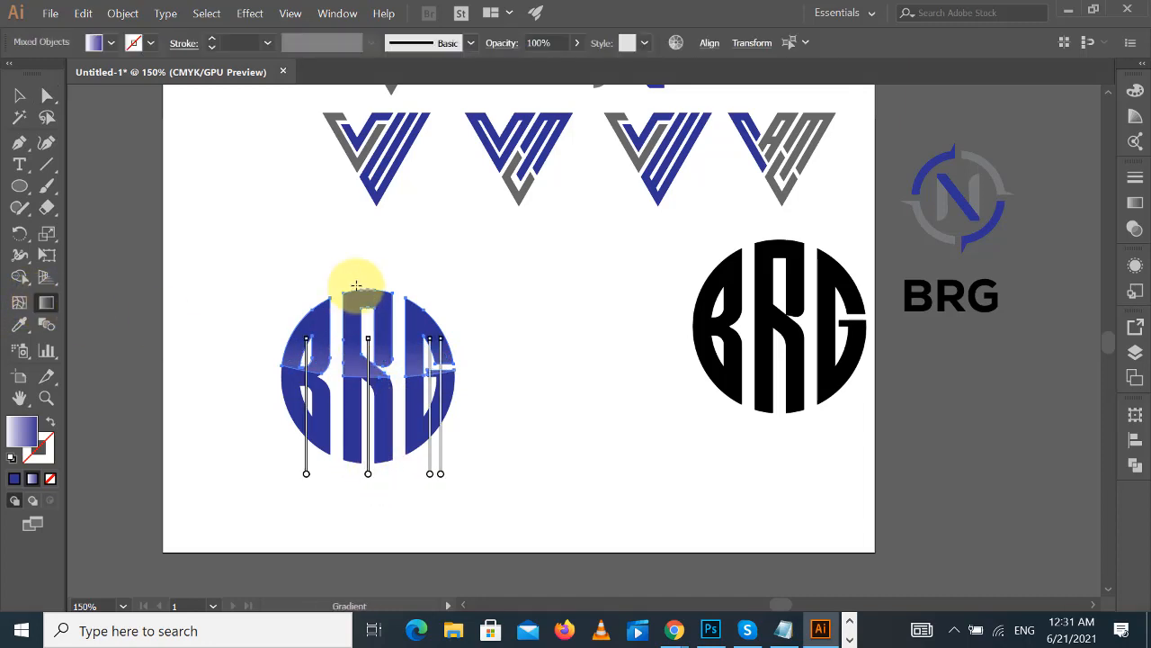
left_click_drag(356, 448, 354, 364)
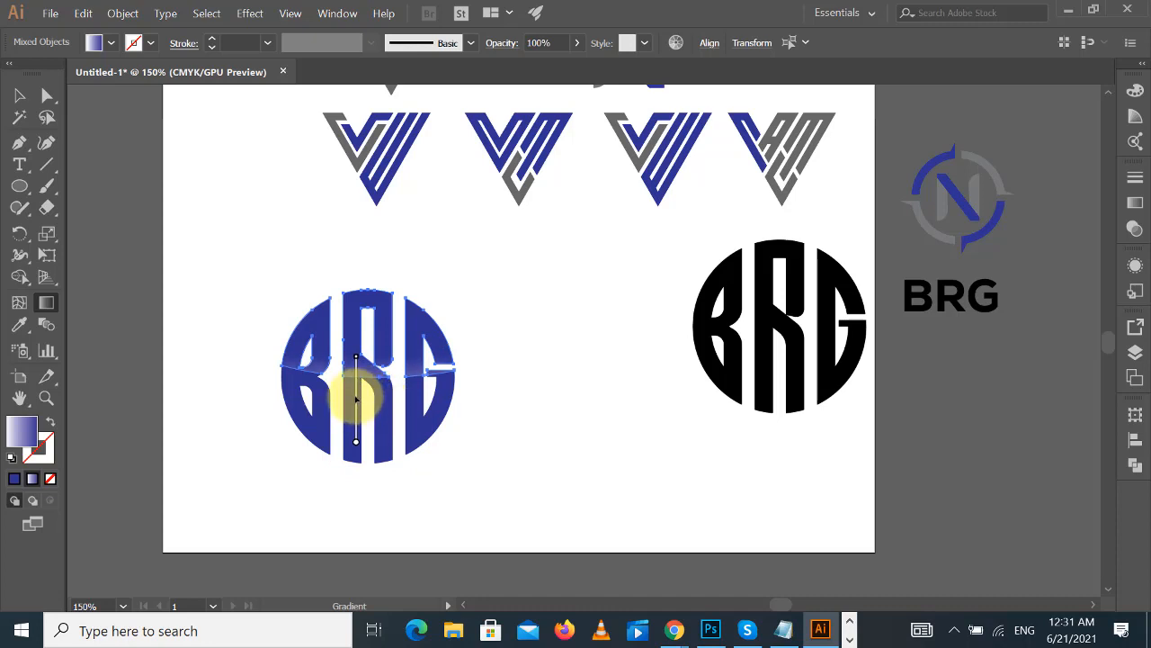
left_click(19, 95)
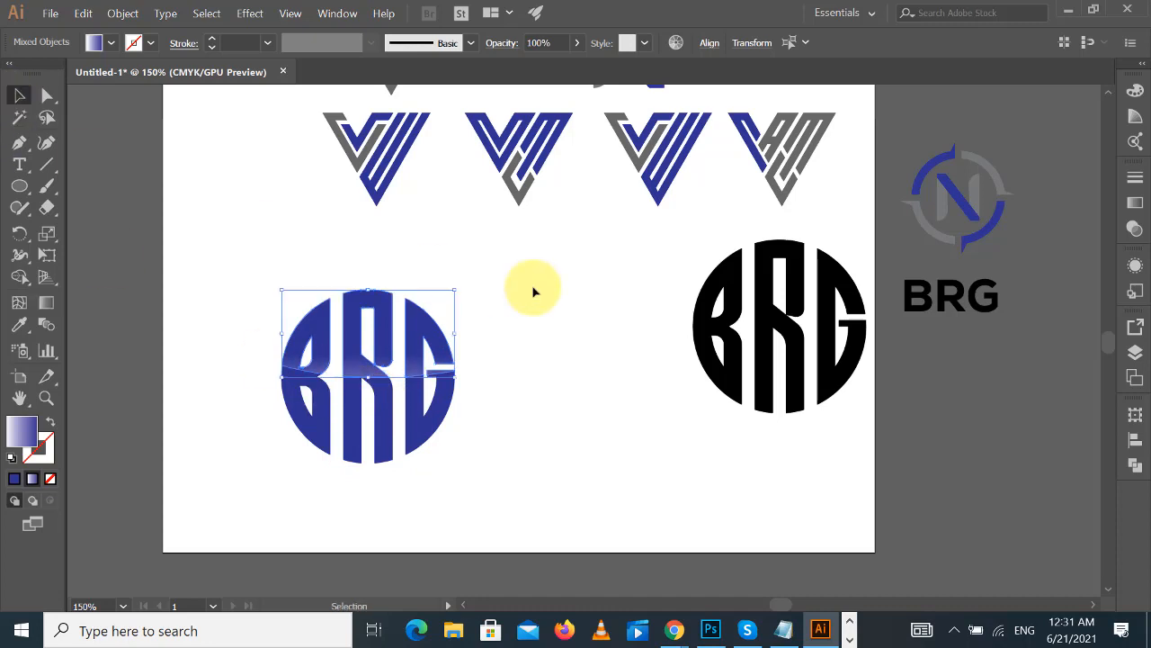
left_click(535, 294)
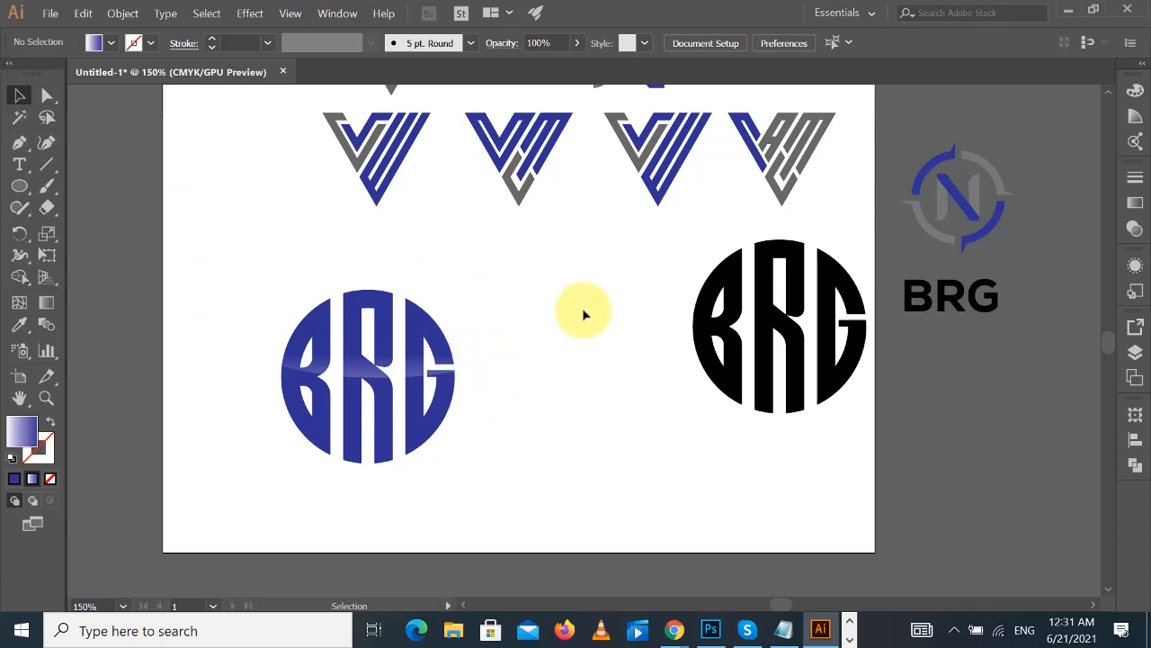
left_click_drag(216, 244, 522, 464)
key("a")
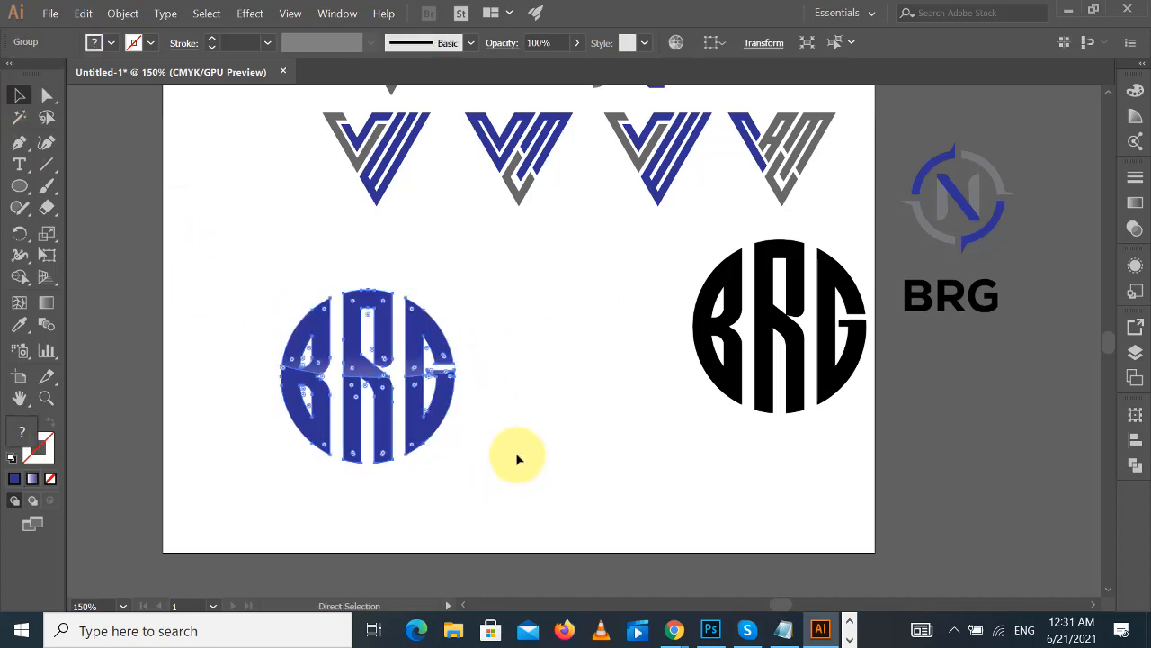
left_click(530, 441)
key("v")
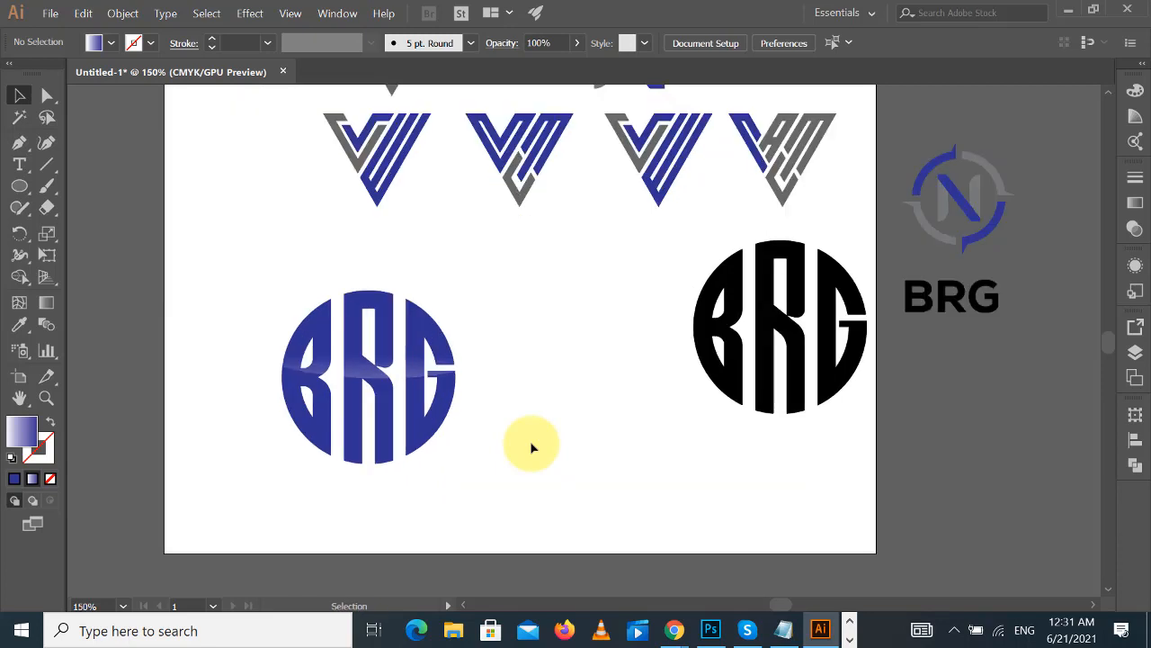
left_click_drag(537, 368, 487, 467)
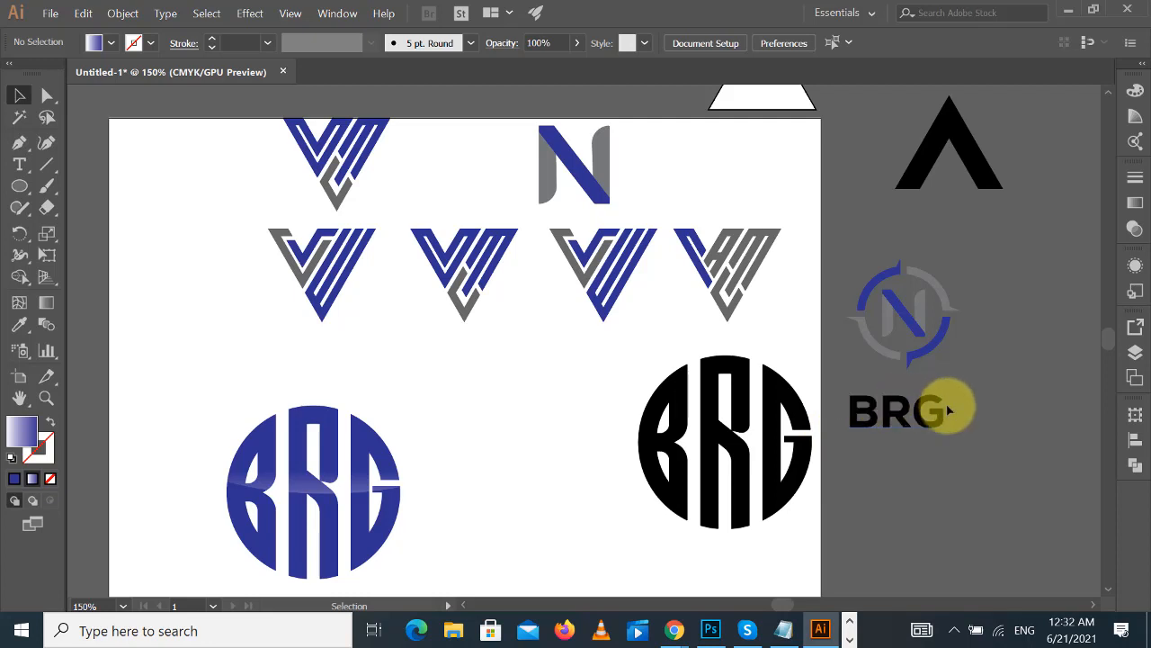
left_click(917, 409)
left_click(951, 465)
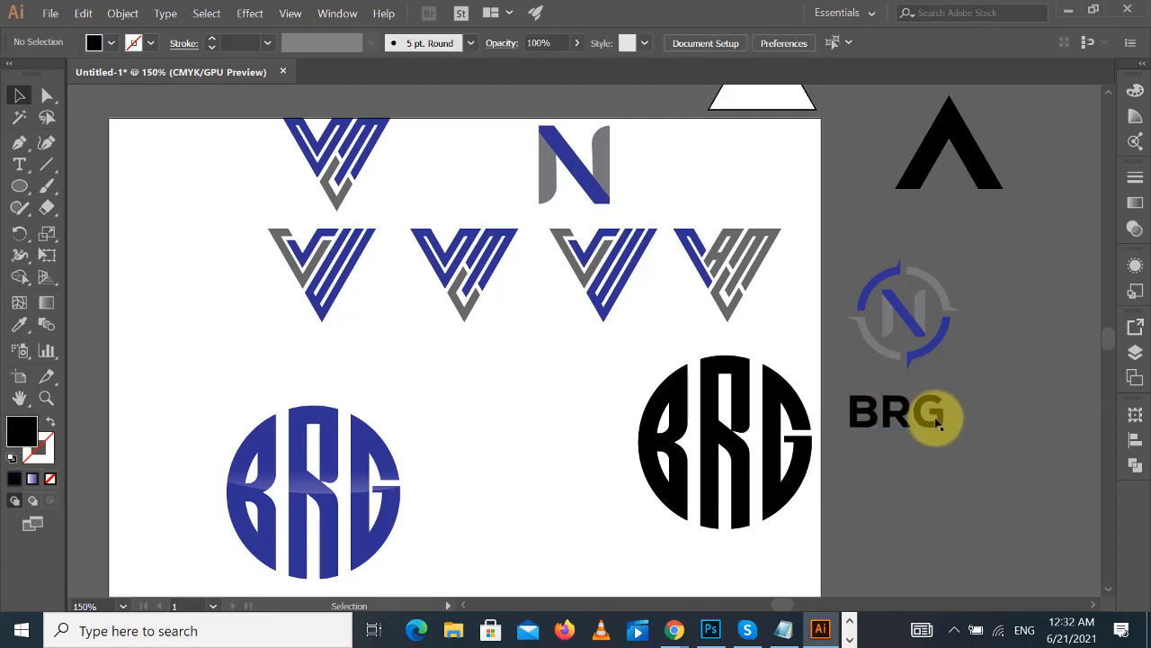
- Place a copy of the plain BRG text on the artboard between the blue and black circular BRG logos
left_click_drag(930, 412, 525, 403)
left_click(566, 496)
scroll(566, 495, "down", 2)
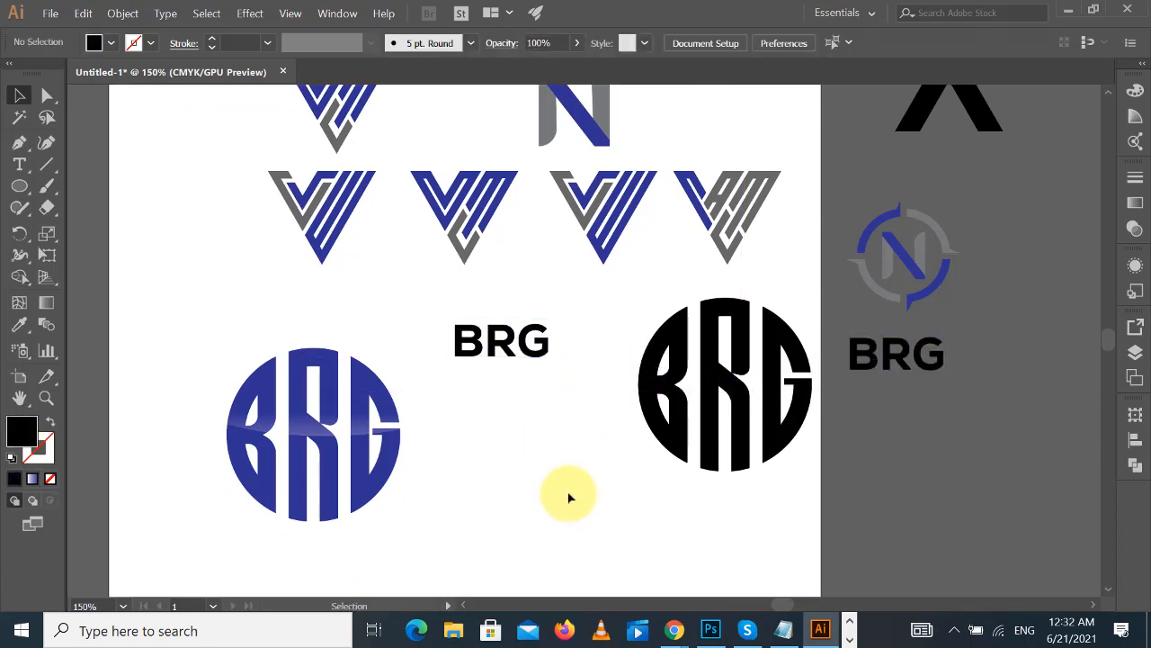
left_click_drag(513, 344, 513, 404)
- Move the blue circular BRG logo off the artboard and shift the BRG text copy into the cleared space
left_click_drag(396, 430, 1018, 478)
left_click_drag(515, 392, 447, 402)
left_click(536, 450)
left_click(455, 392)
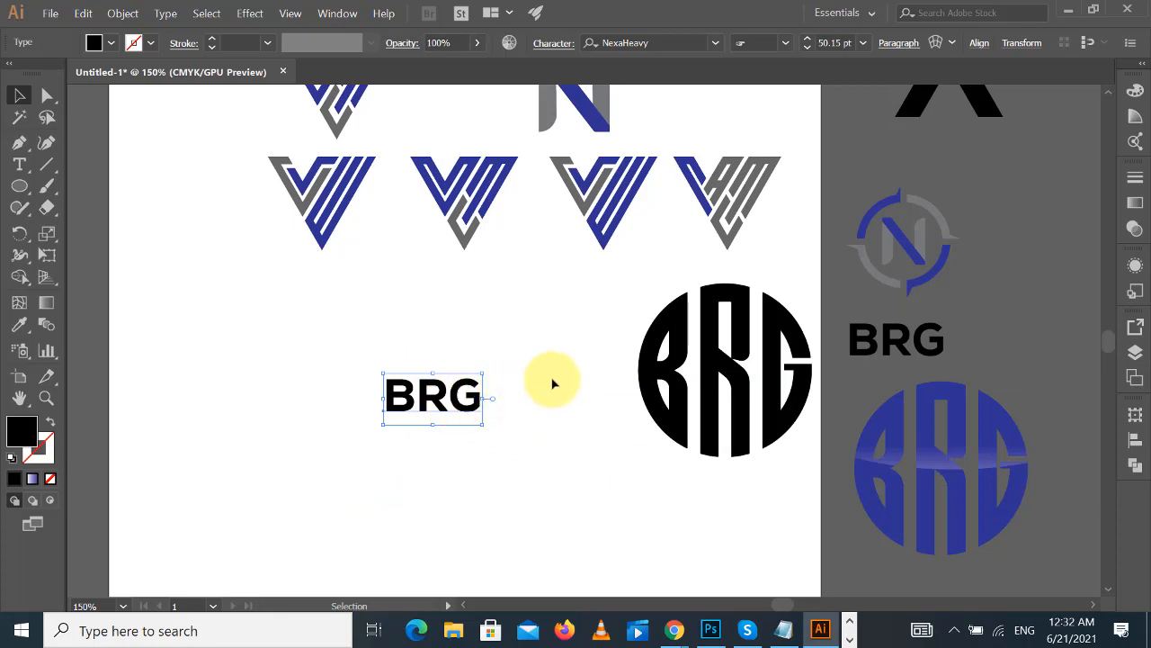
- Convert the BRG text copy on the artboard to outlines
left_click(522, 394)
left_click(457, 394)
right_click(462, 397)
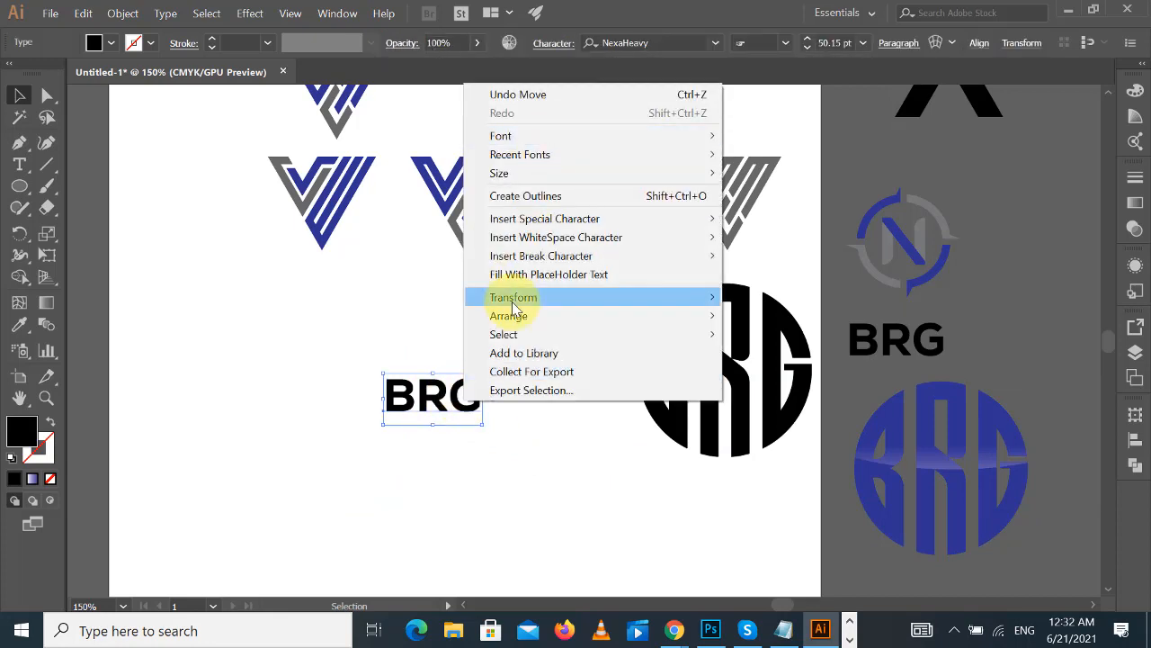
left_click(519, 406)
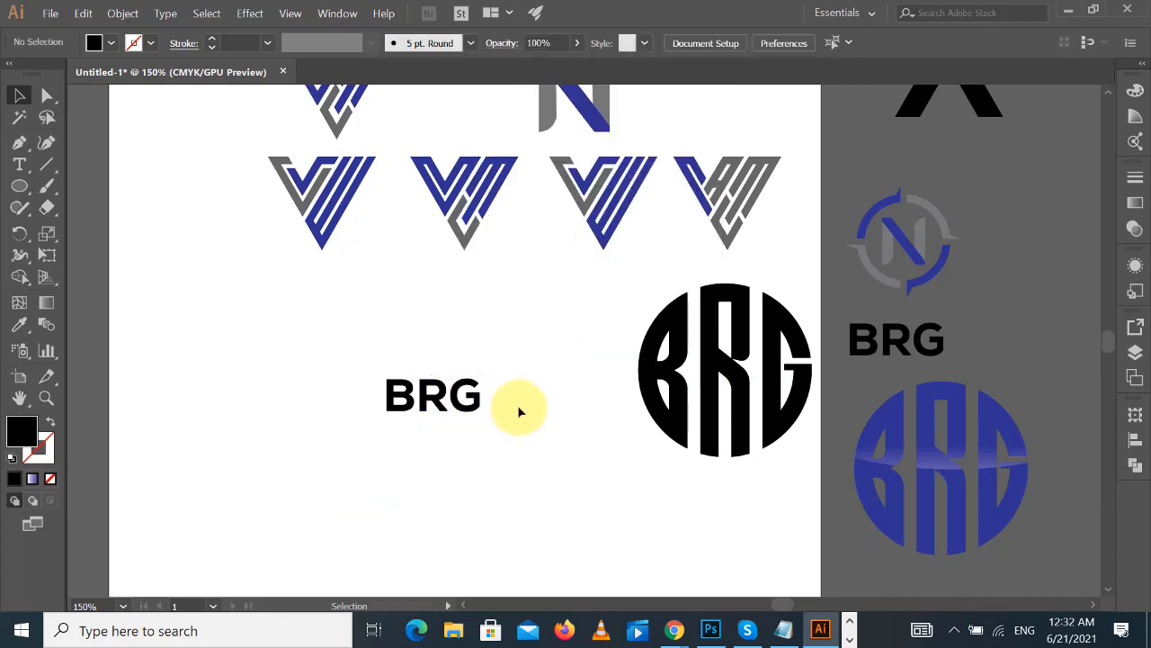
left_click(472, 394)
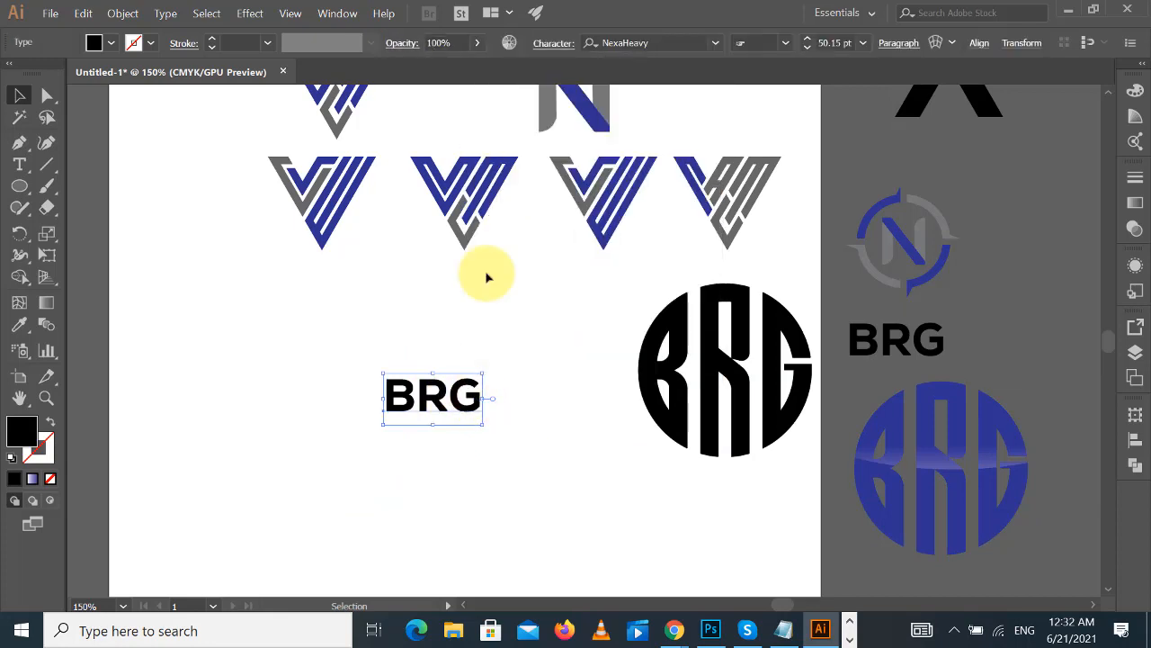
right_click(452, 423)
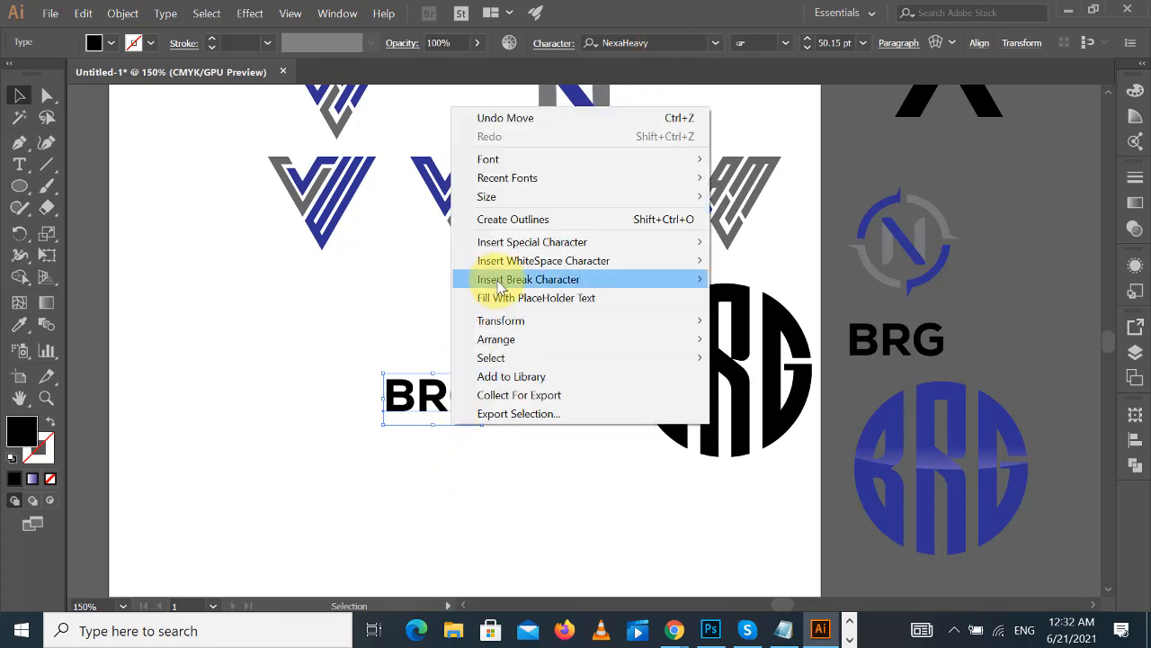
left_click(519, 220)
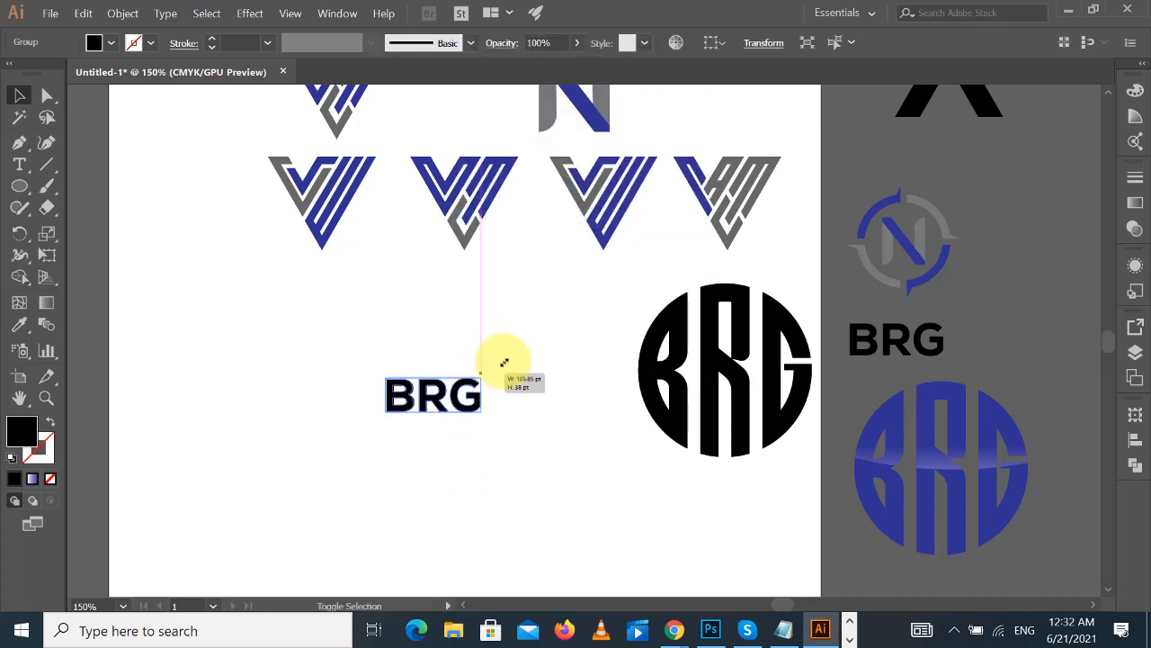
- Scale up the outlined BRG lettering proportionally around its centre to almost twice its size
left_click_drag(505, 363, 537, 357)
left_click(550, 453)
left_click(450, 407)
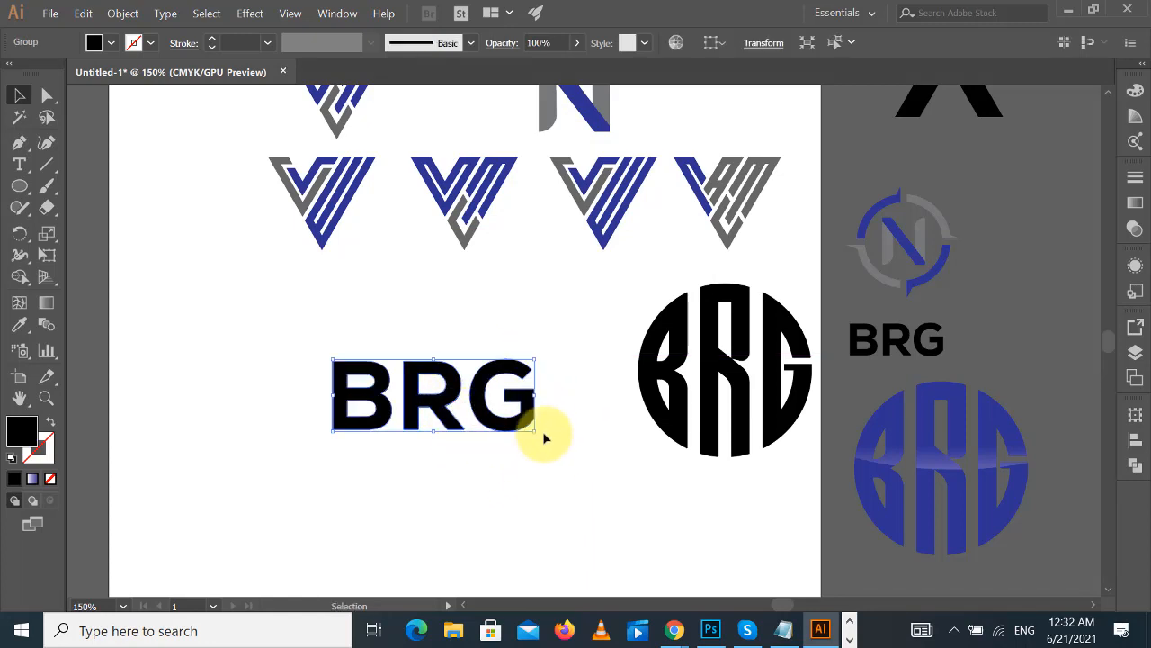
left_click_drag(543, 436, 513, 392)
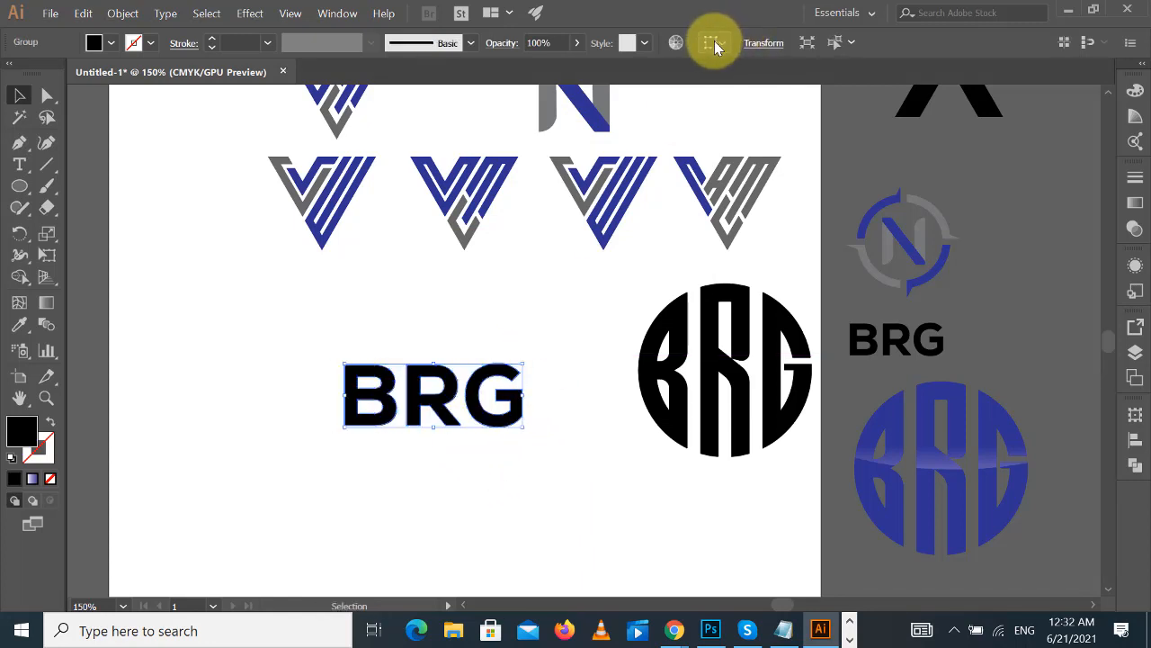
- Align the BRG lettering to the artboard, centred both horizontally and vertically
left_click(715, 47)
left_click(745, 98)
left_click(771, 42)
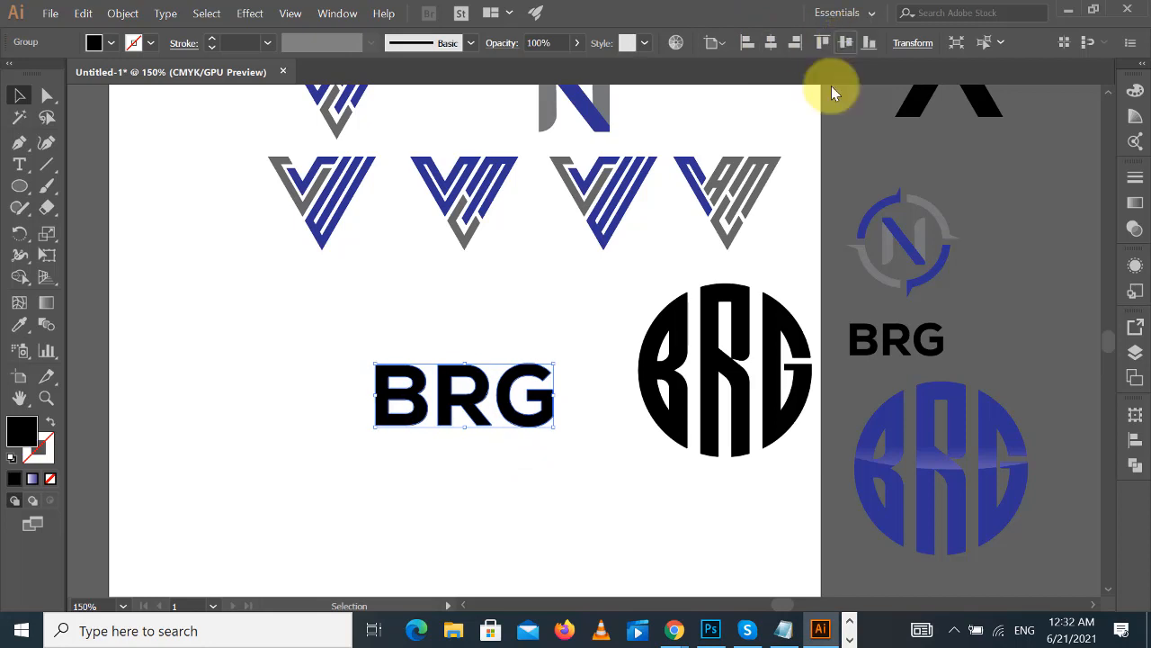
left_click(847, 43)
left_click(561, 314)
scroll(549, 310, "up", 2)
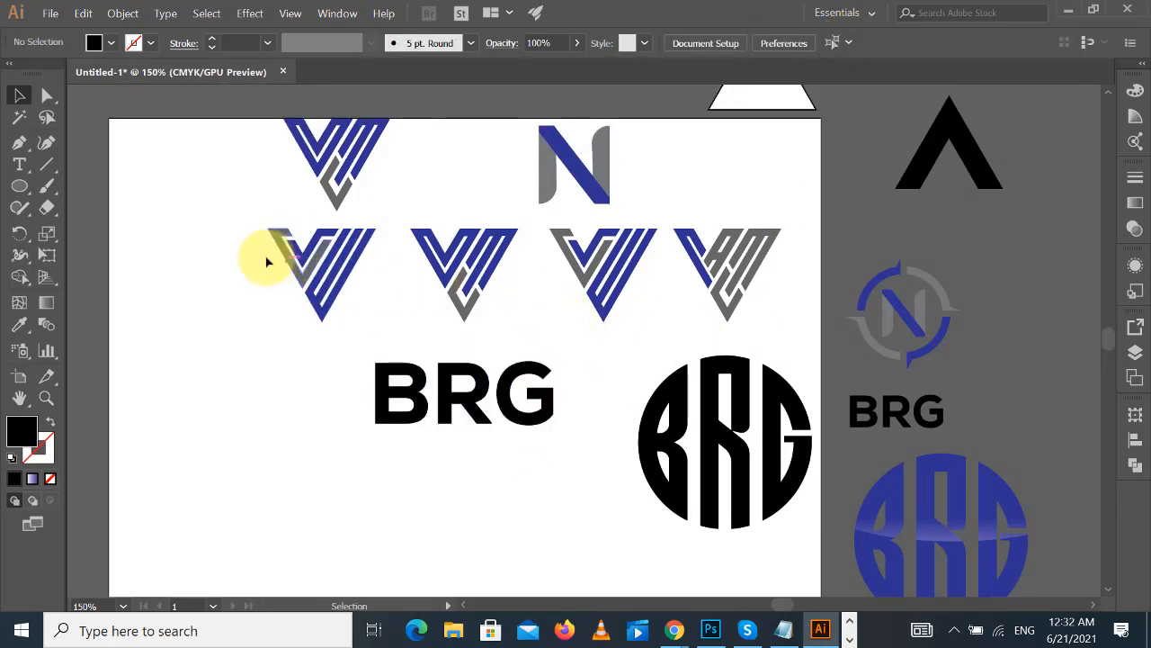
- Move the row of four triangular monogram logos up to the artboard's upper edge, clear of the BRG lettering
left_click_drag(266, 261, 664, 312)
left_click_drag(203, 243, 795, 293)
scroll(701, 308, "up", 1)
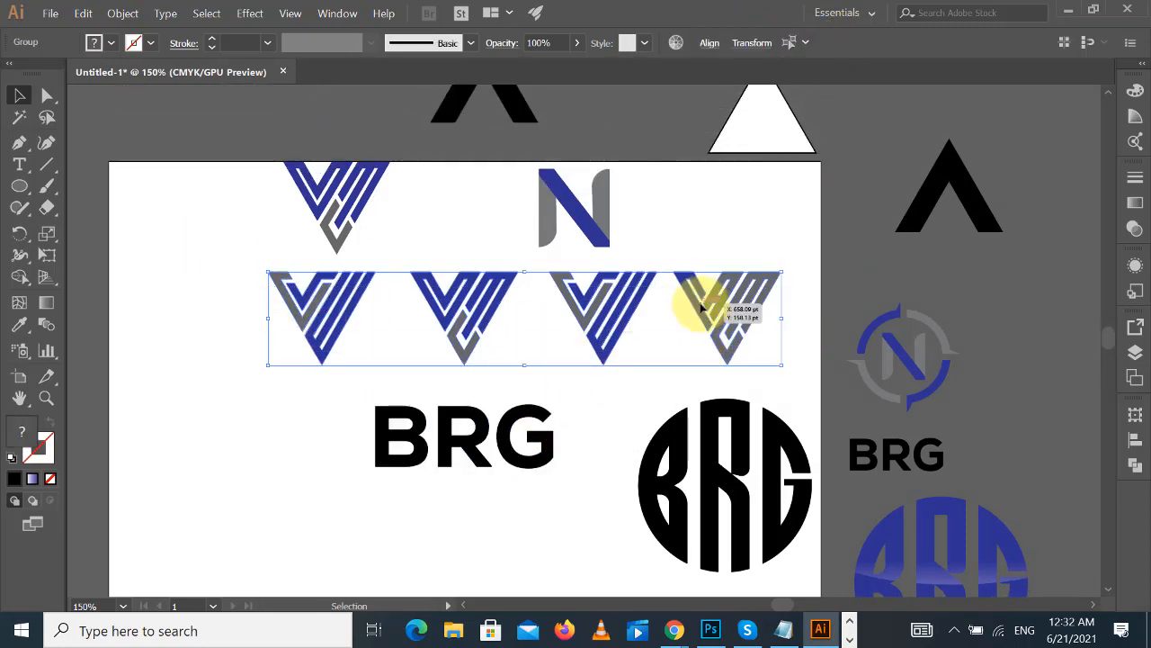
left_click_drag(701, 308, 593, 135)
left_click(720, 283)
scroll(666, 360, "down", 1)
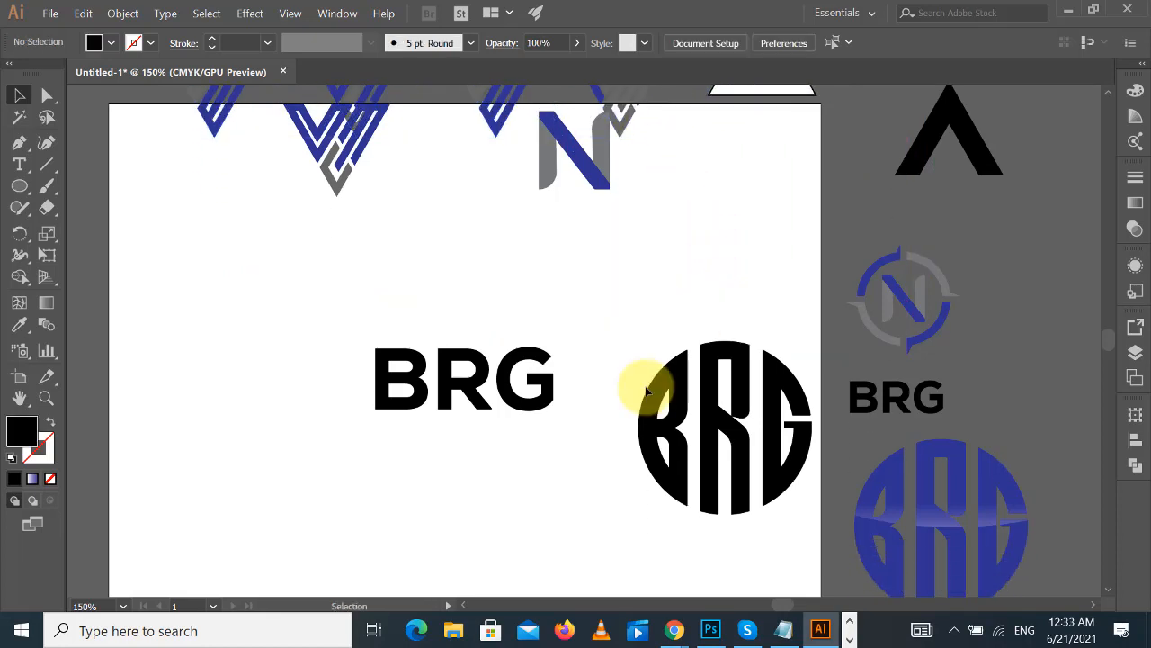
- Draw a circle centred over the BRG lettering with the Ellipse tool and give it a black stroke without fill
left_click(544, 388)
left_click(591, 306)
left_click(18, 191)
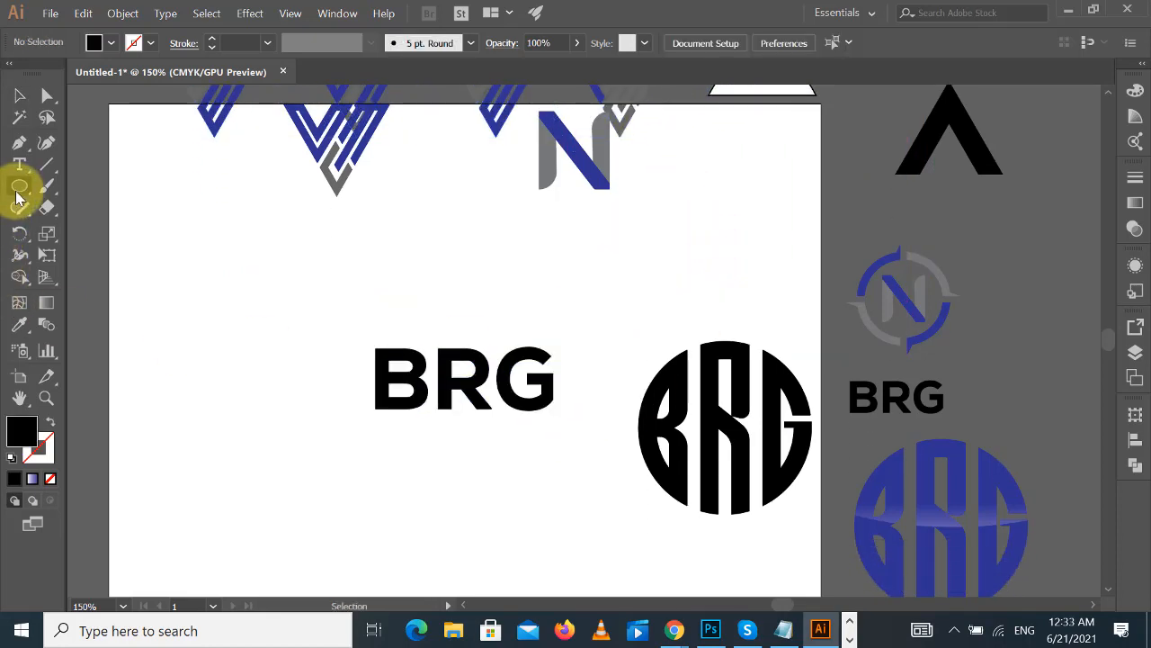
left_click(18, 189)
left_click(57, 225)
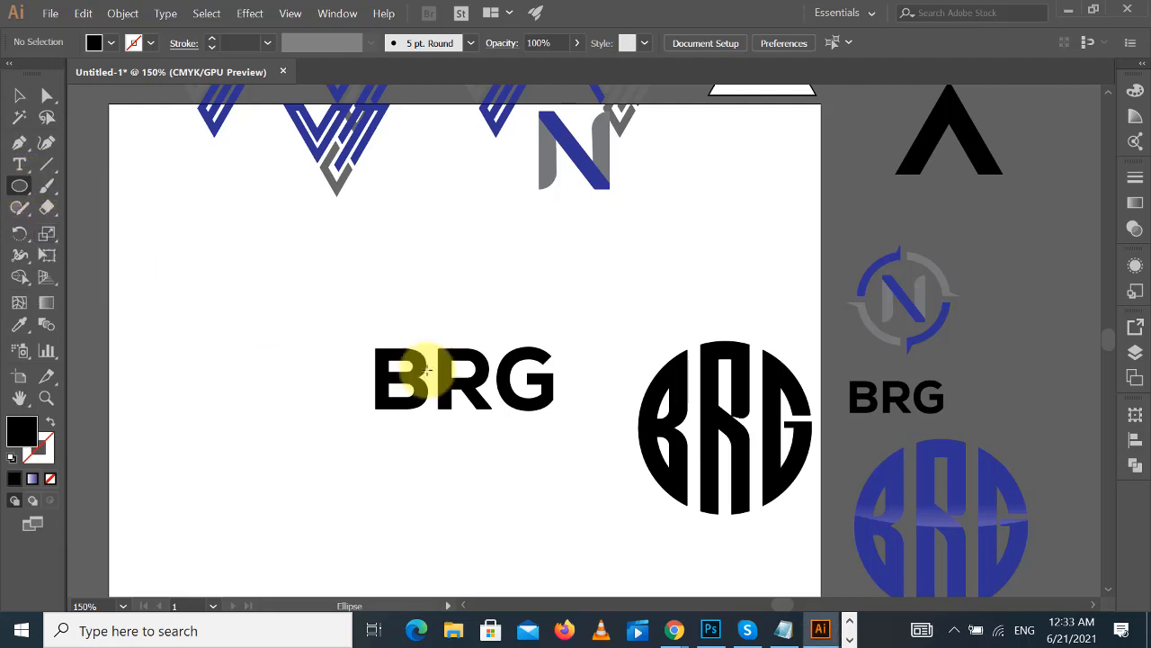
left_click_drag(481, 380, 509, 457)
left_click(21, 98)
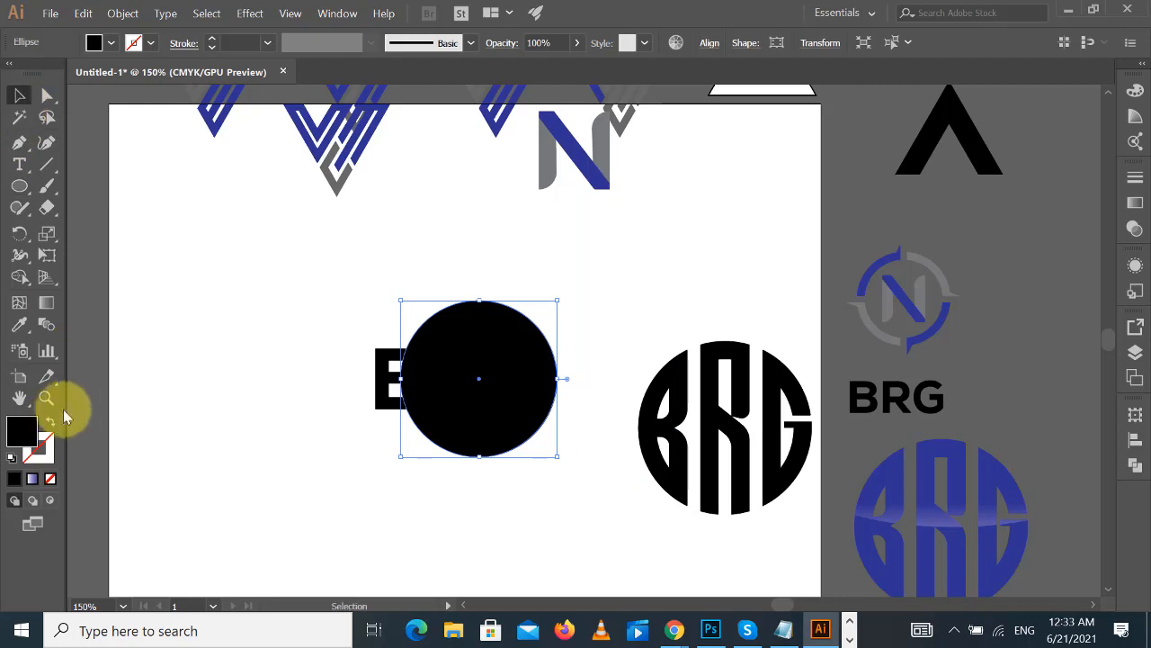
left_click(51, 420)
- Enlarge the circle proportionally so its left edge meets the B and its right edge extends beyond the G
mouse_move(401, 379)
left_mouse_down()
mouse_move(363, 381)
mouse_move(386, 381)
left_mouse_up()
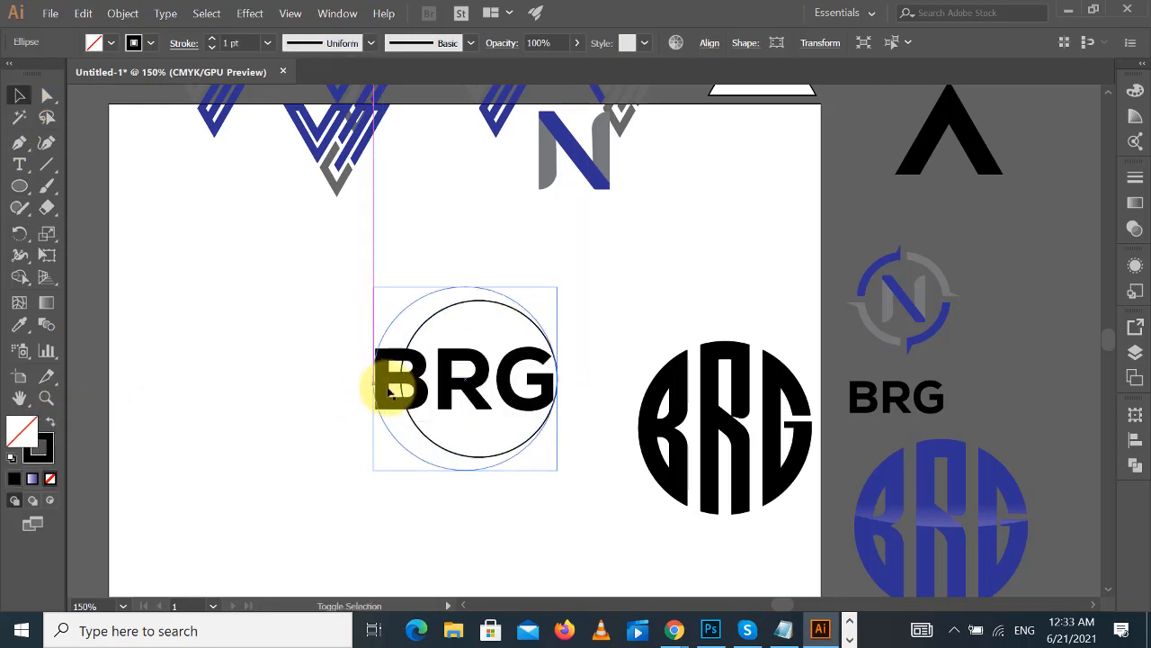
left_click(329, 304)
left_click(559, 374)
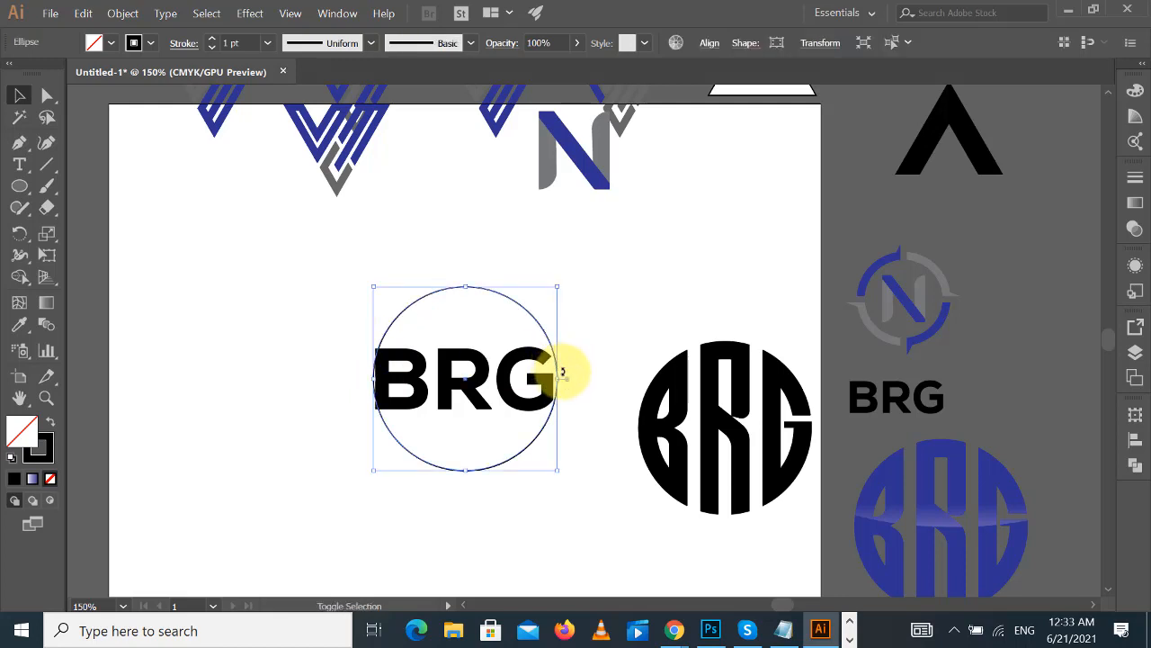
left_click_drag(559, 379, 585, 379)
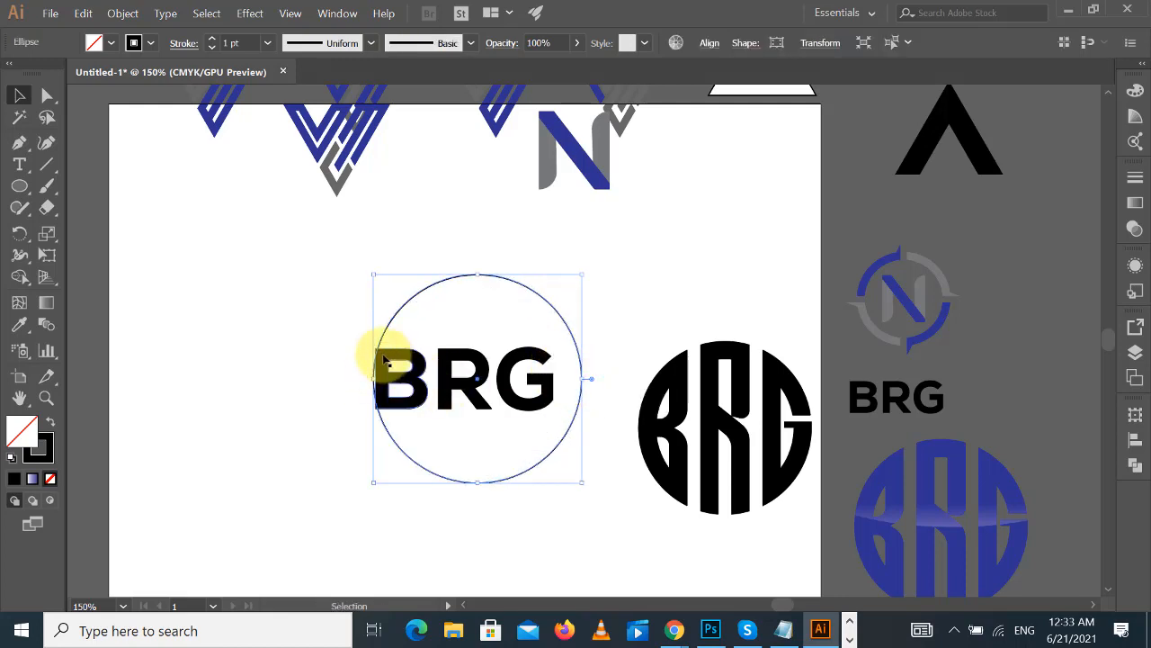
- Align the circle's stroke to the inside of its path
left_click(181, 43)
left_click(87, 139)
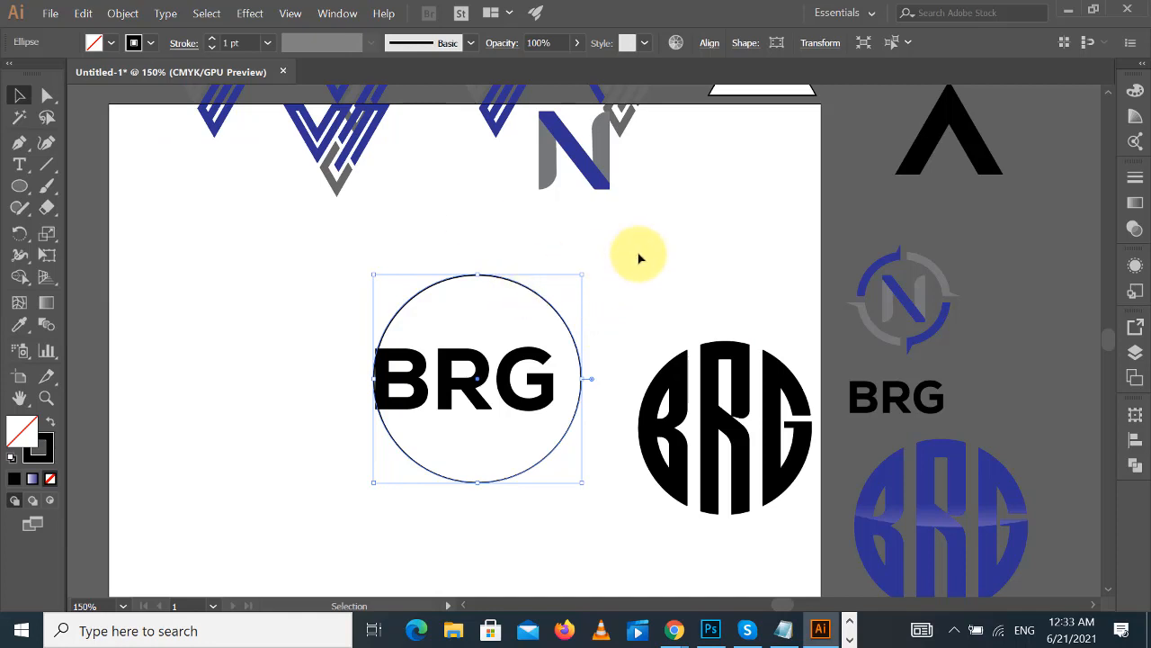
left_click(652, 257)
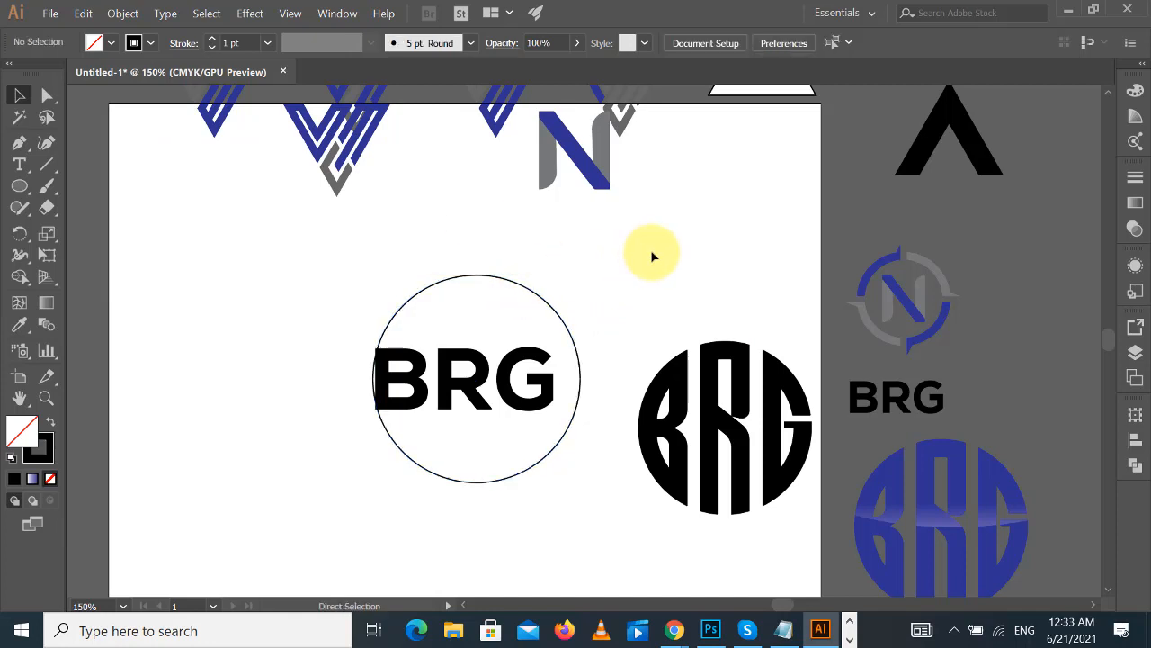
- Stretch the letter B leftward beyond the circle by shifting its left outer corners and the left corners of both counters
key("ctrl+plus")
key("ctrl+plus")
left_click_drag(650, 251, 702, 218)
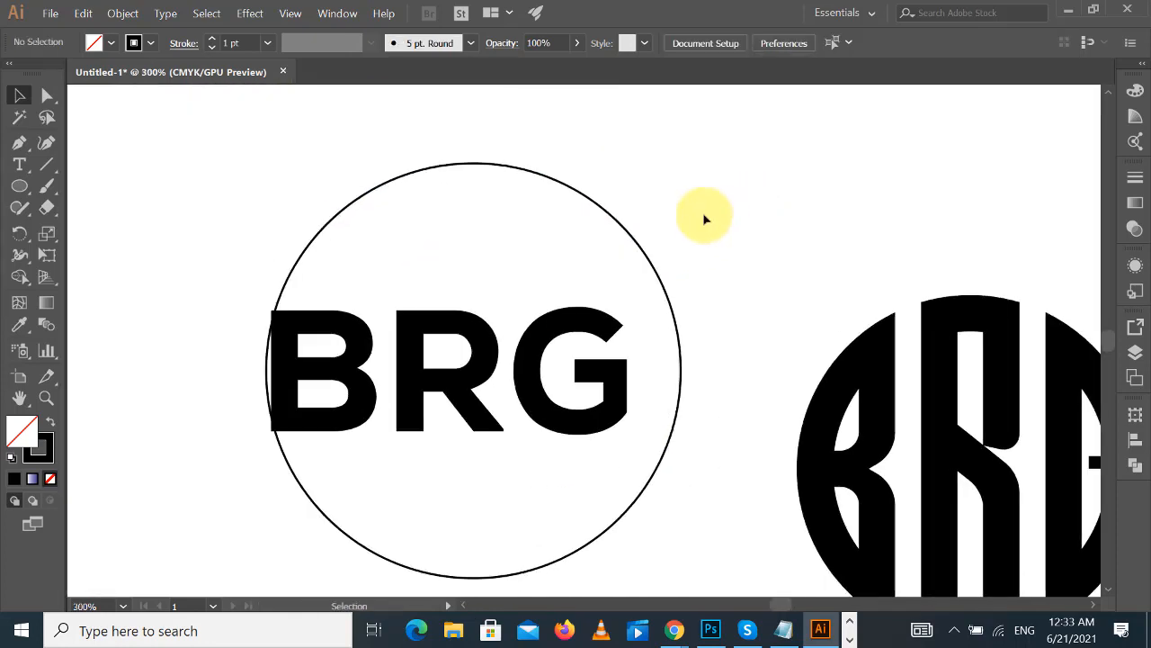
left_click(45, 97)
left_click(291, 318)
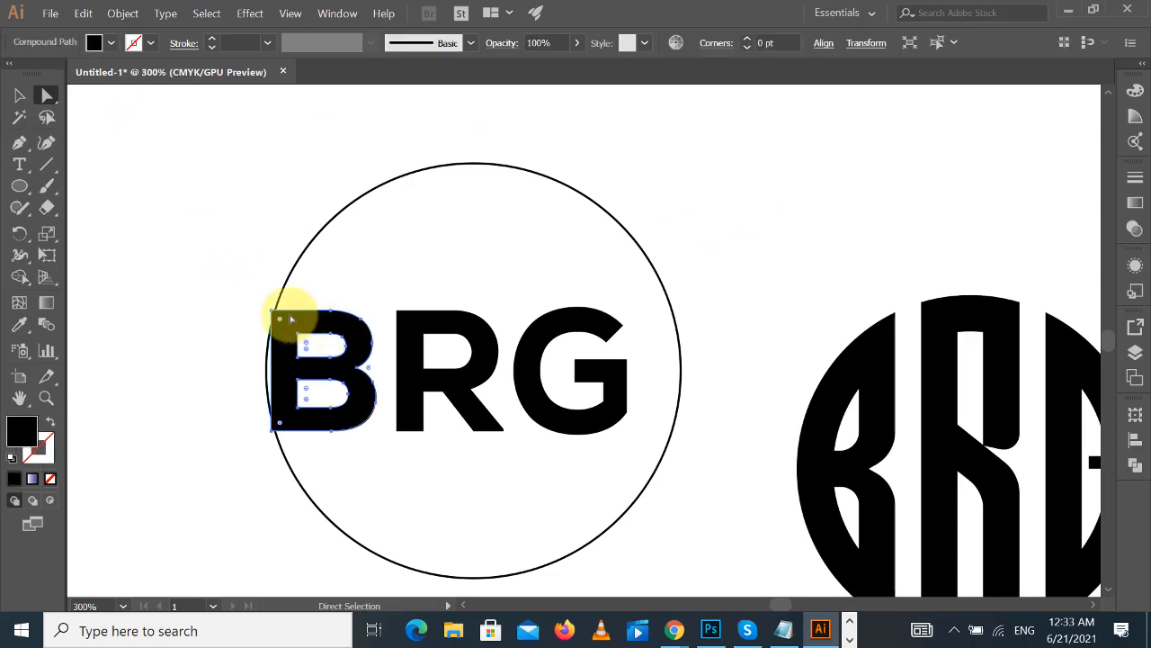
left_click(276, 318)
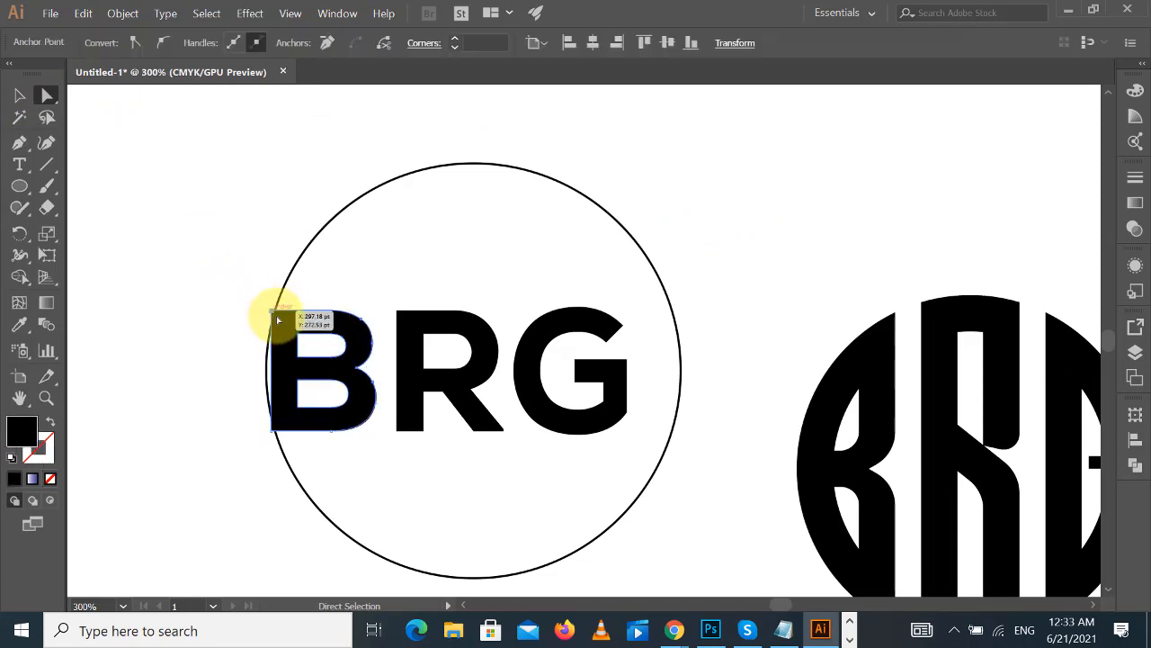
left_click(269, 433, "shift")
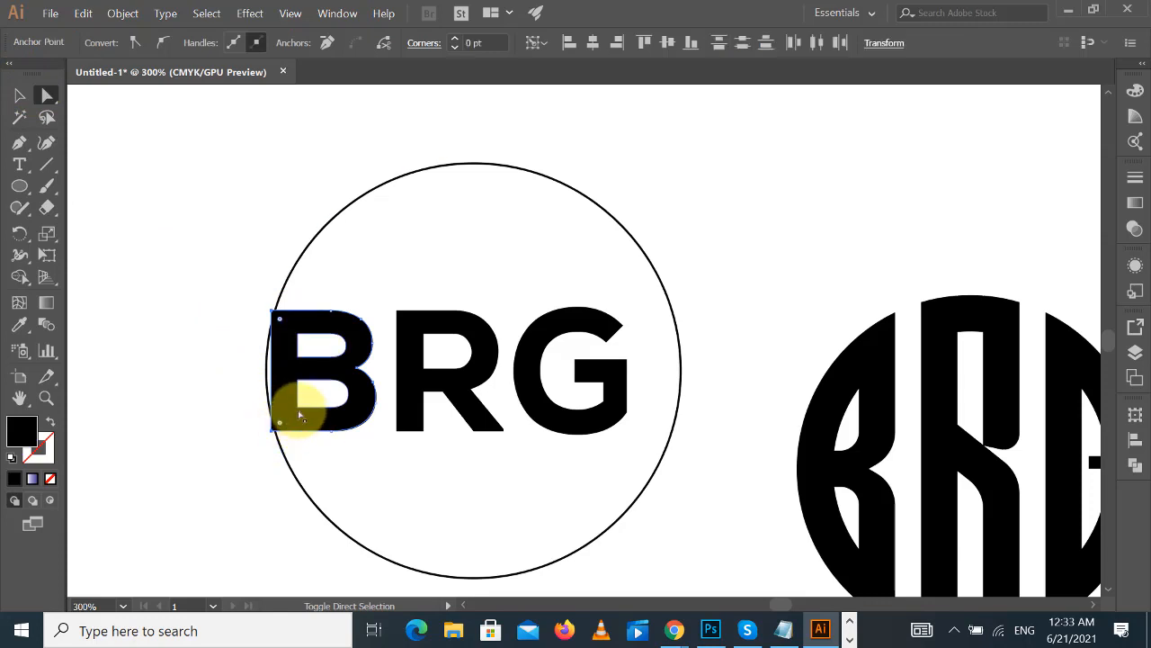
left_click_drag(301, 415, 301, 385)
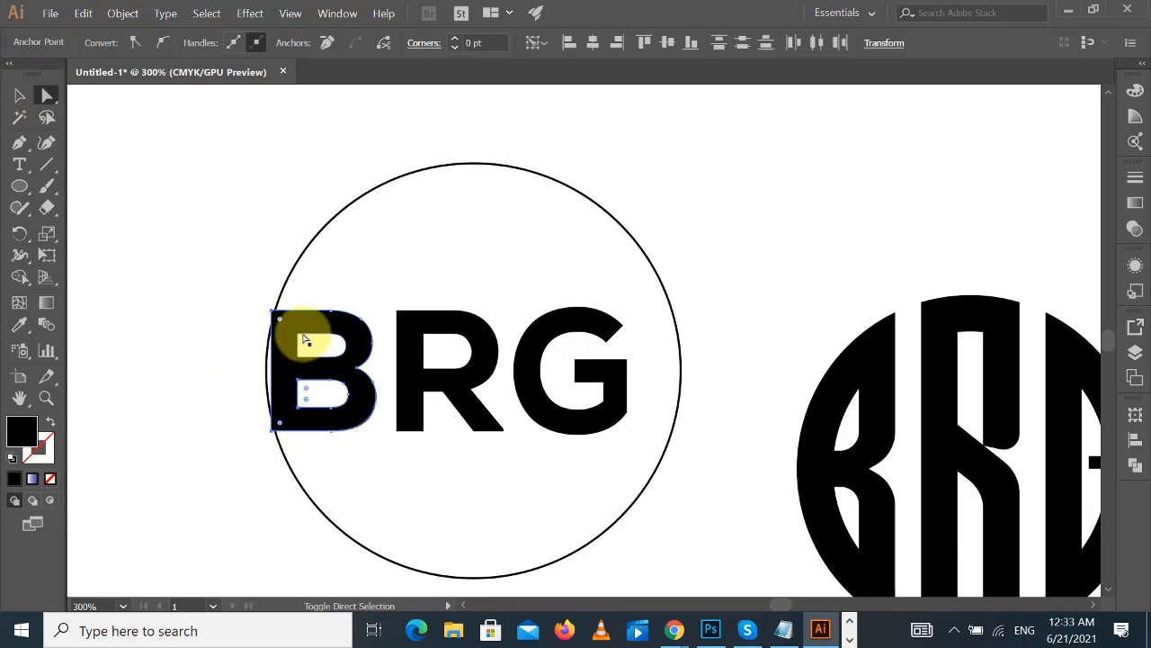
left_click_drag(299, 341, 296, 361)
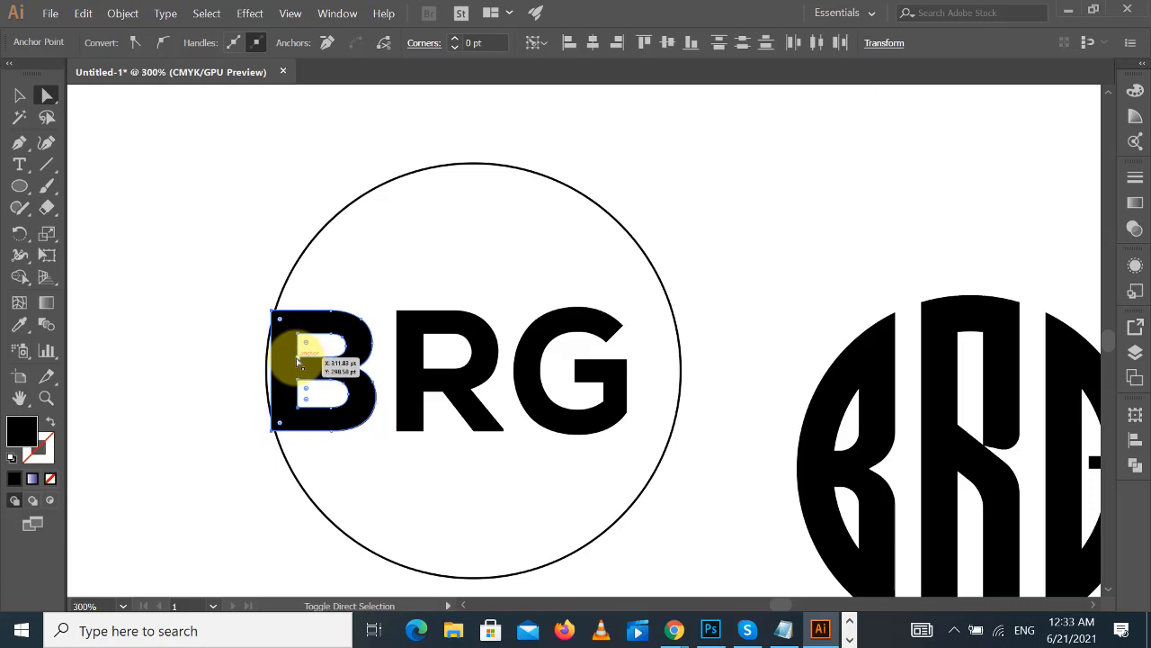
key("shift+Left")
key("shift+Left")
key("shift+Left")
key("shift+Left")
key("shift+Left")
key("shift+Left")
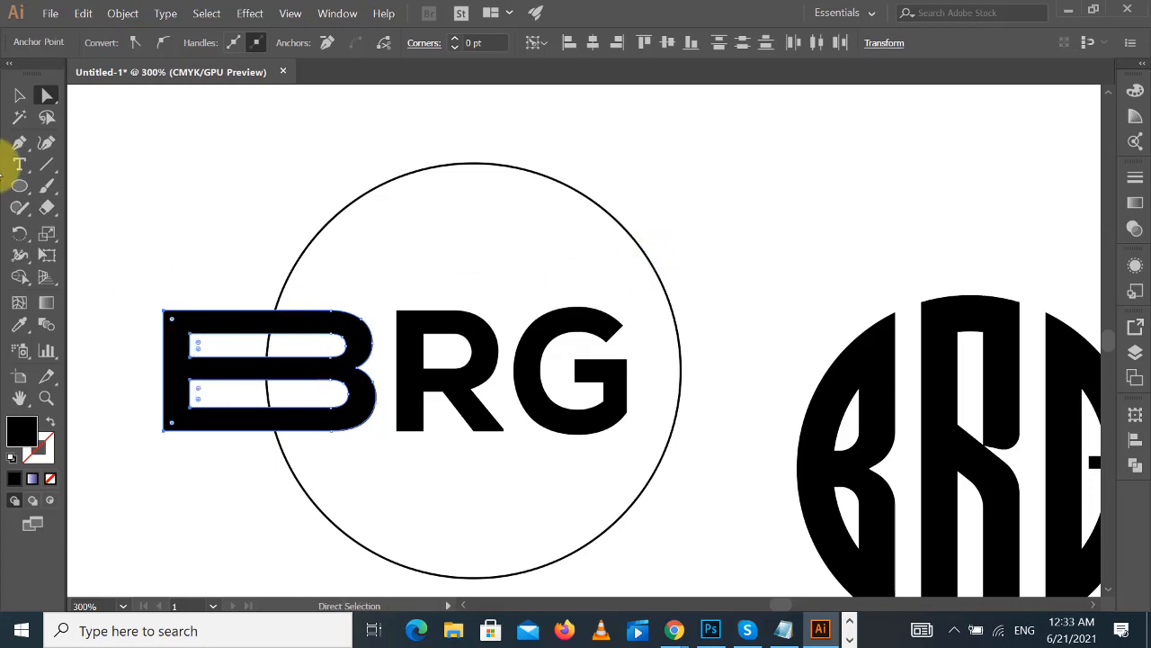
- Set the circle's stroke weight to 14 pt
left_click(19, 95)
left_click(441, 228)
left_click(387, 173)
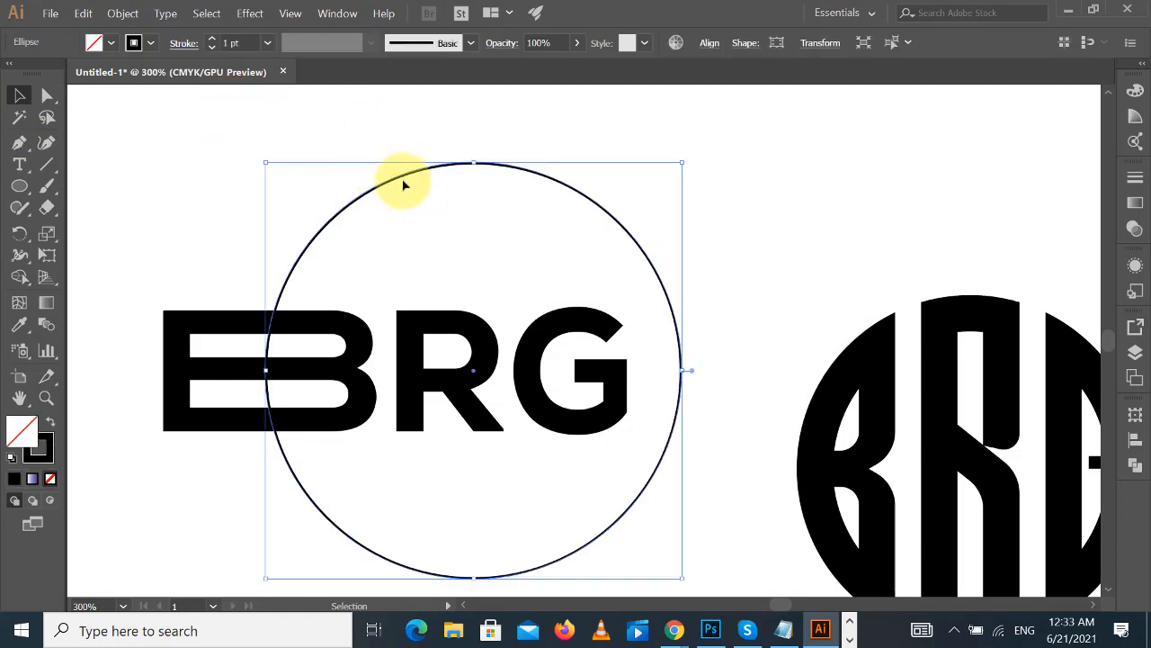
left_click(186, 42)
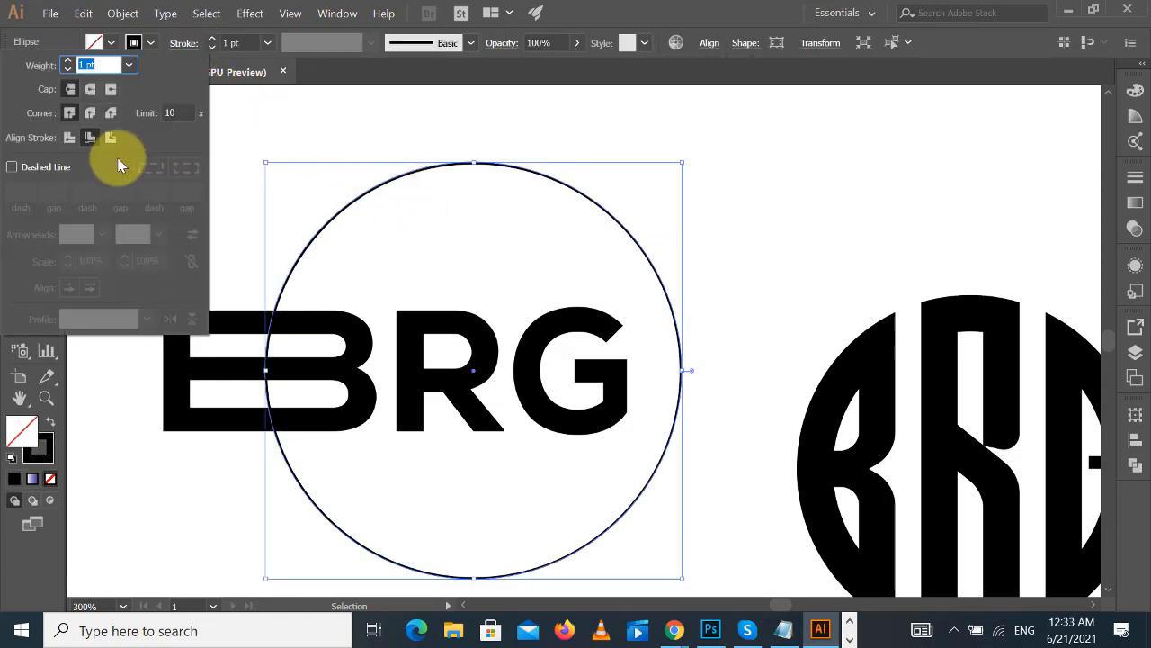
left_click(231, 43)
key("Up")
key("Up")
key("Up")
key("Up")
key("Up")
key("Up")
key("Up")
key("Up")
key("Up")
key("Up")
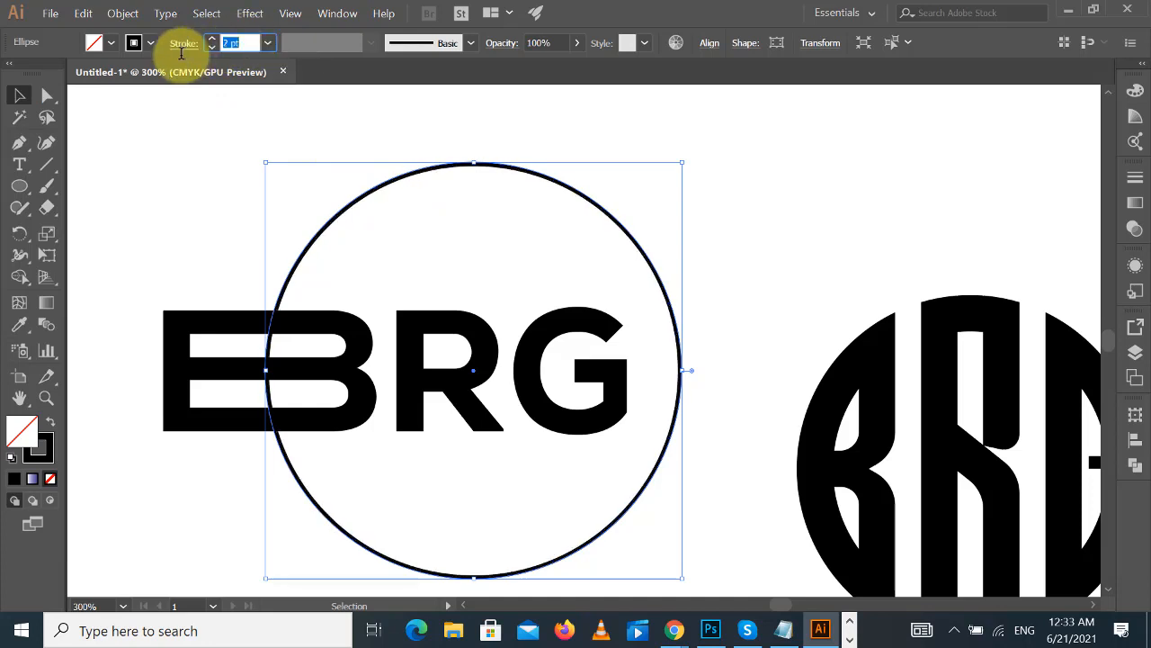
key("Up")
key("Up")
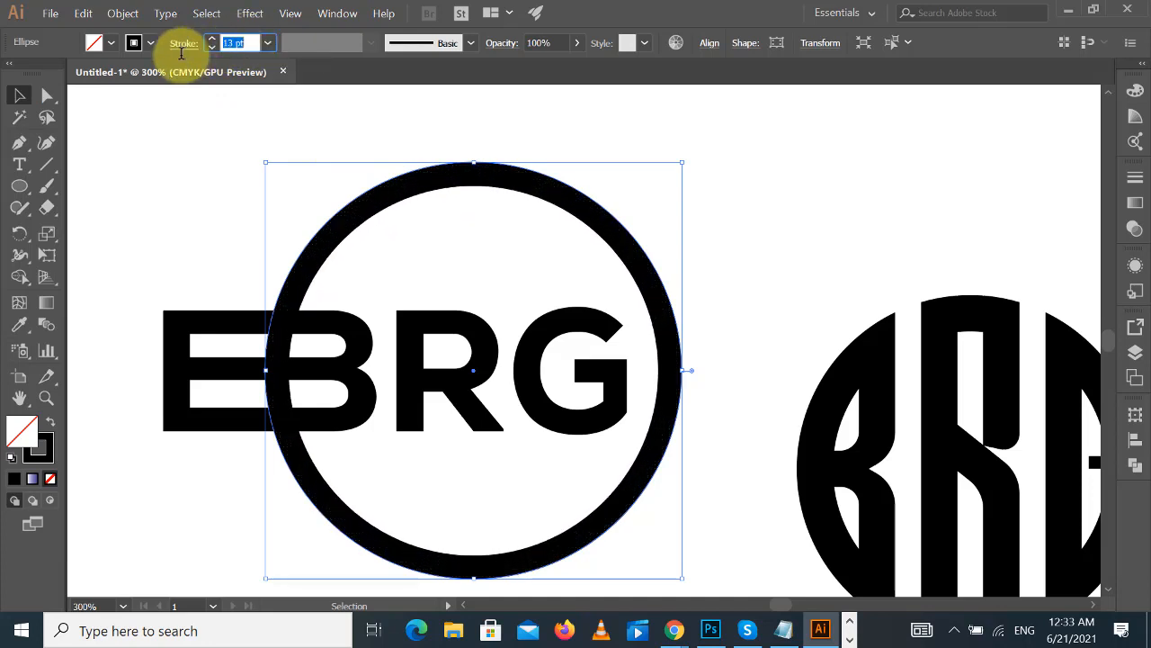
key("Up")
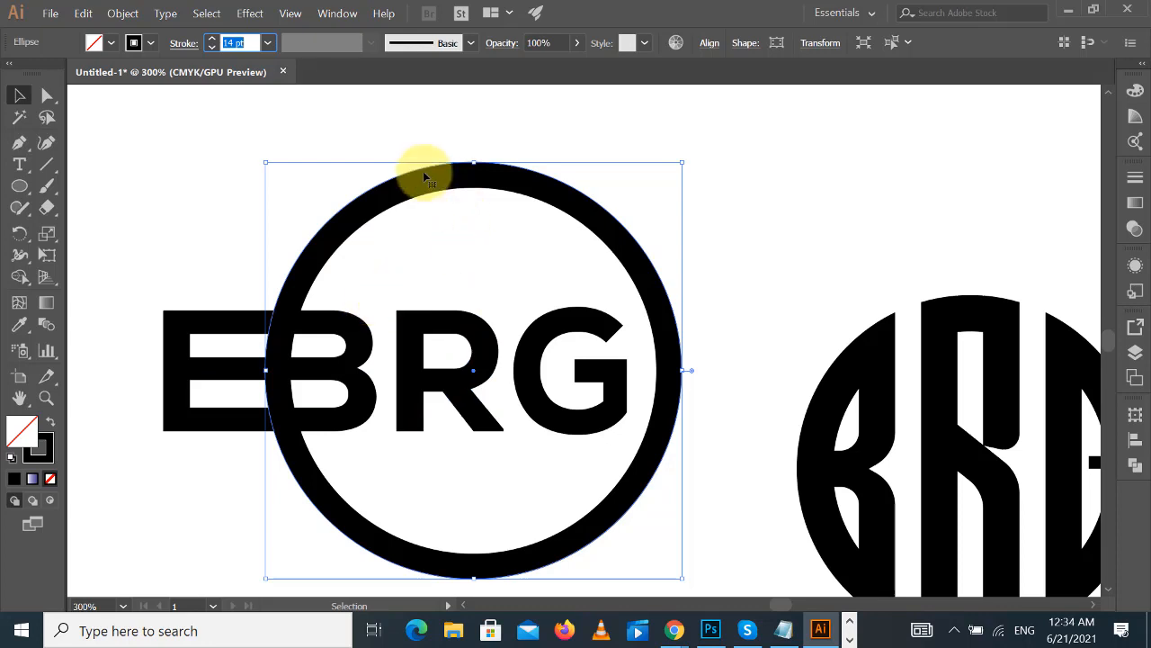
- Convert the circle's stroke into a filled ring shape
left_click(123, 12)
left_click(206, 189)
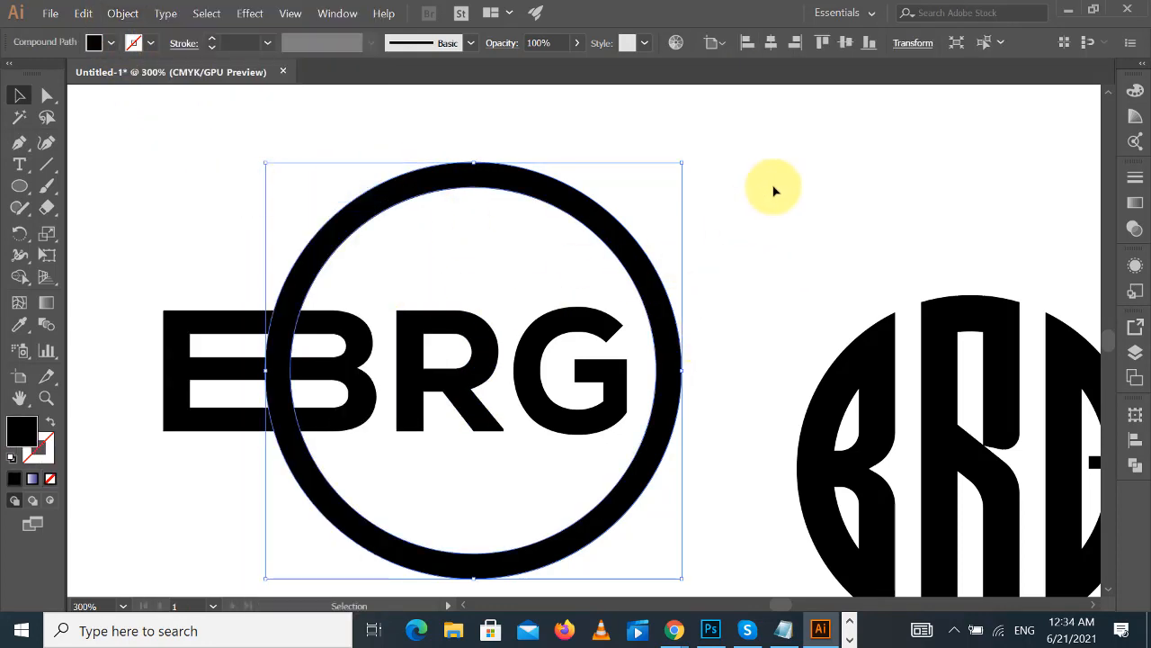
left_click(699, 246)
- Trim away the part of the stretched letter B that sticks out beyond the ring, using the Shape Builder tool
left_click_drag(129, 255, 504, 544)
left_click_drag(237, 171, 515, 542)
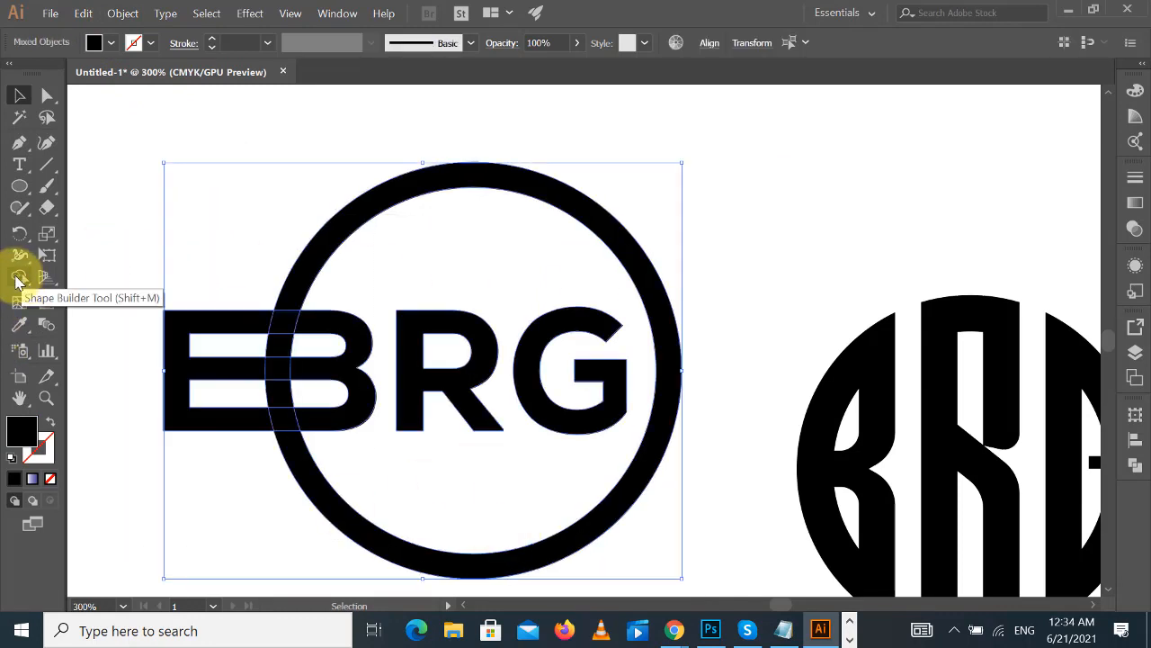
left_click(19, 279)
mouse_move(204, 315)
left_mouse_down()
mouse_move(206, 424)
mouse_move(174, 381)
left_mouse_up()
left_click(19, 96)
left_click(170, 139)
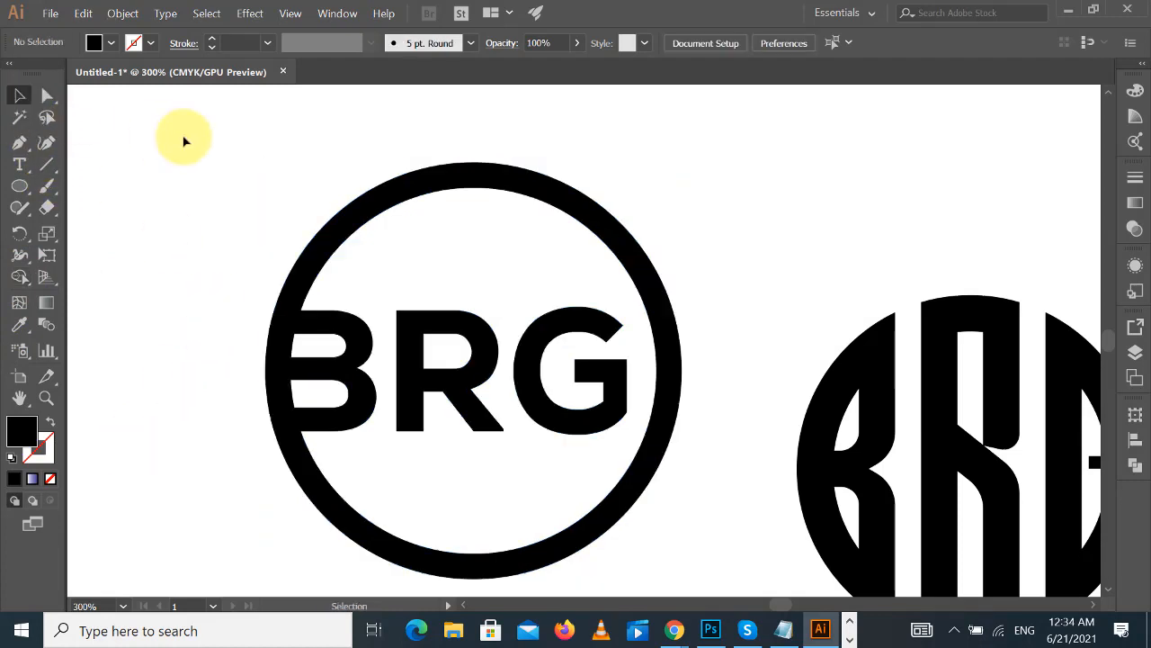
- Draw a thin black horizontal bar across the ring's left side along the top of the B, and place a copy below the B
key("ctrl+equal")
left_click_drag(389, 223, 527, 206)
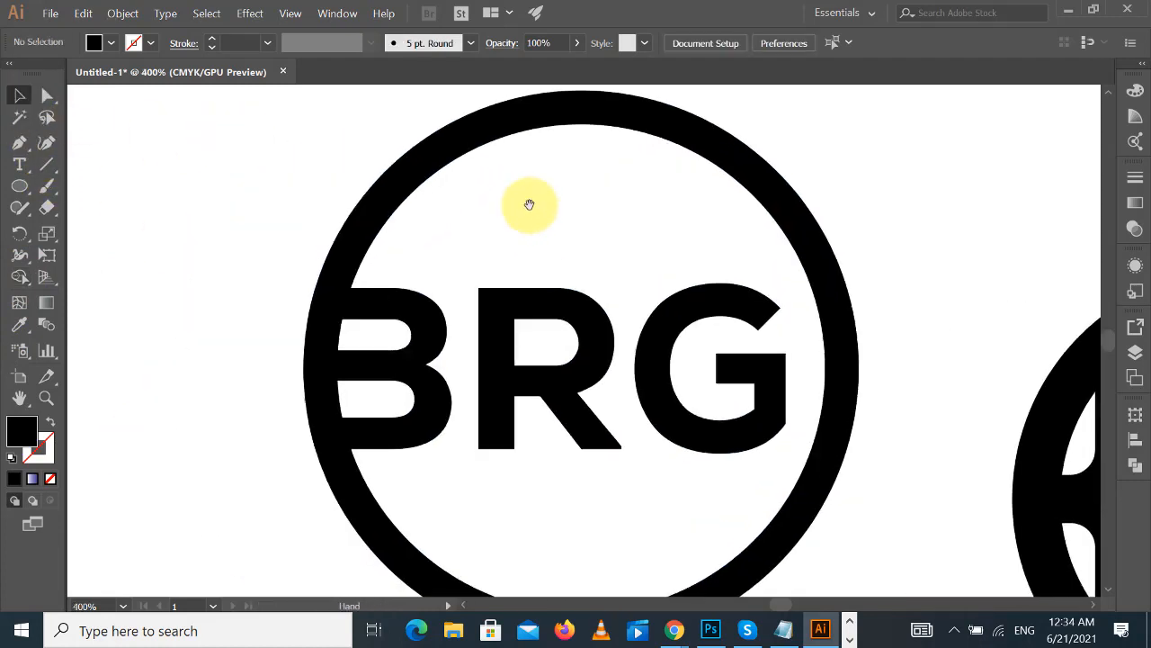
left_click_drag(22, 186, 51, 192)
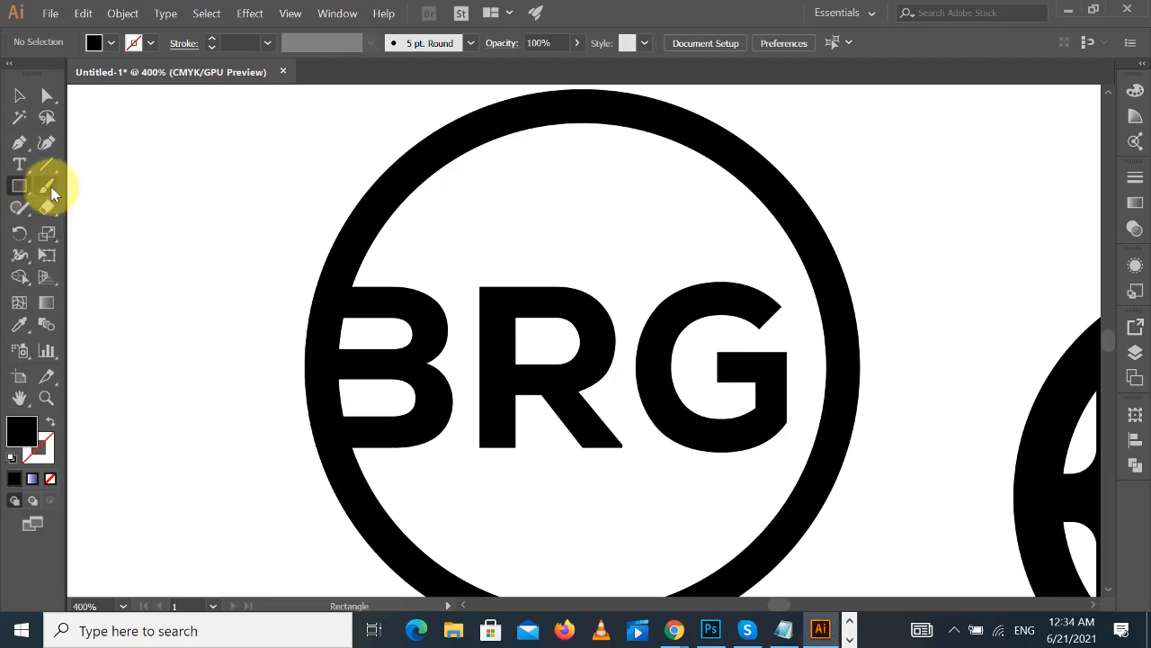
key("ctrl+minus")
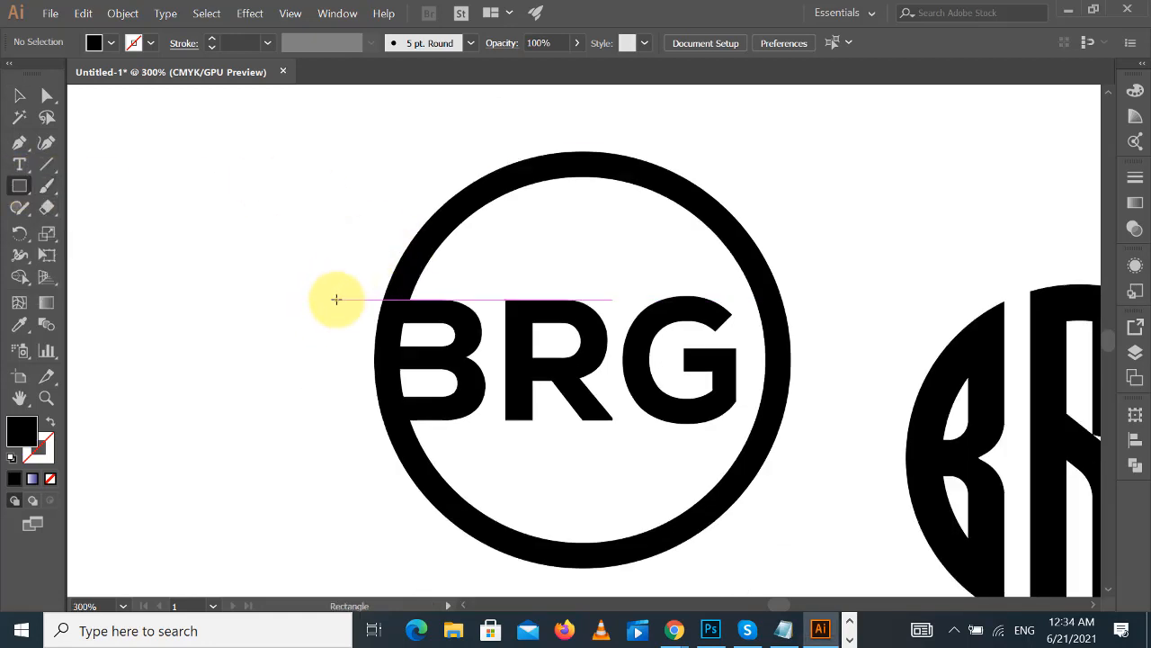
left_click_drag(337, 299, 476, 427)
left_click(19, 95)
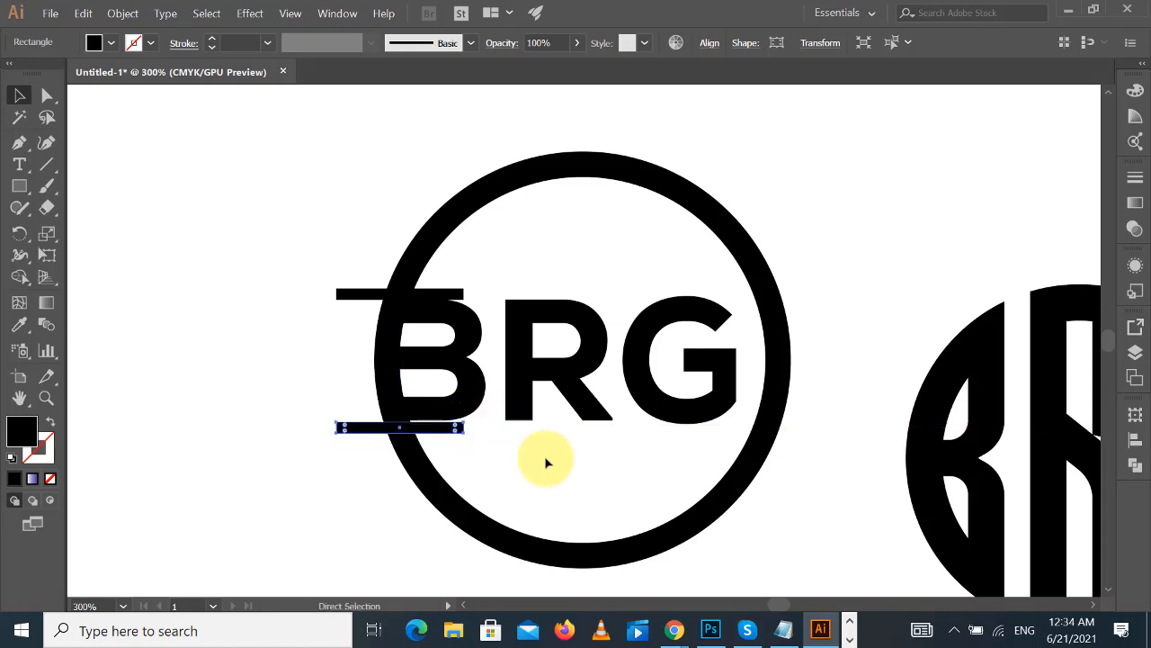
- Move the lower bar up so it sits flush against the bottom edge of the B
key("ctrl+equal")
key("ctrl+equal")
left_click(680, 376)
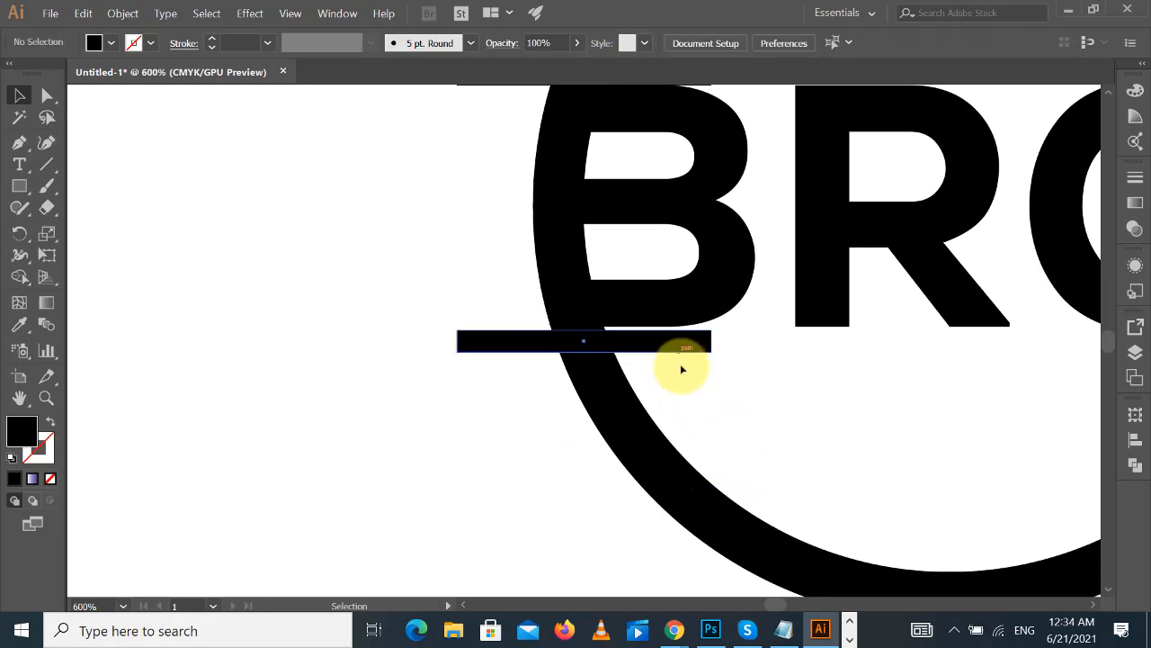
mouse_move(679, 348)
left_mouse_down()
mouse_move(683, 394)
mouse_move(677, 337)
left_mouse_up()
key("ctrl+minus")
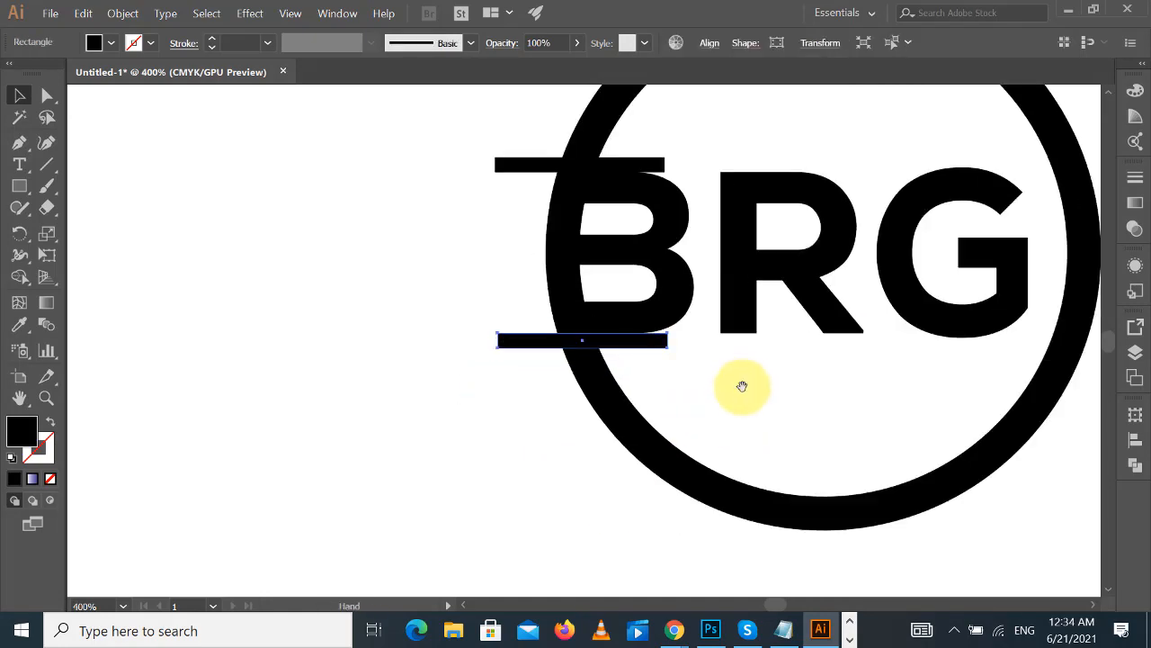
- Fill both horizontal bars with white sampled from the background
left_click_drag(742, 386, 642, 494)
left_click(426, 271, "shift")
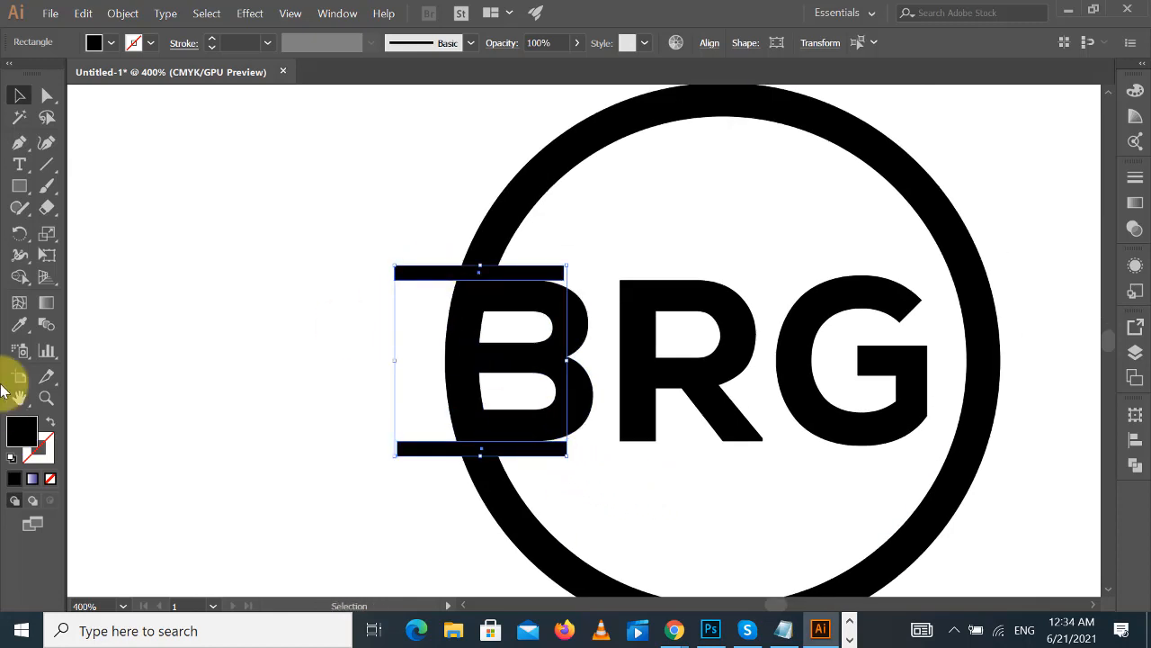
left_click(19, 324)
left_click(316, 260)
left_click(19, 95)
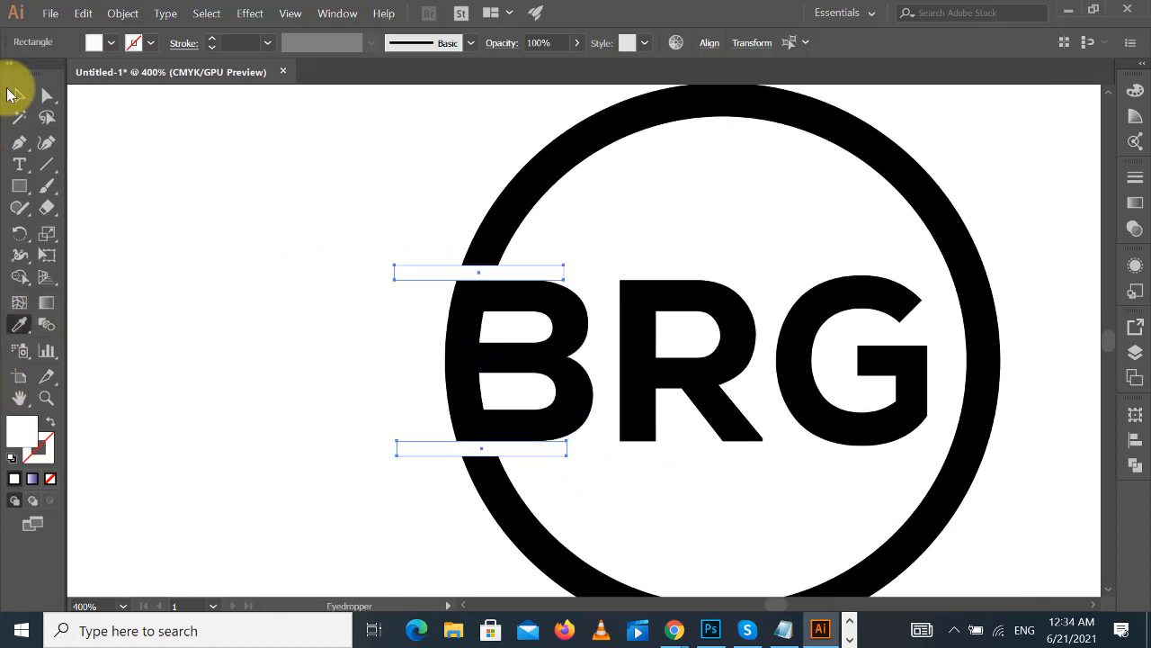
left_click(381, 205)
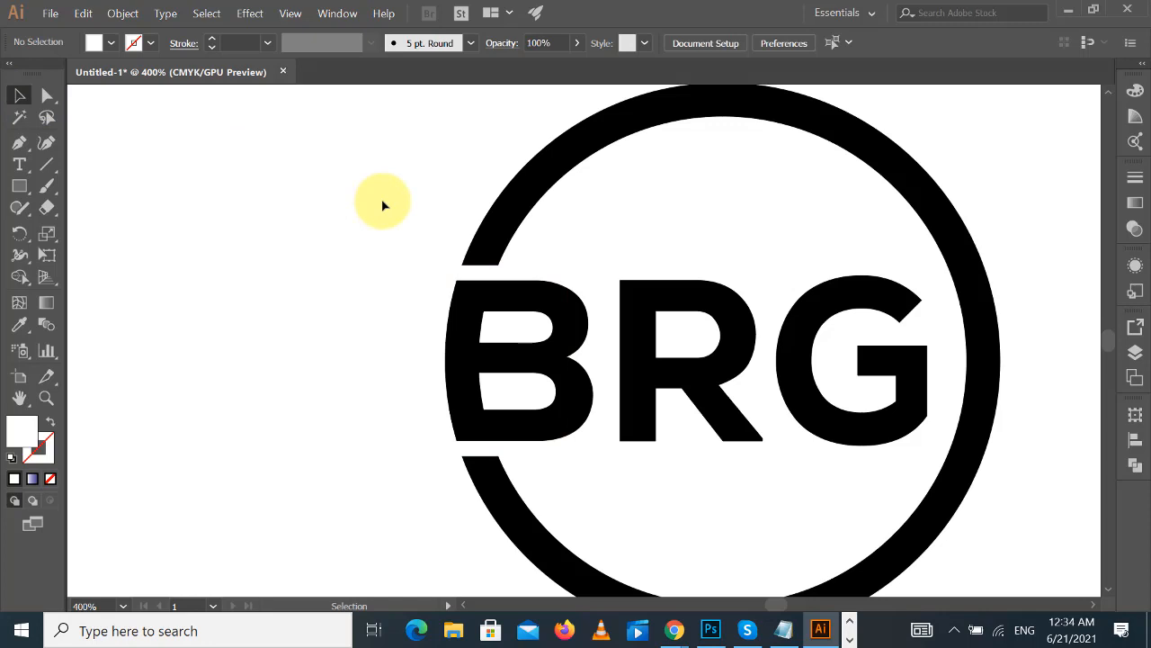
- Extend the R's diagonal leg down and right until its end passes beyond the ring
key("ctrl+minus")
key("space")
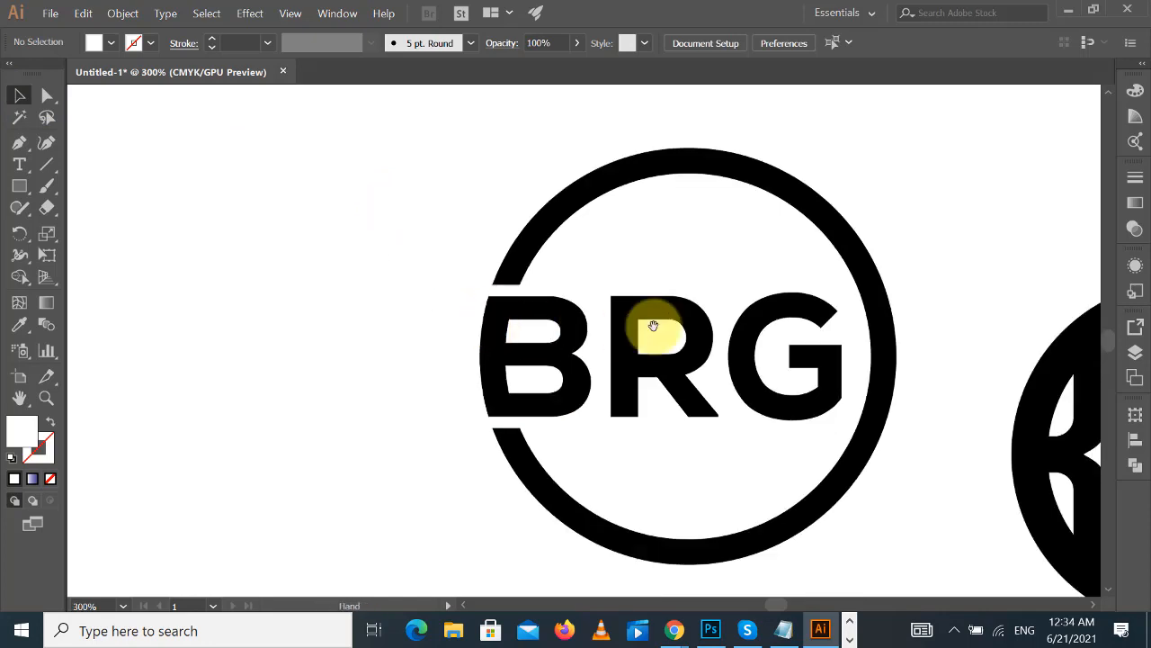
left_click_drag(654, 325, 481, 314)
left_click(41, 97)
left_click_drag(572, 437, 681, 542)
left_click(740, 516)
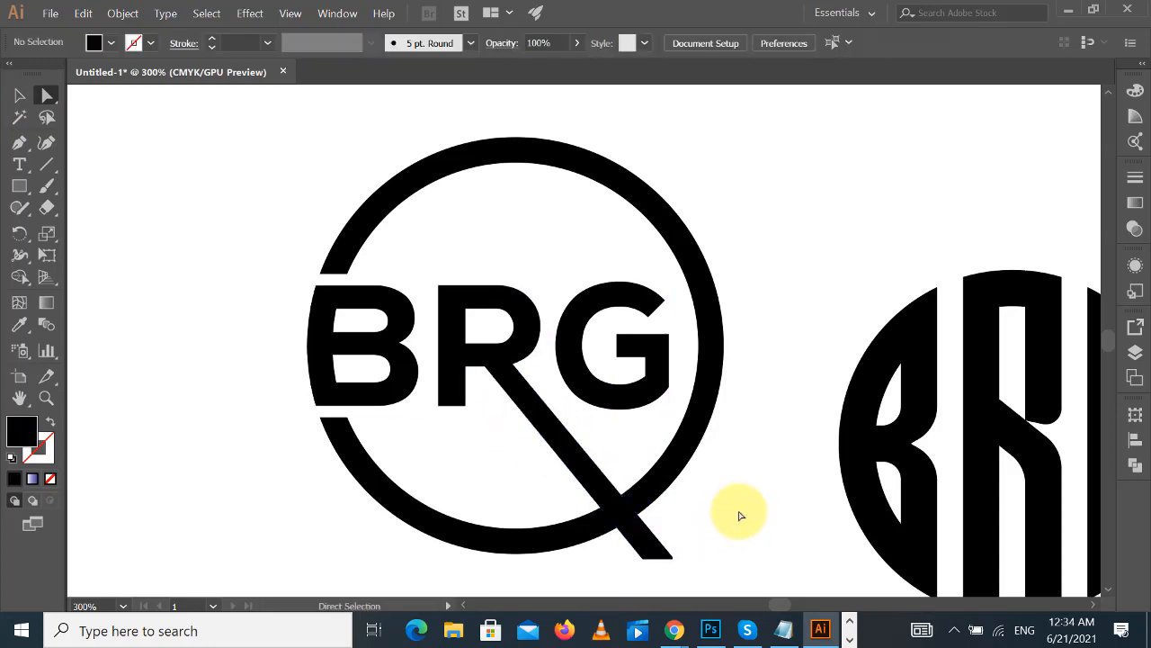
- Cut the two white bars out of the ring with Minus Front
left_click(19, 96)
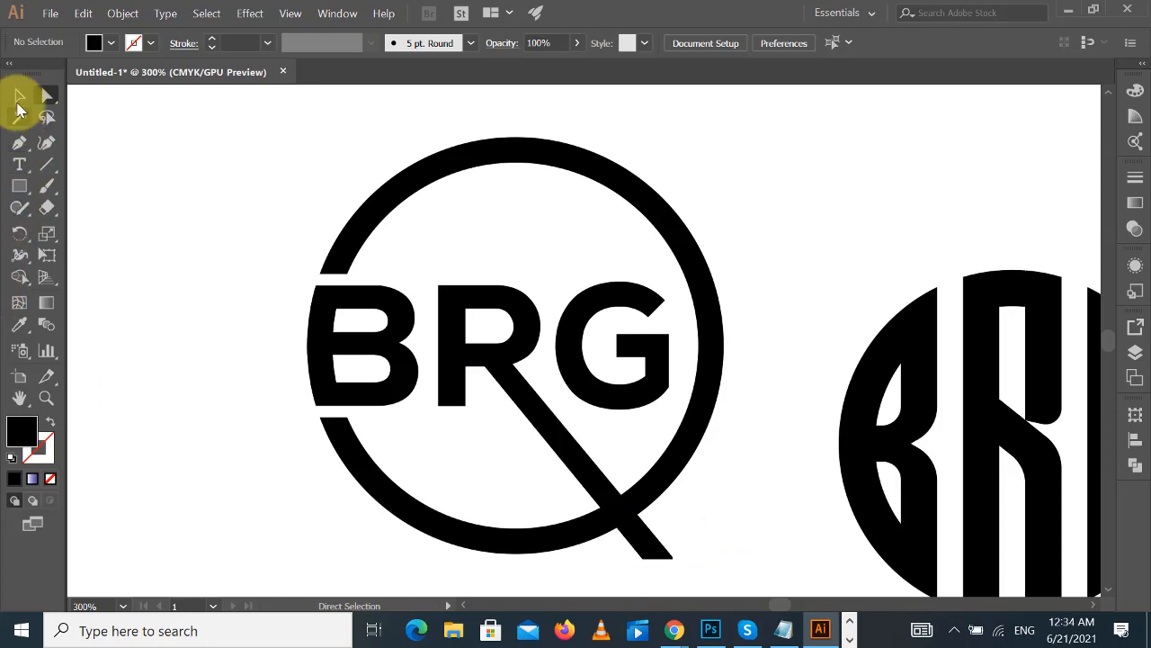
left_click_drag(269, 279, 336, 412)
left_click(381, 198, "shift")
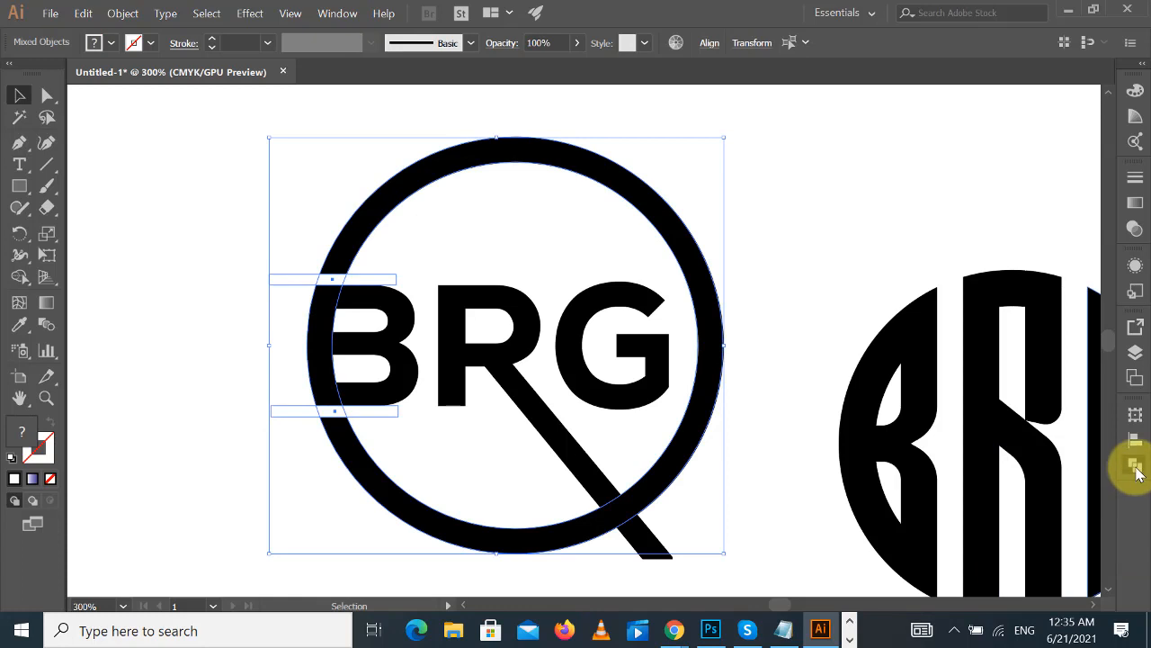
left_click(1135, 468)
left_click(858, 236)
left_click_drag(868, 249, 777, 216)
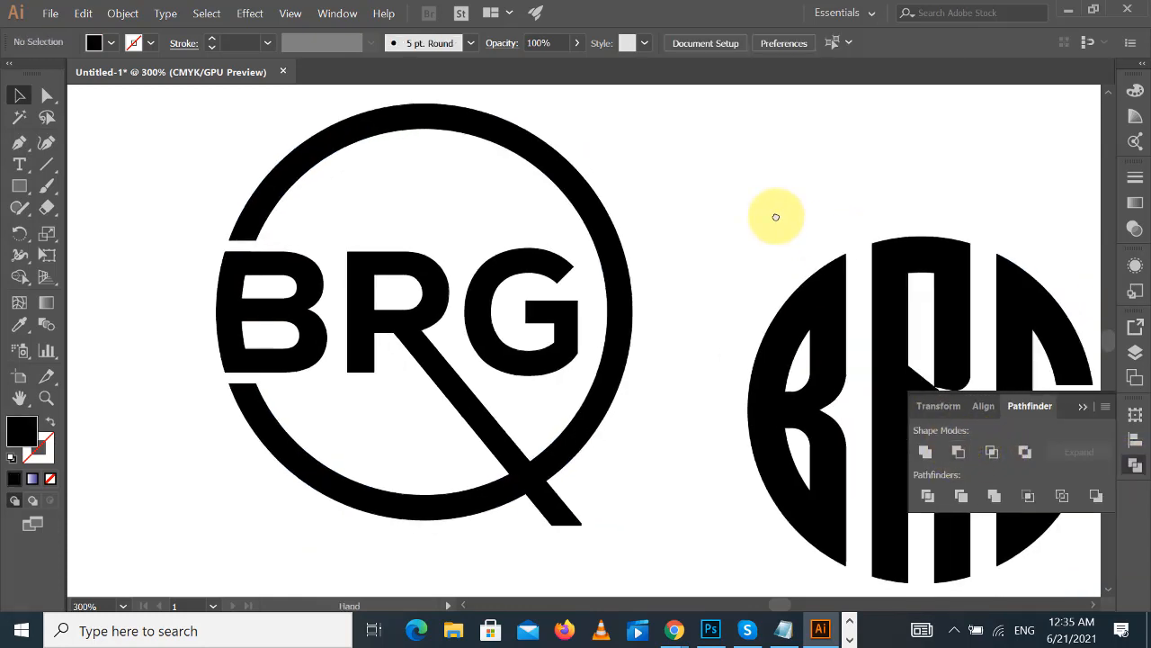
- Remove the end of the R's leg that extends outside the ring, using the Shape Builder tool
left_click(497, 432)
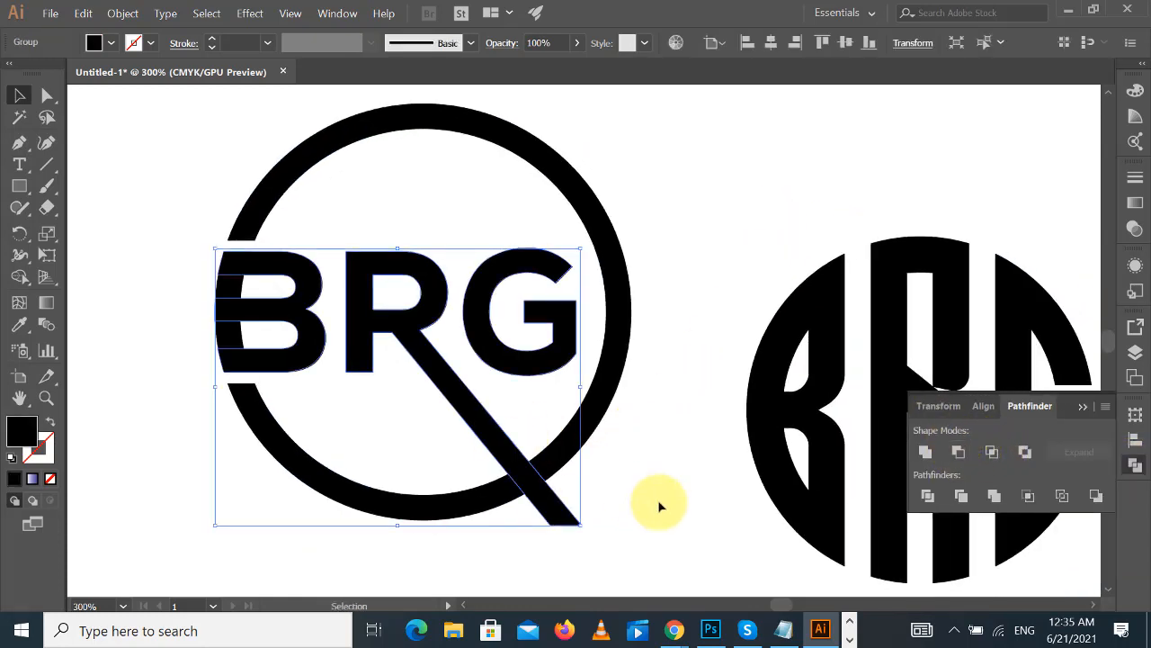
left_click_drag(663, 506, 340, 405)
left_click(21, 277)
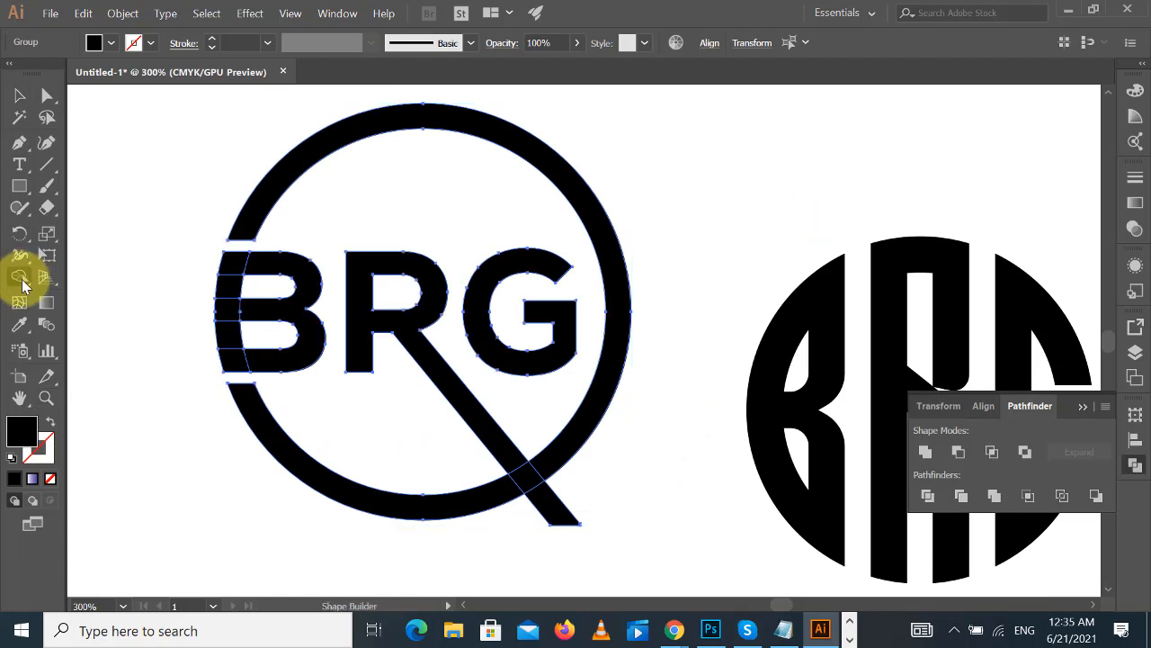
left_click(557, 511, "alt")
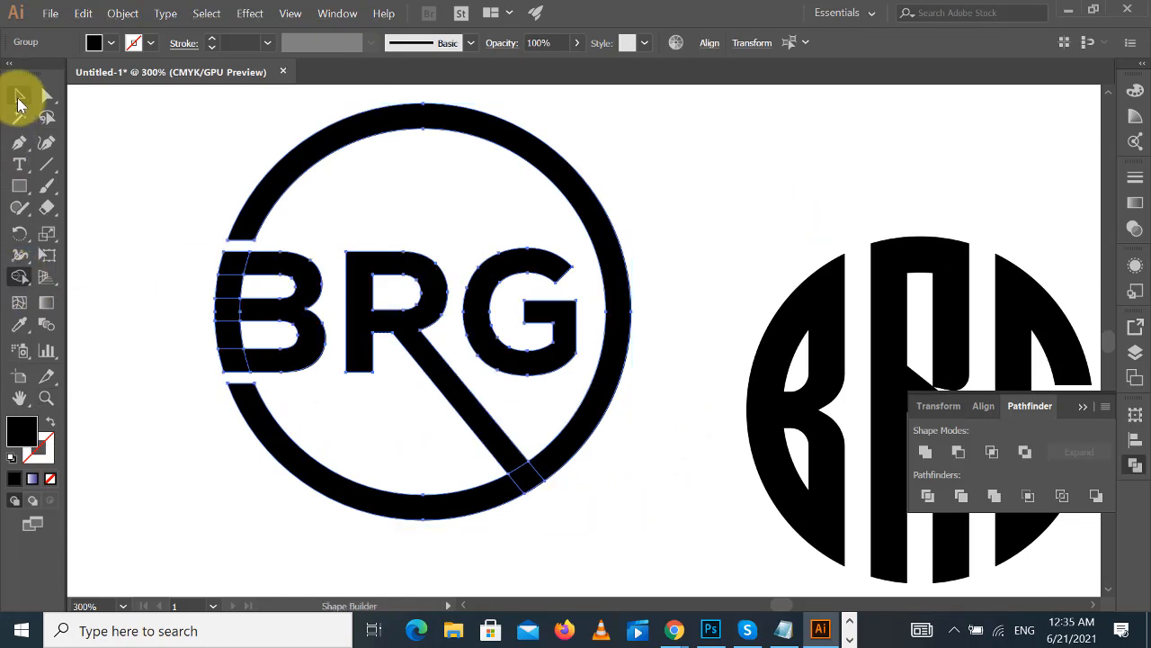
left_click(18, 95)
left_click(770, 254)
left_click_drag(711, 203, 863, 173)
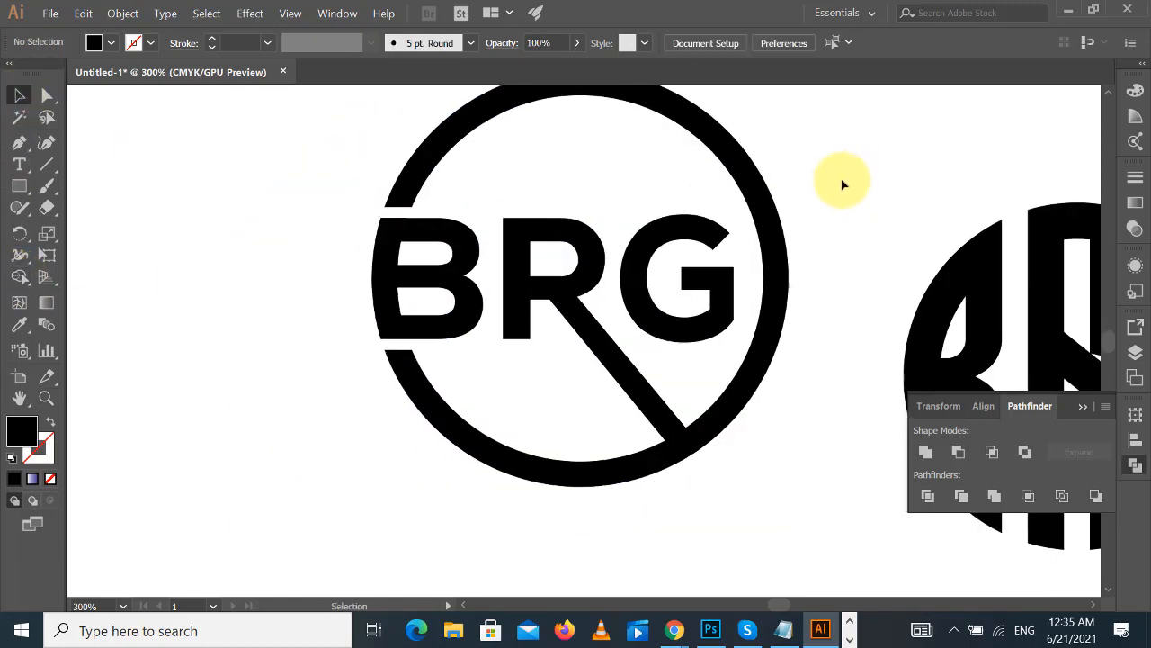
- Split the overlap of the R's leg and the ring into a separate shape with the Shape Builder tool
scroll(842, 184, "up", 1)
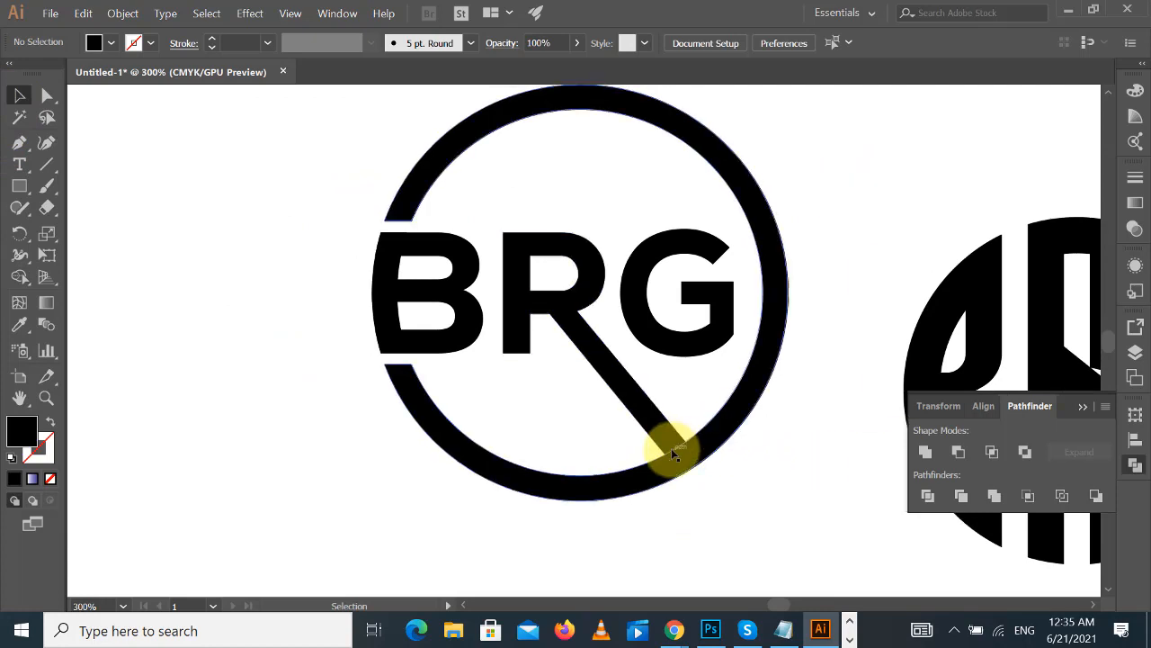
left_click(47, 96)
left_click(640, 404)
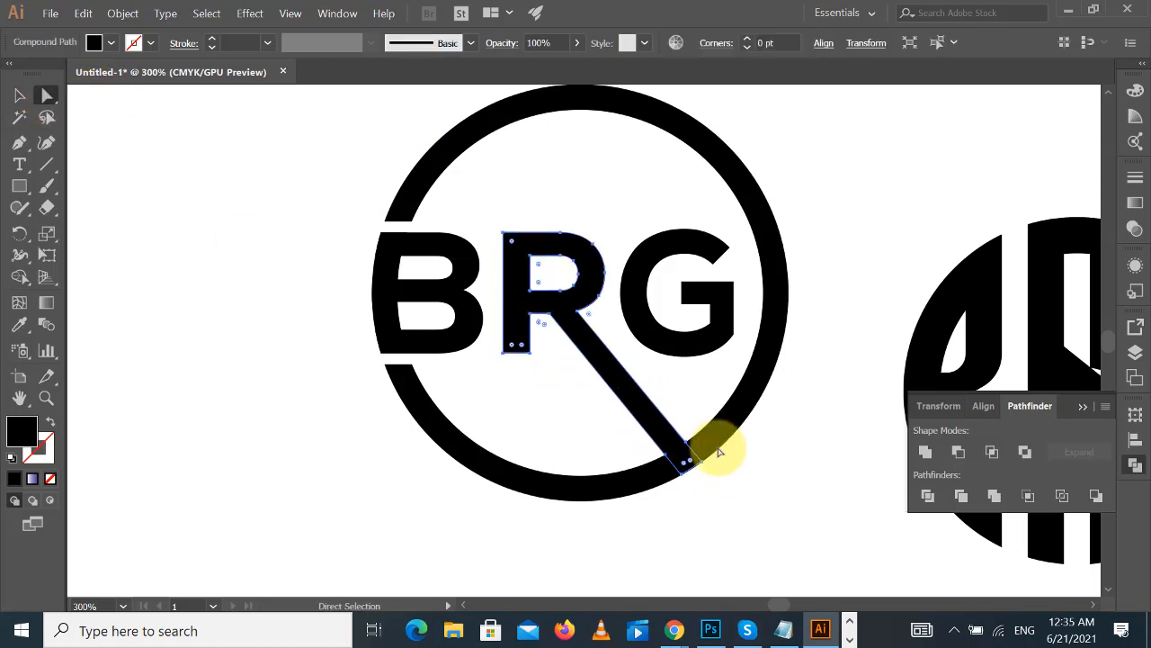
left_click_drag(740, 488, 589, 421)
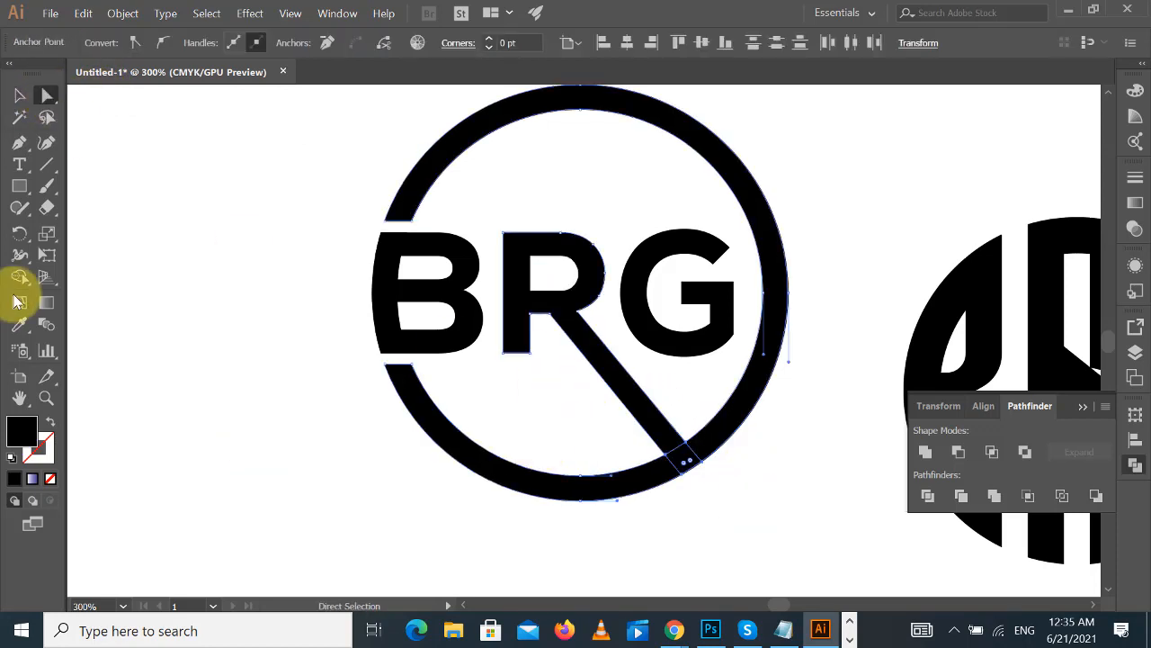
left_click(30, 280)
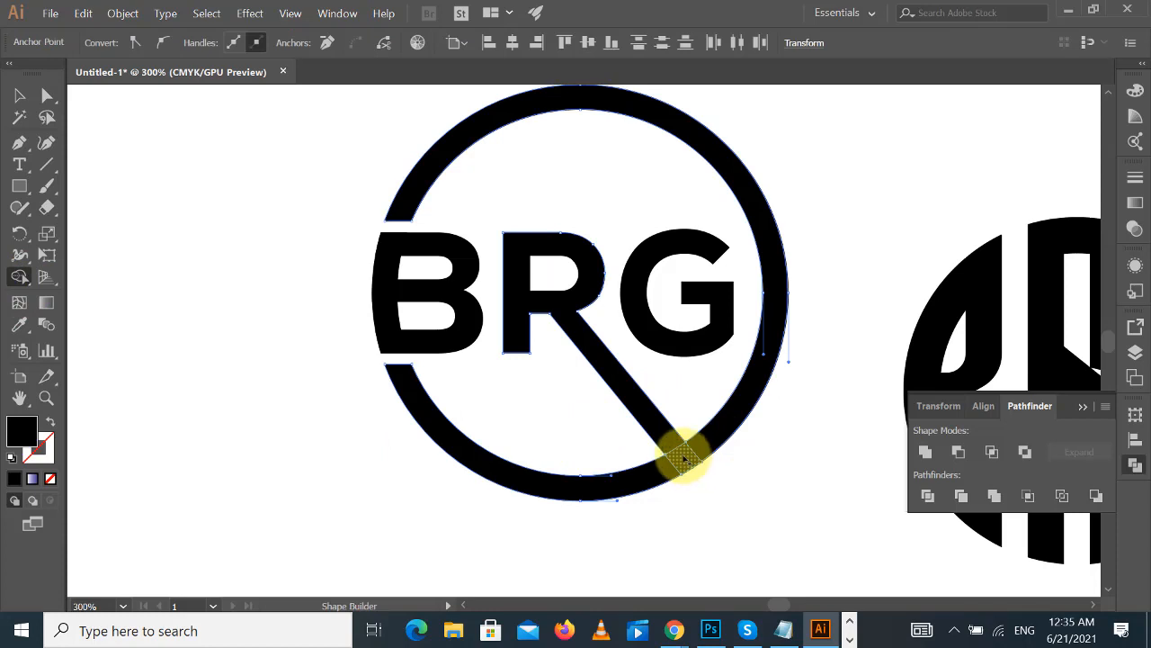
left_click(684, 459)
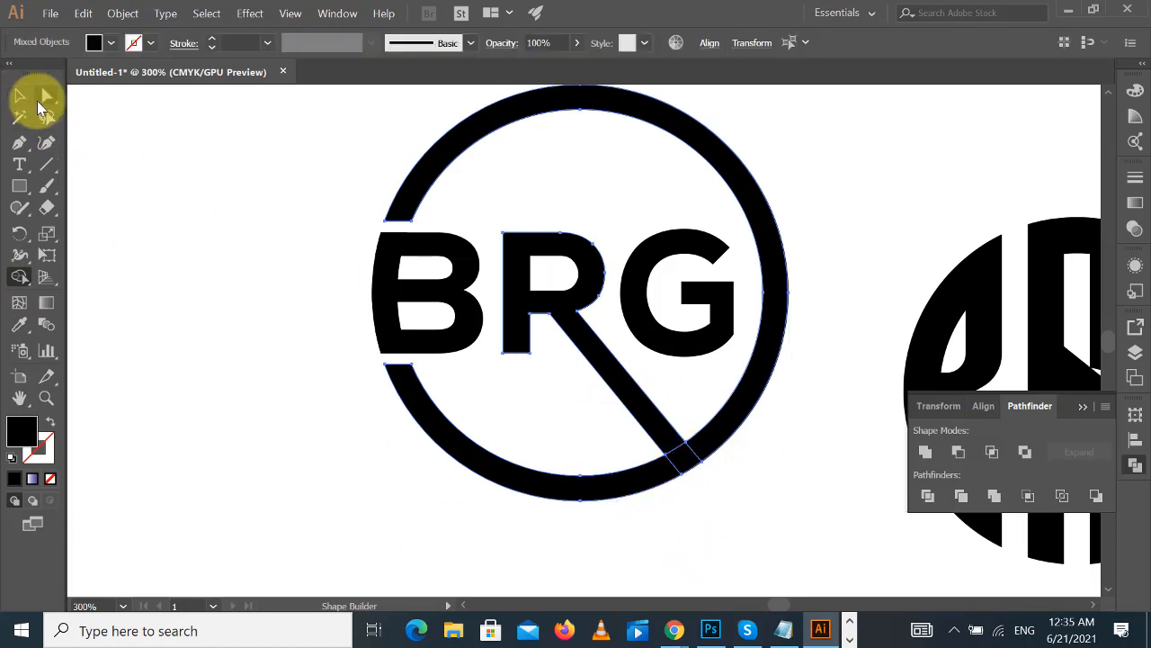
left_click(47, 95)
left_click(799, 594)
- Offset the path of the small overlap shape by 4 pt with miter joins
left_click(684, 460)
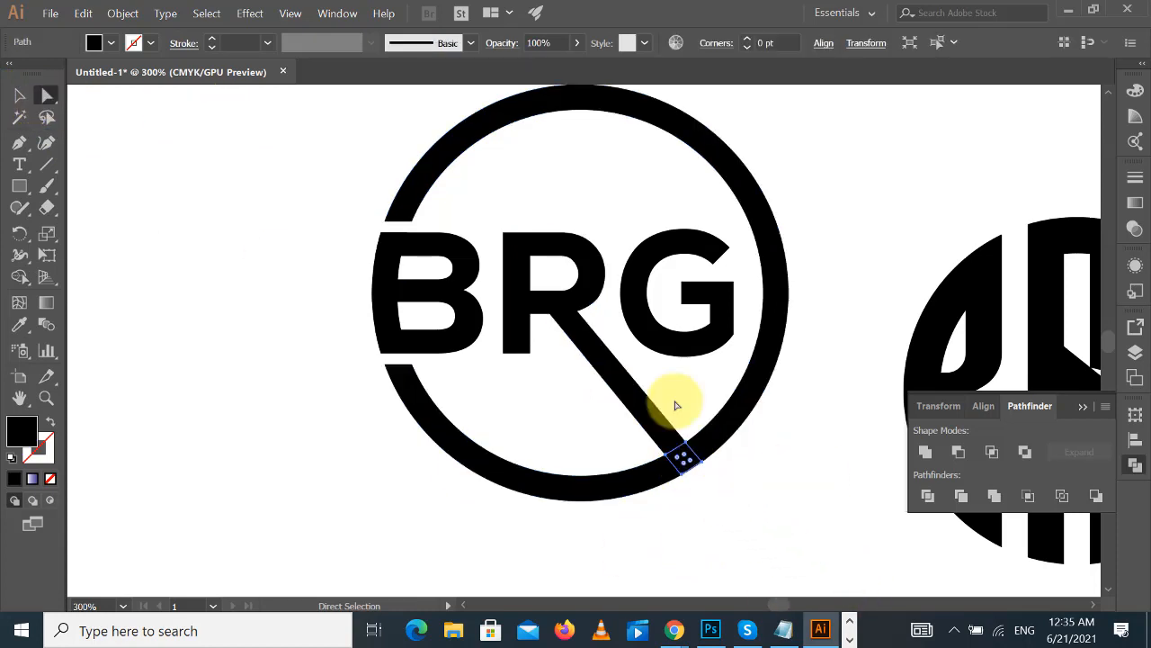
left_click(126, 14)
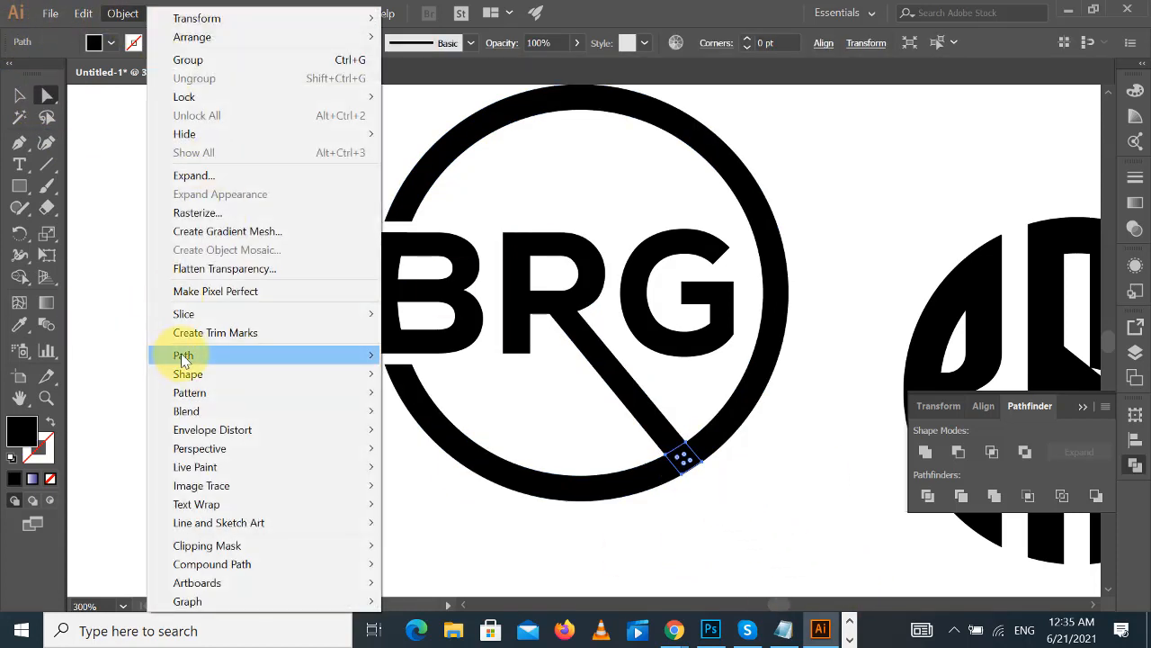
mouse_move(189, 355)
left_click(435, 416)
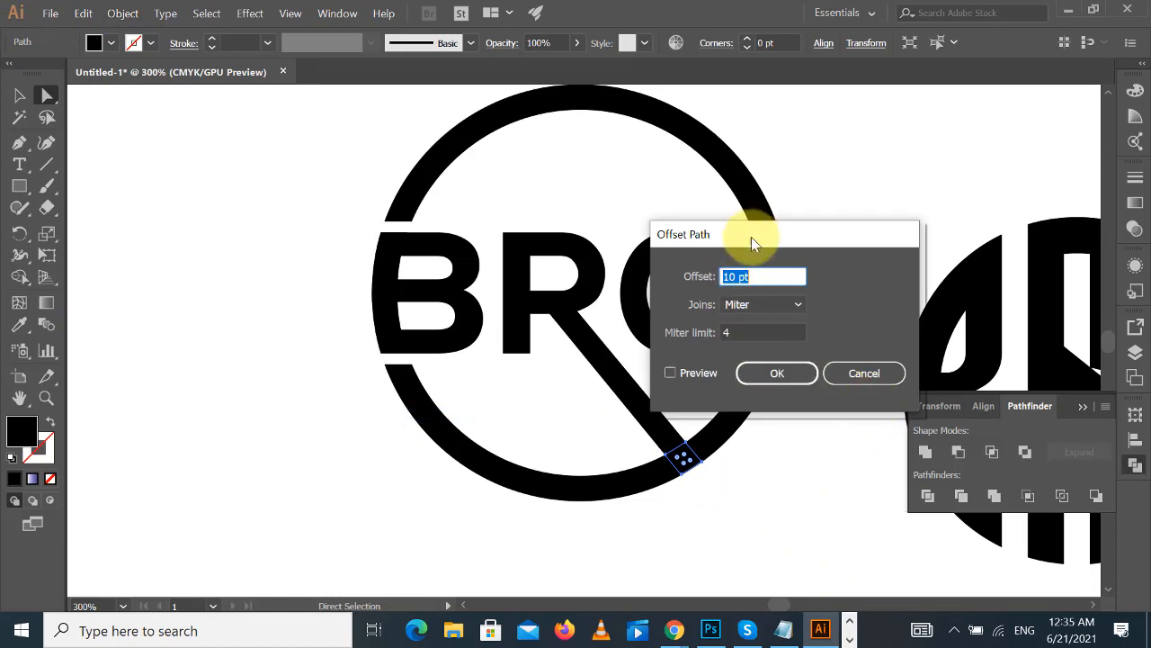
left_click_drag(751, 234, 791, 270)
left_click(842, 358)
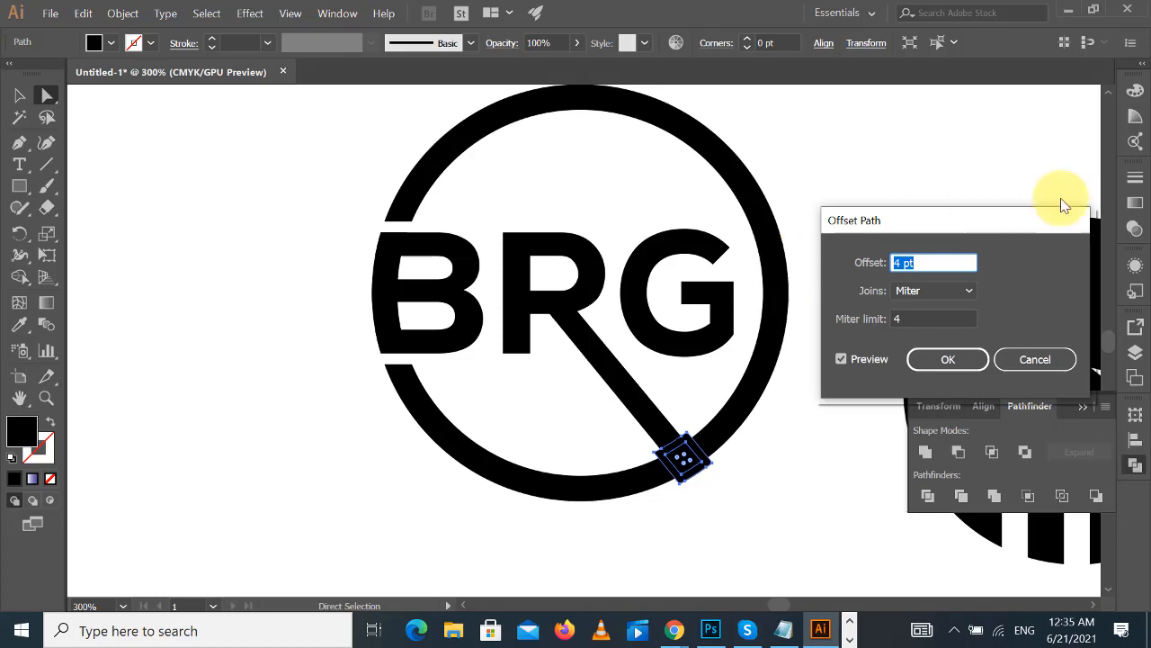
left_click(938, 362)
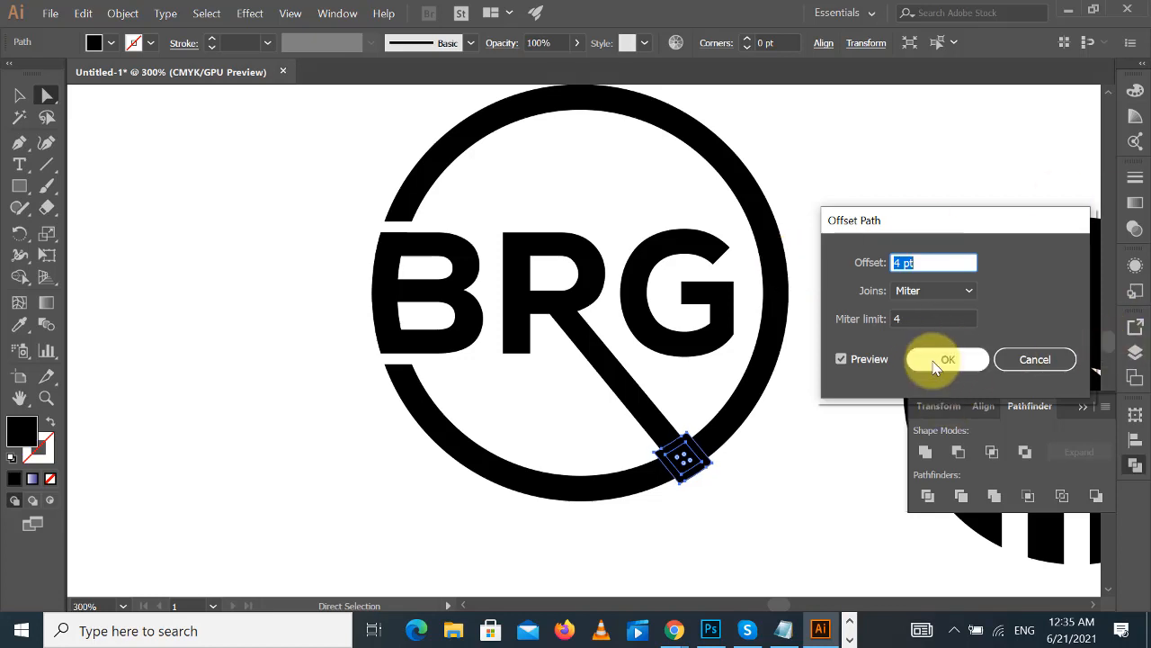
- Pull the offset shape's lower-left corners inward to the edge of the R's leg, and add the ring's upper arc to the selection
left_click(803, 441)
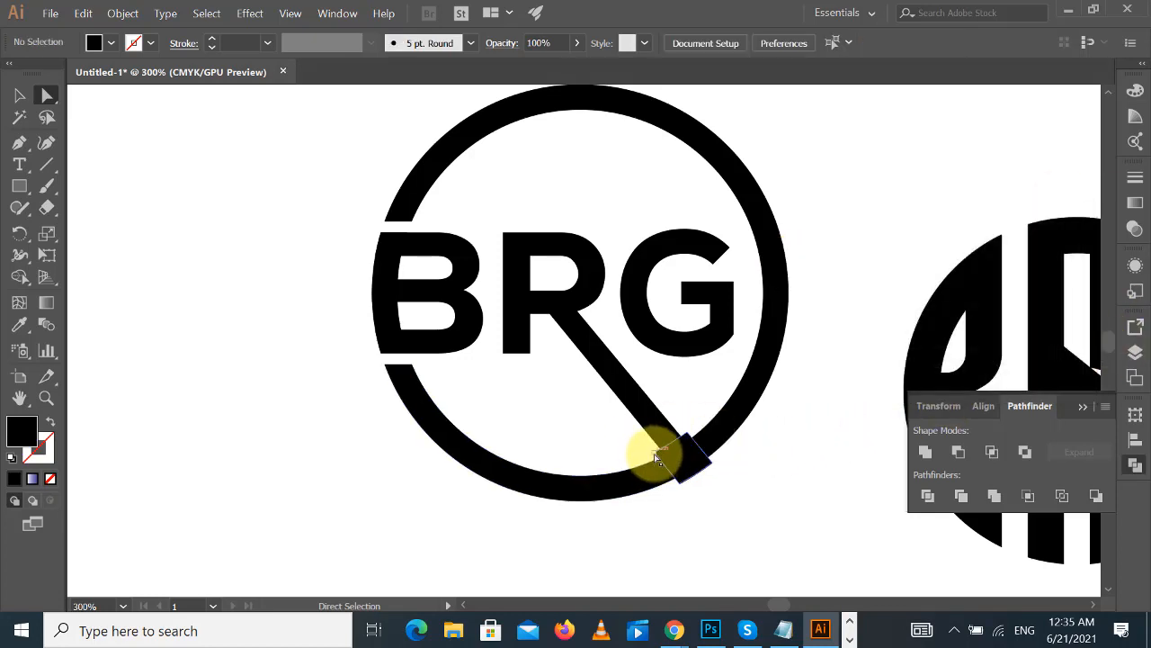
left_click(654, 454)
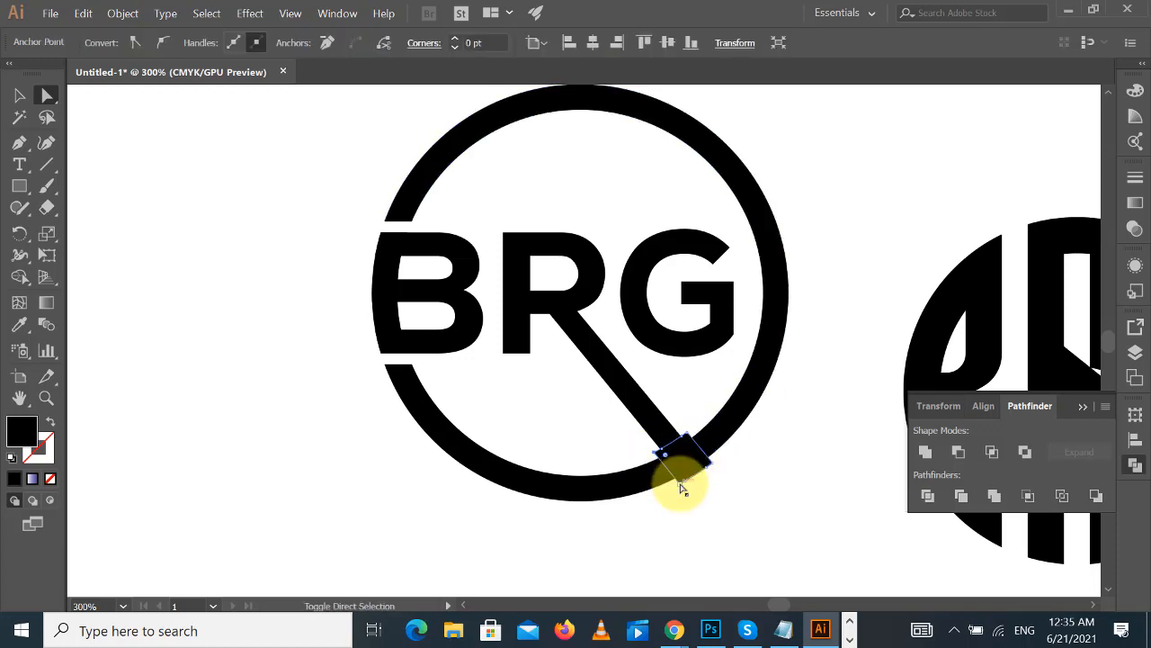
left_click_drag(684, 490, 691, 481)
left_click(713, 436, "shift")
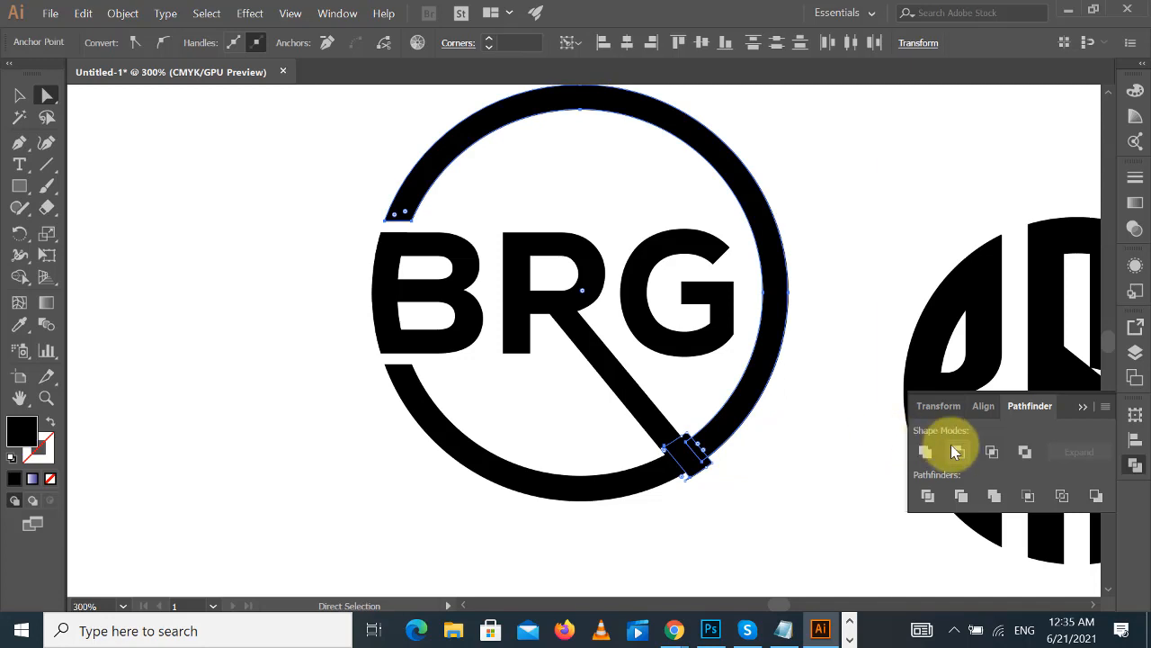
left_click(956, 452)
left_click(784, 481)
key("ctrl+z")
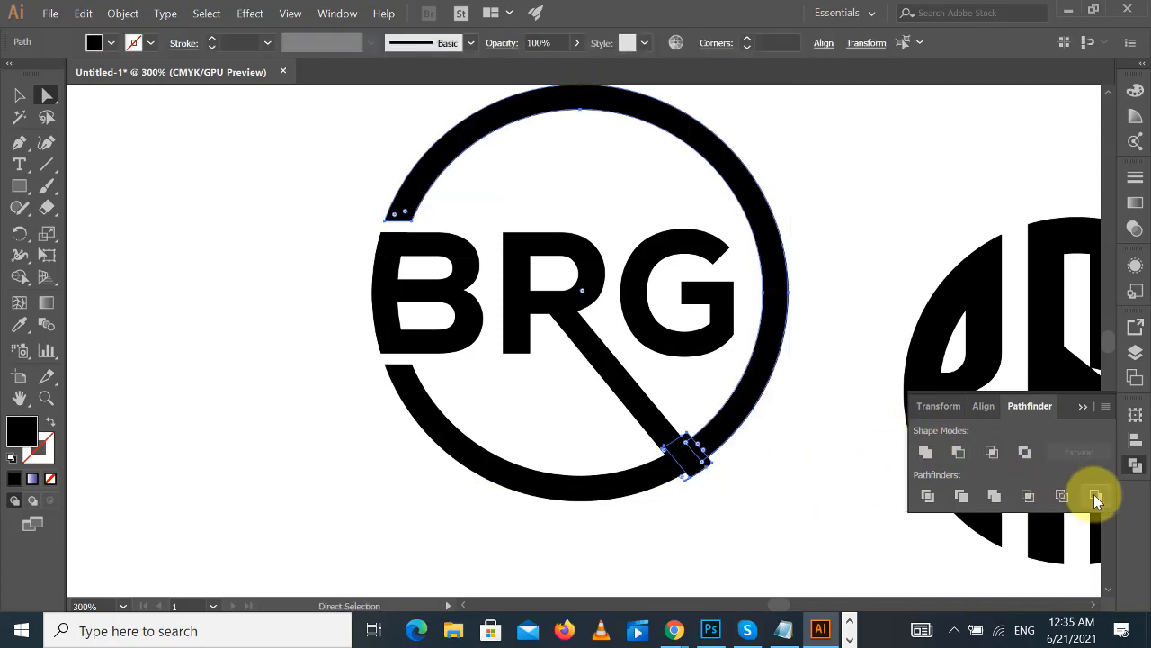
- Subtract the offset shape from the ring's upper arc with Minus Back to cut a gap beside the R's leg
left_click(1094, 495)
left_click(801, 507)
key("ctrl+minus")
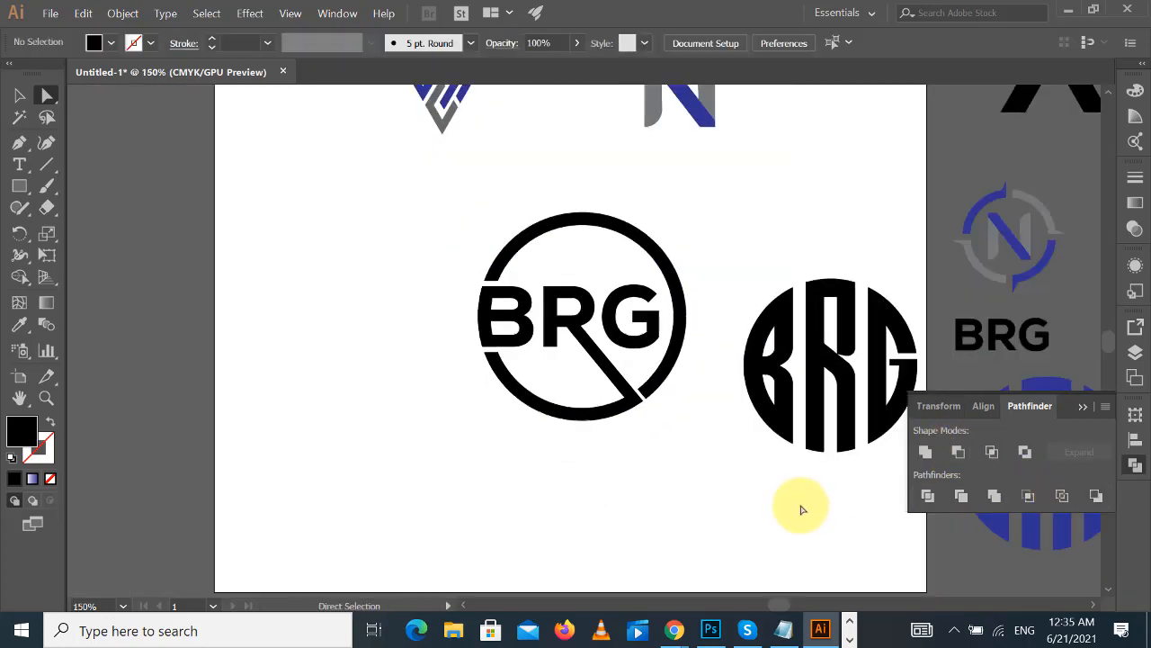
- Unite all parts of the circular BRG logo into a single shape
left_click(19, 95)
left_click_drag(448, 209, 696, 462)
left_click(924, 451)
left_click(750, 501)
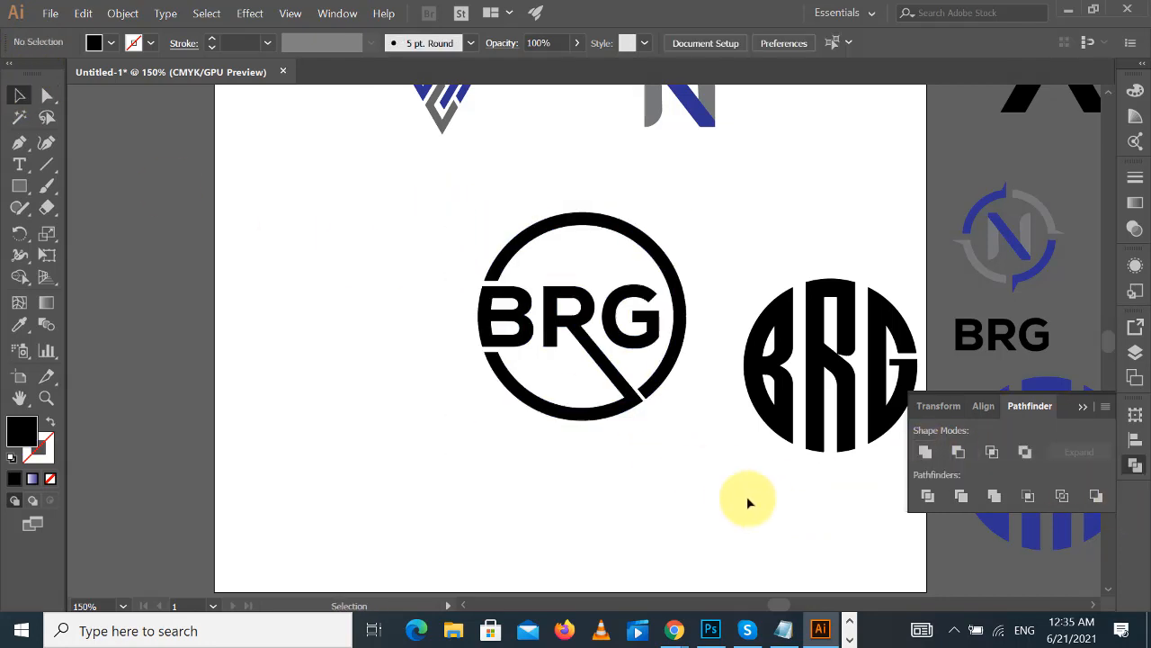
- Copy the live BRG text from beside the artboard to the left of the circular logo and convert the copy to outlines
left_click_drag(750, 501, 586, 495)
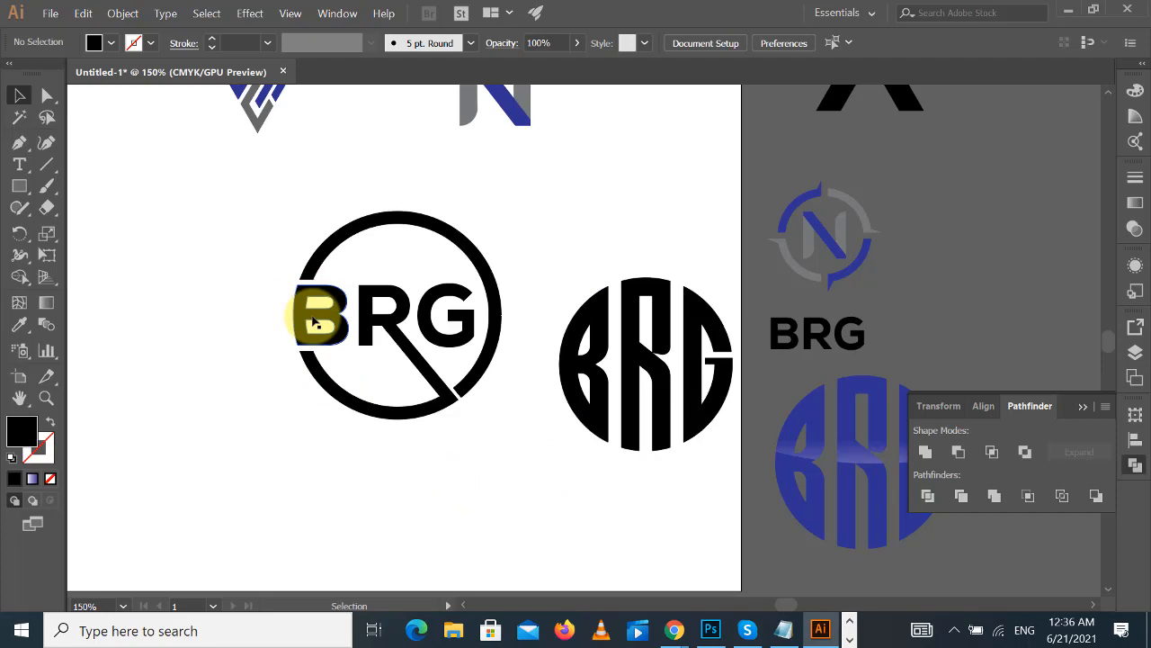
left_click_drag(313, 322, 306, 332)
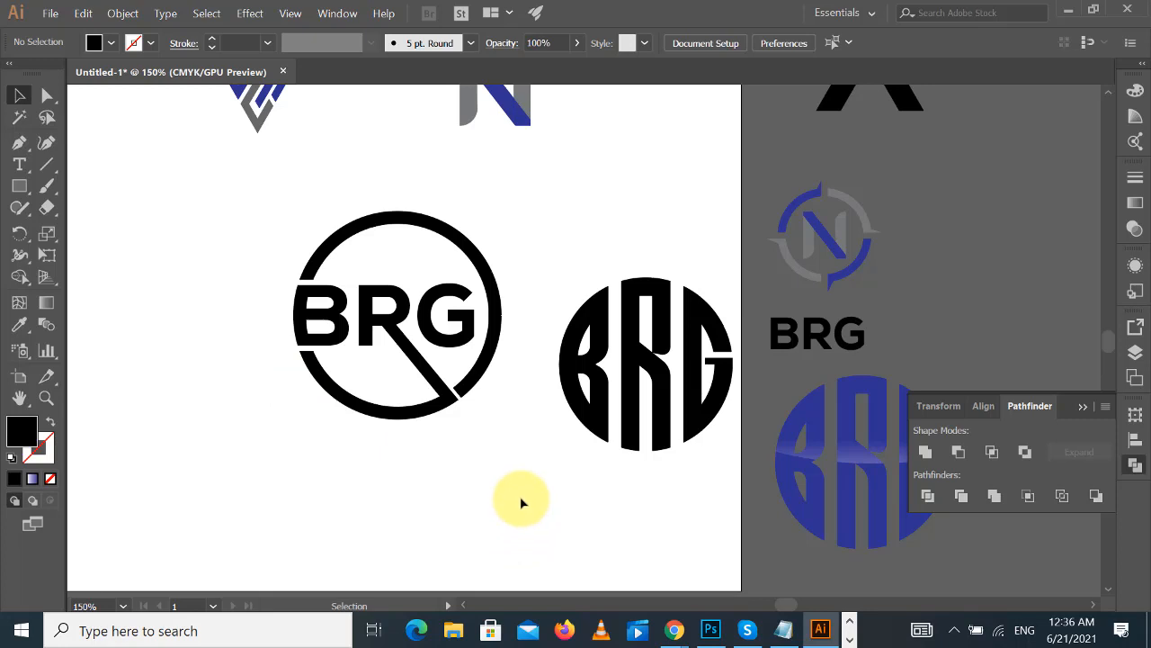
left_click_drag(483, 480, 601, 509)
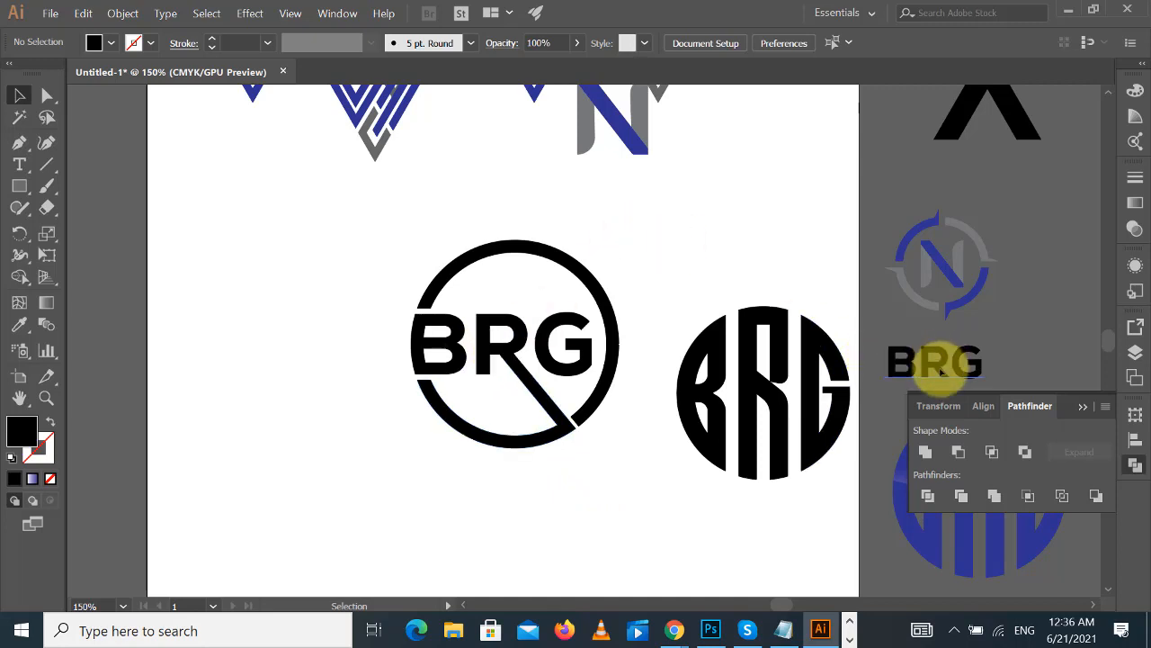
left_click_drag(941, 370, 270, 342)
right_click(270, 342)
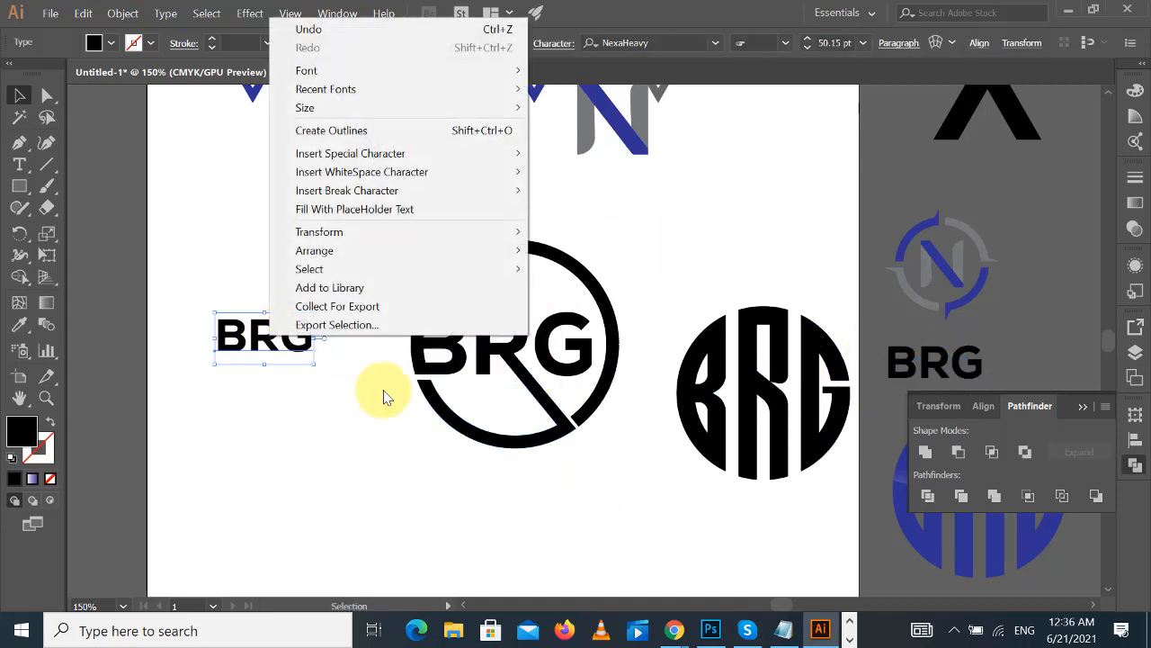
left_click(346, 131)
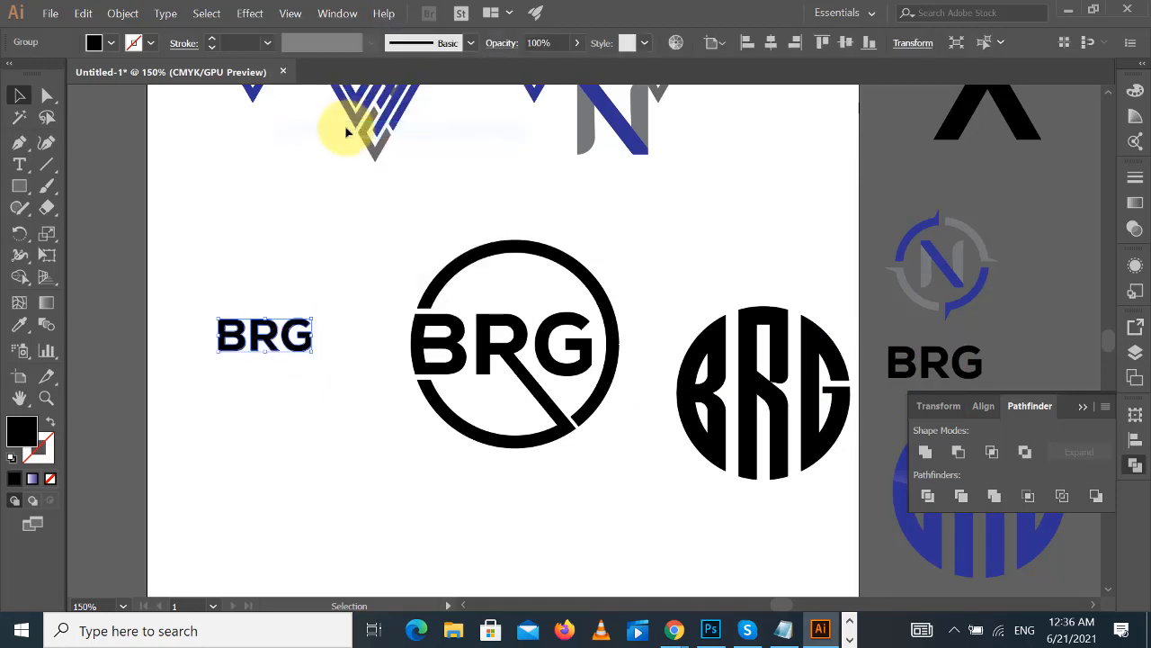
left_click(330, 240)
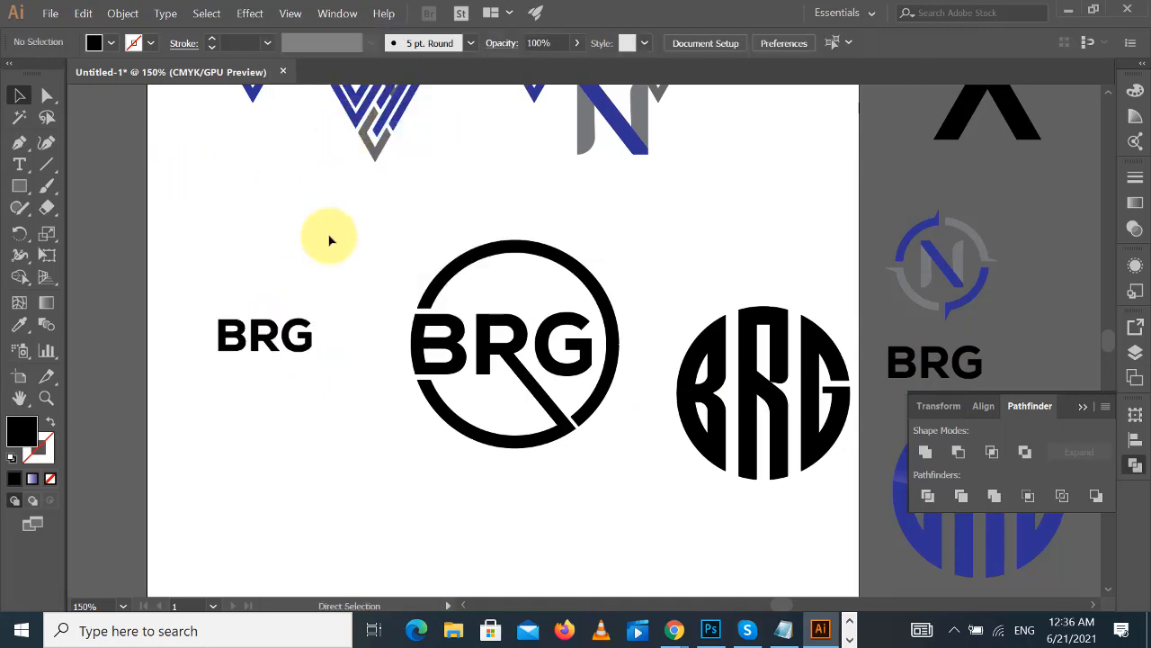
- Place a duplicate of the outlined BRG lettering above it, and scale the lower lettering up
key("ctrl+equal")
left_click_drag(322, 231, 818, 287)
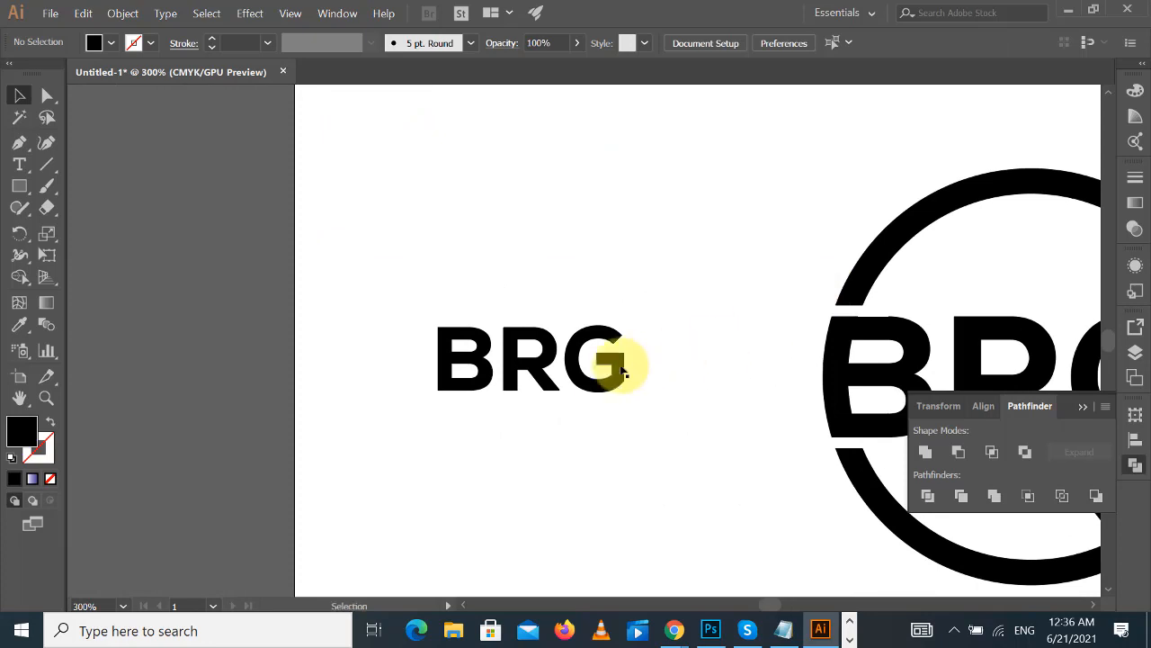
left_click_drag(615, 364, 712, 249)
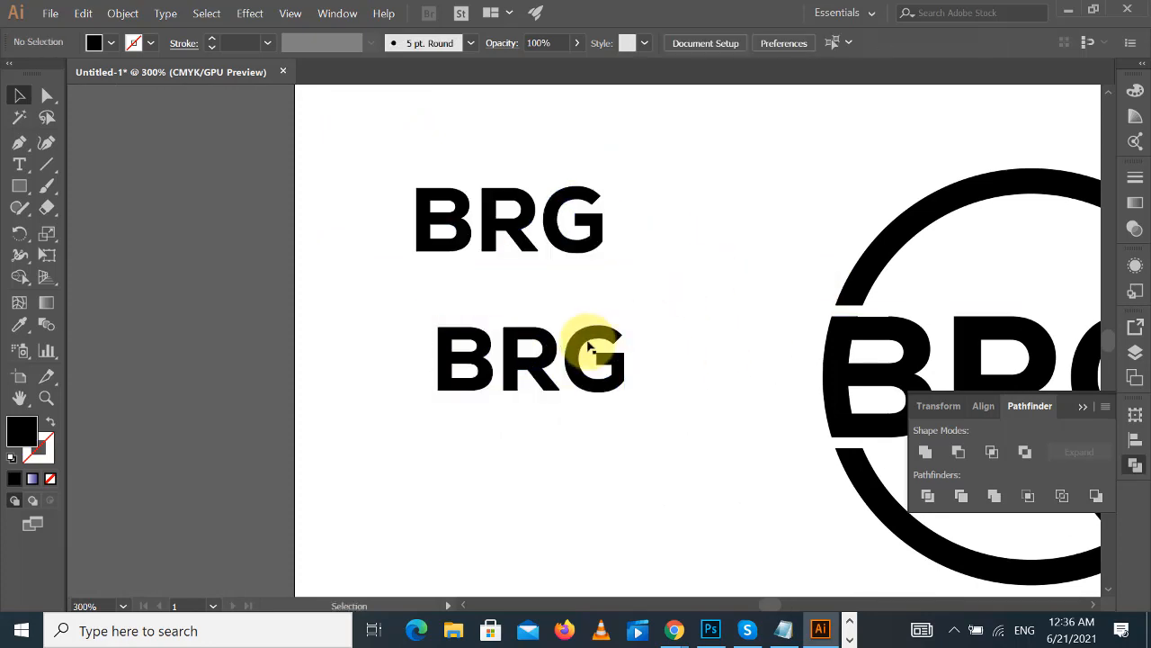
left_click(591, 348, "shift")
left_click_drag(624, 326, 751, 300)
left_click(699, 398)
left_click_drag(720, 392, 630, 383)
left_click(583, 351)
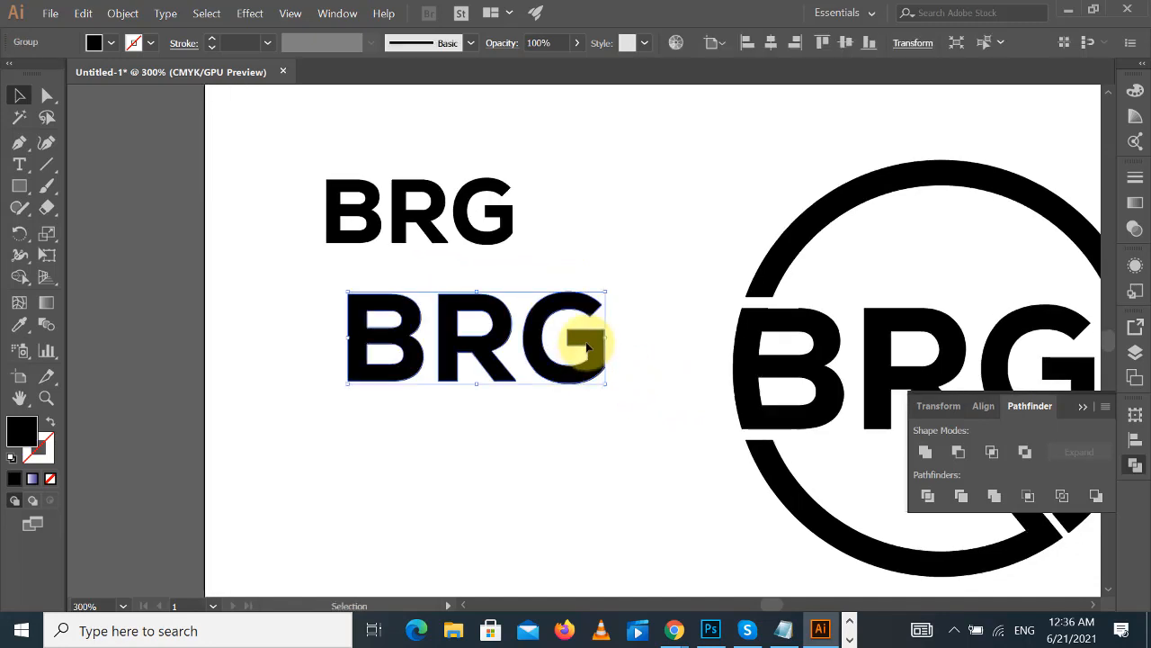
right_click(580, 345)
left_click(620, 441)
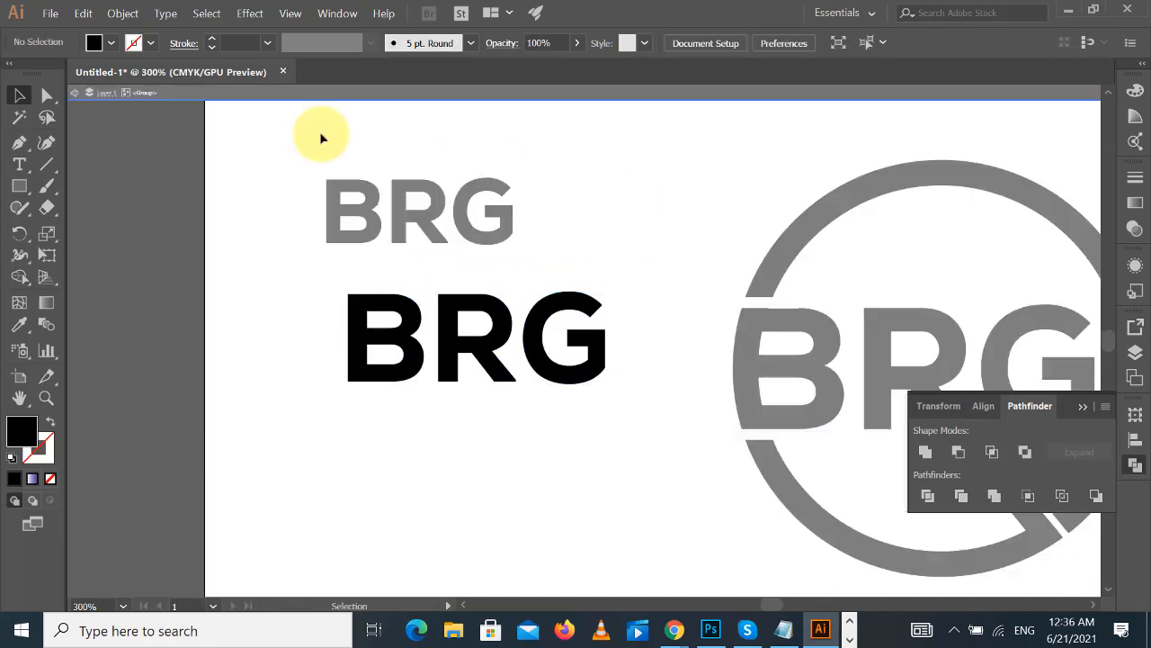
left_click(75, 93)
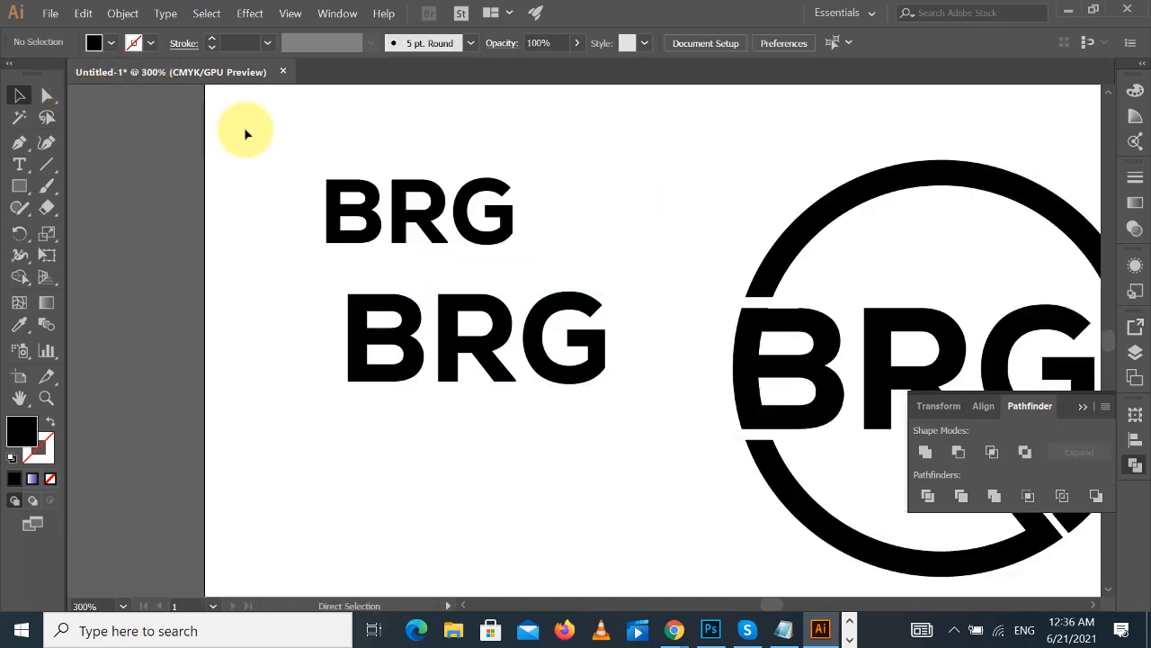
- Shift the enlarged BRG lettering slightly to the right and ungroup it into separate letters
key("ctrl+plus")
key("ctrl+plus")
left_click_drag(493, 214, 601, 213)
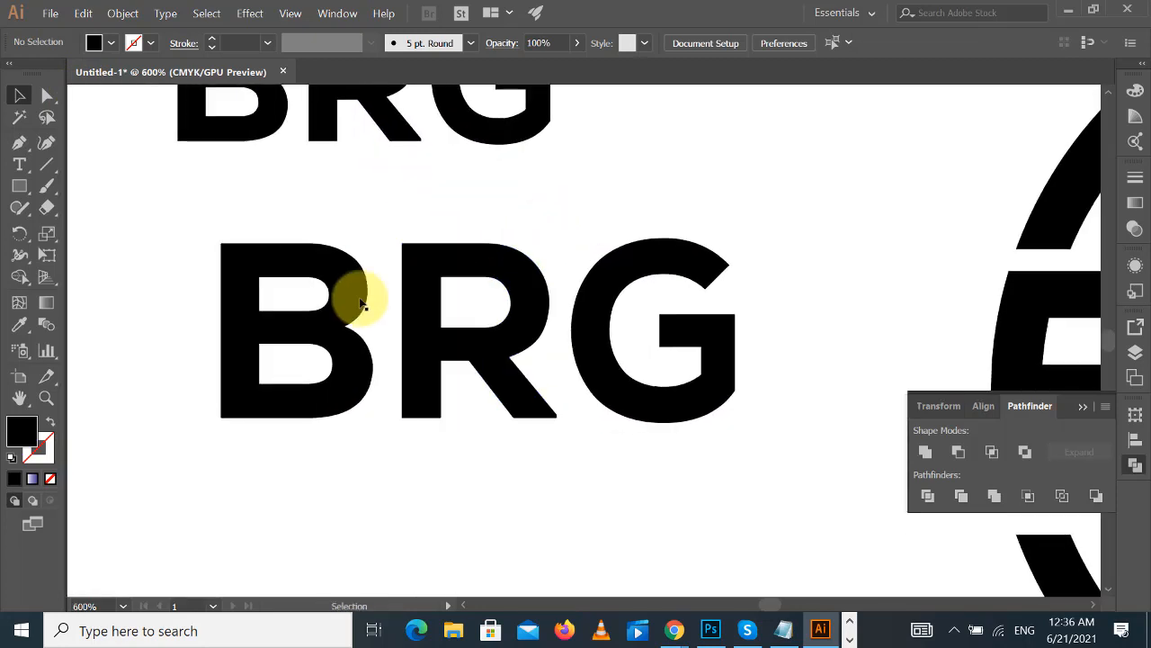
left_click_drag(360, 304, 398, 299)
right_click(397, 293)
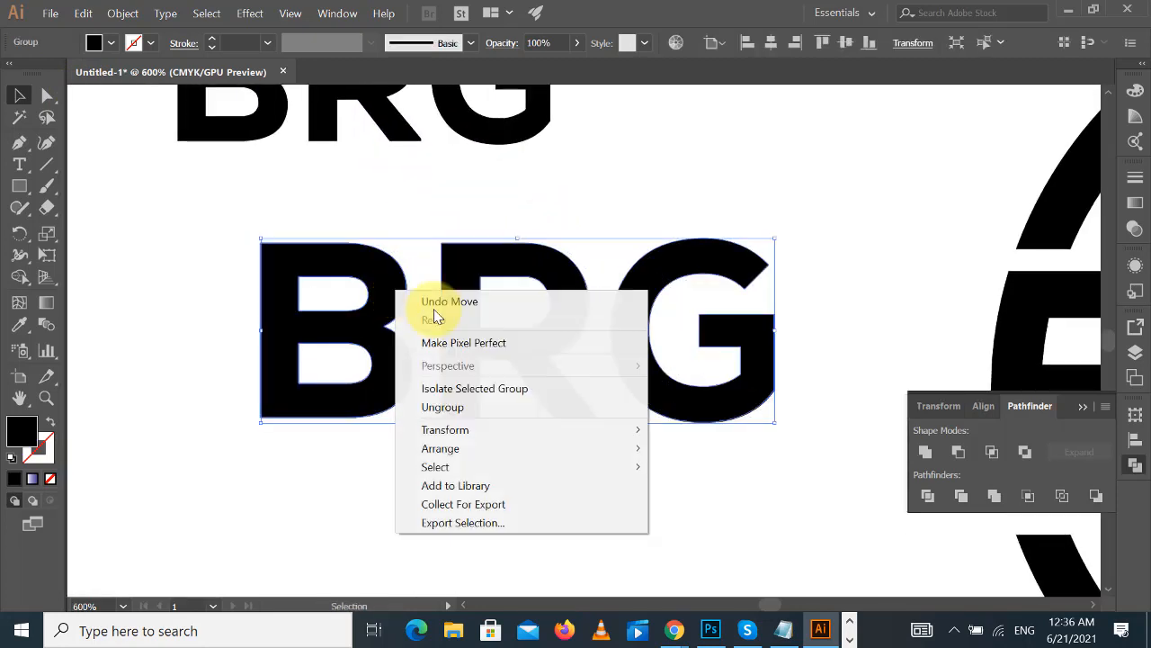
left_click(462, 409)
left_click(542, 524)
- Move the B to the right so its bowls overlap the R's stem, and bring the B to the front
left_click_drag(388, 382, 445, 384)
left_click(484, 439)
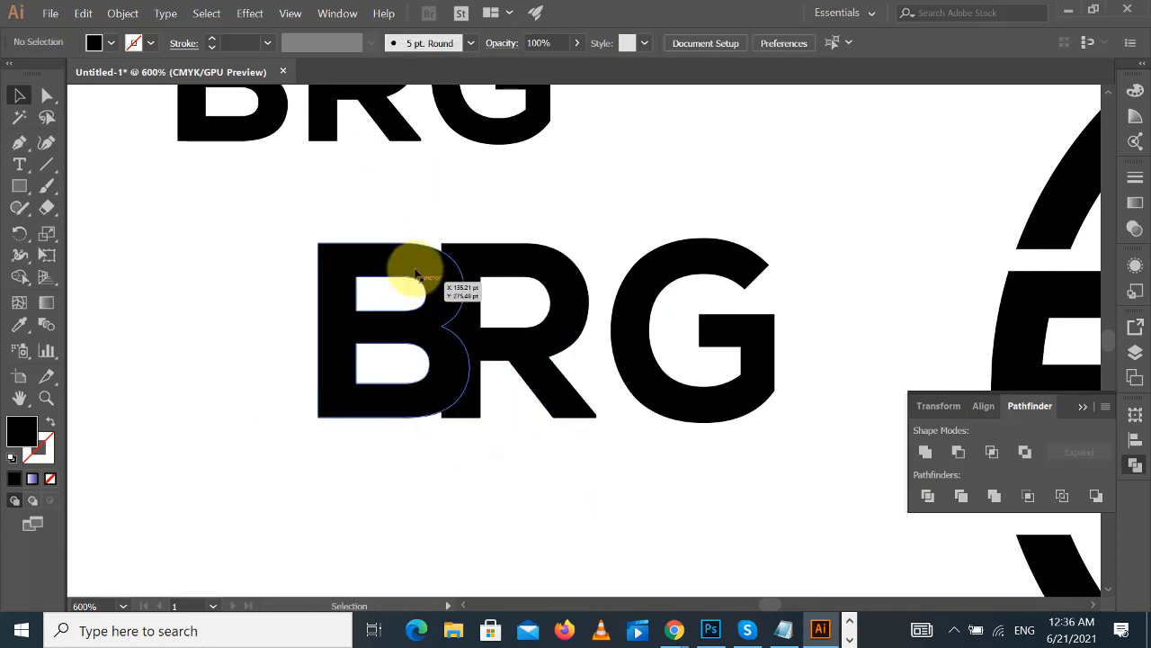
left_click(416, 271)
right_click(416, 271)
mouse_move(625, 430)
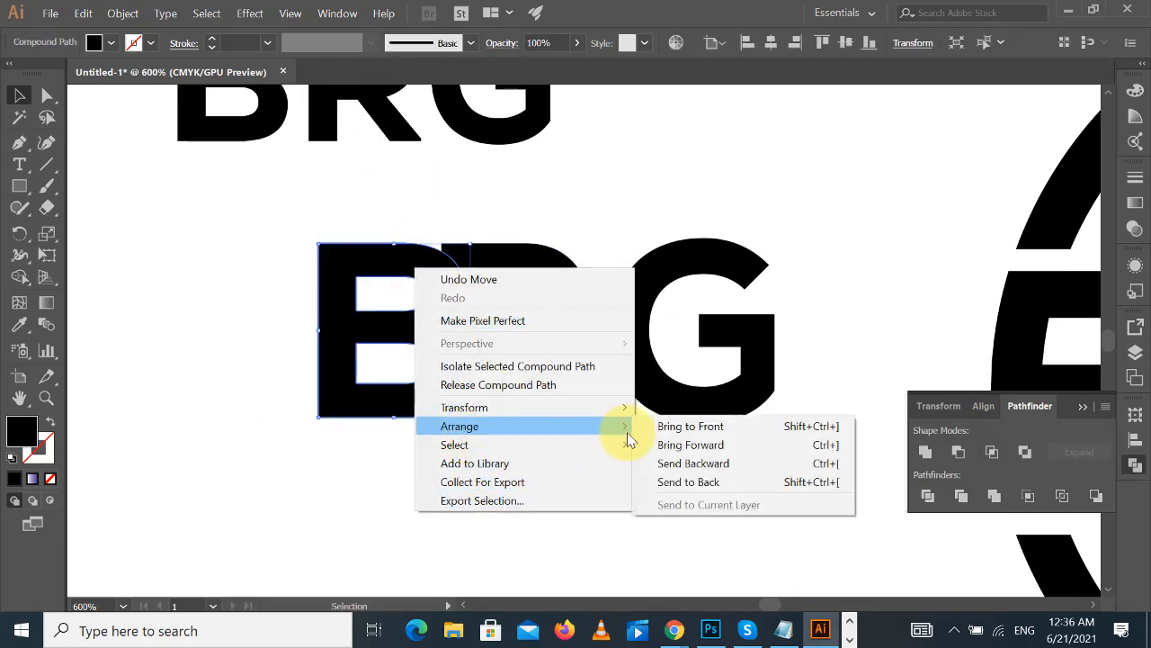
left_click(684, 426)
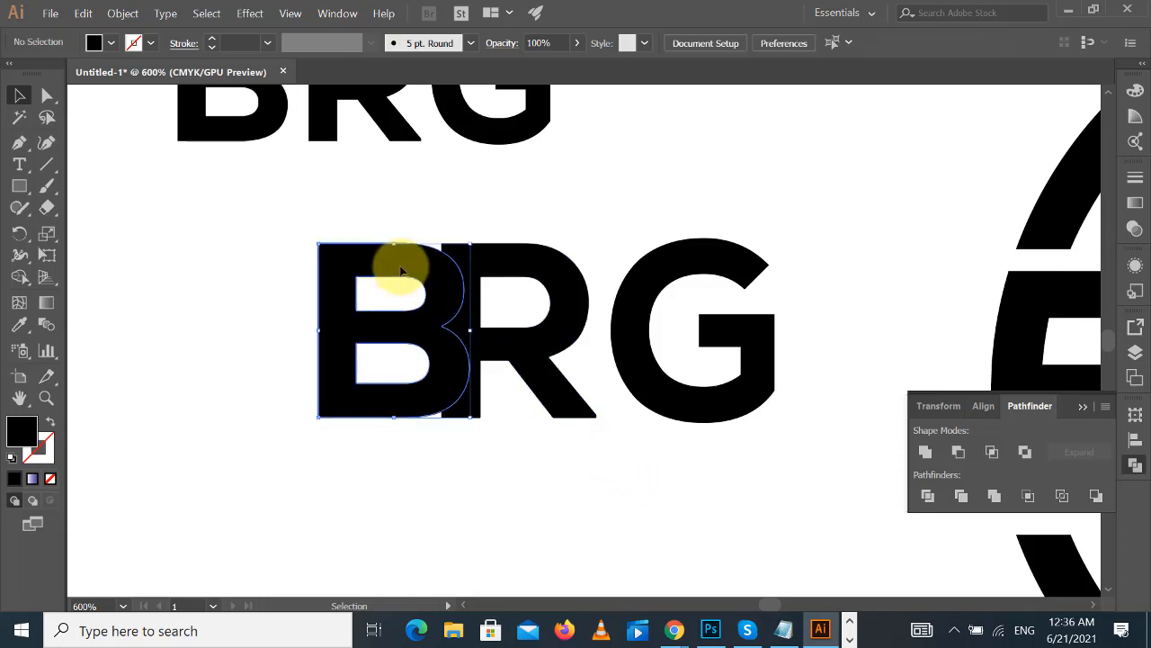
key("Left")
key("Left")
key("Left")
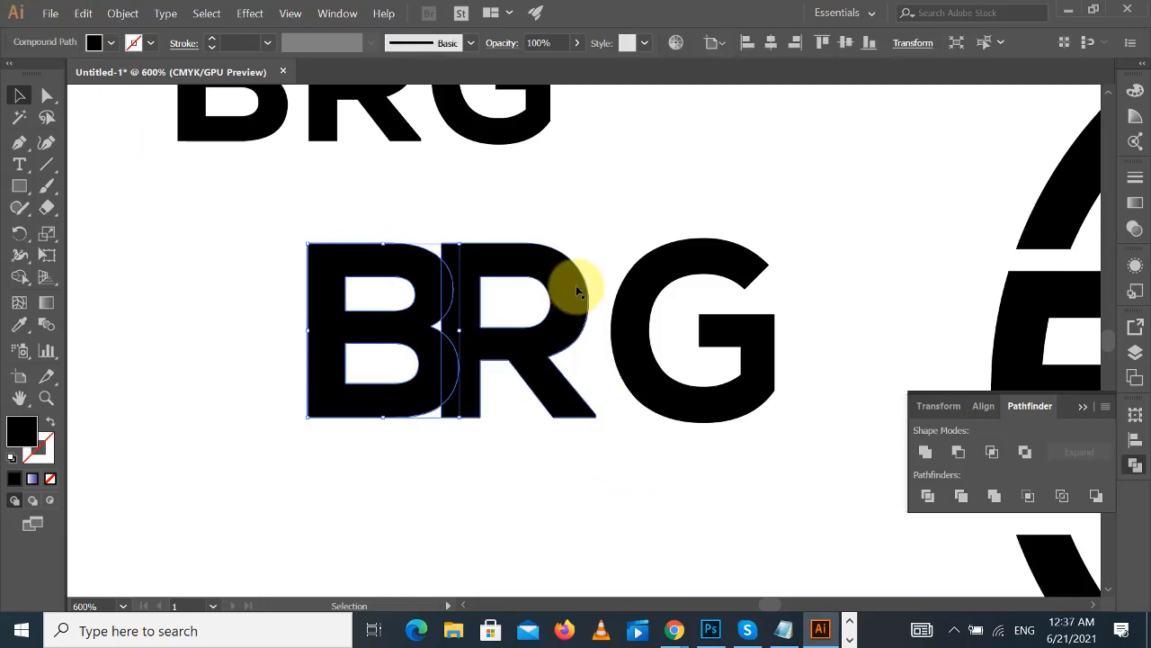
- Offset the B's path by 2 pt with miter joins and a miter limit of 4
left_click(122, 13)
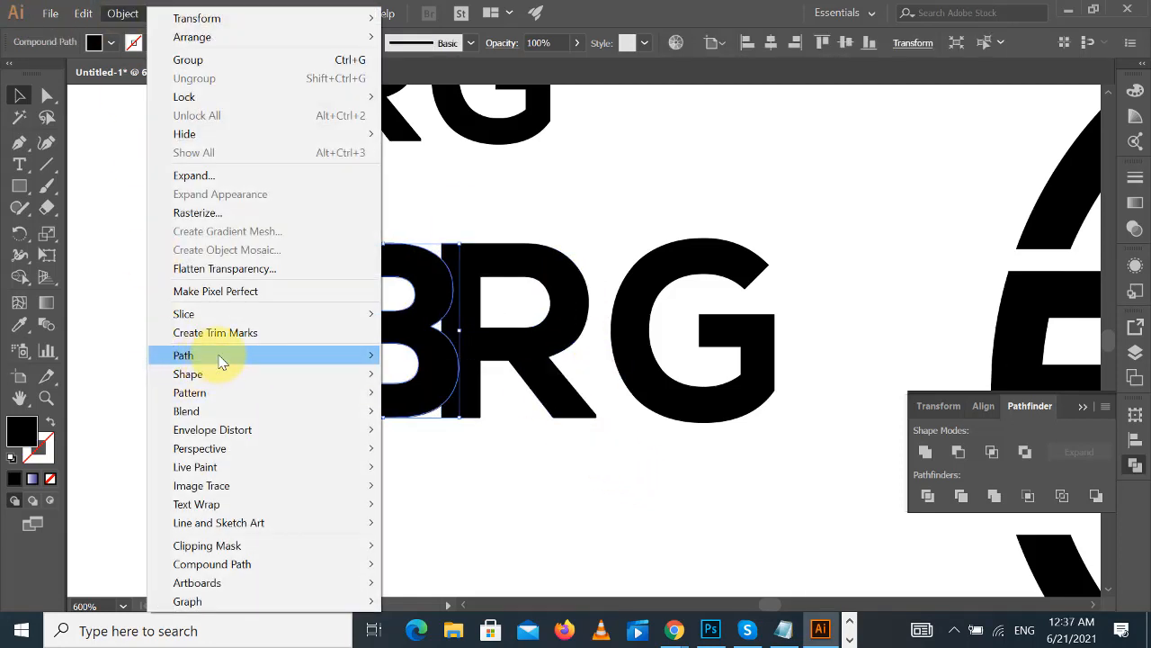
mouse_move(226, 354)
left_click(442, 415)
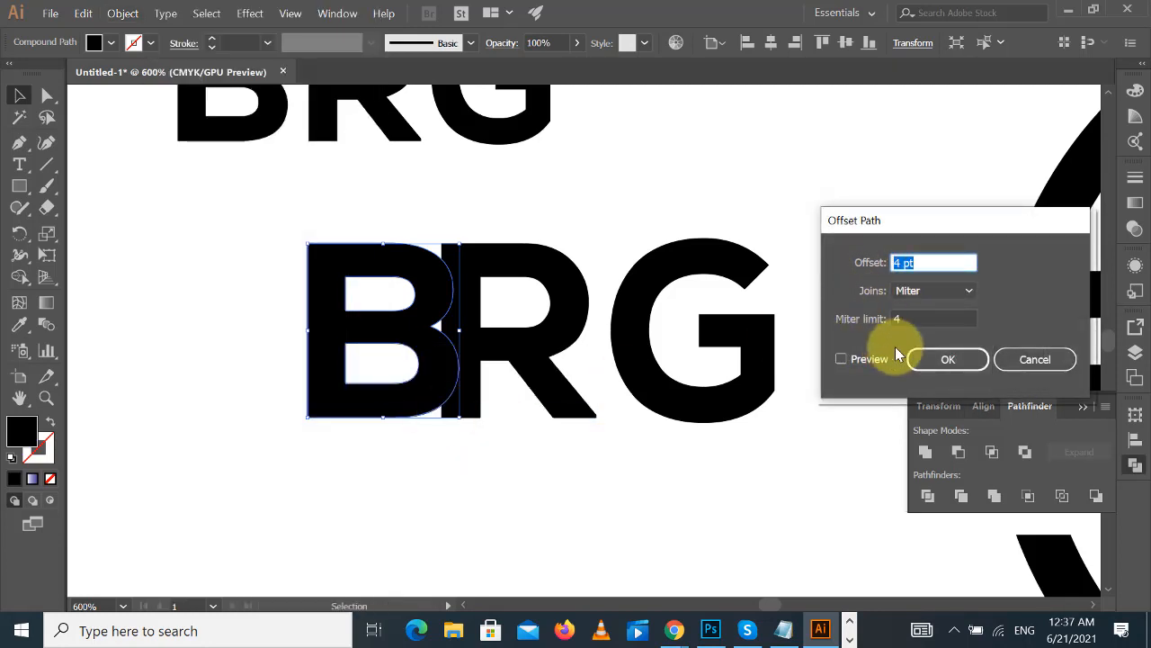
left_click(841, 359)
left_click_drag(918, 263, 815, 268)
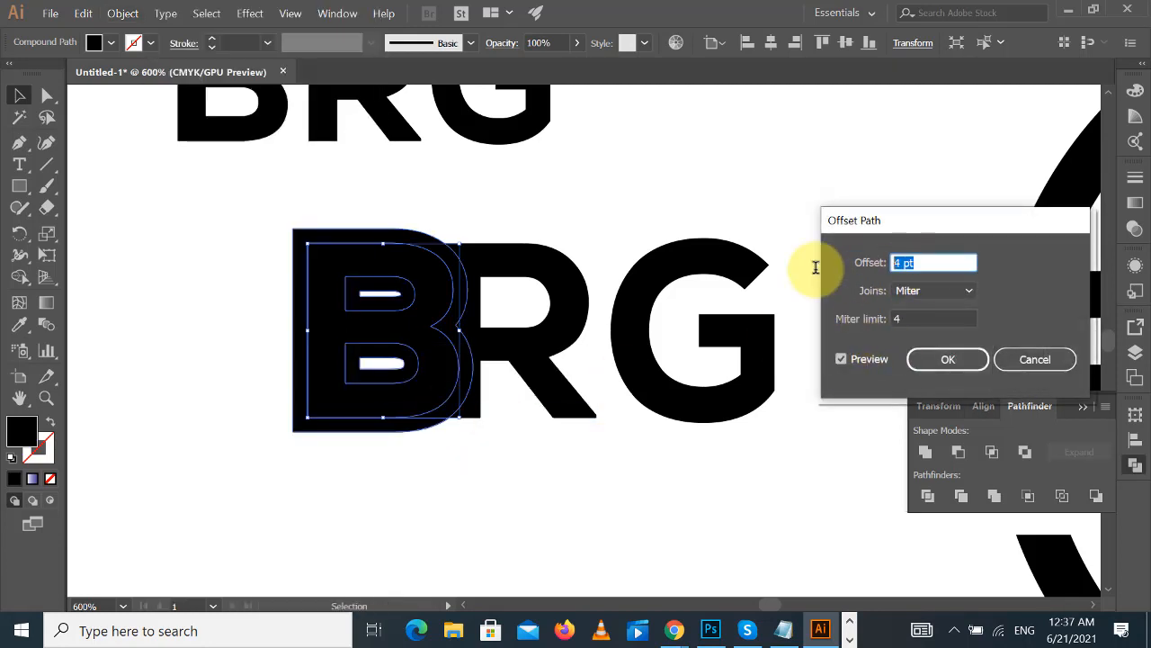
key("Down")
key("Down")
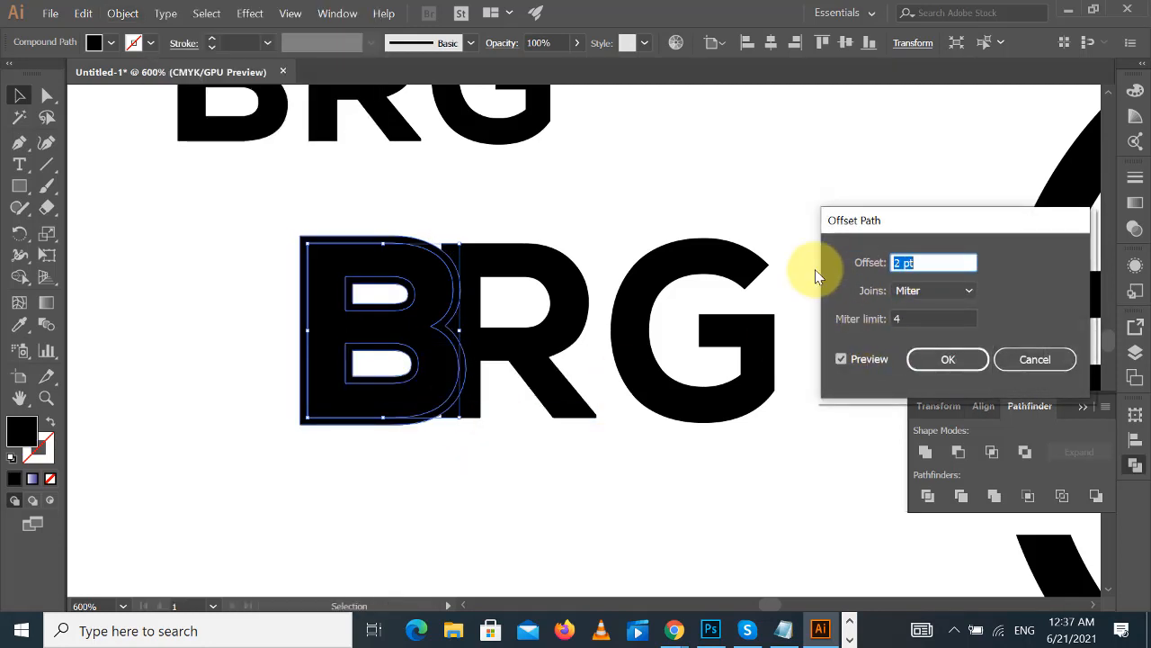
left_click(946, 358)
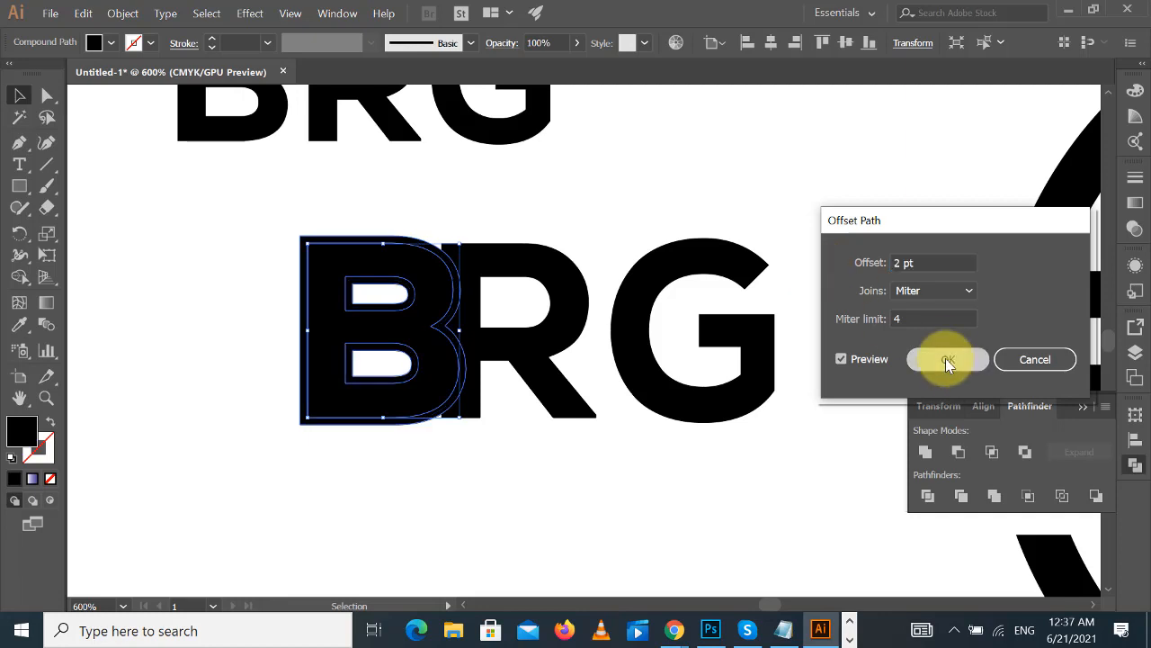
- Fill the offset B shape with the artboard's white using the Eyedropper
left_click(20, 324)
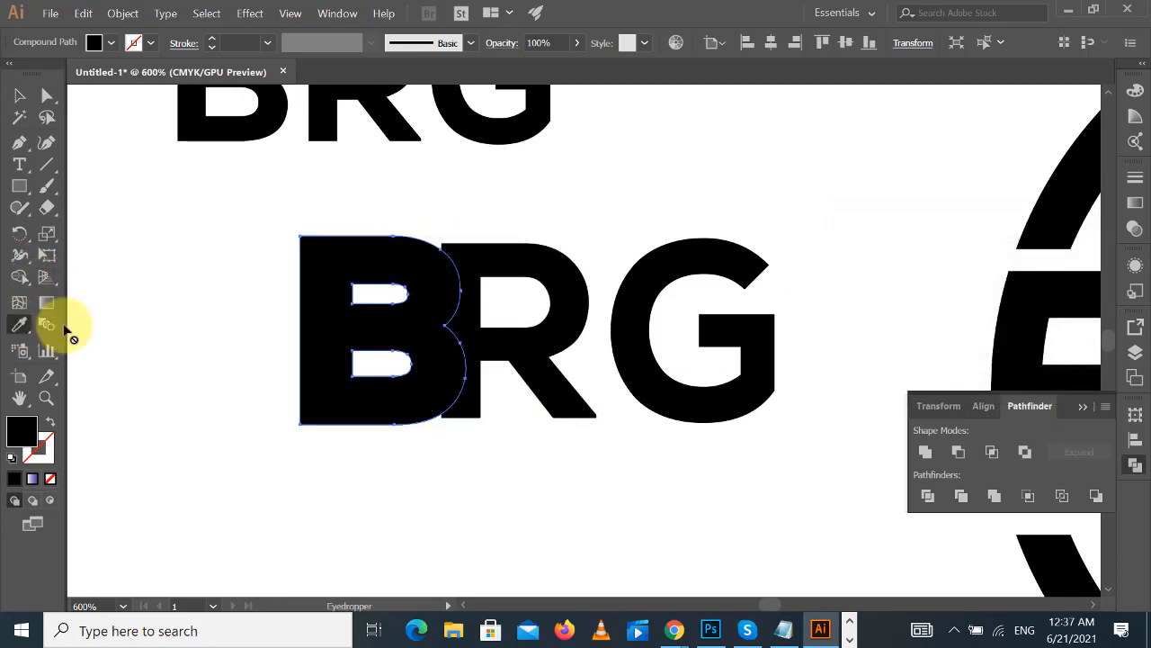
left_click(570, 191)
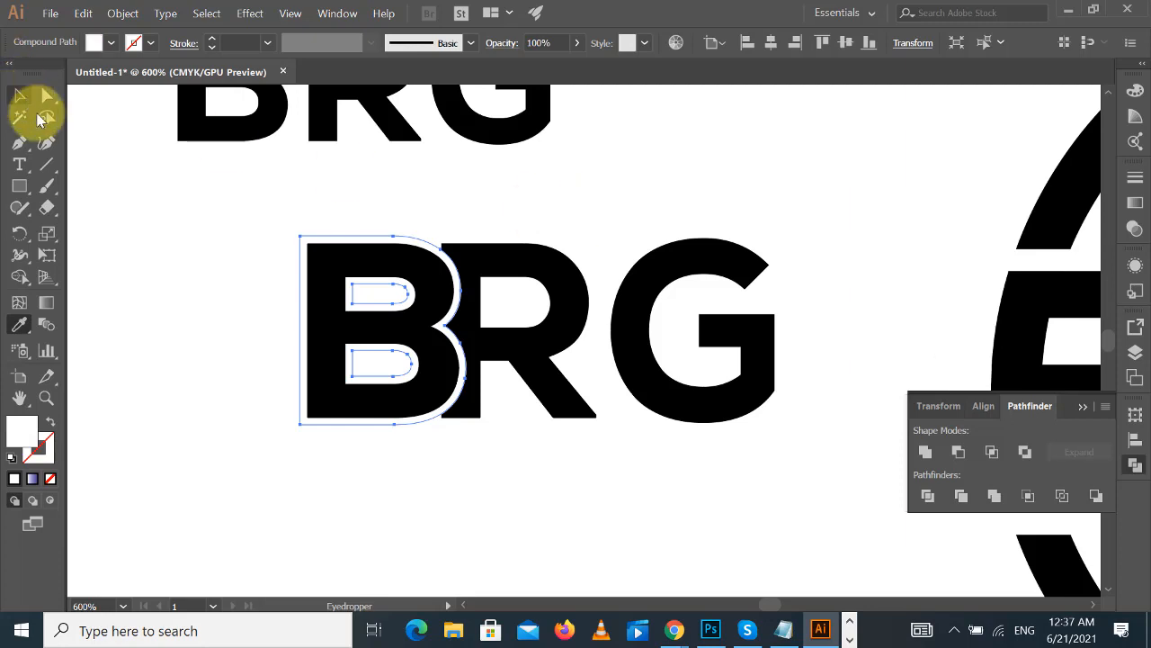
left_click(47, 116)
left_click(20, 95)
left_click(661, 179)
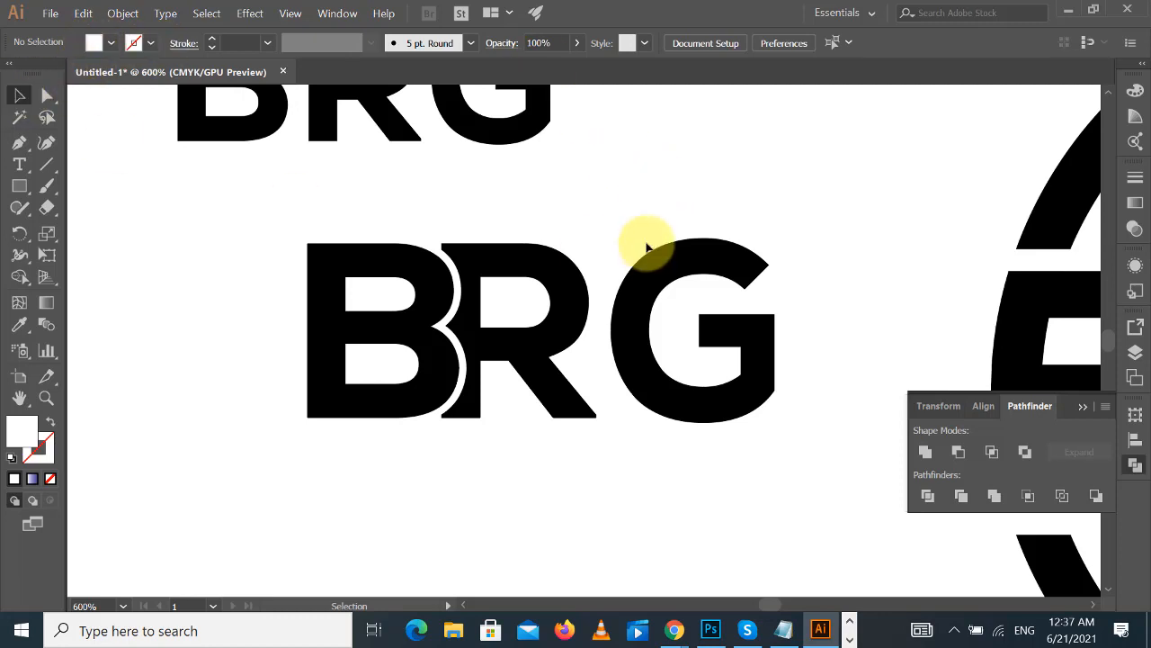
- Nudge the R and G together slightly left, closer to the B
left_click_drag(617, 336, 668, 452)
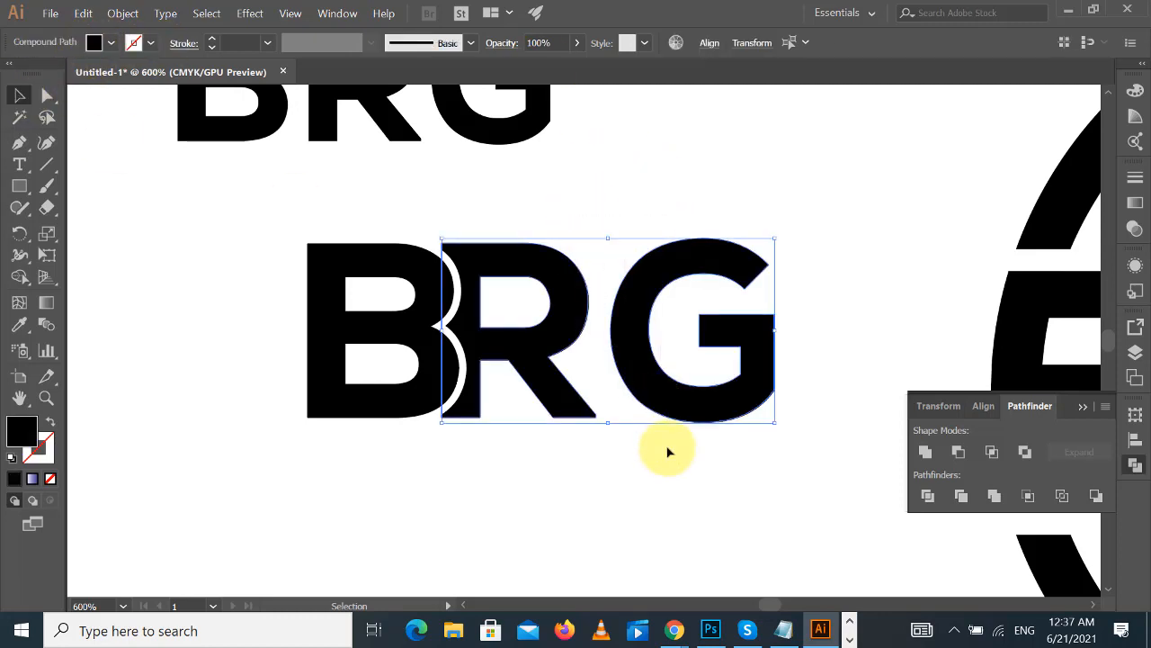
key("Left")
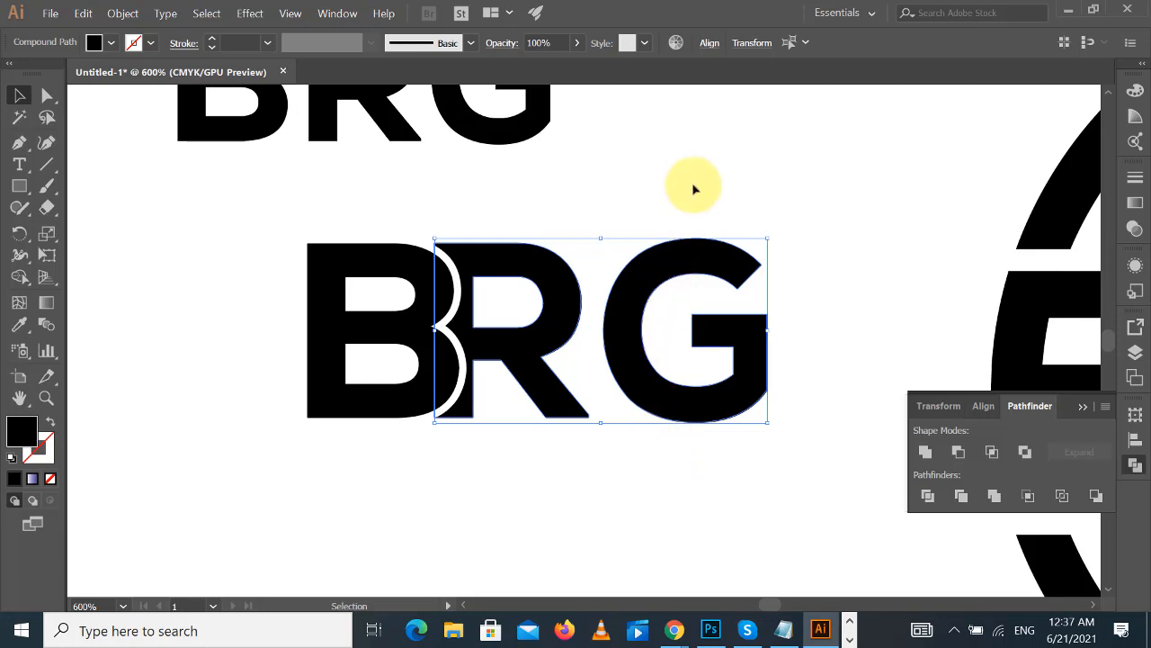
left_click(729, 161)
- Subtract the white offset shape from the R with Minus Front to cut a curved gap beside the B
left_click(47, 95)
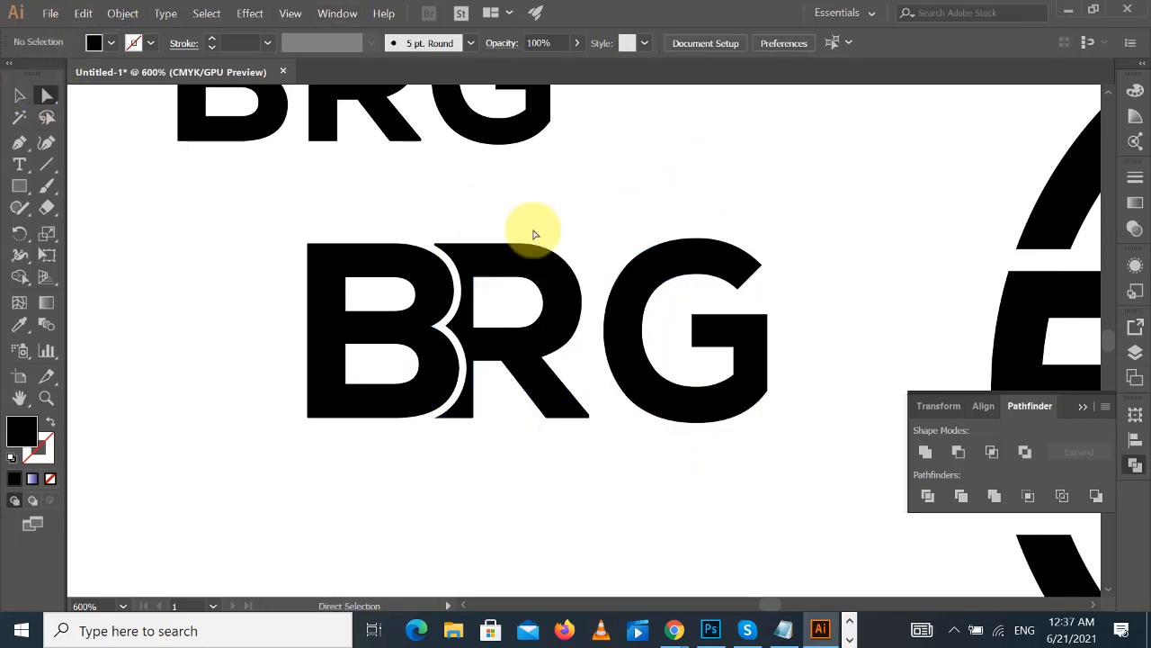
left_click(489, 258)
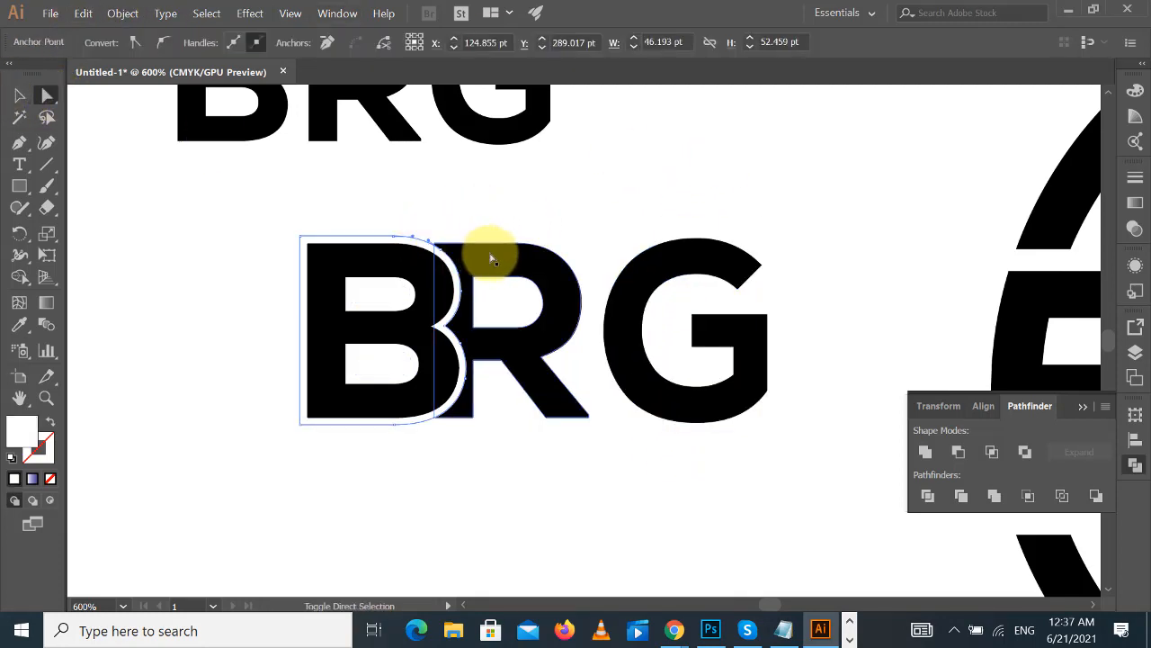
left_click(960, 451)
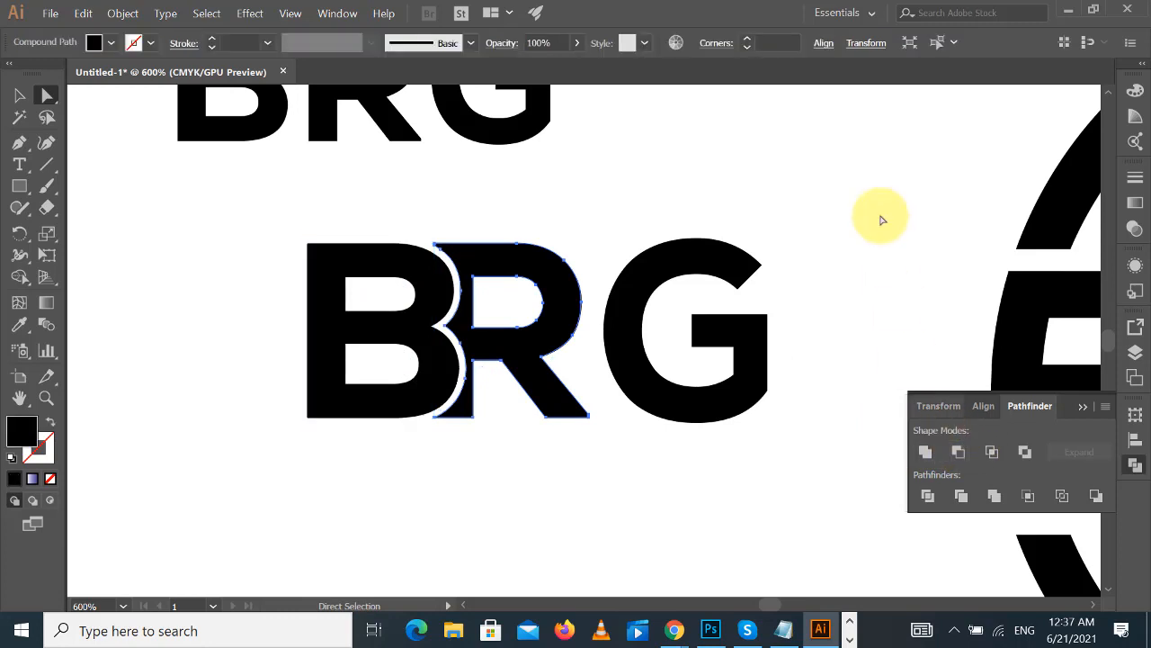
left_click(883, 212)
left_click_drag(887, 218, 854, 205)
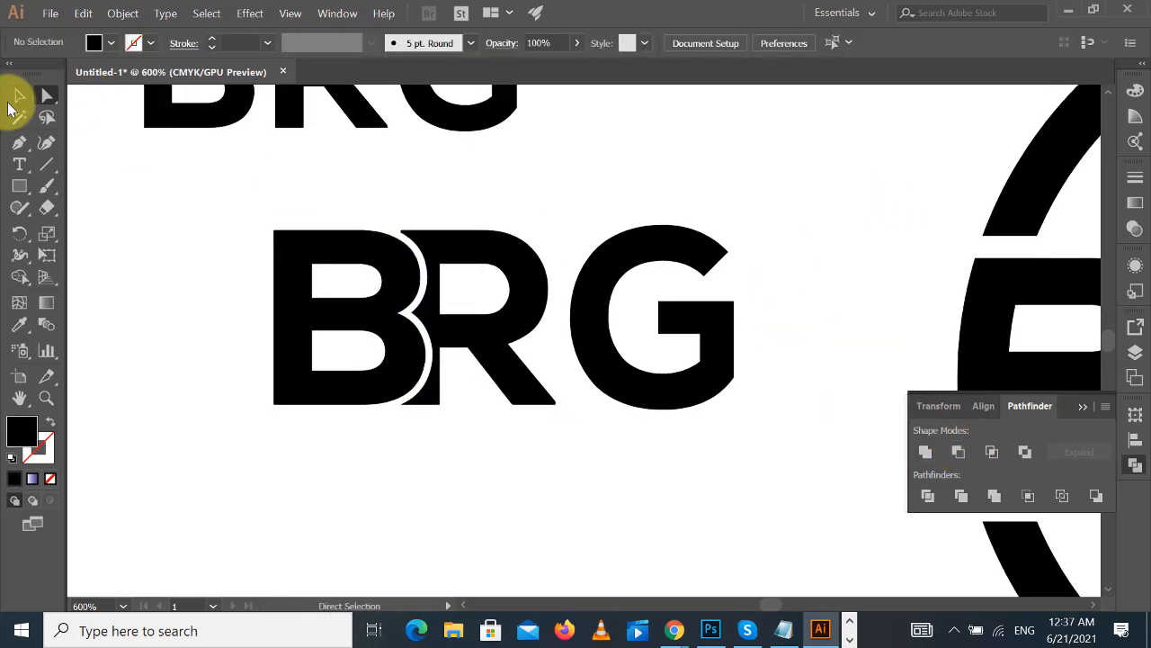
- Move the G left until it overlaps the R's bowl and leg
left_click(19, 95)
left_click(483, 365)
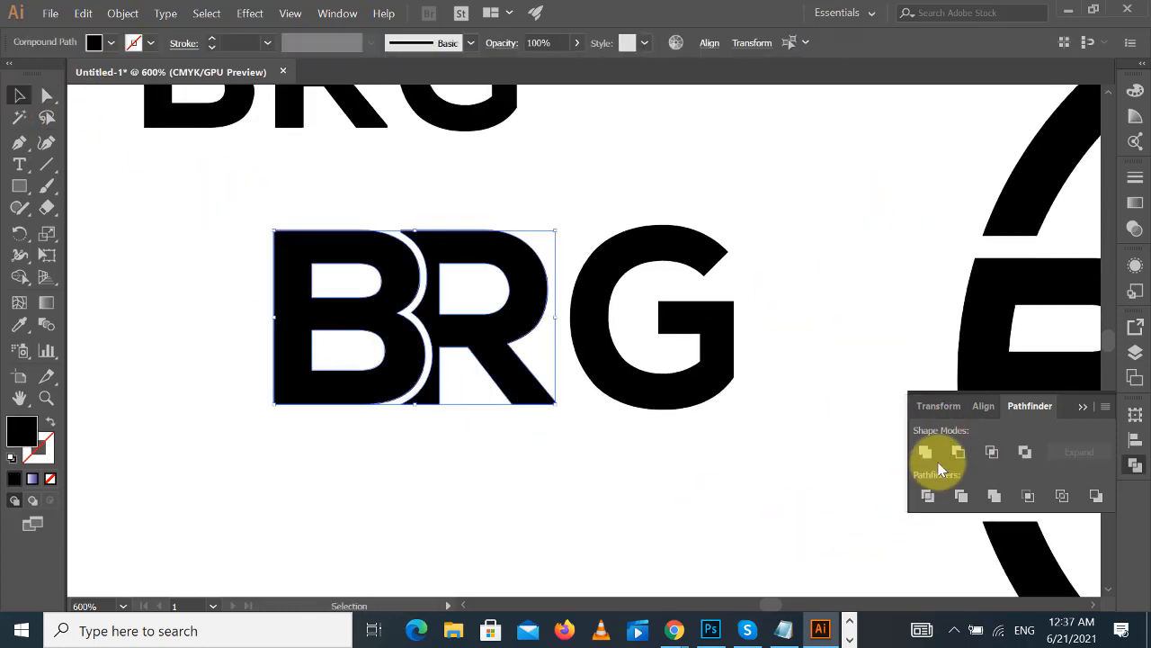
left_click(732, 312)
left_click(724, 310)
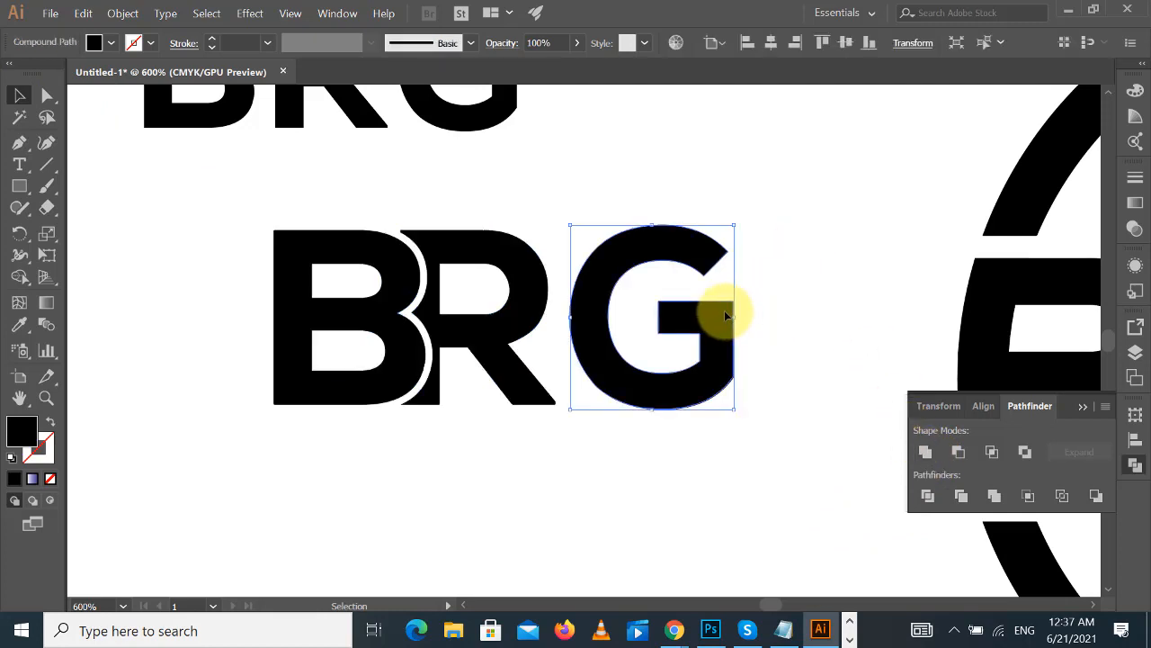
left_click_drag(724, 310, 679, 303)
left_click(848, 291)
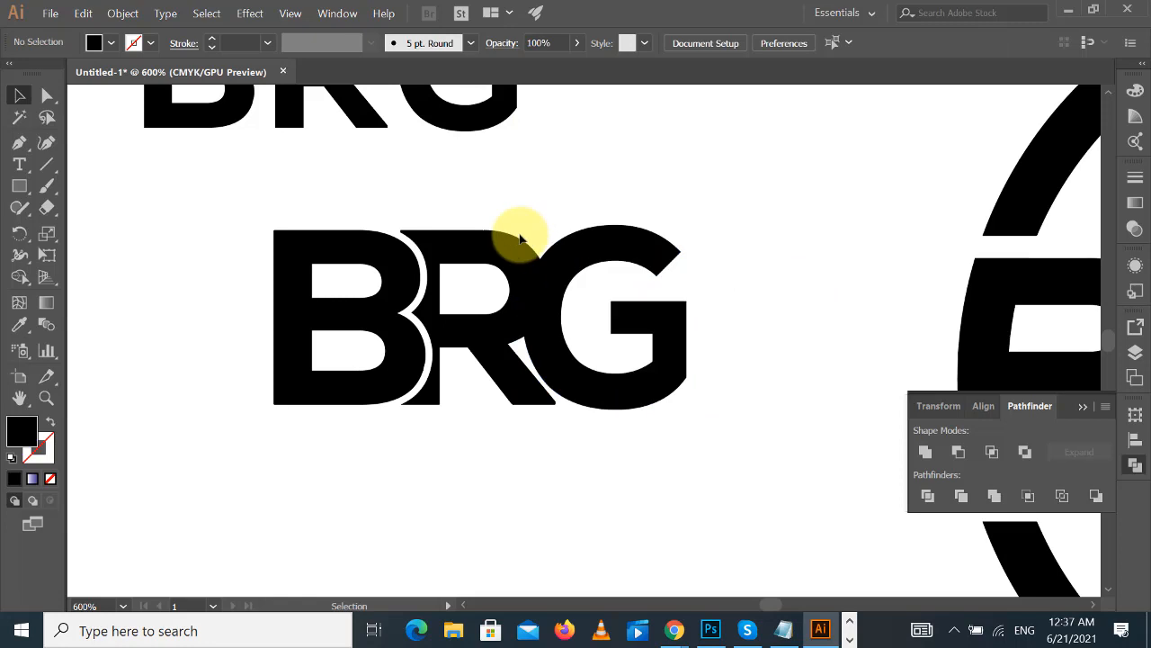
- Move the G further left over the R's bowl and leg
left_click(520, 238)
left_click_drag(527, 198, 578, 322)
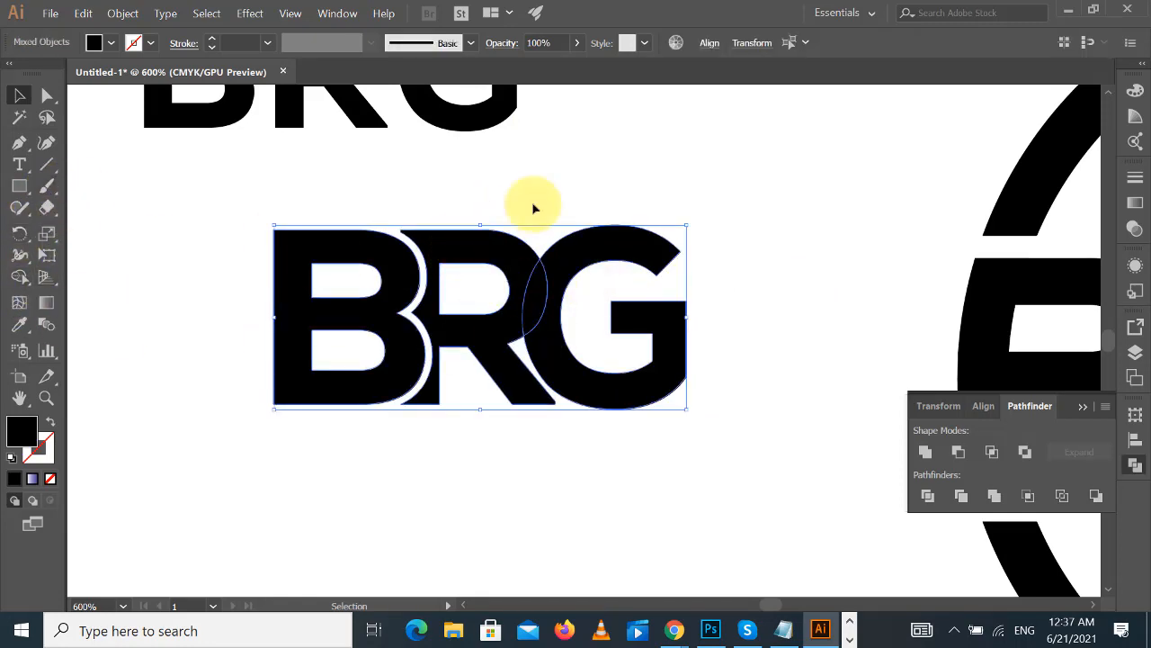
left_click(615, 178)
mouse_move(652, 248)
left_mouse_down()
mouse_move(629, 242)
mouse_move(640, 241)
left_mouse_up()
left_click(731, 208)
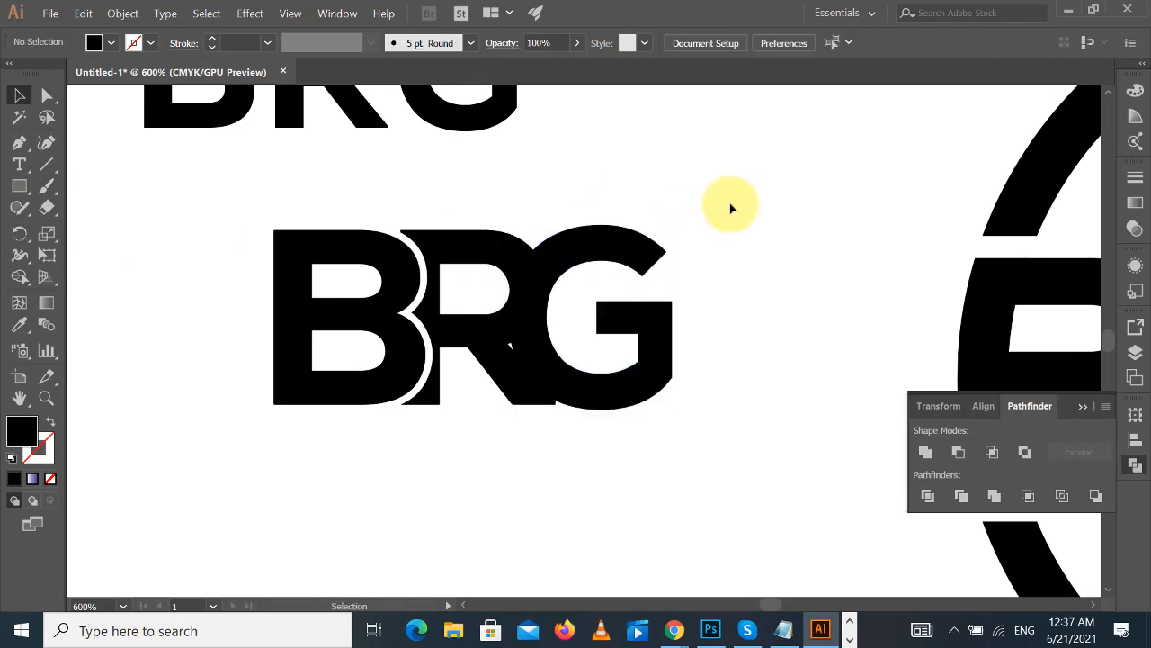
left_click(526, 402)
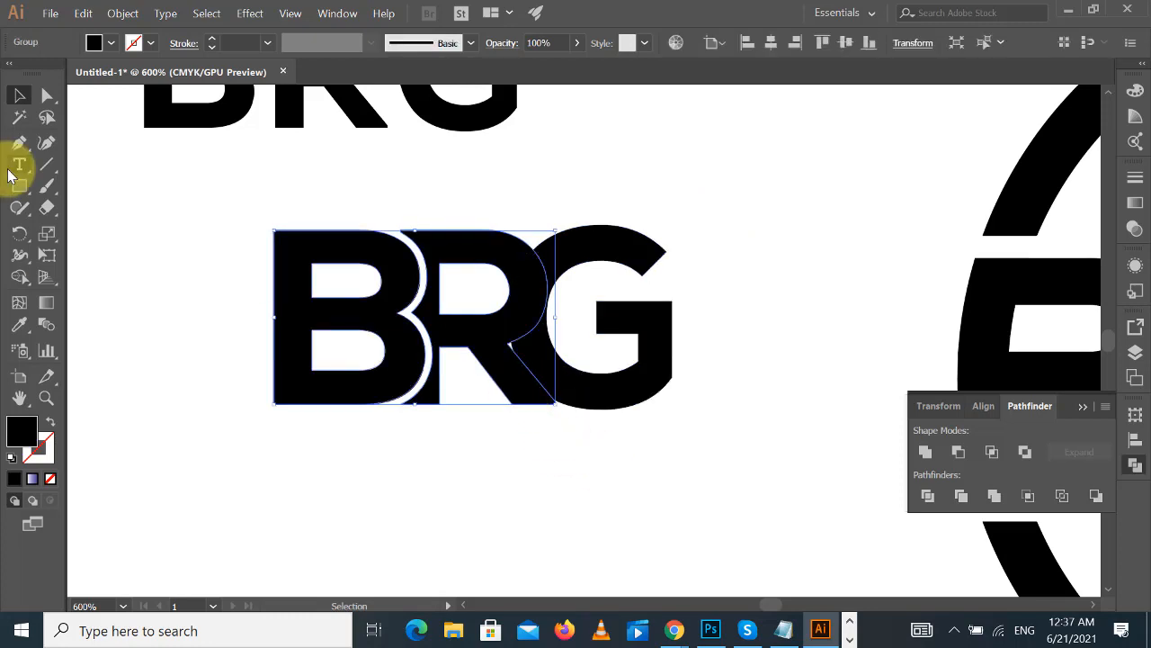
left_click(13, 150)
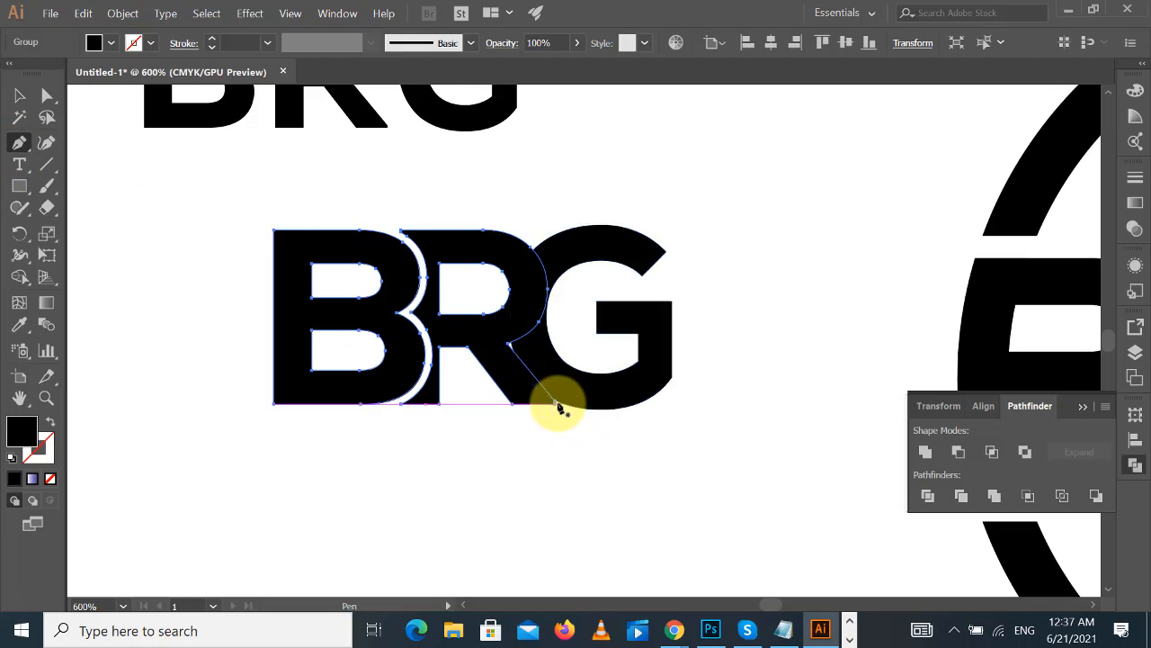
left_click(557, 405)
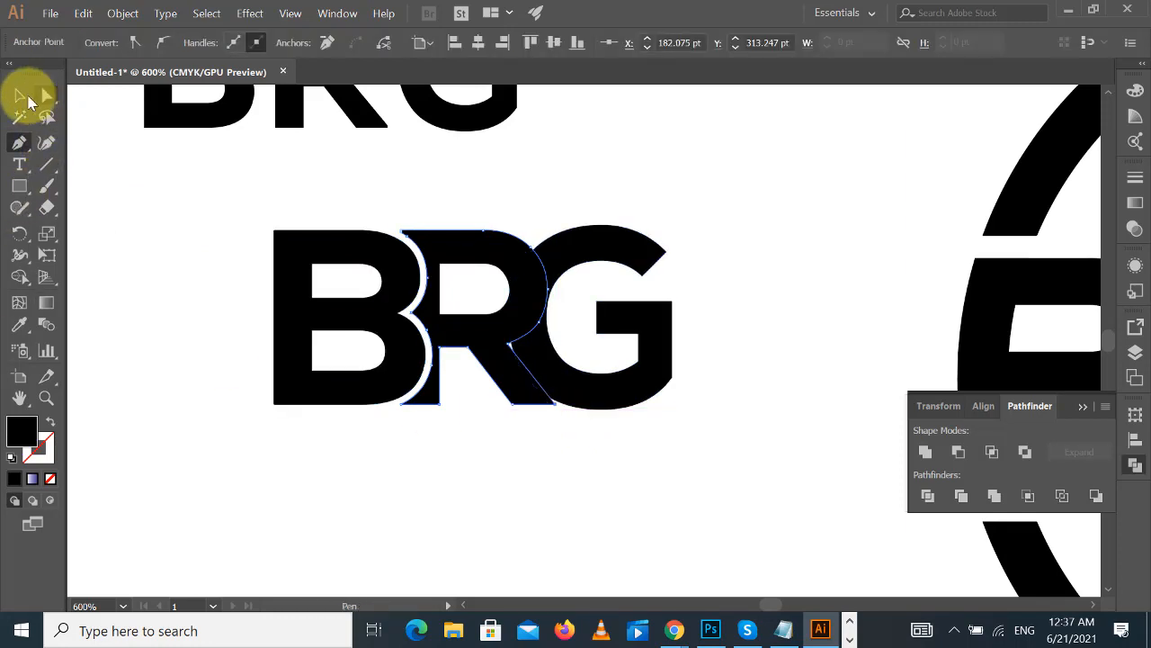
left_click(22, 99)
left_click(696, 348)
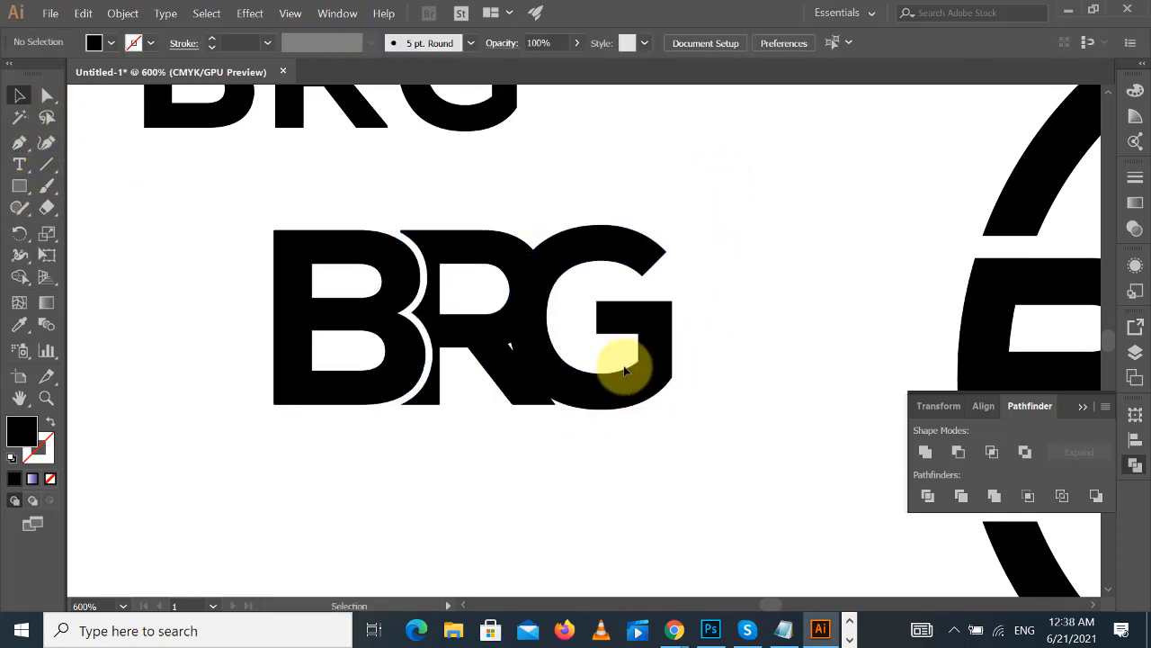
- Move the G slightly right until it overlaps only the R's bowl, leaving a narrow slit beside the leg
left_click_drag(570, 327, 642, 312)
left_click(797, 268)
left_click(758, 301)
left_click(643, 325)
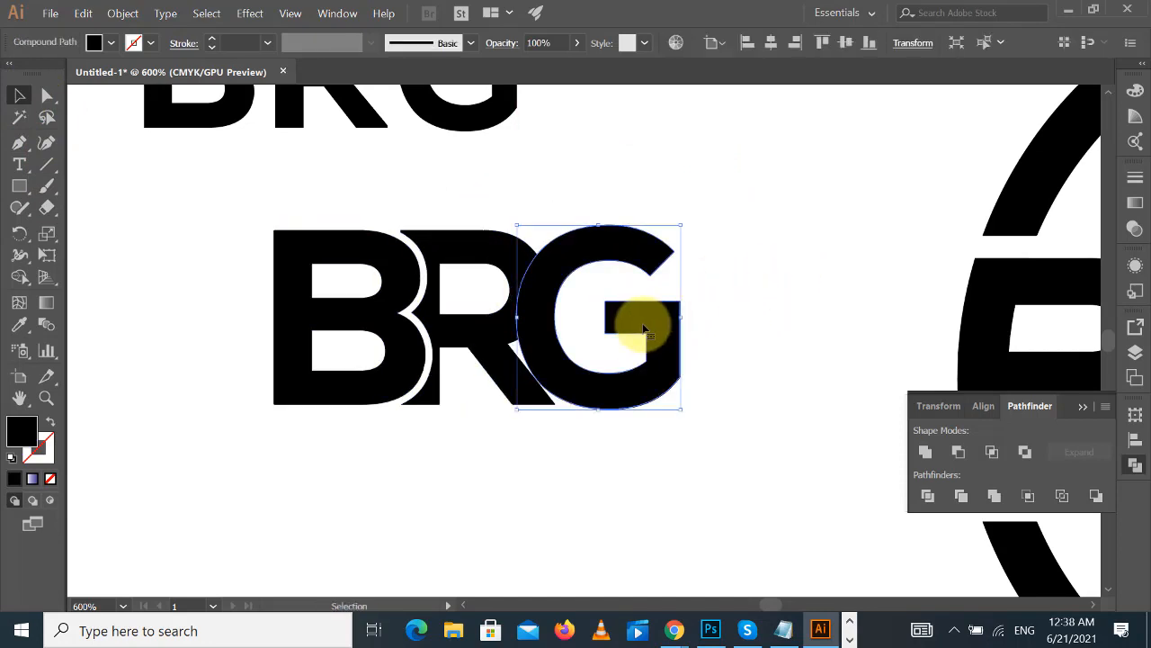
key("Right")
key("Right")
left_click(759, 253)
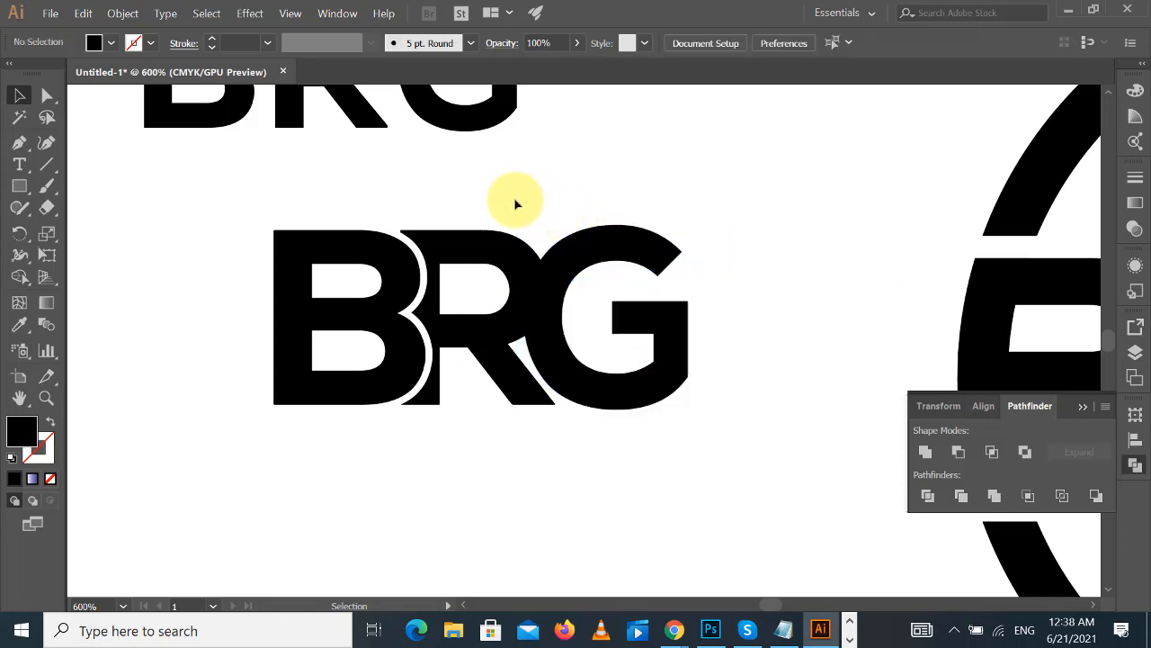
left_click(526, 264)
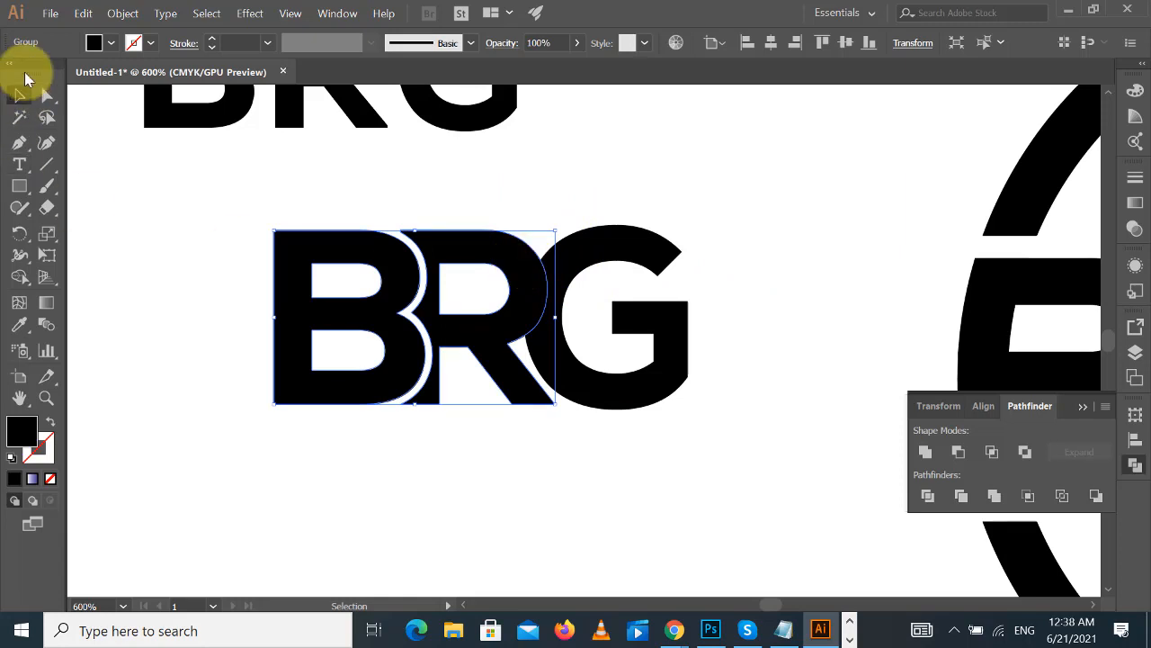
left_click(122, 13)
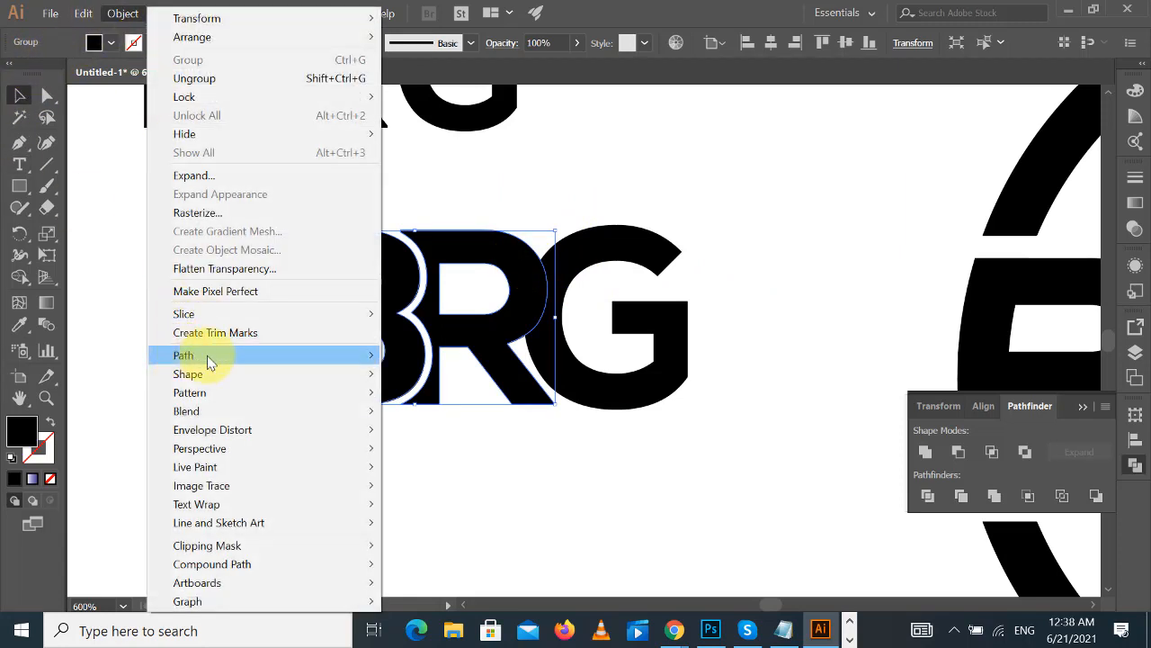
mouse_move(171, 355)
left_click(455, 419)
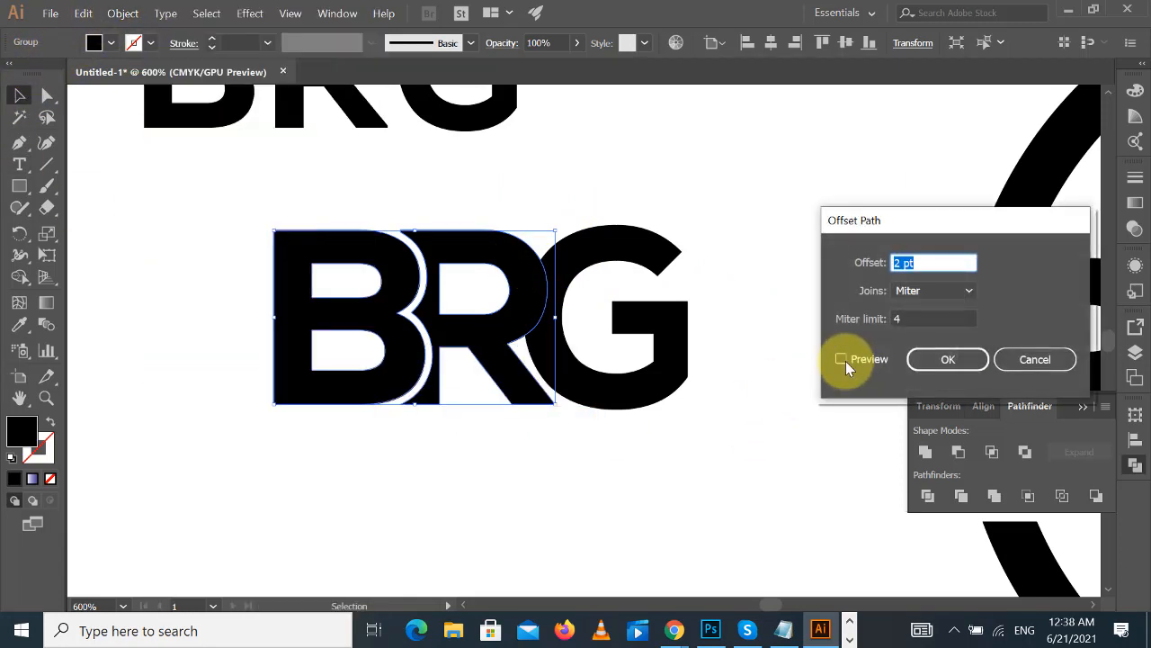
left_click(843, 360)
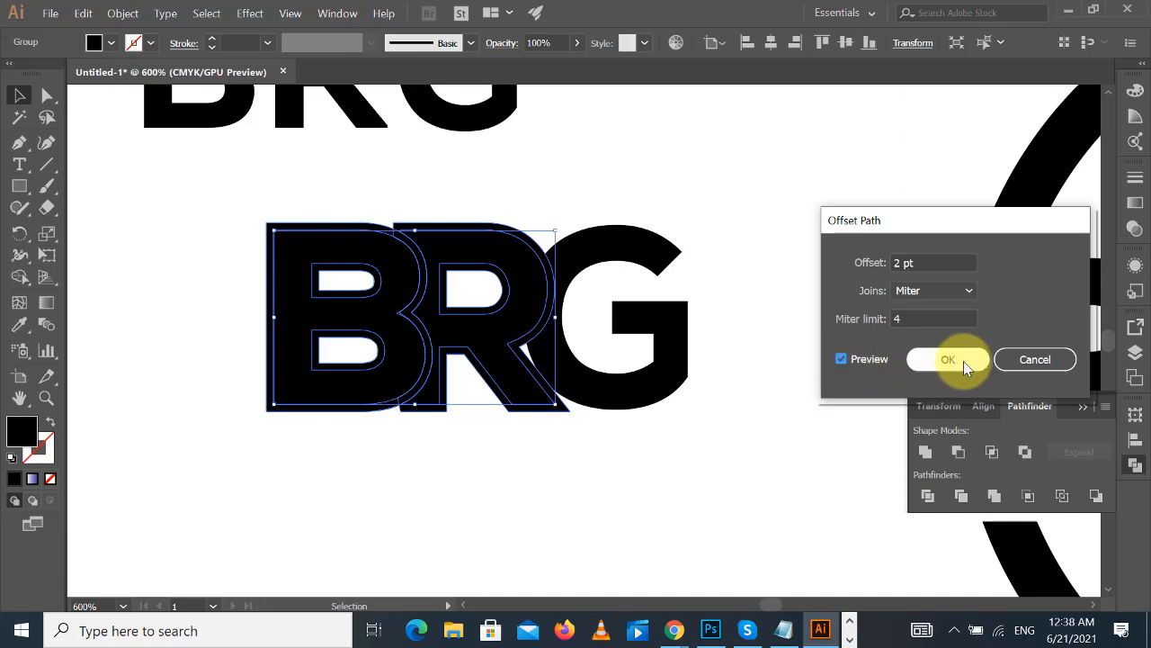
left_click(1051, 360)
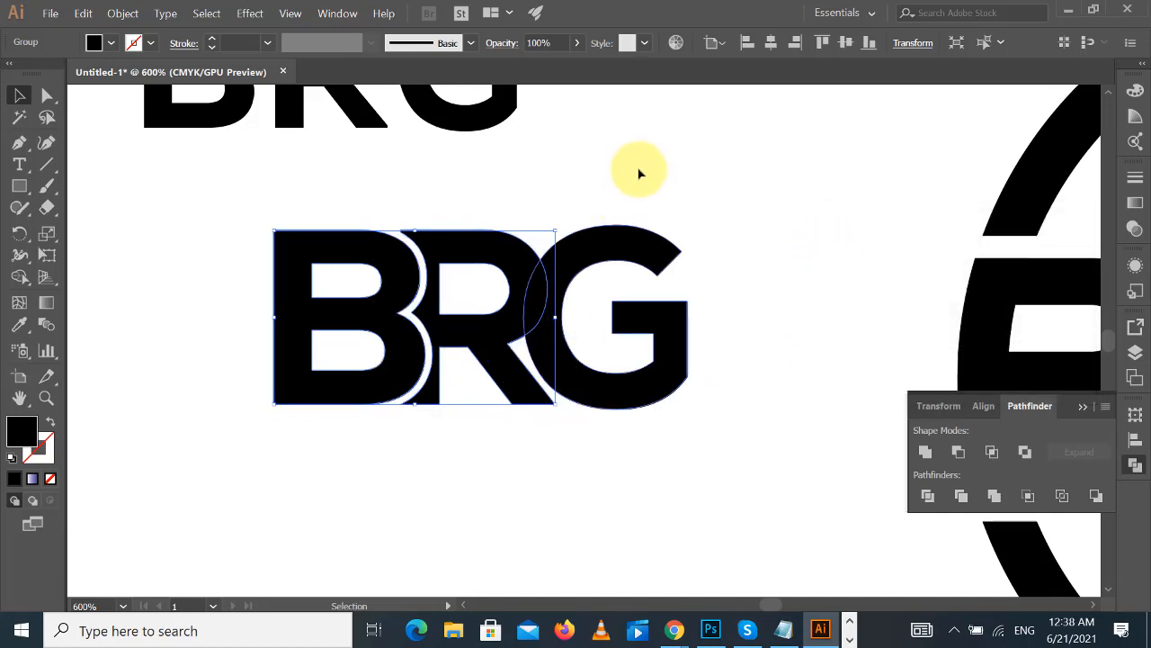
- Separate the overlap between the R's bowl and the G into its own shape with the Shape Builder tool
left_click_drag(571, 174, 494, 336)
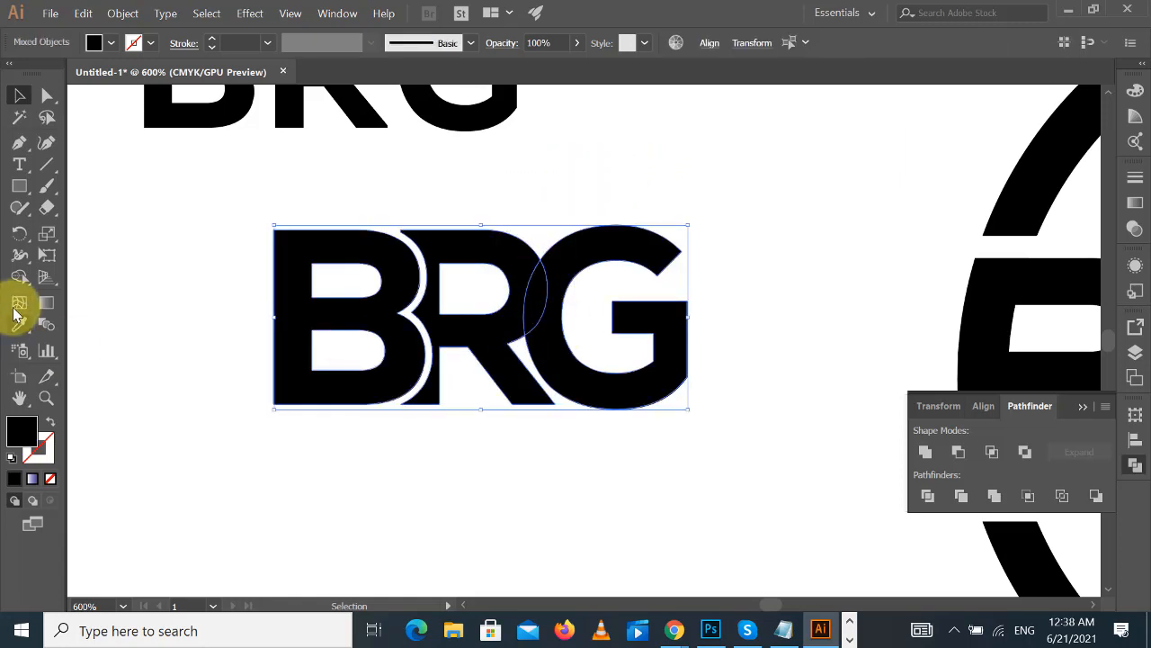
left_click(19, 277)
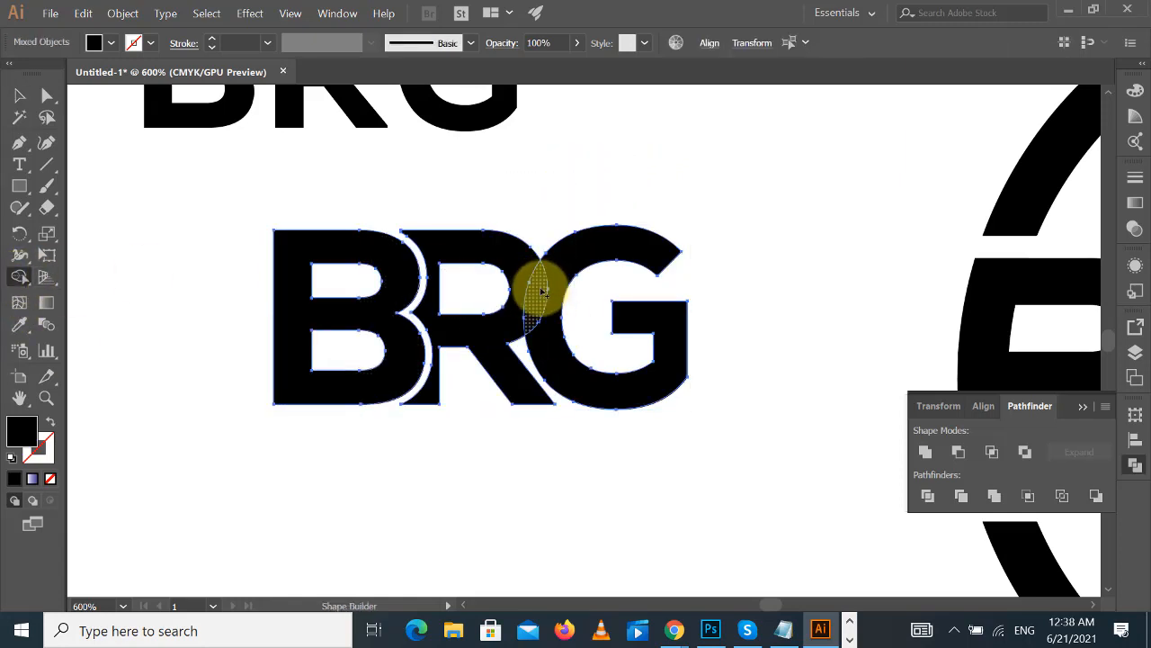
left_click(543, 292)
left_click(45, 97)
left_click(617, 154)
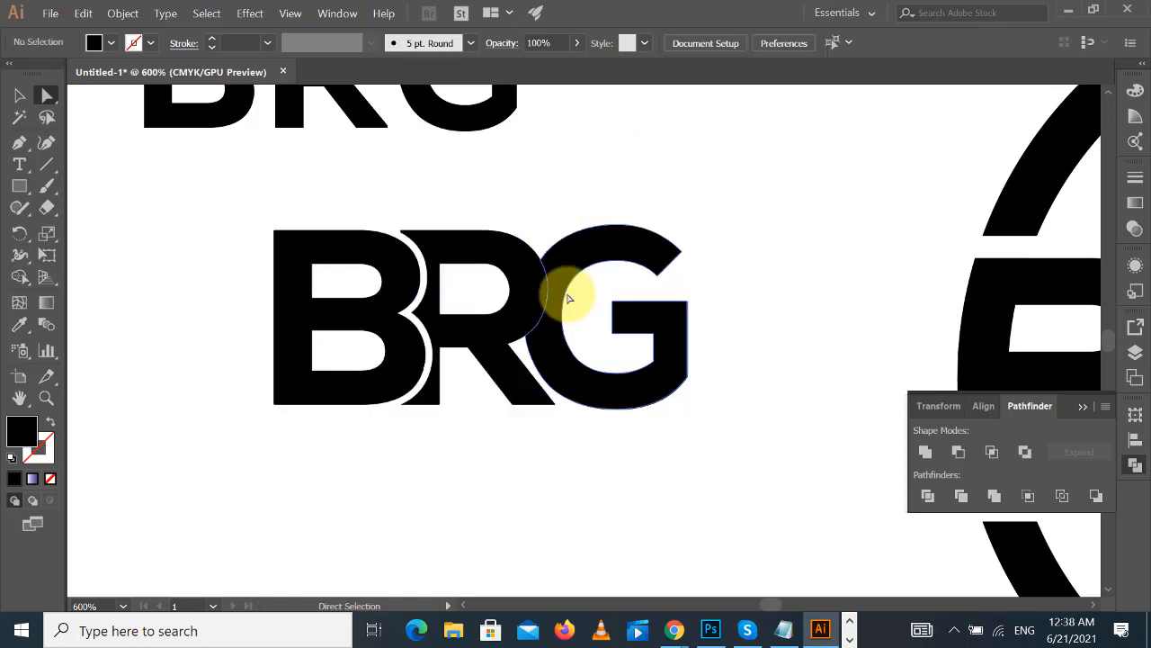
- Create a 2 pt offset path with miter joins around the overlap shape between the R and G
left_click(540, 301)
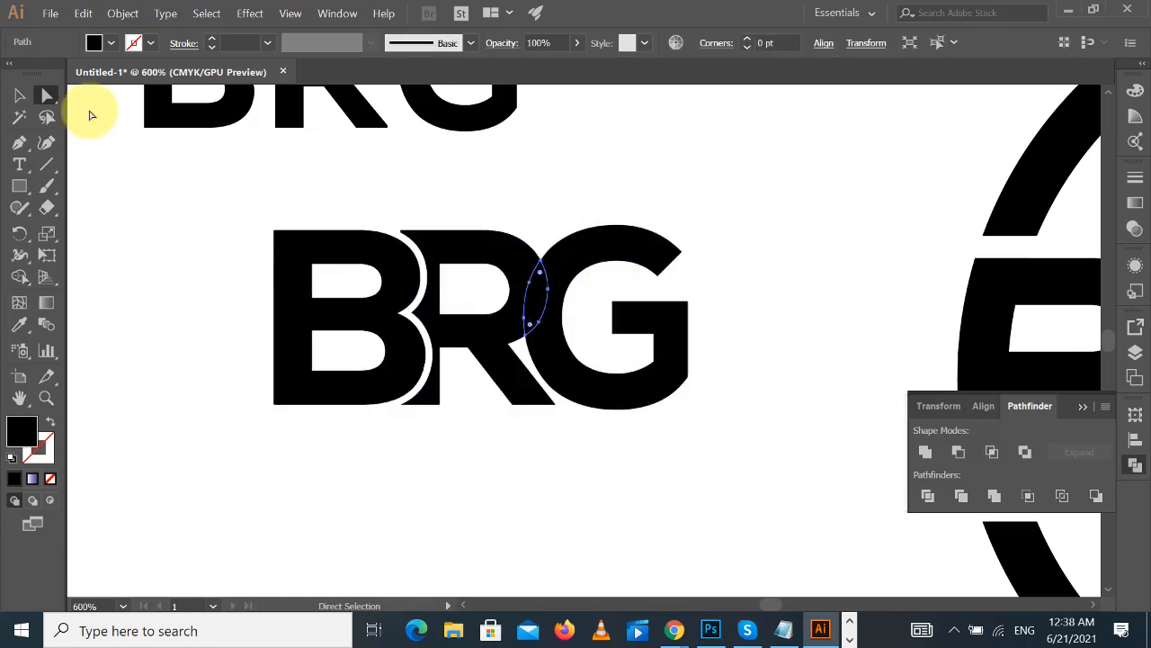
left_click(122, 12)
mouse_move(182, 356)
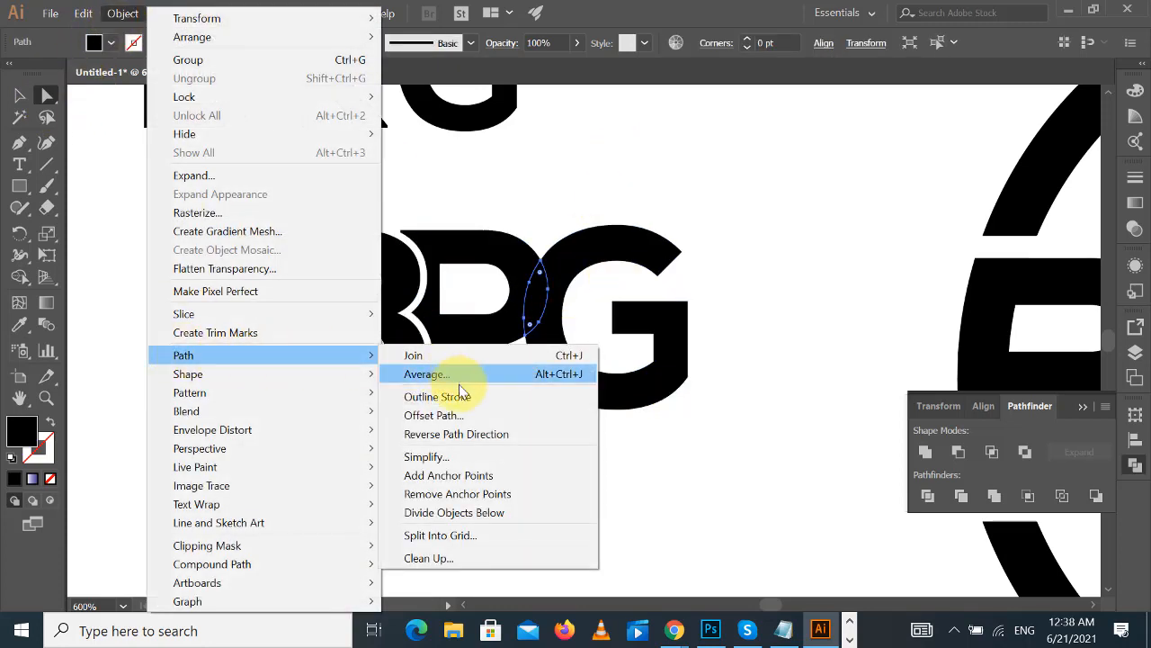
left_click(453, 415)
left_click(840, 359)
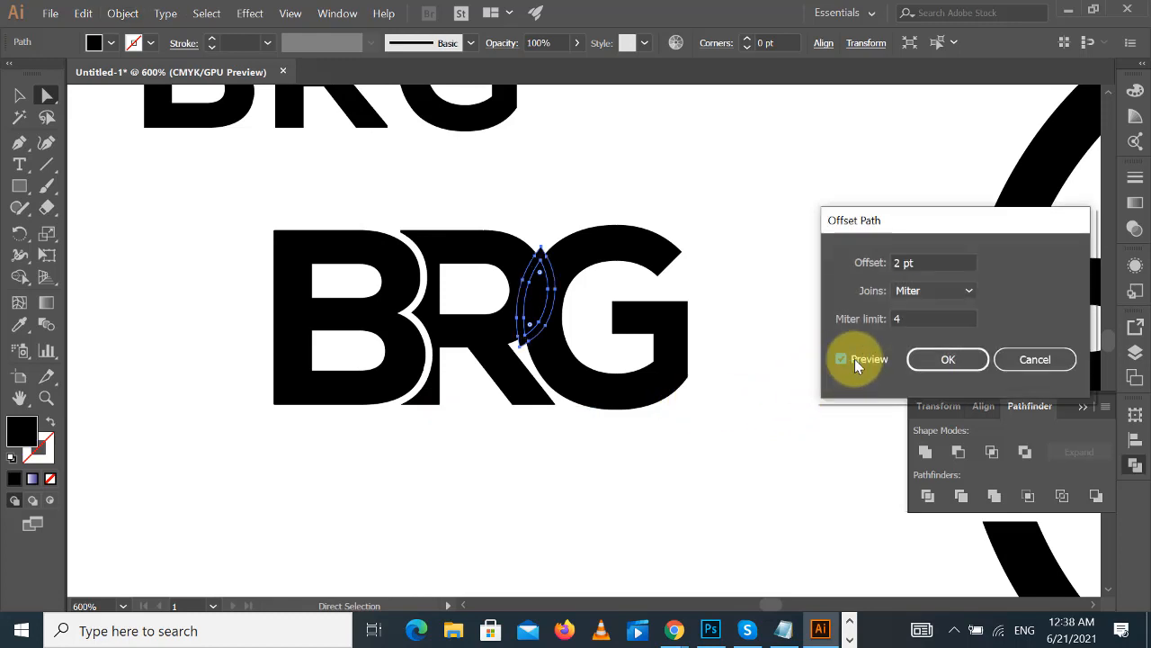
left_click(946, 359)
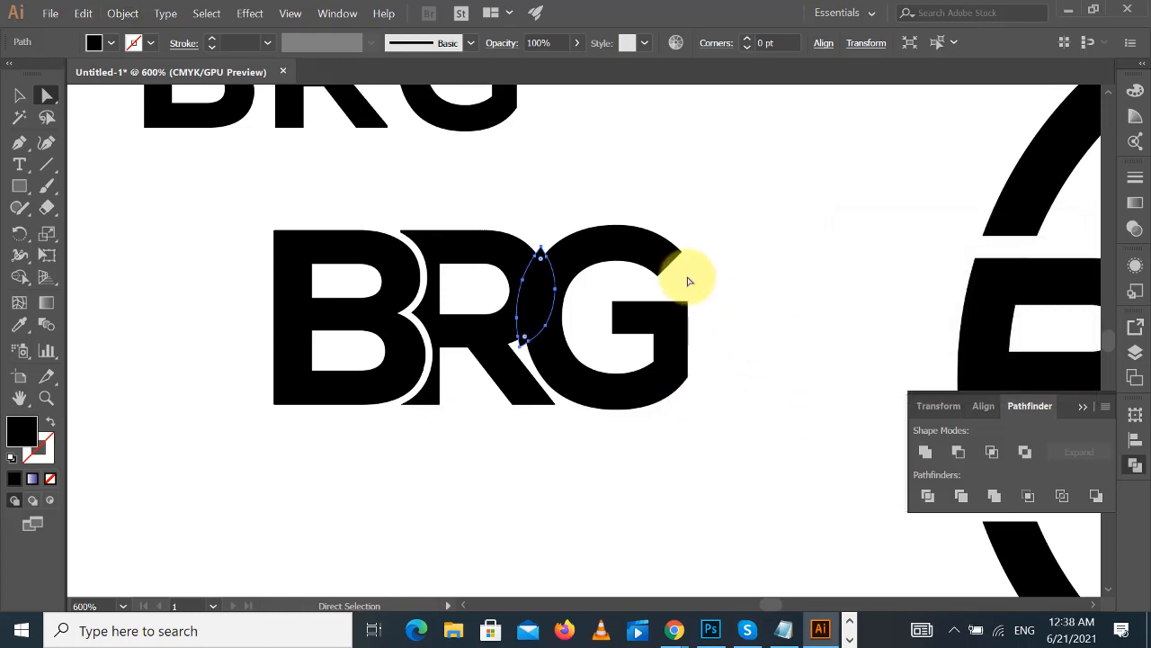
- Subtract the offset overlap shape from the G with Minus Front to cut a curved gap beside the R
left_click(618, 257, "shift")
left_click(954, 449)
left_click(815, 309)
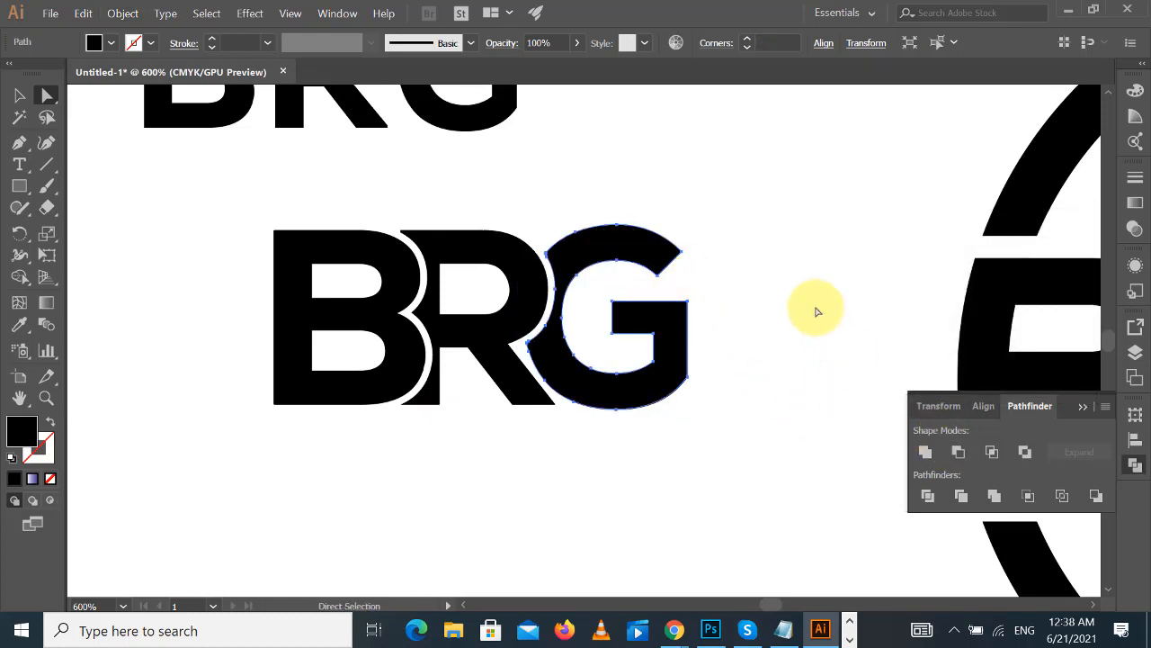
- Unite all pieces of the overlapping BRG monogram with Pathfinder
left_click(18, 96)
left_click_drag(206, 198, 809, 483)
left_click(925, 454)
left_click(815, 296)
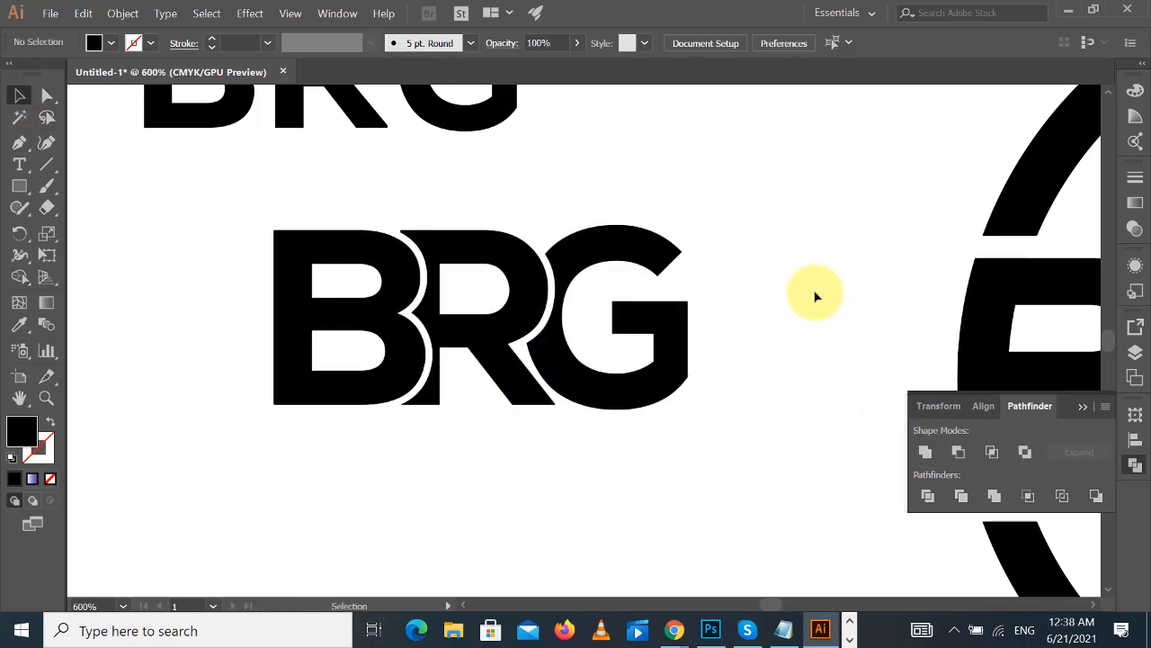
- Place a copy of the overlapping BRG monogram above it, beside the plain BRG lettering
key("ctrl+minus")
key("ctrl+minus")
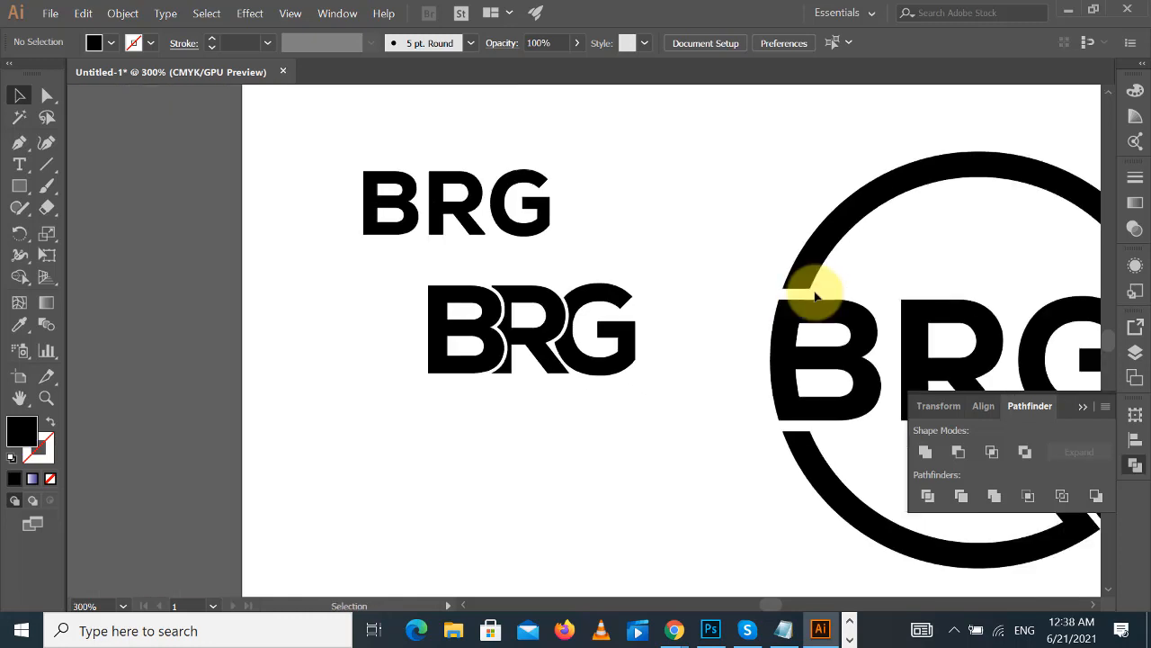
left_click_drag(637, 331, 765, 184)
left_click(712, 297)
- Move the lower overlapping BRG monogram down into the empty area below and left of the circular logo
left_click_drag(712, 297, 476, 249)
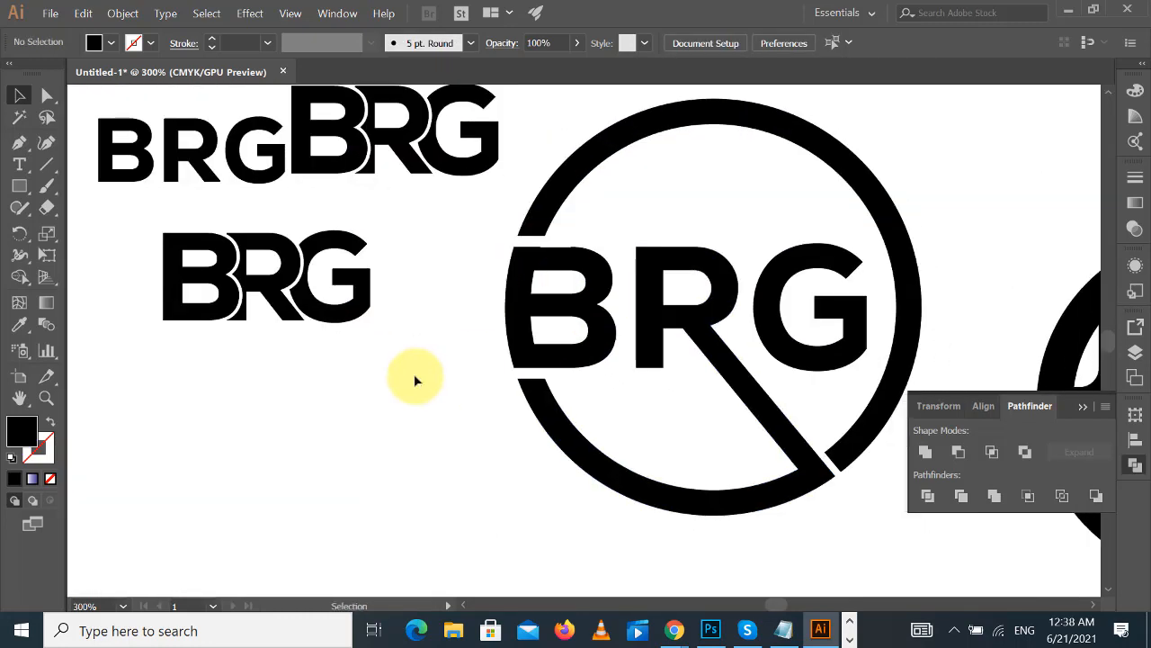
key("ctrl+minus")
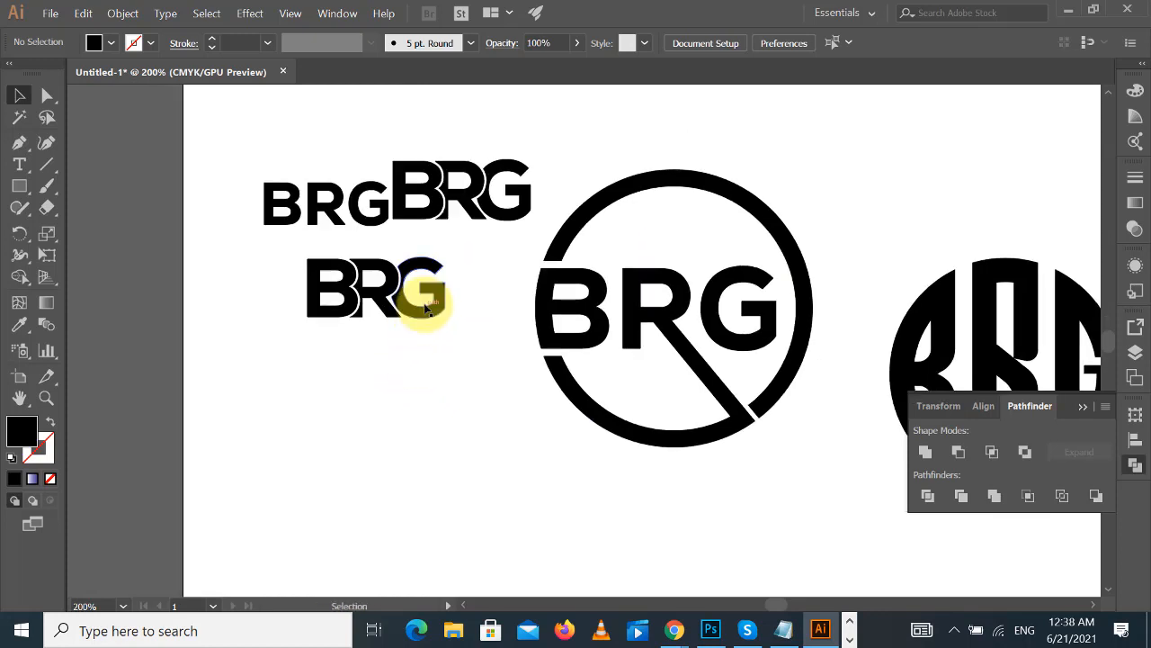
scroll(432, 329, "down", 3)
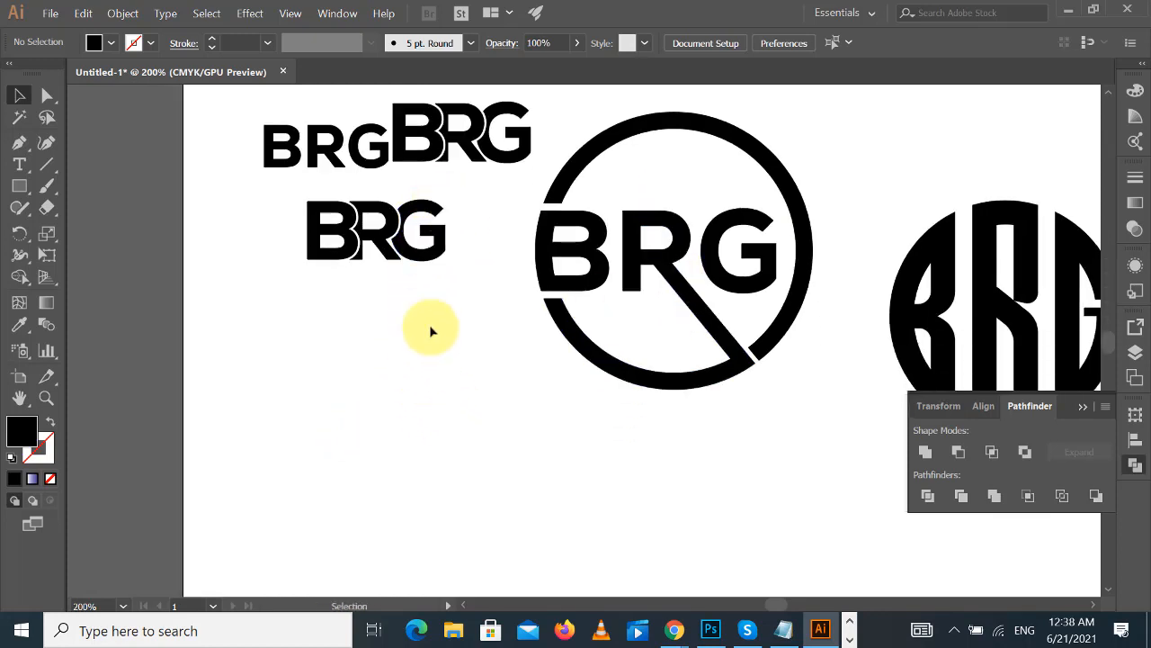
left_click_drag(424, 198, 469, 355)
left_click(669, 454)
- Add the text "Brand Round" in NexaHeavy 12 pt beneath the lower BRG monogram
scroll(537, 423, "up", 5)
scroll(537, 422, "down", 4)
left_click(594, 408)
left_click(19, 163)
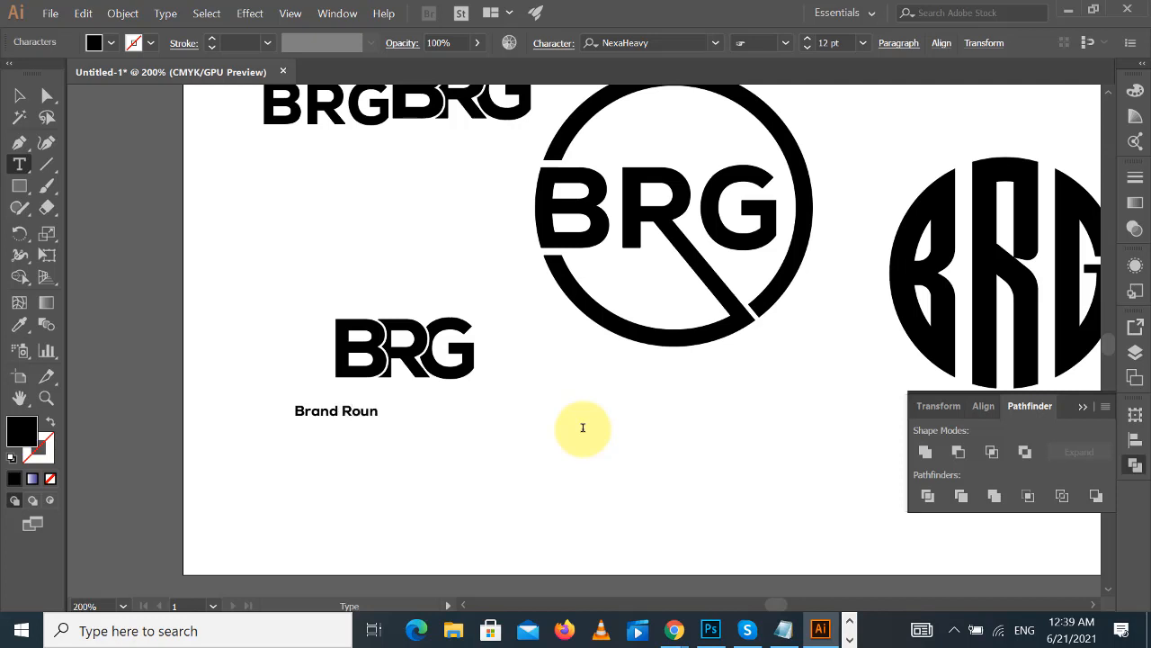
left_click(17, 96)
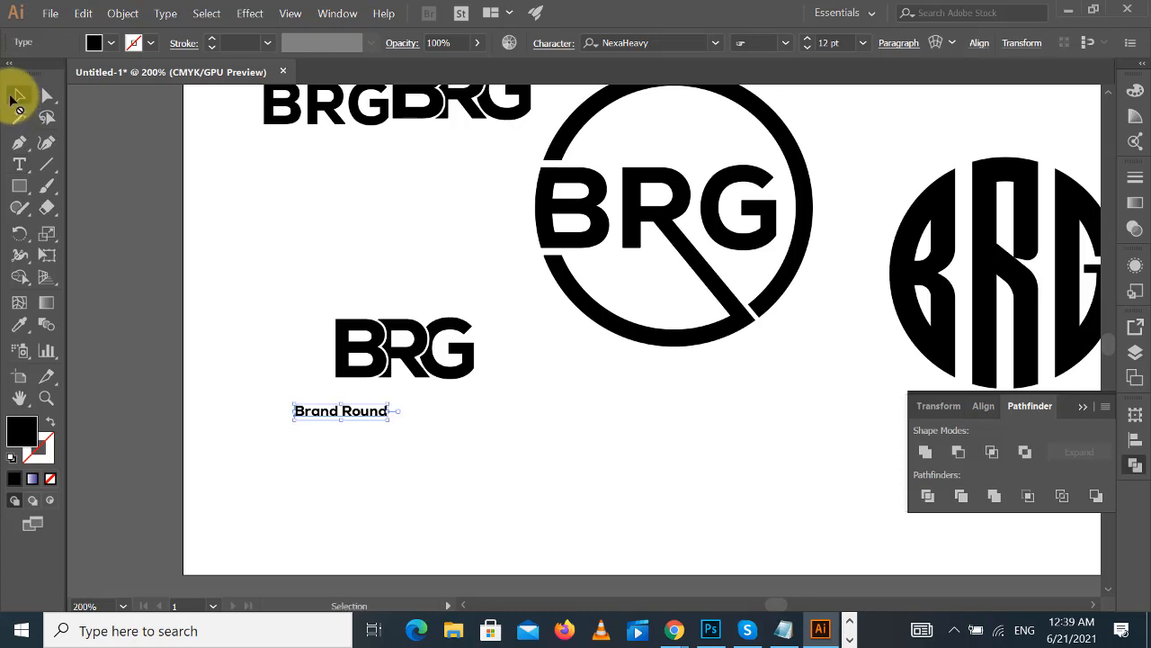
left_click(376, 430)
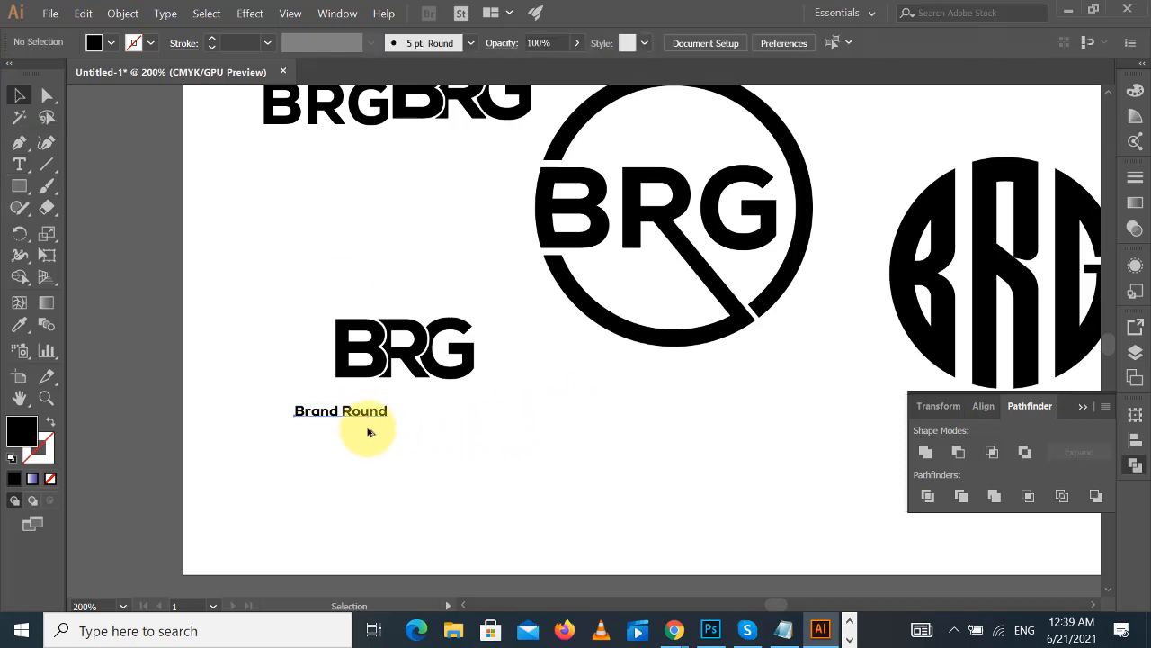
- Duplicate the "Brand Round" line directly below itself and replace the copy's text with "Group"
left_click_drag(369, 438, 368, 438)
left_click(19, 165)
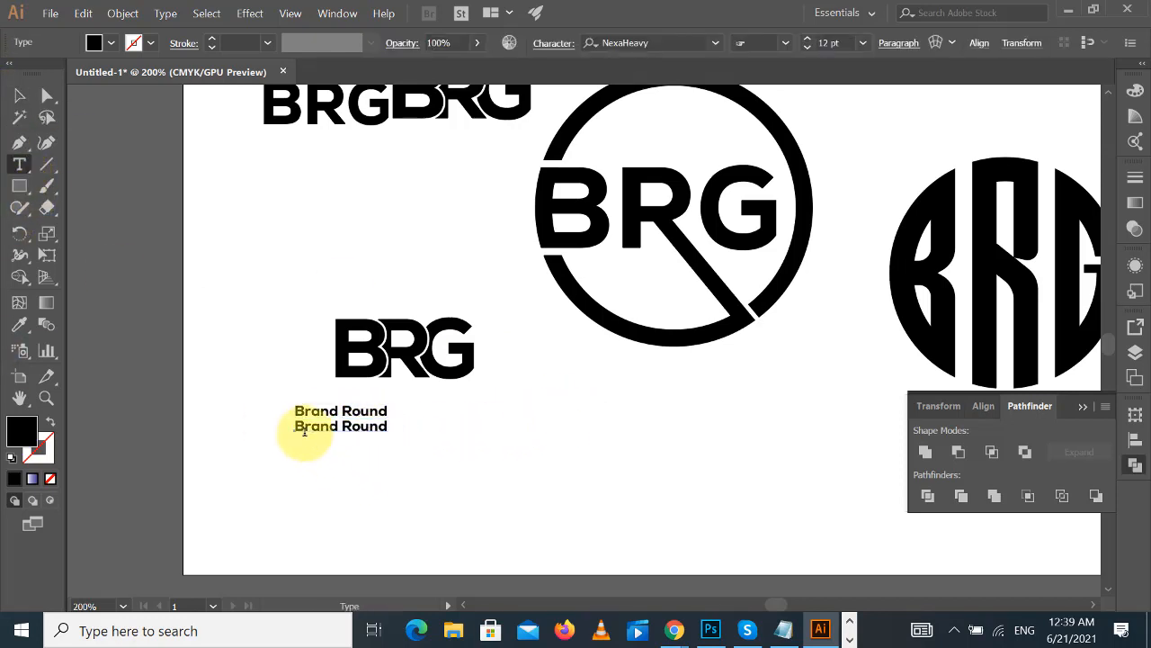
left_click_drag(296, 428, 428, 431)
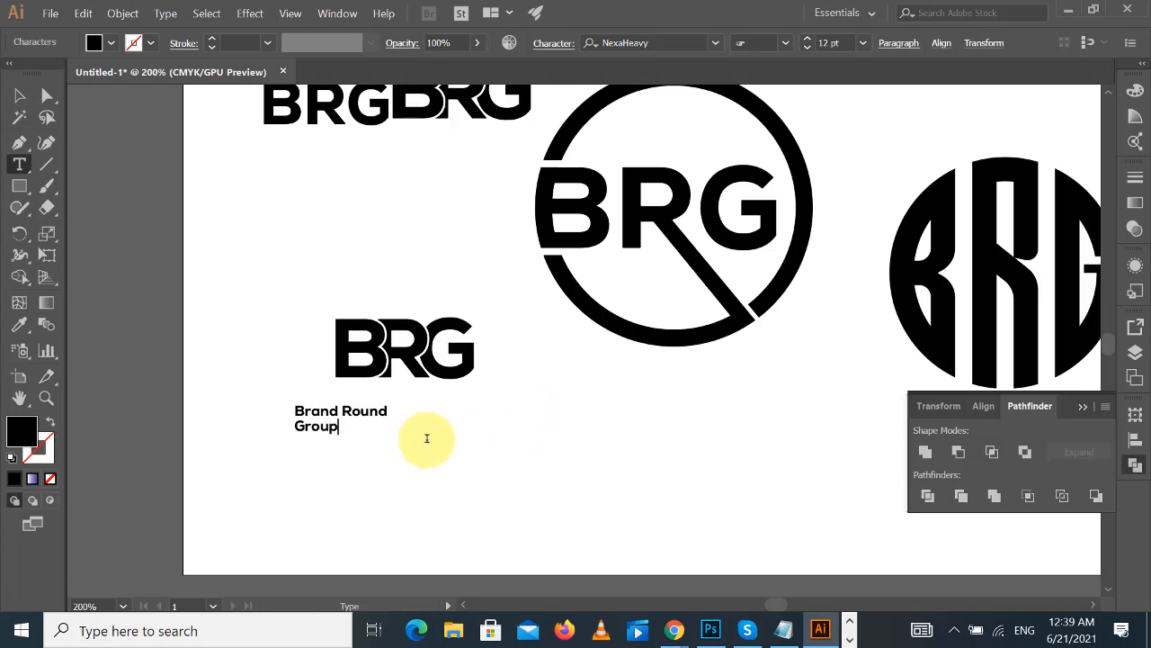
left_click(19, 97)
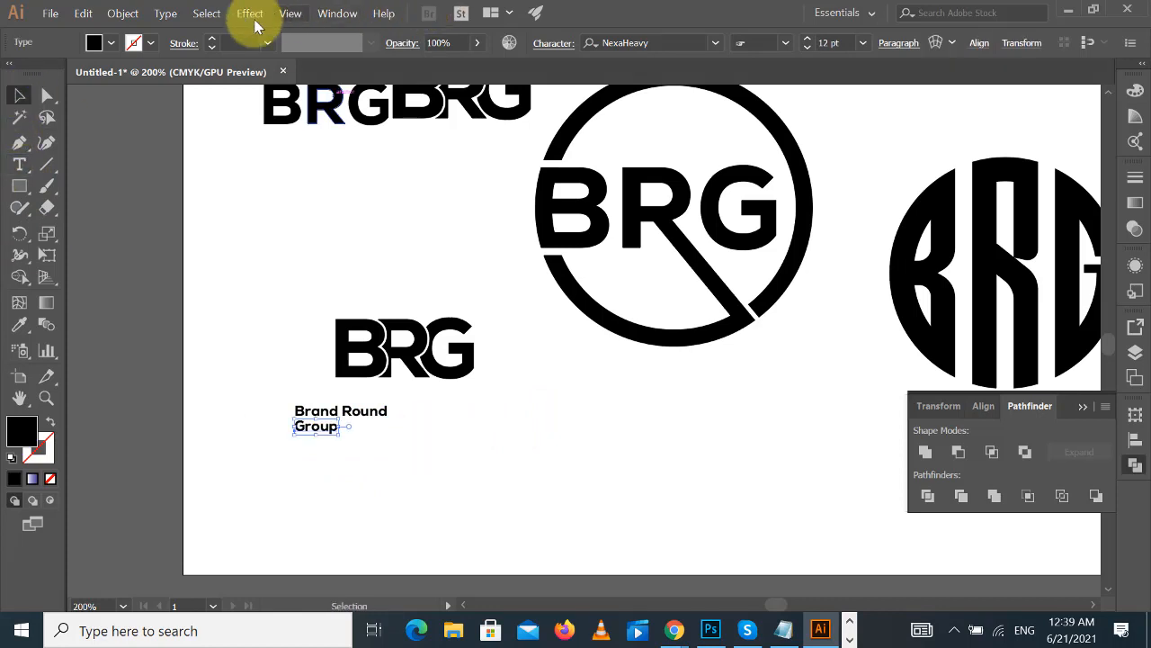
- Change the case of the "Group" text to uppercase
left_click(165, 15)
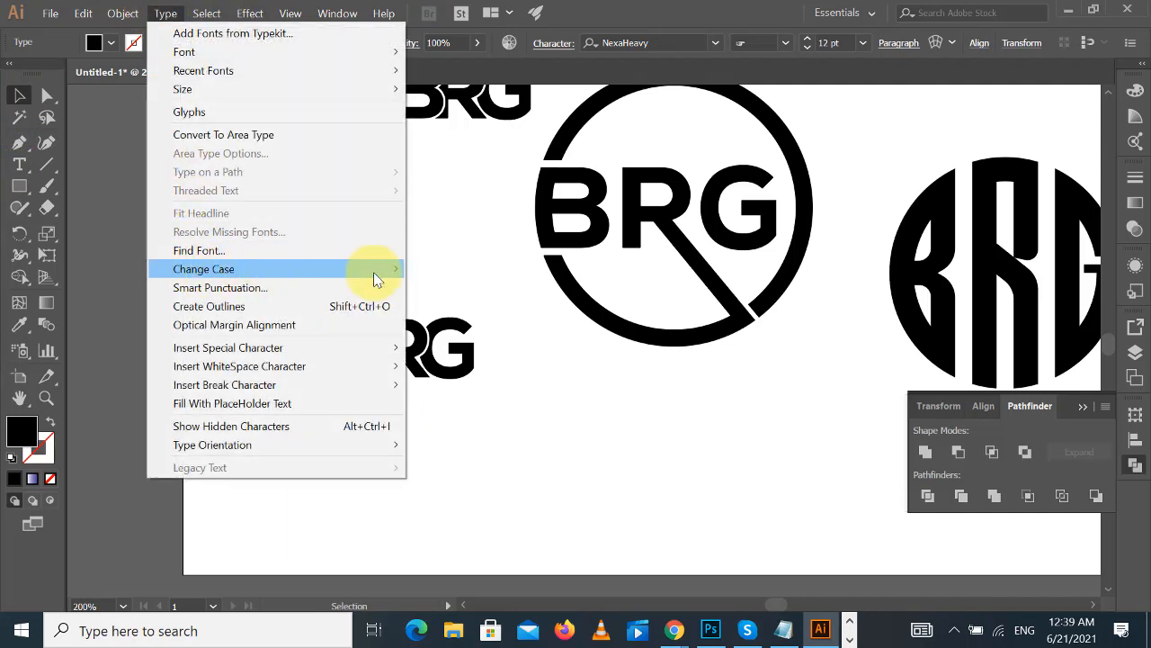
mouse_move(375, 270)
left_click(472, 267)
left_click(447, 475)
- Enlarge the "Brand Round" text to about 31 pt, wider than the monogram above it
left_click(372, 418)
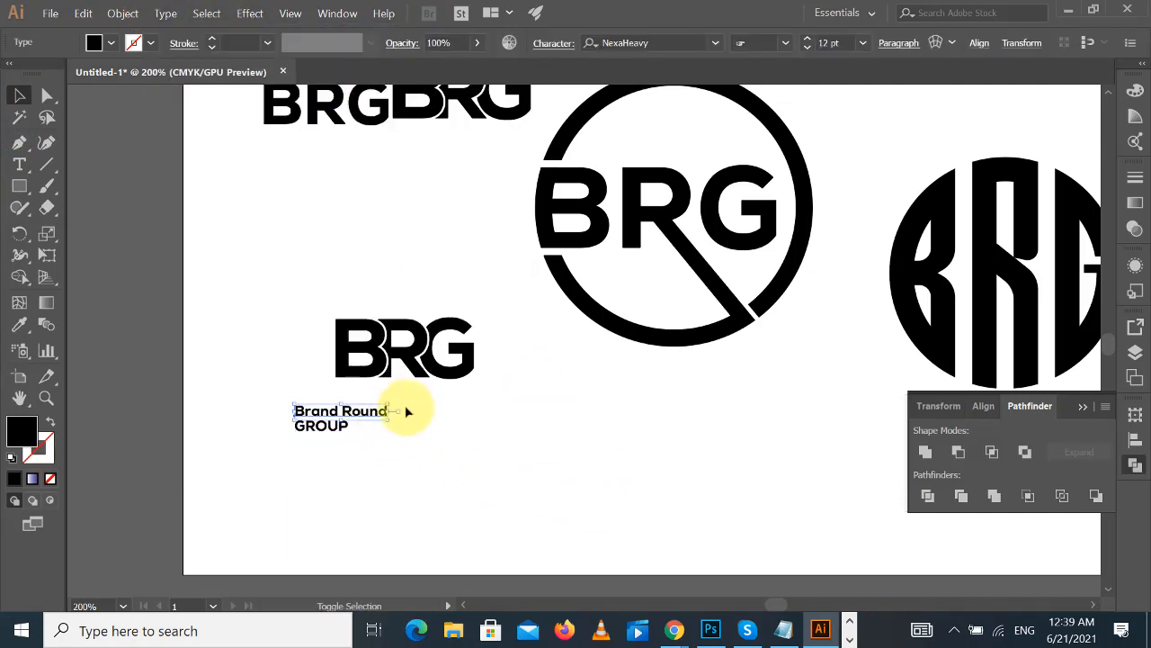
left_click_drag(393, 406, 538, 381)
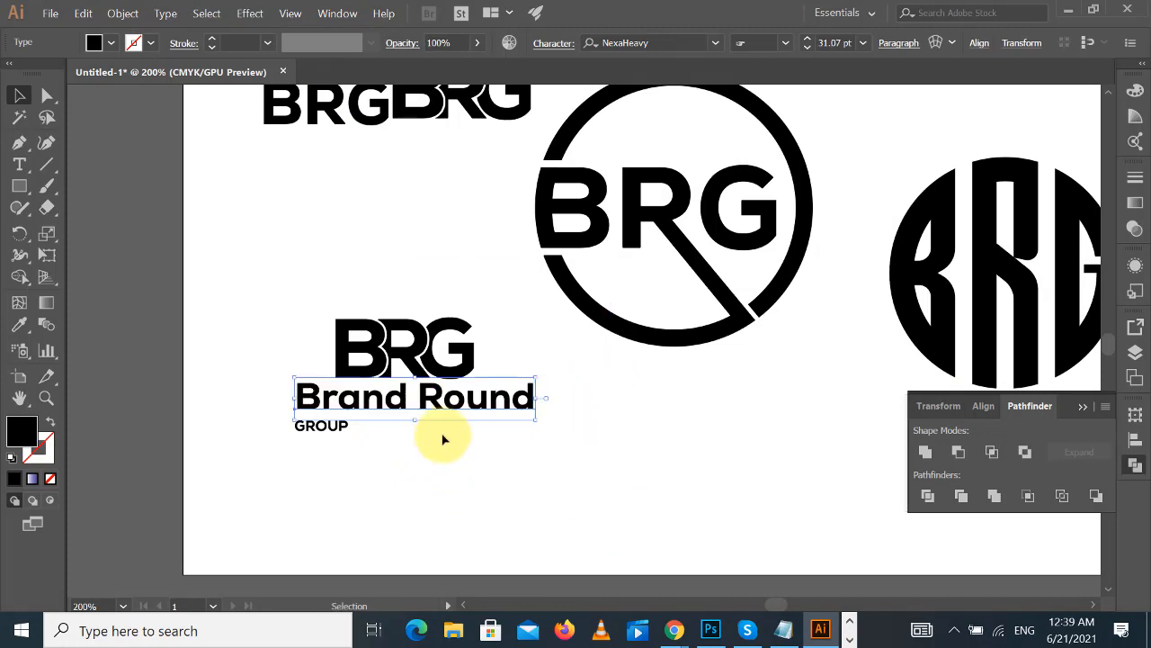
- Centre the GROUP line beneath "Brand Round" and put spaces between its letters
left_click_drag(339, 434, 417, 434)
left_click(527, 467)
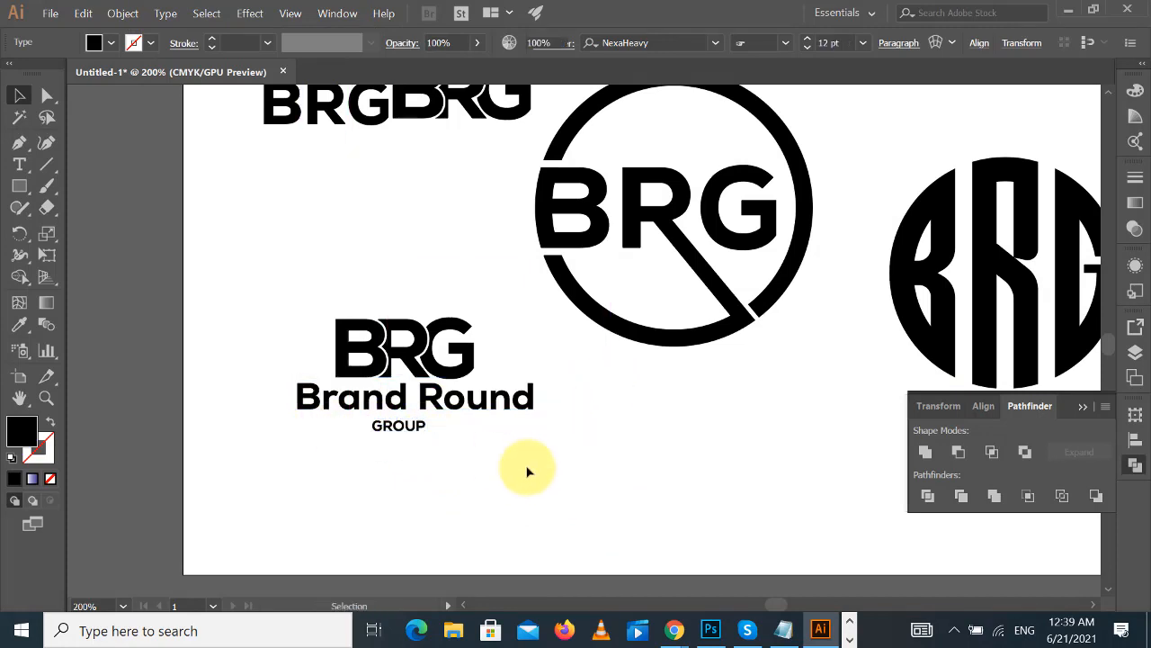
left_click(19, 165)
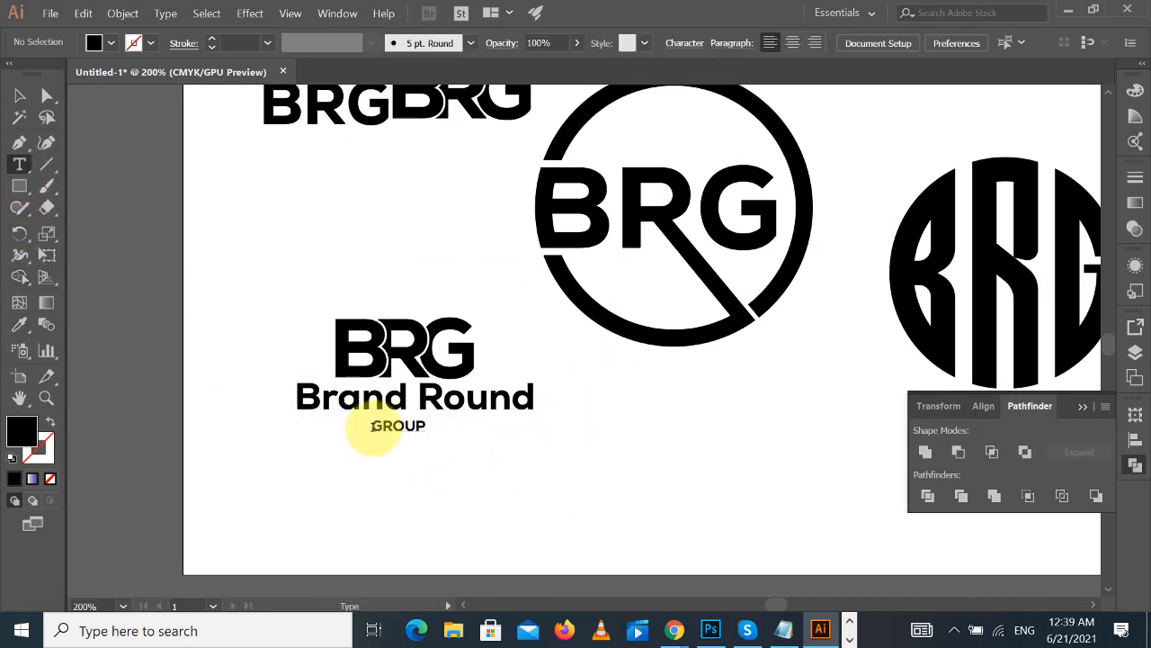
left_click(380, 426)
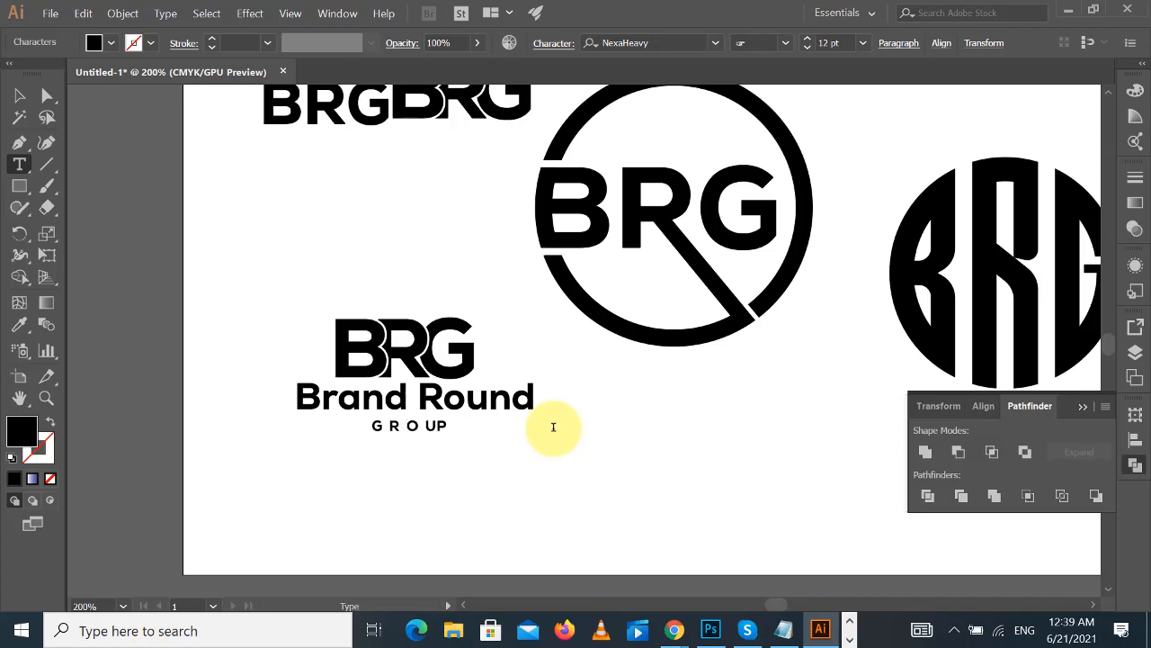
left_click(18, 95)
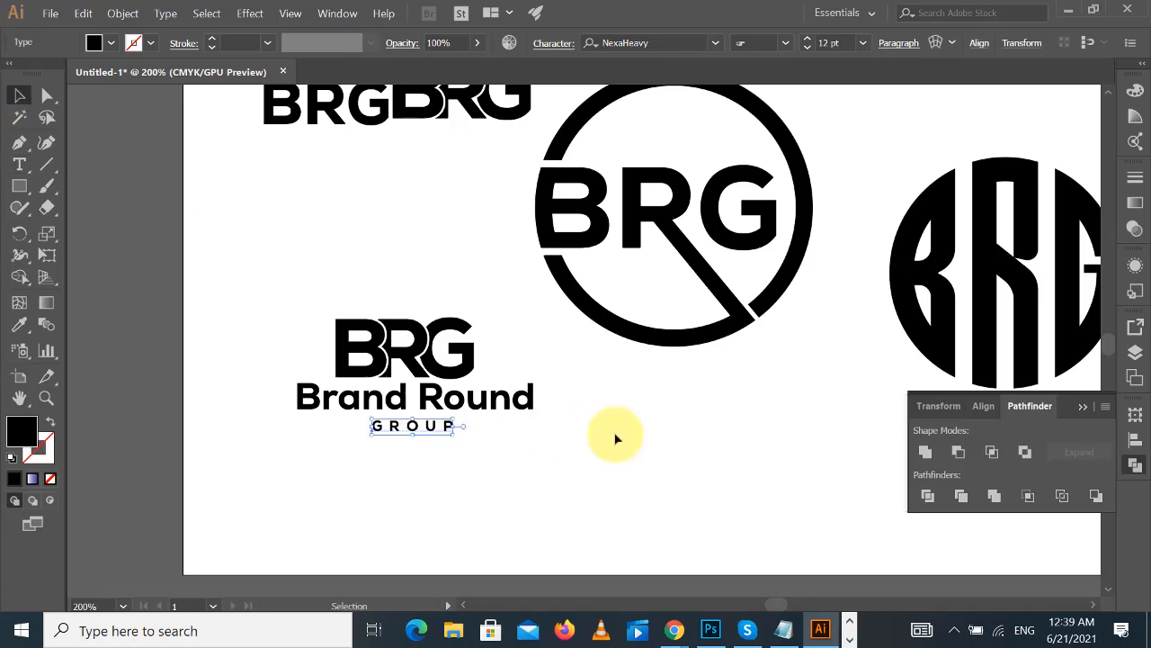
- Move the lower BRG monogram up a little to leave a gap above the company name
left_click(612, 437)
mouse_move(489, 367)
left_mouse_down()
mouse_move(475, 339)
mouse_move(491, 344)
left_mouse_up()
left_click(534, 359)
- Change "Brand Round" to uppercase and scale it down around its centre to about 21.6 pt
left_click(501, 401)
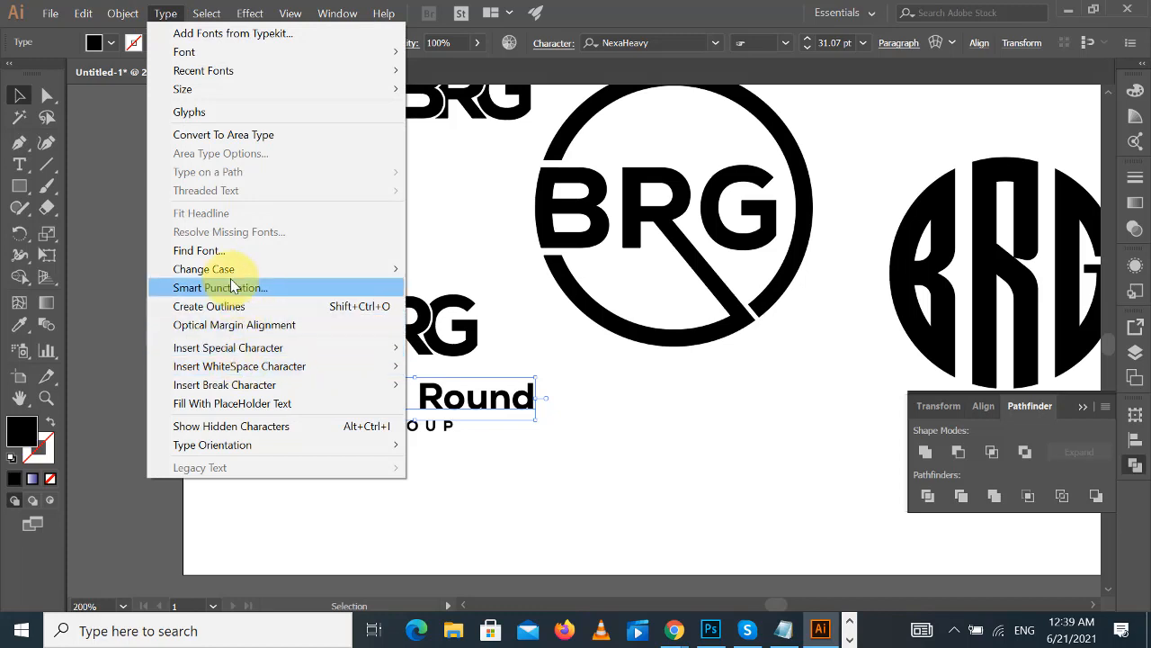
mouse_move(225, 269)
left_click(455, 268)
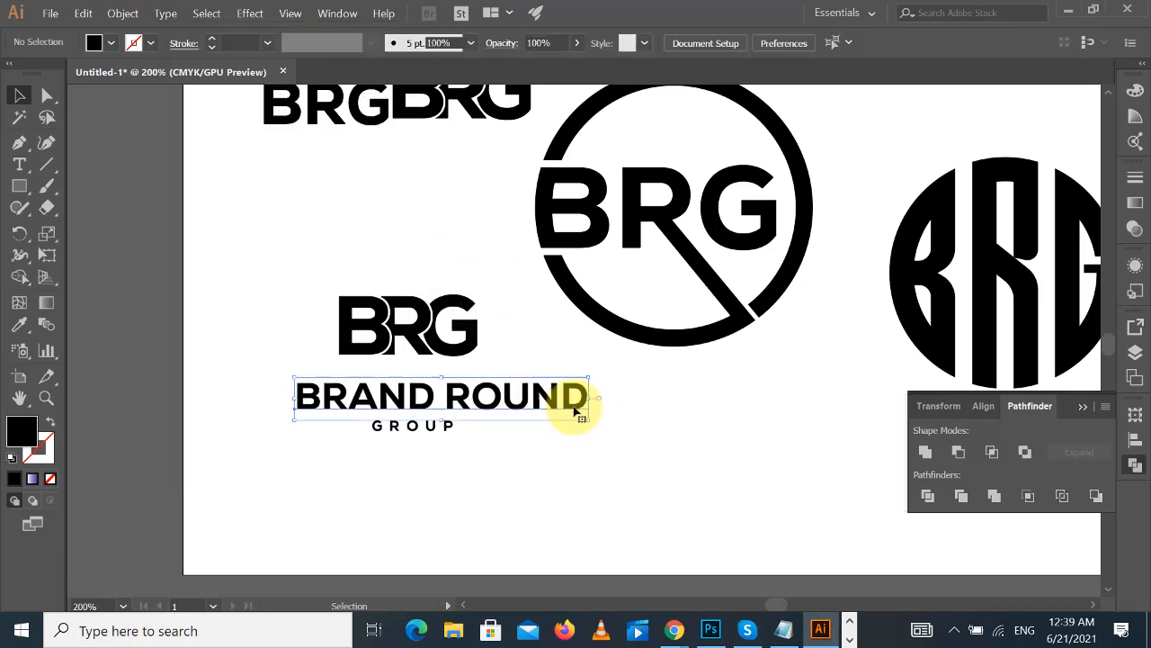
left_click_drag(589, 397, 495, 415)
left_click(633, 406)
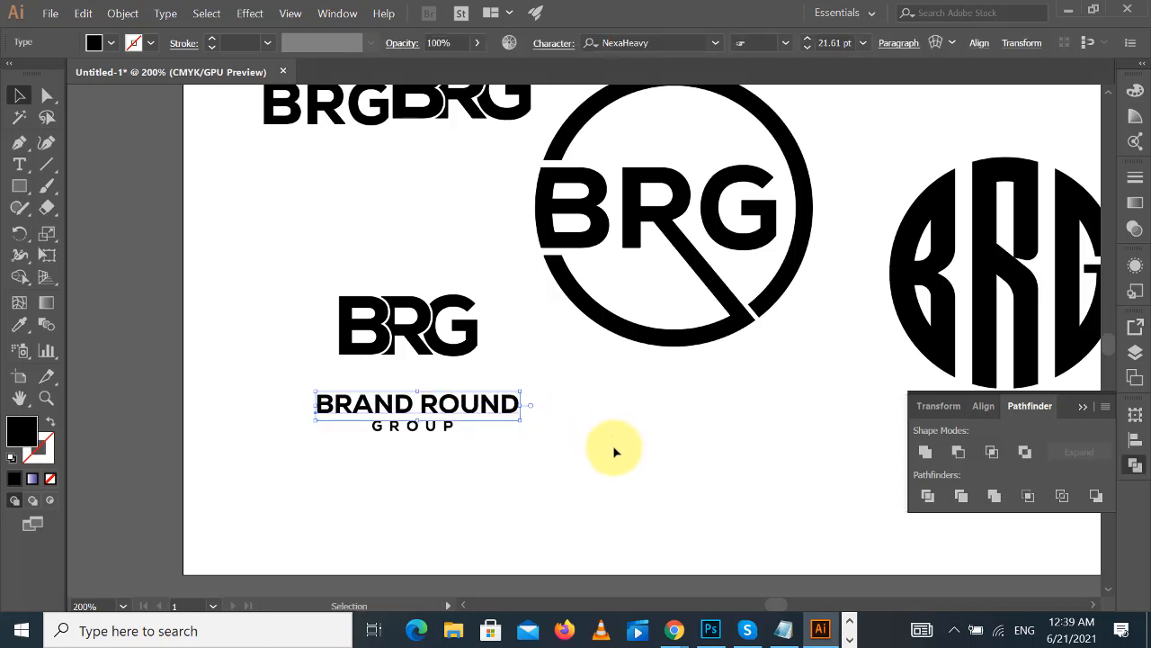
- Convert the BRAND ROUND and GROUP lines to outlines and enlarge both slightly together
left_click_drag(624, 470, 269, 396)
right_click(375, 404)
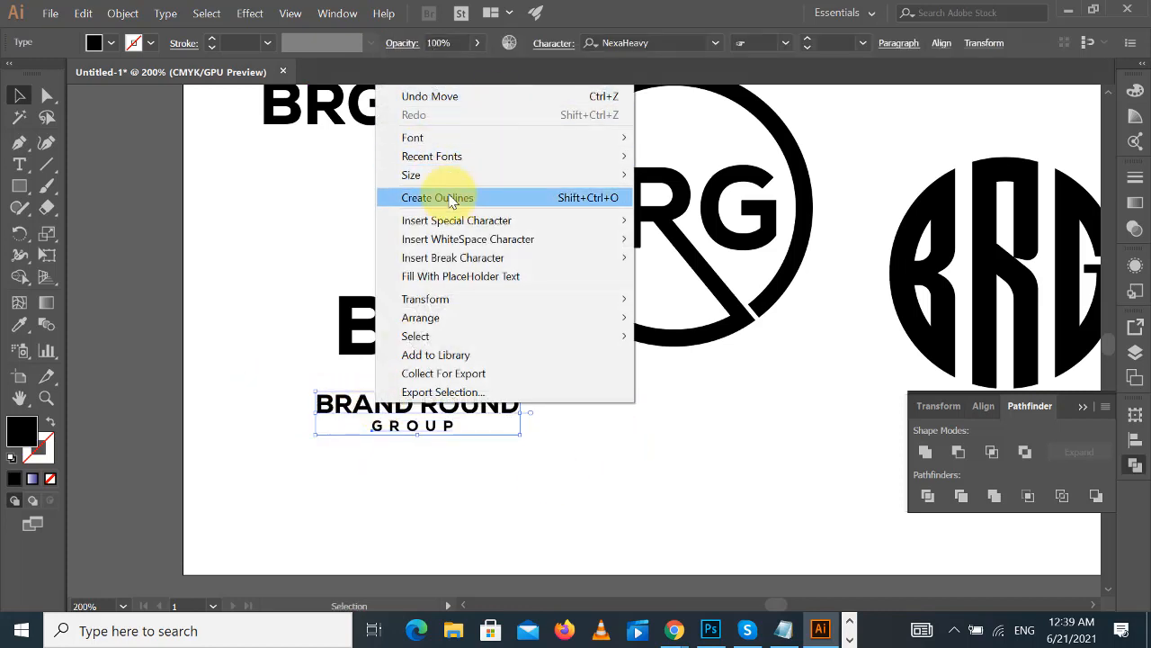
left_click(426, 197)
left_click_drag(593, 477, 301, 394)
left_click_drag(520, 395, 531, 392)
- Give the lower monogram and both name lines a near-black grey fill
left_click_drag(261, 289, 506, 461)
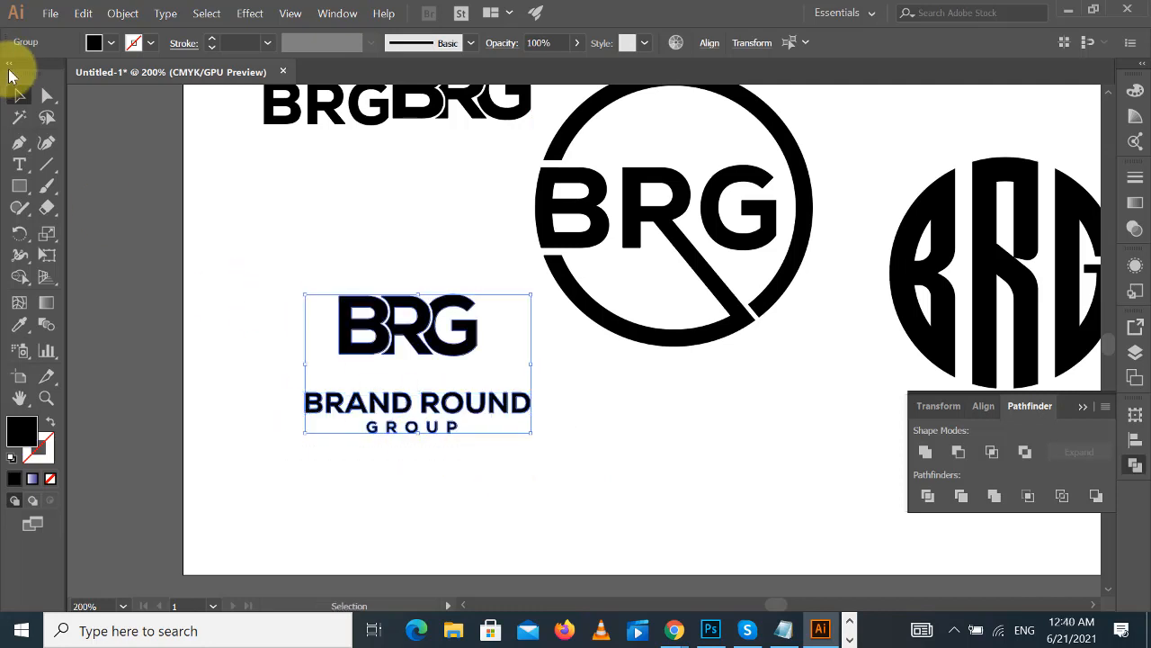
double_click(29, 438)
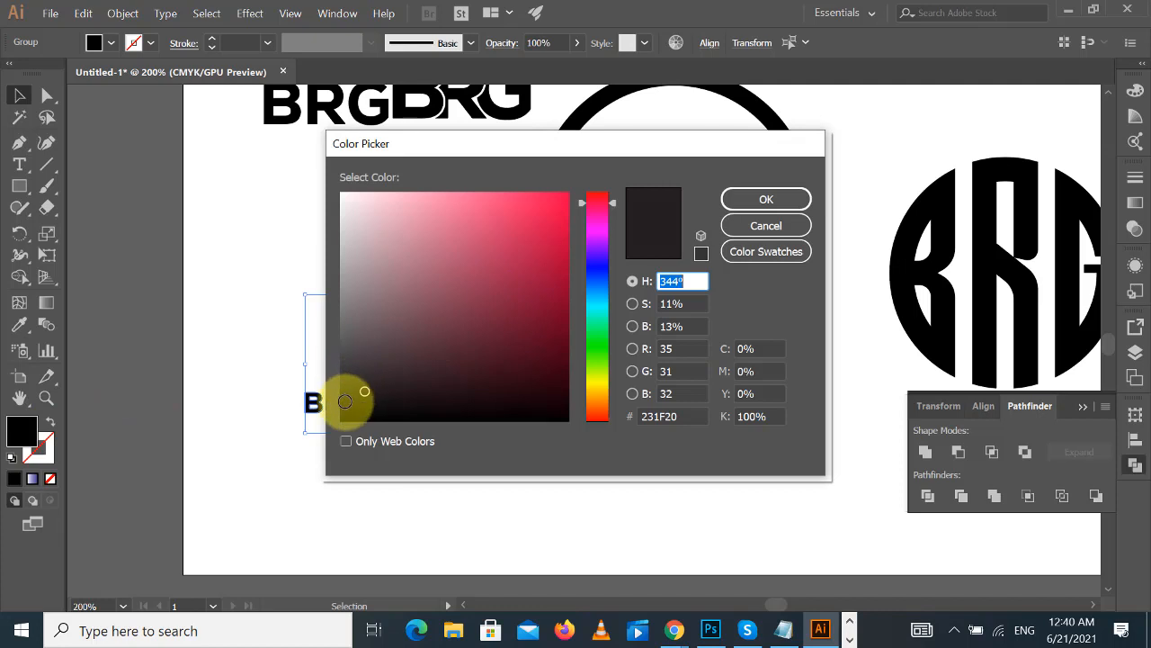
left_click(346, 403)
left_click(747, 199)
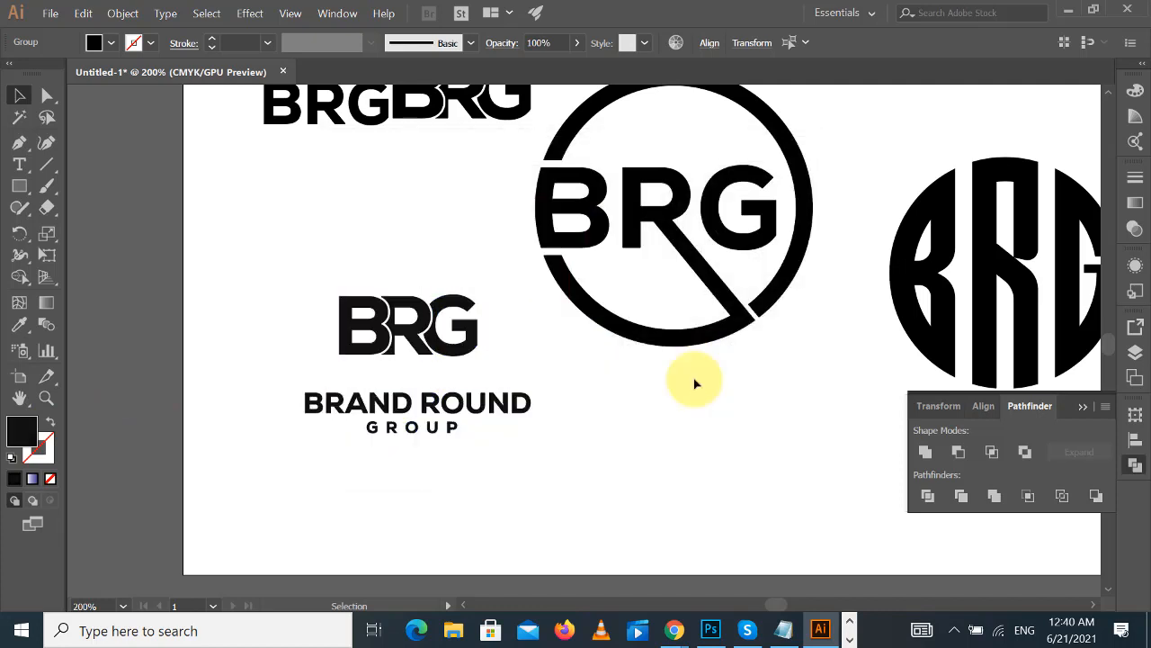
left_click(695, 384)
- Draw a horizontal line through the middle of GROUP, as wide as BRAND ROUND, with a 1 pt stroke
scroll(697, 369, "down", 2)
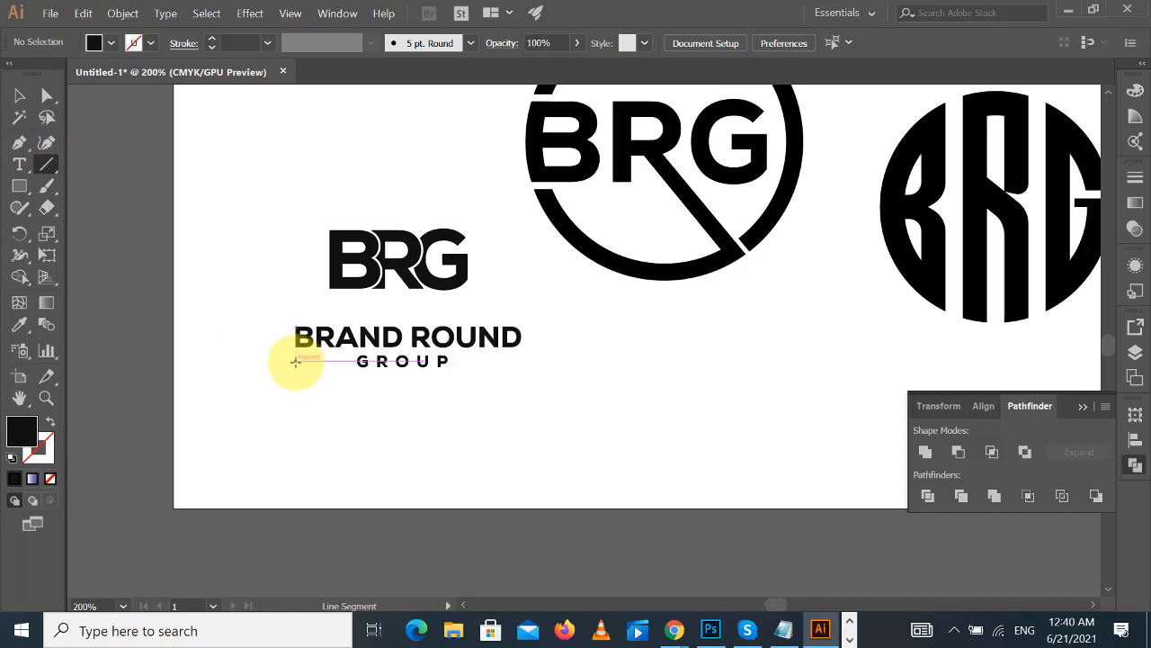
left_click_drag(295, 361, 522, 369)
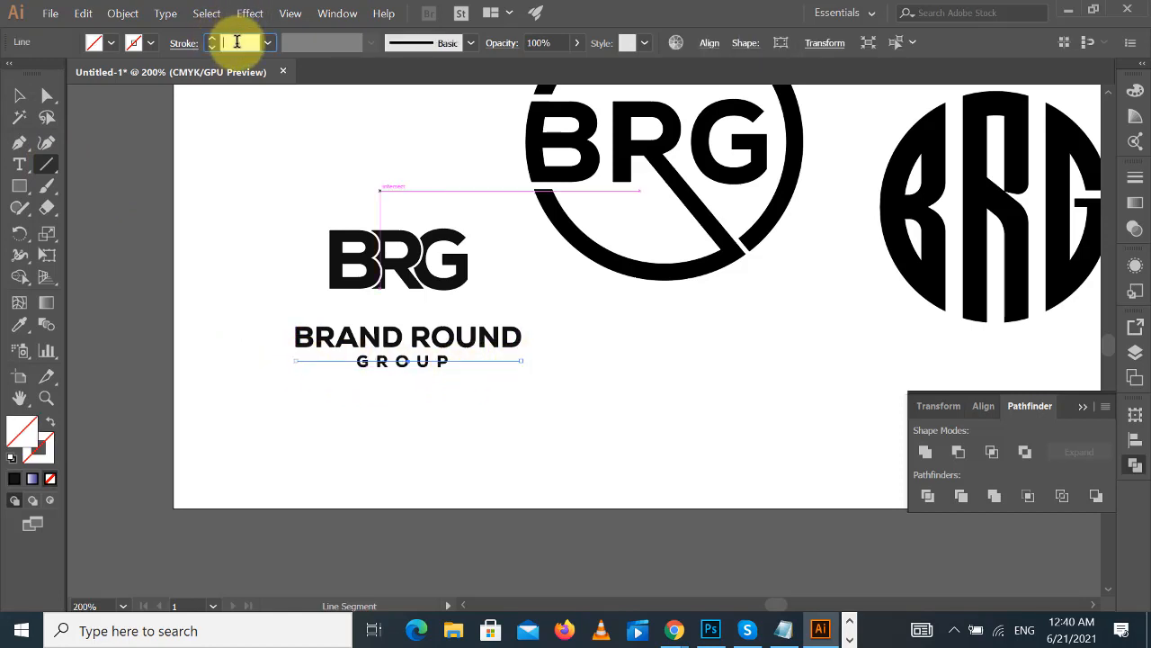
type("0.5")
key("Return")
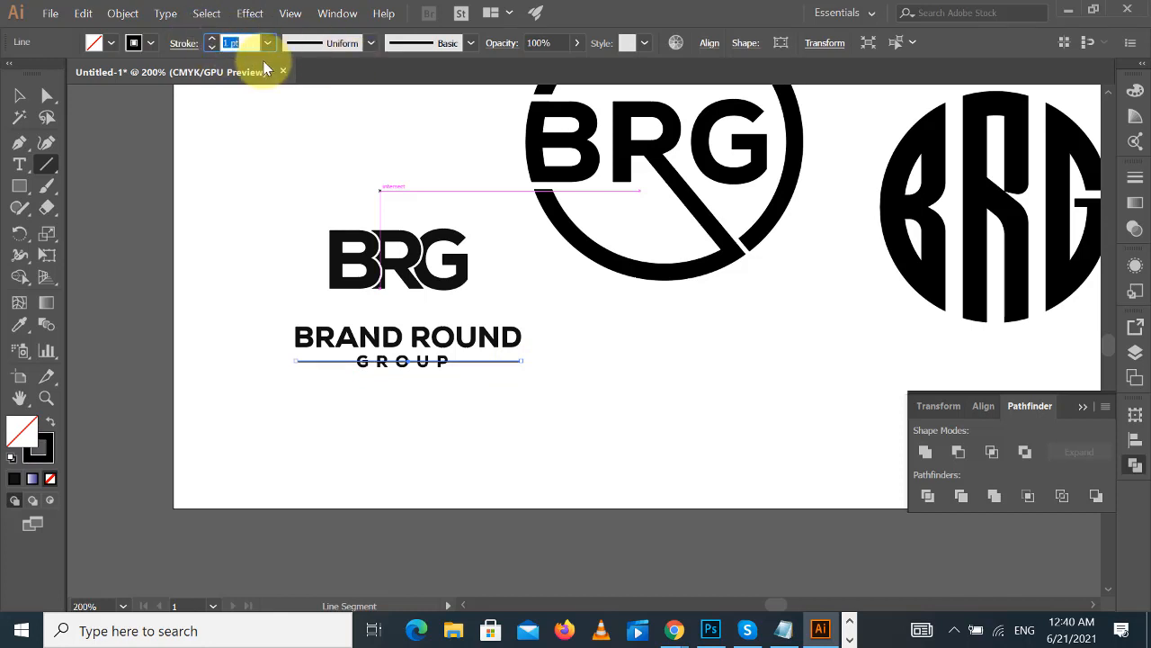
- Expand the line through GROUP into a filled shape
left_click(123, 12)
left_click(194, 177)
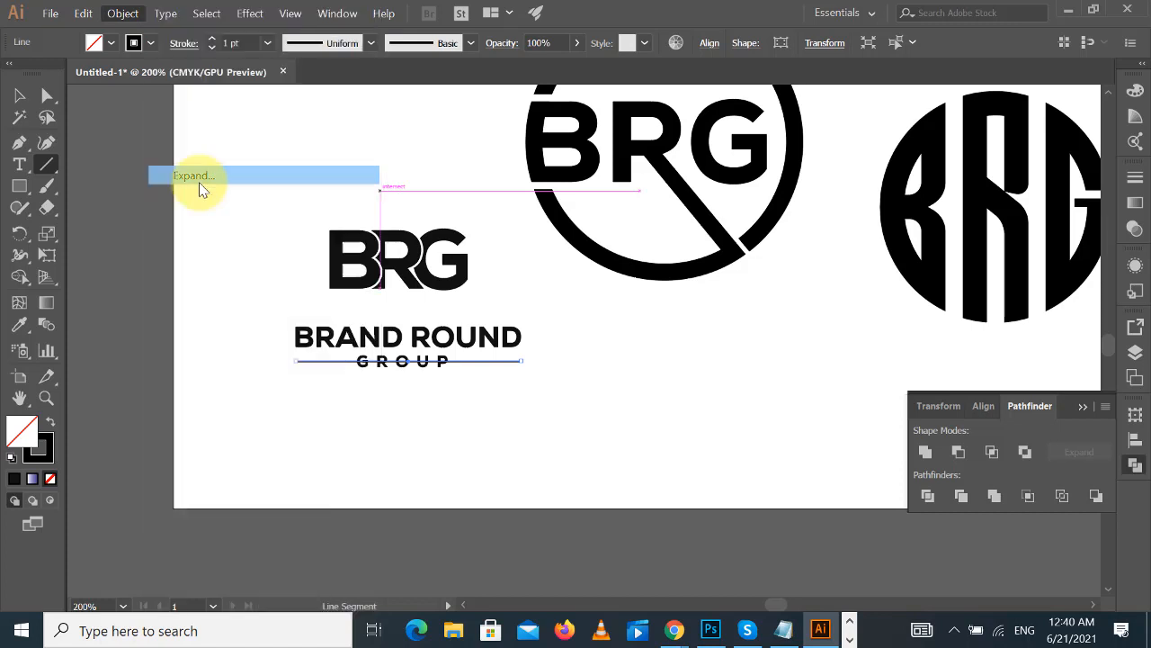
left_click(526, 412)
left_click(20, 95)
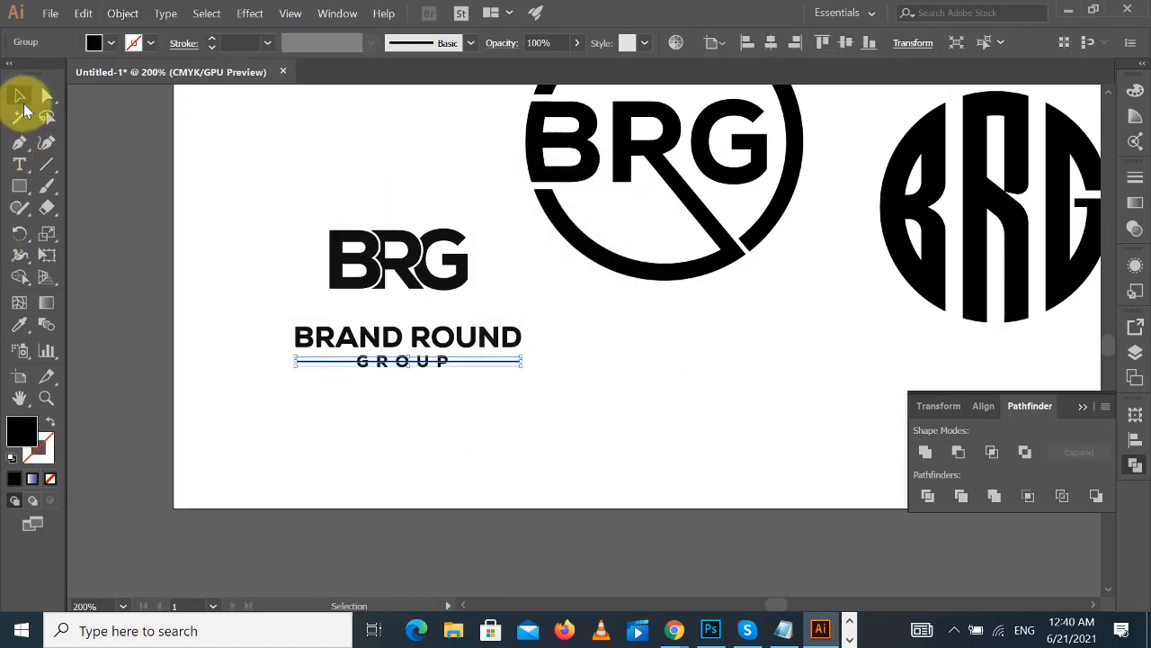
left_click(70, 223)
- Draw a filled rectangle that covers the word GROUP and the middle of the line
left_click(20, 186)
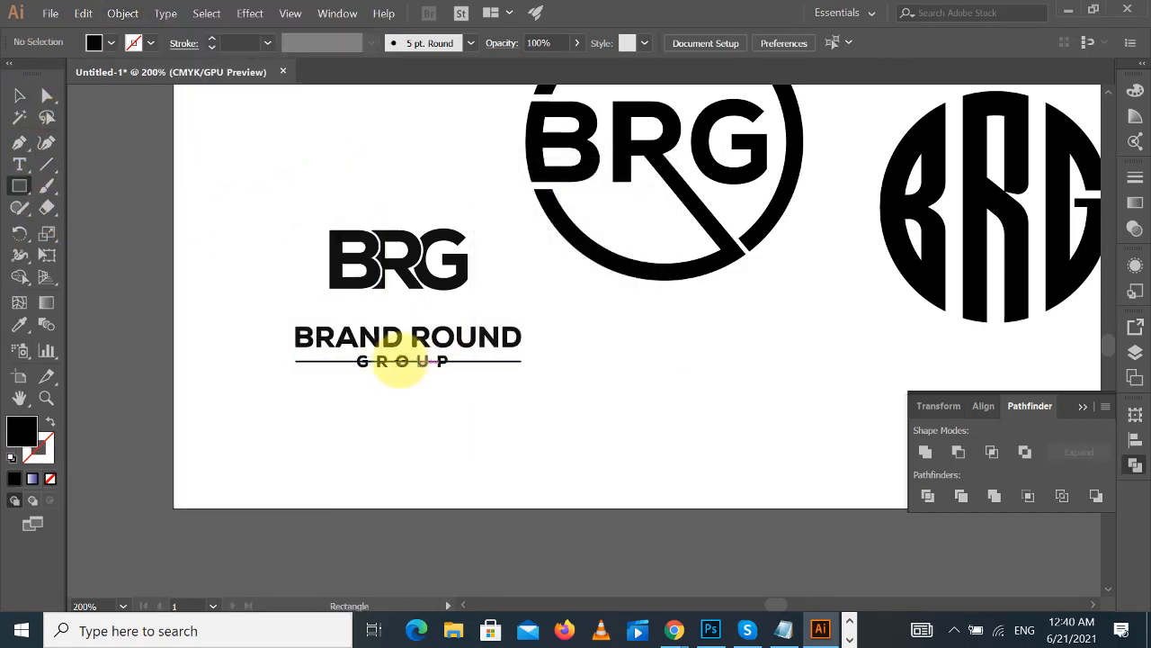
left_click_drag(355, 351, 454, 379)
left_click(19, 95)
- Align the monogram, name lines, line and rectangle to a common horizontal centre
left_click_drag(263, 192, 438, 415)
left_click(706, 49)
left_click(570, 98)
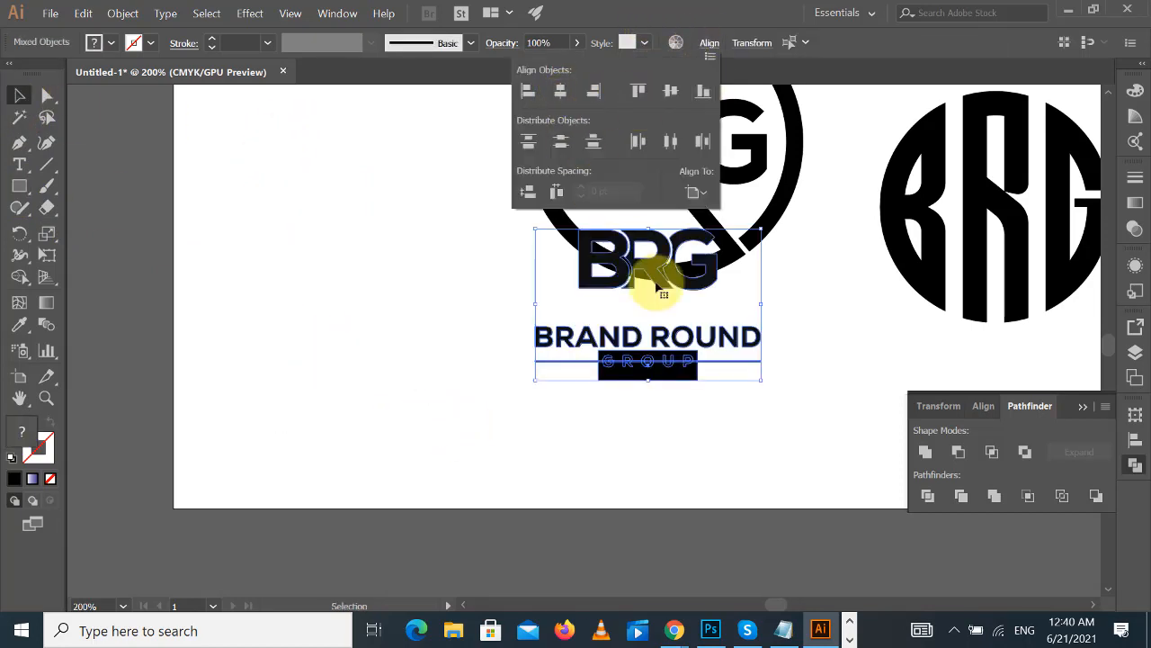
left_click_drag(830, 333, 649, 324)
left_click(702, 347)
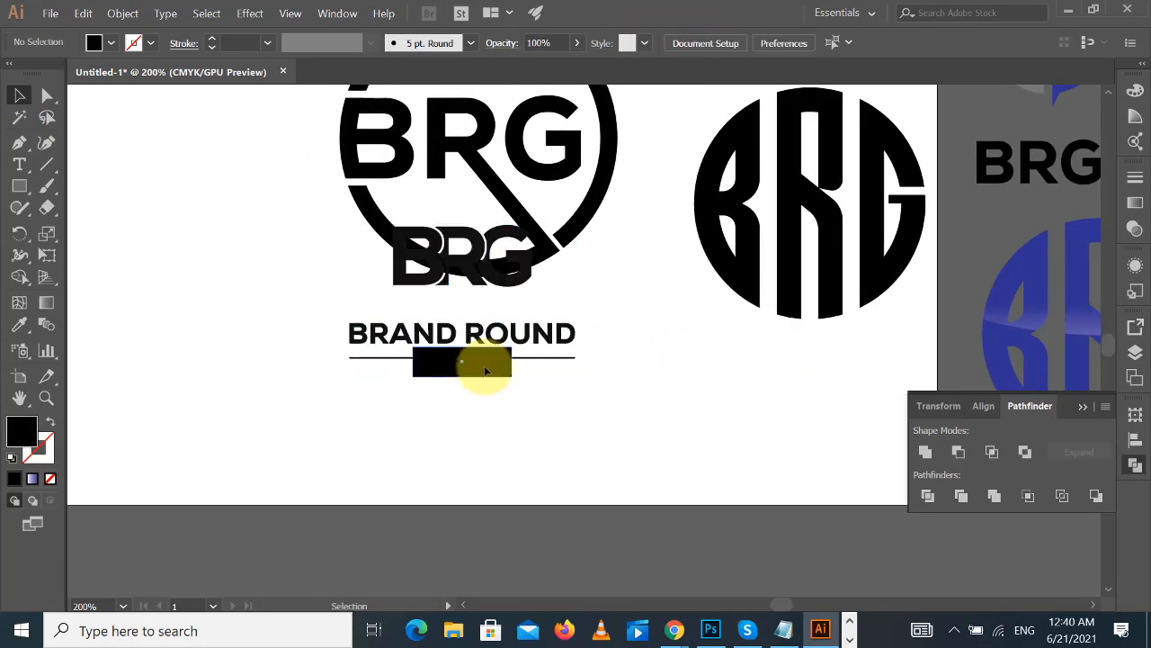
- Subtract the rectangle from the line with Minus Front so segments remain only on either side of GROUP
left_click(484, 368)
left_click(538, 358, "shift")
left_click(958, 453)
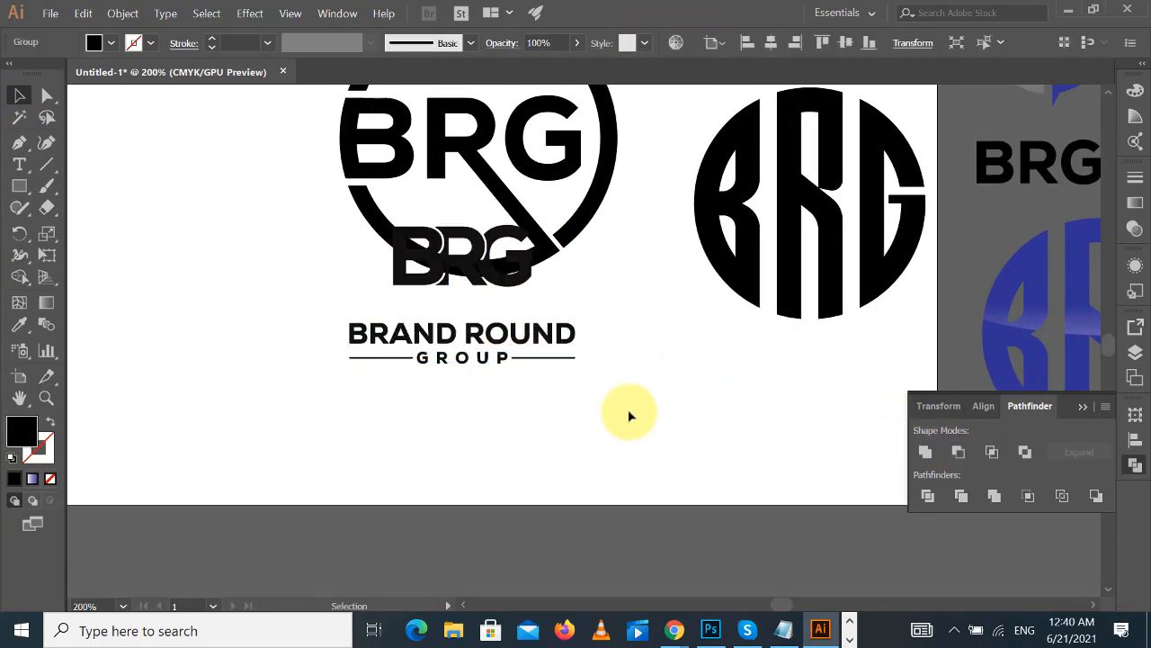
left_click(629, 411)
- Move the circular BRG logo up and to the right, clear of the Brand Round Group logo
left_click(382, 357)
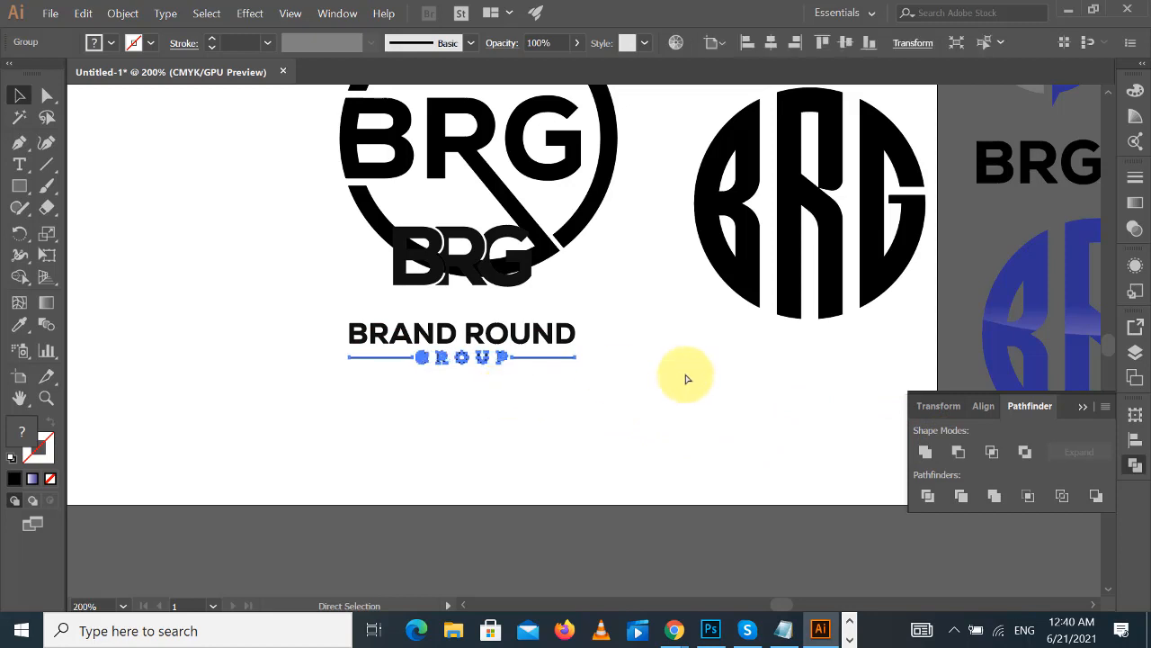
left_click(642, 277)
left_click_drag(638, 315, 622, 485)
left_click_drag(580, 352, 720, 180)
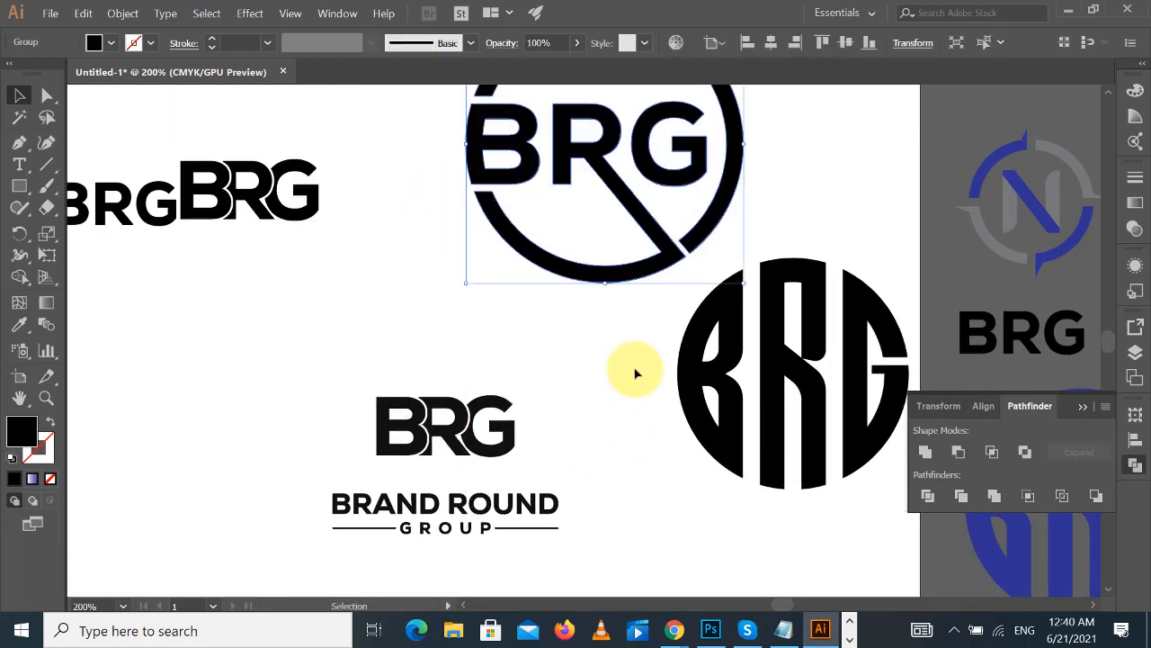
- Bring the lower BRG monogram closer to the BRAND ROUND text and align them on their horizontal centre
left_click_drag(635, 372, 609, 257)
left_click_drag(501, 316, 617, 342)
scroll(654, 311, "down", 3)
left_click(378, 268)
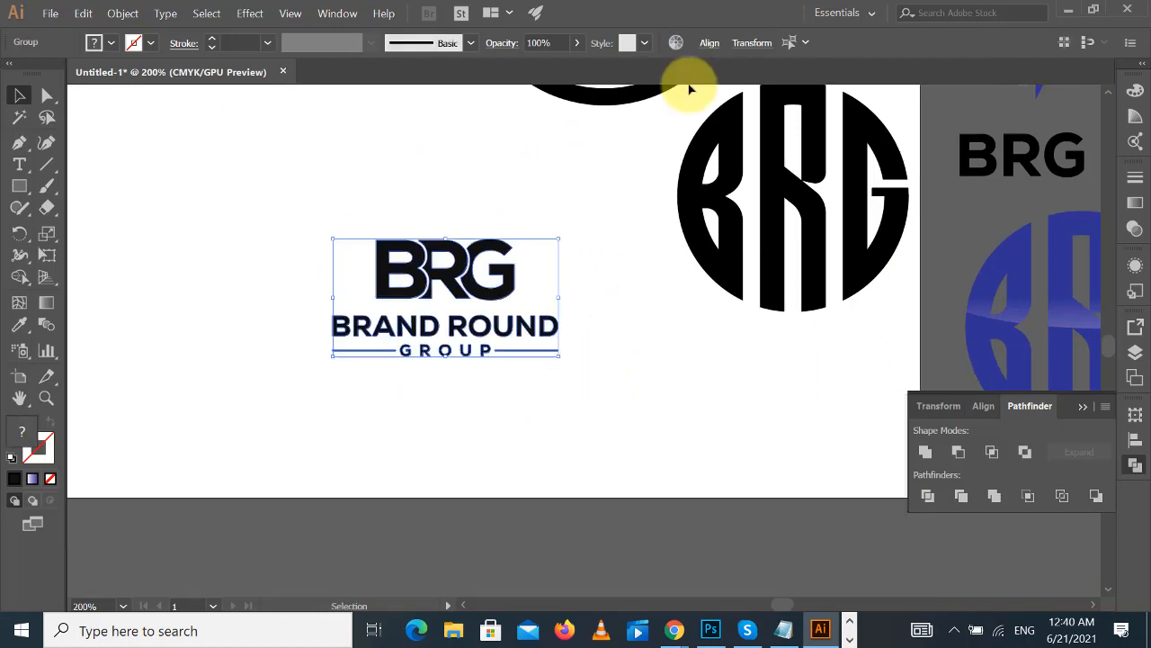
left_click(708, 43)
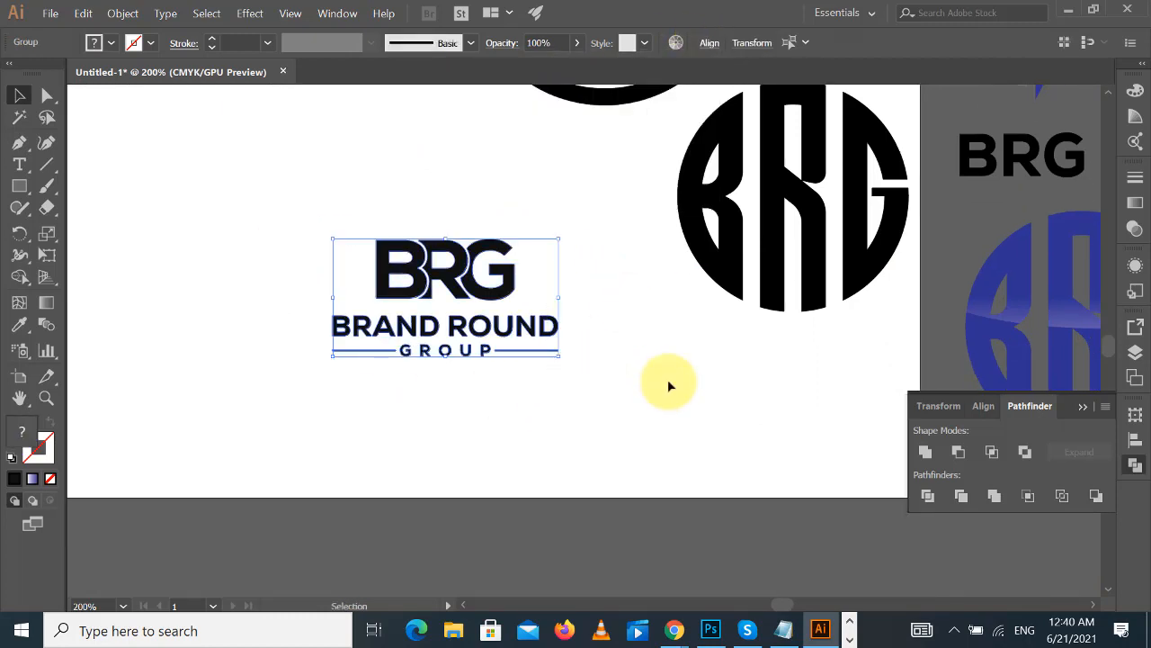
left_click(655, 334)
left_click(501, 297)
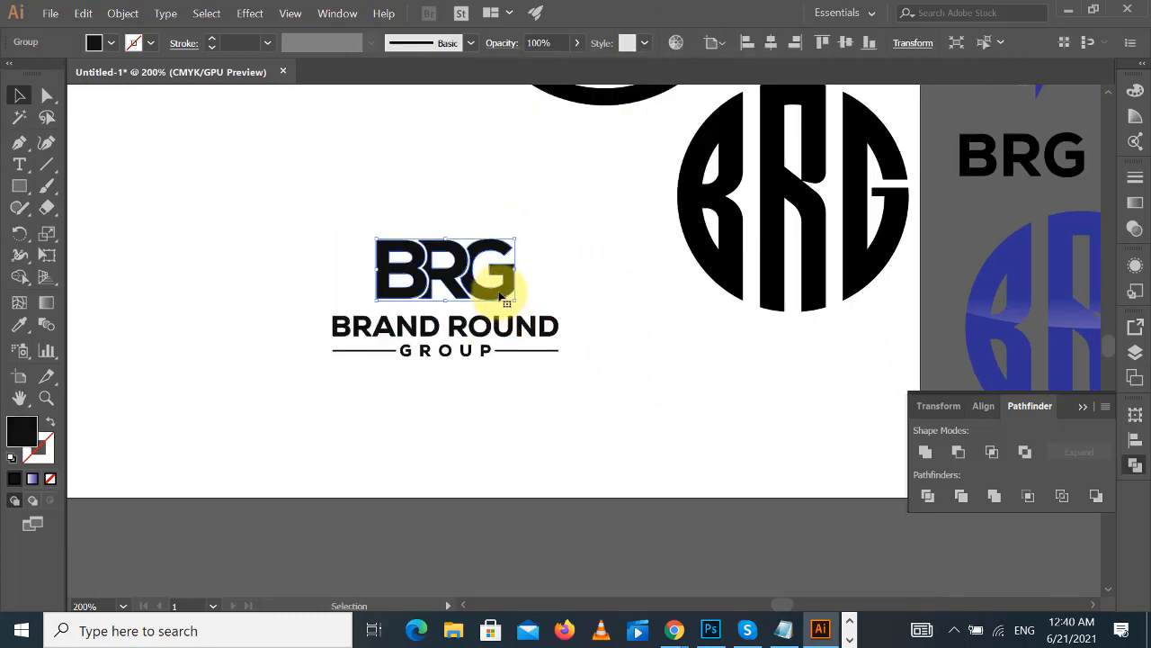
left_click(576, 277)
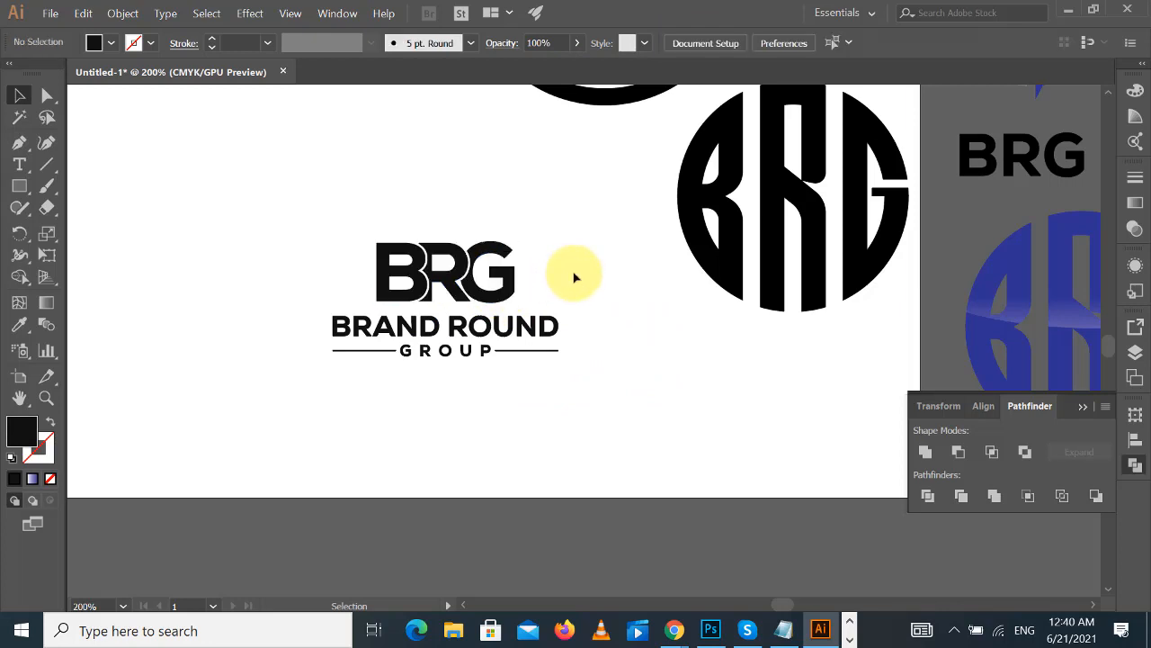
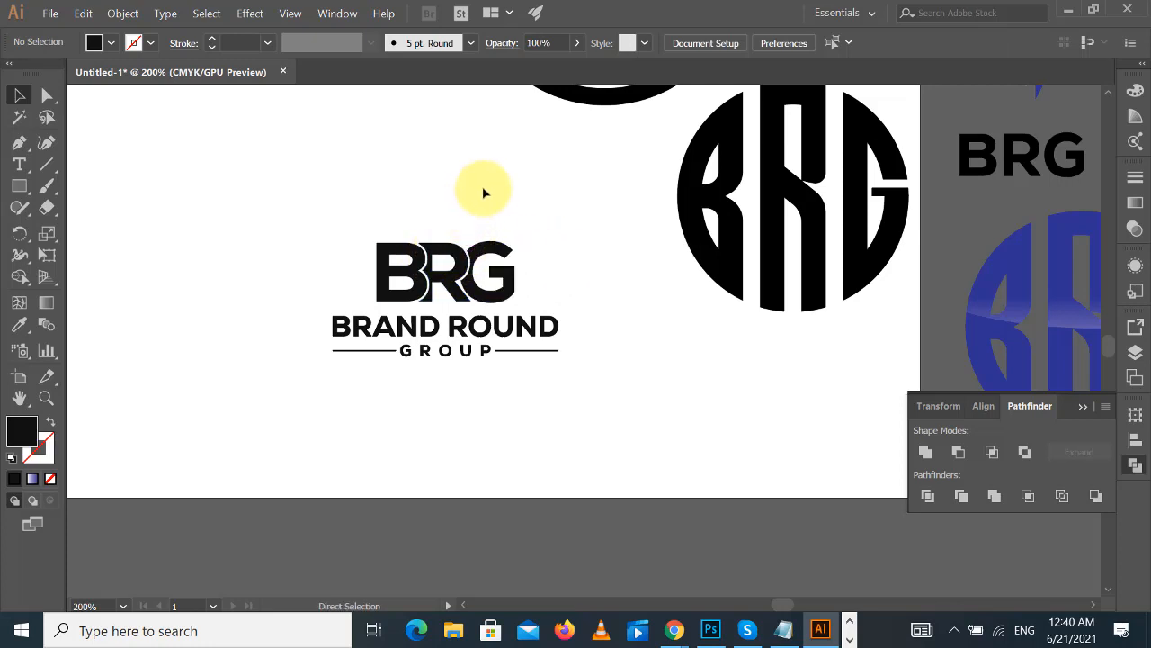
key("ctrl+minus")
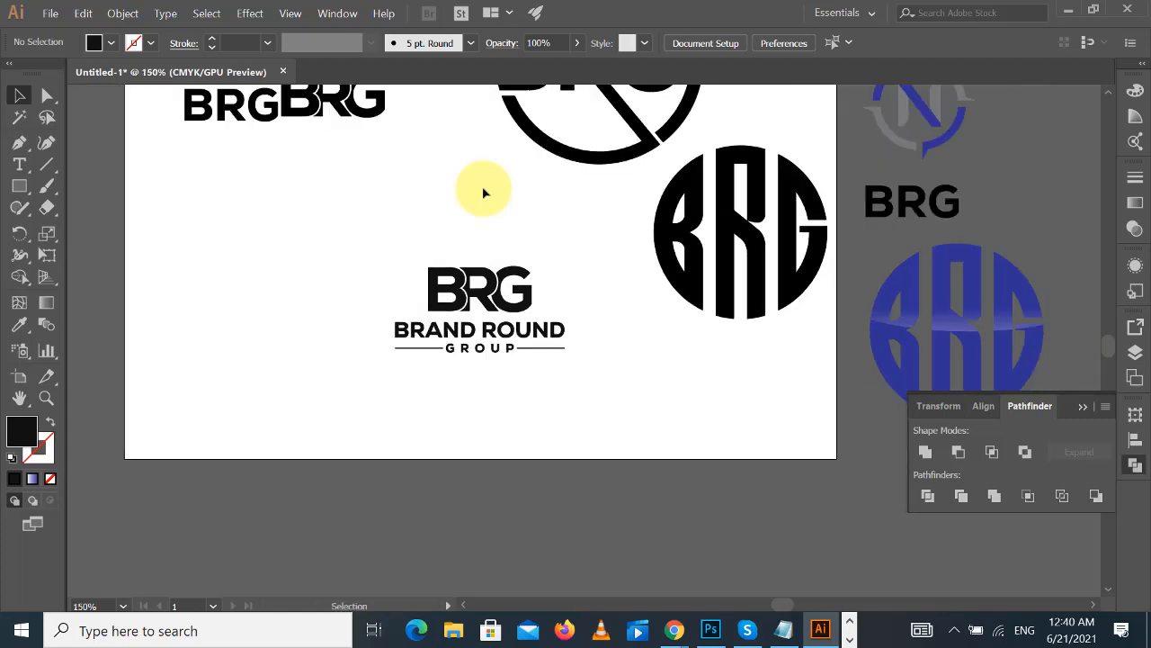
scroll(486, 244, "up", 1)
left_click_drag(308, 300, 576, 424)
left_click(576, 424)
left_click_drag(546, 387, 545, 261, "alt")
key("ctrl+z")
- Group the BRAND ROUND and GROUP lines together with the side lines
left_click_drag(581, 423, 369, 384)
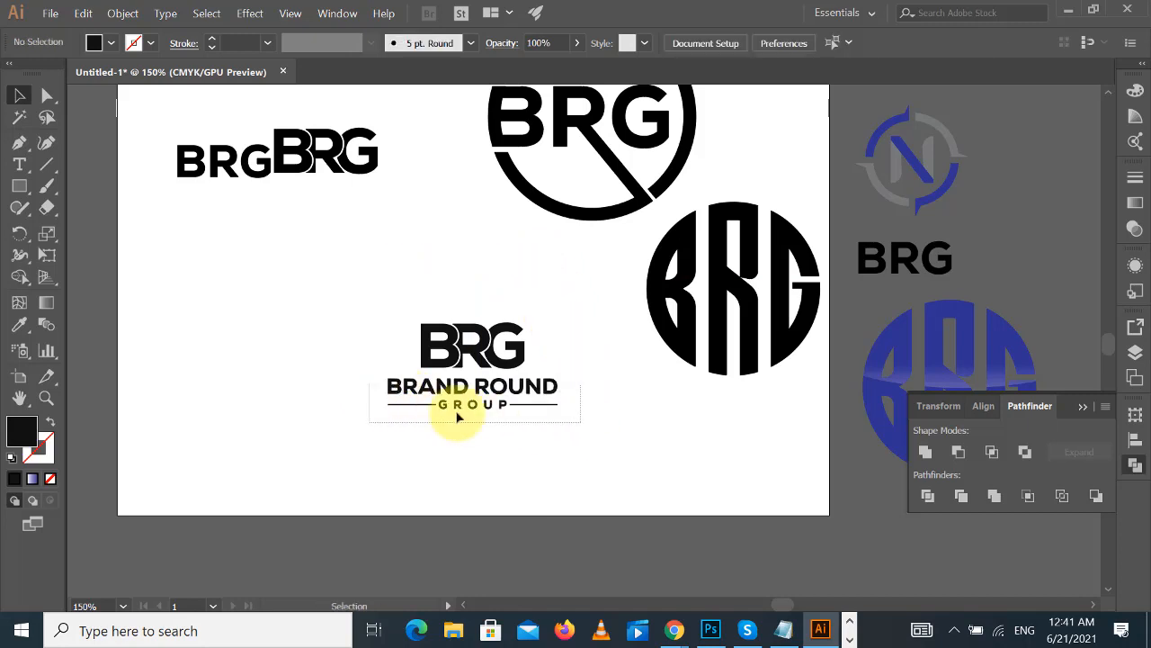
key("ctrl+g")
left_click(623, 405)
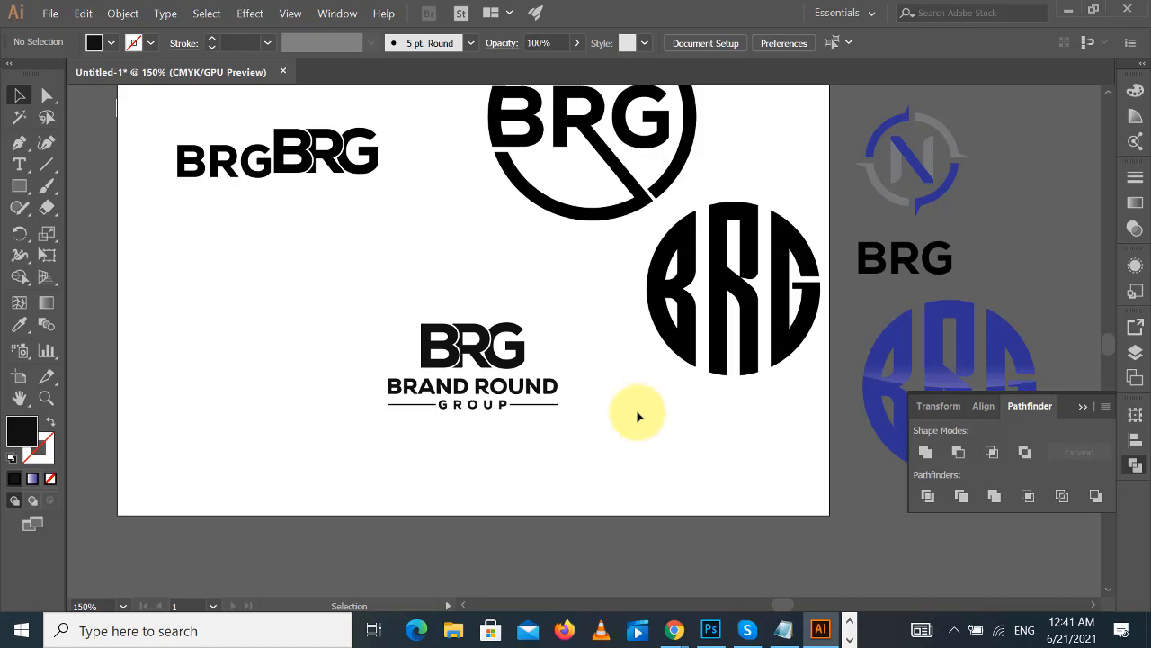
left_click(552, 383)
left_click(559, 307)
- Scale the circular BRG logo down to less than half its size and place it above the monogram logo
scroll(581, 290, "up", 2)
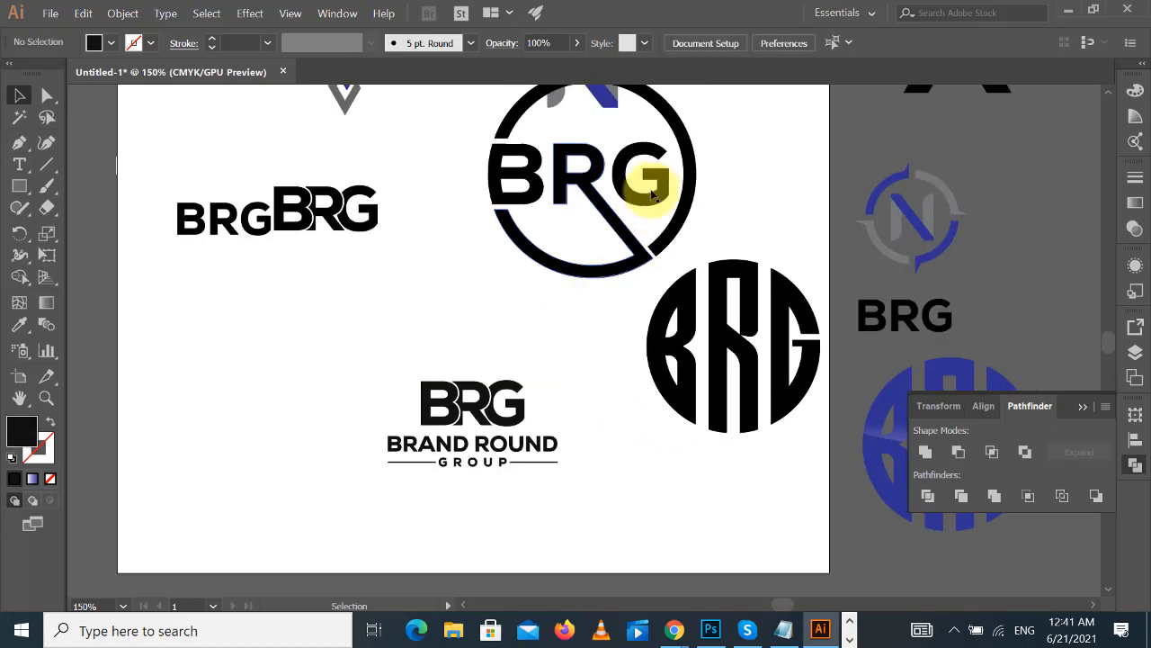
left_click(695, 175)
left_click_drag(694, 178, 563, 210)
left_click(723, 200)
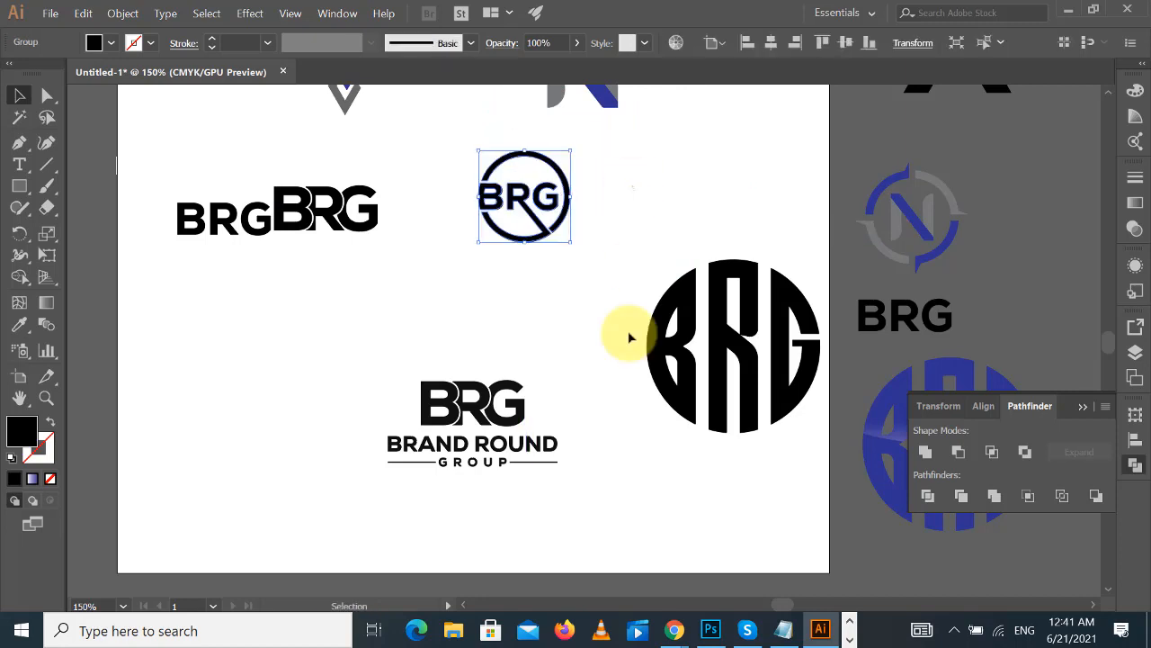
left_click(629, 334)
- Duplicate the Brand Round Group name beneath the circular BRG logo and align both on their horizontal centre
left_click_drag(552, 444, 601, 266)
left_click_drag(565, 303, 621, 148)
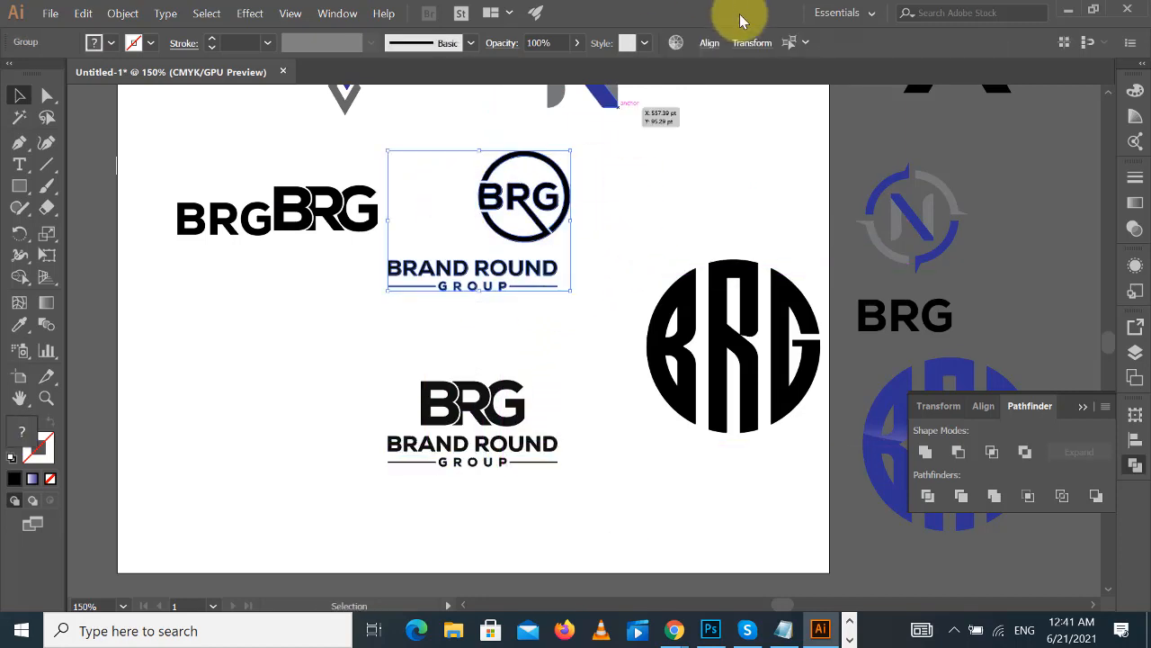
left_click(710, 46)
left_click(571, 90)
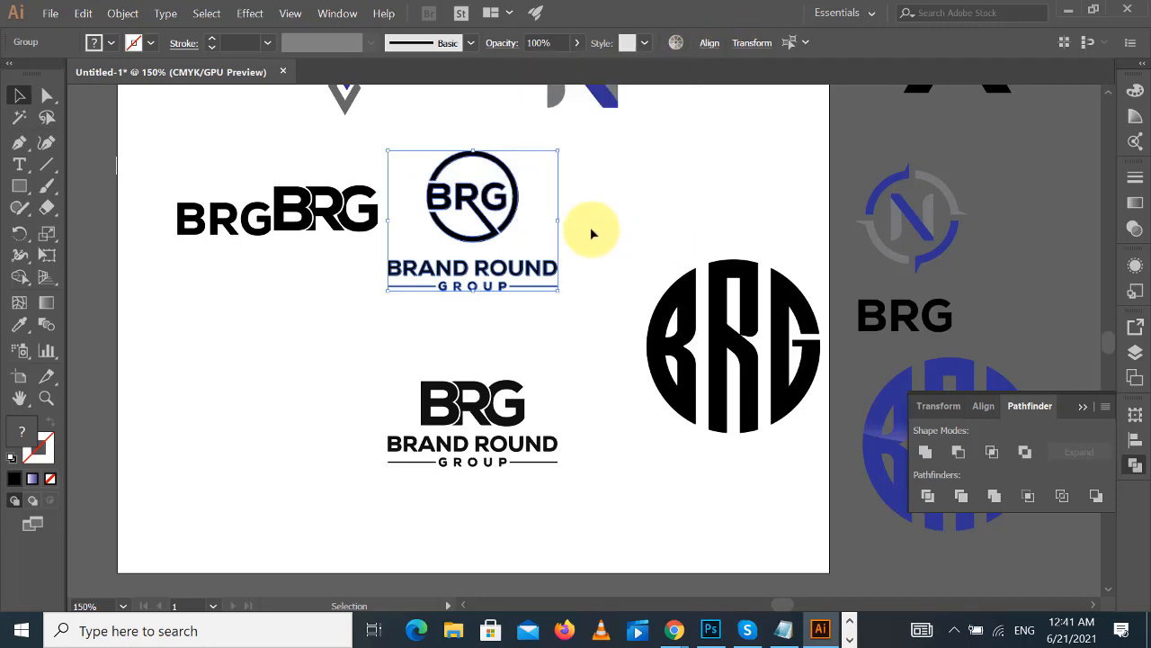
- Move the circular BRG logo down slightly, closer to the name beneath it
left_click(594, 234)
left_click_drag(500, 235, 500, 241)
left_click(650, 231)
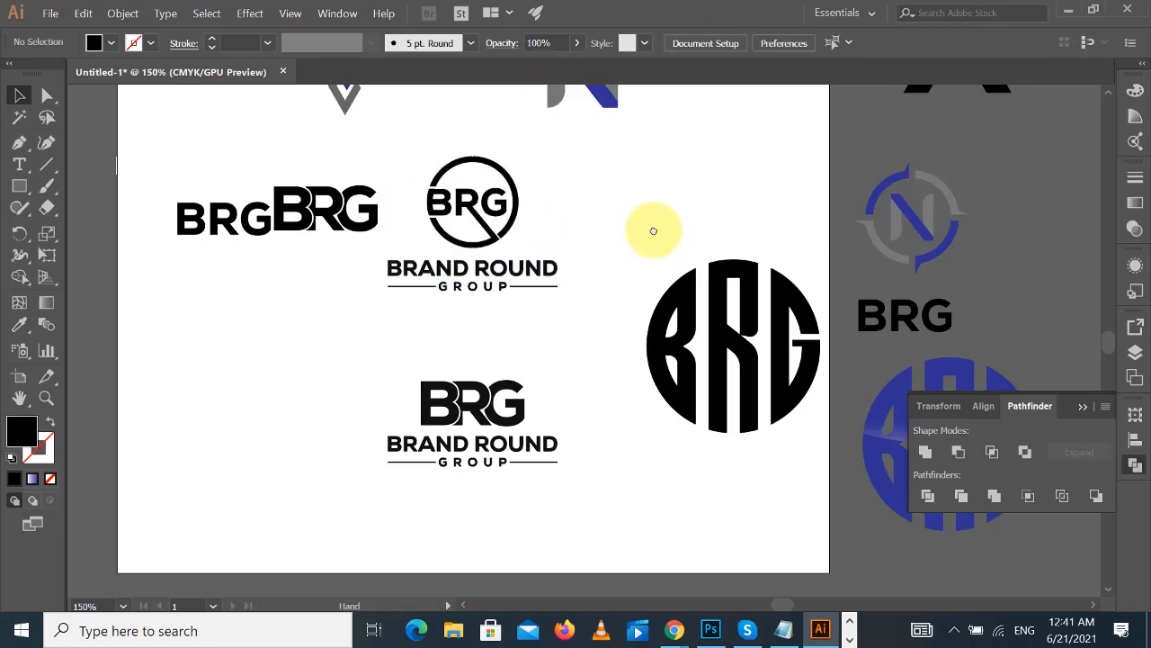
- Move the overlapping BRG monogram copy beneath the plain BRG lettering, clear of the circular logo
left_click_drag(394, 160, 540, 286)
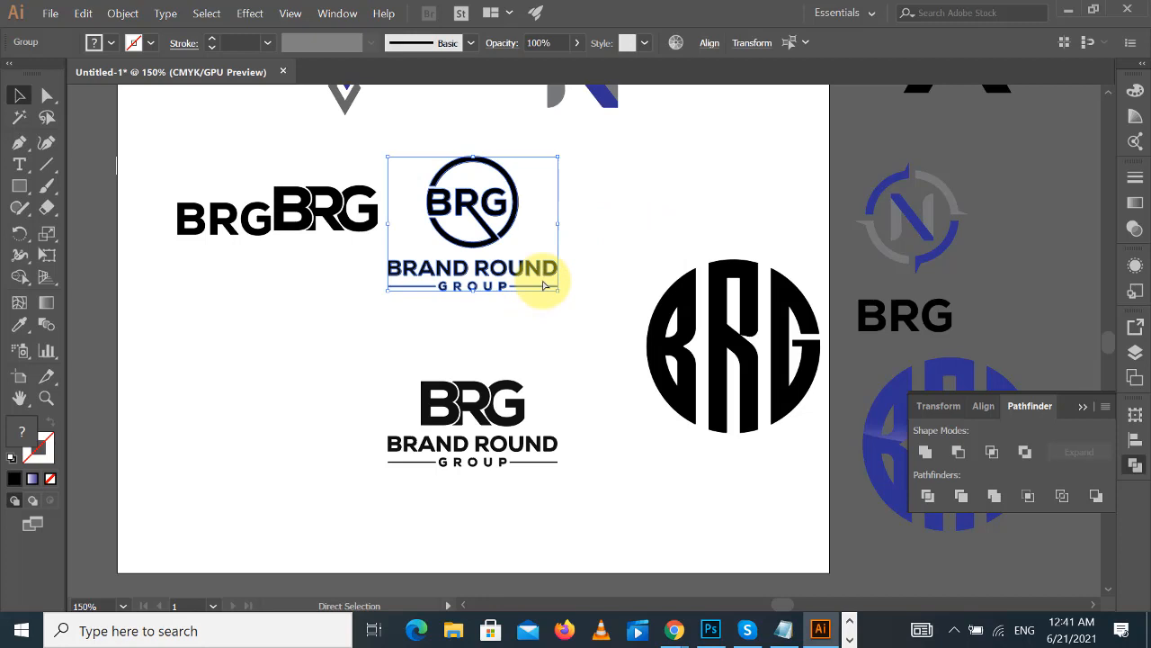
left_click(566, 232)
left_click_drag(364, 225, 278, 301)
left_click(389, 363)
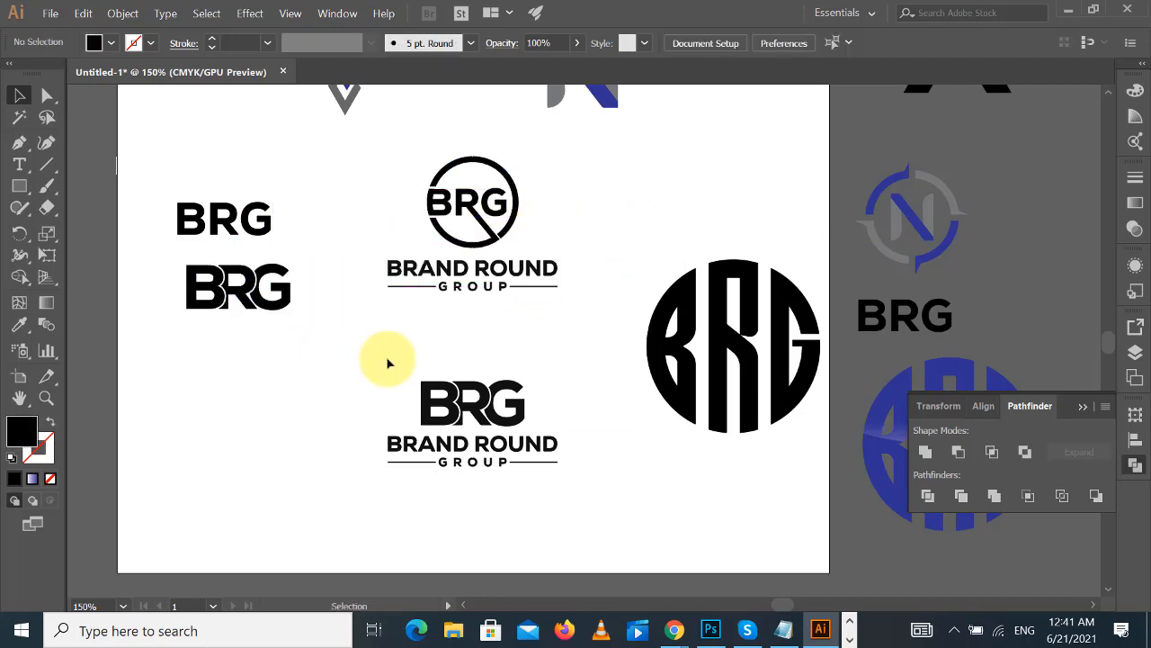
left_click(483, 398)
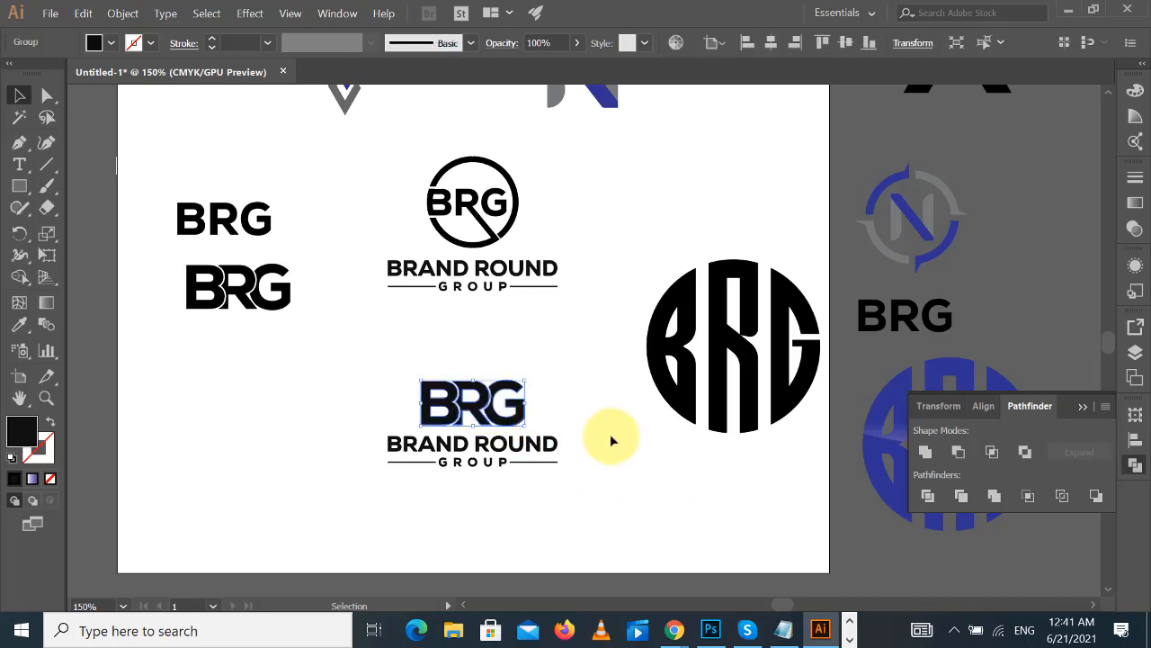
left_click(612, 440)
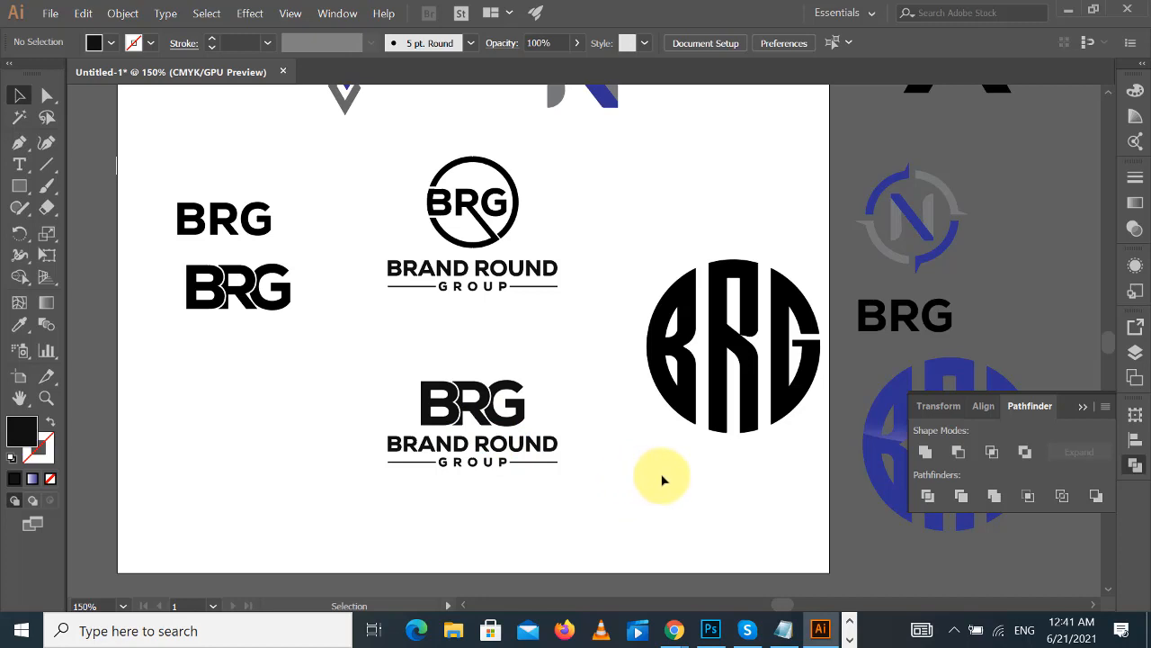
- Switch to Photoshop and place the overlapping-monogram Brand Round Group logo in Layer 6116885.psb, enlarged to about 582% and centred over the old logo
left_click(550, 450)
mouse_move(338, 351)
left_mouse_down()
mouse_move(563, 486)
mouse_move(568, 474)
mouse_move(731, 595)
mouse_move(718, 635)
mouse_move(583, 281)
left_mouse_up()
left_click(614, 472)
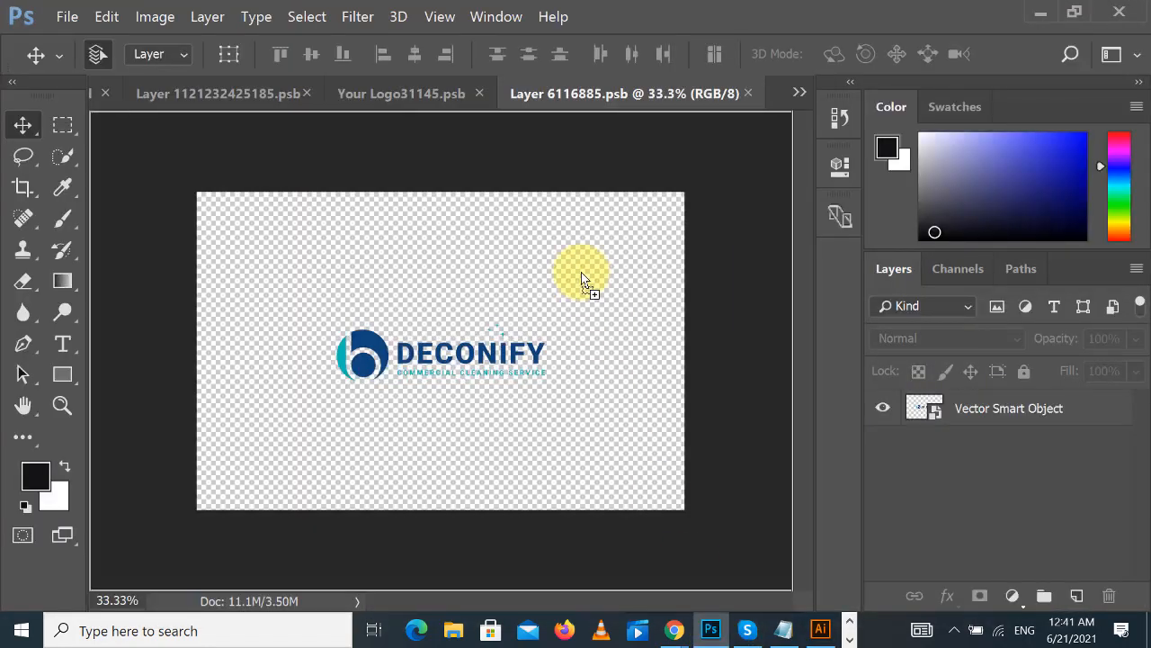
left_click_drag(439, 364, 515, 357)
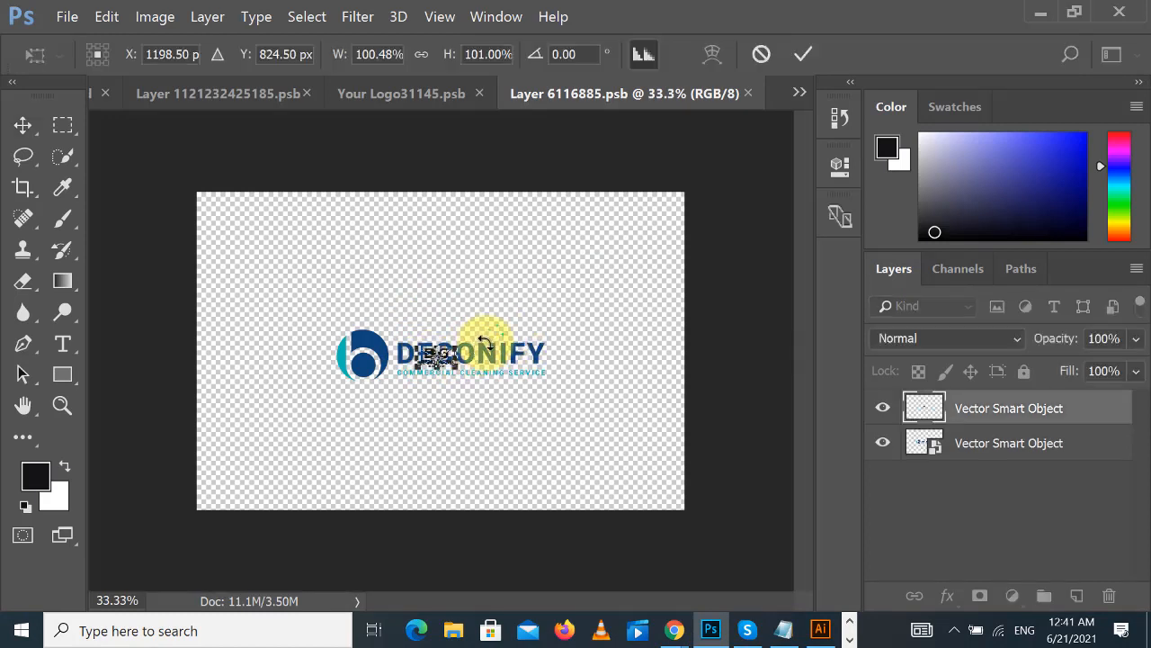
left_click_drag(491, 326, 545, 303)
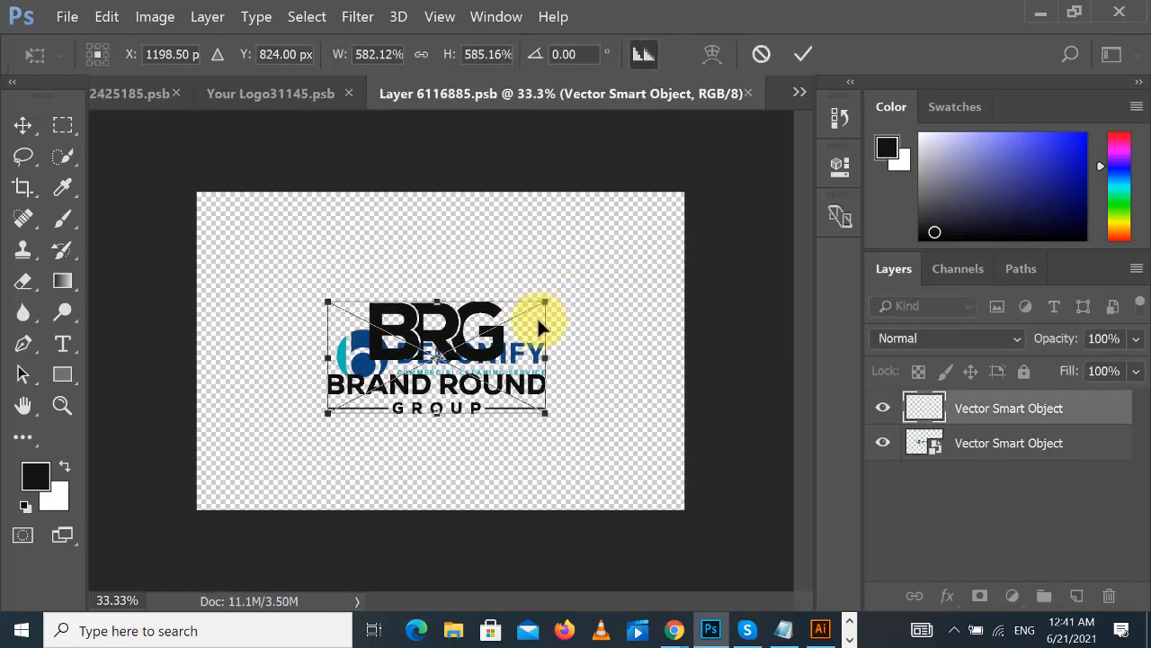
mouse_move(502, 342)
left_mouse_down()
mouse_move(549, 335)
mouse_move(519, 344)
left_mouse_up()
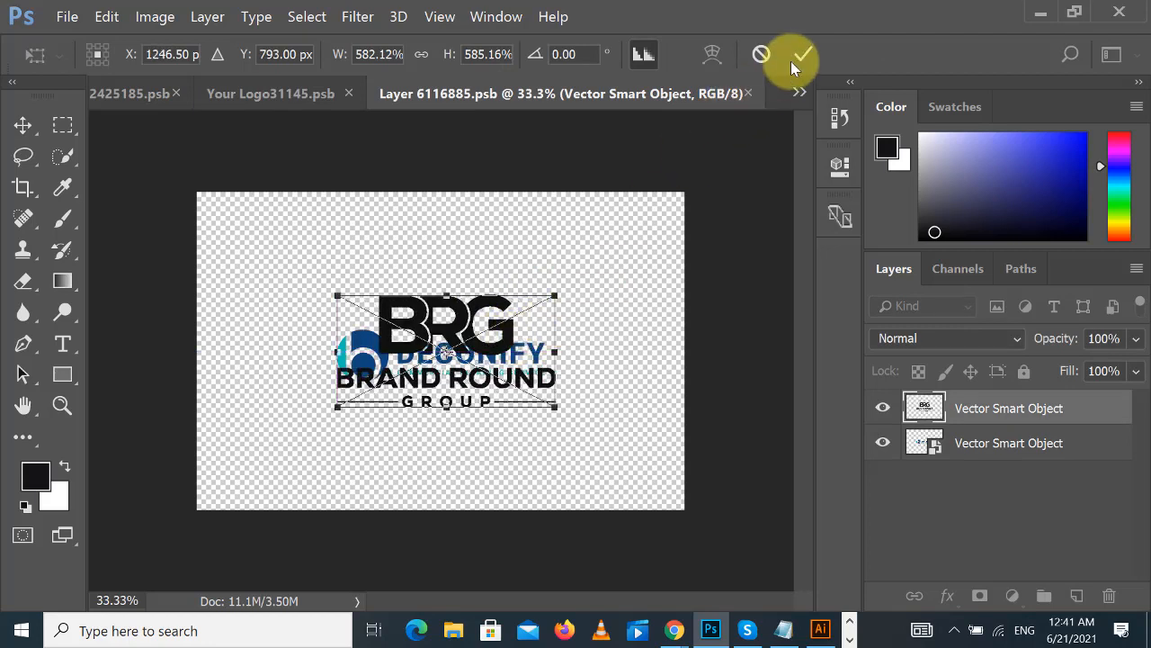
left_click(802, 56)
- Delete the old Deconify logo layer and save the smart object
left_click(951, 442)
key("Delete")
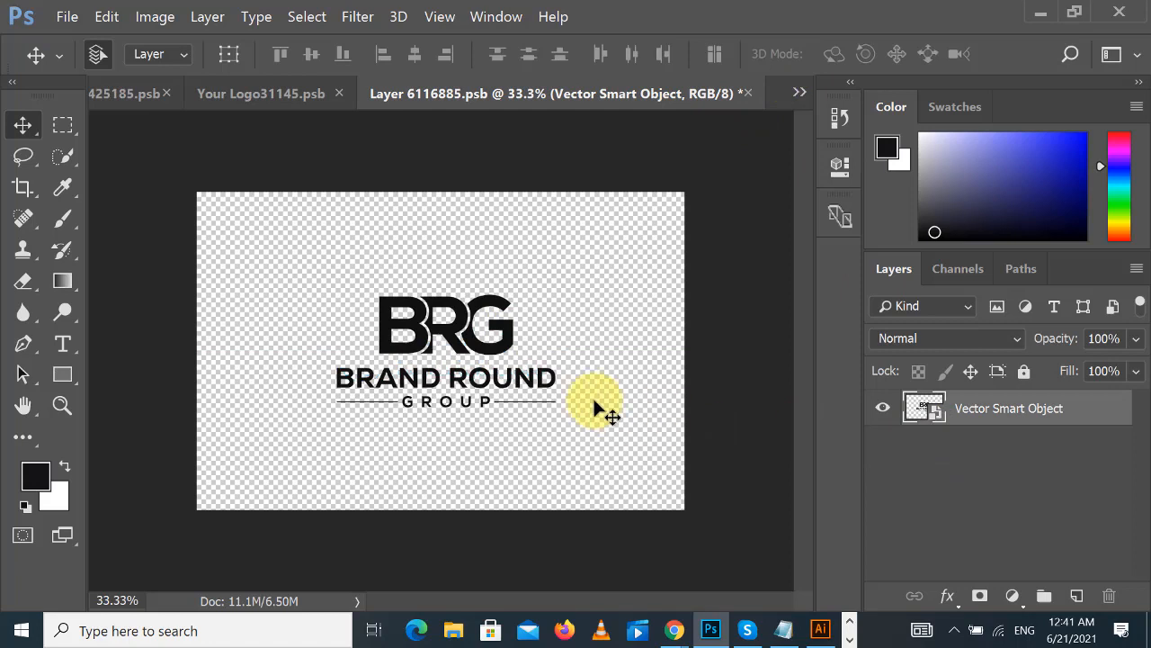
key("ctrl+s")
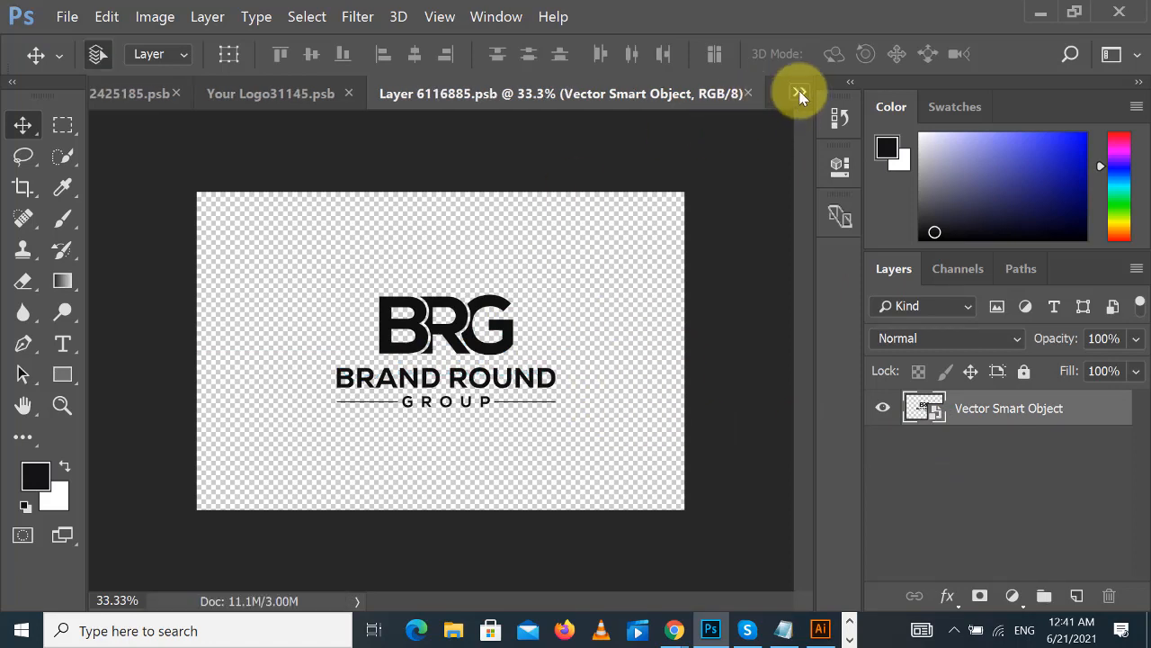
- Bring up the Paper.psd mockup to examine the logo on paper, and switch back to Illustrator
left_click(799, 93)
left_click(861, 132)
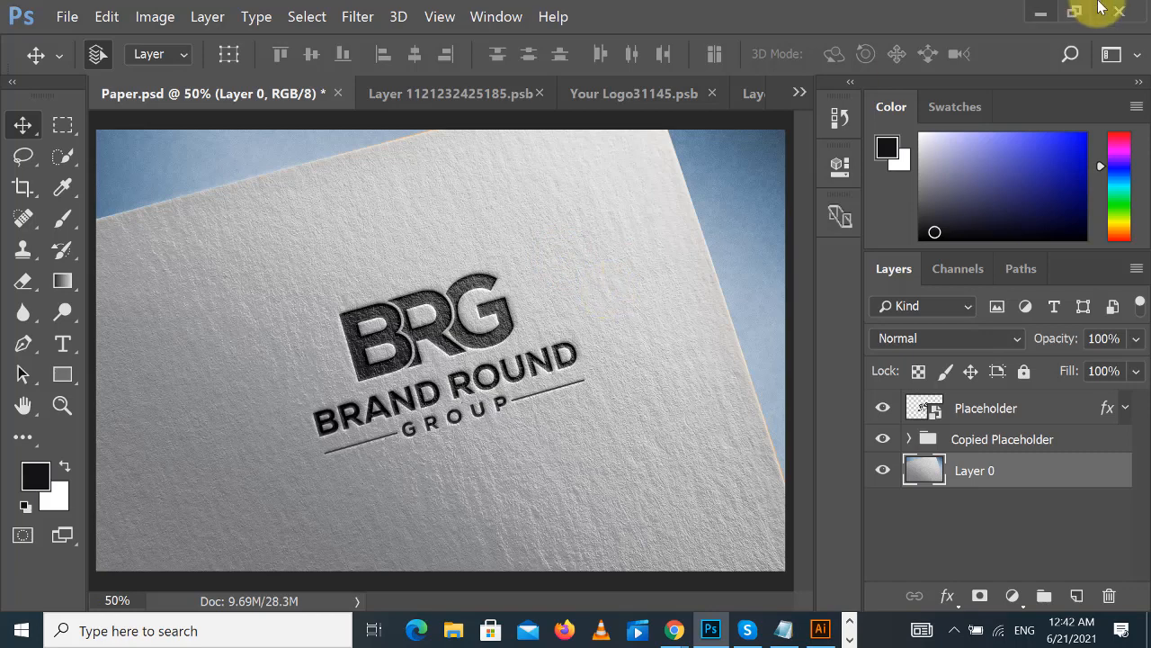
left_click(1037, 16)
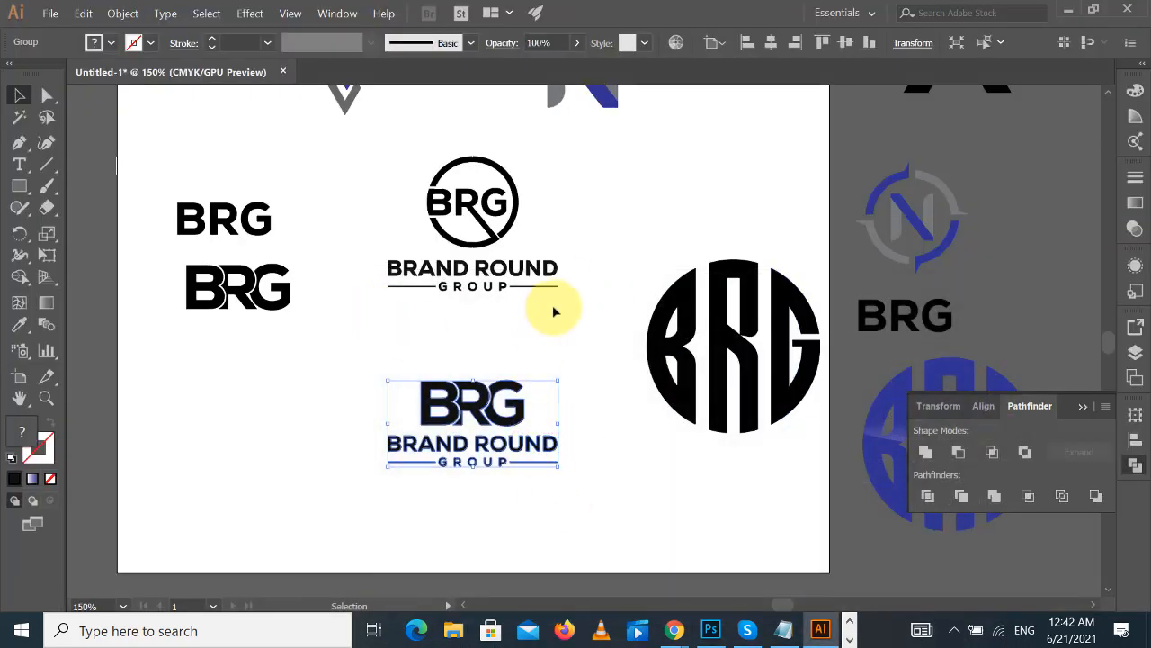
left_click(566, 333)
left_click_drag(663, 243, 593, 338)
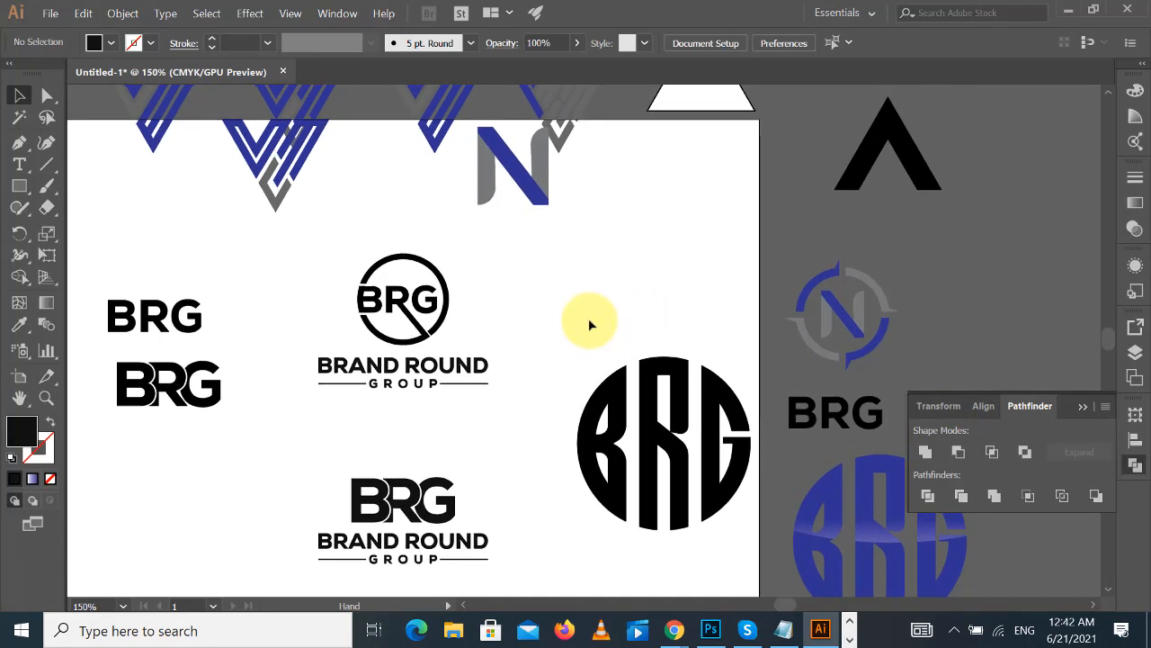
left_click(664, 366)
left_click(657, 333)
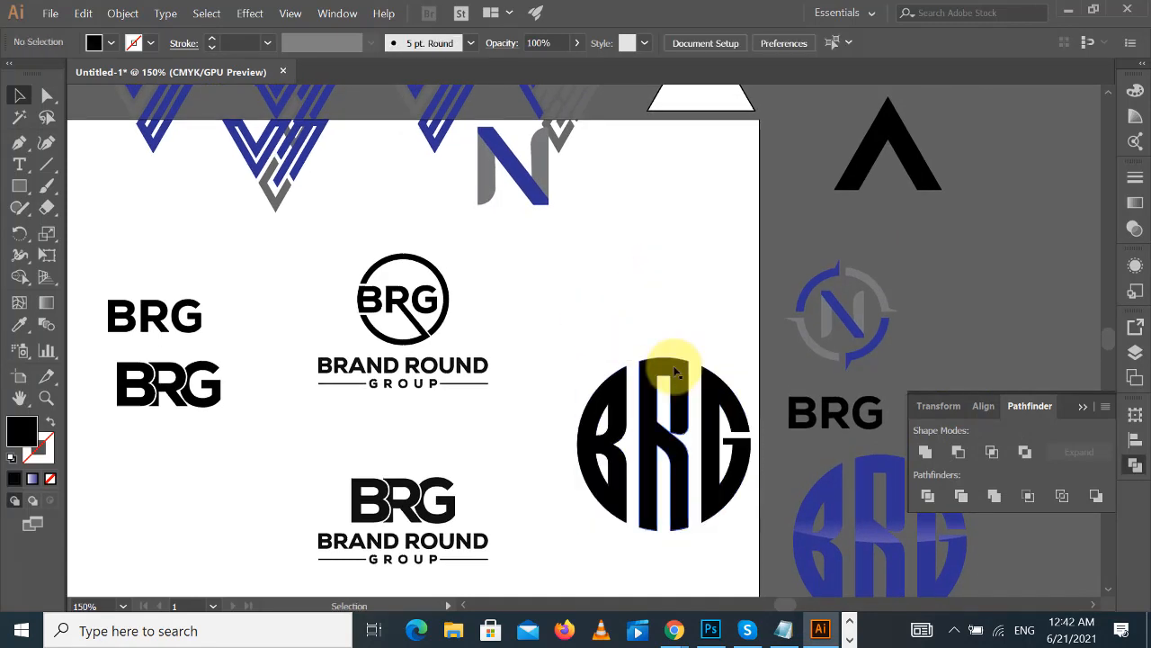
left_click(673, 365)
left_click(681, 322)
left_click(666, 361)
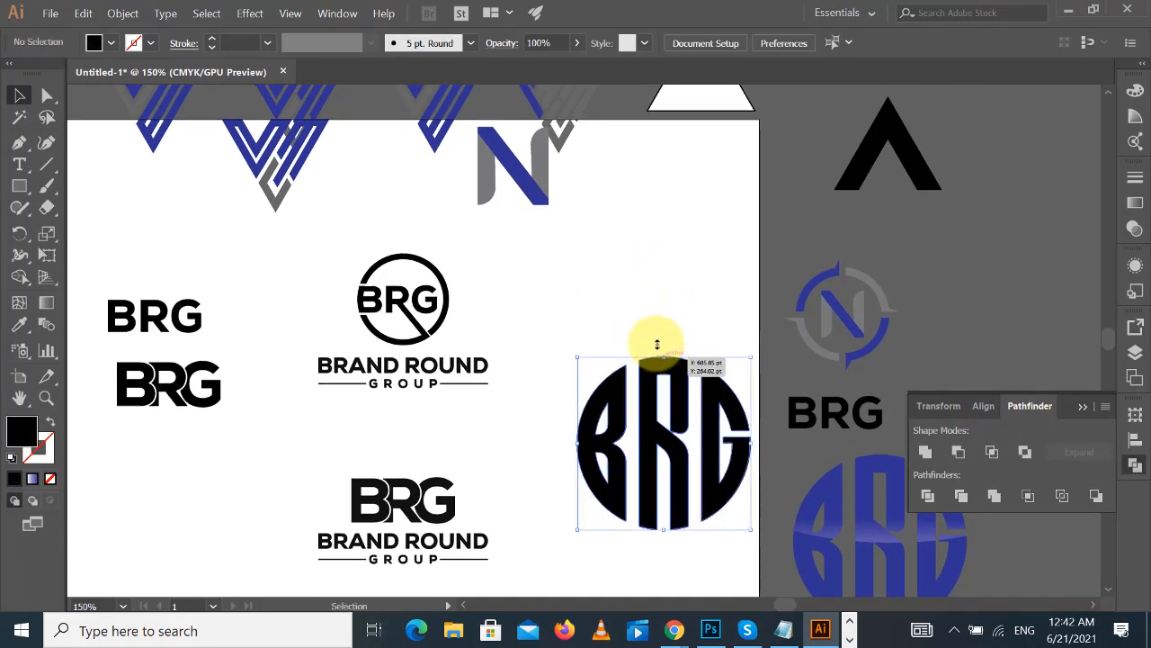
left_click(650, 234)
scroll(673, 219, "down", 2)
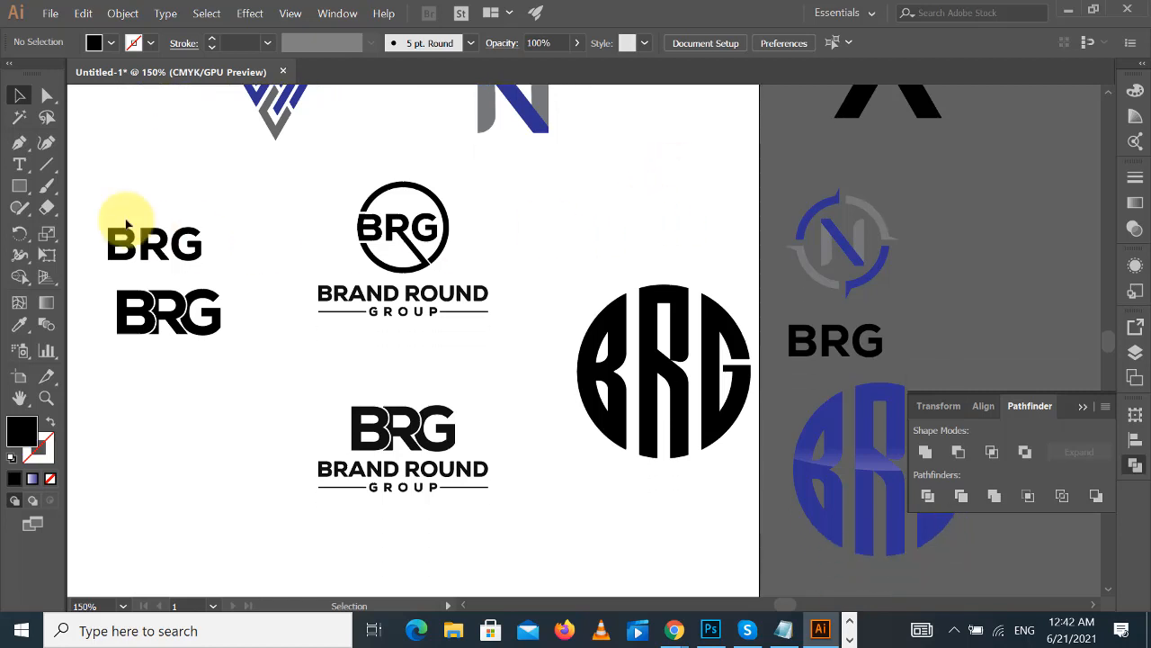
- Create a black six-sided polygon with a radius of 59.6471 pt beside the circular Brand Round Group logo
left_click(19, 186)
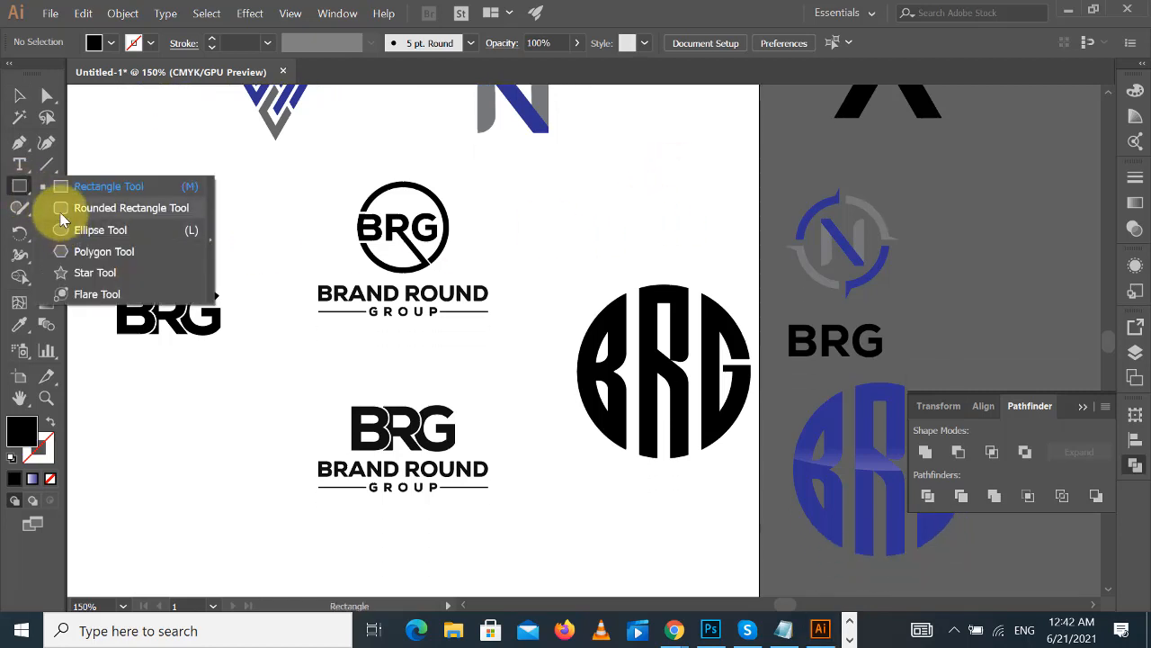
left_click(60, 252)
left_click_drag(546, 204, 566, 240)
key("ctrl+z")
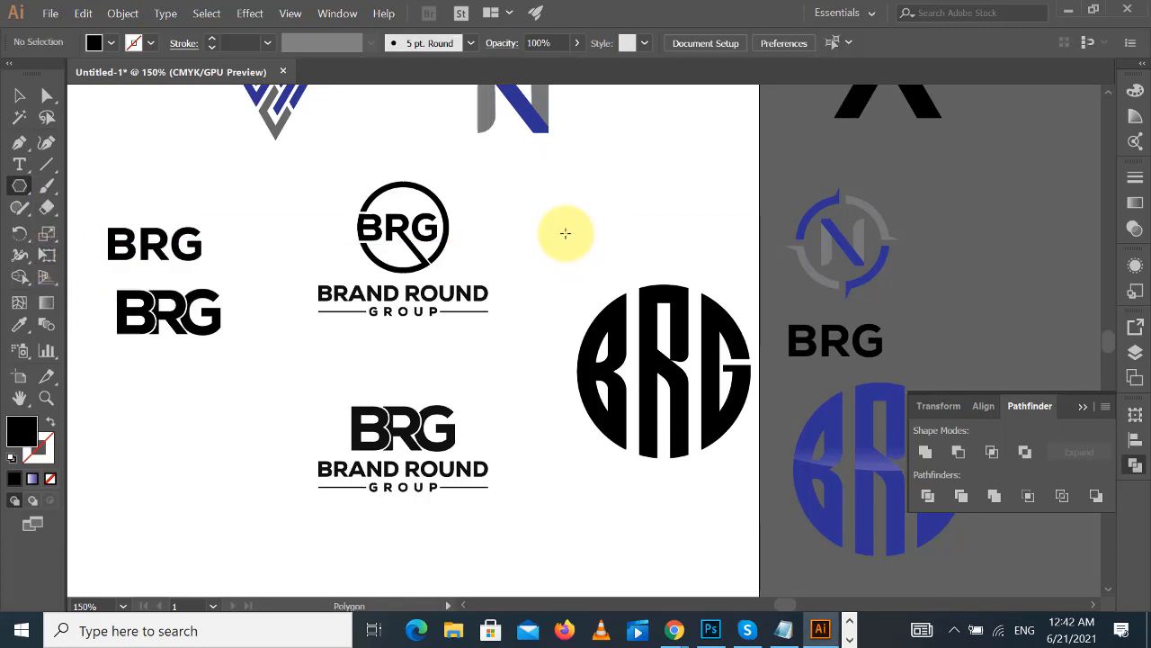
left_click(566, 232)
type("6")
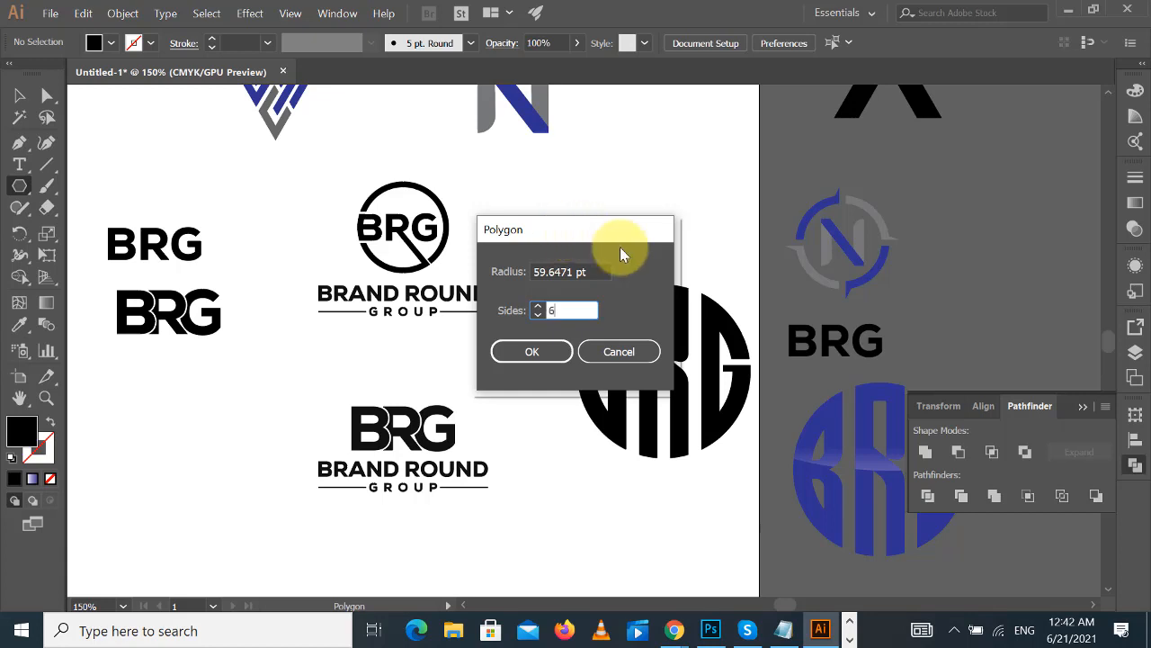
left_click(534, 351)
left_click(17, 96)
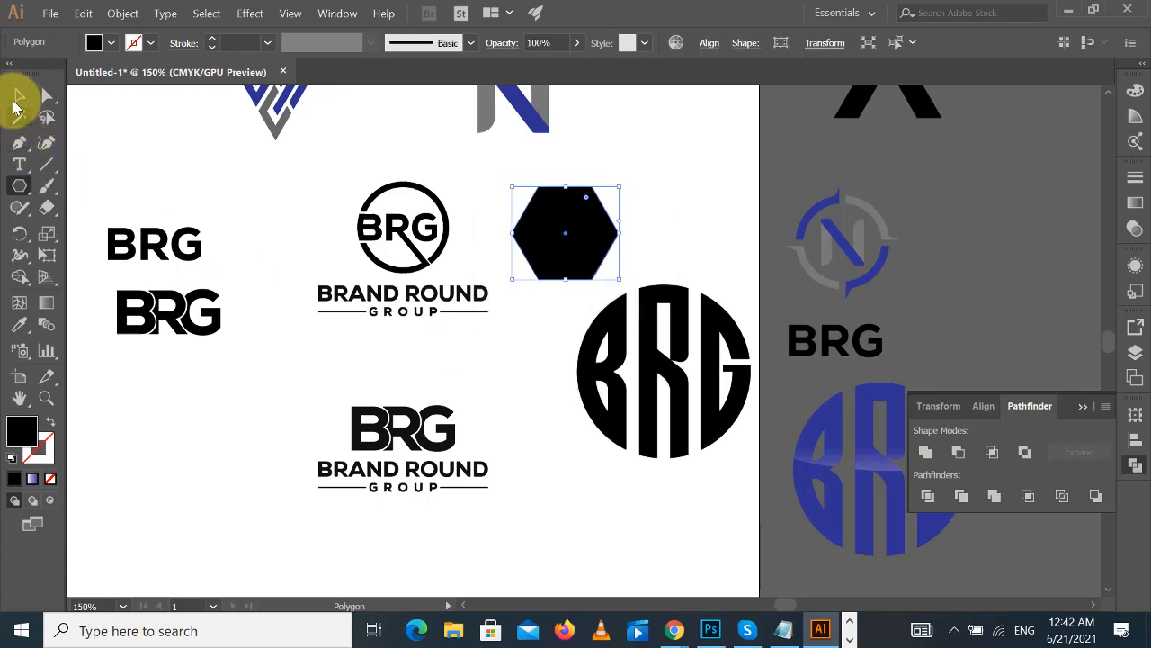
- Rotate the black hexagon so that one of its corners points straight up
left_click(659, 183)
left_click(578, 208)
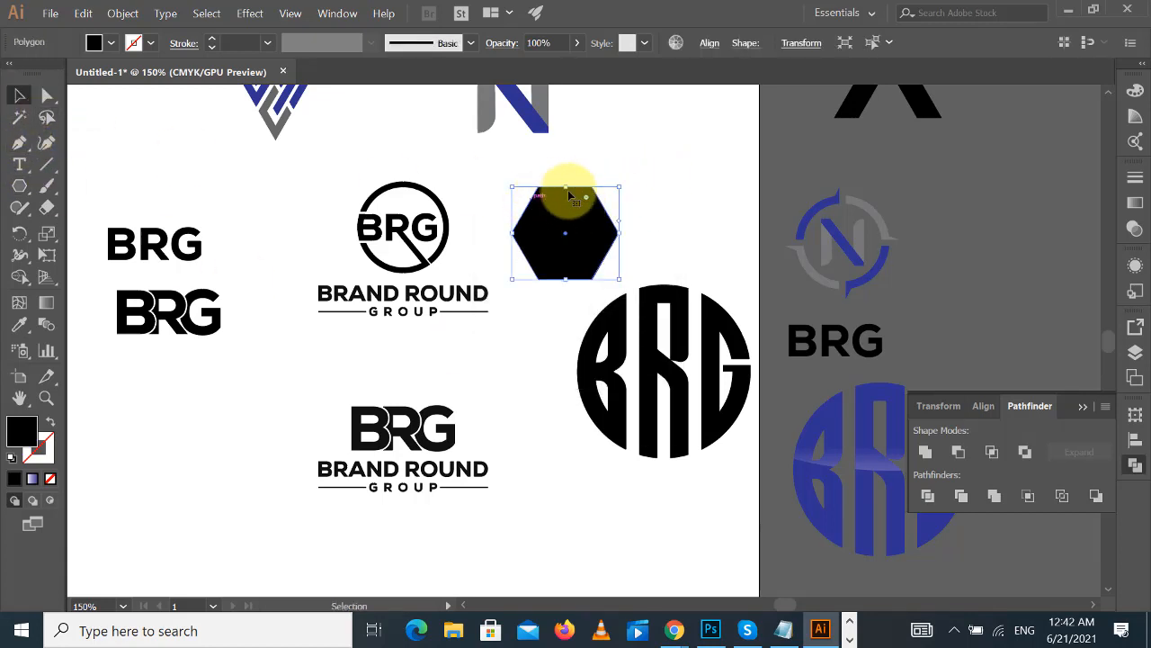
left_click(668, 188)
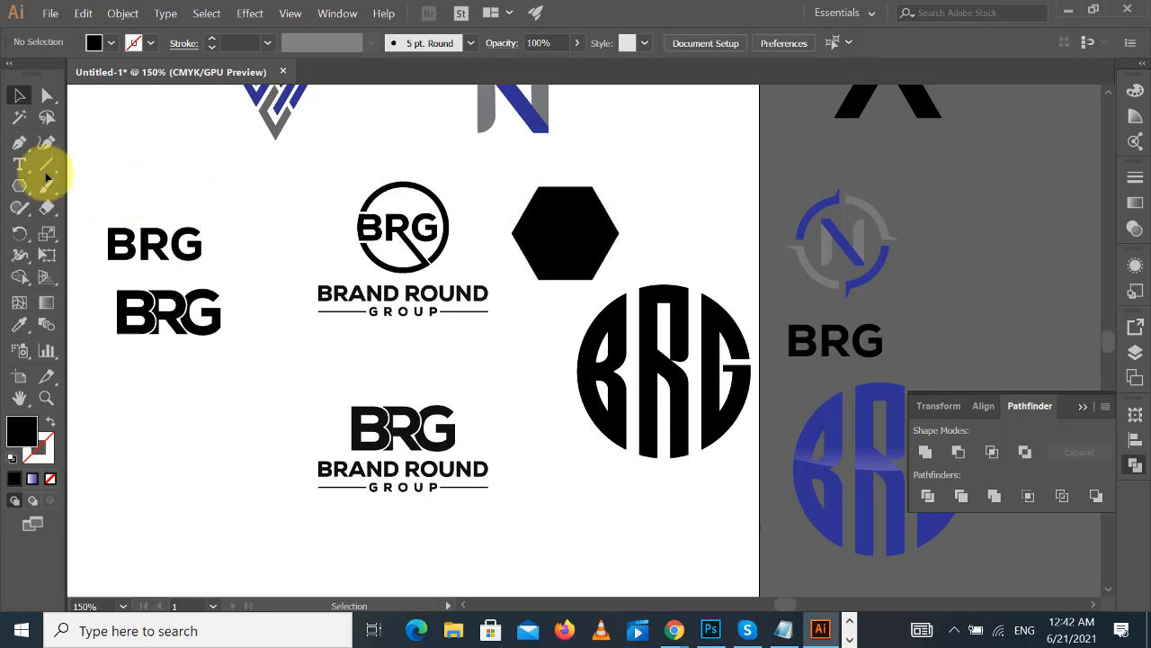
left_click(561, 204)
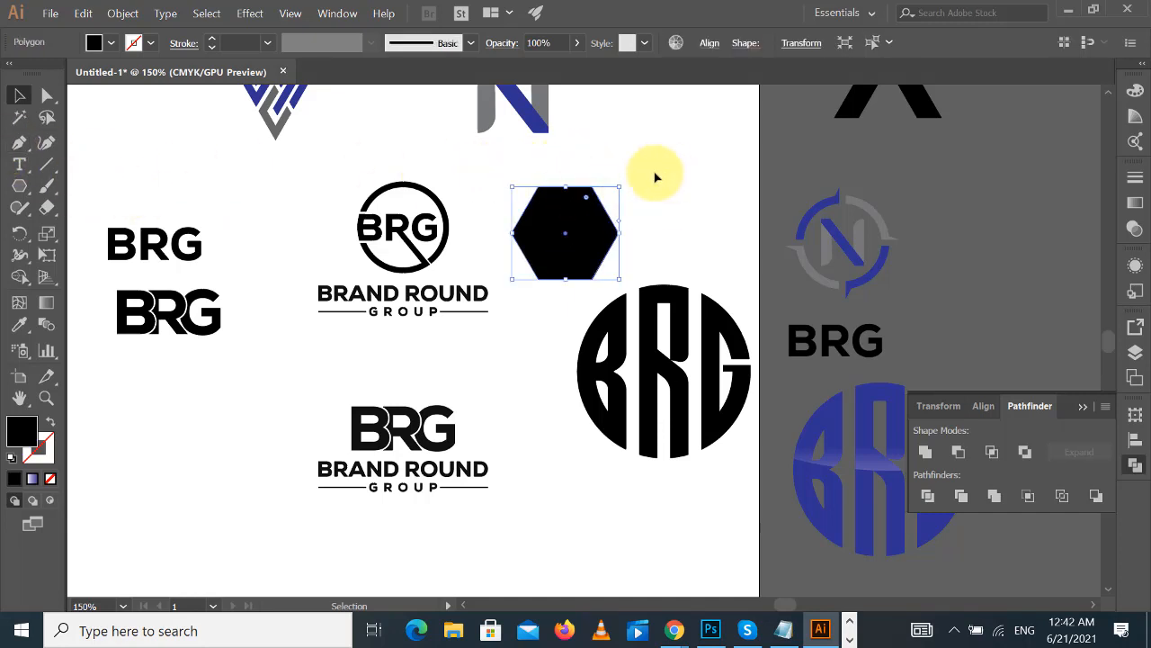
left_click_drag(622, 181, 660, 236)
left_click(660, 224)
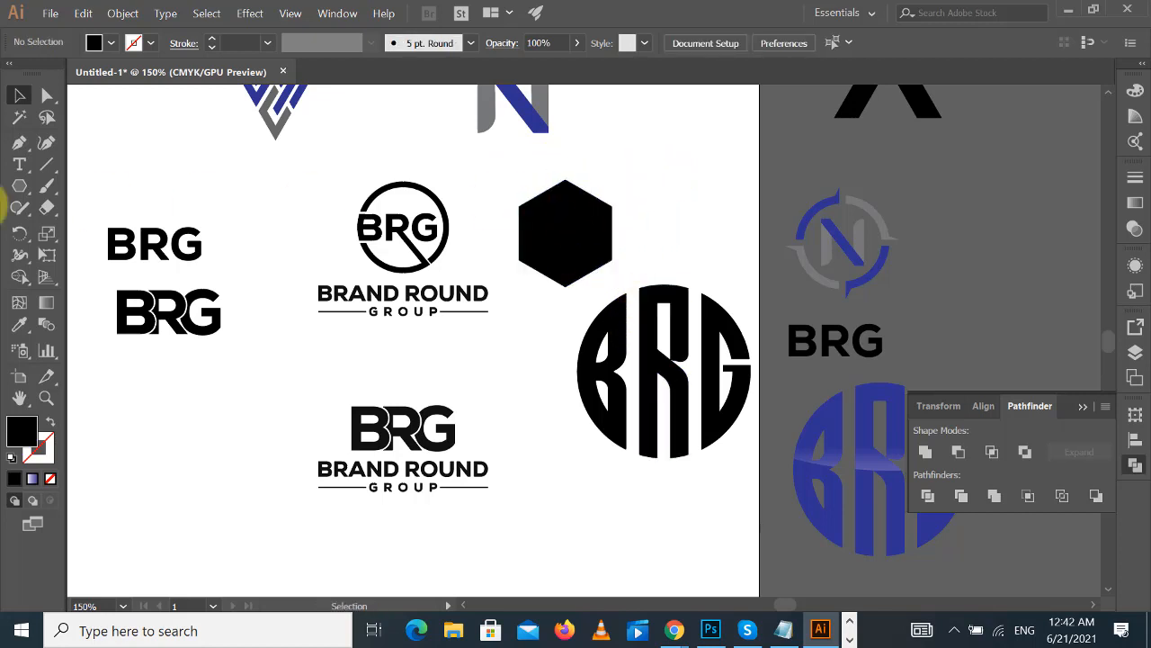
- Trace a closed Pen shape over the hexagon's upper and right cube faces, from its centre around the outer corners and back
left_click(18, 142)
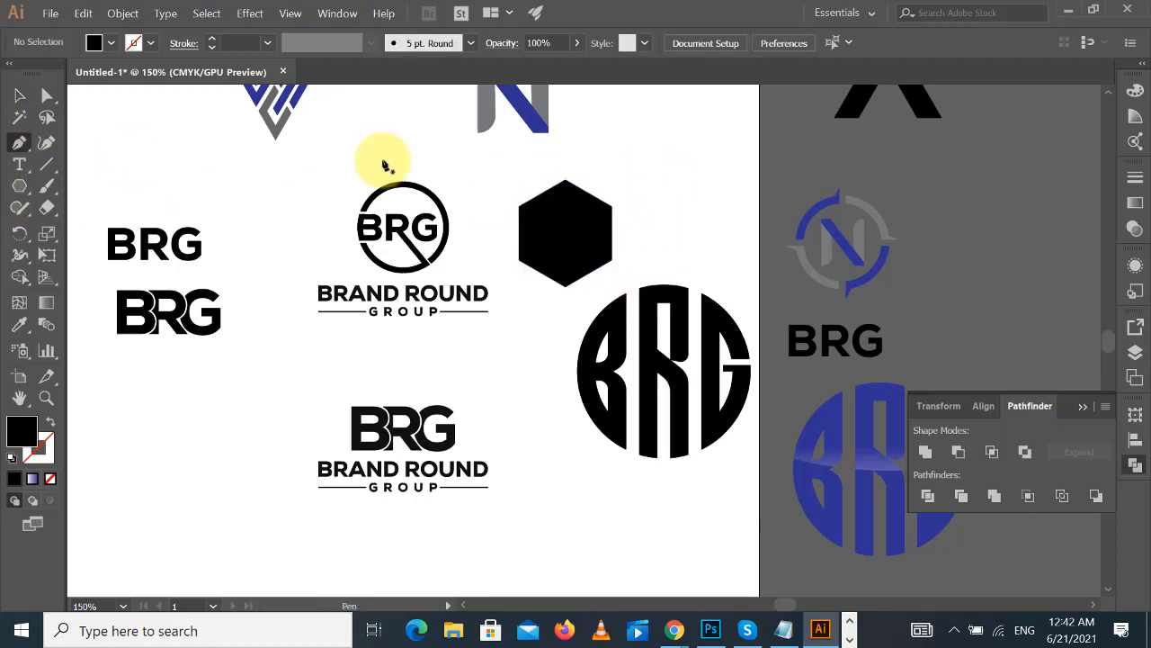
left_click(565, 233)
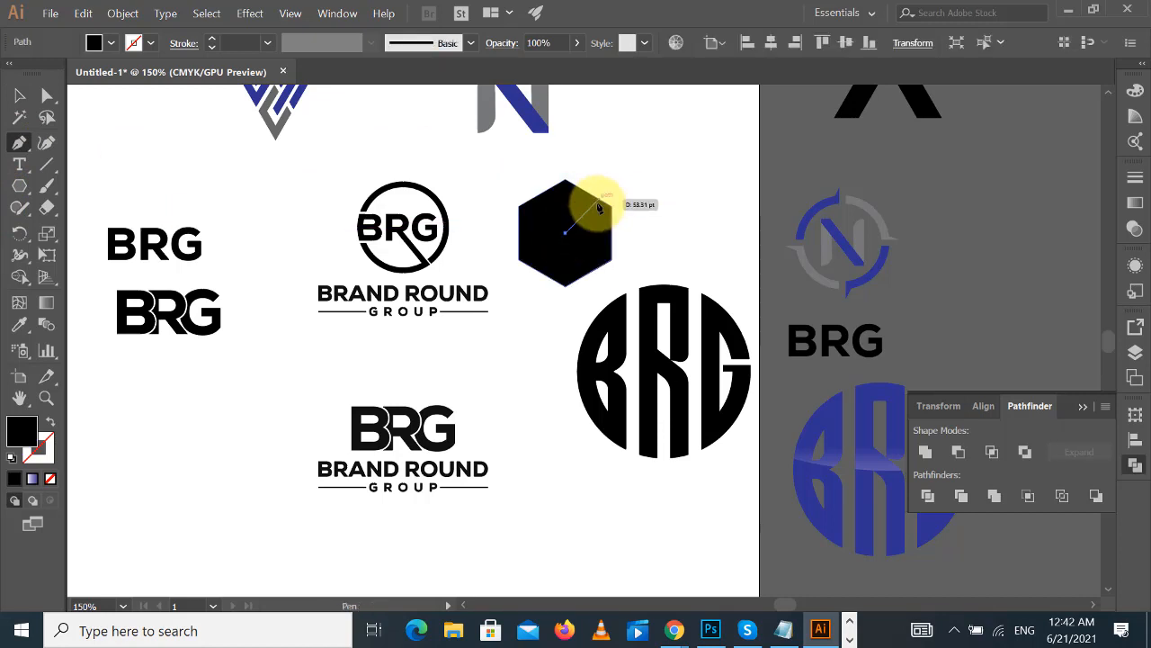
left_click(520, 207)
left_click(565, 181)
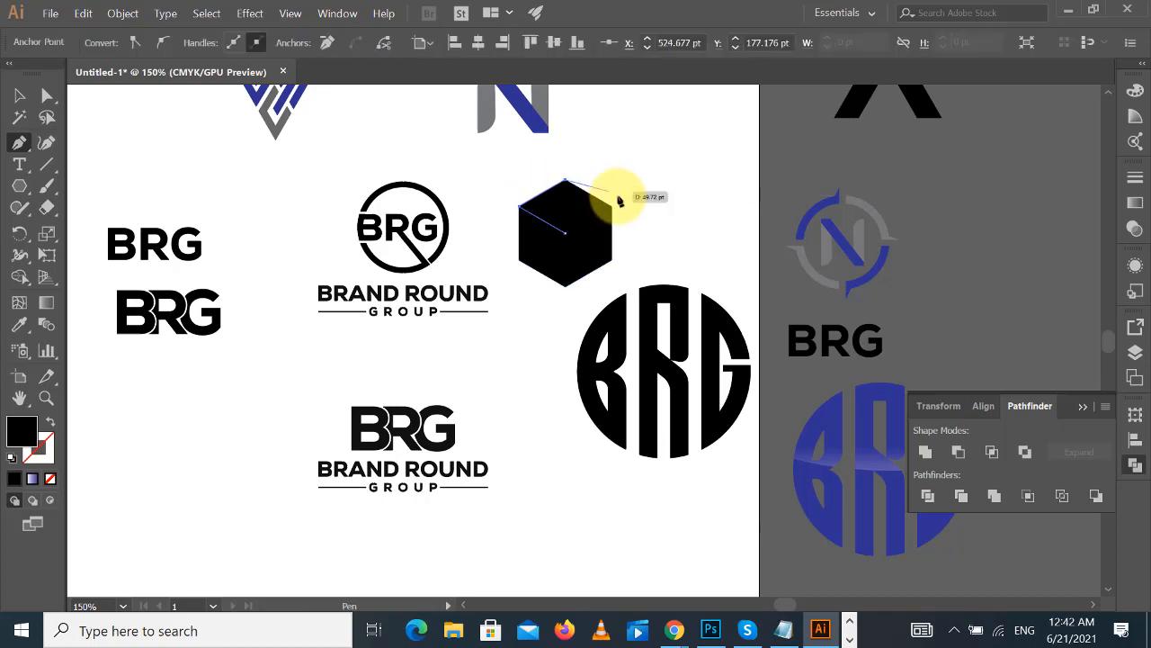
left_click(613, 208)
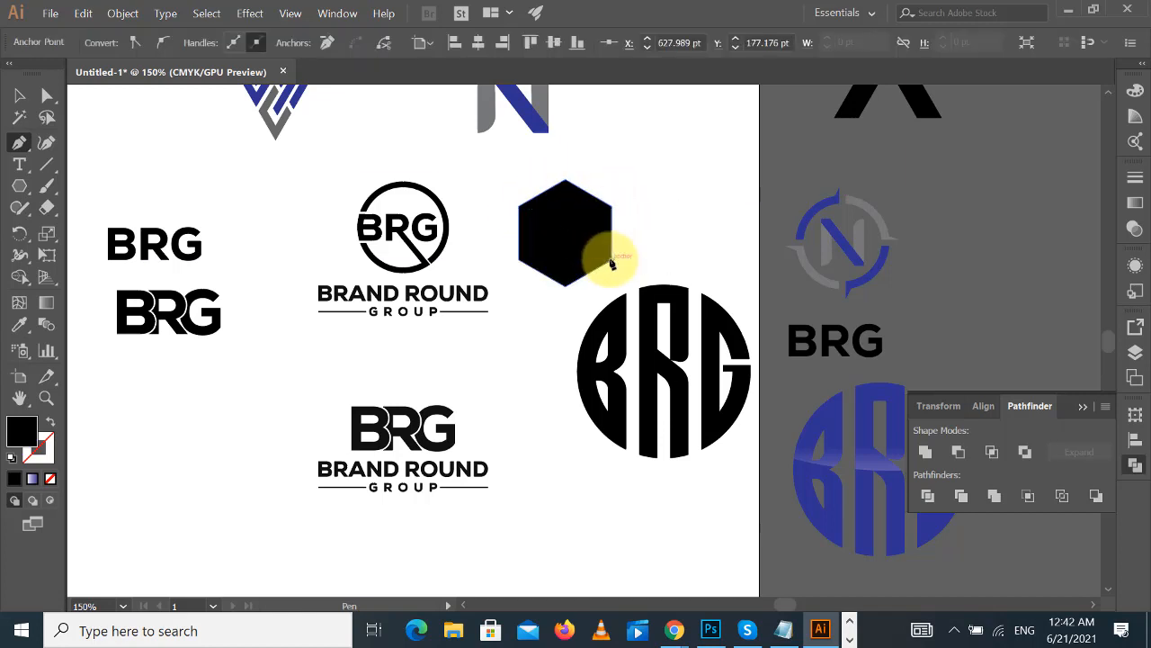
left_click(612, 261)
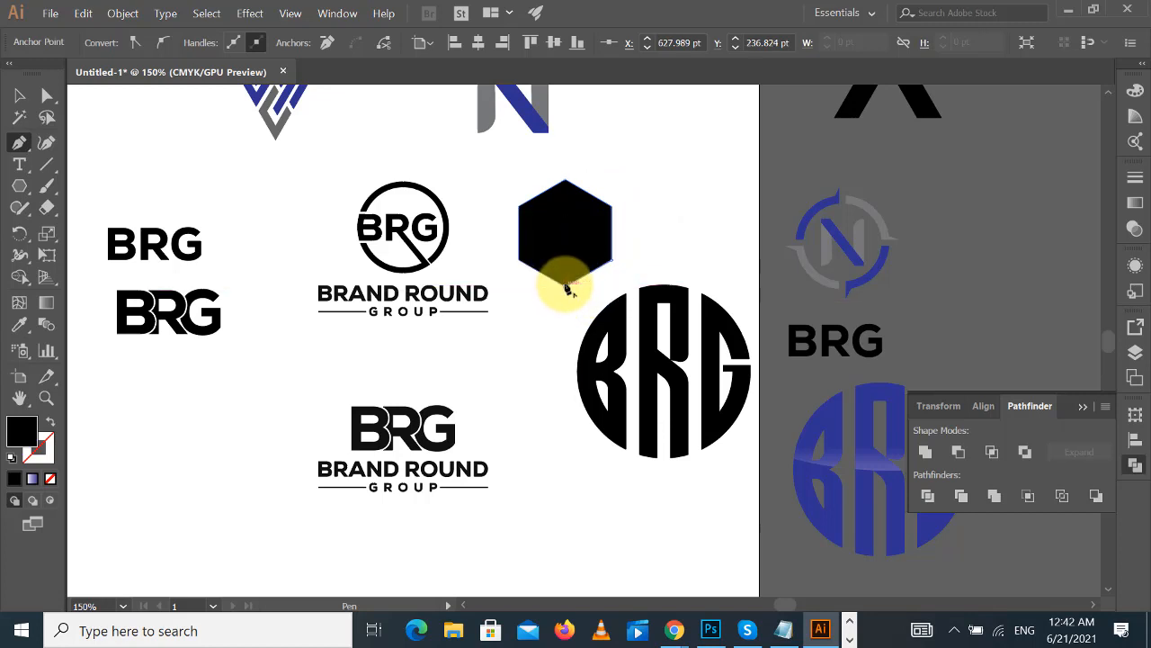
left_click(564, 286)
left_click(564, 235)
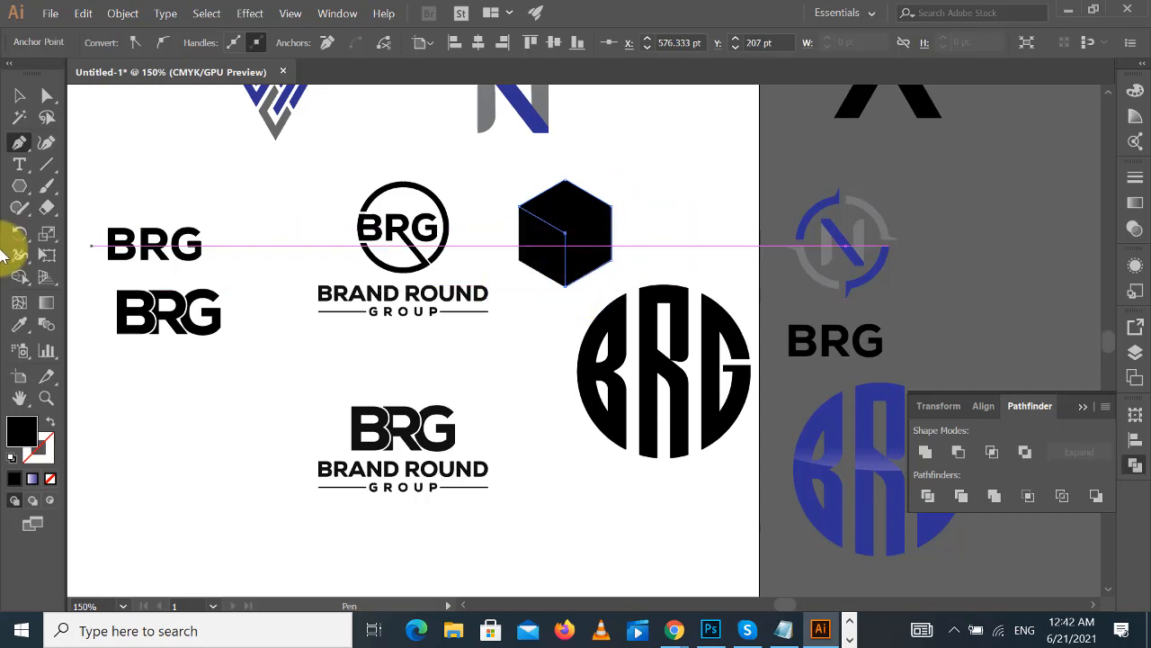
- Fill the traced shape with the blue sampled from the large circular BRG monogram beside the artboard
left_click(19, 323)
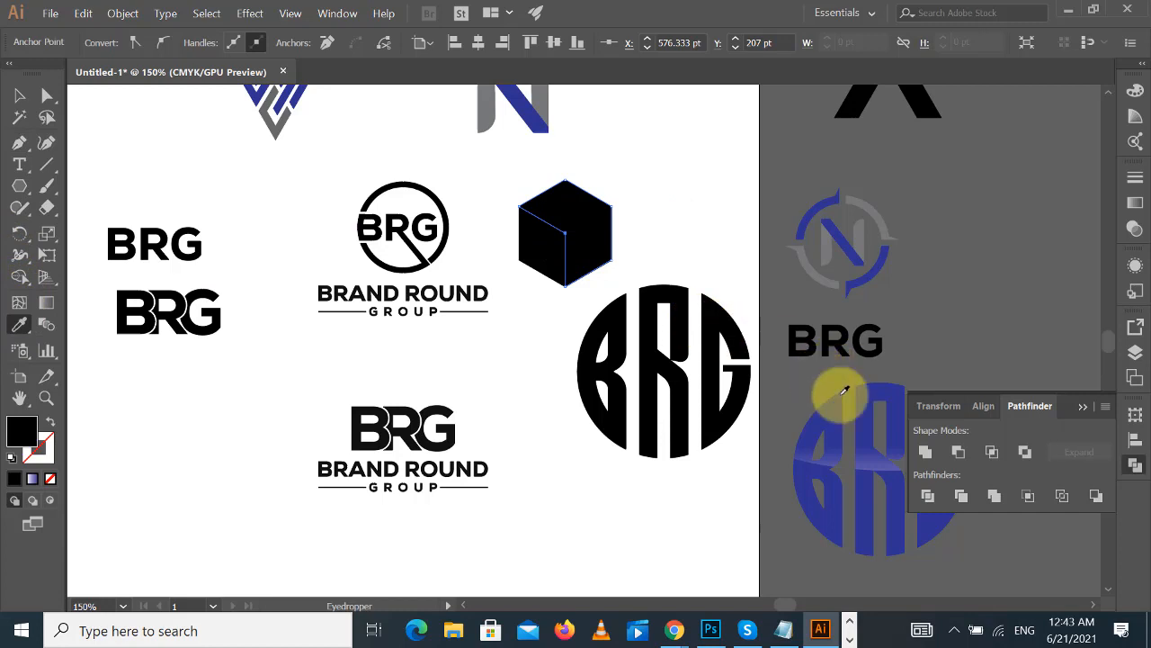
left_click(835, 513)
left_click(20, 96)
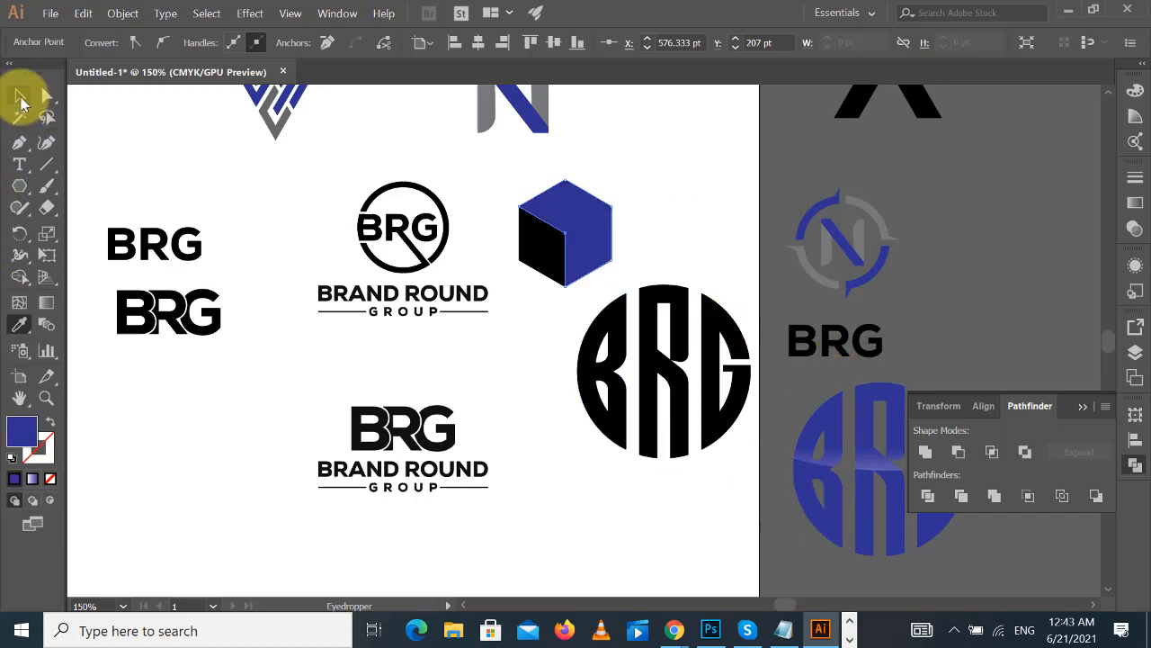
left_click(214, 115)
- Trace a closed Pen shape over the cube's left face and fill it with black sampled from the black circular BRG monogram
left_click(19, 143)
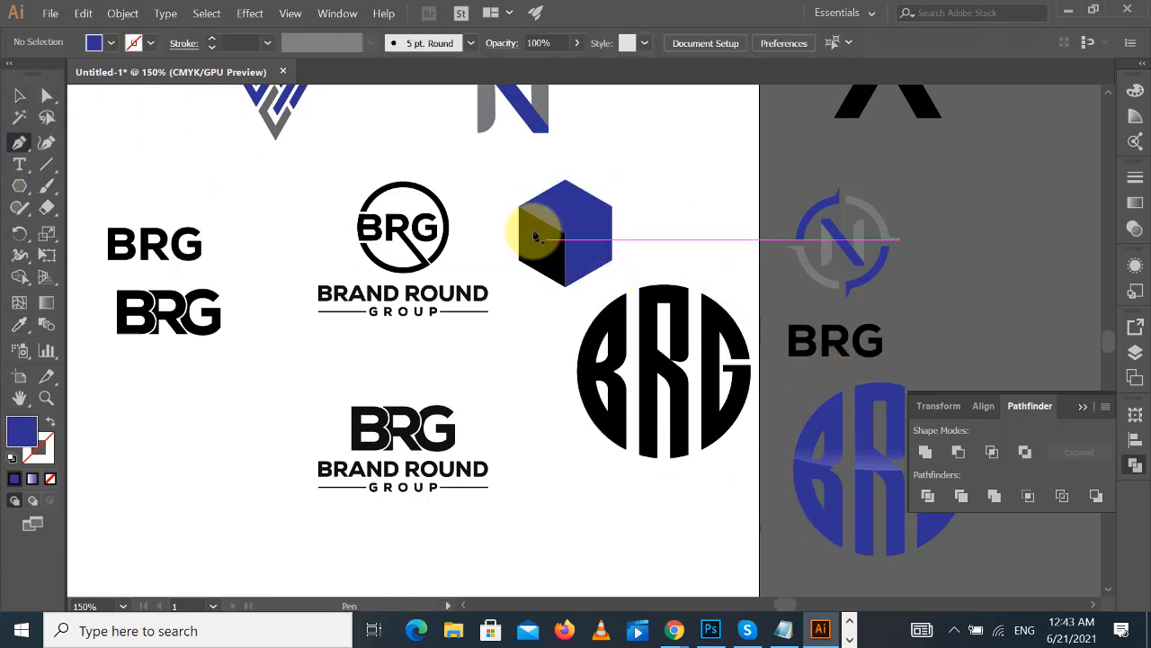
left_click(520, 208)
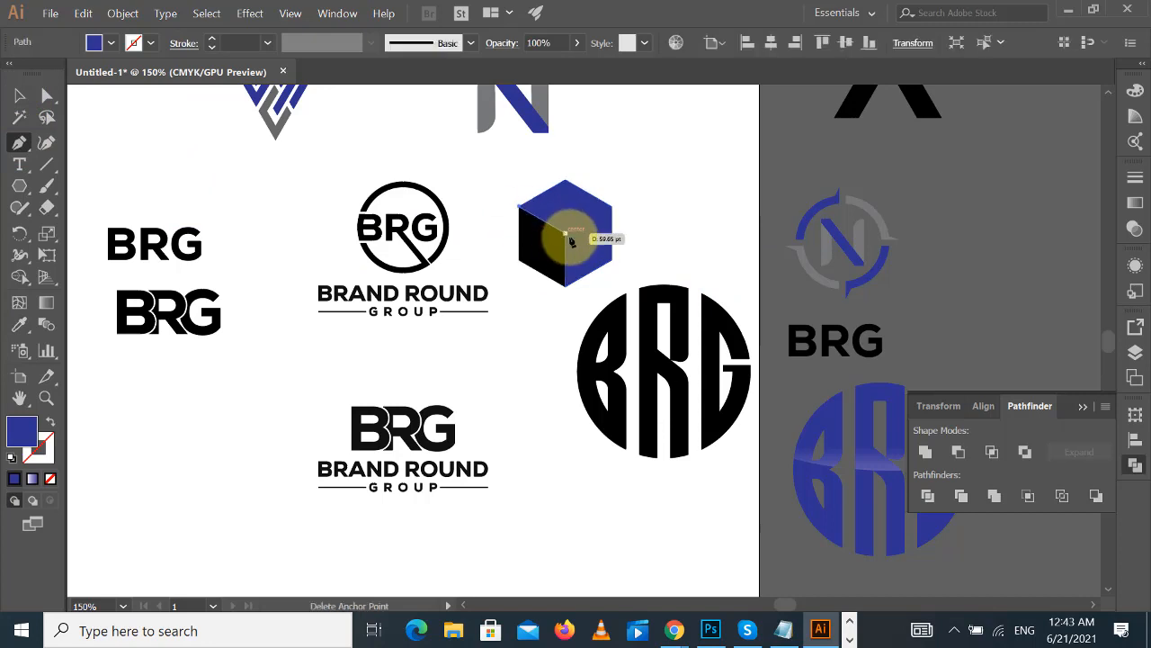
left_click(566, 236)
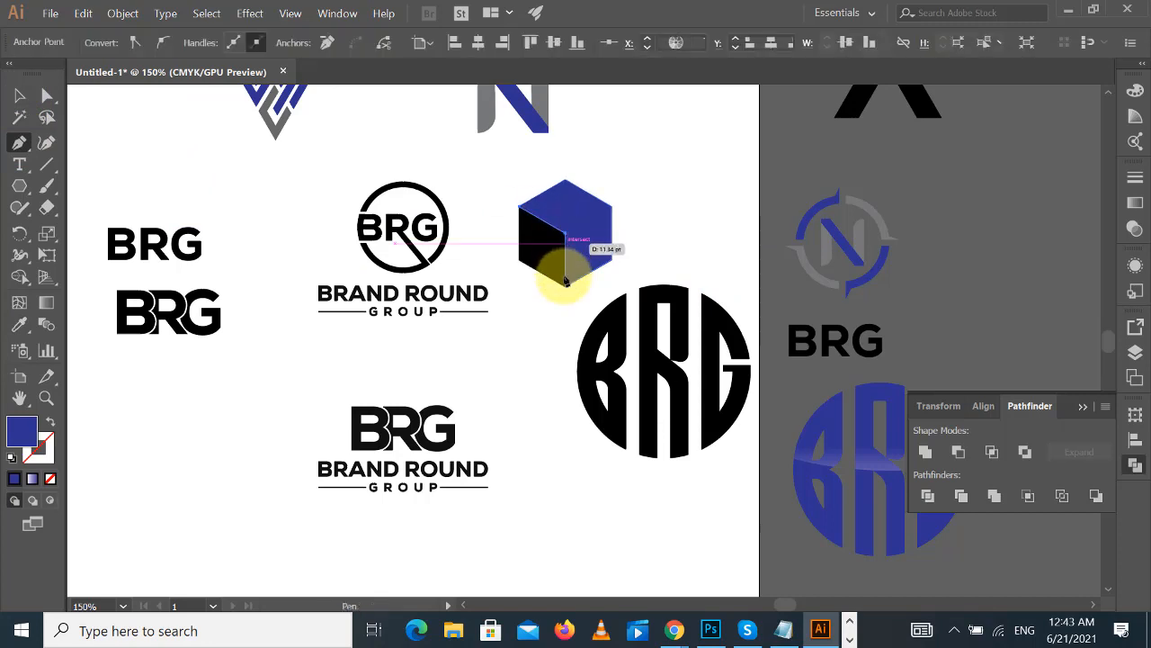
left_click(565, 287)
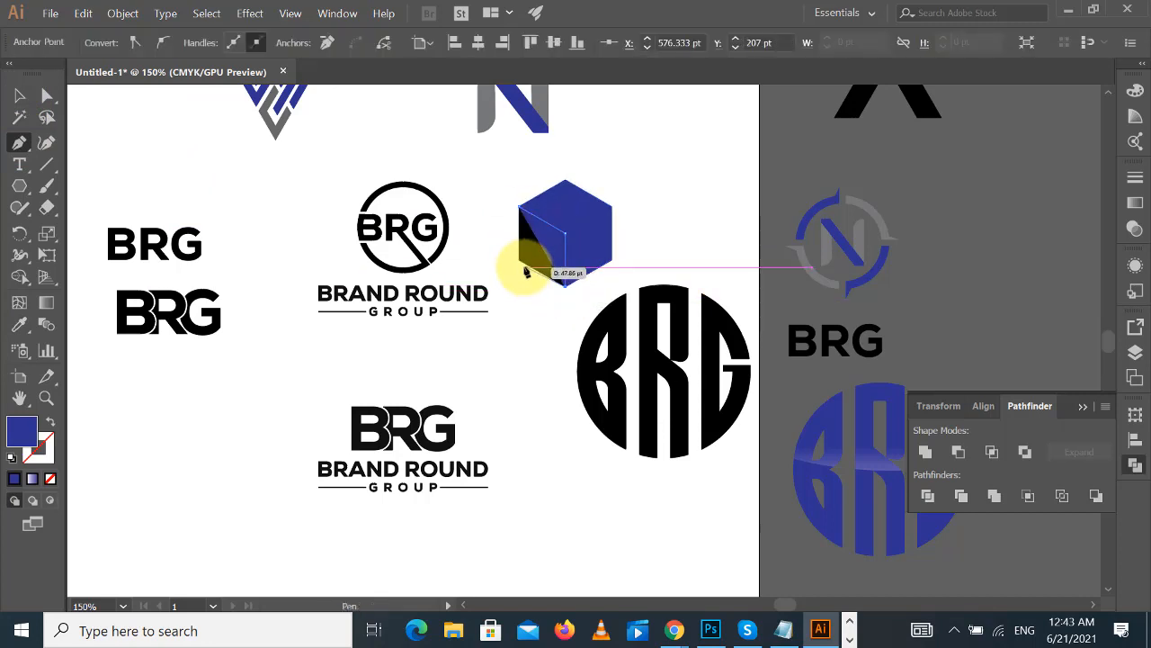
left_click(519, 209)
left_click(19, 322)
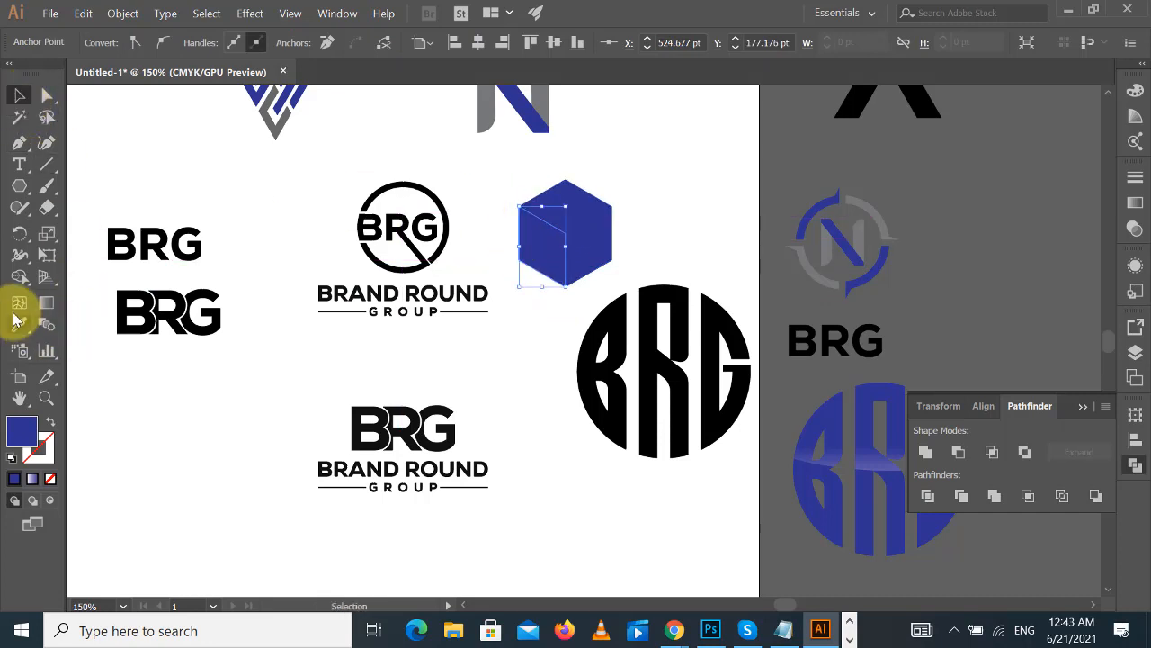
left_click(656, 322)
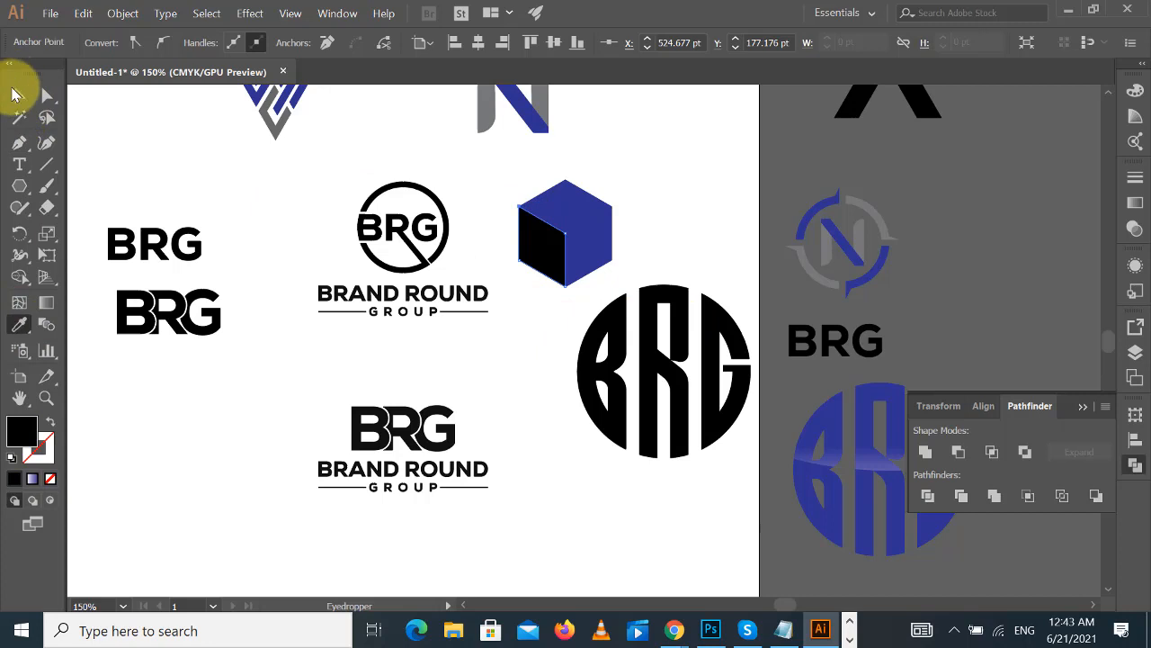
left_click(15, 94)
left_click_drag(604, 226, 702, 193)
key("ctrl+z")
left_click(696, 185)
- Separate the two cube faces from the underlying black hexagon, placing the hexagon at the upper left of the circular Brand Round Group logo
left_click(557, 247)
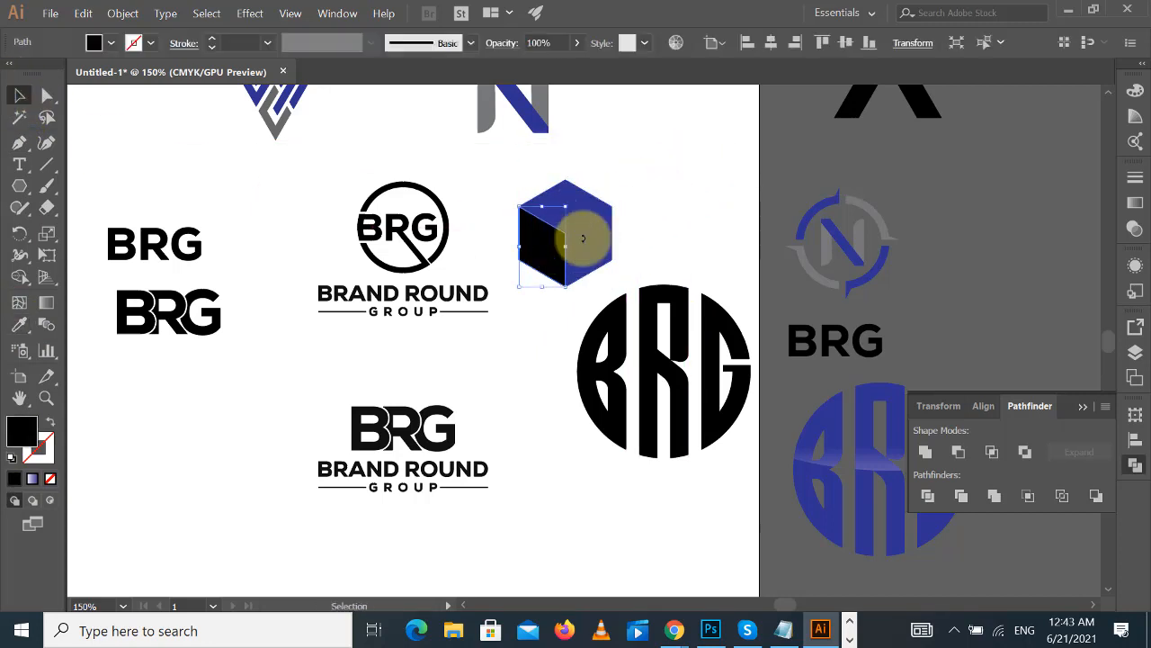
left_click(587, 238, "shift")
left_click_drag(587, 239, 689, 193)
left_click_drag(547, 226, 324, 192)
left_click_drag(689, 185, 583, 221)
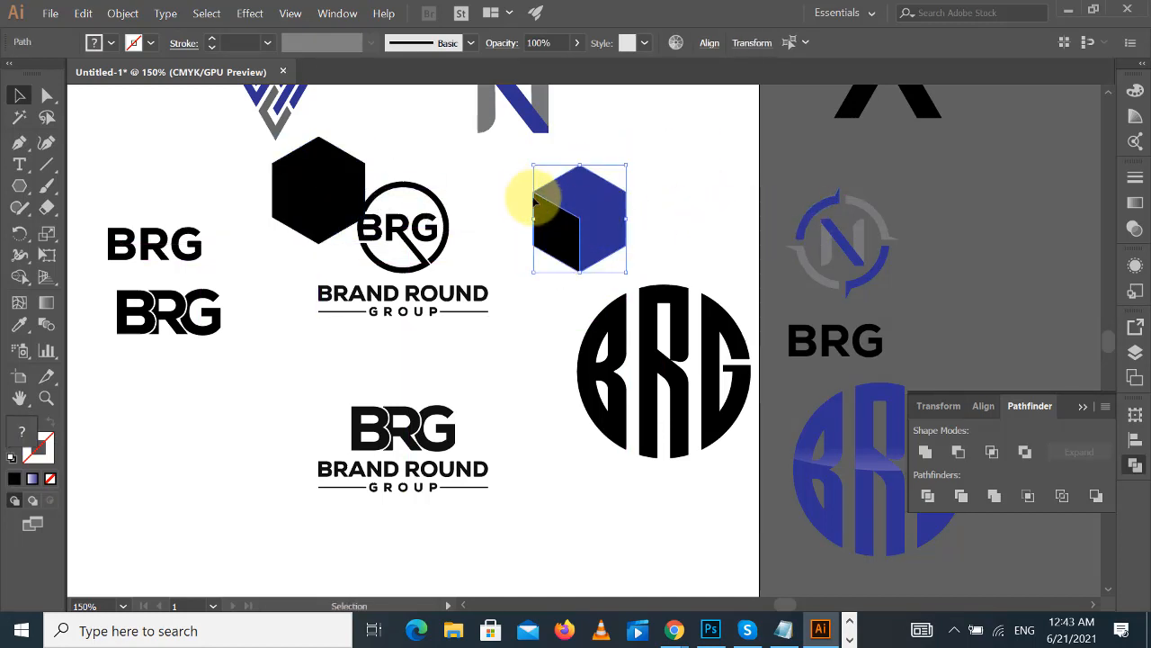
left_click(674, 216)
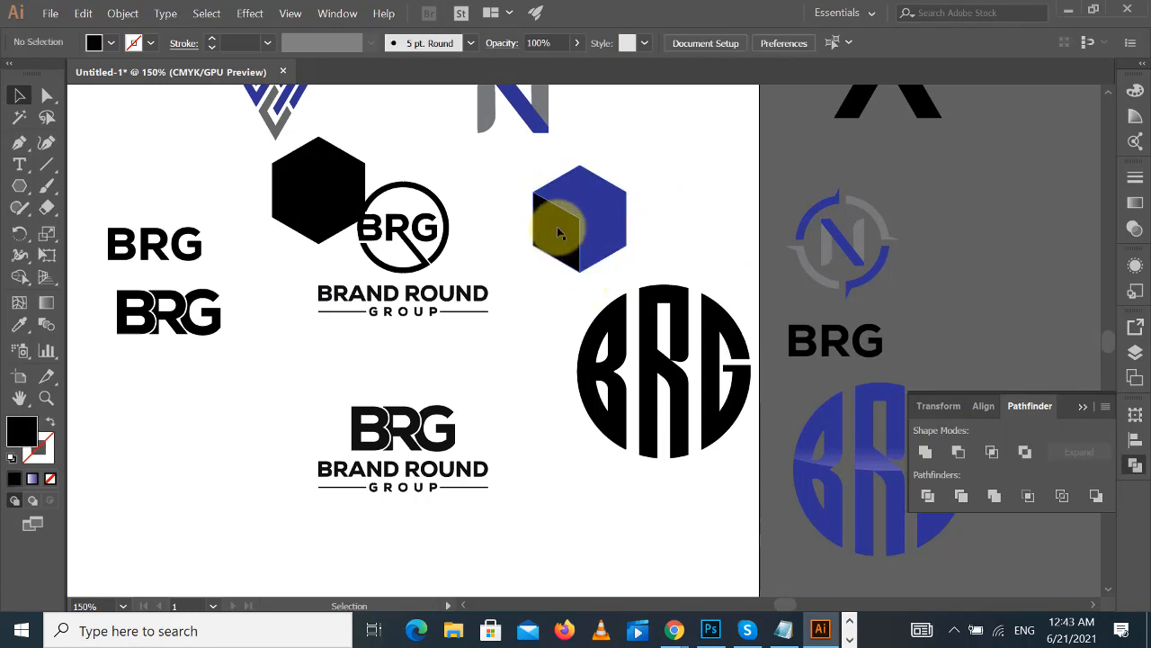
- Offset the paths of the black and blue cube faces by -3 pt with miter joins, previewing the result
left_click(594, 214)
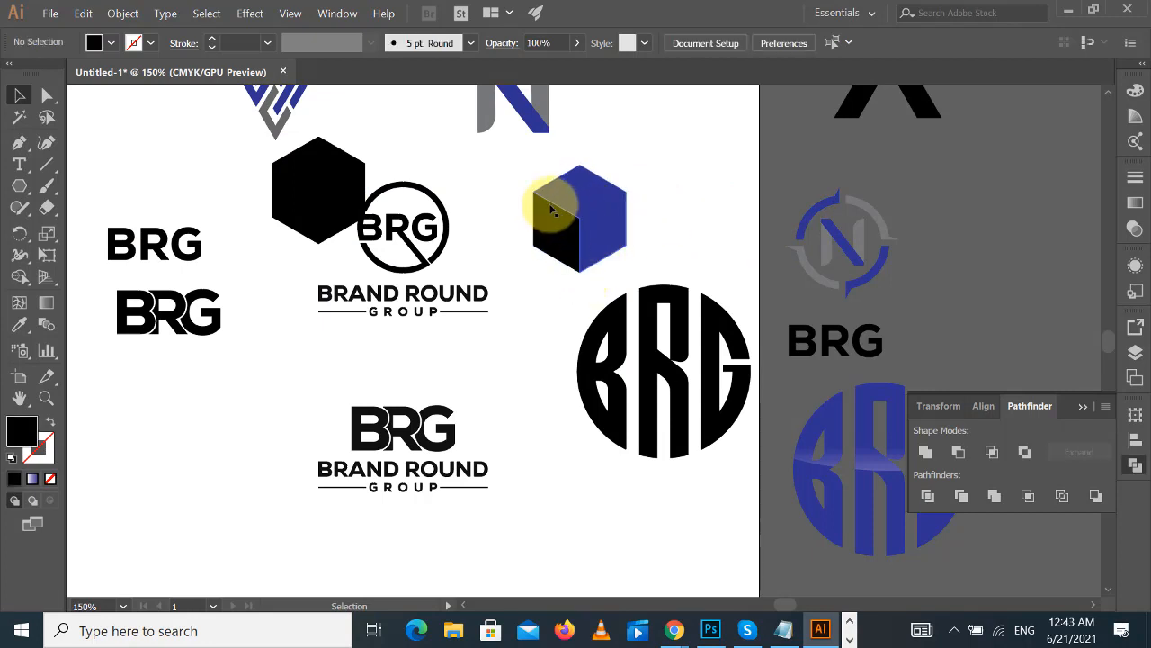
left_click(122, 13)
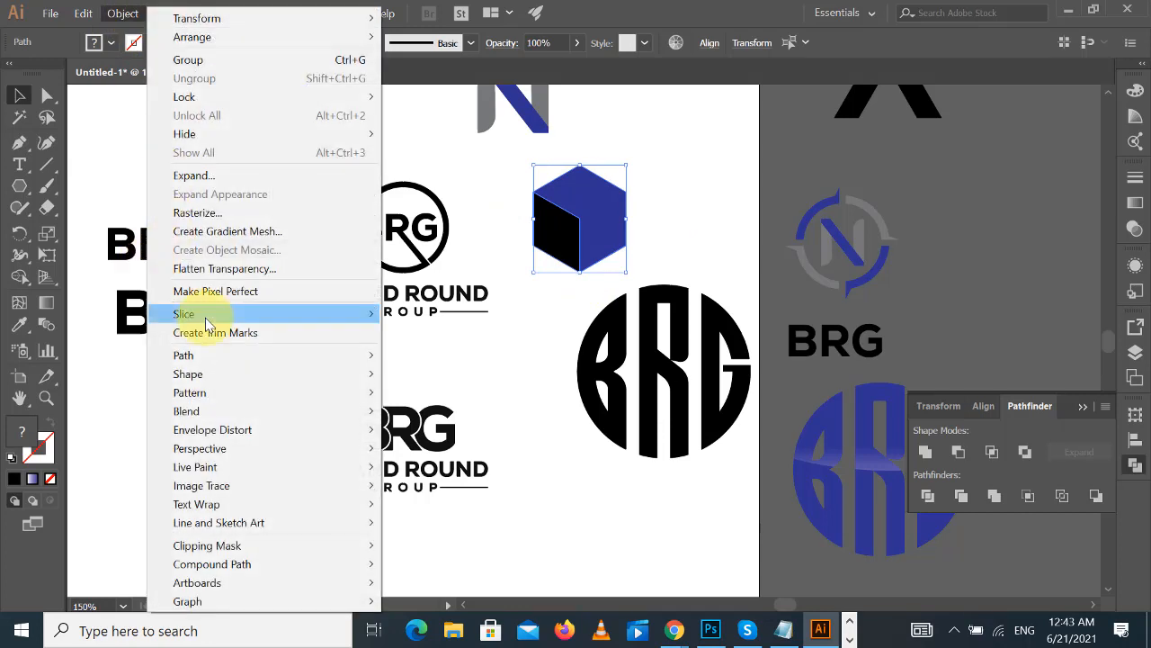
mouse_move(265, 369)
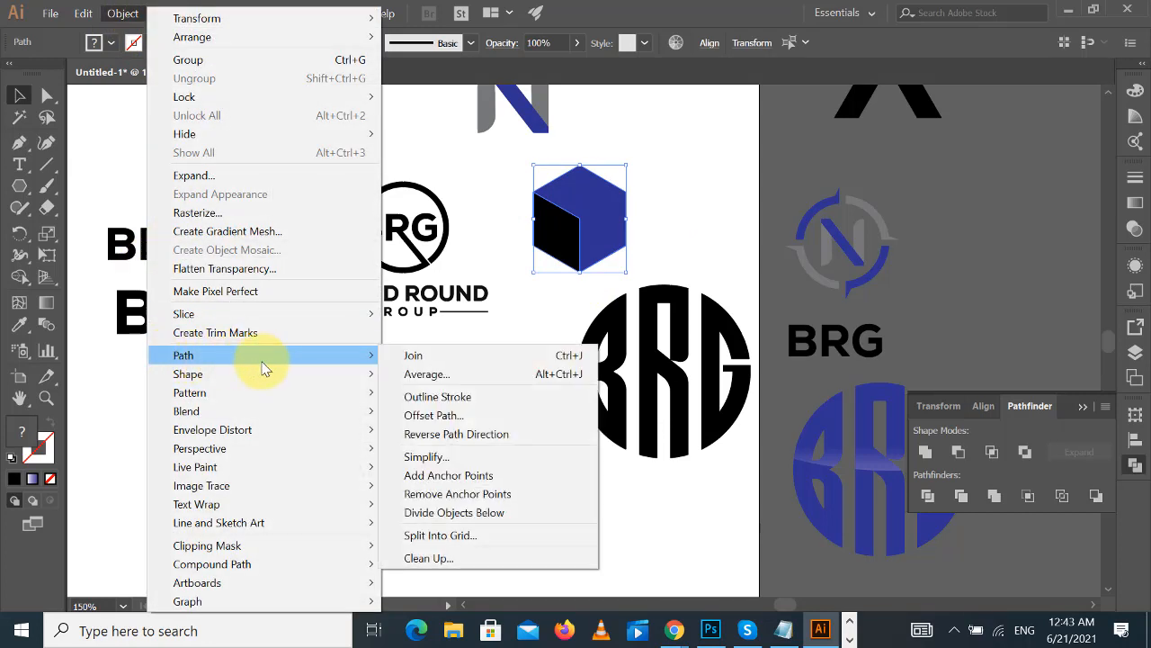
left_click(418, 417)
left_click(842, 360)
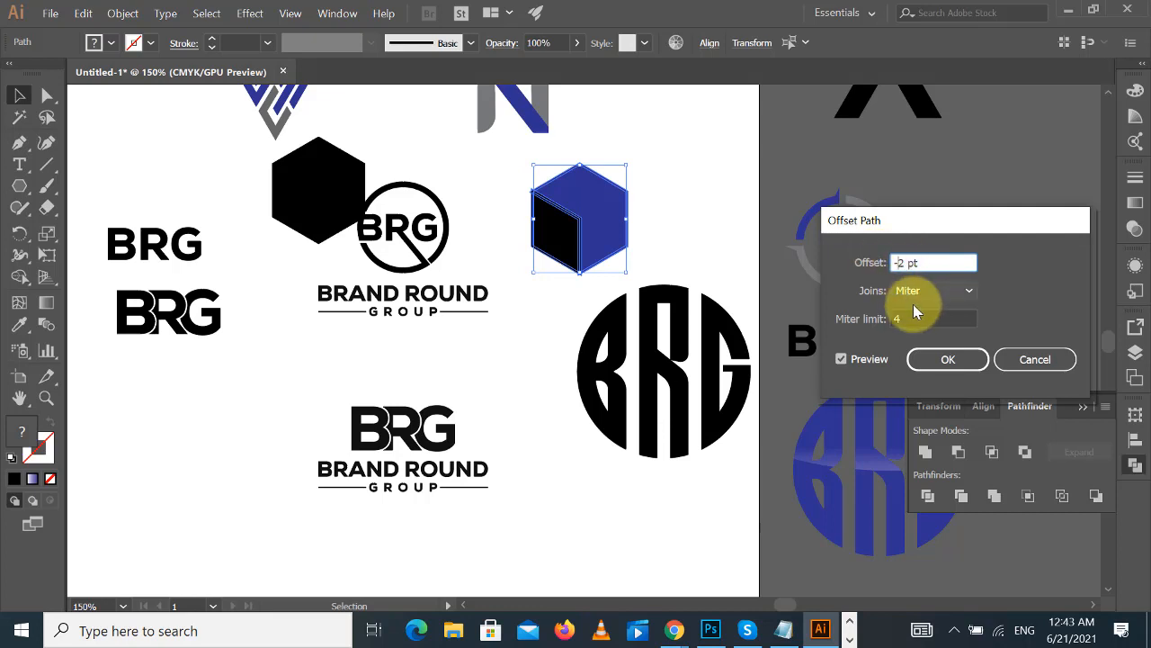
key("Tab")
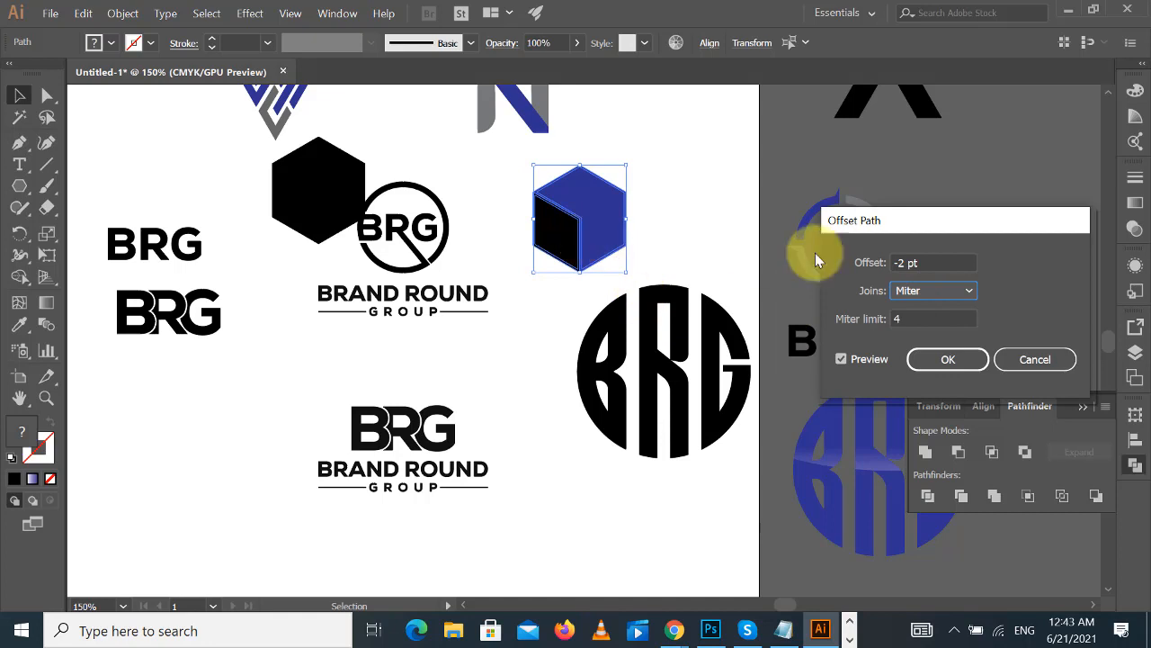
left_click(902, 262)
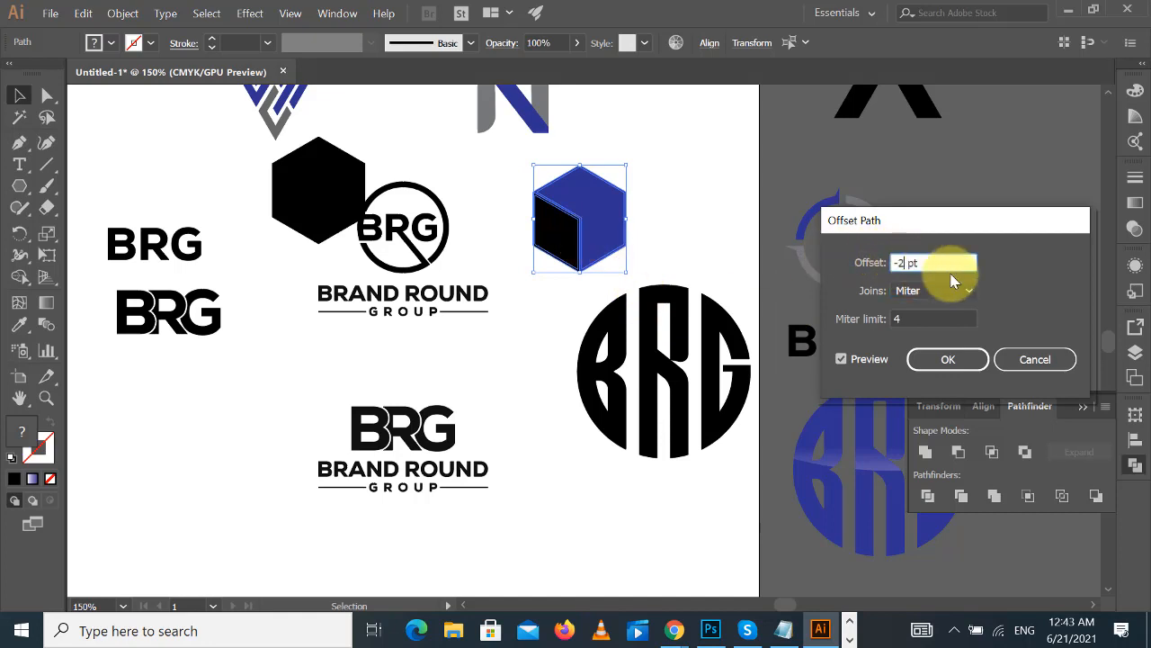
type("3")
key("Tab")
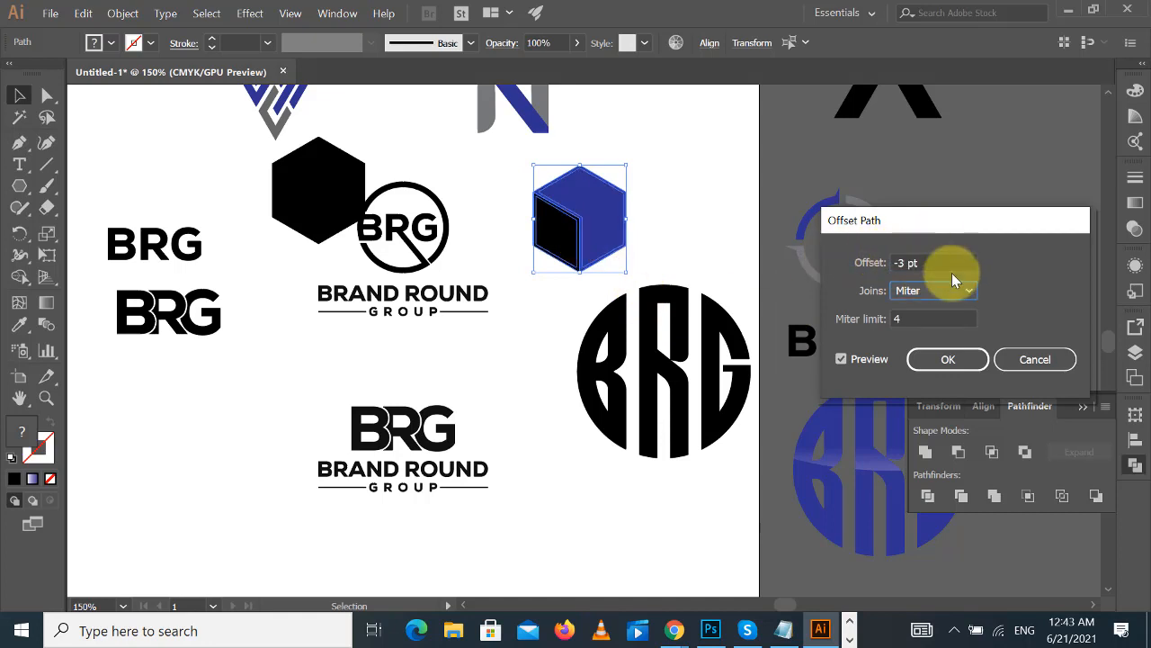
left_click(910, 359)
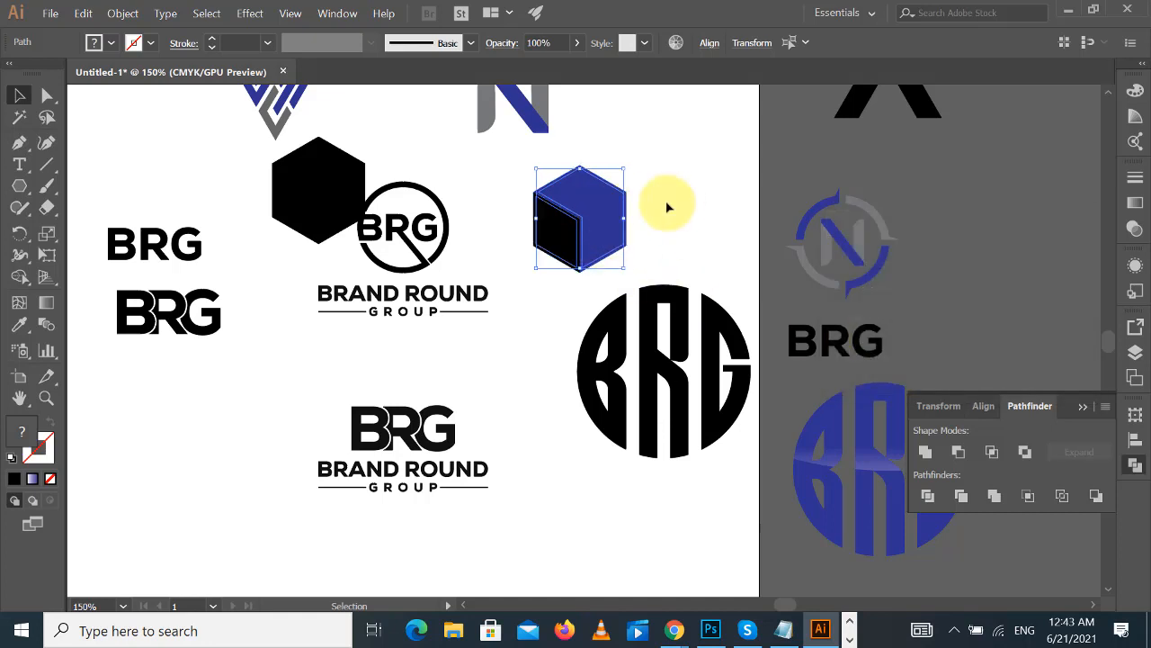
- Move the inset cube faces clear of the originals, and place the original faces as a group outside the artboard
left_click_drag(575, 224, 698, 177)
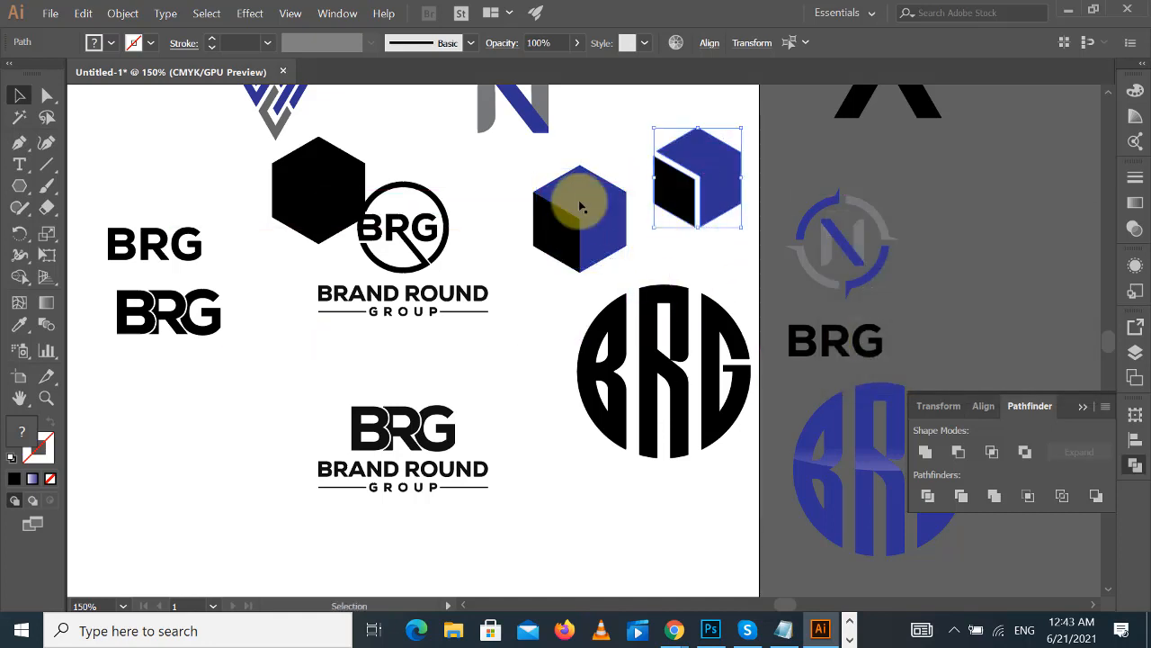
left_click(596, 223)
key("ctrl+g")
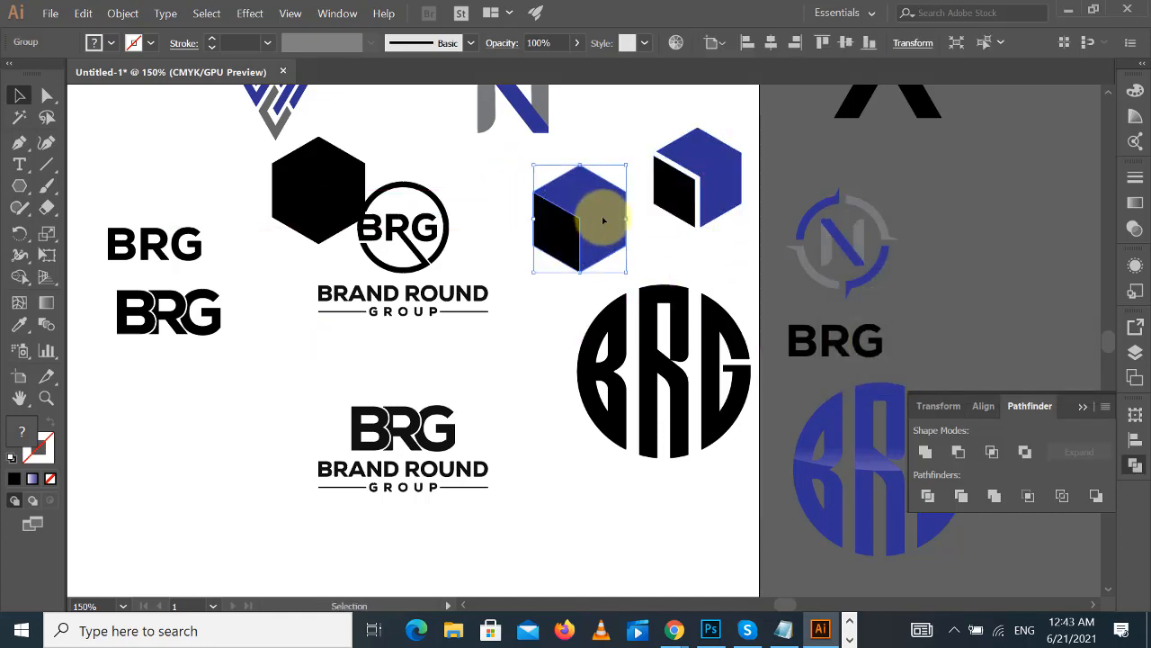
left_click_drag(602, 222, 989, 212)
left_click_drag(706, 197, 576, 223)
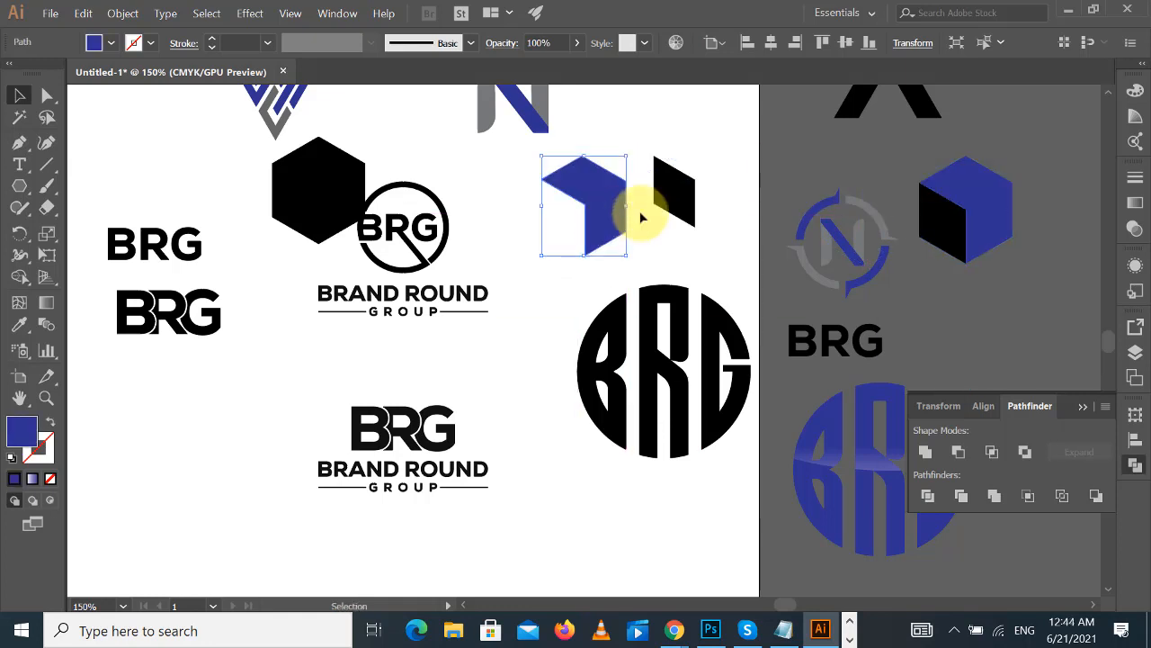
key("ctrl+z")
left_click_drag(616, 136, 716, 213)
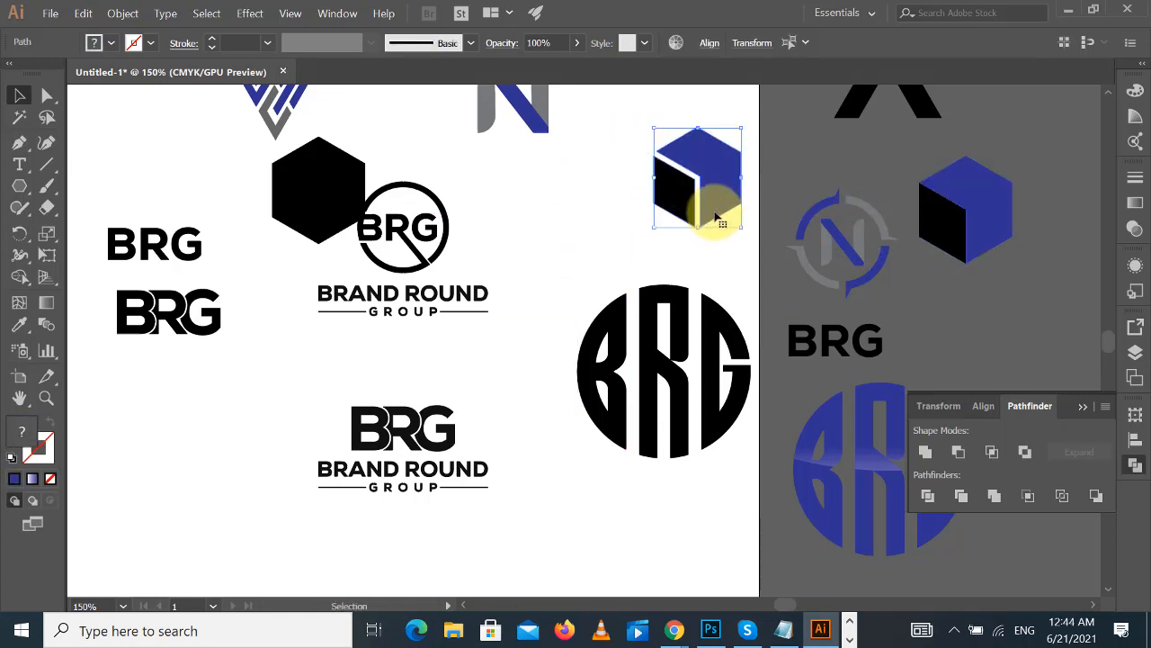
left_click(604, 219)
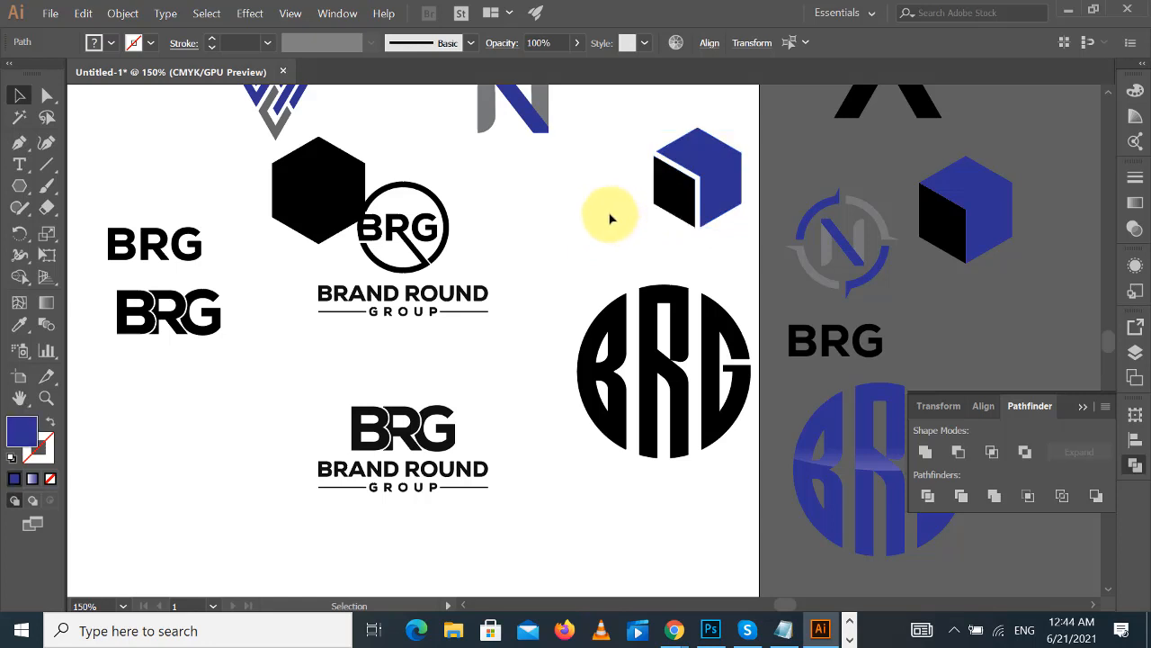
- Duplicate the gapped cube into the space below the overlapping BRG monogram and move the lower Brand Round Group logo further right
left_click_drag(596, 154, 736, 219)
left_click_drag(623, 255, 778, 209)
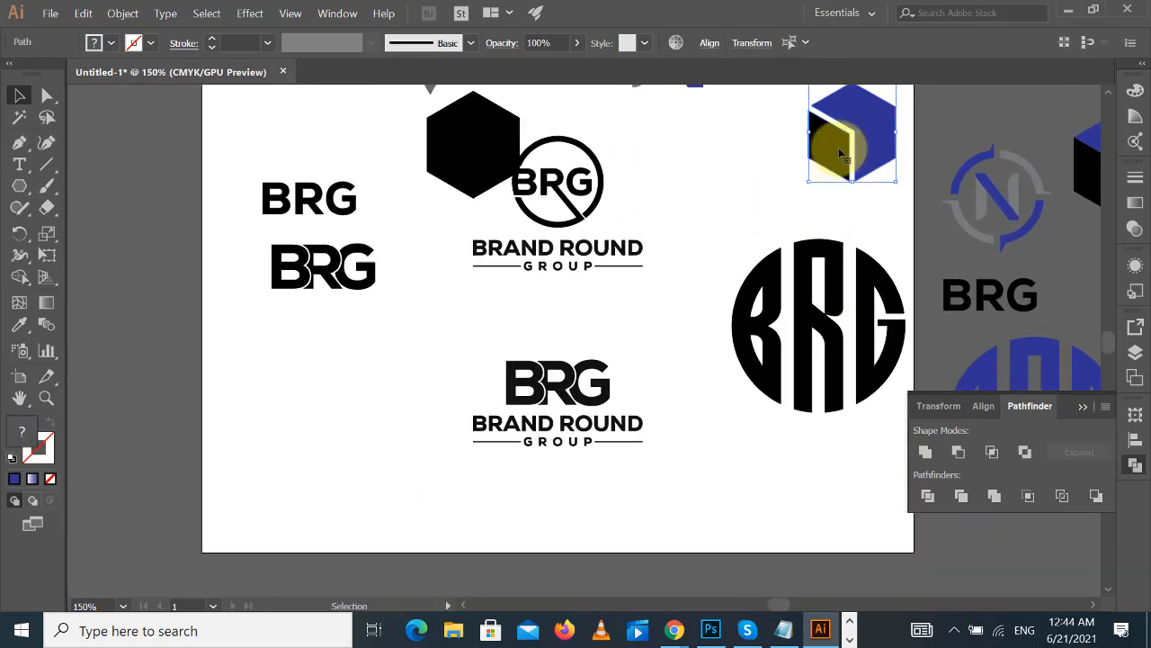
left_click_drag(838, 153, 376, 397)
left_click_drag(545, 368, 678, 430)
left_click_drag(495, 359, 624, 373)
left_click(501, 398)
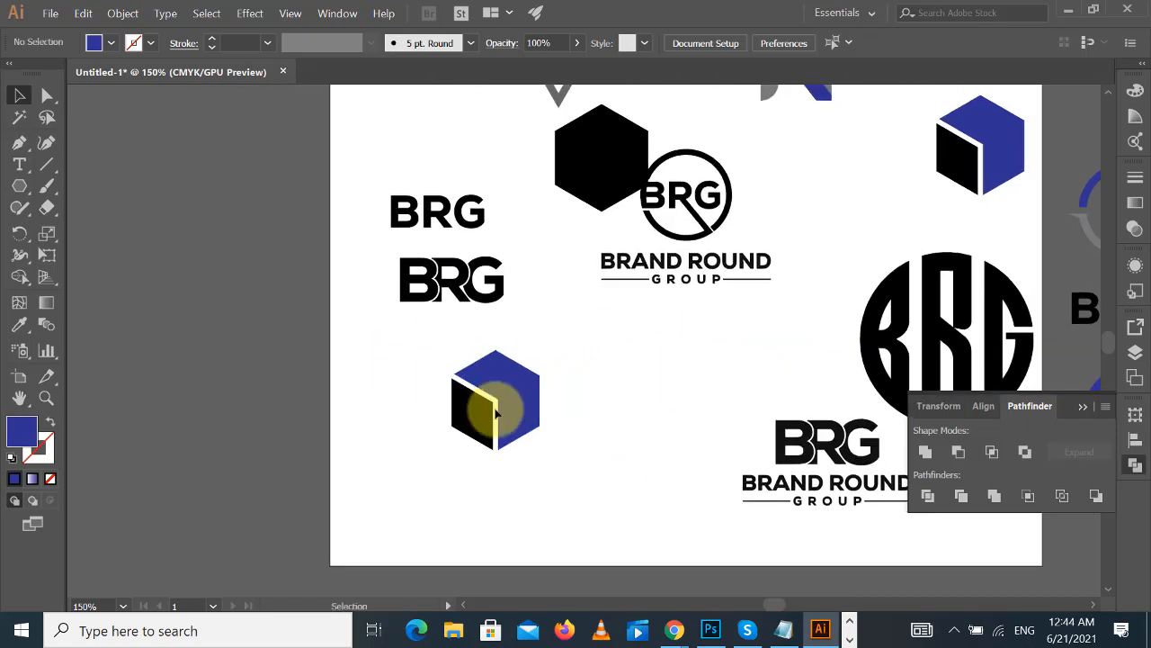
- Swap fill and stroke on both faces of the duplicated cube so they are drawn as 1 pt black and blue outlines
left_click_drag(691, 399, 614, 397)
left_click(502, 397)
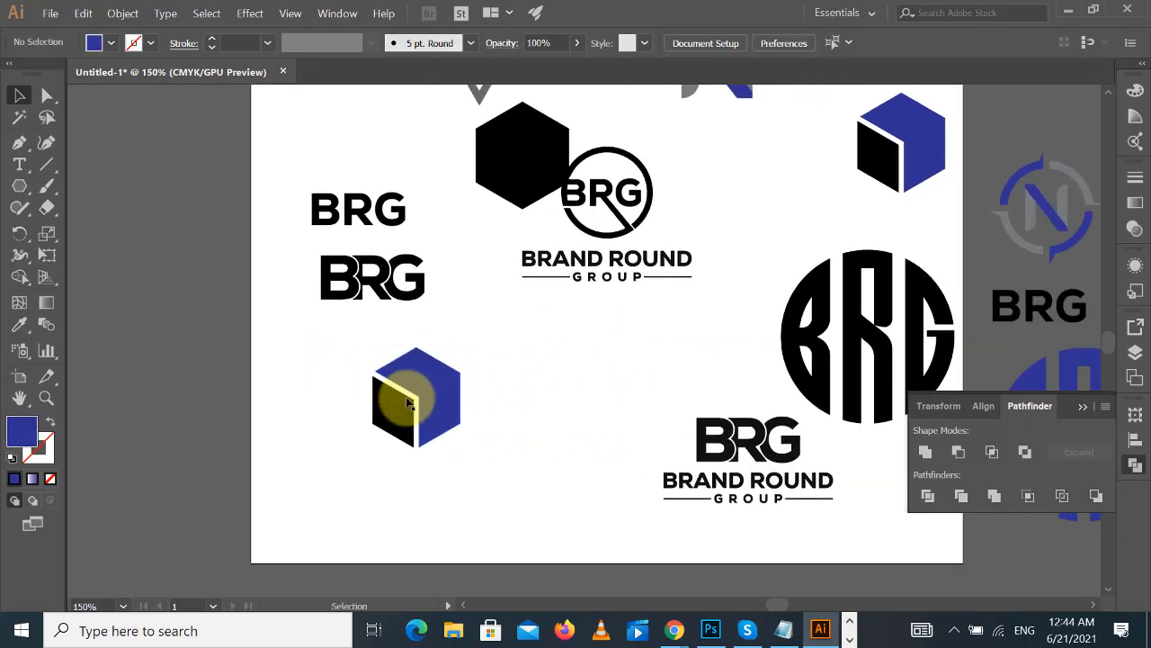
left_click(405, 402)
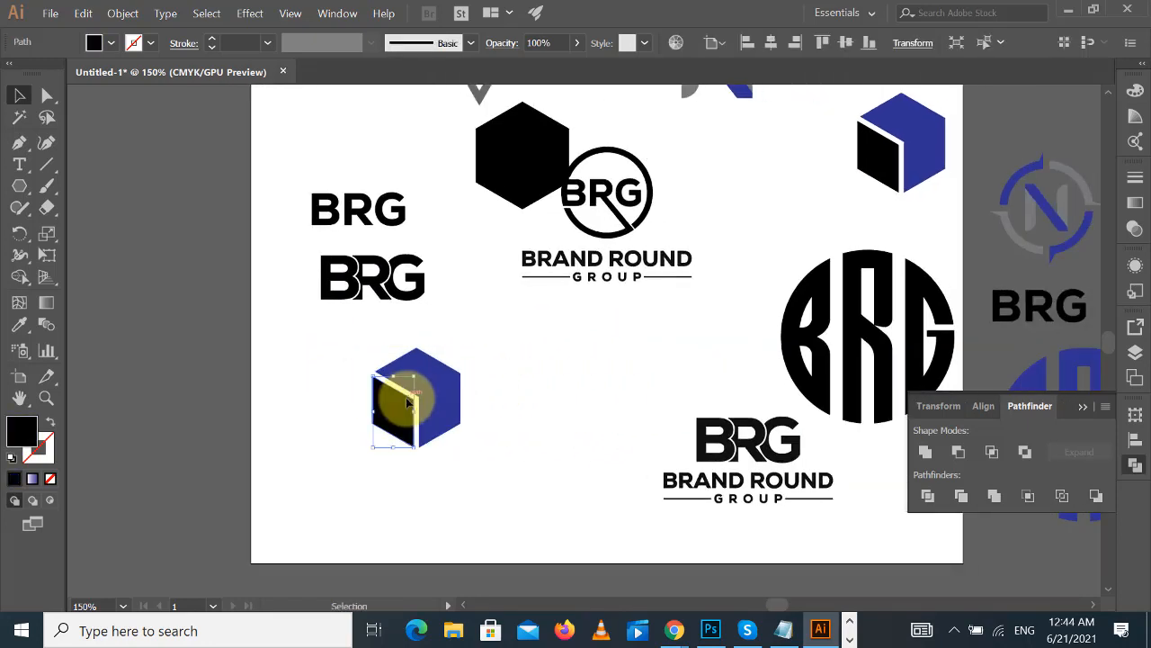
left_click(51, 428)
left_click(450, 398)
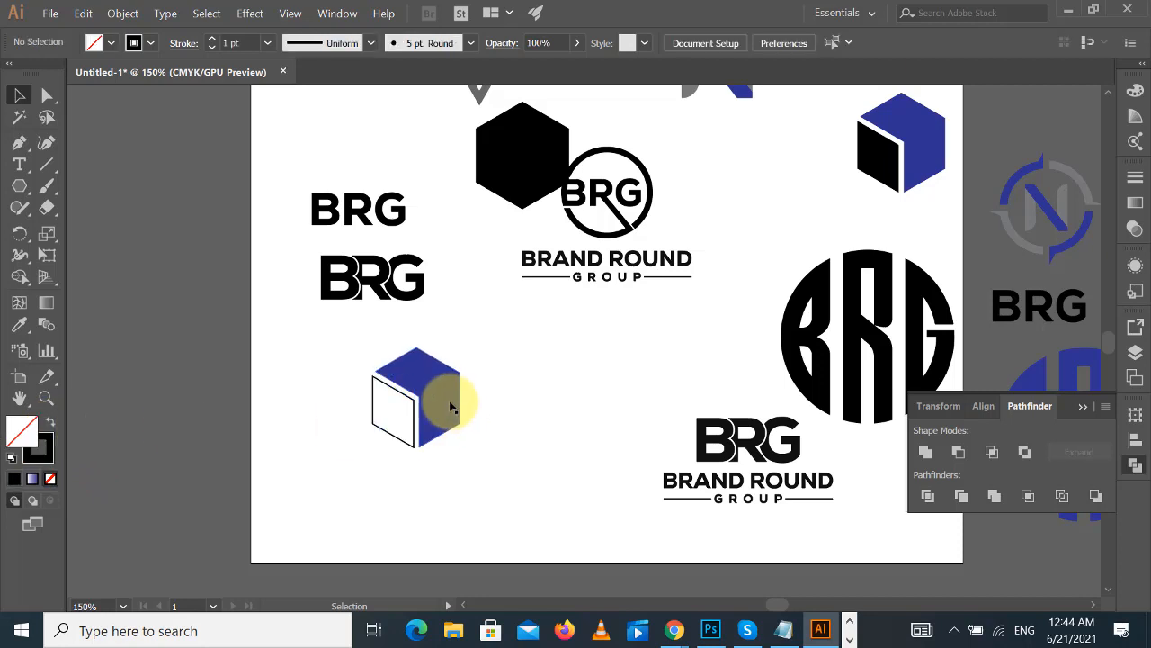
left_click(51, 428)
left_click_drag(304, 391, 550, 436)
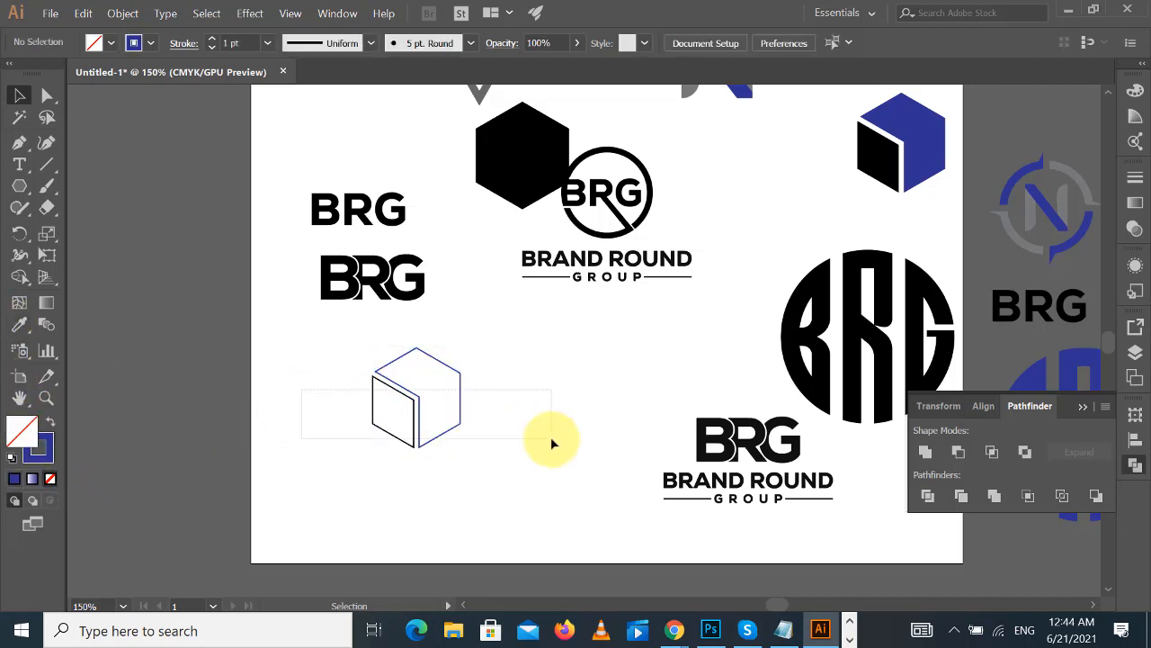
left_click(185, 45)
left_click(547, 378)
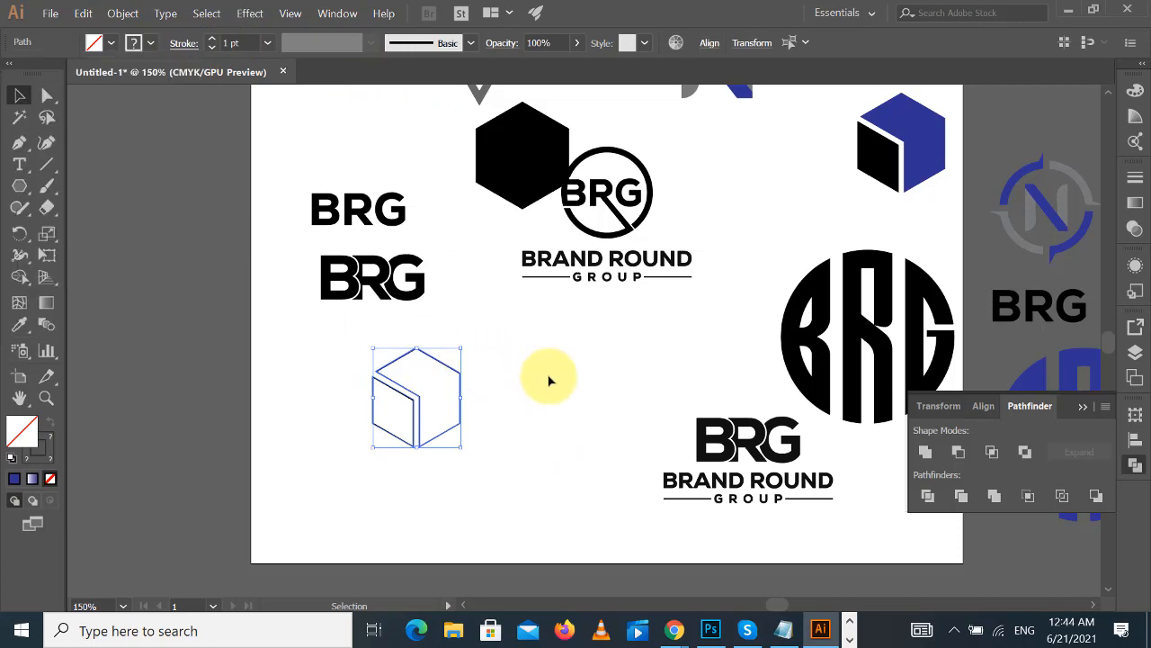
left_click(551, 380)
- Draw an open Pen path along the outlined cube's upper-right edge and down past its base, and shift it to the middle of the blue shape
key("ctrl+plus")
left_click_drag(550, 381, 638, 323)
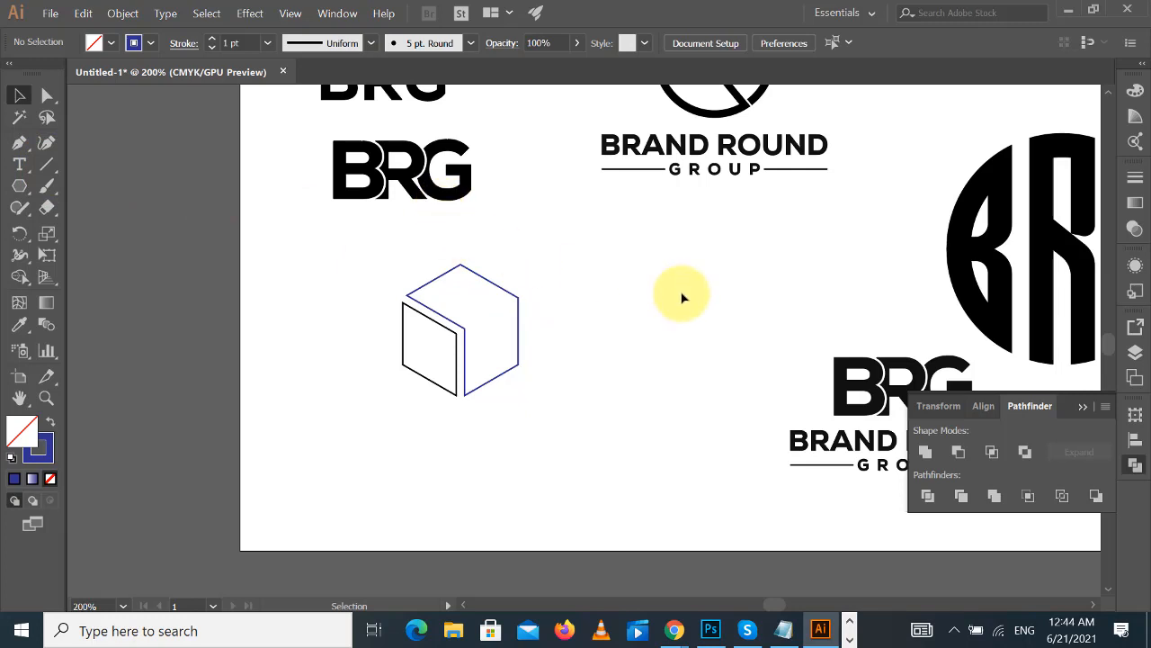
left_click(19, 144)
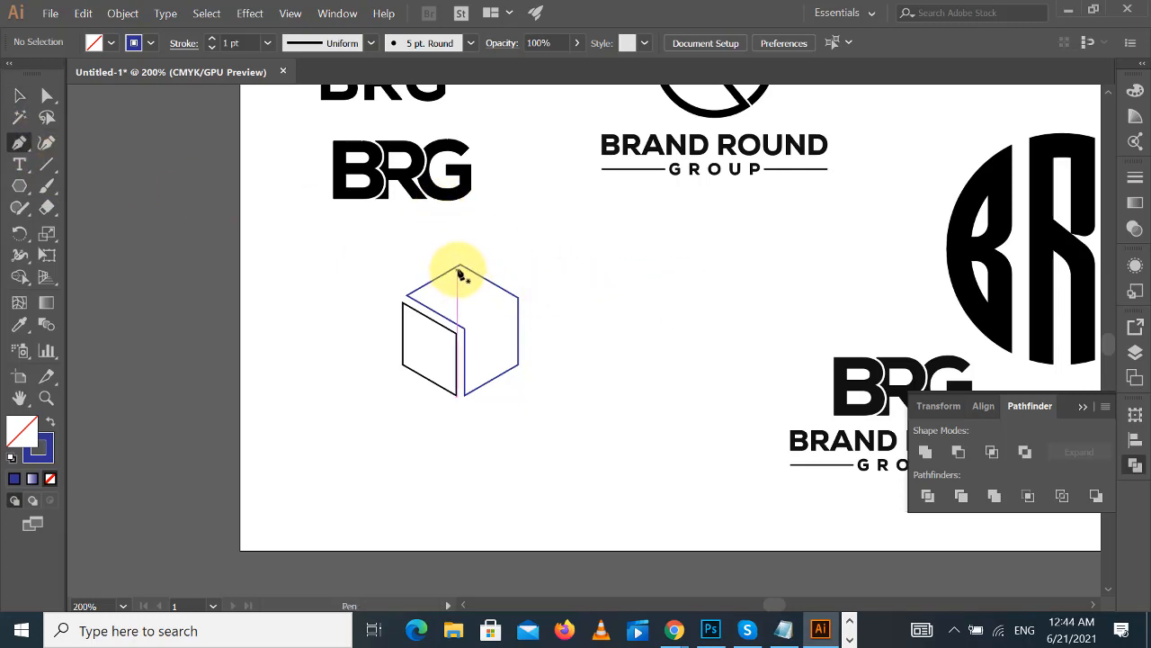
left_click(461, 269)
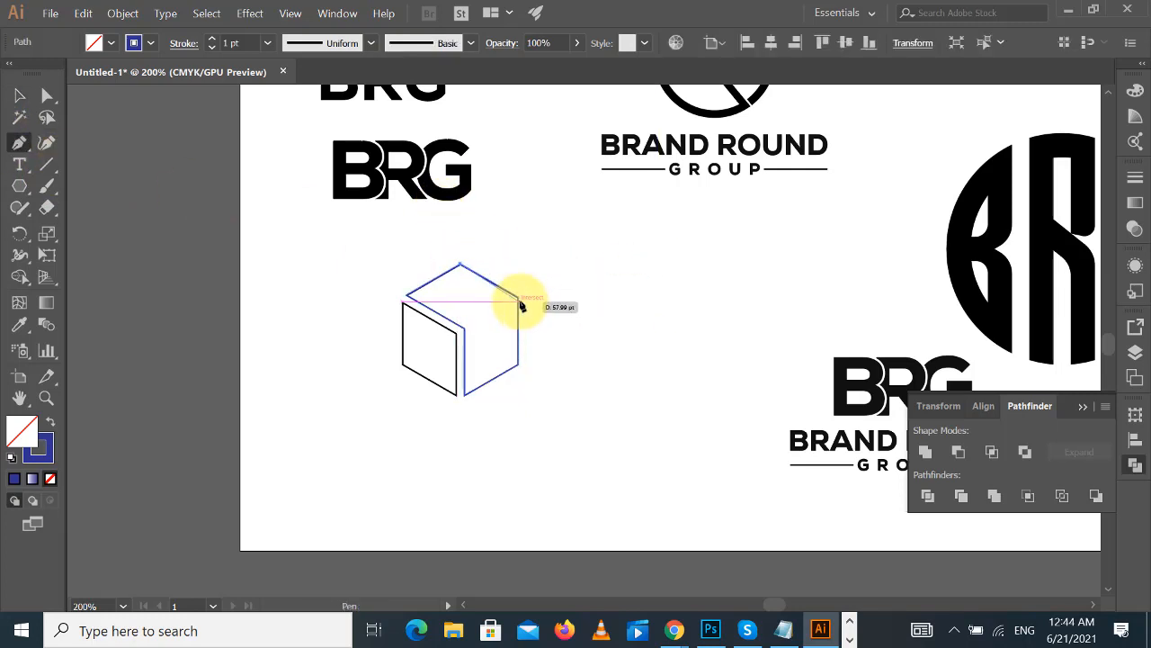
left_click(520, 297)
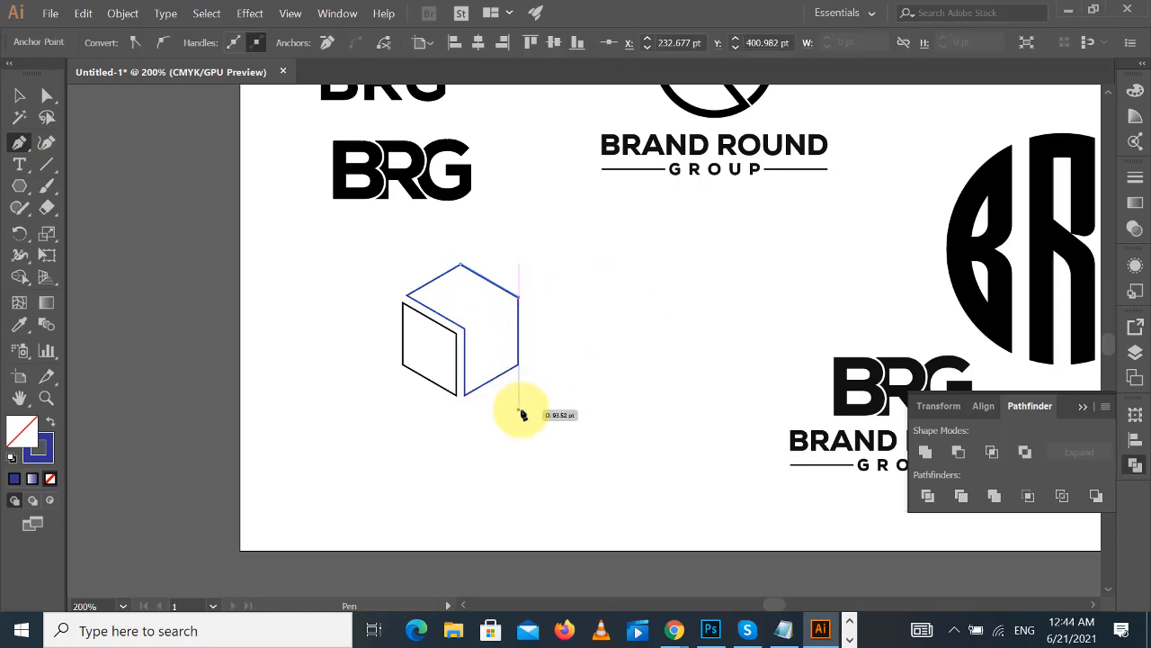
left_click(520, 439)
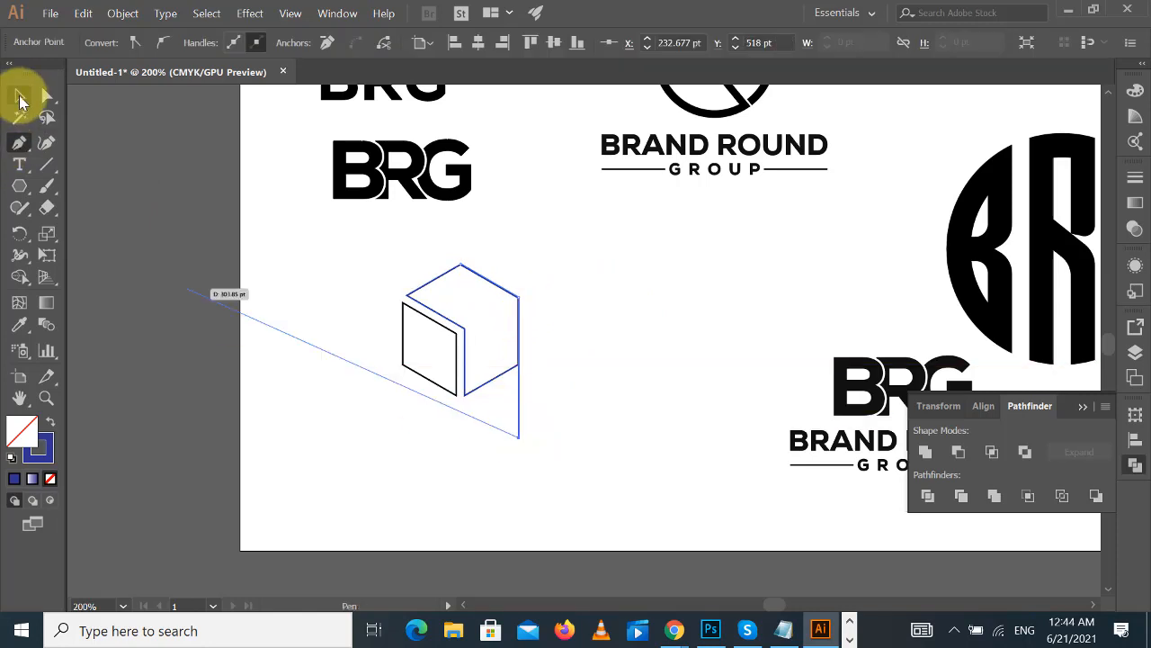
left_click(19, 96)
left_click(621, 244)
left_click_drag(520, 414, 491, 432)
left_click(621, 414)
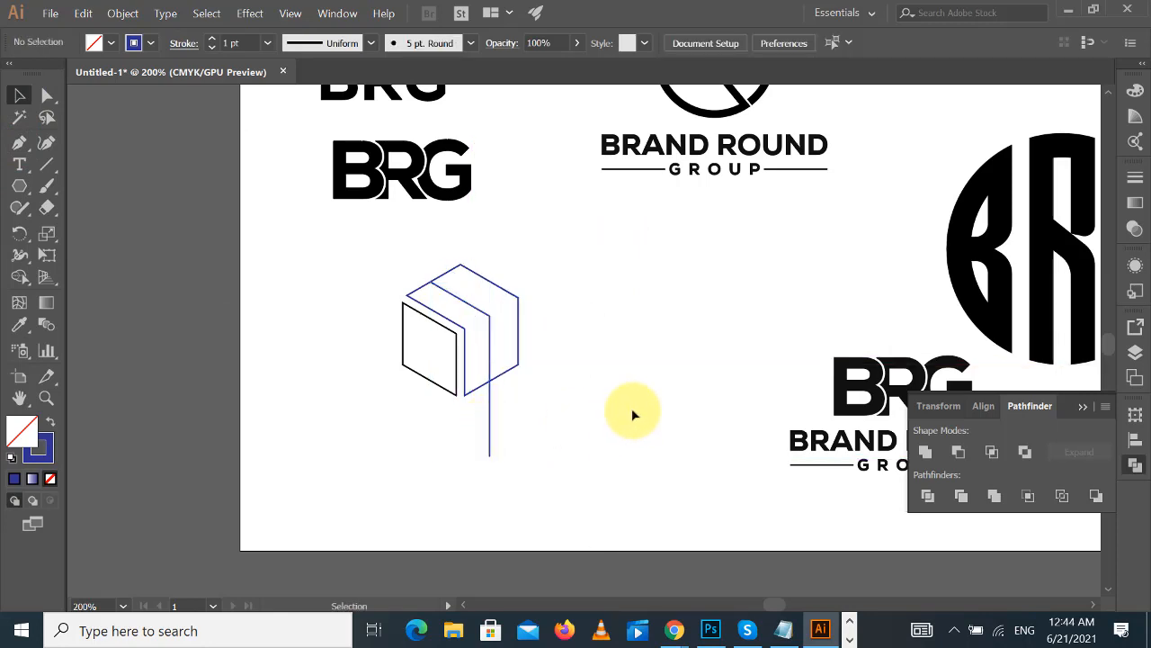
- Align the strokes of the cube outlines inside and set all cube paths to a 10 pt stroke weight
left_click(492, 321)
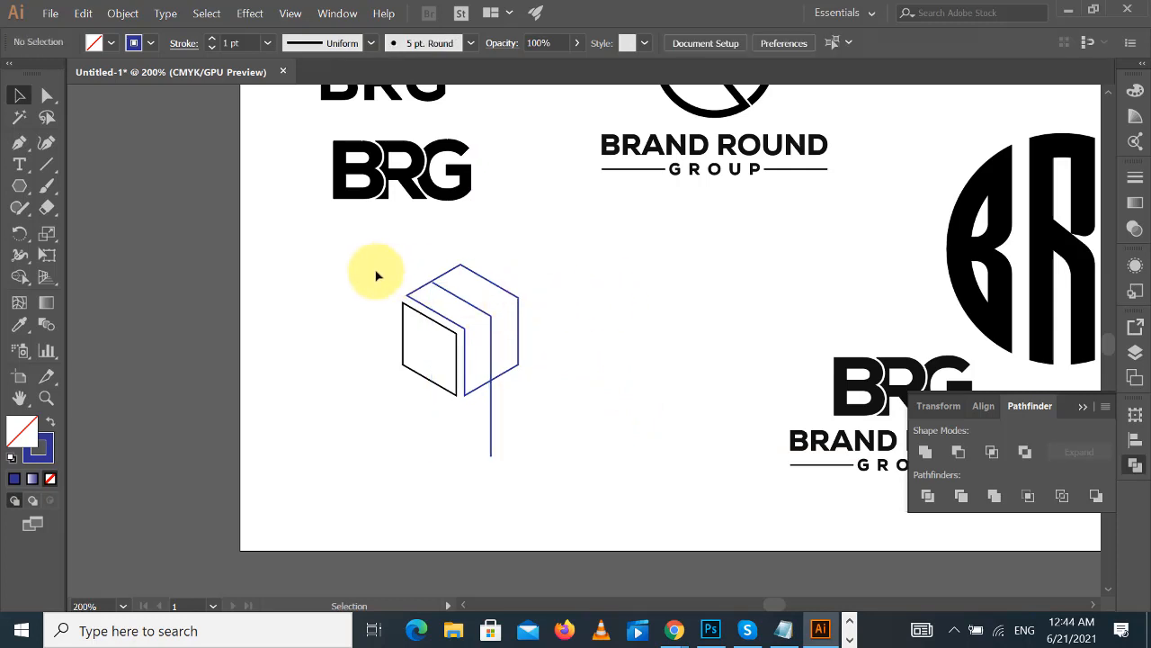
left_click_drag(376, 274, 580, 387)
left_click(181, 45)
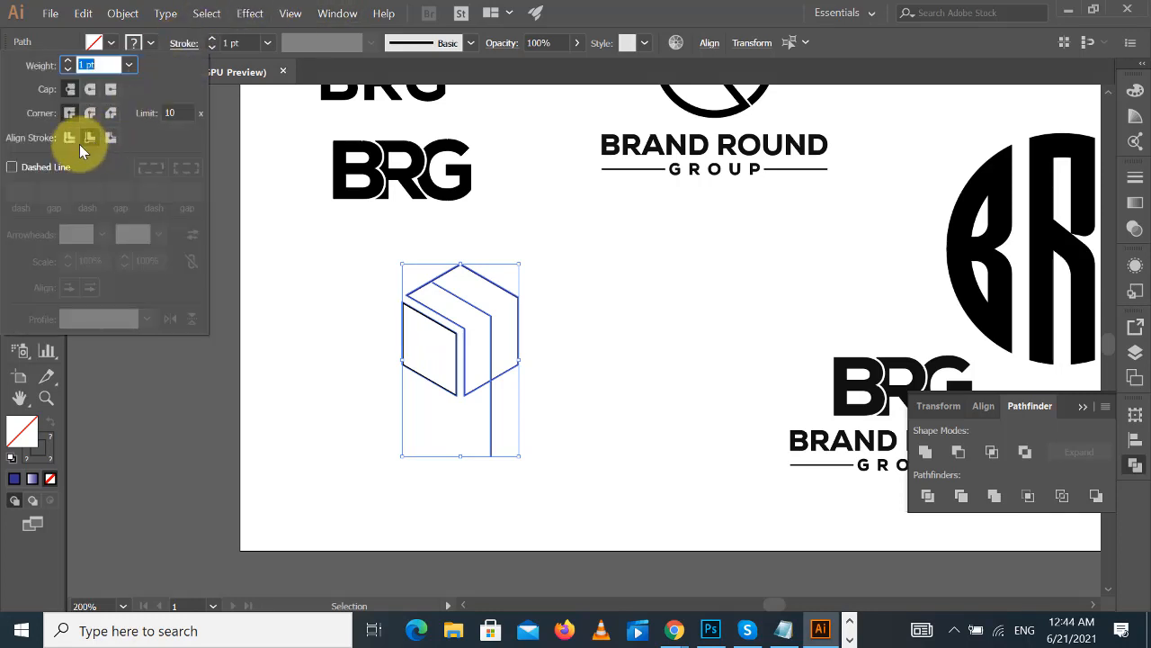
left_click(250, 39)
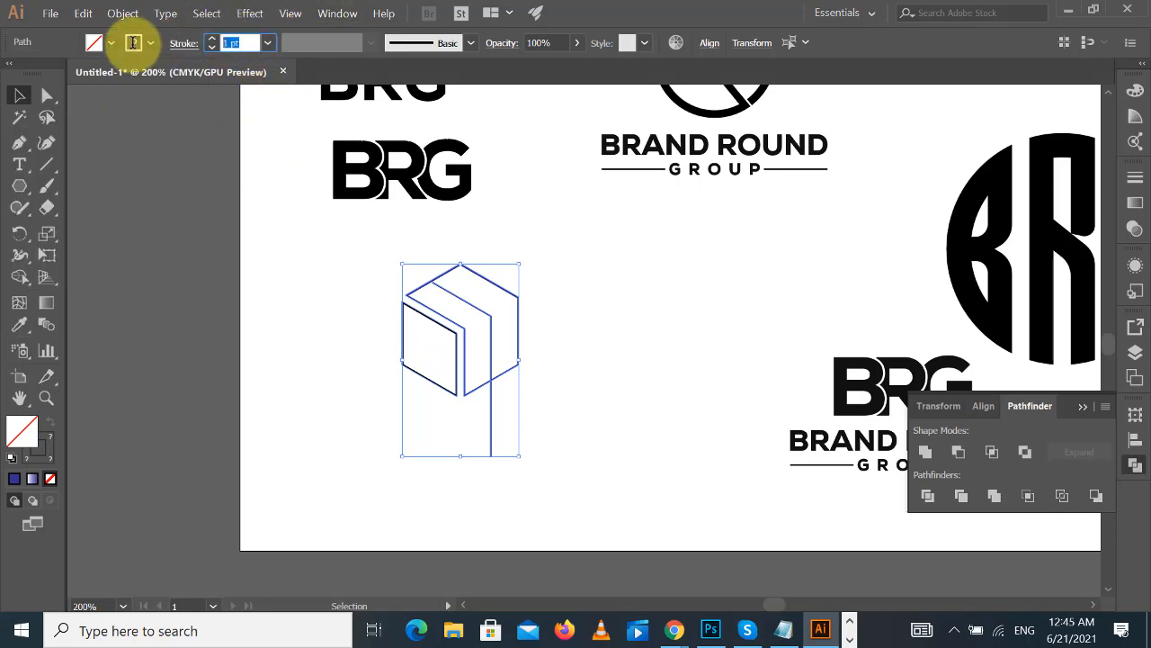
key("Up")
key("Up")
key("Up")
key("Up")
key("Up")
key("Up")
key("Up")
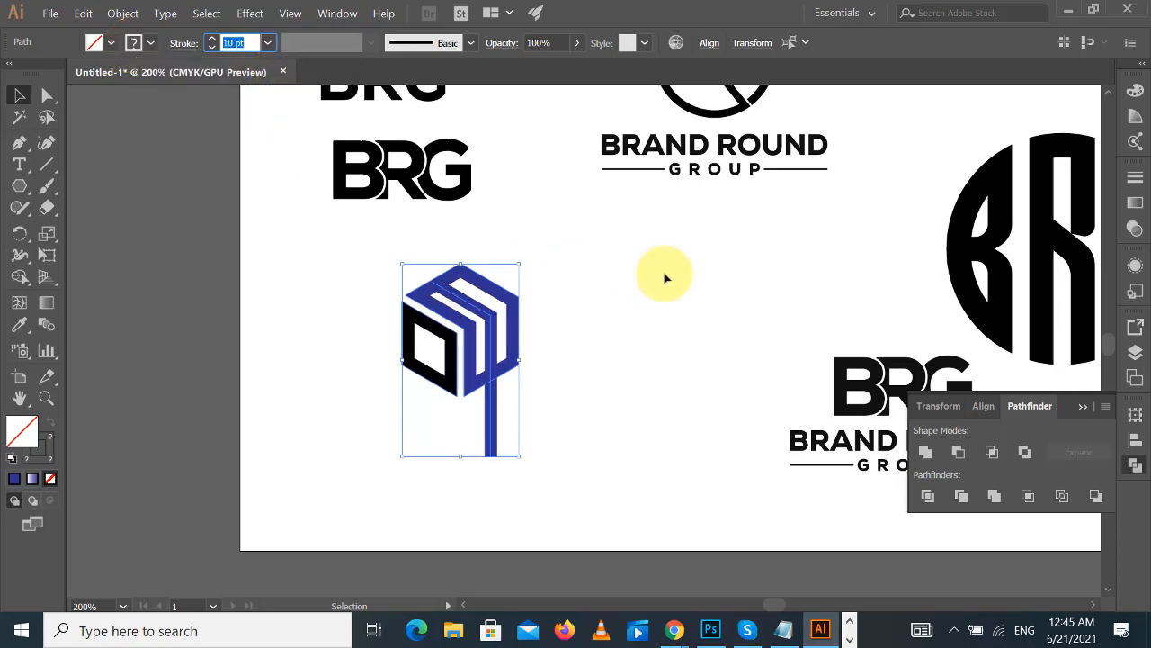
- Nudge the open path slightly right within the blue shape to even out the stripe spacing
left_click(519, 394)
left_click(493, 404)
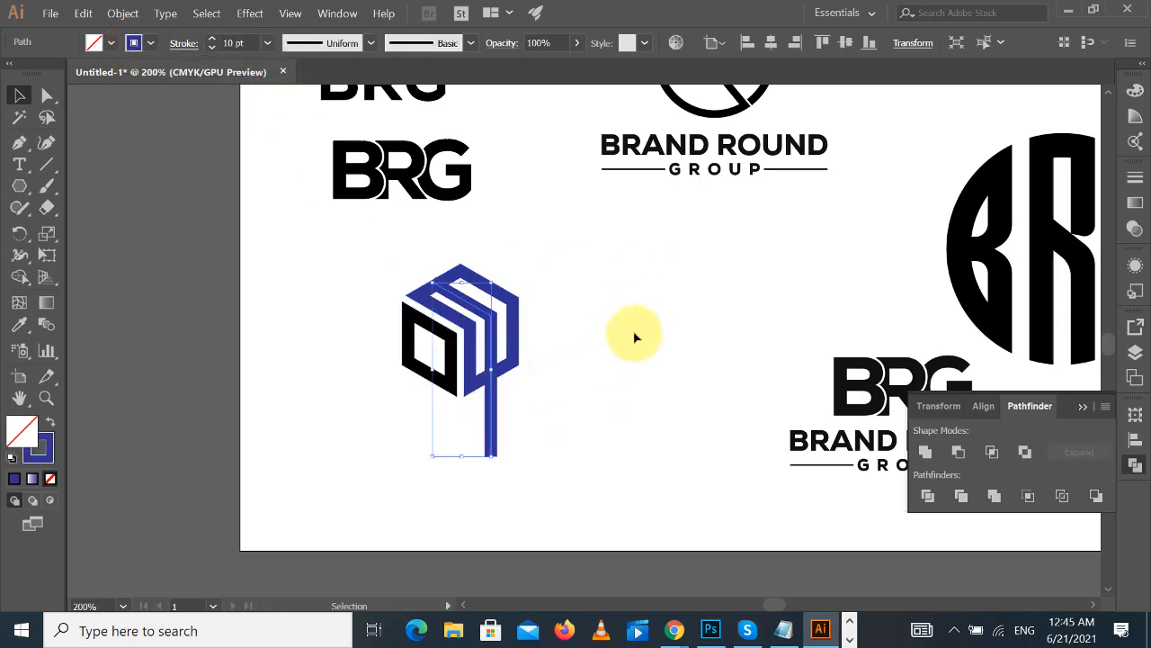
key("Right")
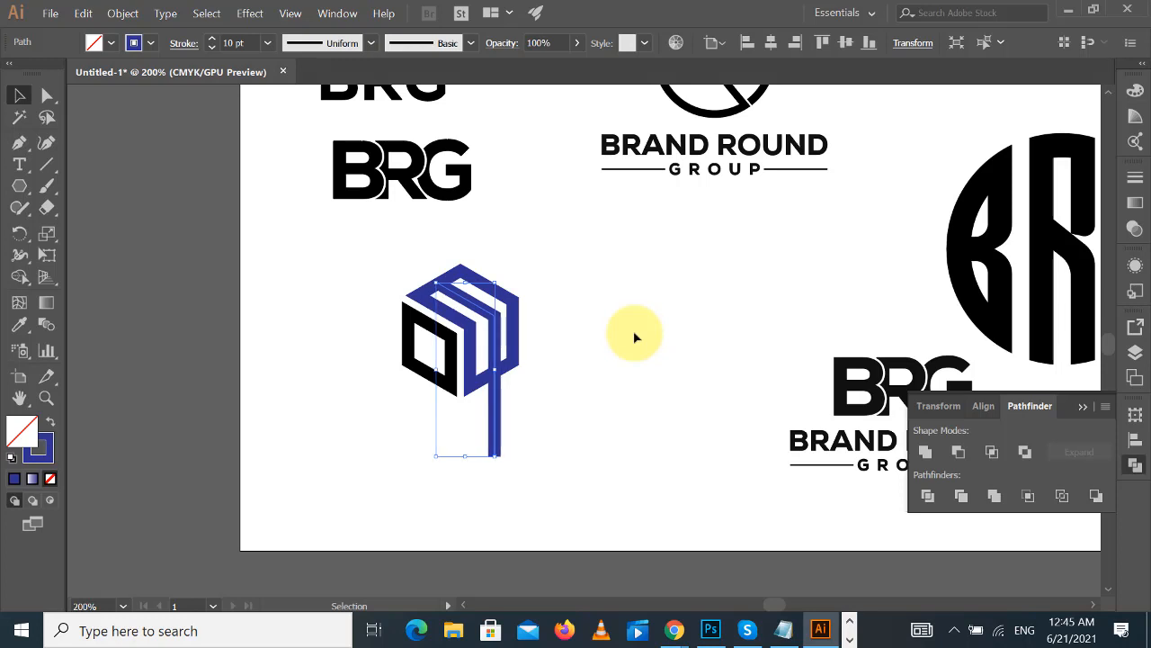
- Expand the appearance and strokes of all the cube paths into filled shapes
left_click_drag(342, 257, 553, 392)
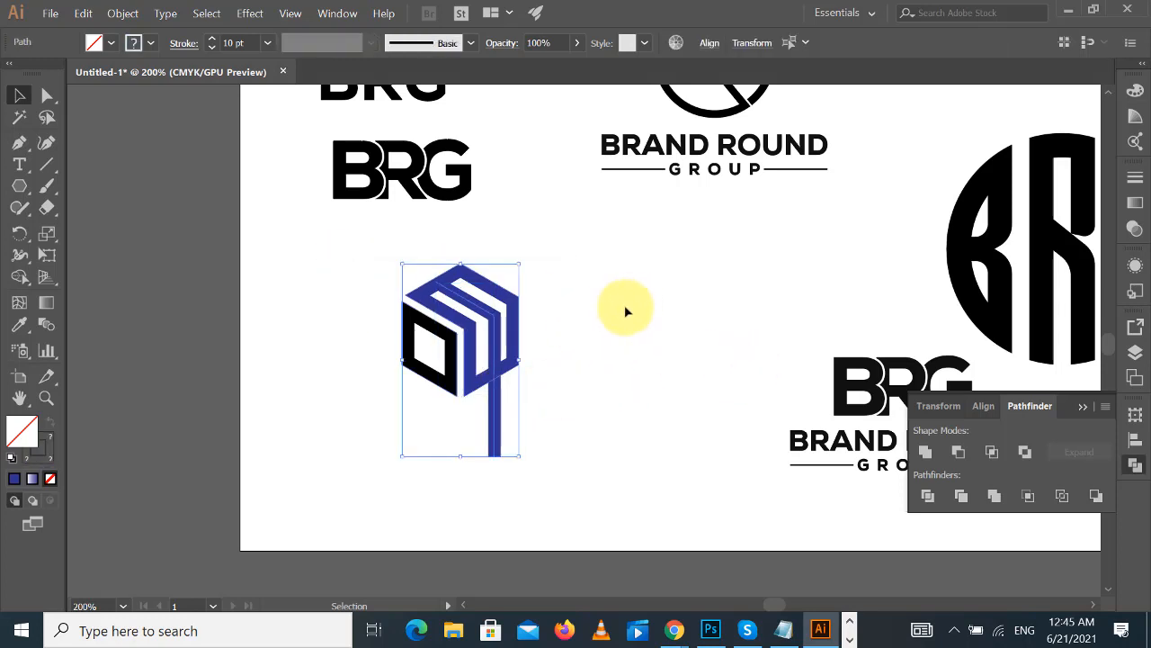
left_click(123, 13)
left_click(188, 194)
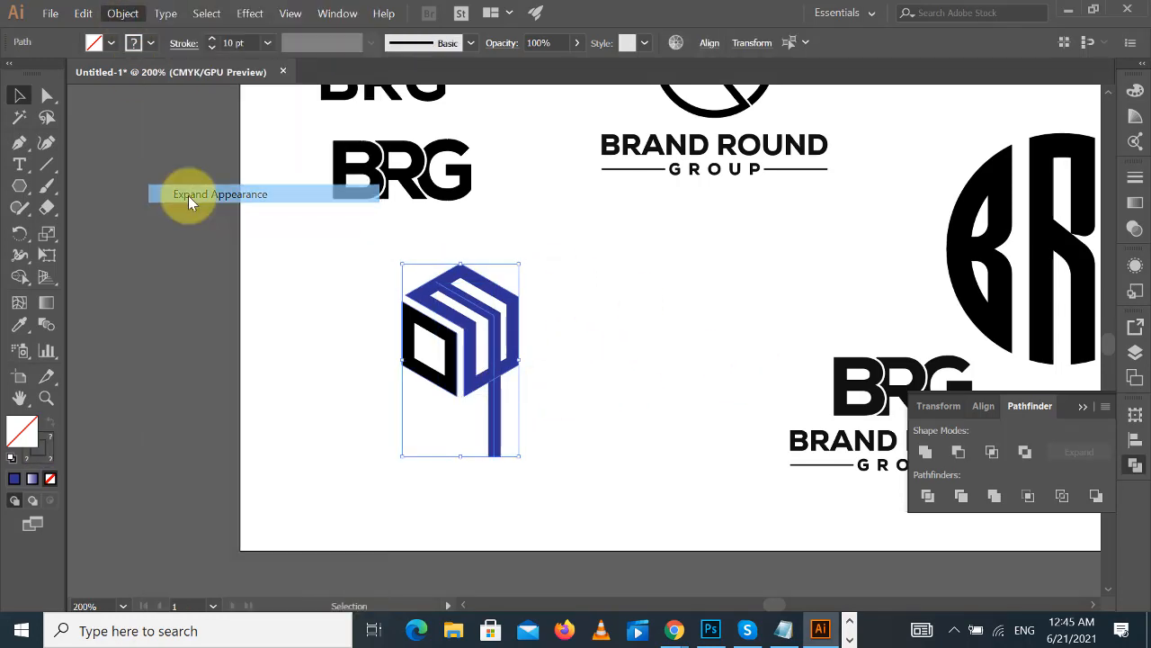
left_click(124, 13)
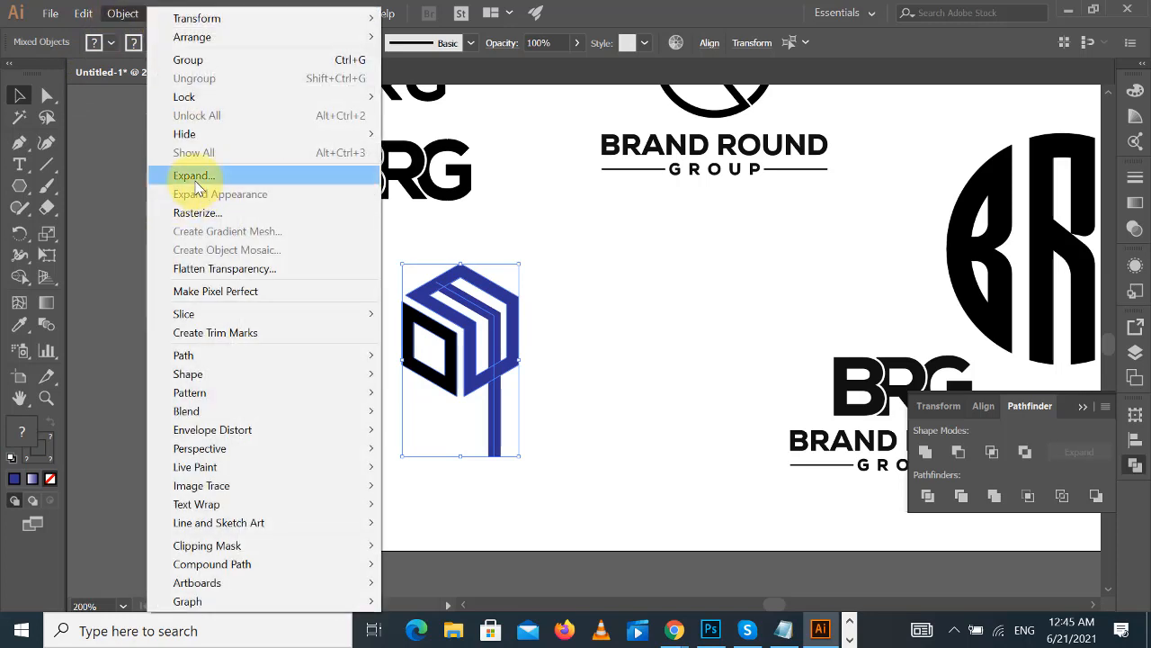
left_click(184, 173)
left_click(537, 416)
left_click(678, 373)
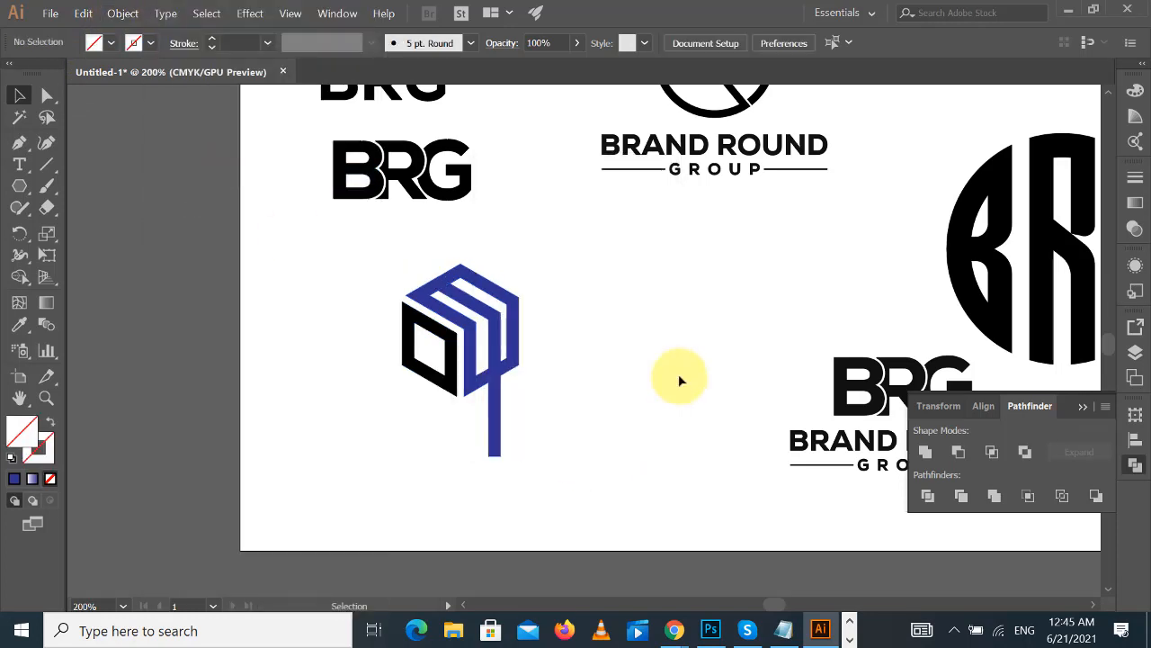
- Draw a diagonal line parallel to the black face's upper edge and copy it to make three evenly spaced lines across the face
key("ctrl+plus")
left_click_drag(662, 379, 818, 219)
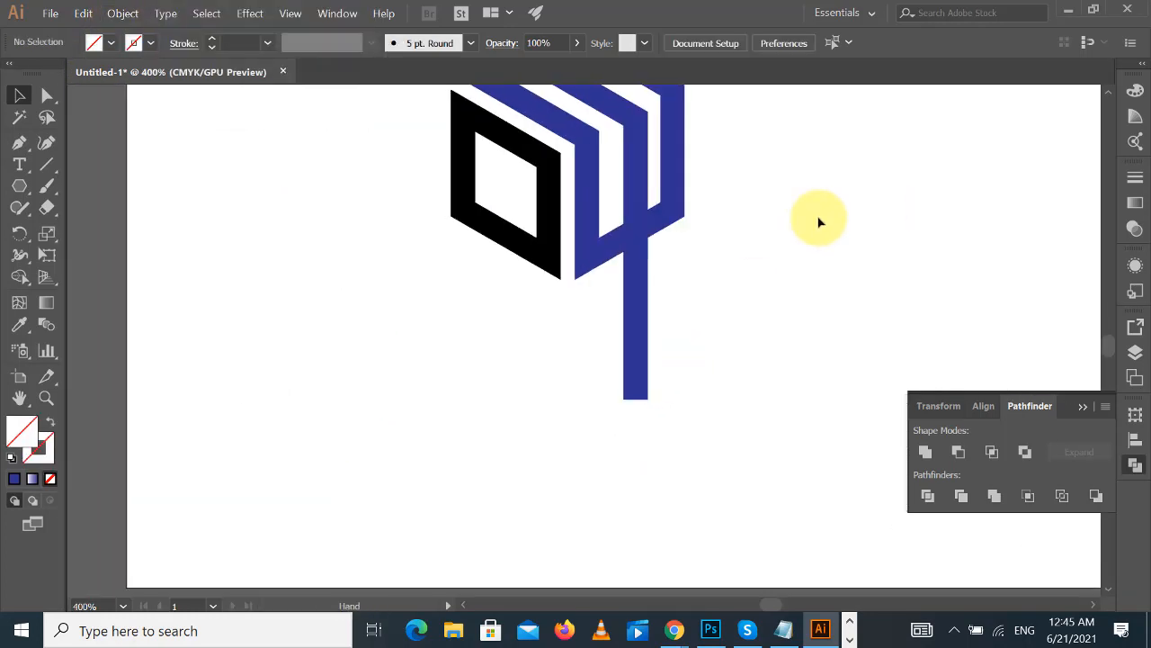
left_click(46, 164)
scroll(440, 264, "up", 2)
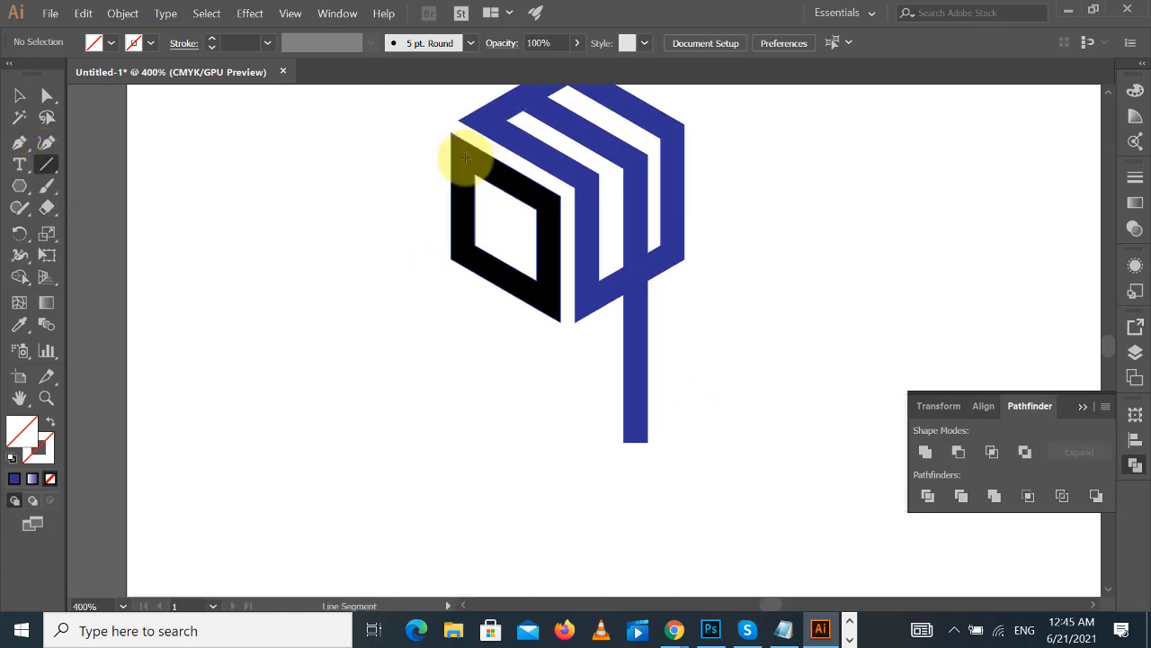
left_click_drag(452, 134, 670, 315)
left_click(20, 95)
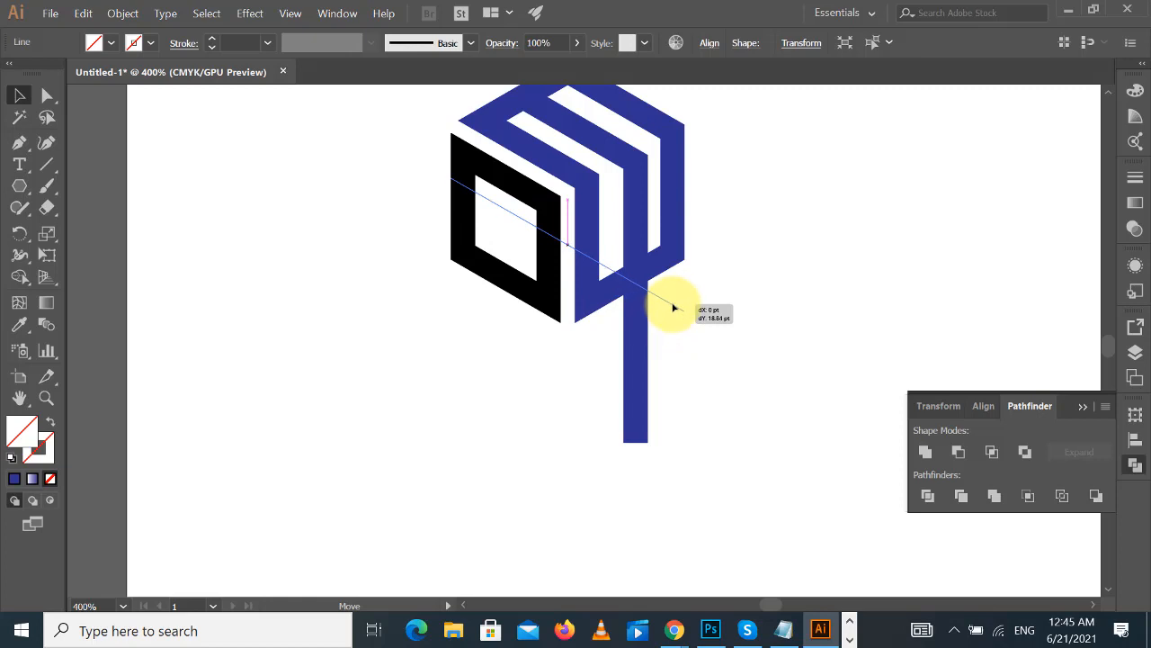
left_click_drag(673, 313, 666, 324)
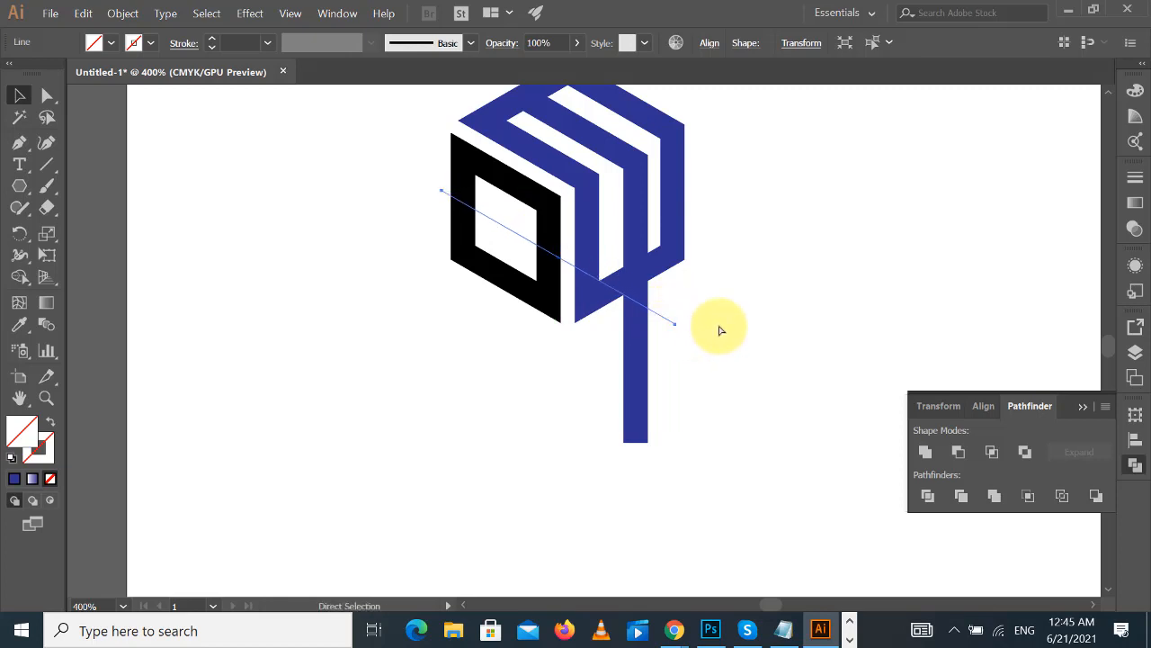
left_click_drag(381, 181, 589, 309)
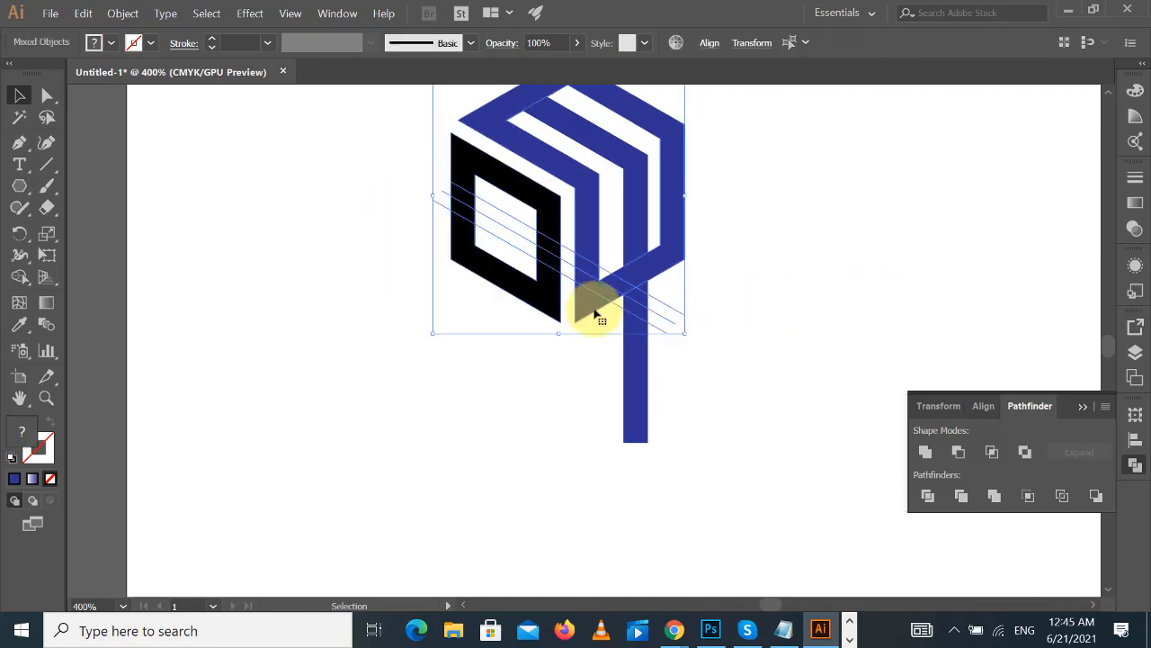
left_click(820, 297)
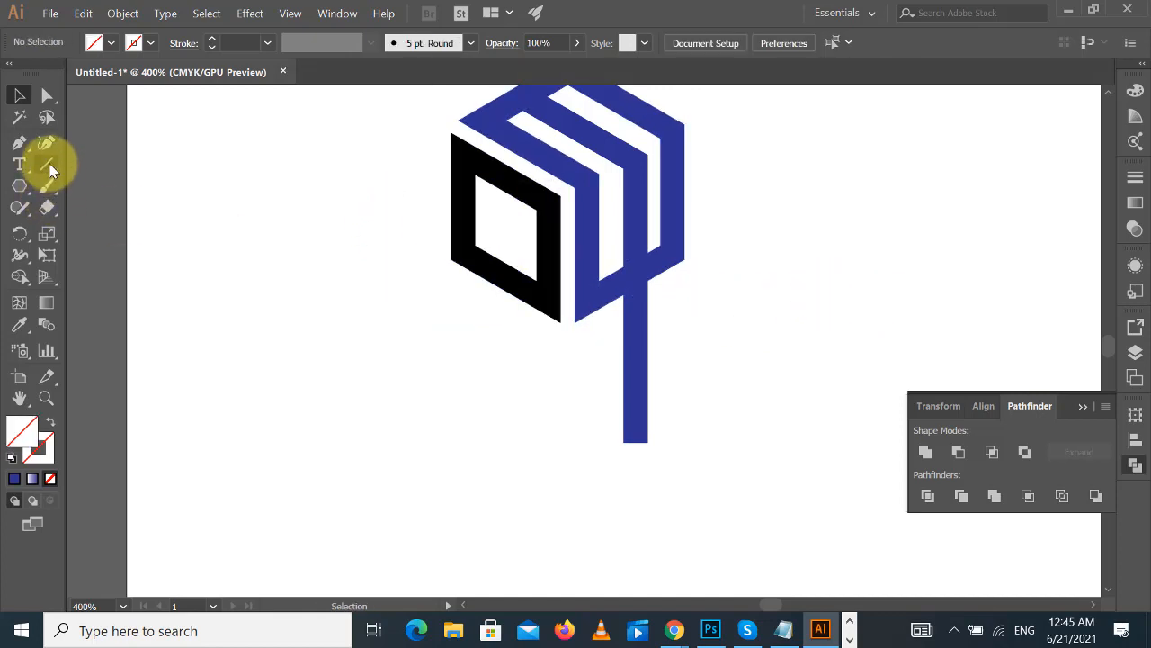
- Draw a vertical line along the black face's outer edge and move it horizontally into the face's opening
left_click(47, 164)
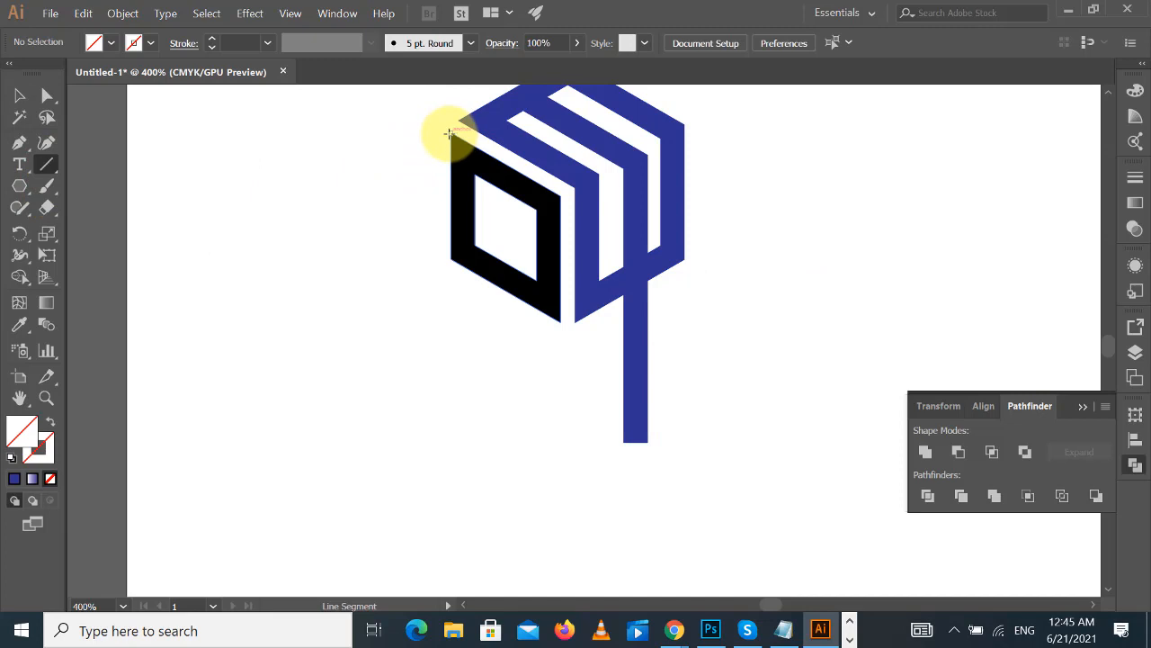
left_click_drag(450, 133, 451, 339)
left_click(18, 97)
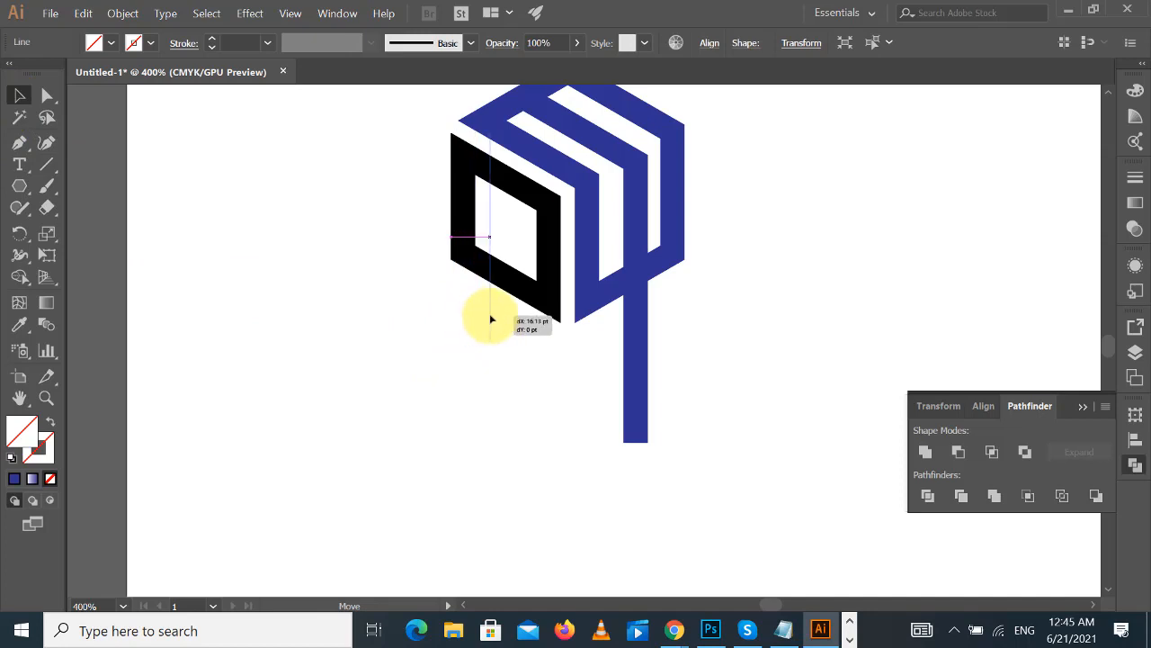
left_click_drag(494, 318, 493, 318)
- With Shape Builder, cut a gap in the black face's right side between the upper two diagonals and merge the strip below it
left_click_drag(368, 156, 524, 326)
scroll(919, 287, "up", 1)
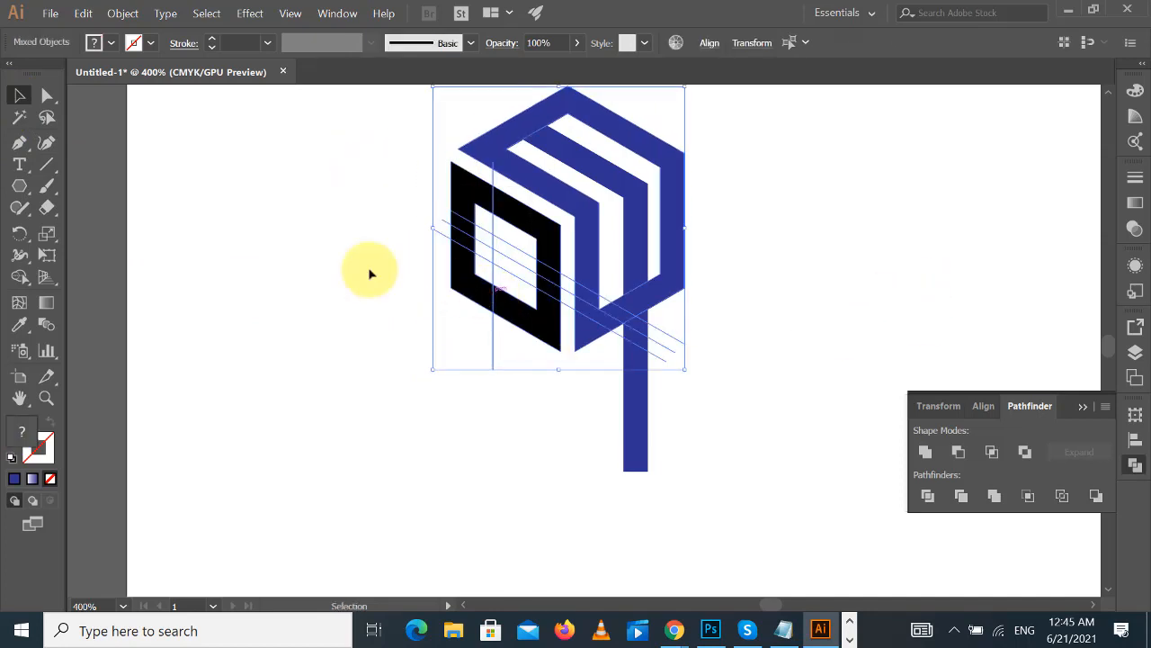
left_click(19, 276)
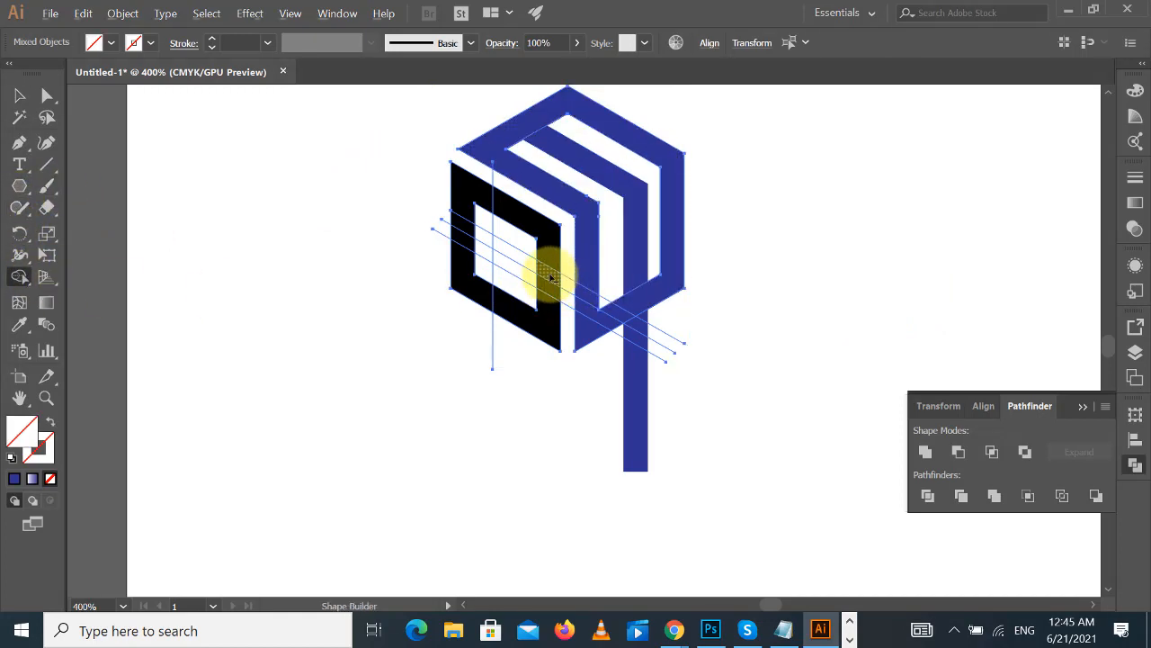
left_click(552, 277, "alt")
mouse_move(552, 293)
left_mouse_down()
mouse_move(509, 280)
mouse_move(570, 275)
mouse_move(531, 278)
left_mouse_up()
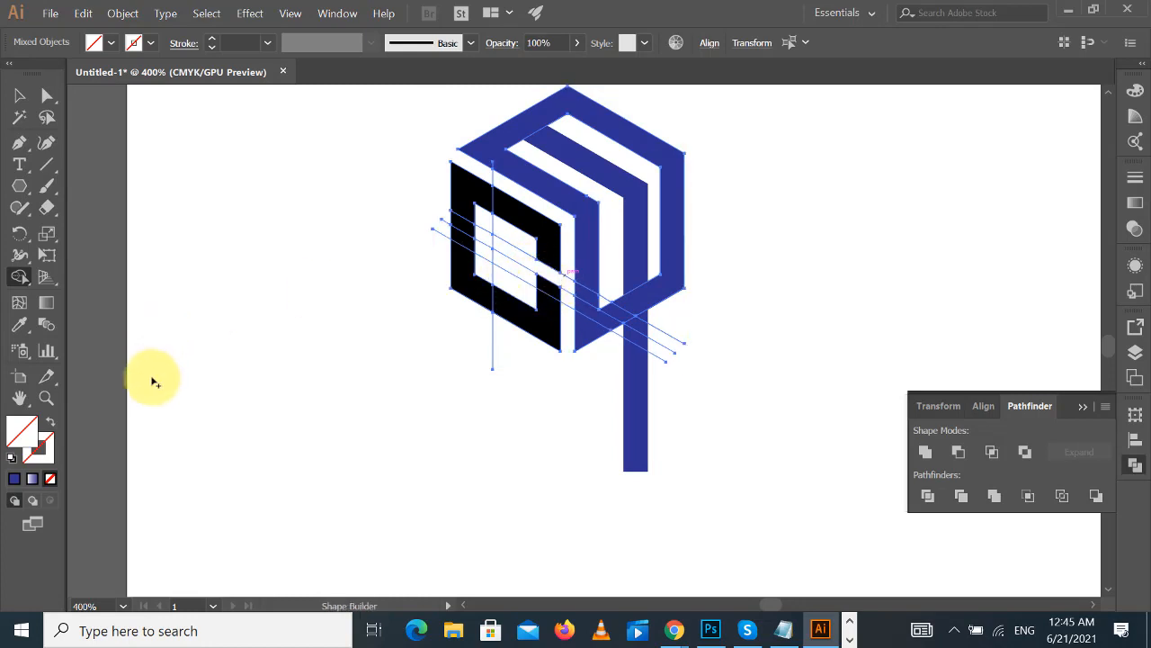
- Set the fill to #1E1C1D and apply it to the merged strip as the crossbar of the G
double_click(26, 424)
left_click(353, 395)
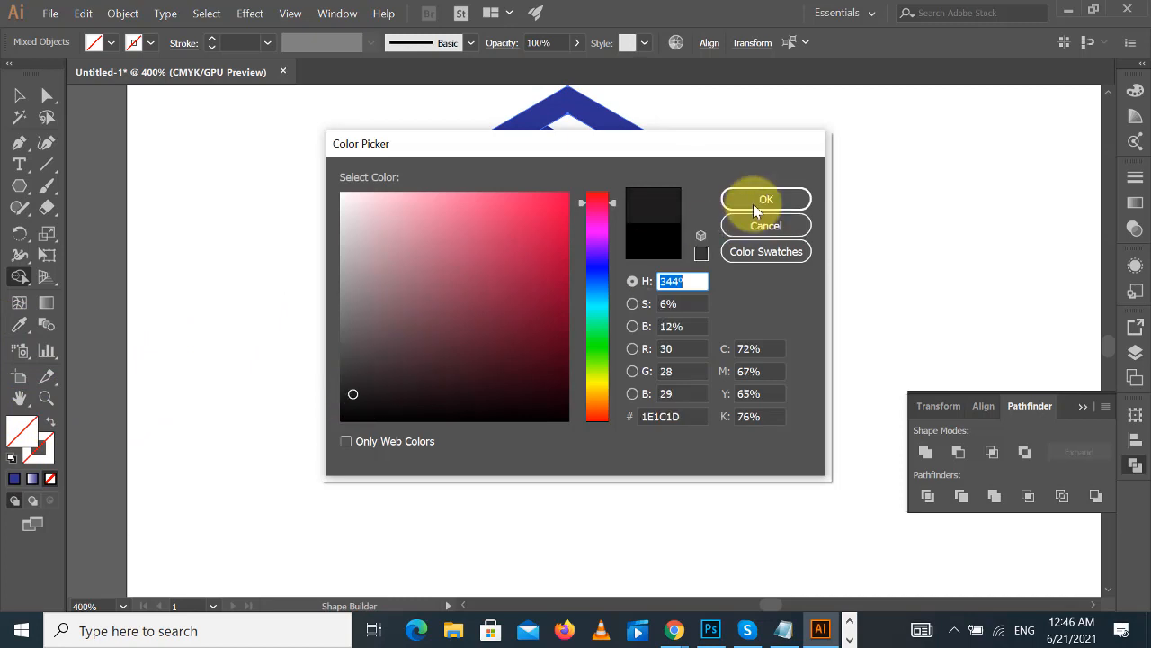
left_click(762, 203)
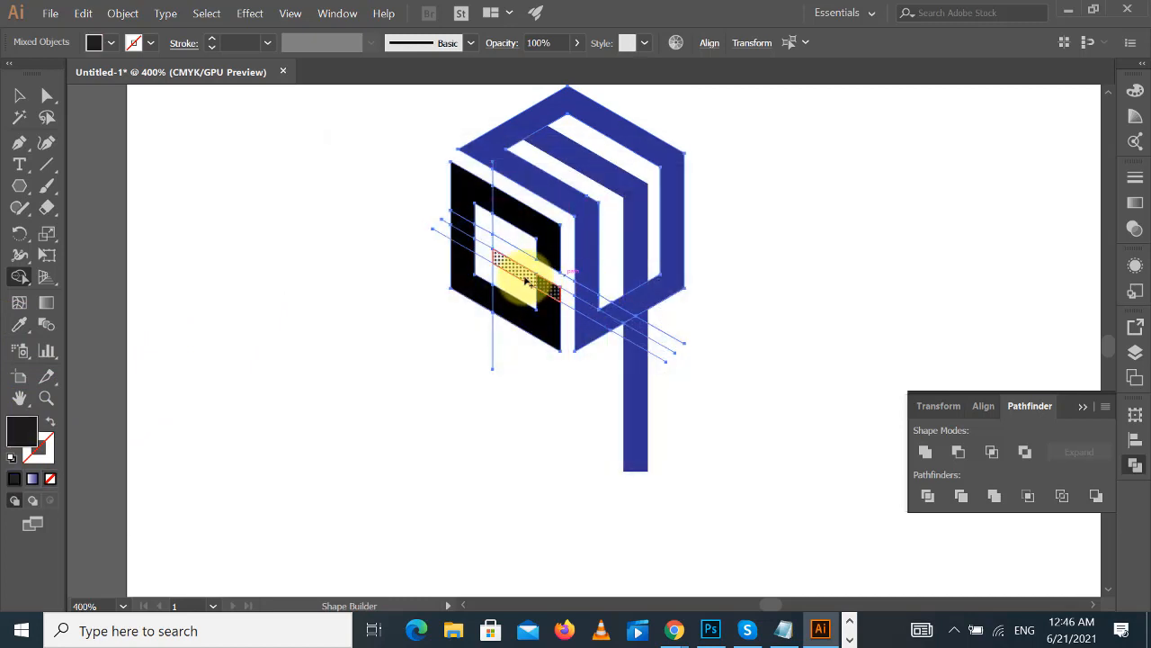
left_click(525, 282)
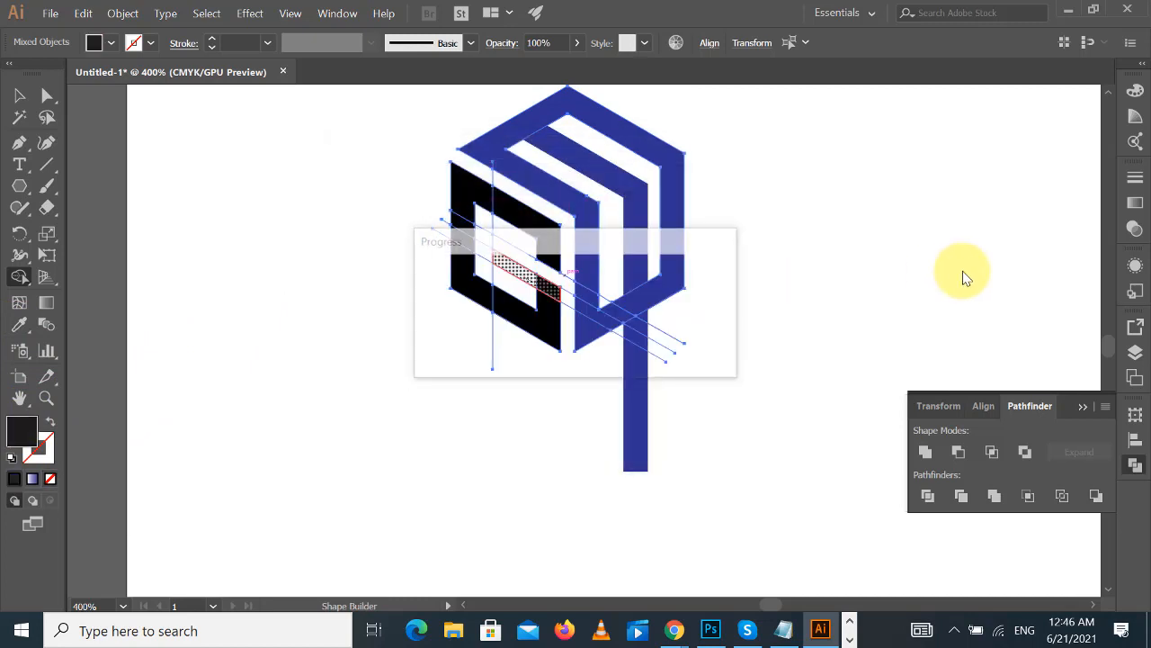
- Delete the leftover vertical and diagonal construction lines around the G face
left_click(18, 95)
left_click(369, 200)
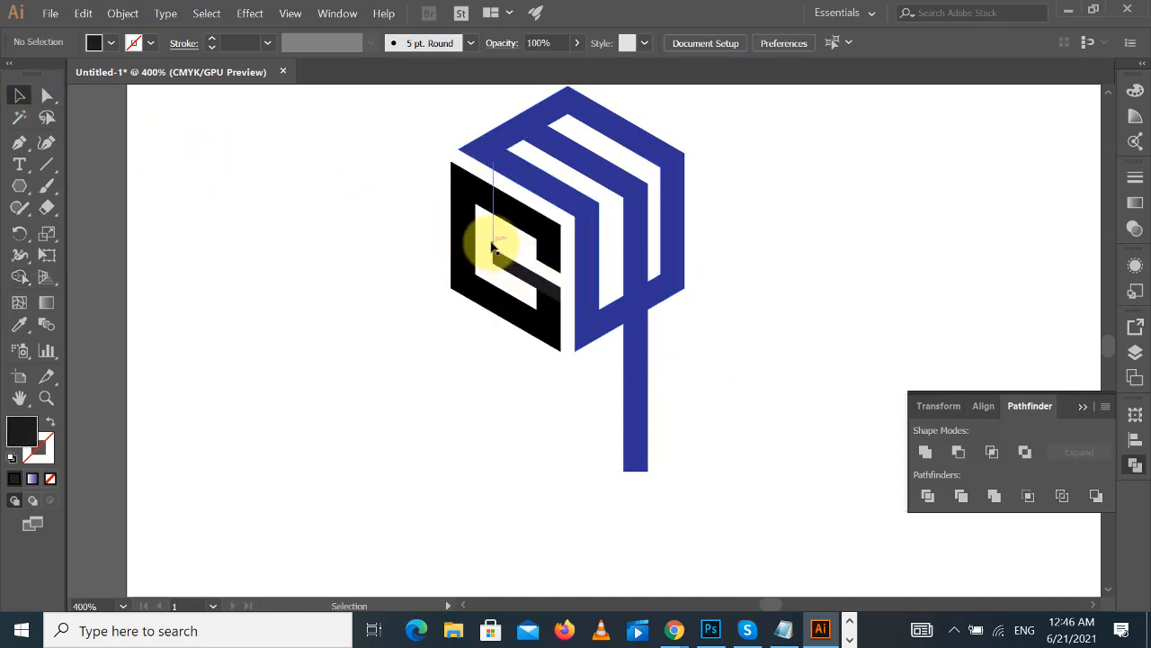
left_click(492, 248)
key("Delete")
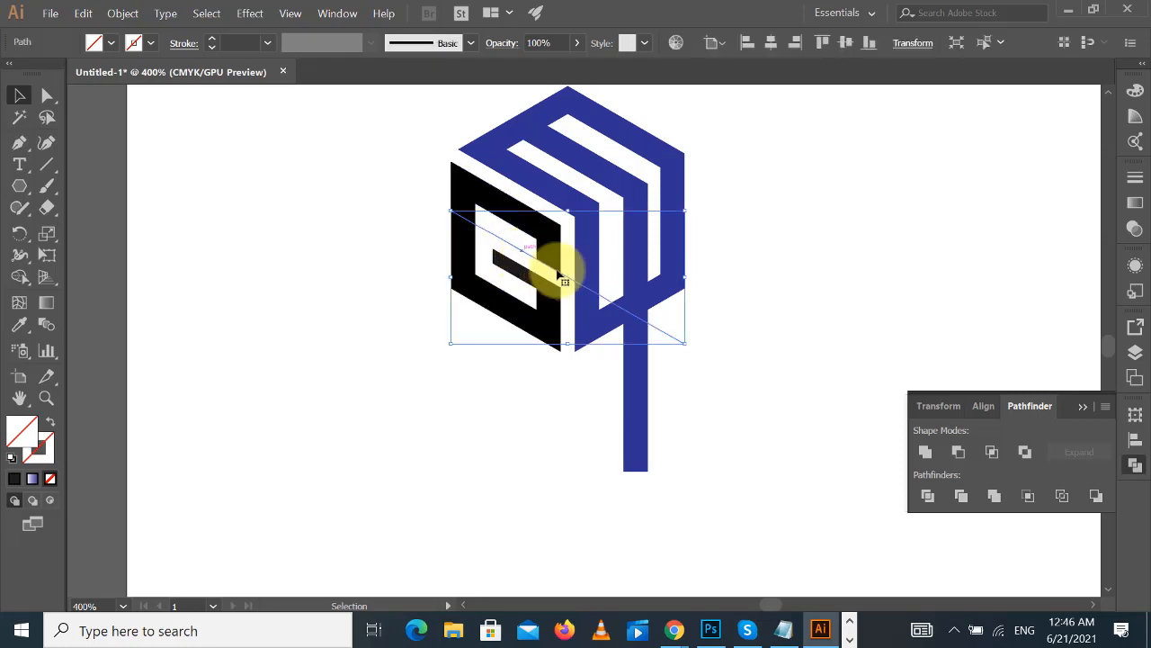
left_click(568, 297)
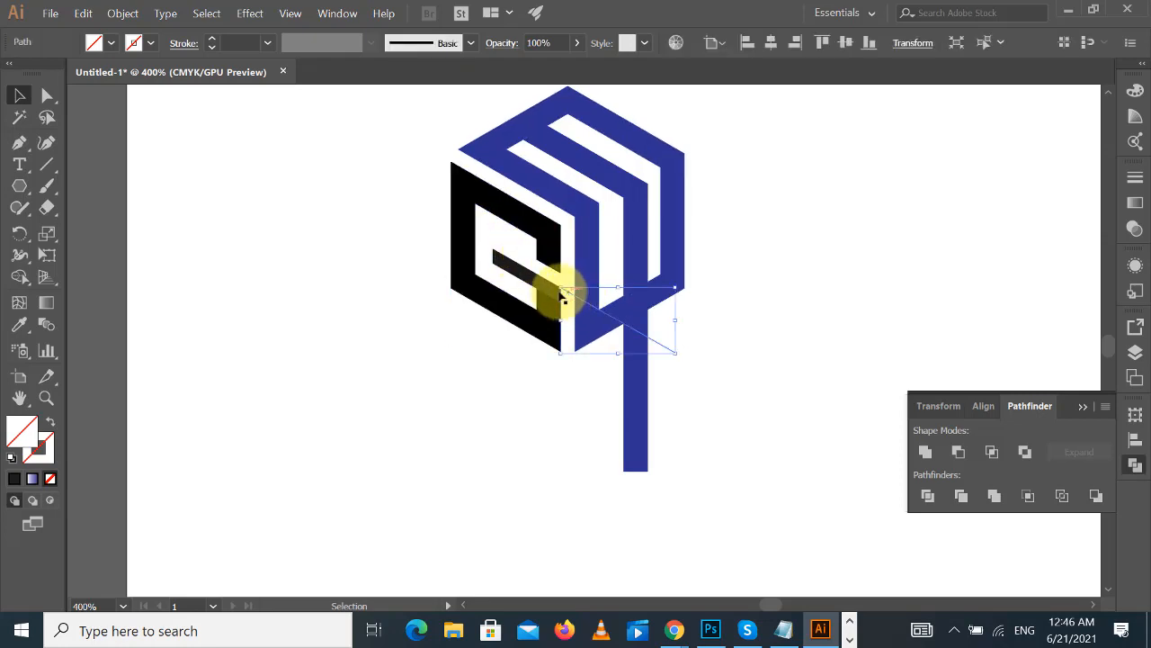
key("Delete")
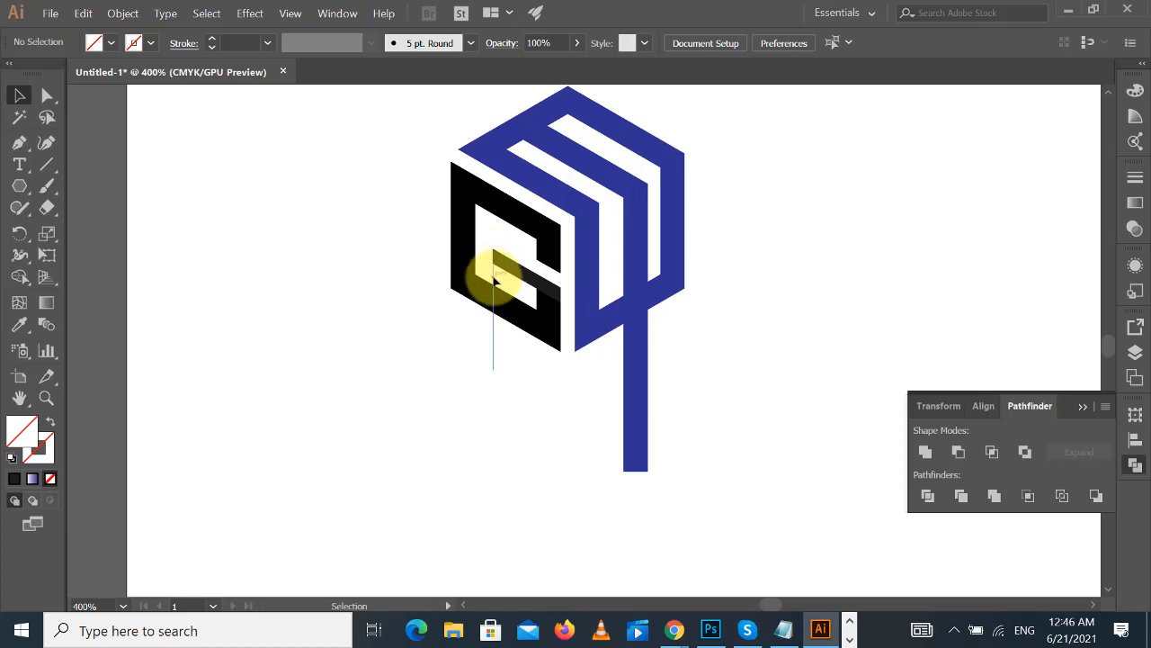
- Select the whole cube mark and use Shape Builder to remove the vertical tail below the blue shape and the remaining diagonal line
mouse_move(864, 237)
left_mouse_down()
mouse_move(760, 237)
mouse_move(855, 237)
left_mouse_up()
left_click(47, 96)
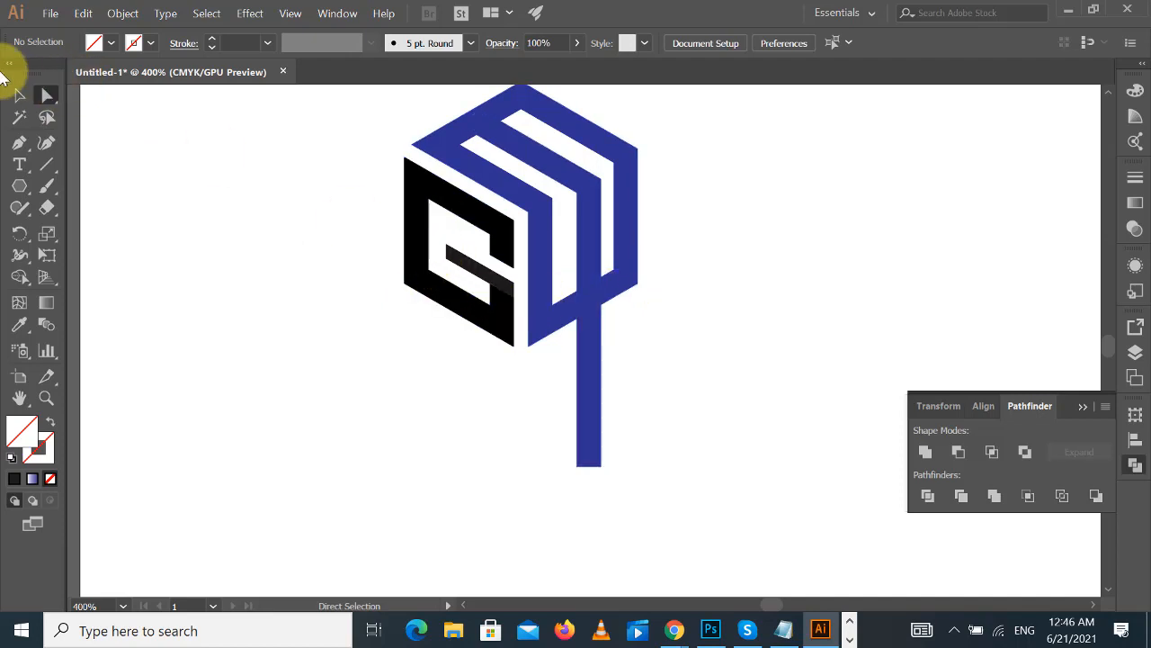
left_click(22, 97)
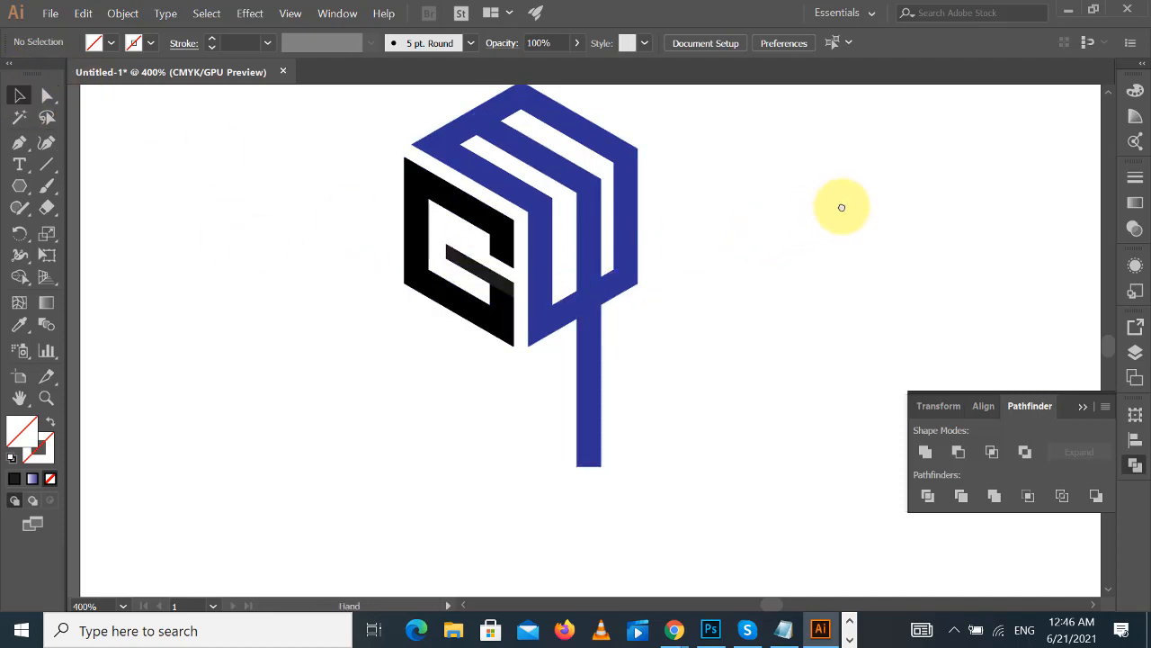
left_click_drag(648, 390, 474, 308)
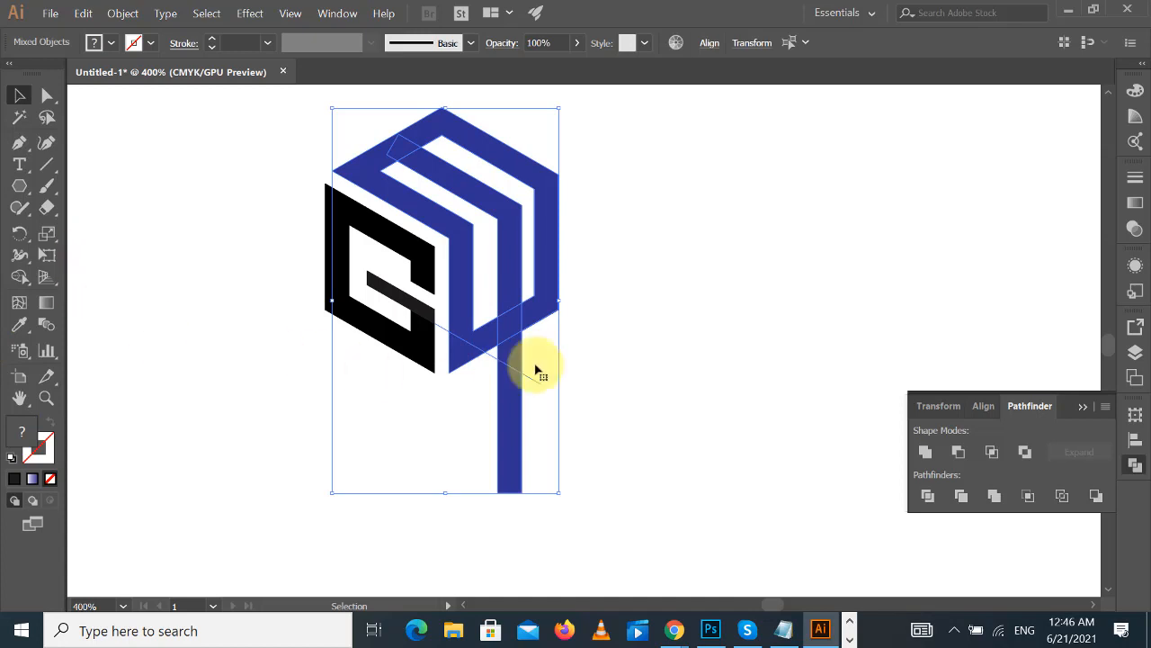
left_click(612, 353)
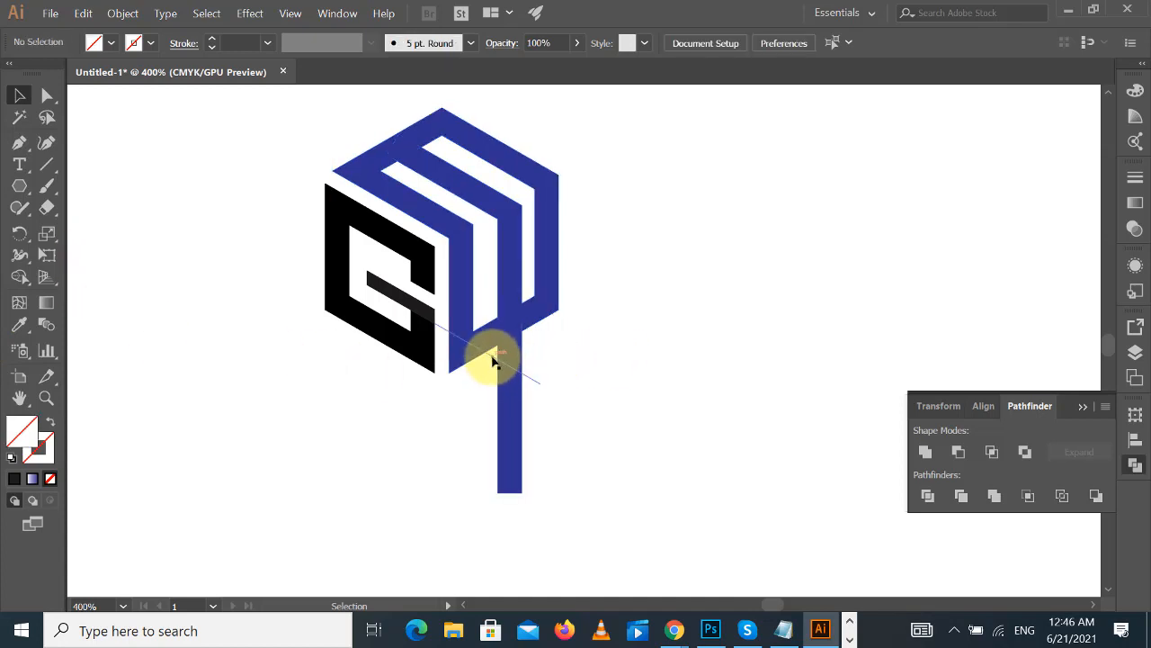
left_click_drag(656, 387, 281, 201)
left_click(19, 276)
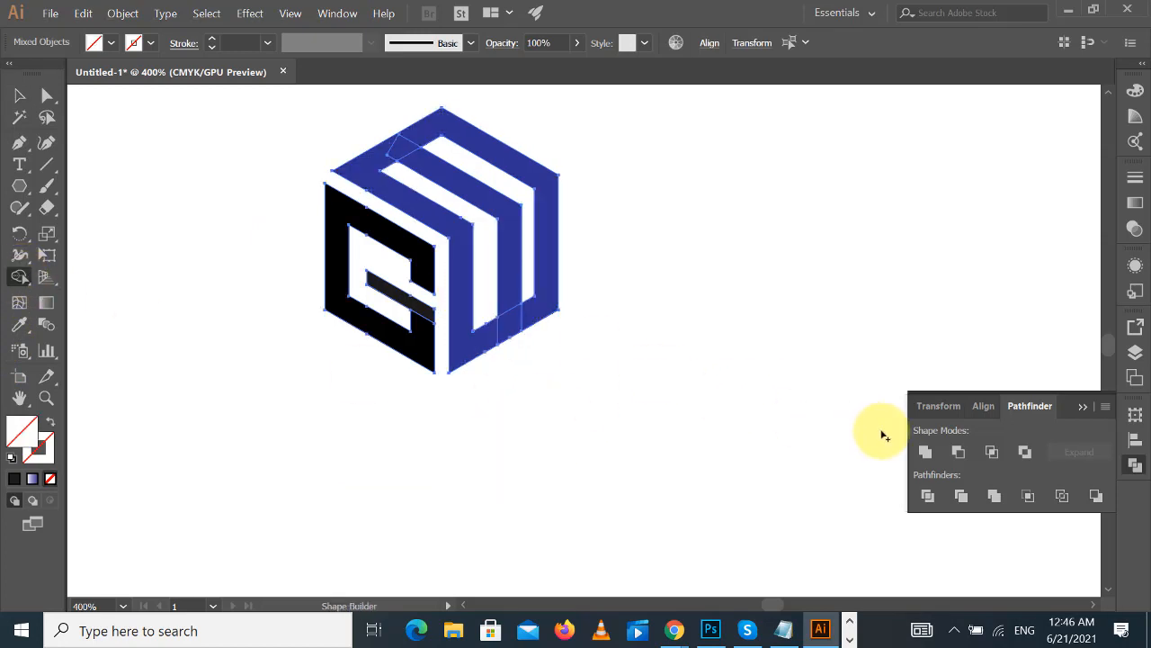
- Unite the overlapping pieces of the cube mark into solid dark shapes and deselect the result
left_click(926, 451)
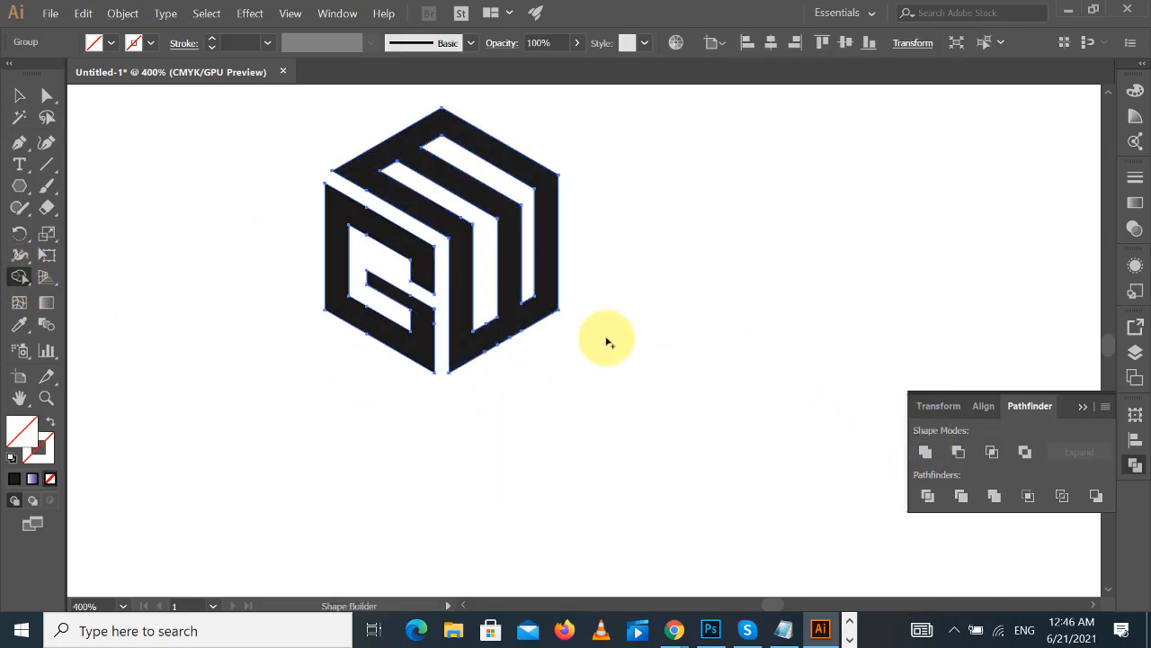
left_click(47, 96)
left_click(645, 452)
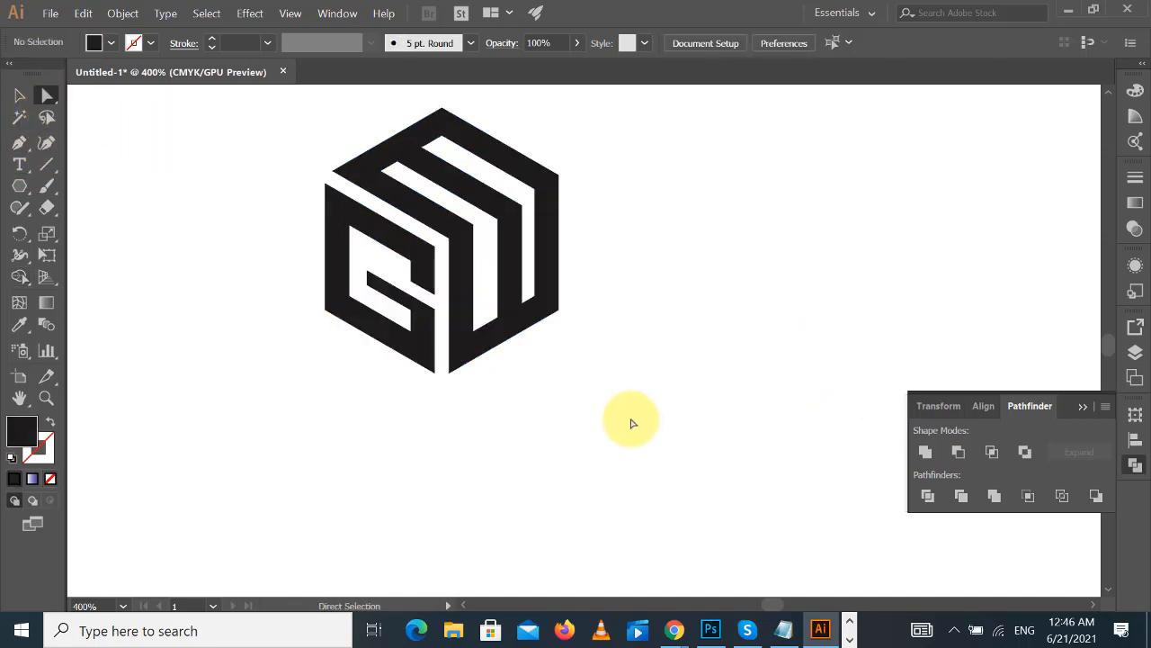
- Stretch the lower ends of the two white slots in the cube's right face down past its bottom edge
left_click(478, 325)
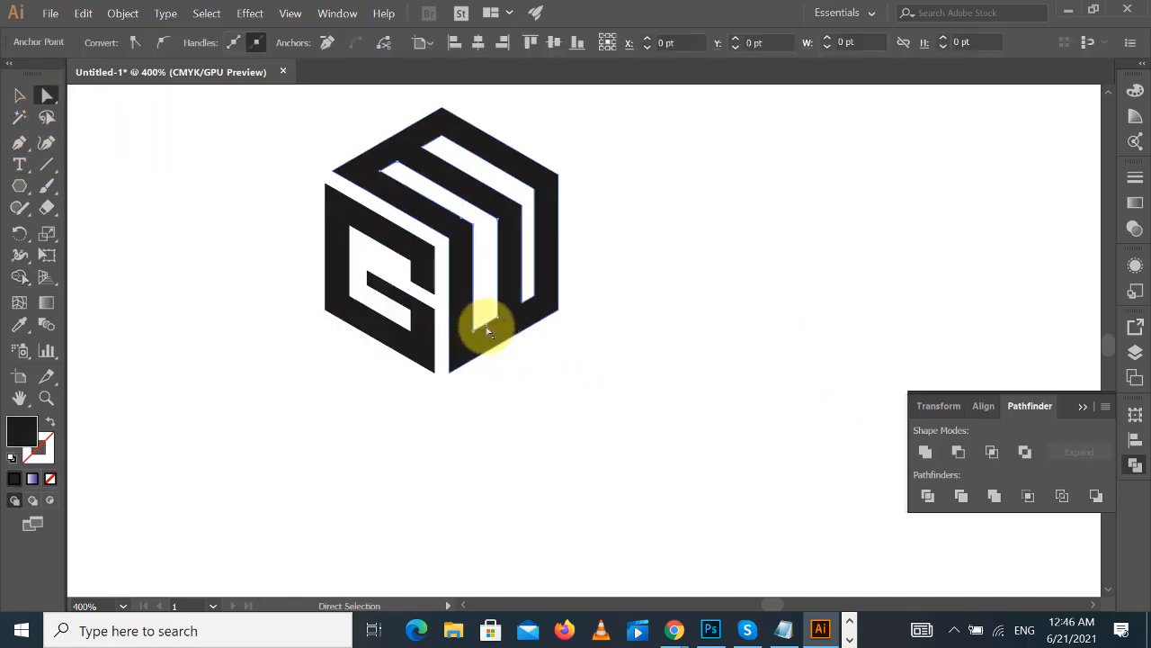
left_click_drag(497, 321, 486, 403)
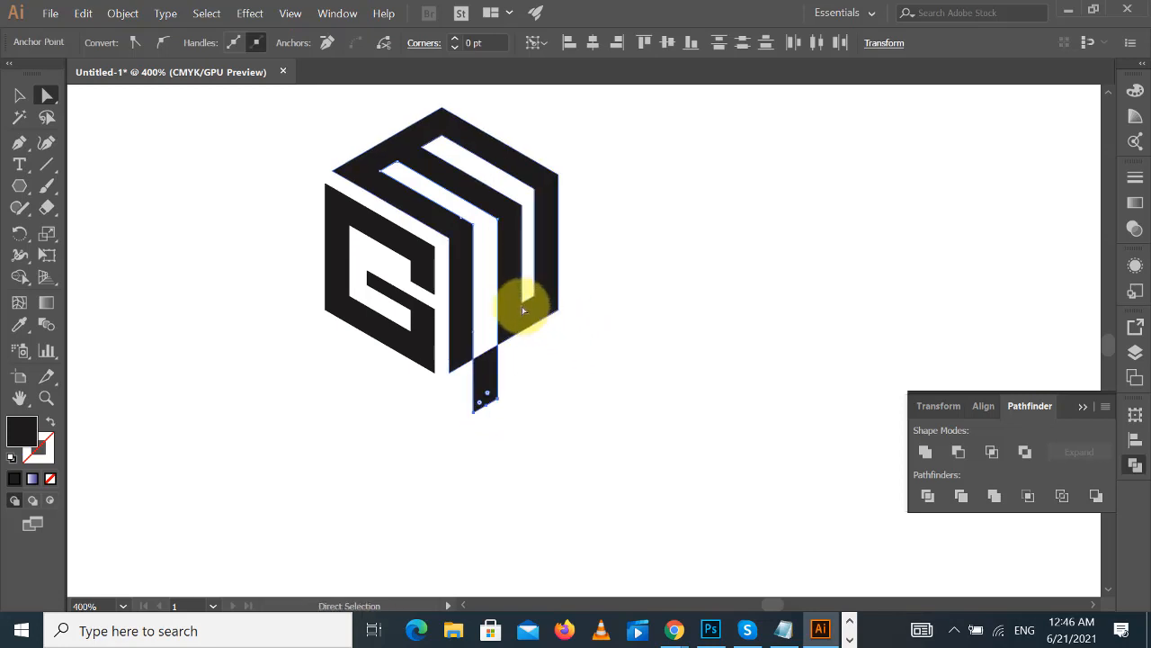
left_click(521, 303)
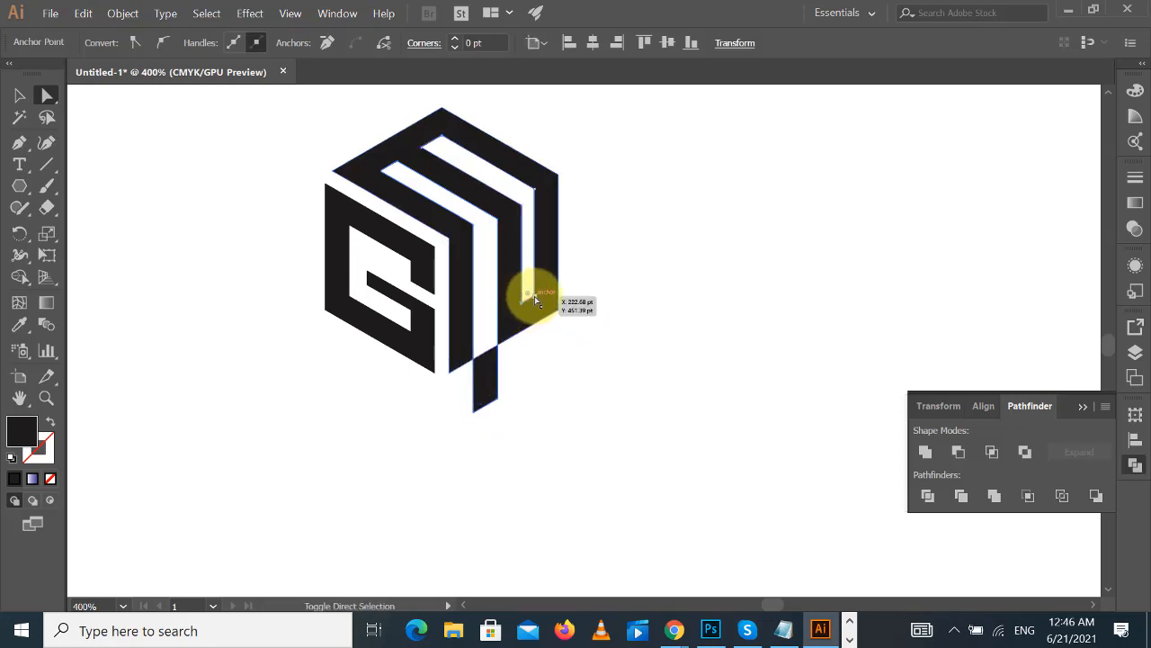
left_click(535, 296, "shift")
left_click_drag(535, 298, 552, 381)
- Divide the stretched shape with Pathfinder and delete the two dark pieces protruding below the right face
left_click_drag(586, 456, 477, 369)
left_click(927, 495)
left_click(701, 432)
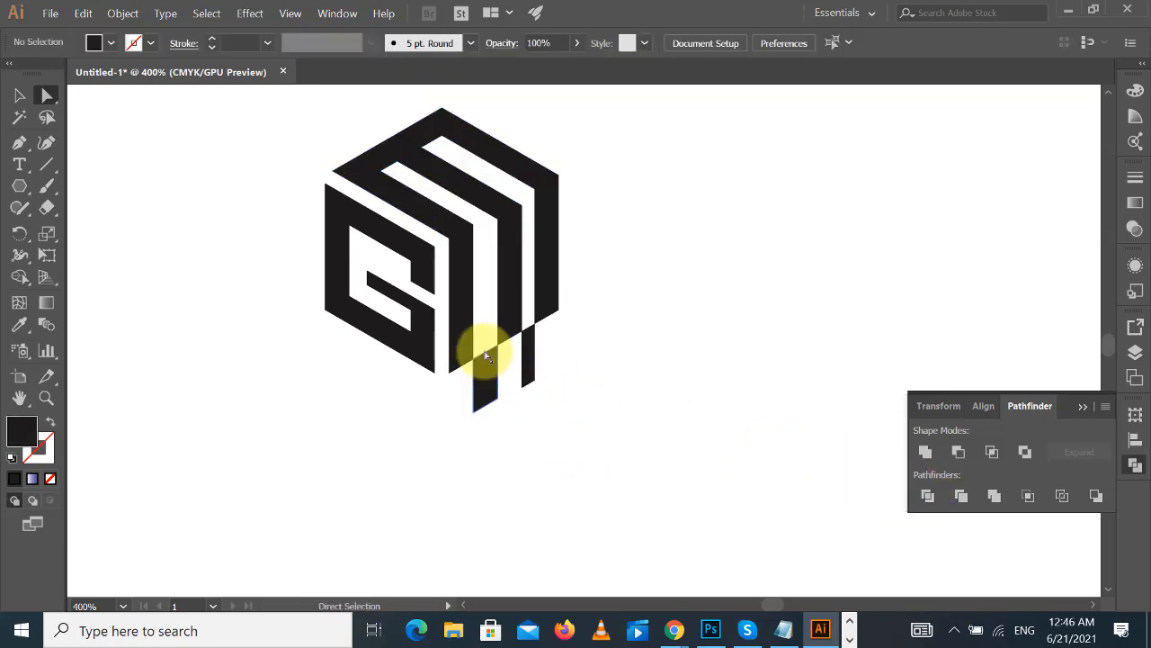
left_click(487, 367)
key("Delete")
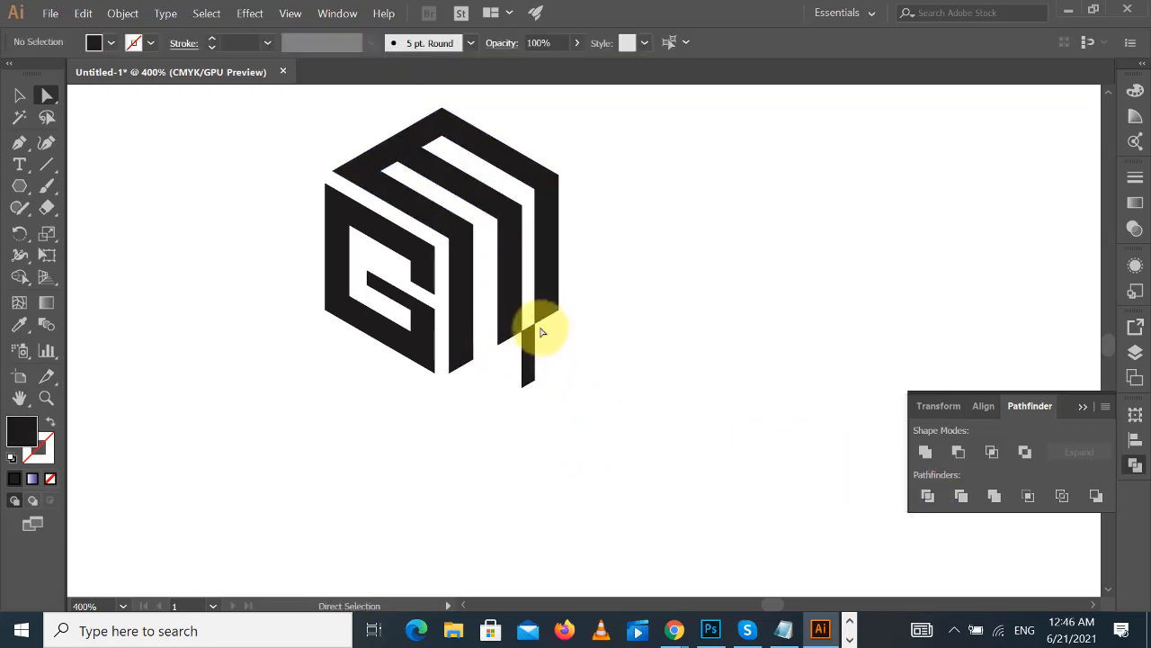
left_click(531, 316)
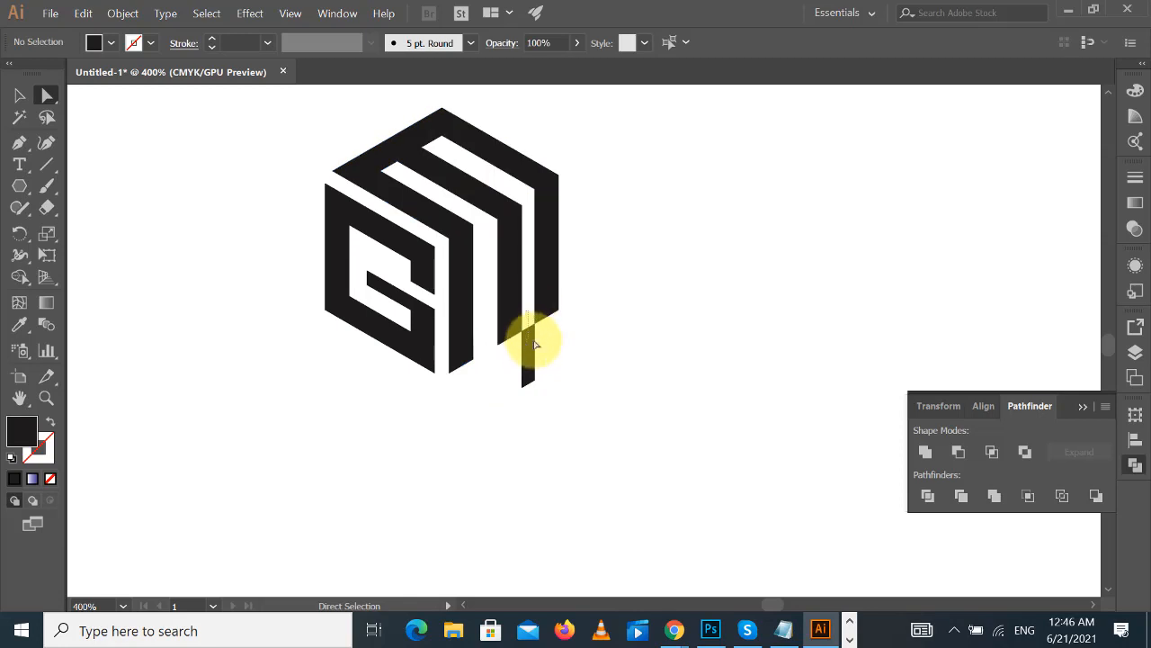
left_click(534, 343)
key("Delete")
- Round the corners where the three bars bend from the top face into the right face
scroll(660, 351, "down", 2)
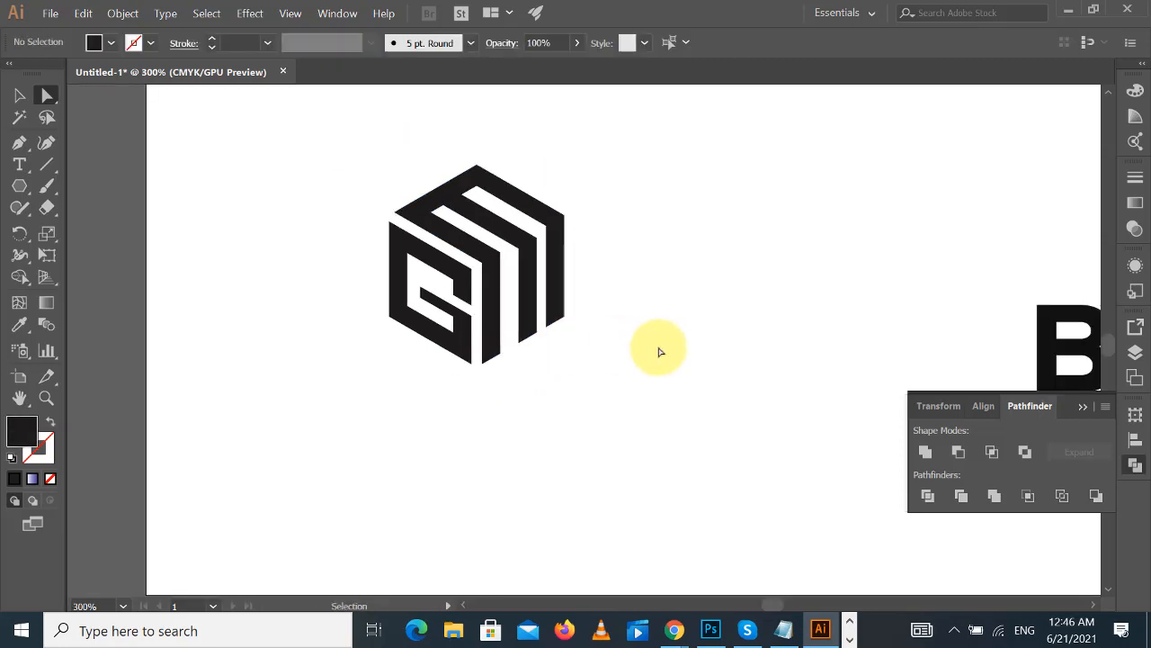
scroll(555, 374, "up", 2)
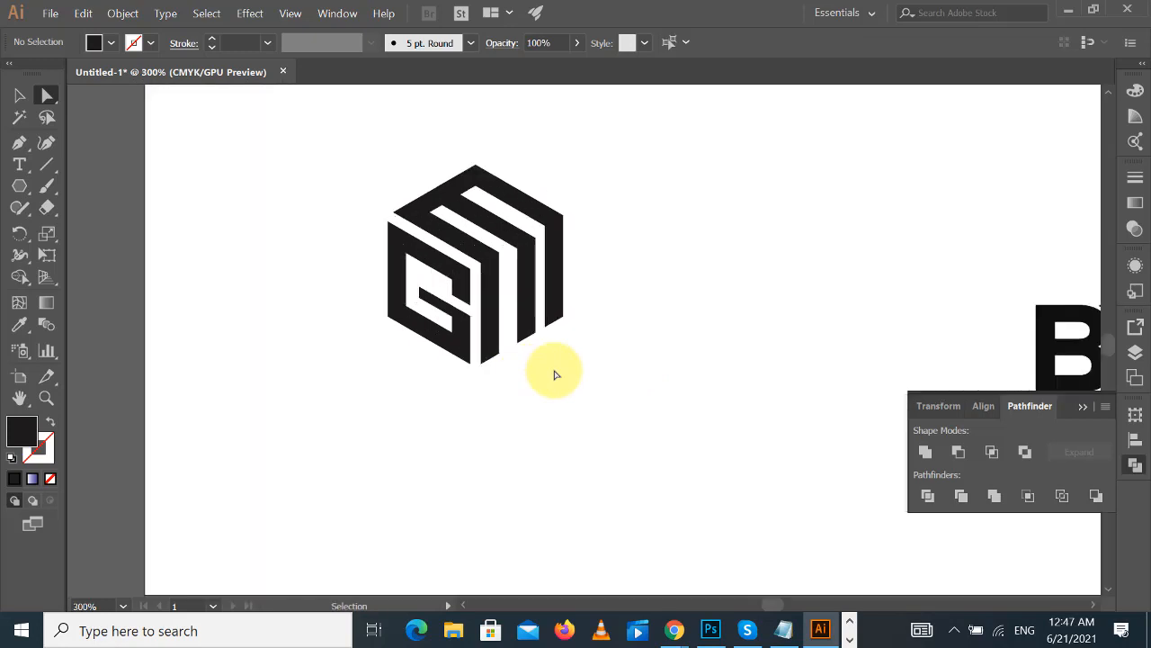
left_click(450, 236)
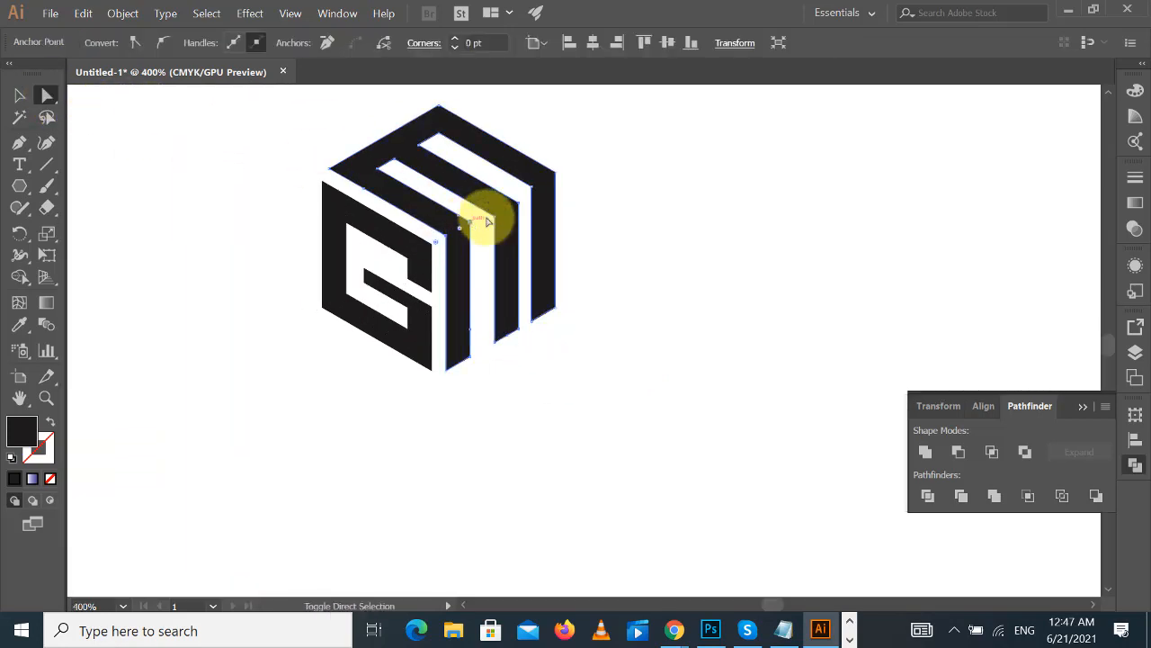
left_click(474, 224)
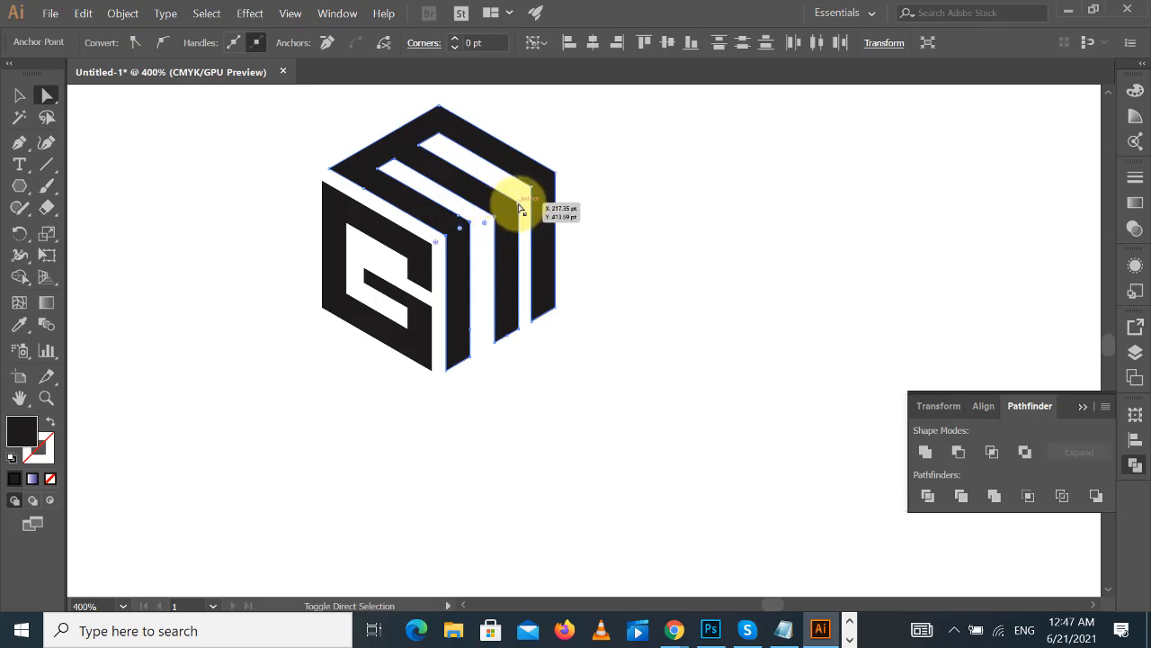
left_click(555, 172, "shift")
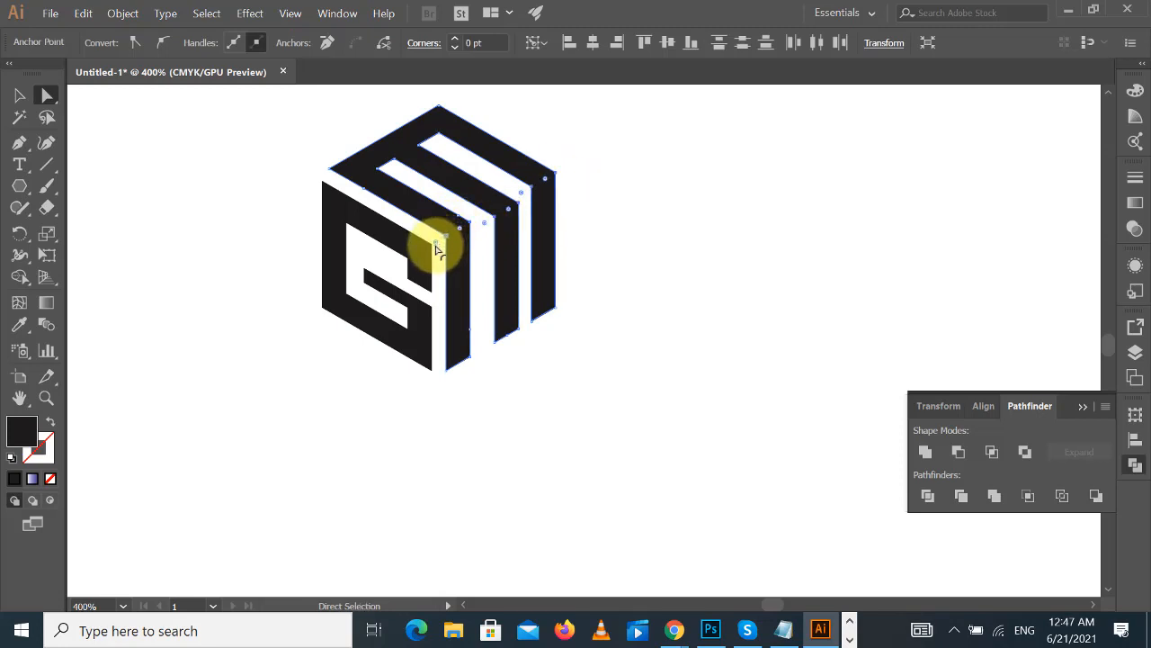
left_click_drag(436, 243, 417, 261)
left_click(759, 206)
- Round the outer and inner corners at the top apex of the cube mark
scroll(744, 233, "up", 1)
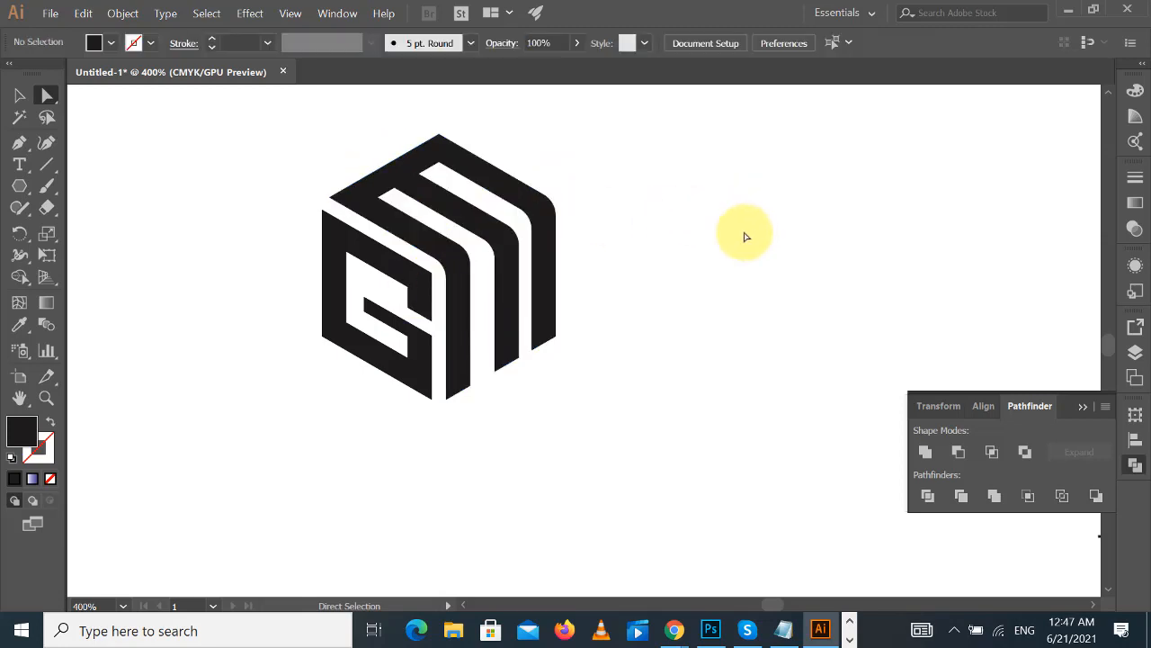
left_click(438, 137)
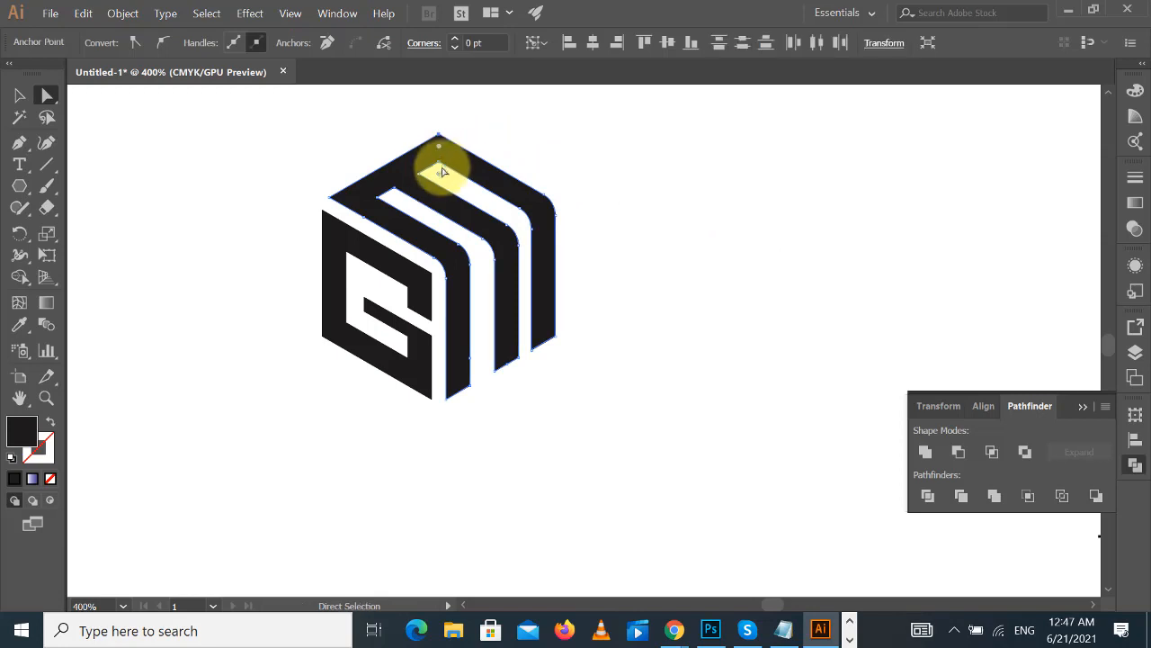
left_click_drag(441, 169, 436, 186)
left_click(704, 196)
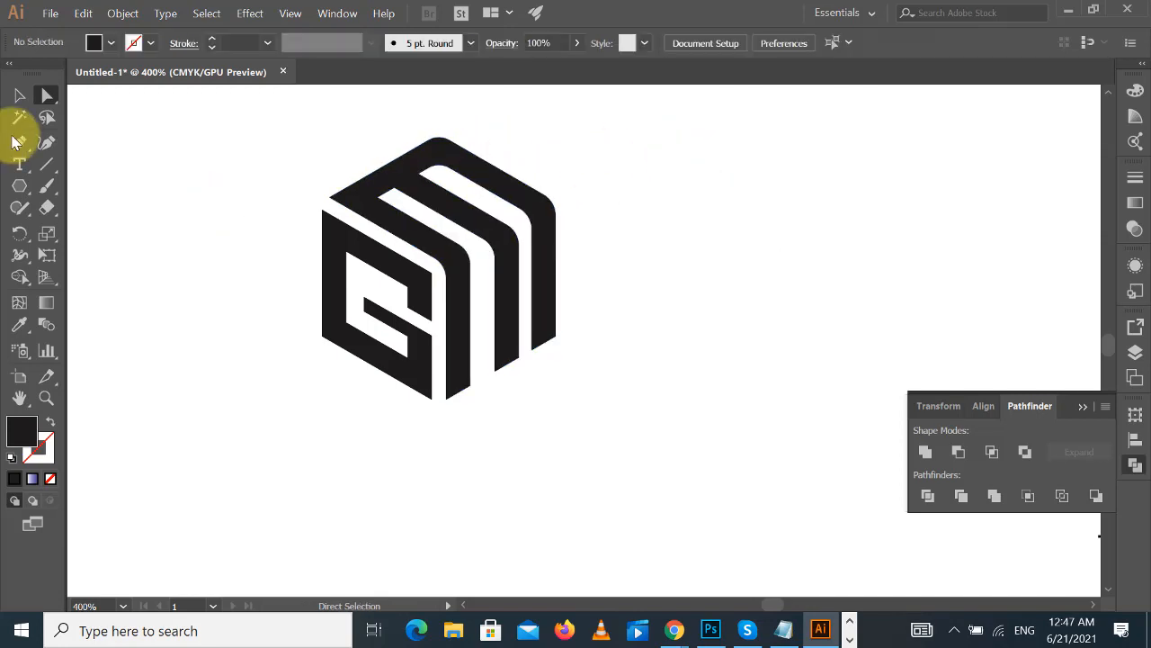
- Select the whole cube mark, unite its shapes and deselect the result
left_click(19, 95)
left_click_drag(304, 201, 887, 462)
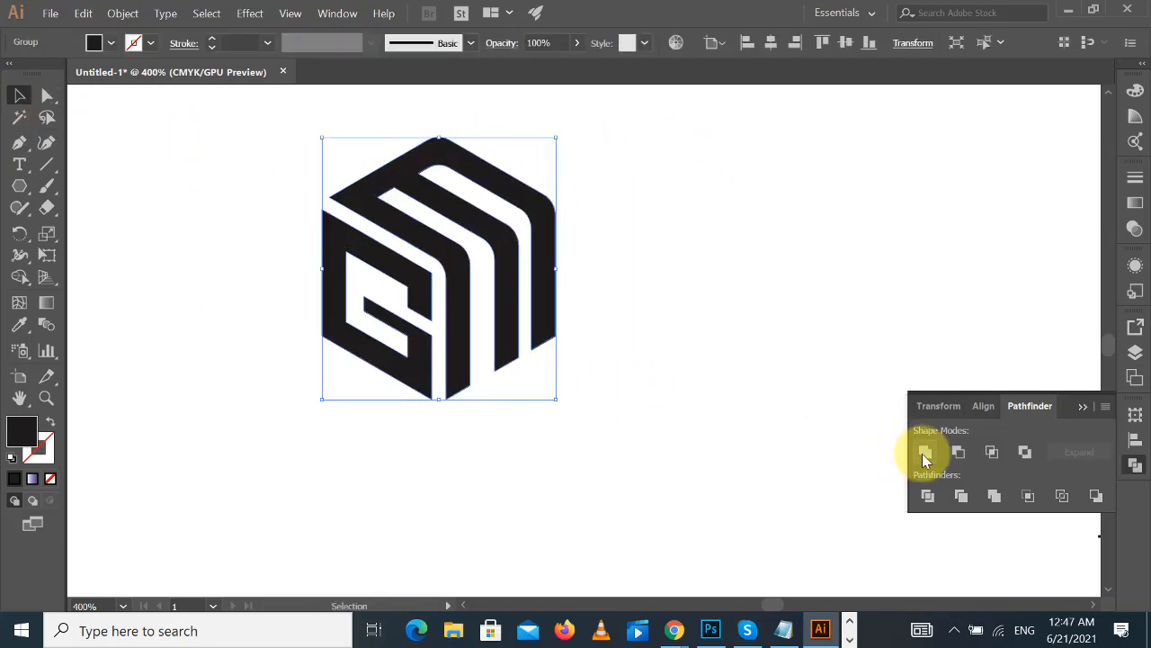
left_click(788, 320)
key("ctrl+minus")
key("ctrl+minus")
key("ctrl+minus")
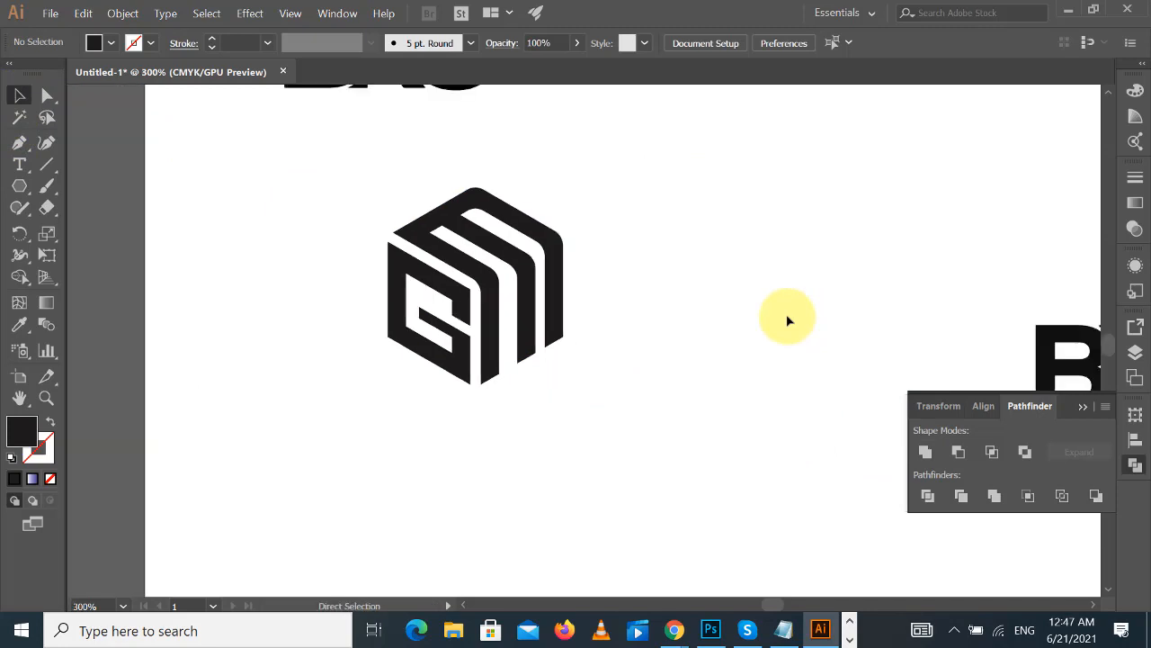
left_click_drag(785, 309, 565, 311)
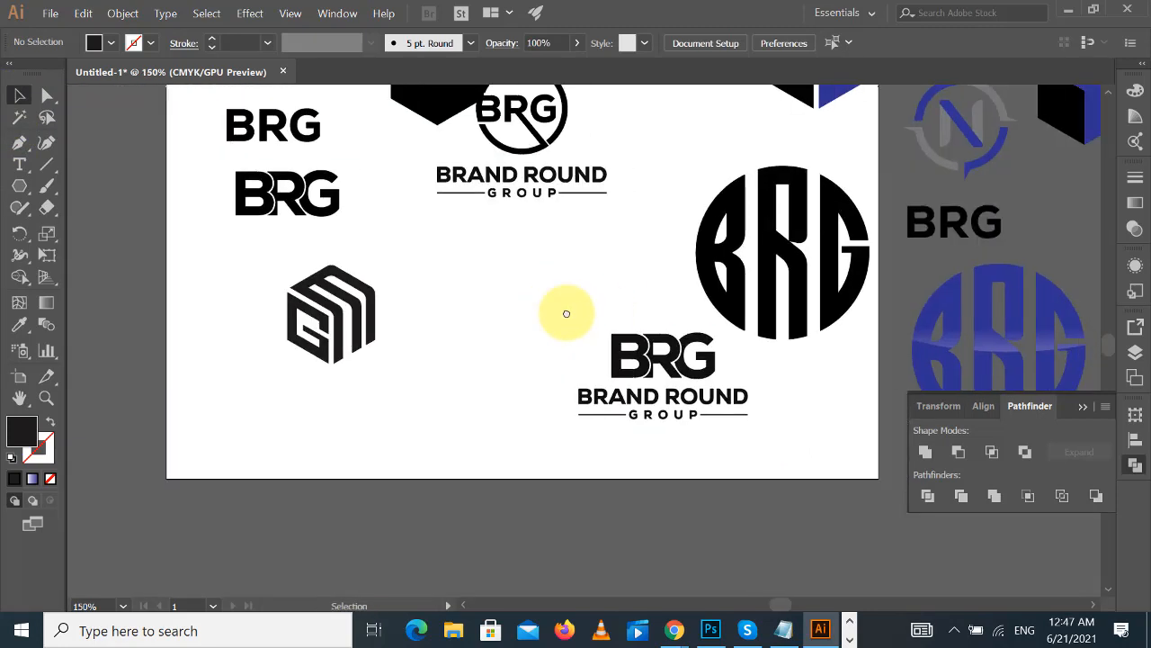
scroll(501, 330, "up", 3)
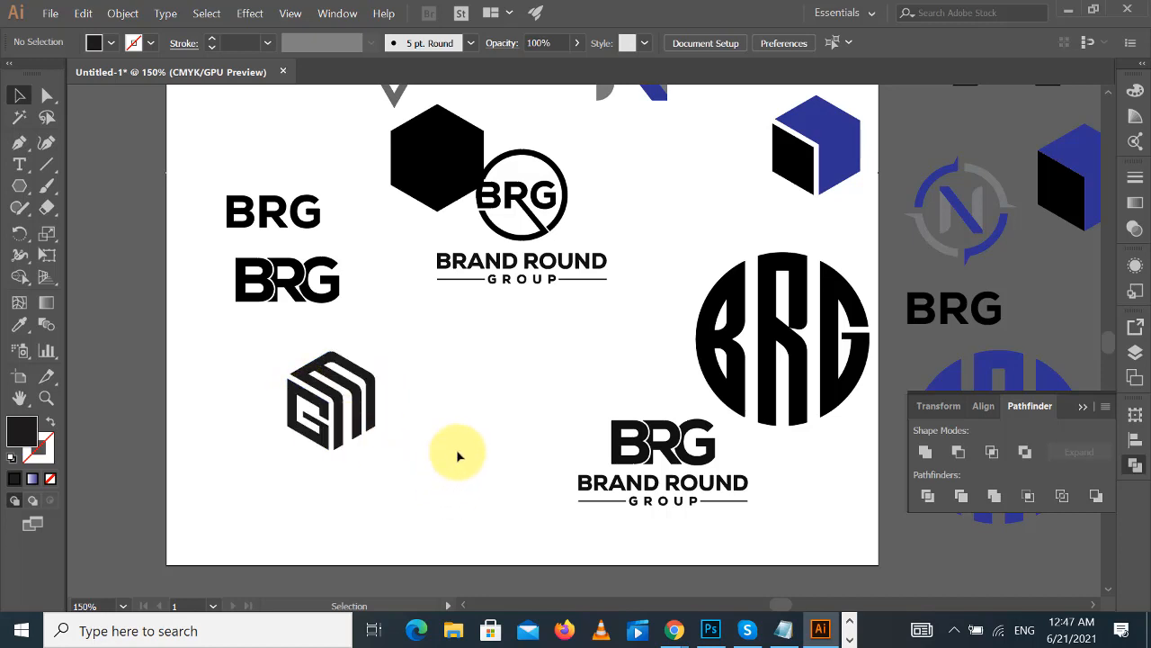
scroll(465, 447, "up", 3)
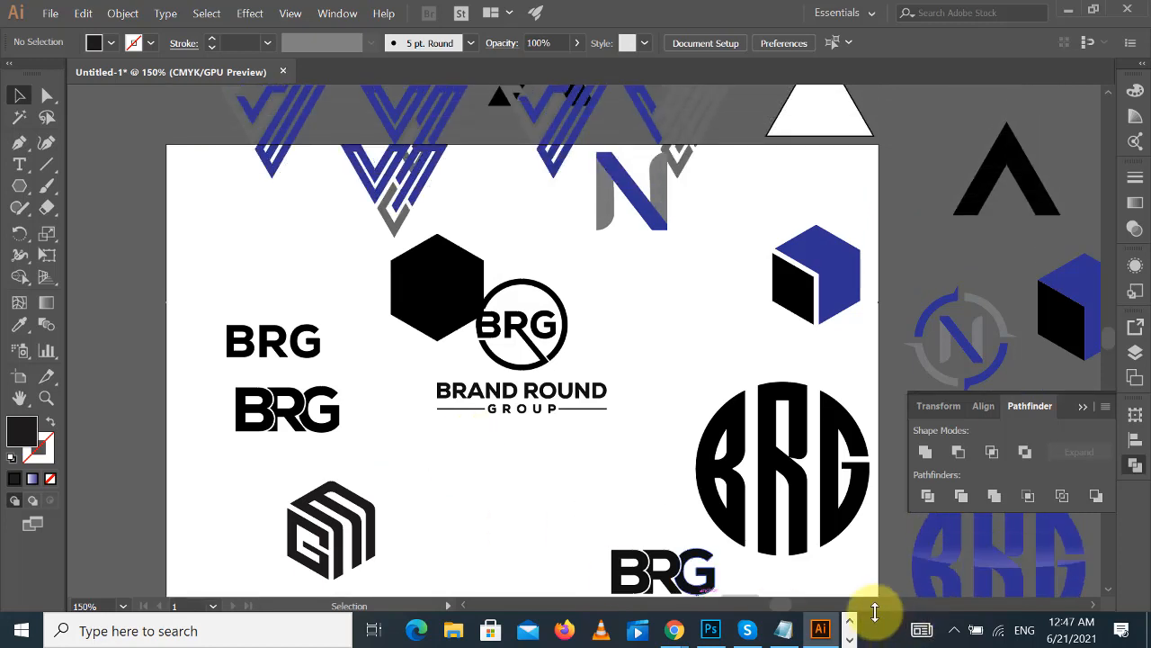
left_click(849, 640)
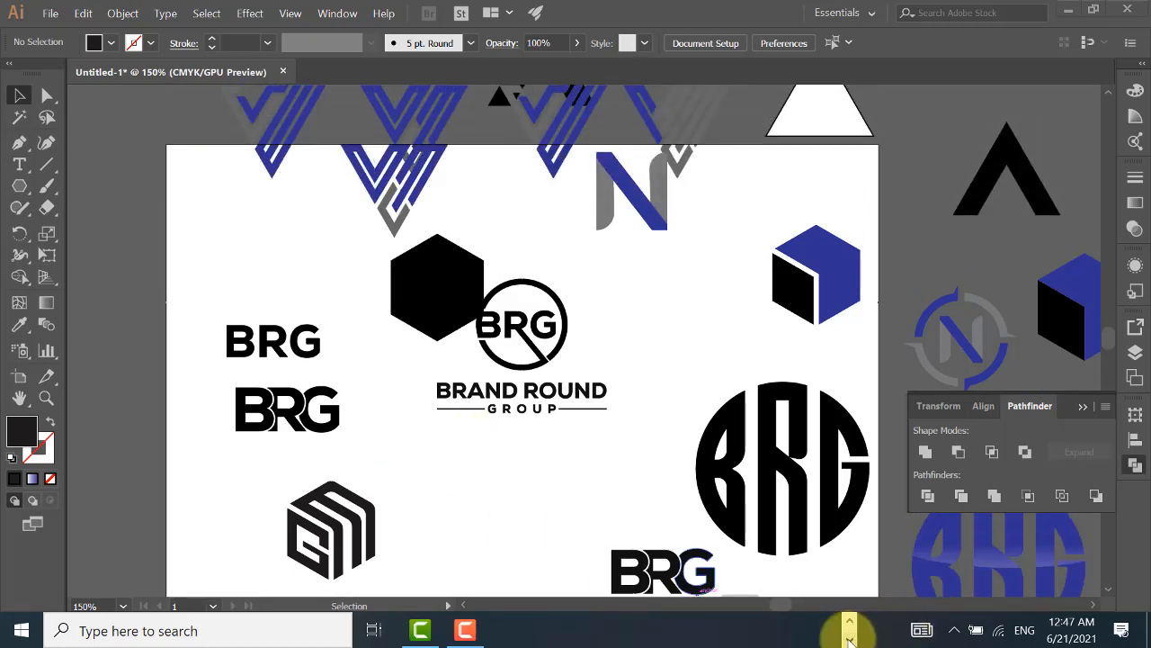
left_click(464, 630)
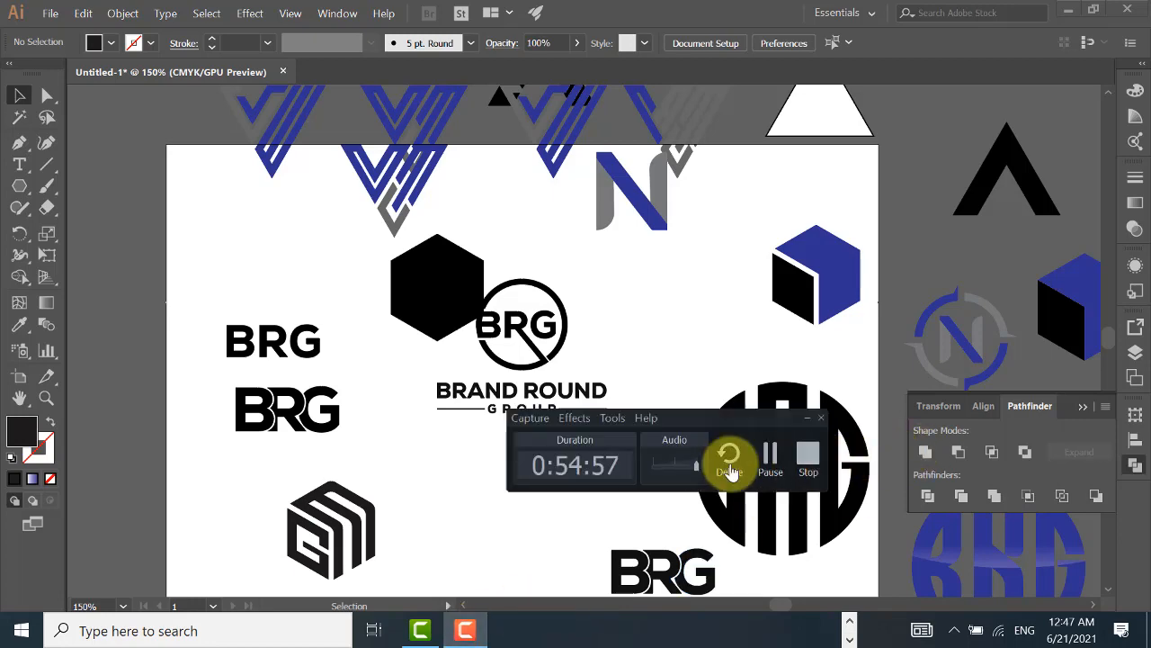